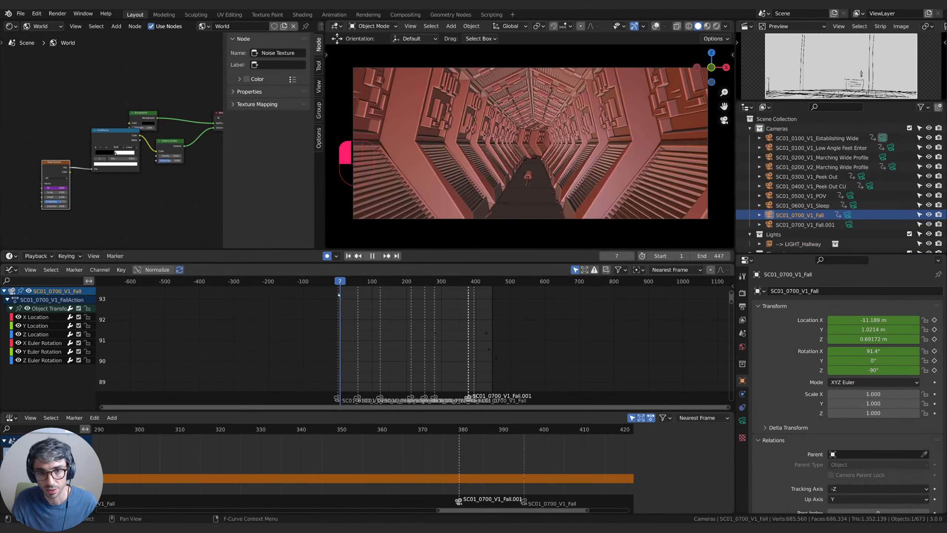
Play back the animated shots through the active camera and stop at frame 144.
key("space")
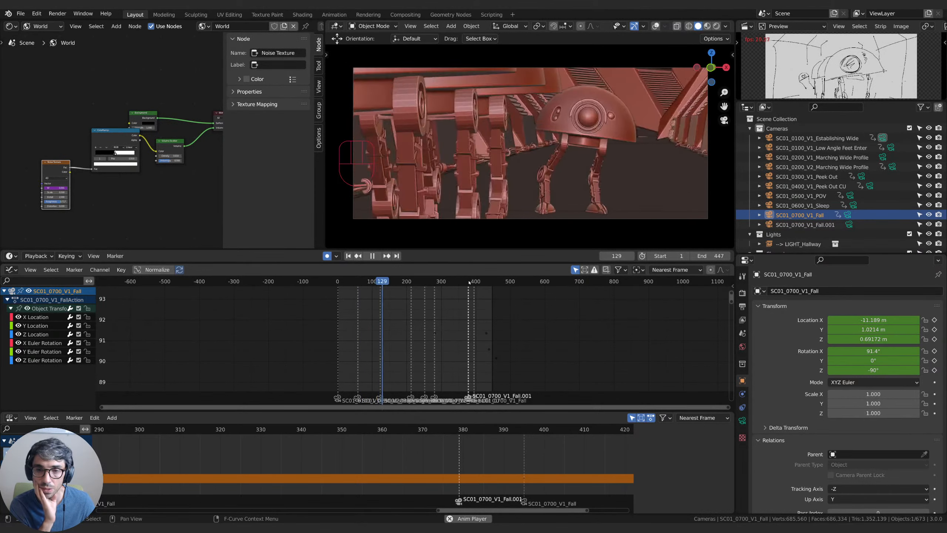
key("space")
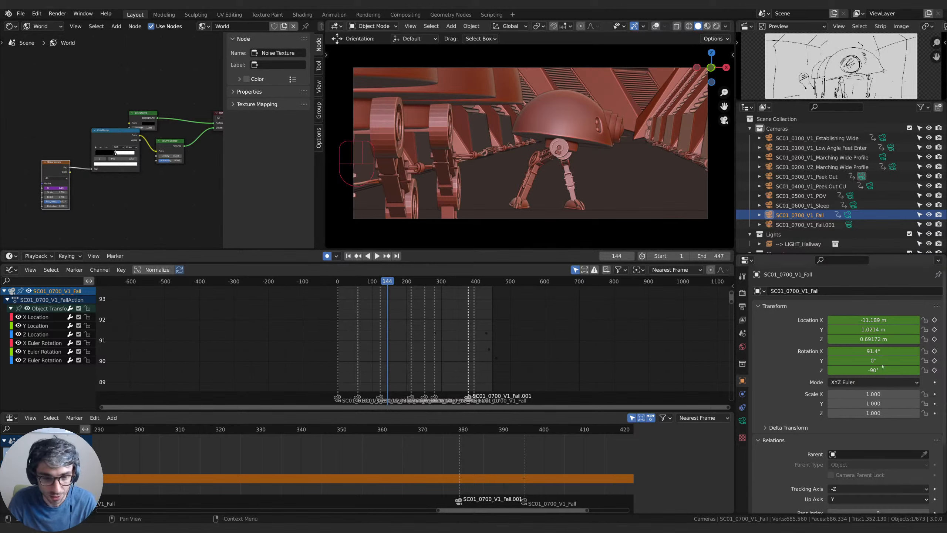
Go to frame 14 and switch the viewport to rendered shading with Scene World enabled.
left_click_drag(391, 283, 342, 285)
left_click(358, 286)
left_click(716, 27)
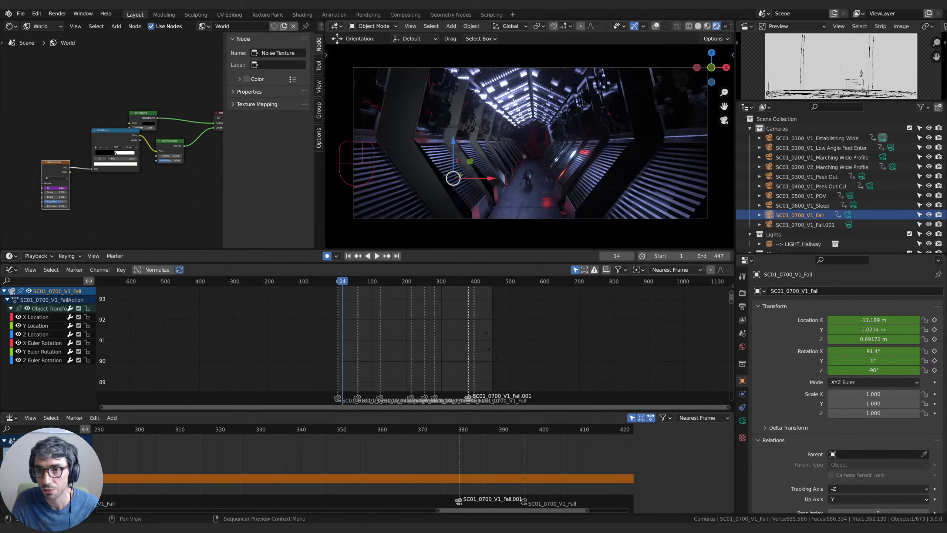
left_click(726, 27)
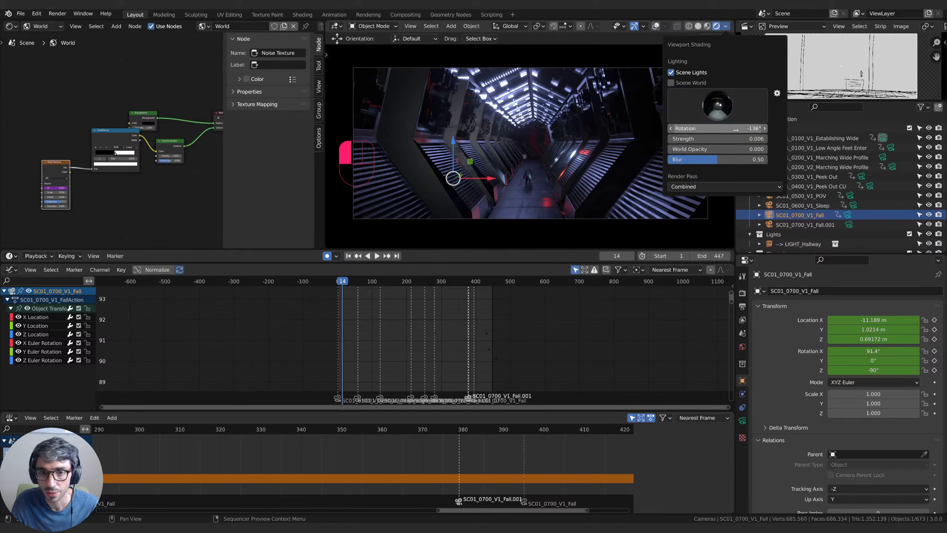
left_click(672, 83)
left_click(673, 83)
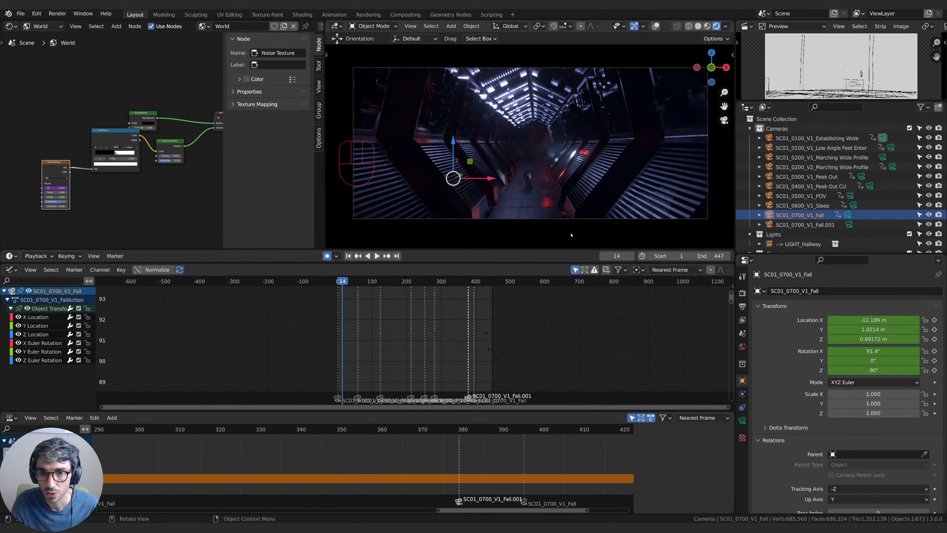
Go to frame 92 and examine the world nodes, the droid collections and the loose point lights in the outliner.
left_click_drag(347, 282, 370, 281)
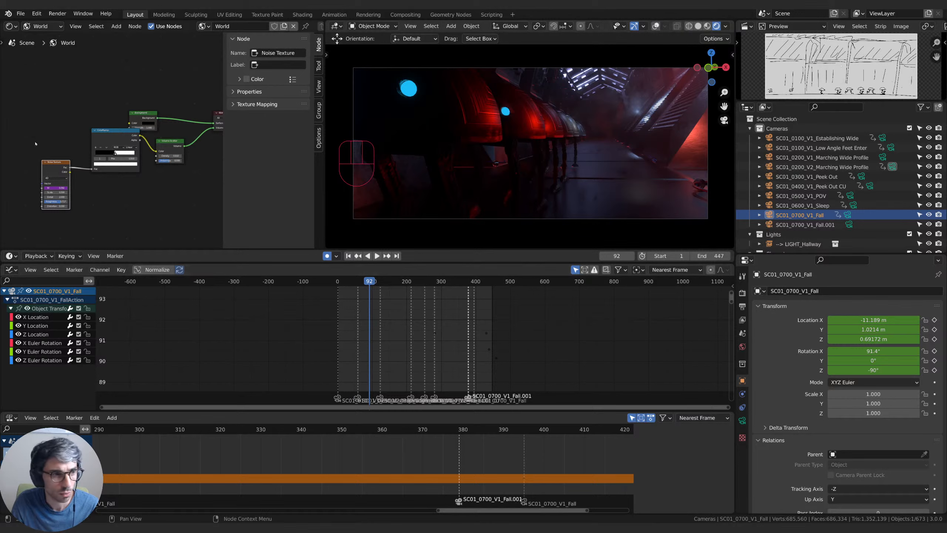
middle_click_drag(177, 94, 166, 101)
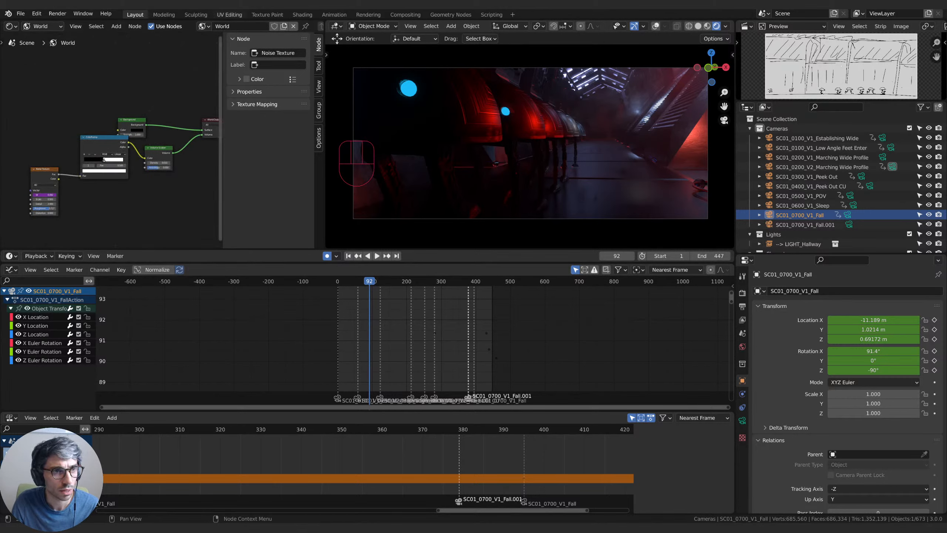
scroll(139, 104, "down", 1)
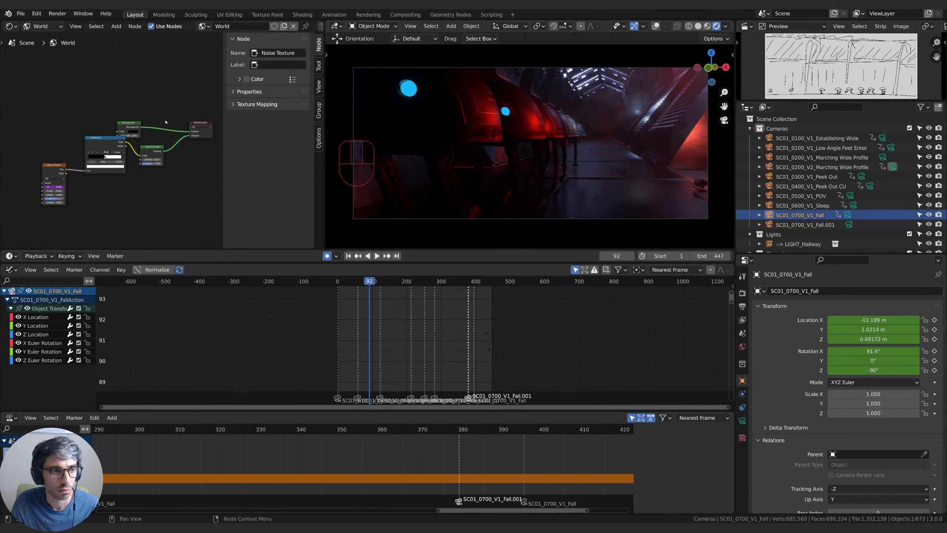
scroll(790, 196, "down", 3)
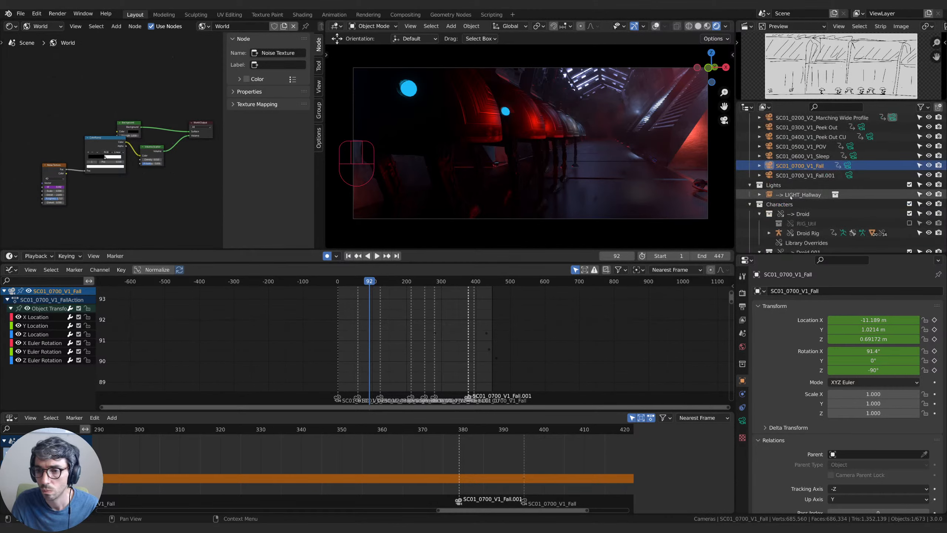
scroll(791, 196, "down", 8)
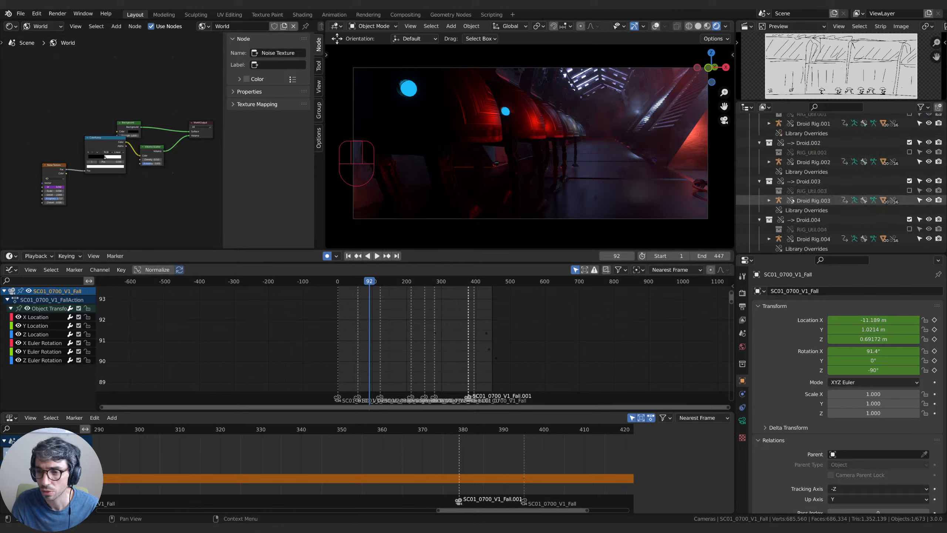
scroll(796, 207, "down", 10)
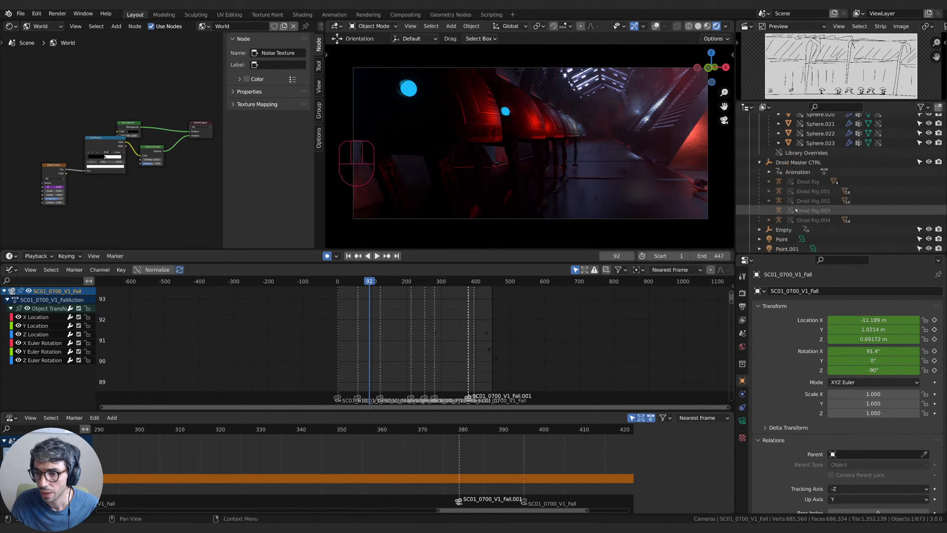
left_click(788, 121)
left_click(789, 140)
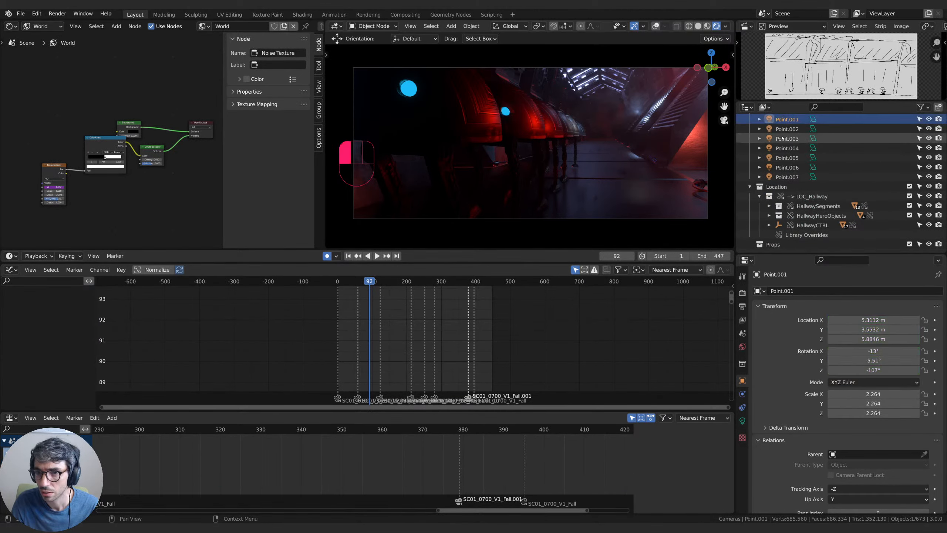
left_click(789, 159)
left_click(789, 178)
scroll(790, 178, "up", 4)
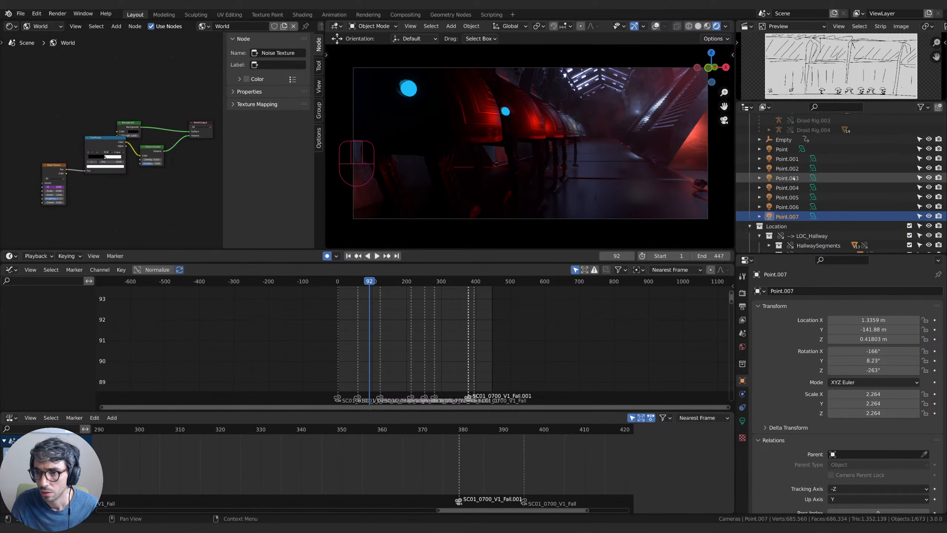
Delete the loose lights Point through Point.007 from the Characters collection.
left_click(784, 149)
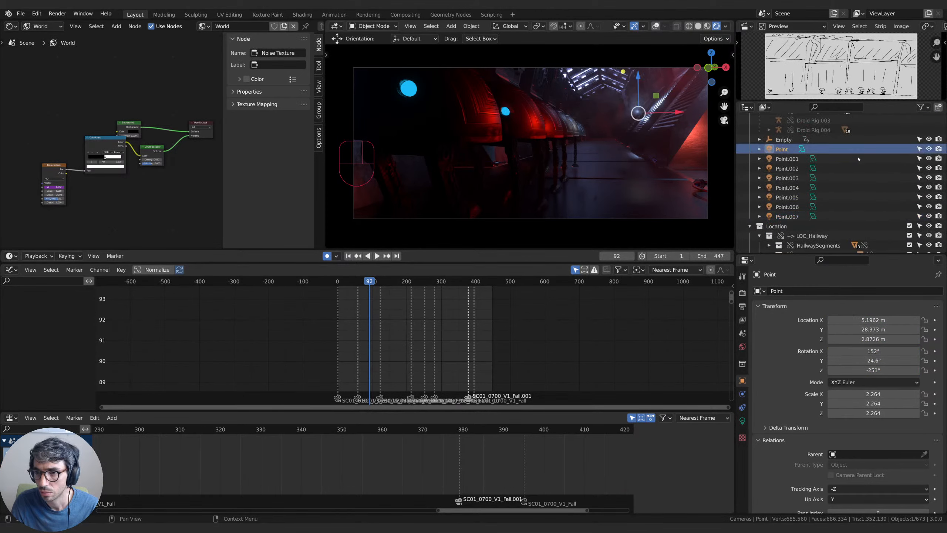
left_click(929, 148)
left_click(929, 149)
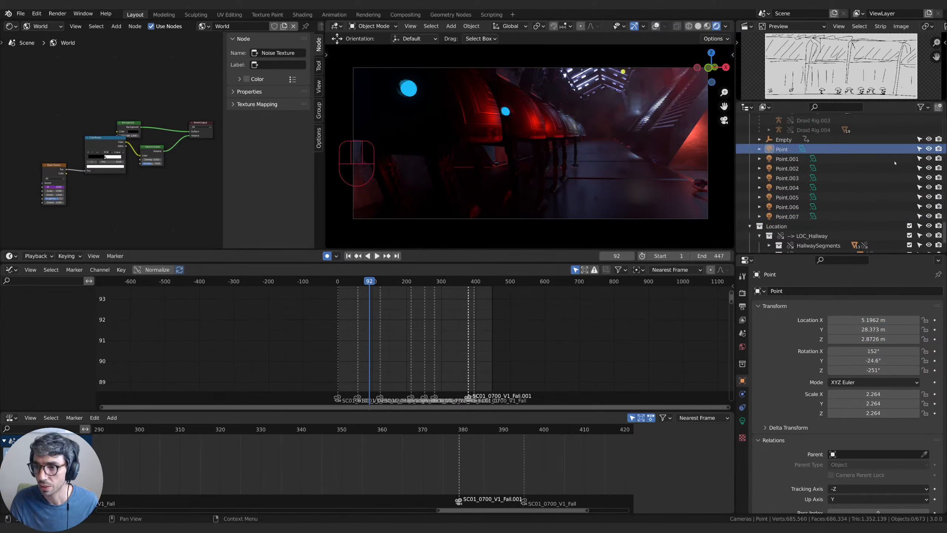
left_click(785, 216, "shift")
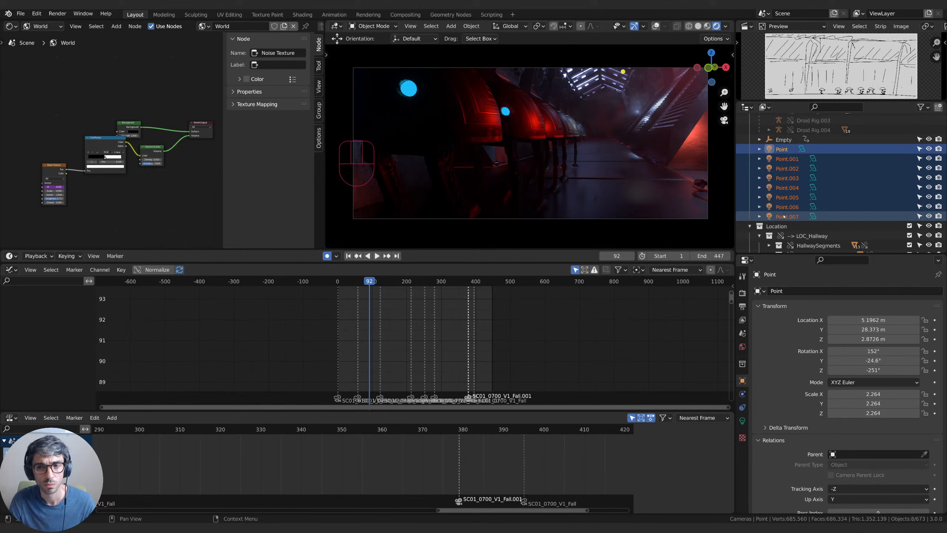
key("Delete")
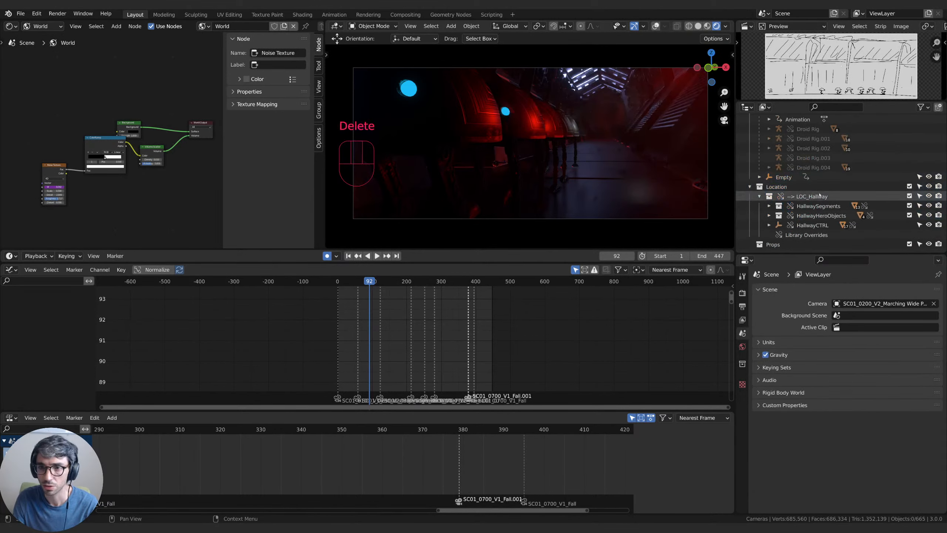
Collapse Droid Rig.005, Droid Master CTRL, Droid.005, LOC_Hallway and the Location collection in the outliner.
scroll(820, 221, "up", 3)
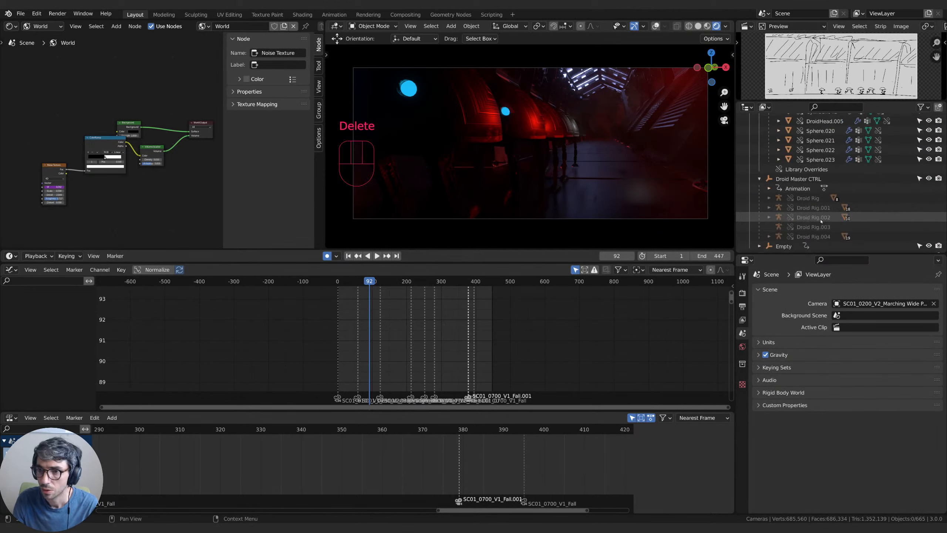
scroll(821, 221, "up", 12)
left_click(768, 157)
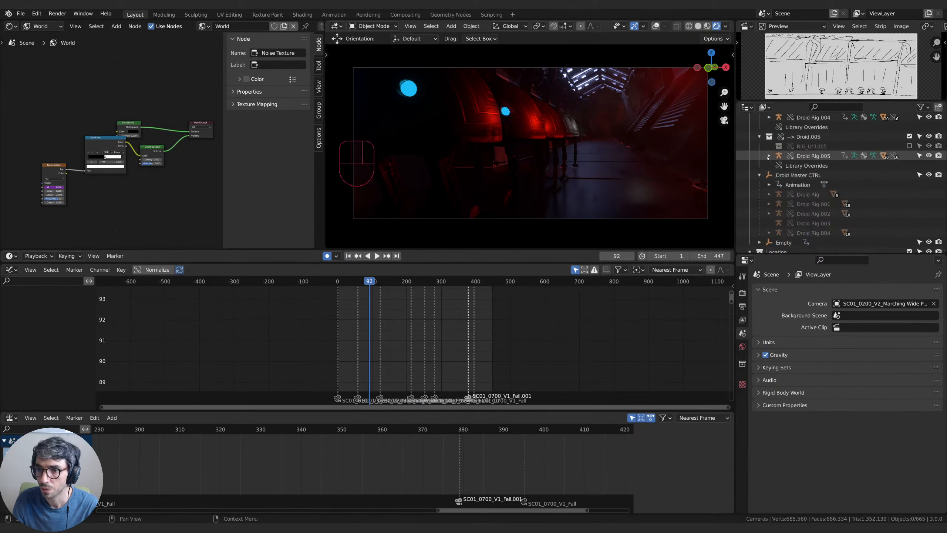
left_click(760, 175)
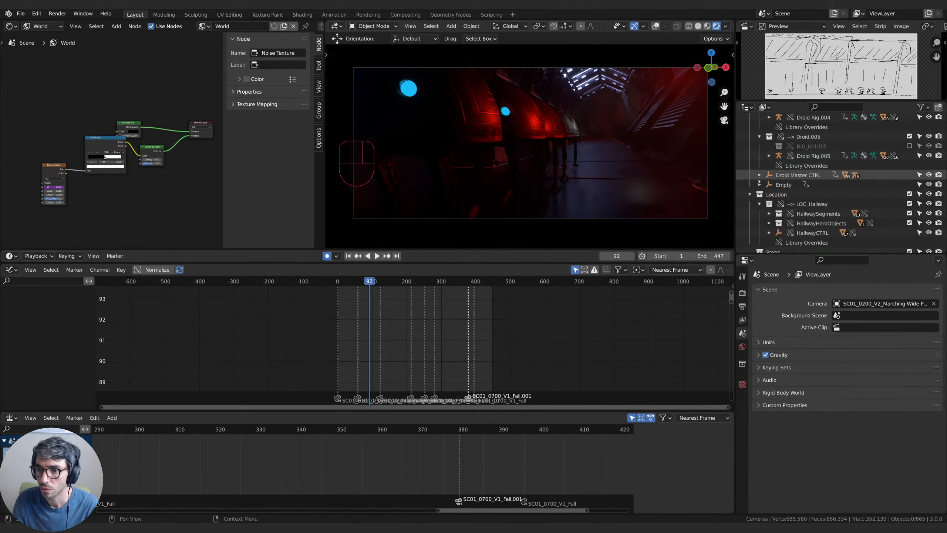
left_click(760, 137)
left_click(750, 194)
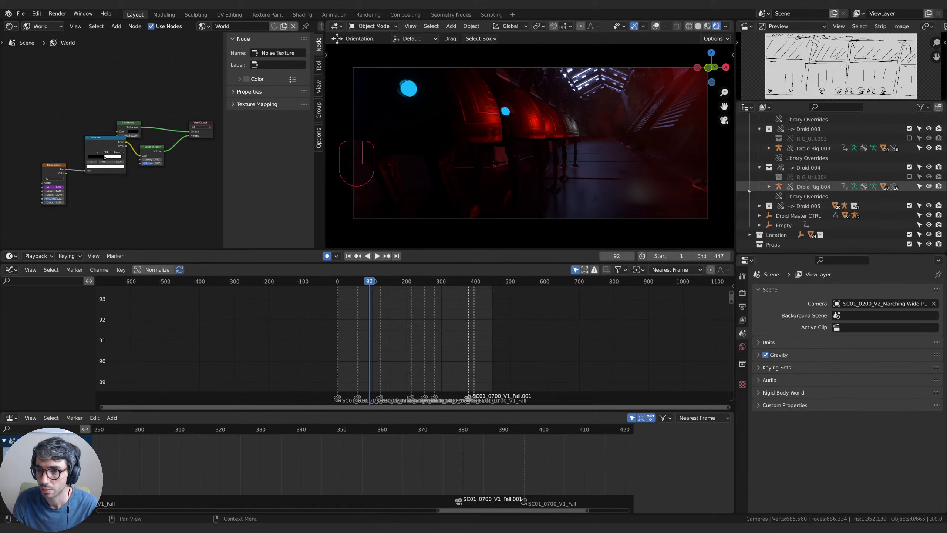
left_click(750, 235)
scroll(764, 225, "down", 3)
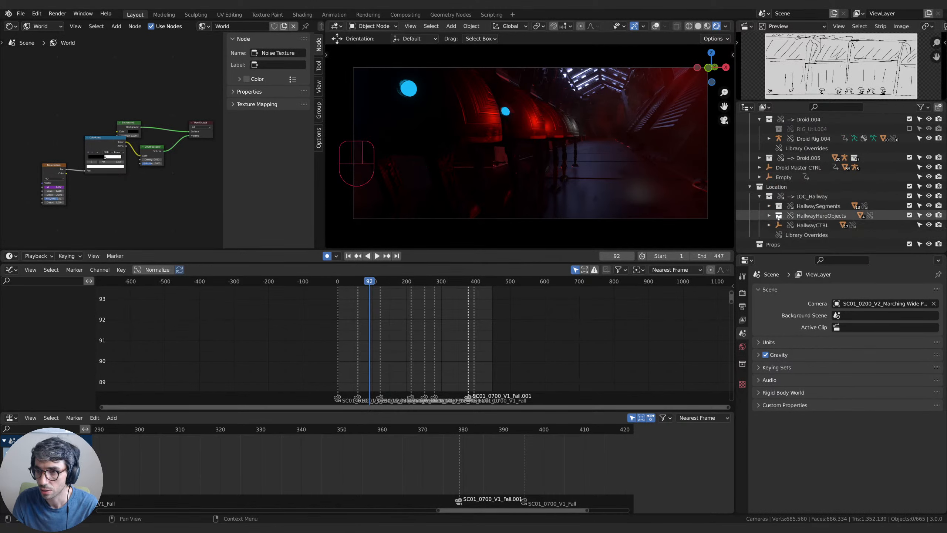
left_click(759, 196)
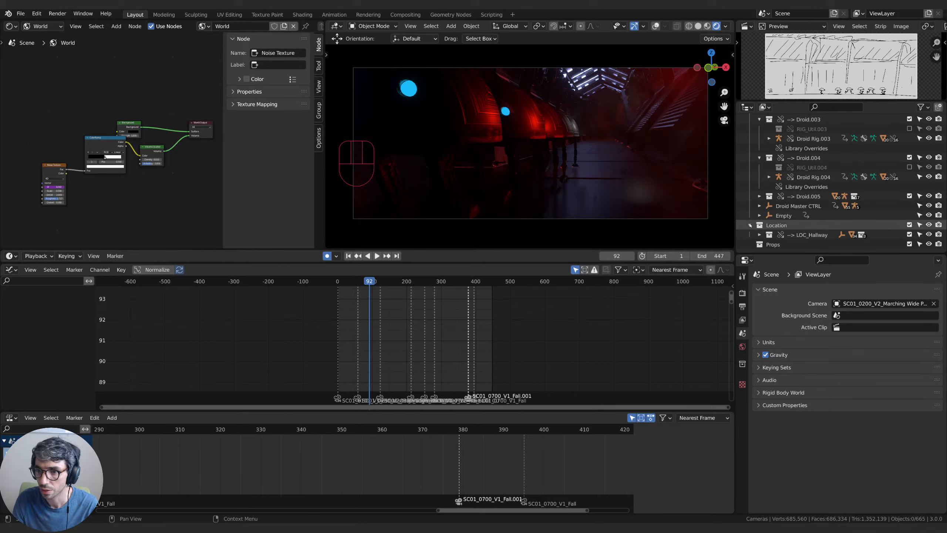
scroll(750, 225, "up", 1)
left_click(759, 206)
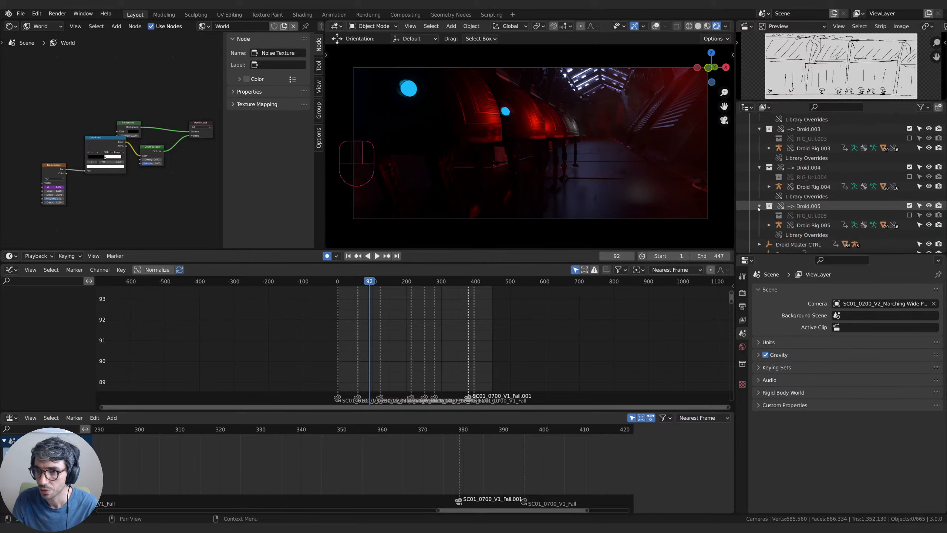
left_click(760, 206)
Collapse the collections from Droid.004 up to Droid, along with the parent Characters collection, in the outliner.
left_click(759, 168)
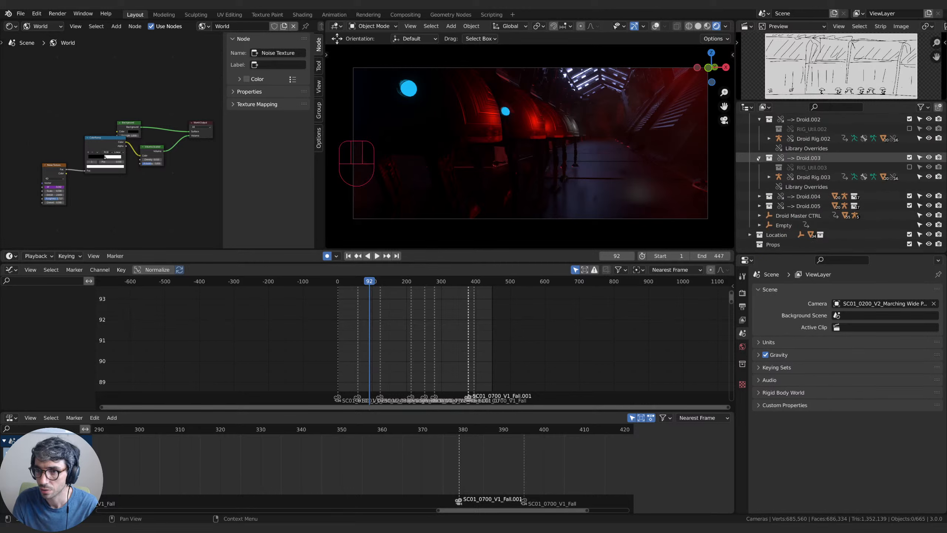
left_click(759, 158)
left_click(760, 148)
left_click(760, 139)
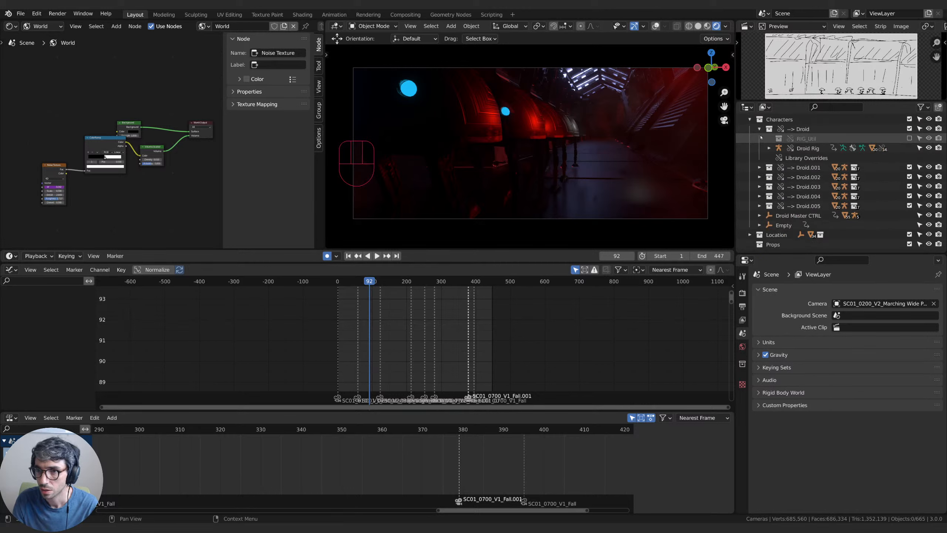
left_click(759, 129)
left_click(749, 148)
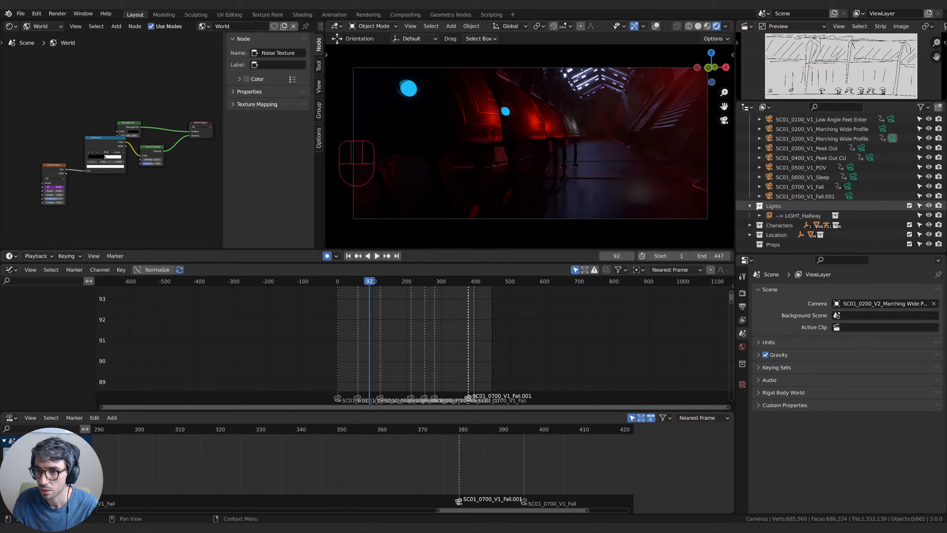
Toggle the visibility of the LIGHT_Hallway instance to check its lighting, and go to frame 30.
left_click(796, 217)
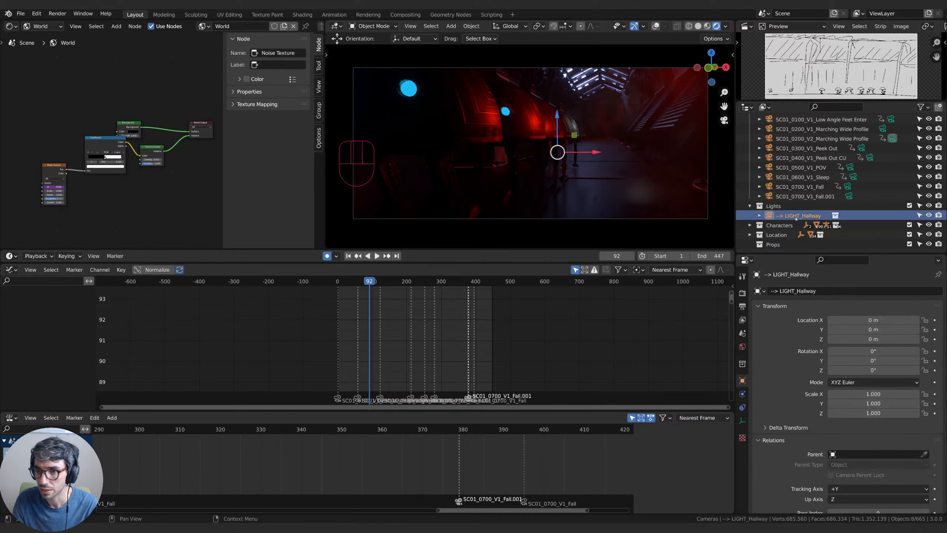
left_click(929, 215)
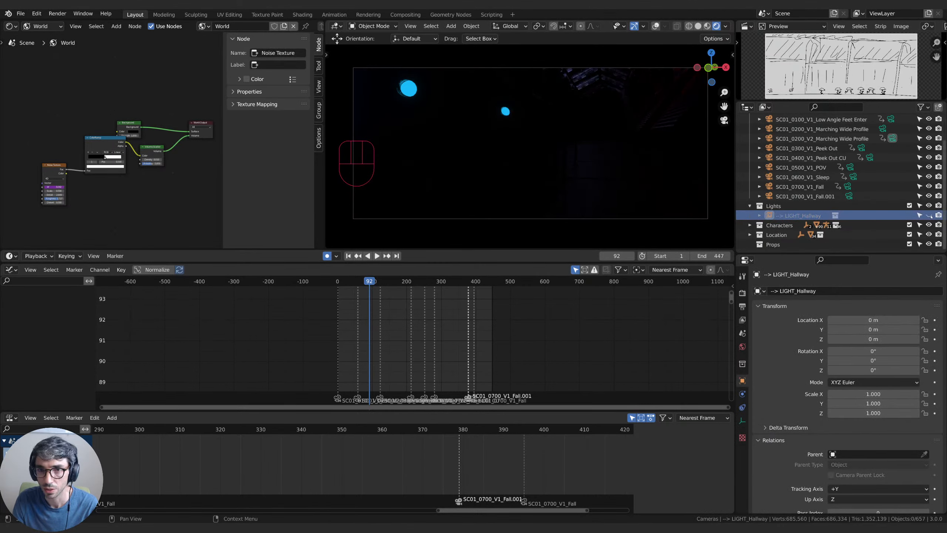
scroll(813, 186, "up", 3)
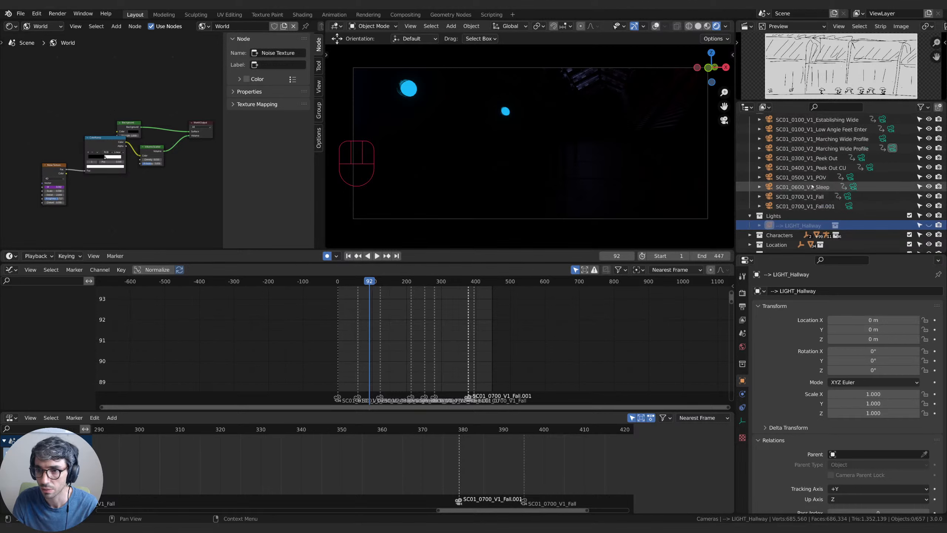
scroll(812, 186, "down", 3)
left_click_drag(368, 282, 348, 308)
Delete the Noise Texture, ColorRamp and Volume Scatter nodes from the world shader and frame the remaining Background and World Output nodes.
left_click(142, 207)
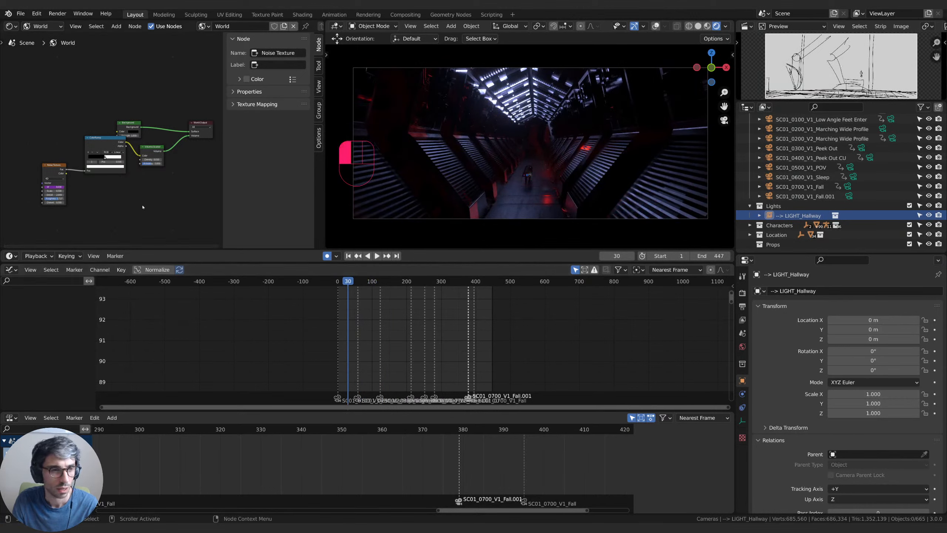
left_click_drag(115, 143, 109, 146)
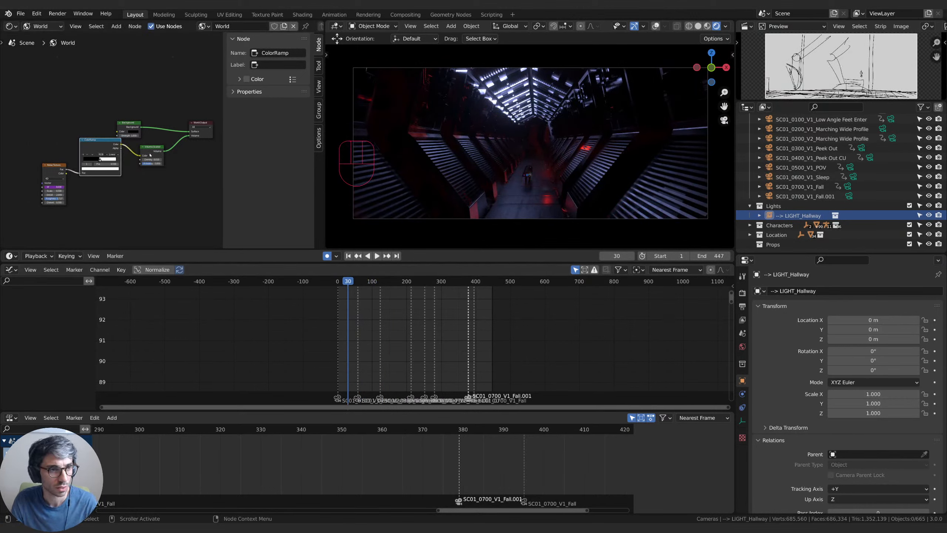
left_click(151, 152)
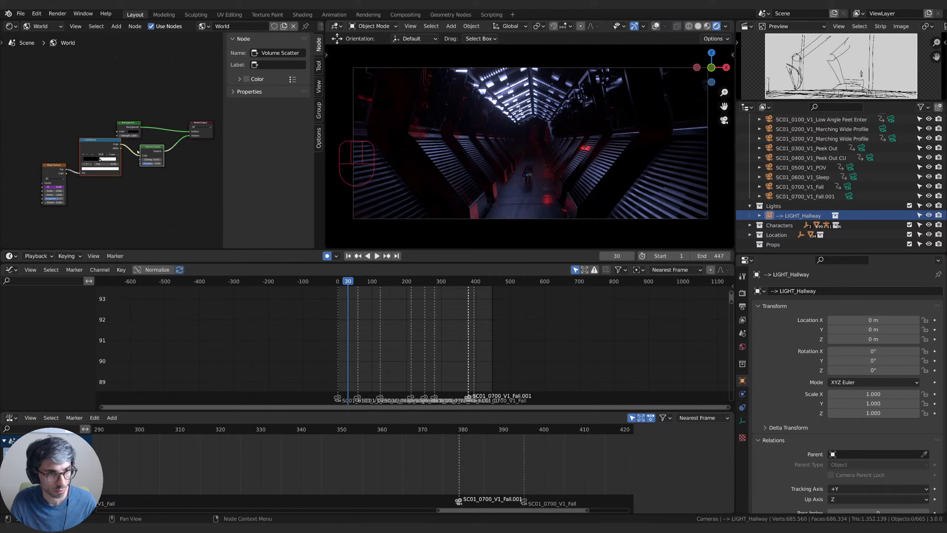
key("x")
key("x")
left_click_drag(130, 127, 138, 127)
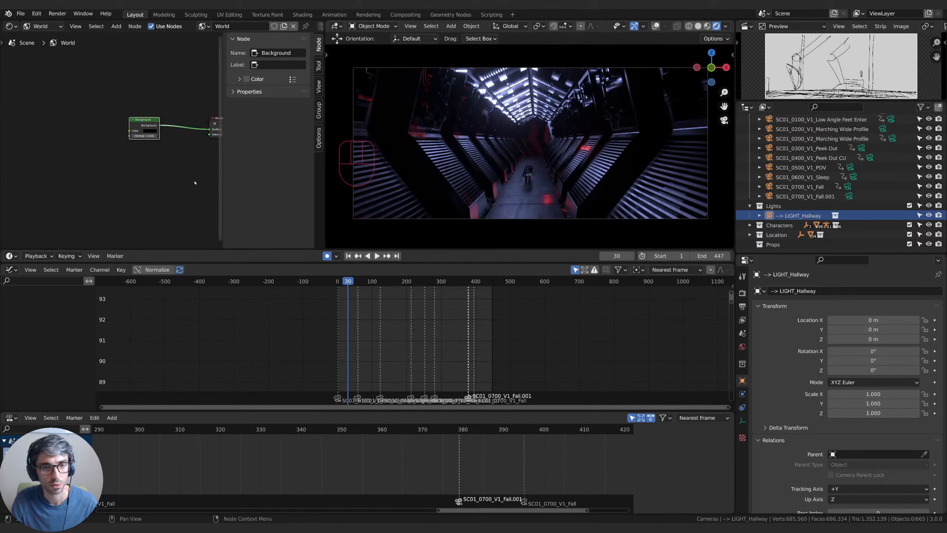
key("Home")
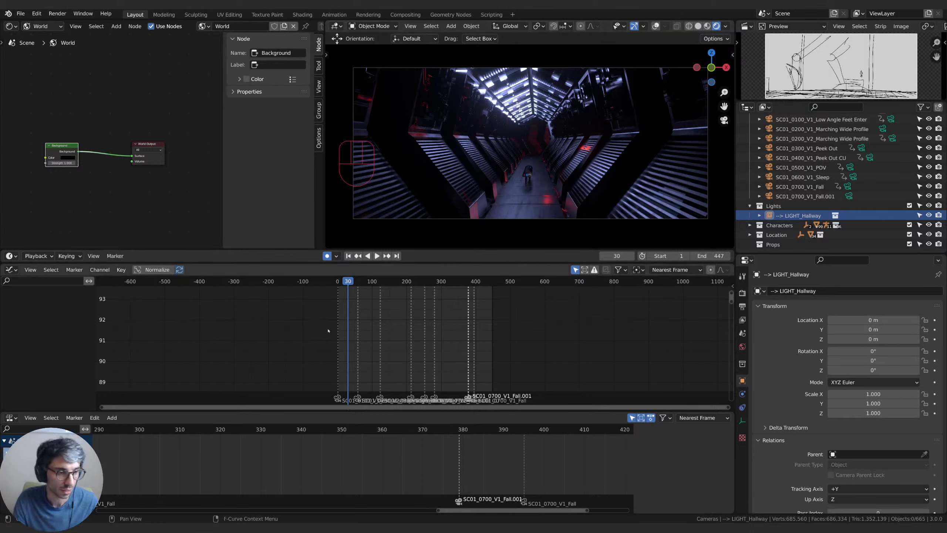
Close the graph editor and dope sheet areas, leaving only a short timeline below an enlarged node editor and 3D viewport.
left_click_drag(2, 410, 46, 424)
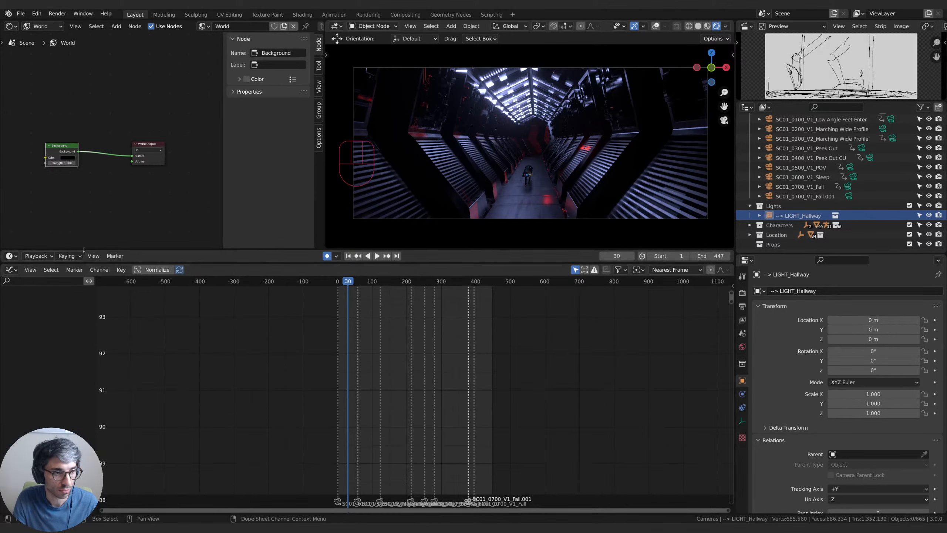
left_click_drag(260, 263, 18, 422)
left_click_drag(360, 249, 377, 397)
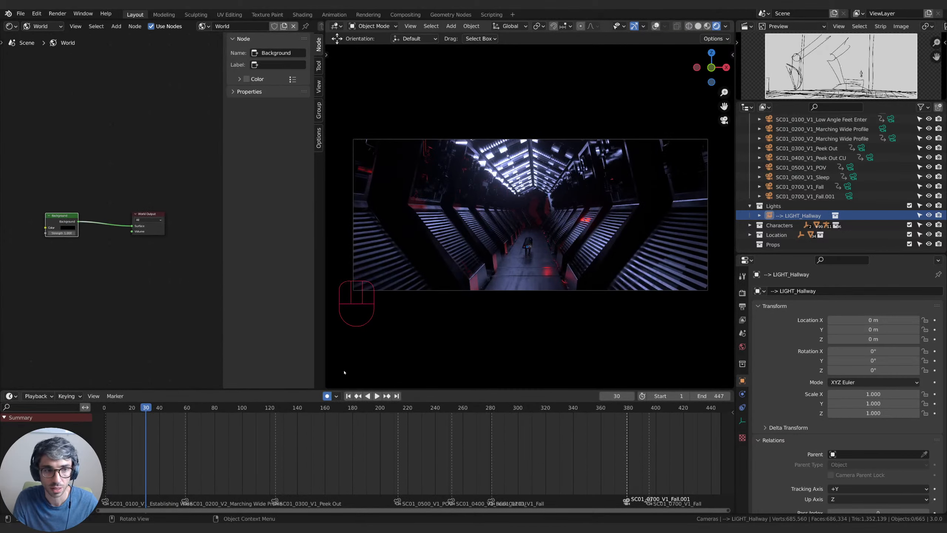
Turn off automatic keyframing and disable Lock Camera to View in the 3D viewport.
left_click(327, 396)
key("q")
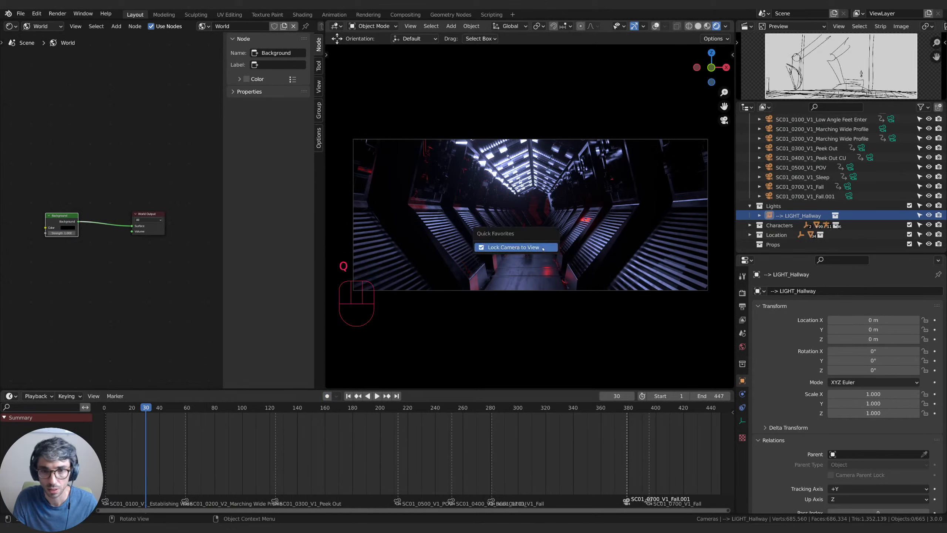
left_click(551, 245)
scroll(592, 277, "up", 1)
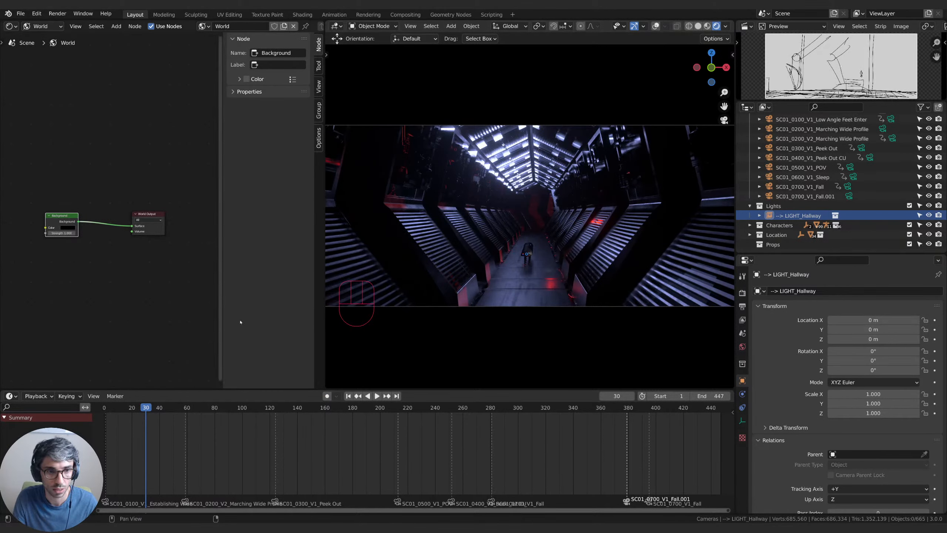
Hide the node editor's sidebar and go to frame 60, the start of the SC01_0200_V2_Marching Wide Profile shot.
key("n")
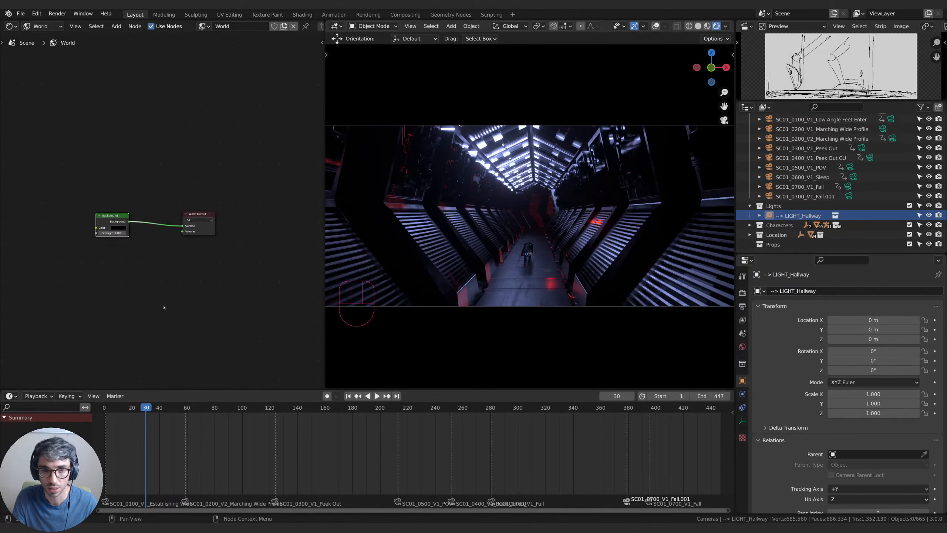
scroll(148, 315, "up", 2)
middle_click_drag(152, 313, 161, 293)
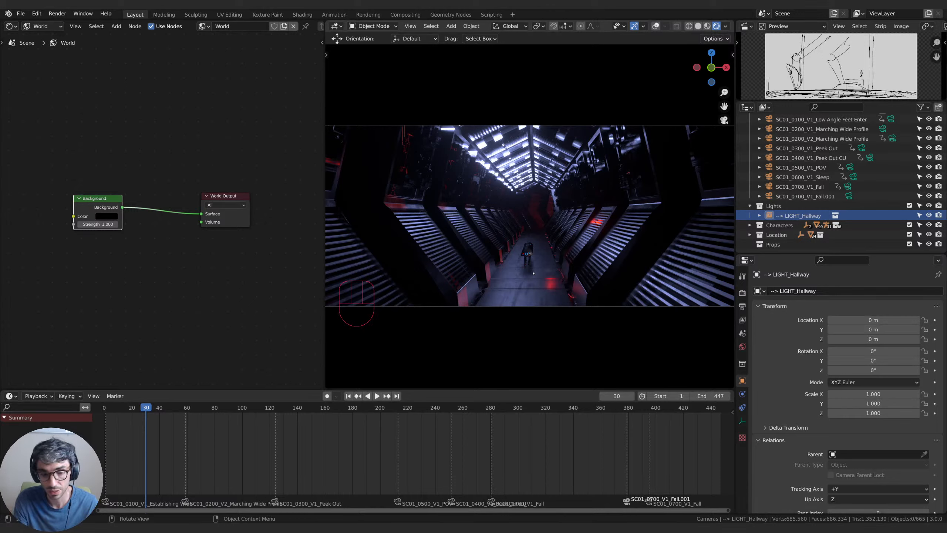
left_click_drag(143, 408, 187, 409)
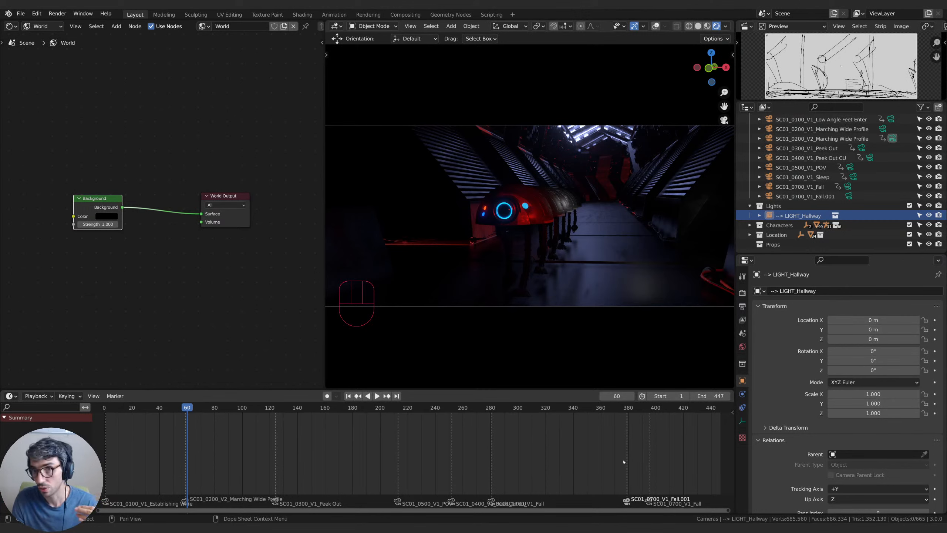
Rename the scene as Master_Scene.
left_click(798, 10)
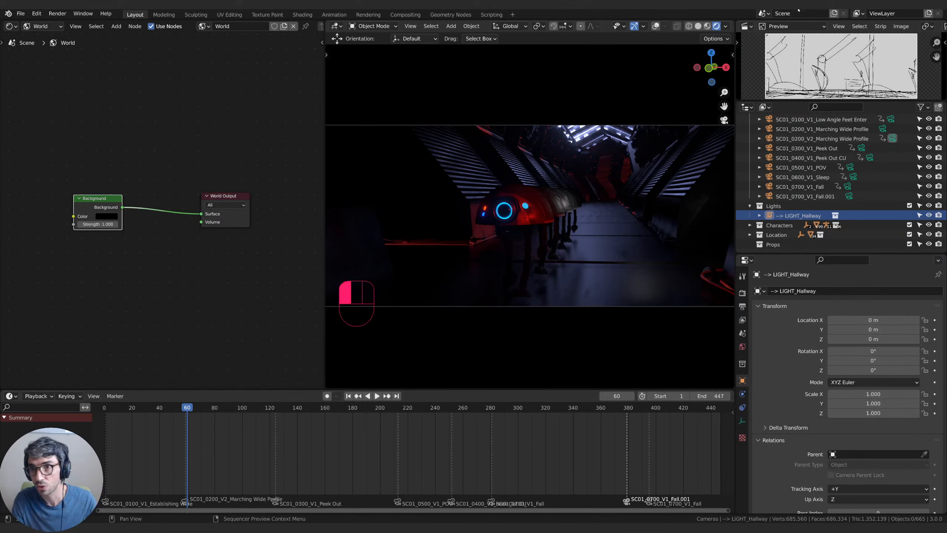
double_click(798, 10)
type("Ma")
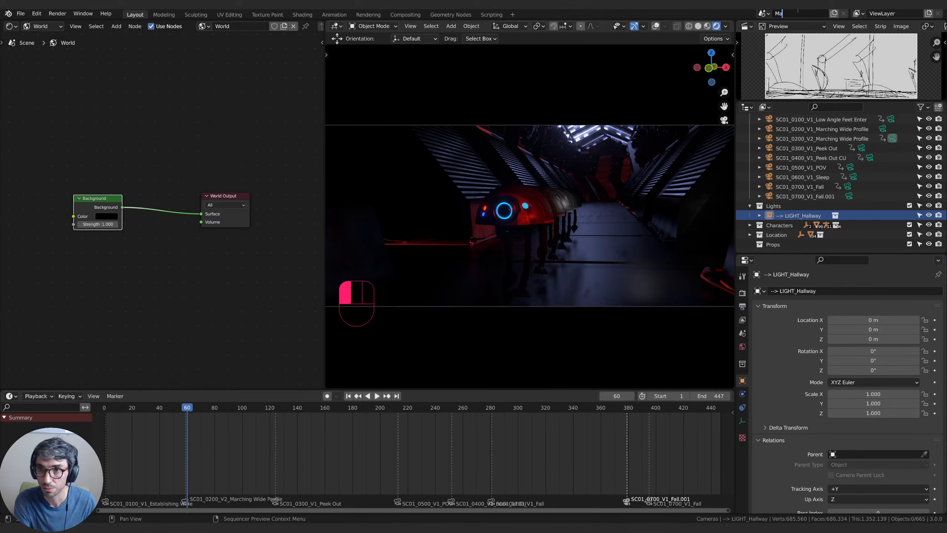
type("ster_Scene")
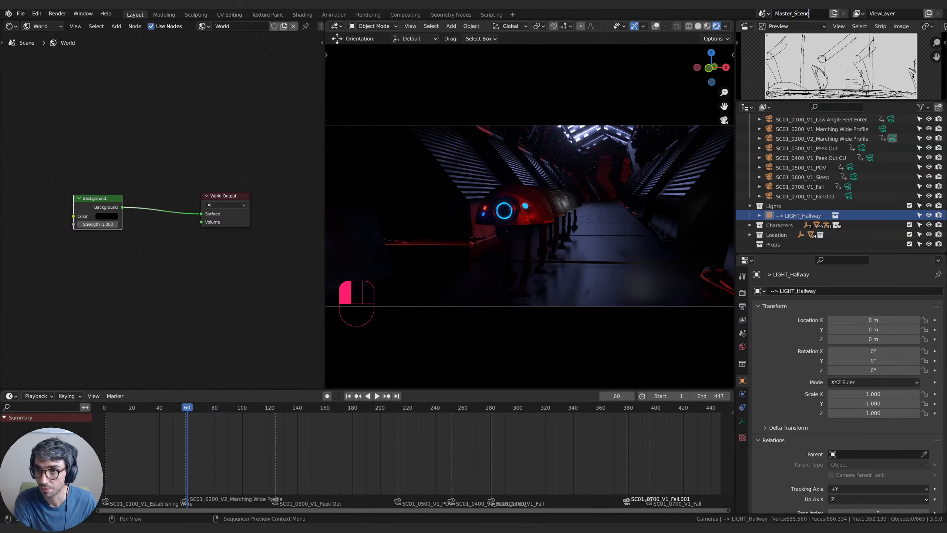
key("Return")
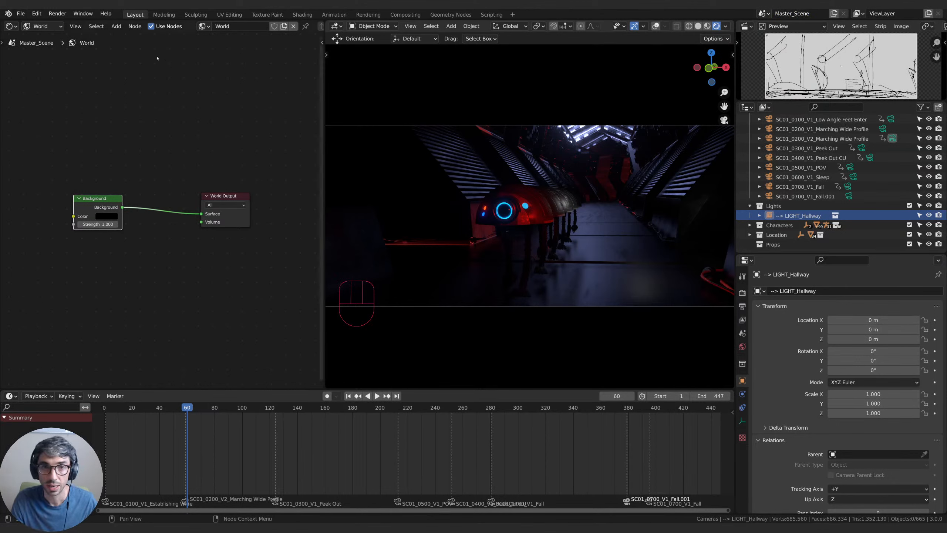
Save the project over the existing SC01_Hallway_v1-cb-L-01.blend file in the SC01 - HALLWAY folder.
left_click(21, 13)
left_click(33, 87)
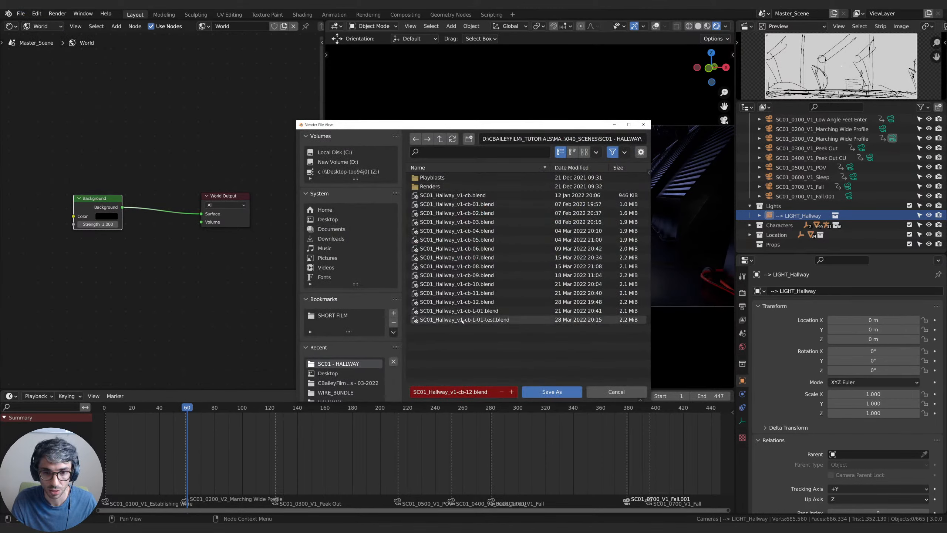
left_click(473, 312)
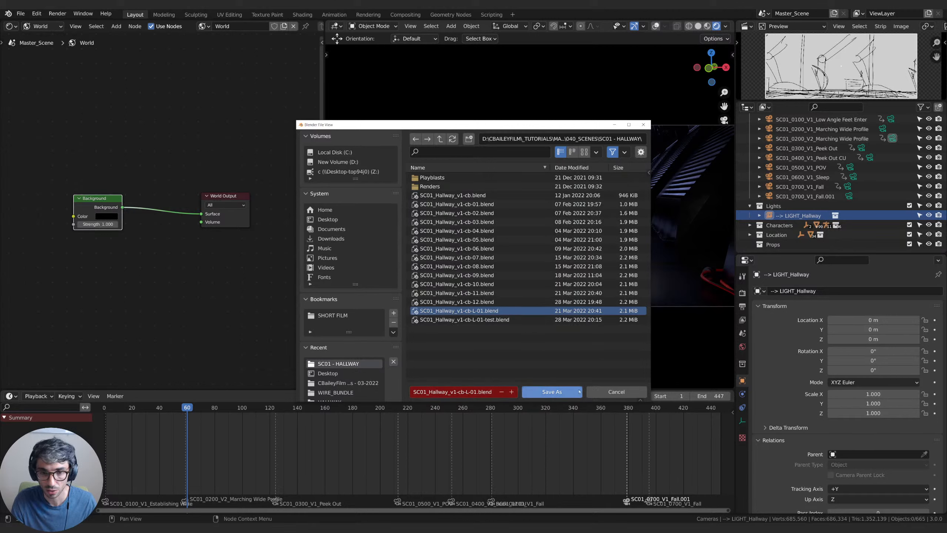
left_click(552, 391)
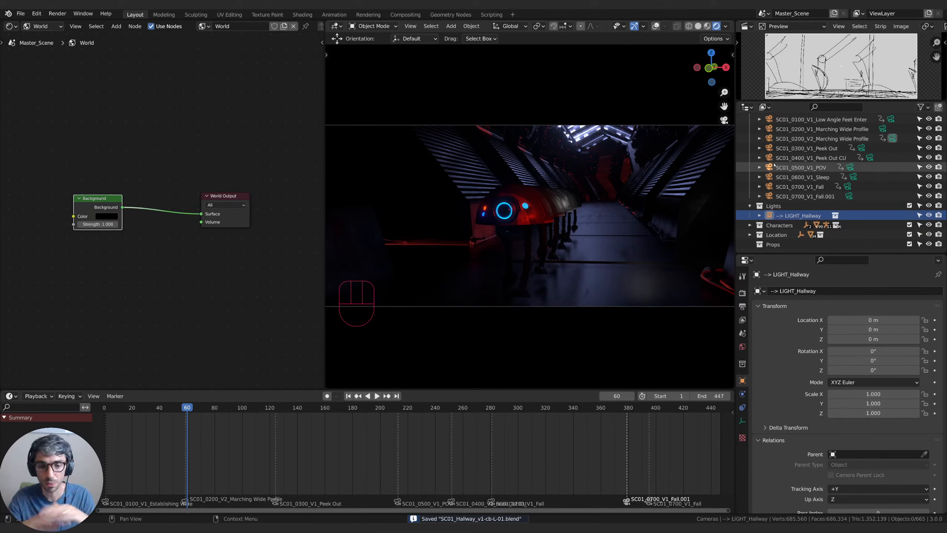
Add a Noise Texture node below the Background node in the world shader.
left_click(167, 275)
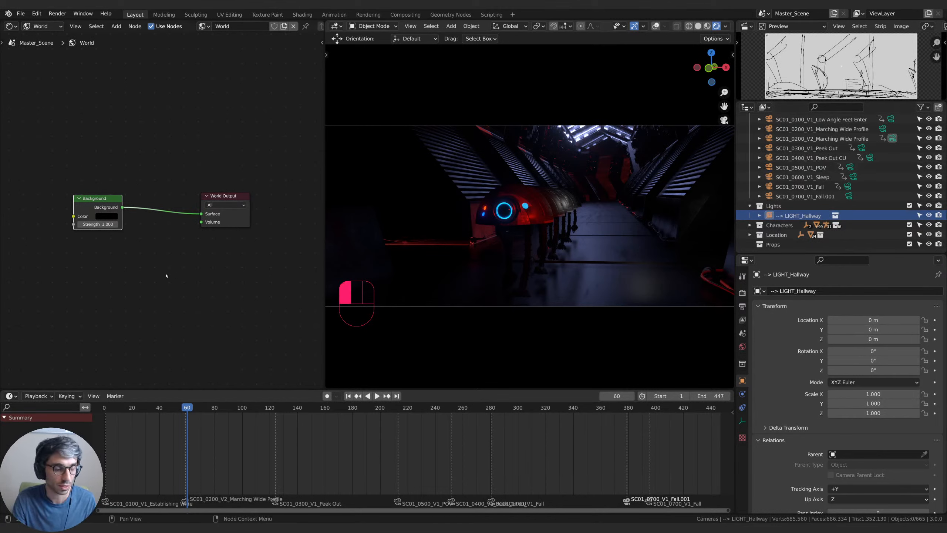
middle_click_drag(103, 233, 105, 232)
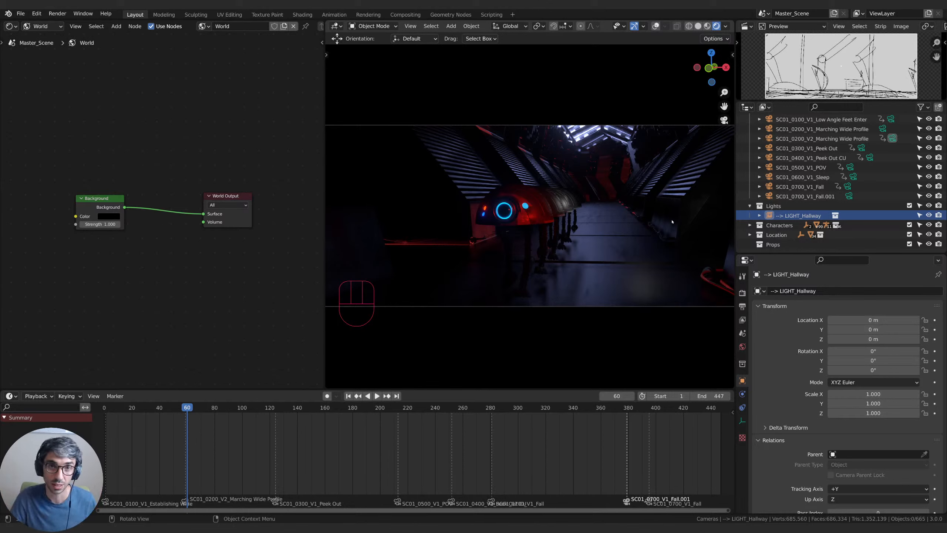
middle_click_drag(150, 270, 178, 262)
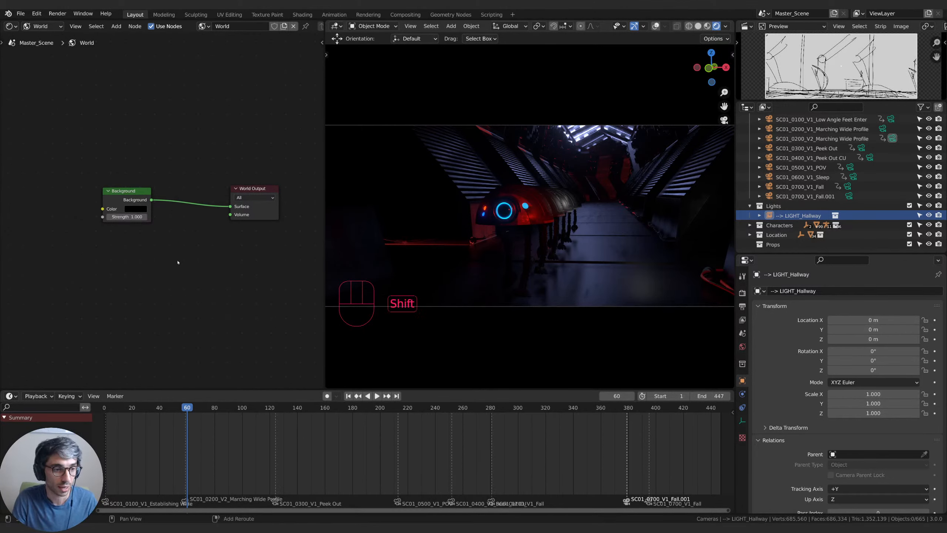
key("shift+a")
left_click(172, 262)
type("noise")
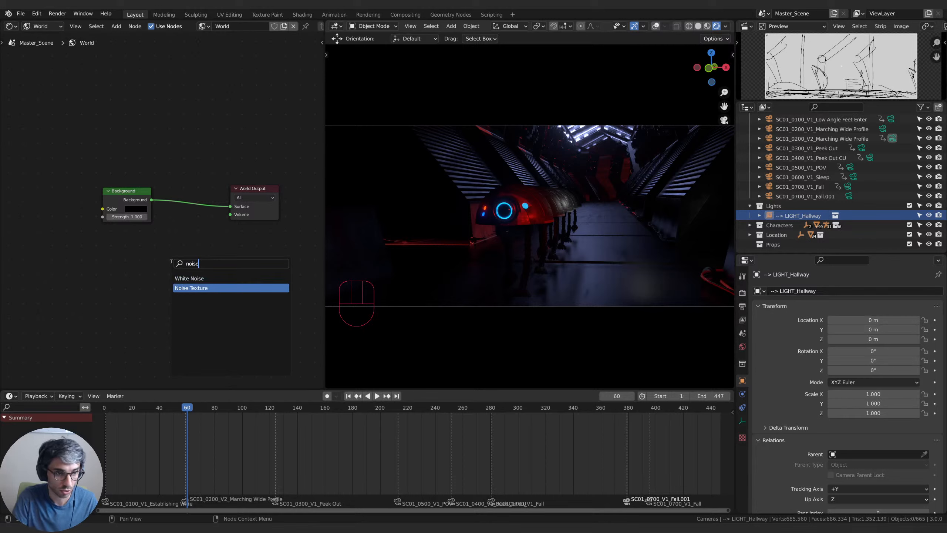
left_click(191, 287)
left_click(132, 272)
Add a ColorRamp node and place it just to the right of the Noise Texture node.
key("shift+a")
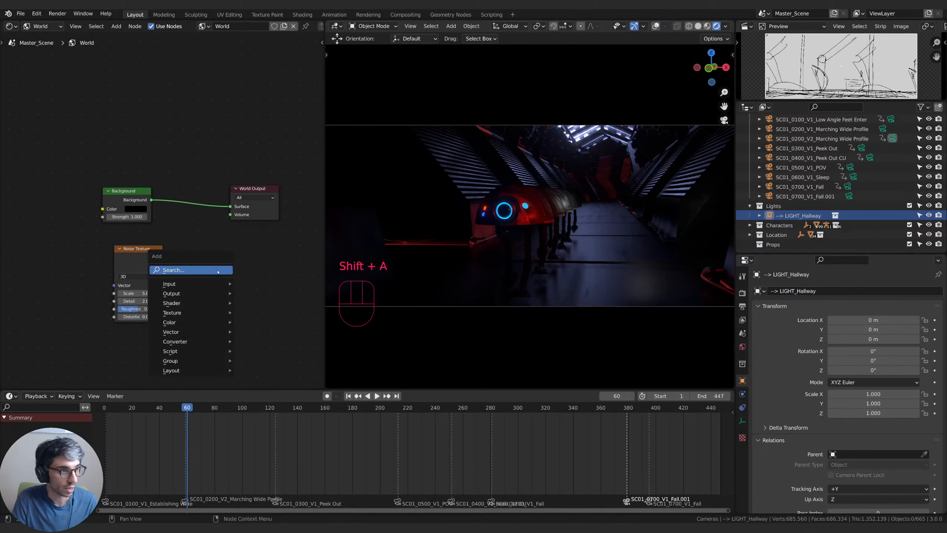
left_click(218, 271)
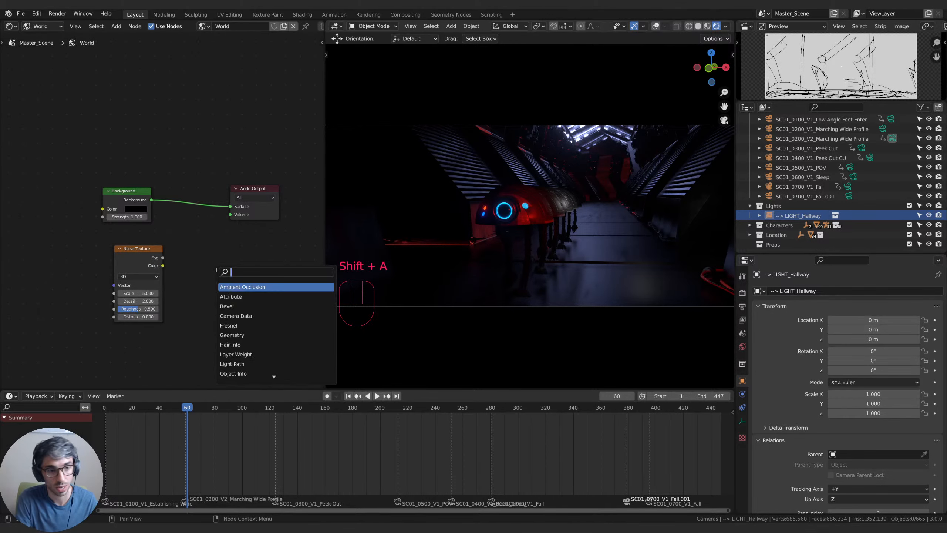
type("col")
key("Return")
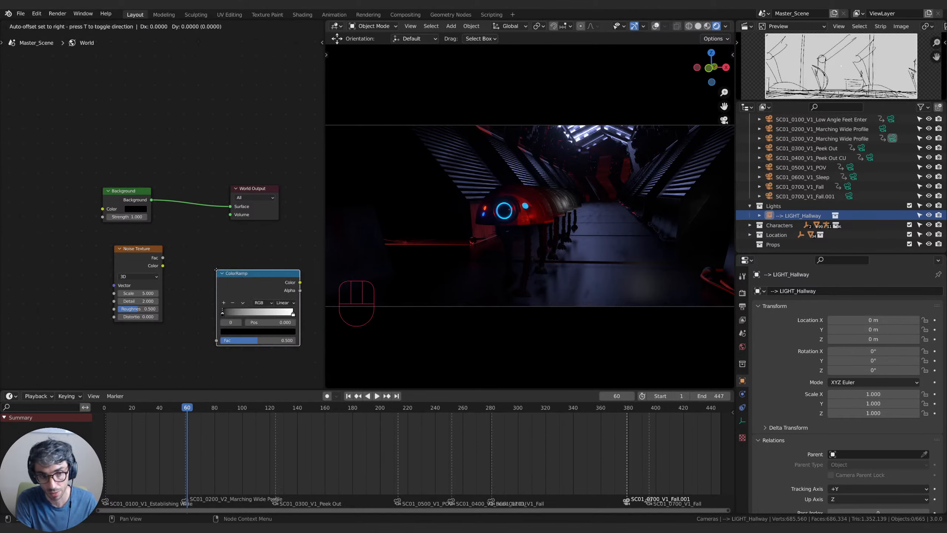
left_click(183, 256)
left_click_drag(139, 254, 115, 274)
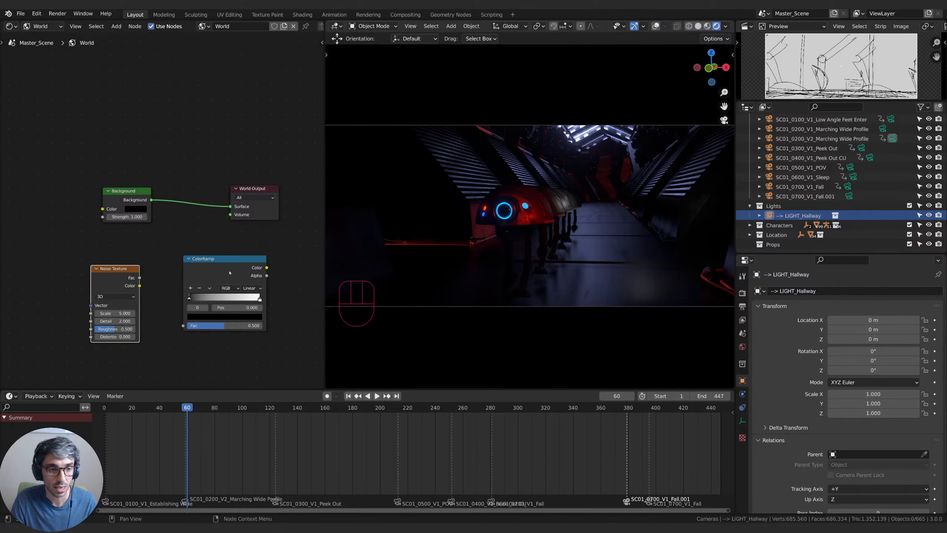
left_click_drag(228, 268, 211, 270)
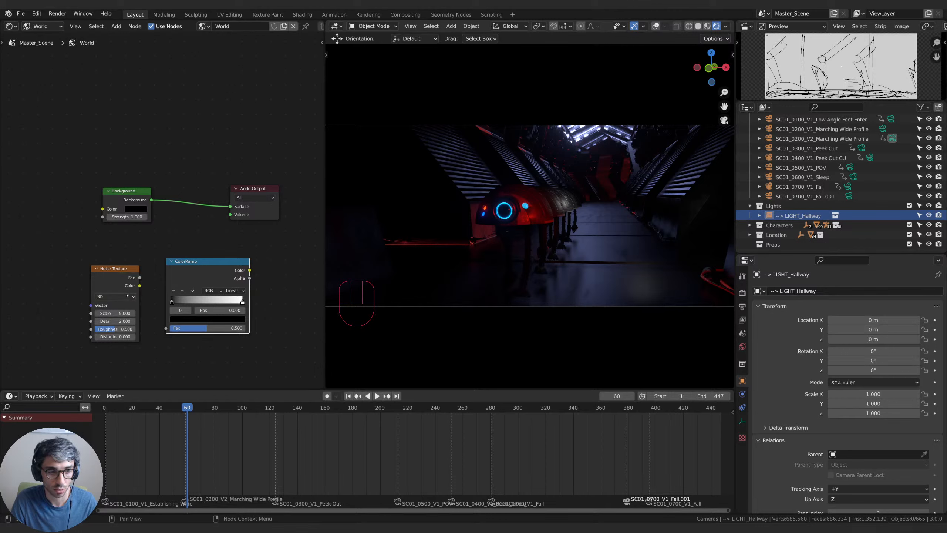
Add a Volume Scatter node between the ColorRamp and World Output nodes, leaving it unconnected.
key("shift+a")
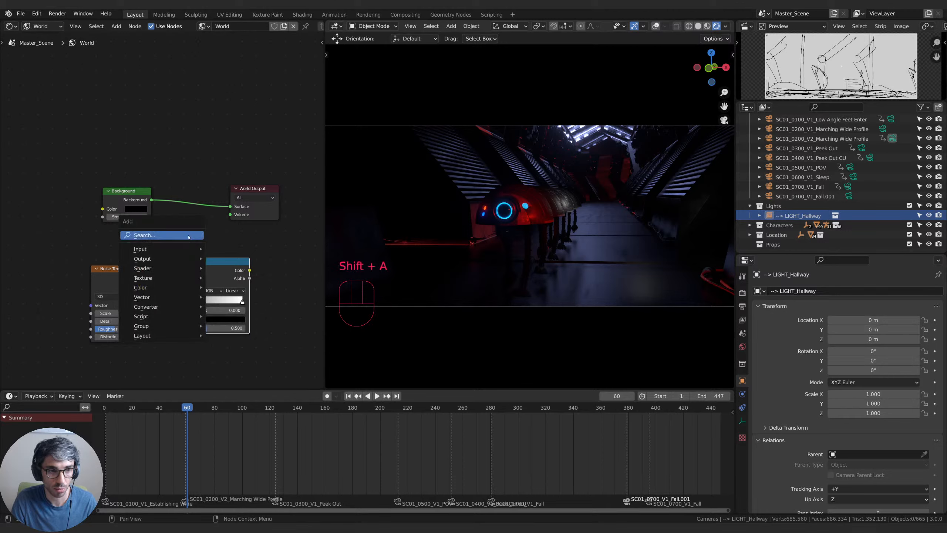
left_click(189, 236)
type("volume")
key("Down")
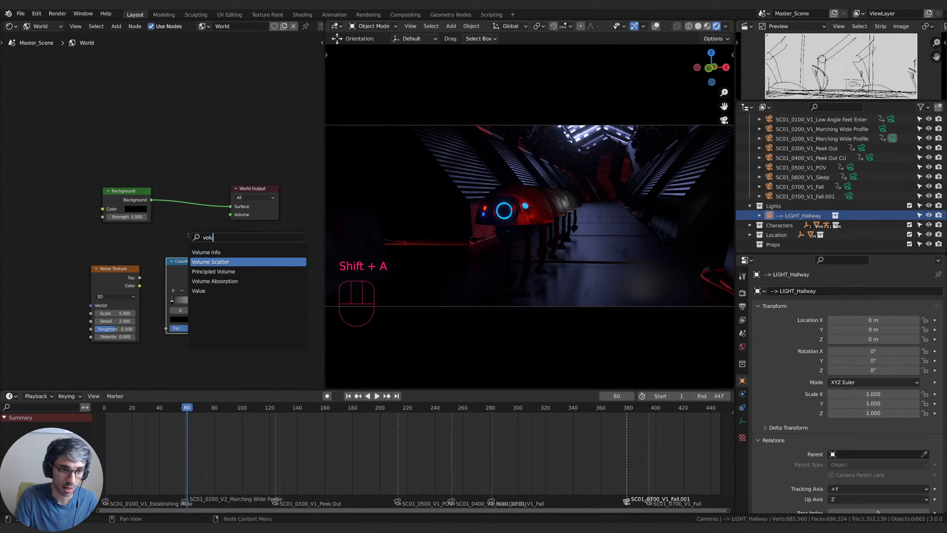
key("Return")
left_click(183, 222)
Spread out the world nodes, with World Output at the far right and Noise Texture and ColorRamp to the lower left of Volume Scatter.
left_click_drag(250, 188, 288, 164)
left_click_drag(116, 194, 84, 168)
left_click_drag(203, 226, 203, 206)
left_click(218, 263)
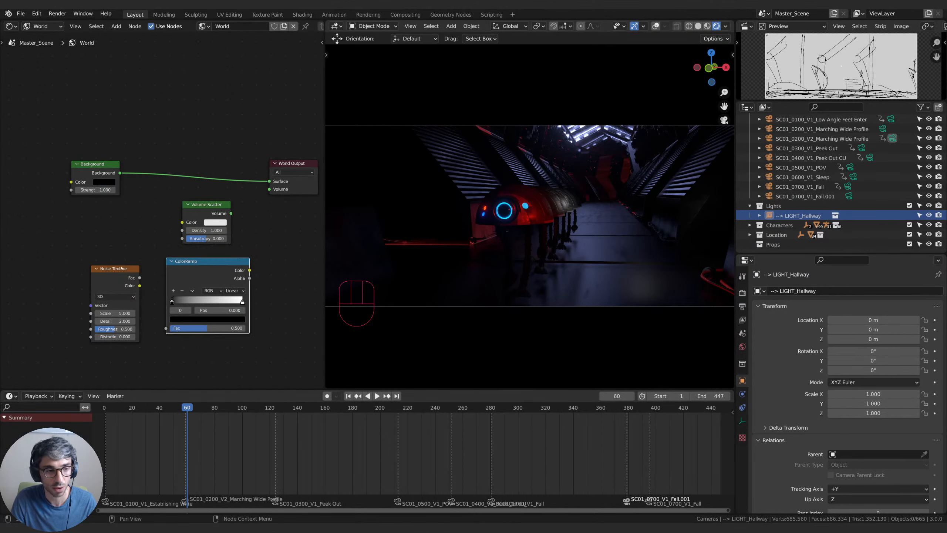
left_click(127, 270, "shift")
key("g")
left_click(167, 285)
middle_click_drag(246, 274, 231, 291)
left_click(232, 291)
left_click(201, 224)
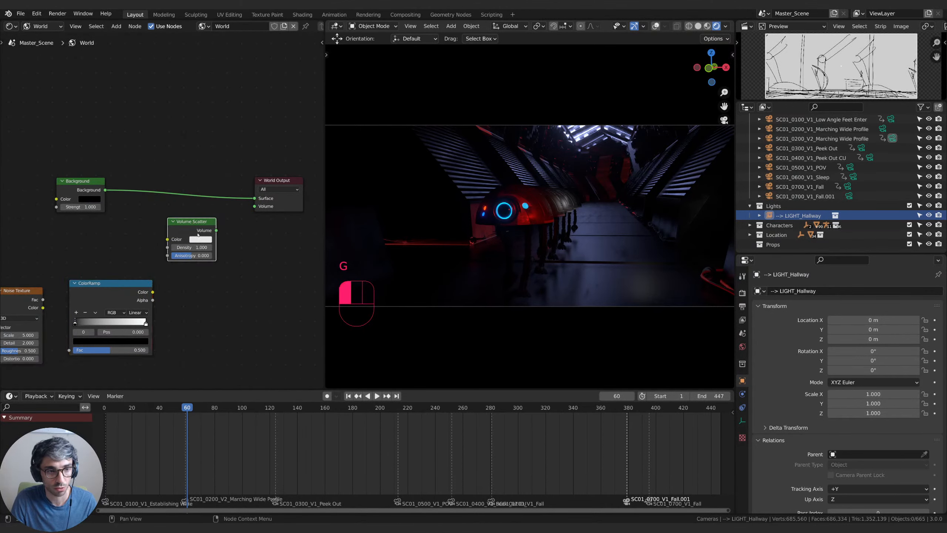
left_click(246, 236)
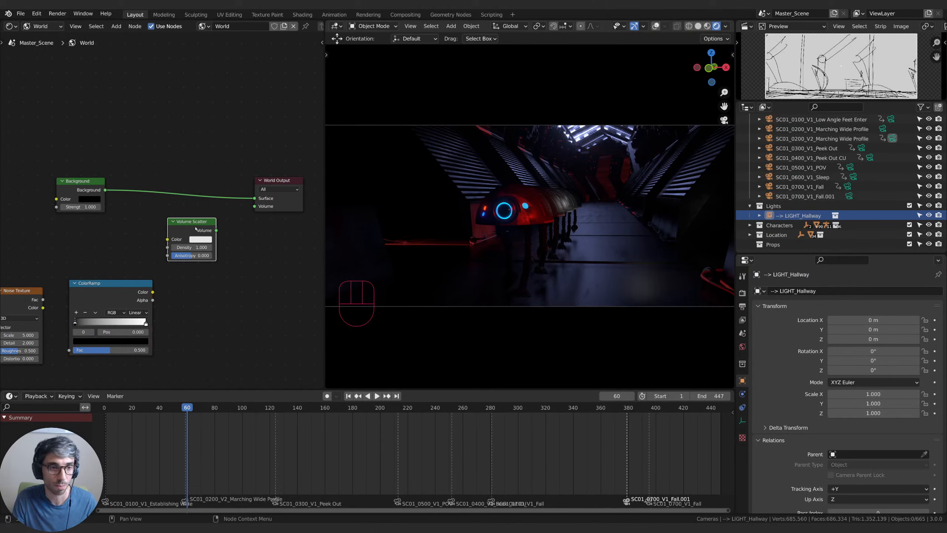
Connect the Volume Scatter node to the World Output's Volume input and set its density to 0.1.
left_click_drag(205, 222, 255, 208)
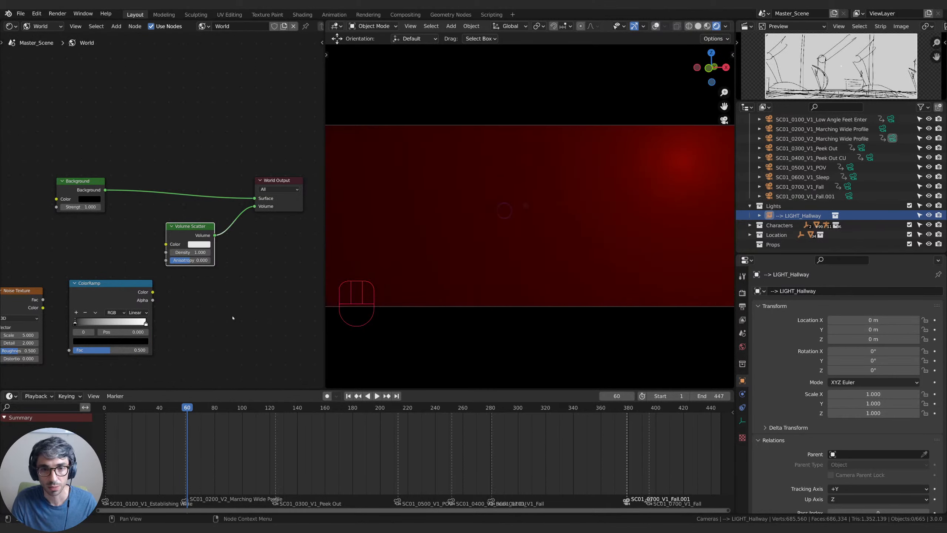
double_click(188, 253)
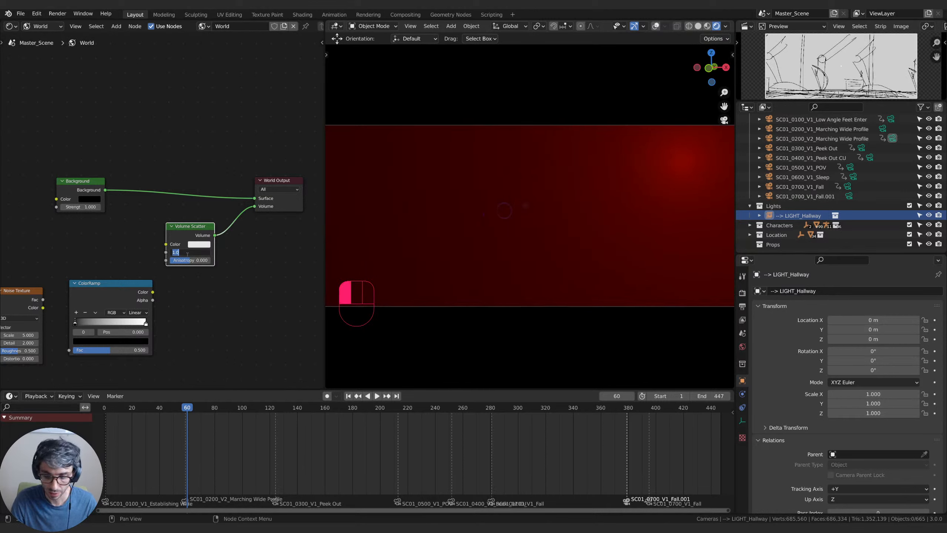
type("0.1")
key("Return")
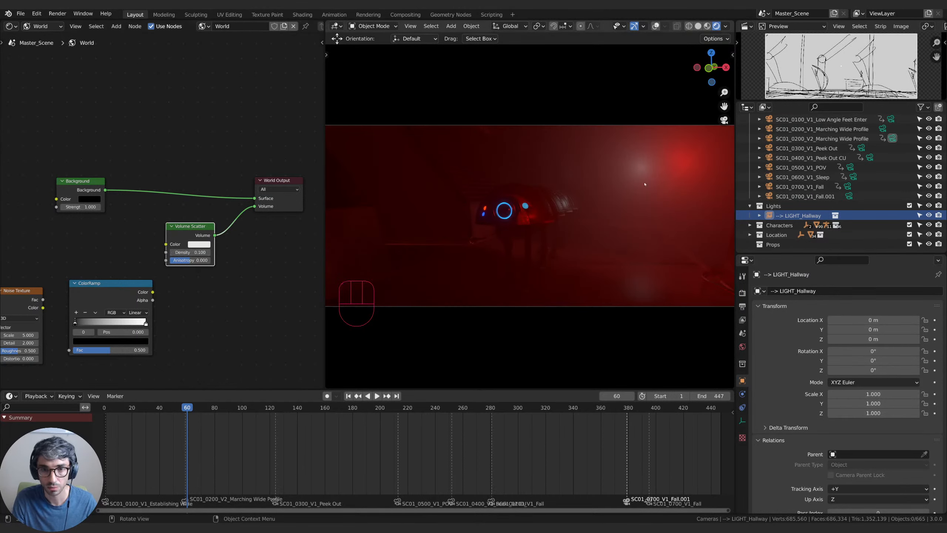
Lower the Volume Scatter density to 0.01.
double_click(184, 253)
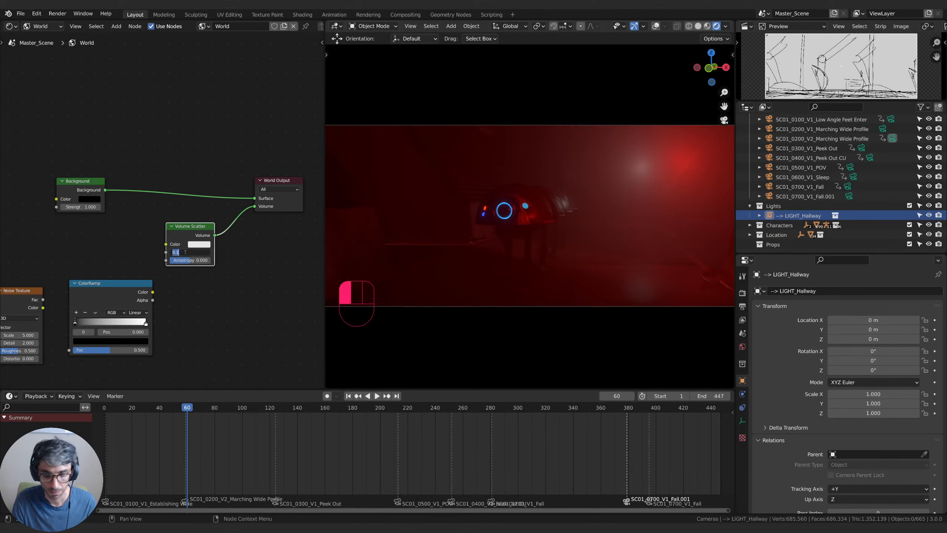
type("0.01")
key("Return")
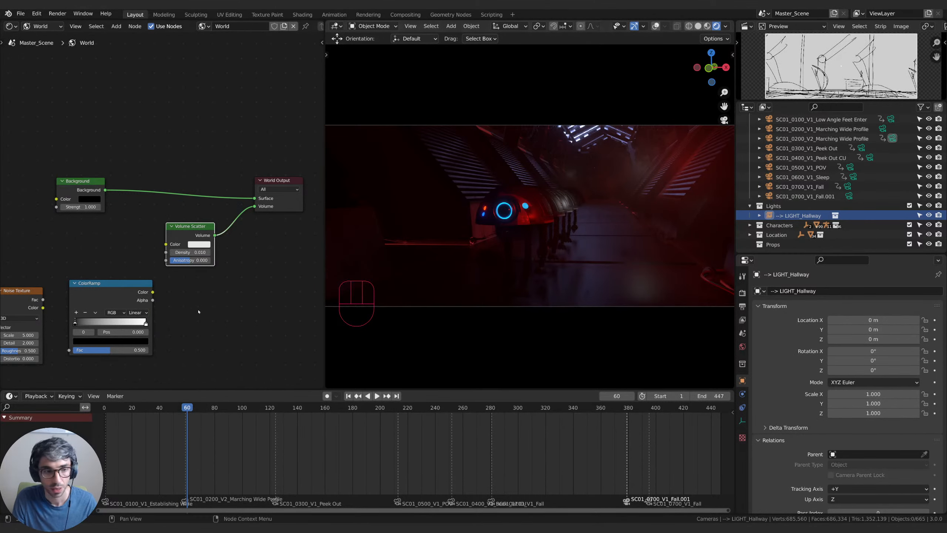
Connect the Noise Texture's Fac output to the ColorRamp's Fac input.
middle_click_drag(33, 276, 83, 265)
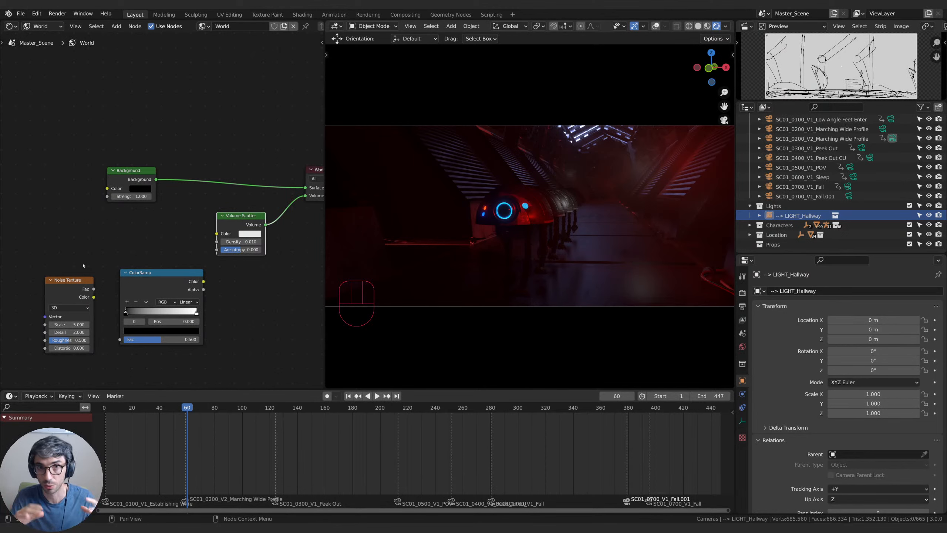
left_click_drag(83, 297, 120, 340)
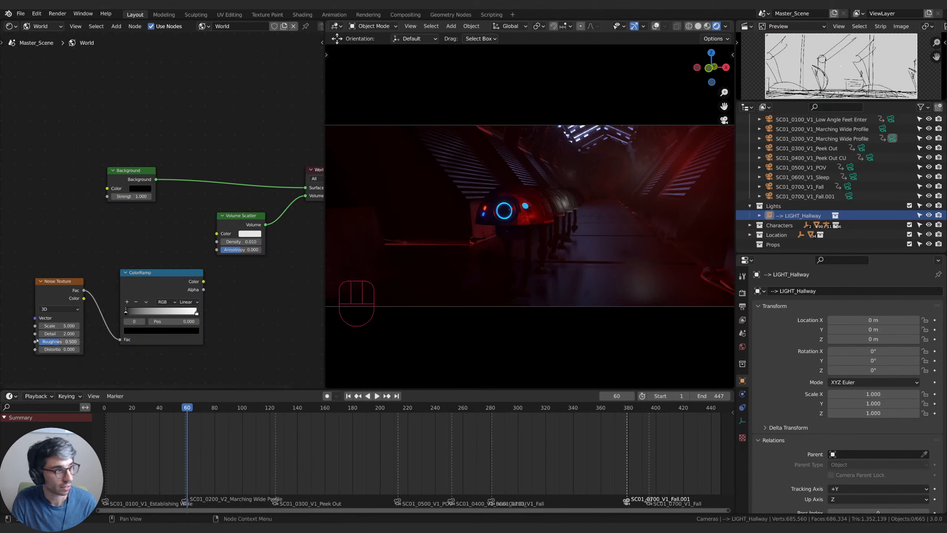
Connect the ColorRamp's Color output to the Volume Scatter node's Color input.
left_click_drag(176, 277, 174, 276)
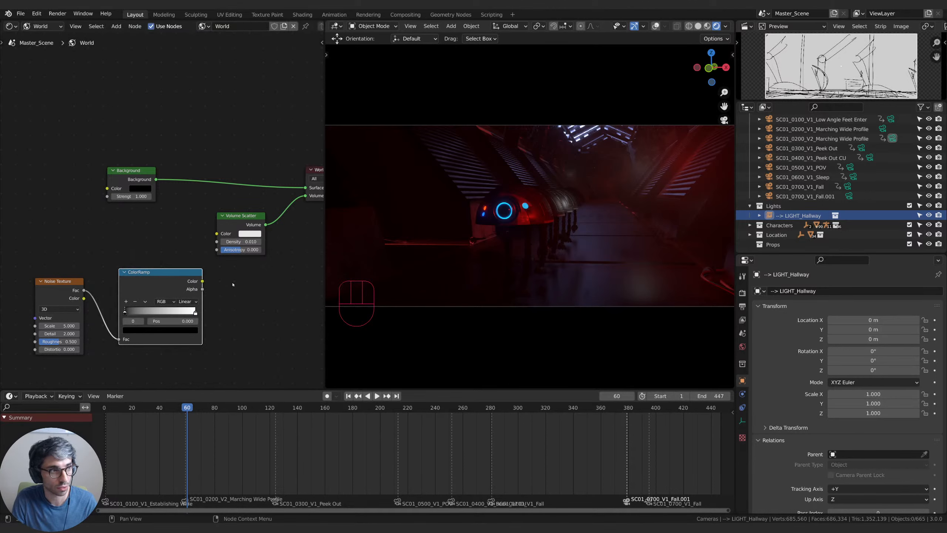
middle_click_drag(233, 283, 190, 292)
left_click_drag(160, 290, 177, 247)
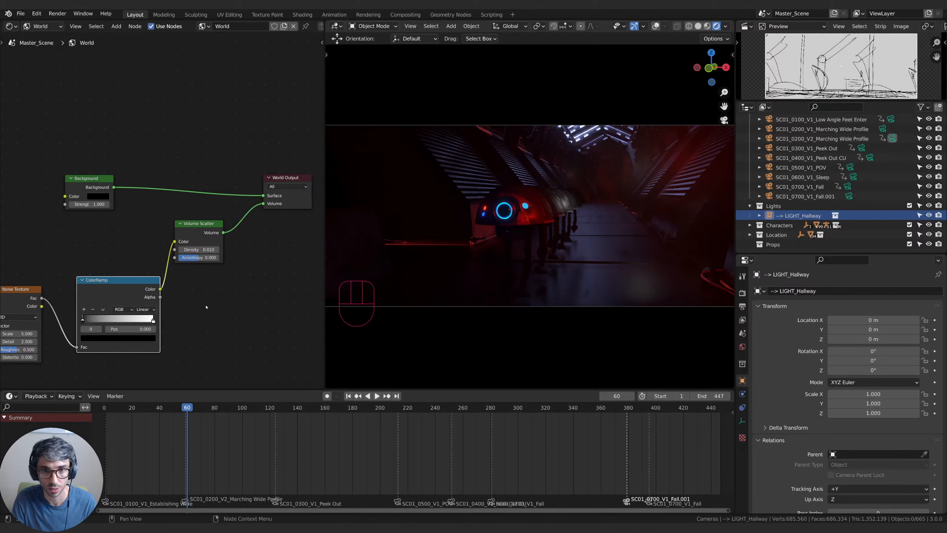
Tighten the ColorRamp to a hard transition, with the white stop at about 0.495 and the black stop at about 0.466.
middle_click_drag(194, 306, 226, 301)
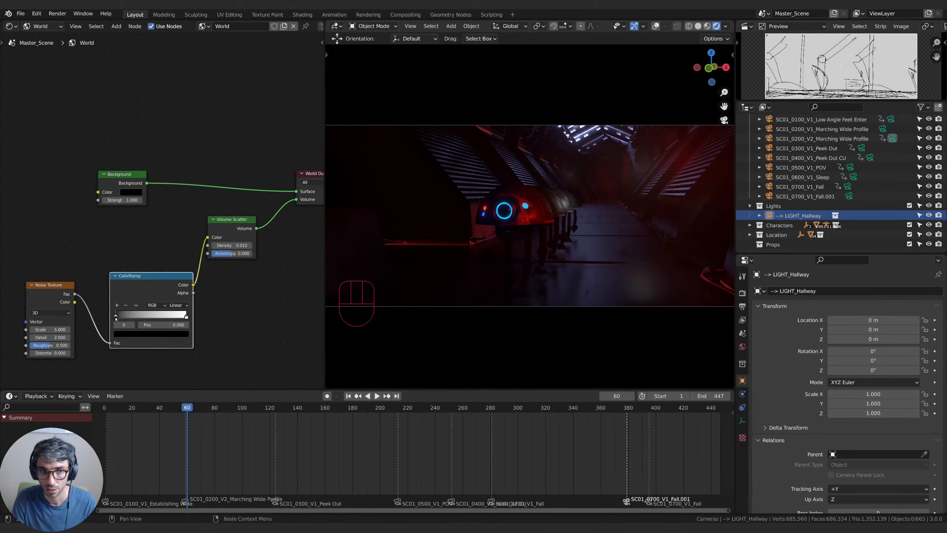
left_click_drag(187, 317, 176, 316)
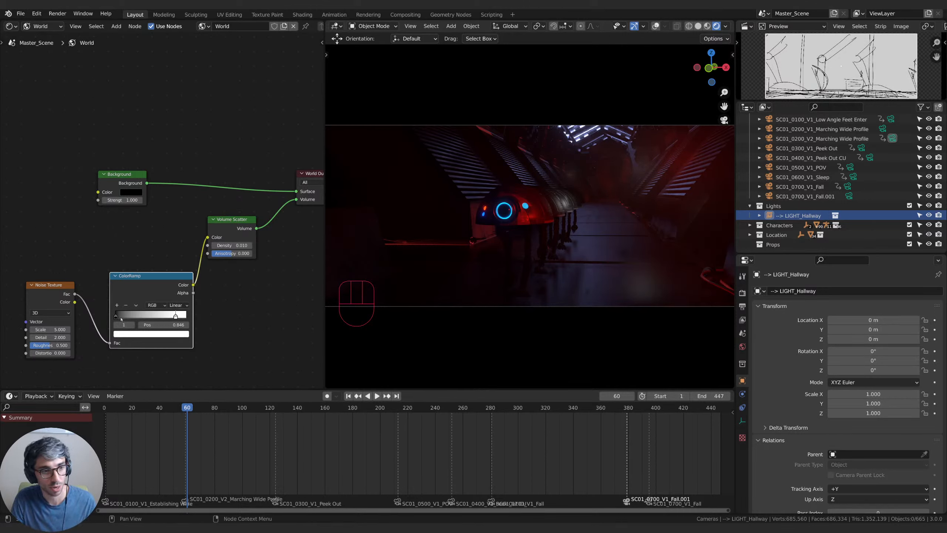
left_click_drag(116, 316, 147, 317)
mouse_move(242, 320)
middle_mouse_down()
mouse_move(238, 329)
mouse_move(240, 311)
middle_mouse_up()
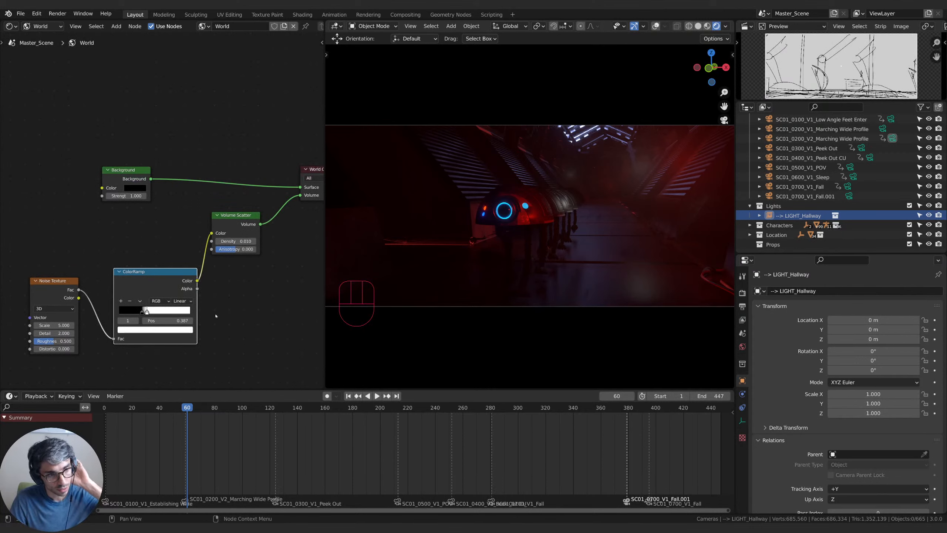
mouse_move(141, 313)
left_mouse_down()
mouse_move(164, 313)
mouse_move(154, 313)
left_mouse_up()
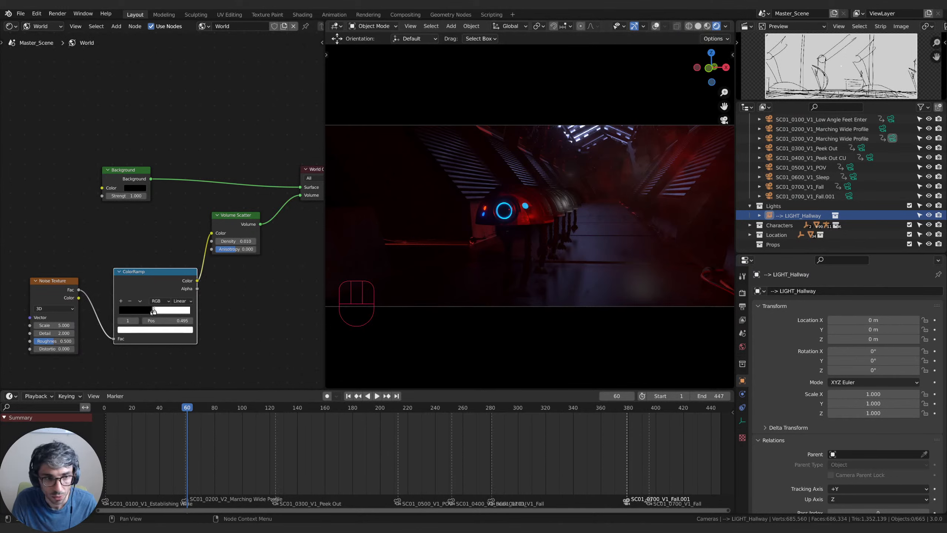
left_click(154, 312)
left_click_drag(154, 312, 152, 312)
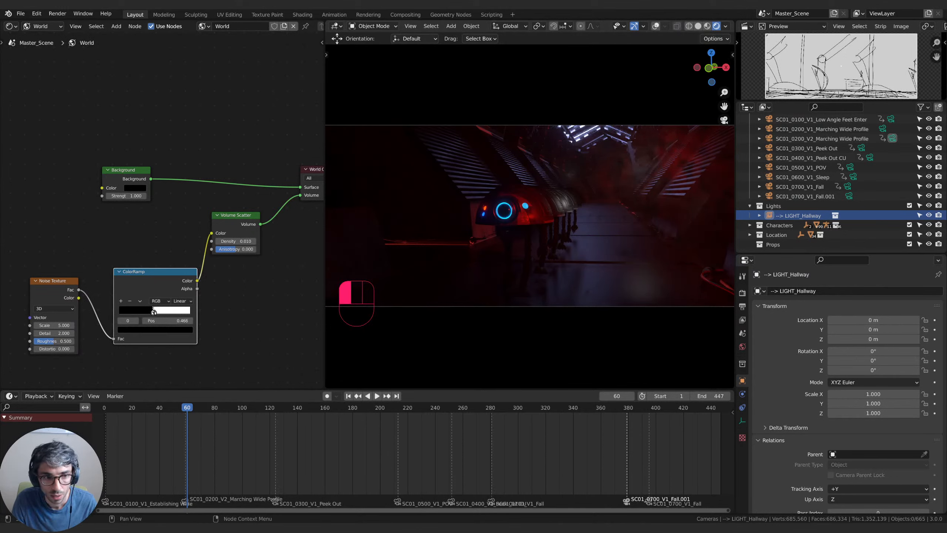
Lower the Noise Texture scale in stages and set it to 2.
left_click(54, 325)
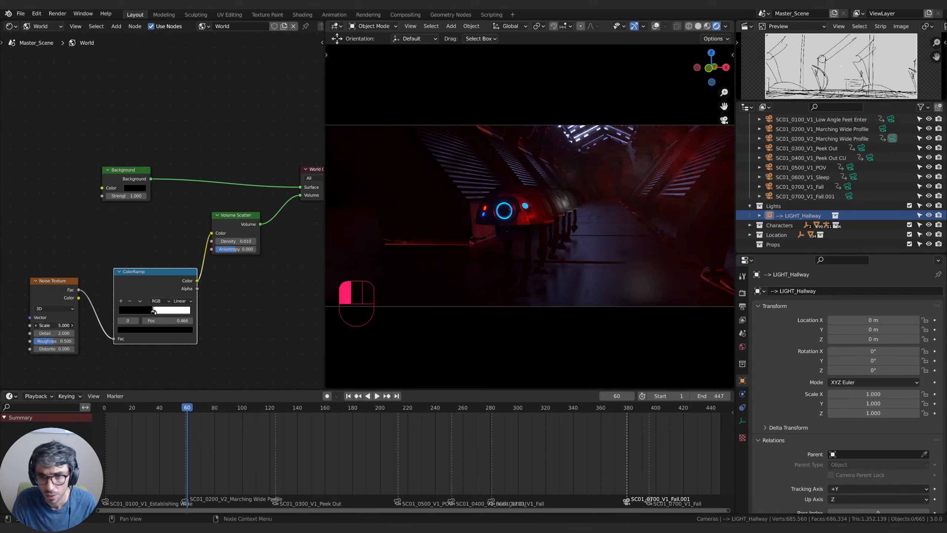
left_click_drag(55, 326, 36, 326)
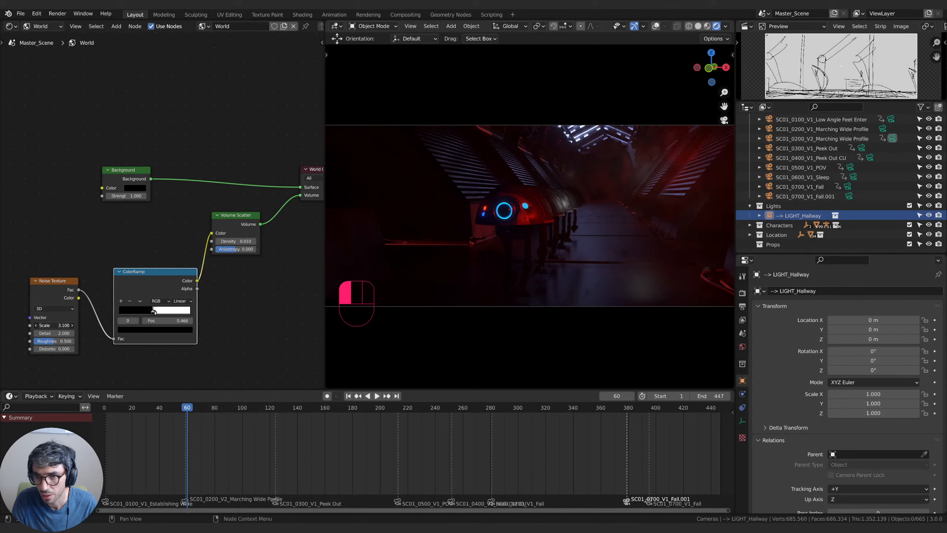
mouse_move(36, 326)
left_mouse_down()
mouse_move(64, 325)
mouse_move(35, 325)
left_mouse_up()
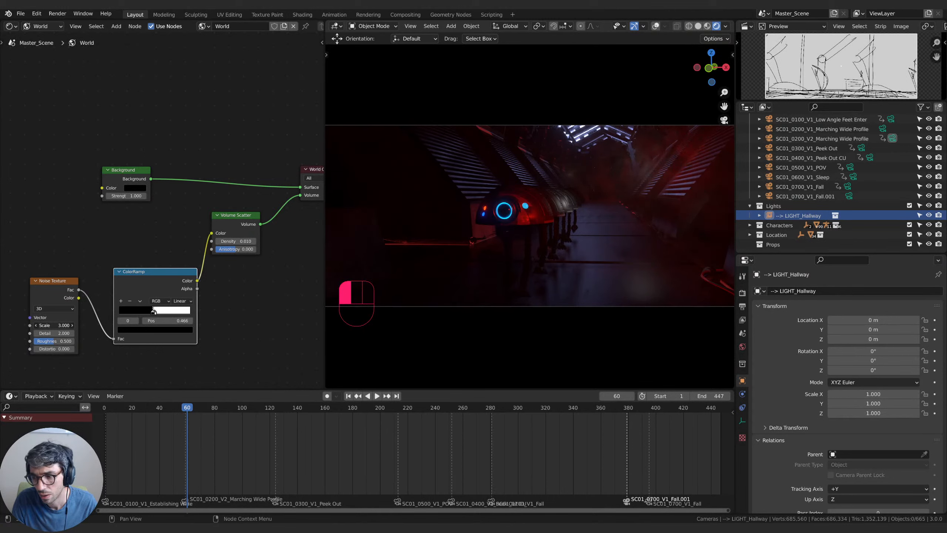
left_click_drag(35, 325, 29, 325)
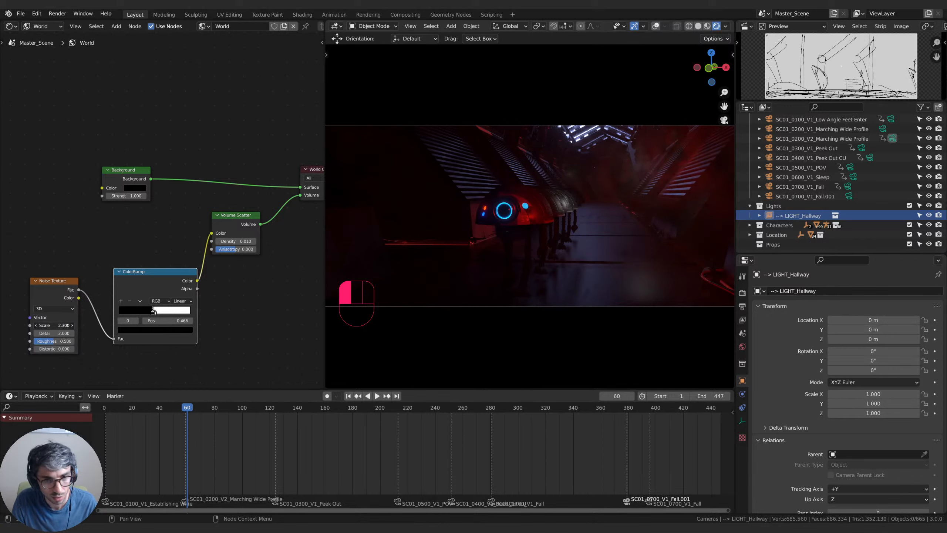
double_click(54, 325)
type("2")
key("Return")
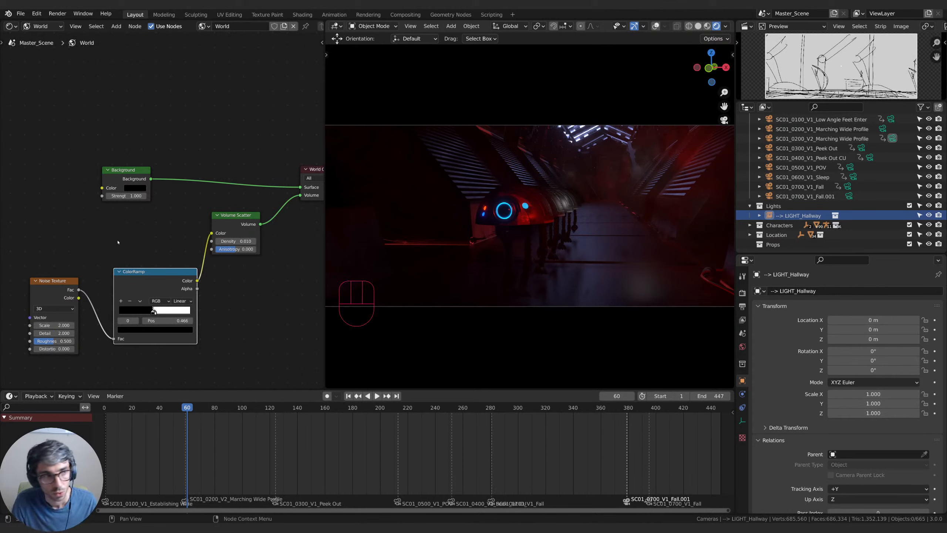
Shift the ColorRamp's stops towards the dark end, placing the black stop at about 0.434.
middle_click_drag(104, 257, 160, 240)
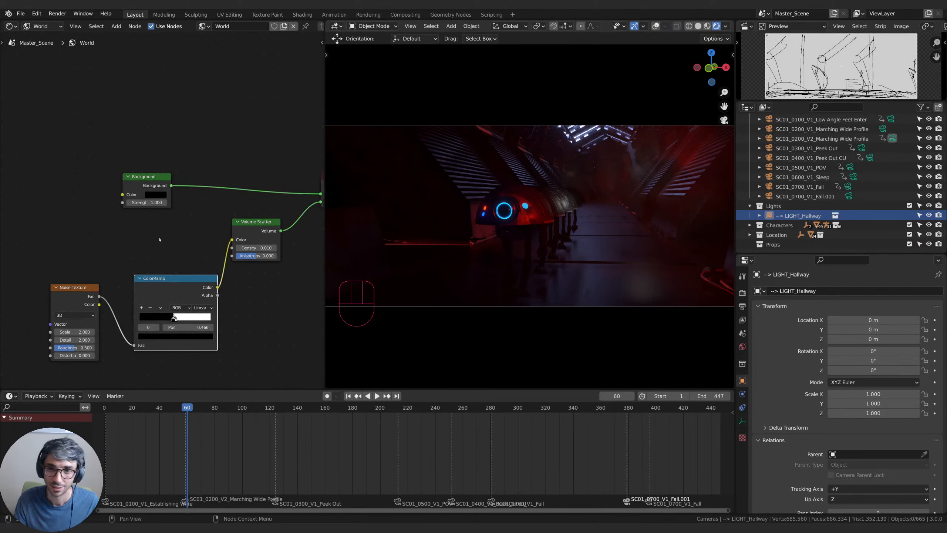
middle_click_drag(171, 310, 162, 331)
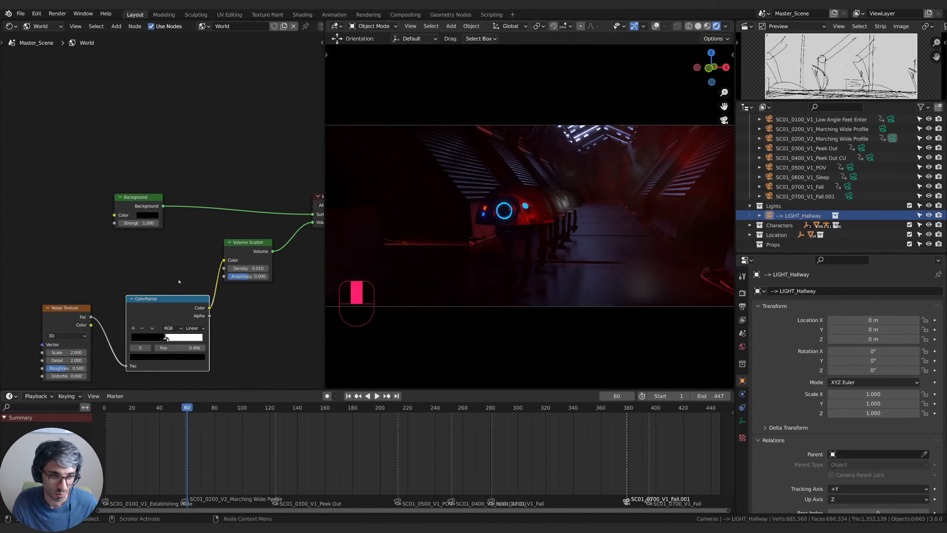
left_click_drag(166, 339, 165, 339)
left_click_drag(171, 340, 163, 339)
left_click(158, 338)
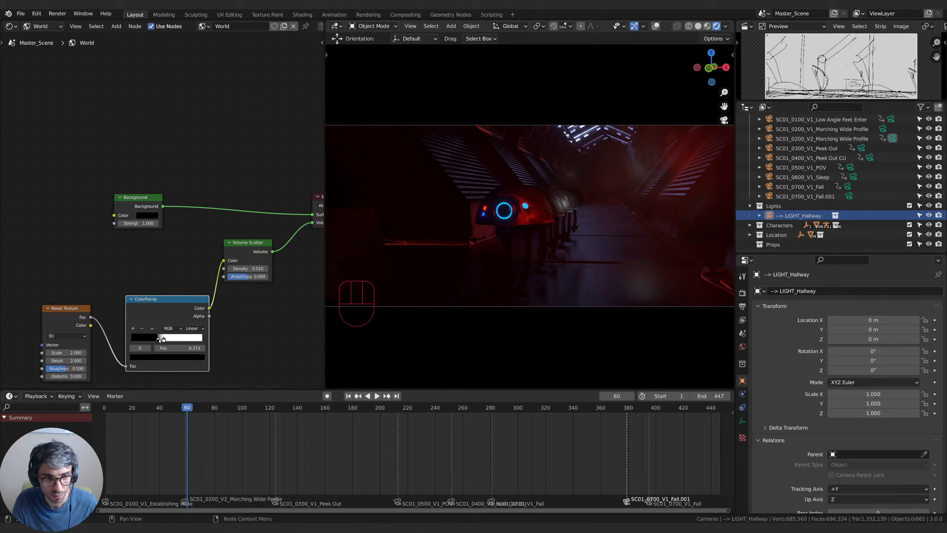
left_click_drag(158, 339, 164, 339)
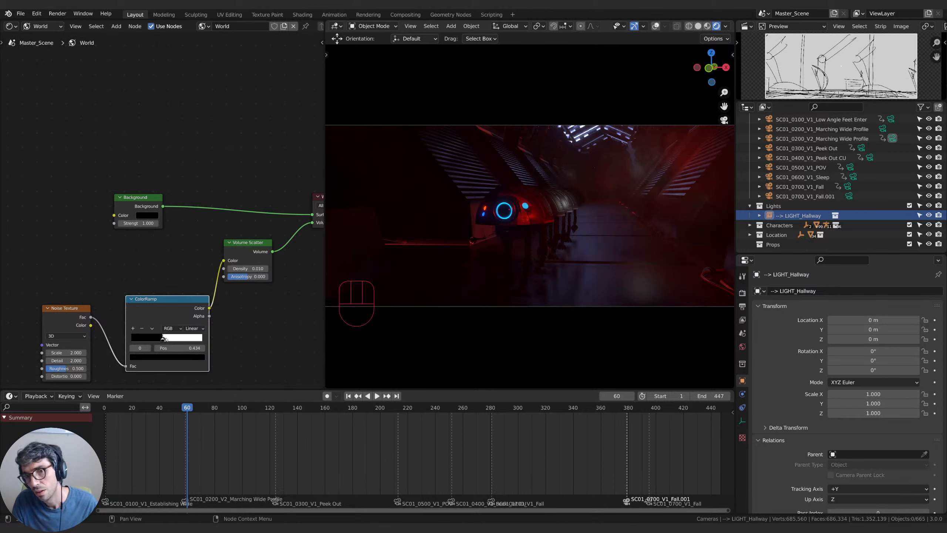
Switch the Noise Texture node's dimensions to 4D.
middle_click_drag(208, 330, 213, 306)
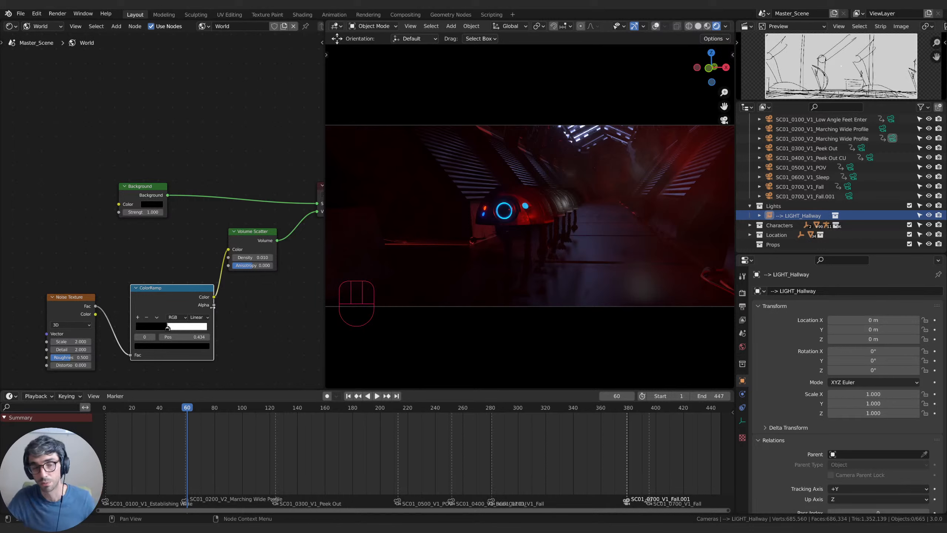
middle_click_drag(107, 261, 136, 255)
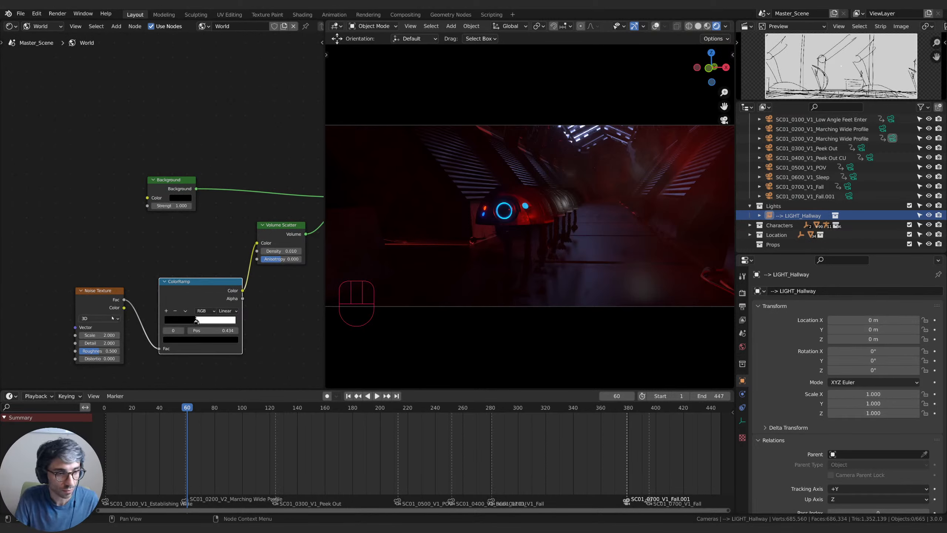
left_click(112, 318)
left_click(95, 350)
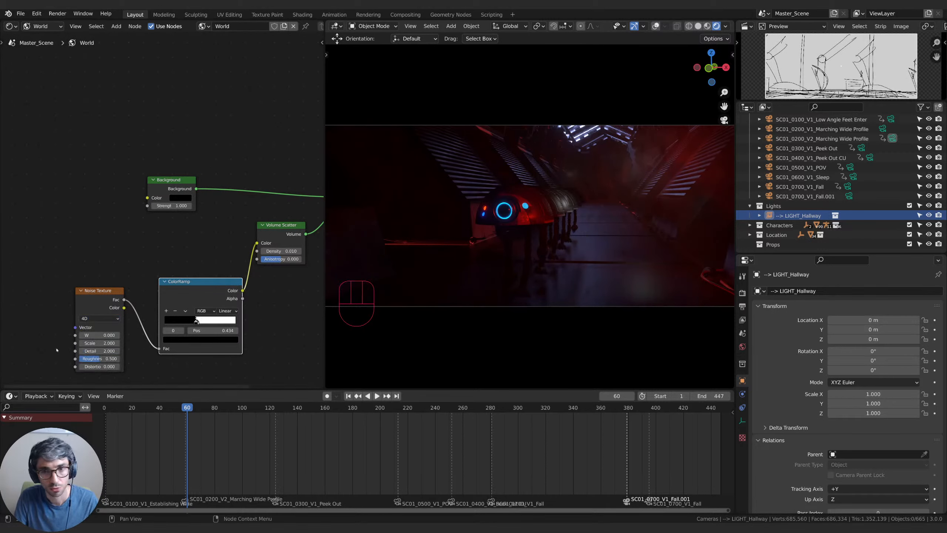
middle_click_drag(57, 349, 115, 311)
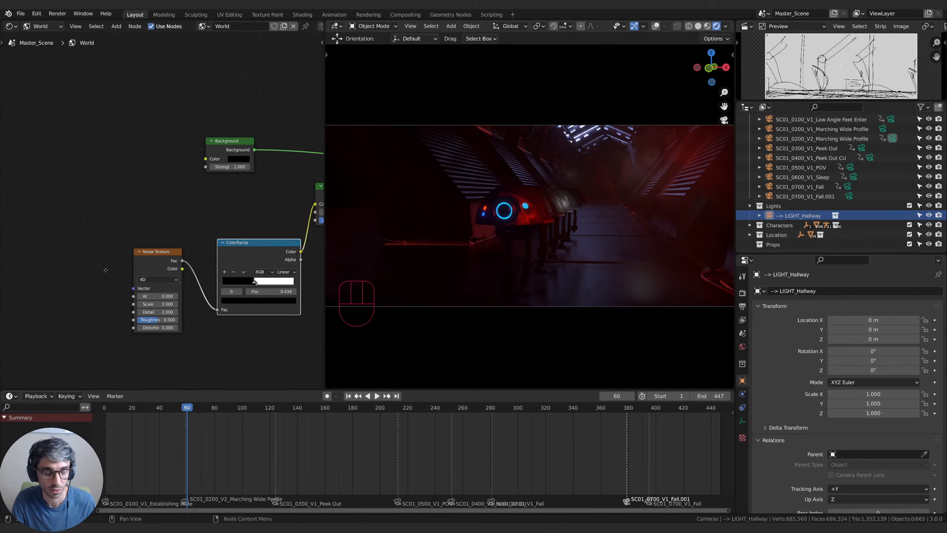
mouse_move(99, 288)
middle_mouse_down()
mouse_move(110, 288)
mouse_move(109, 300)
mouse_move(102, 291)
middle_mouse_up()
scroll(95, 285, "down", 1)
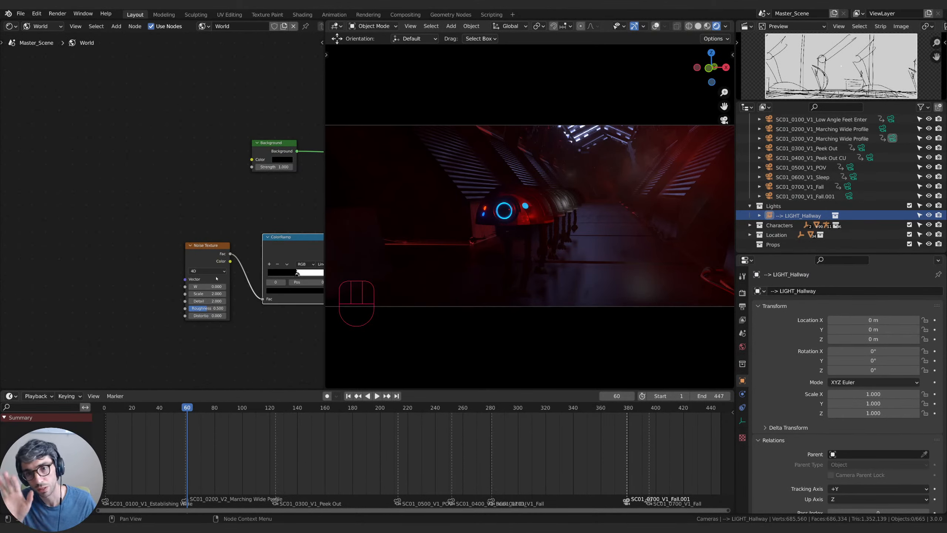
left_click(96, 265)
key("shift+a")
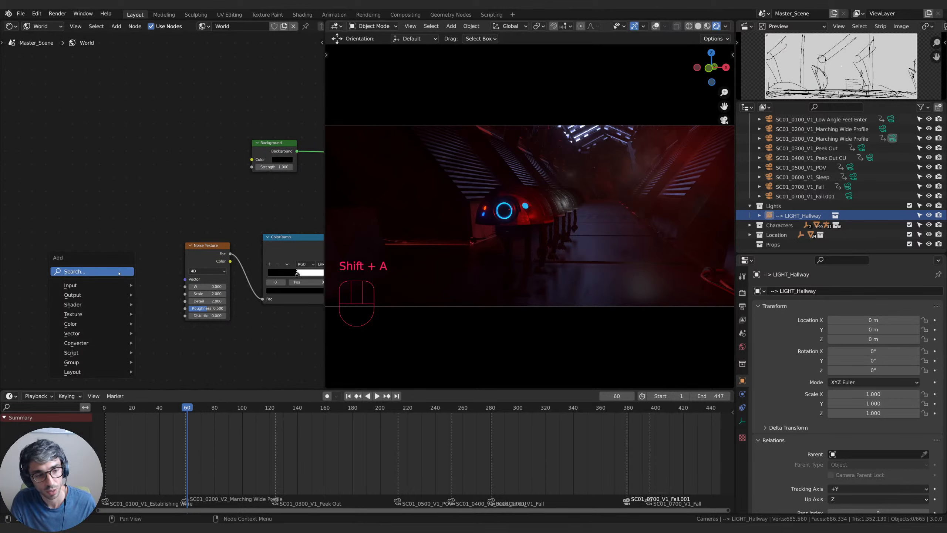
Drive the Noise Texture's W value with the expression #frame*.01 and play back the shots to check the fog's movement.
left_click(208, 285)
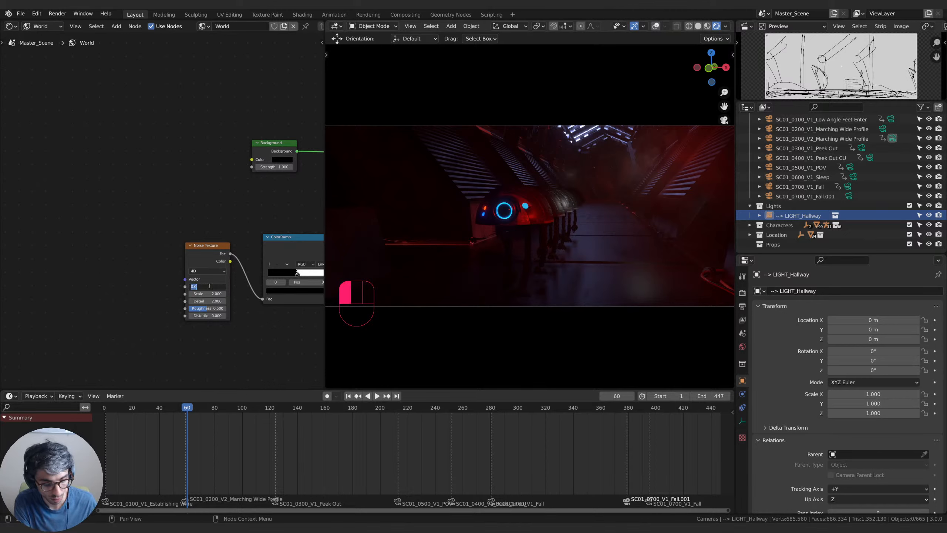
type("#")
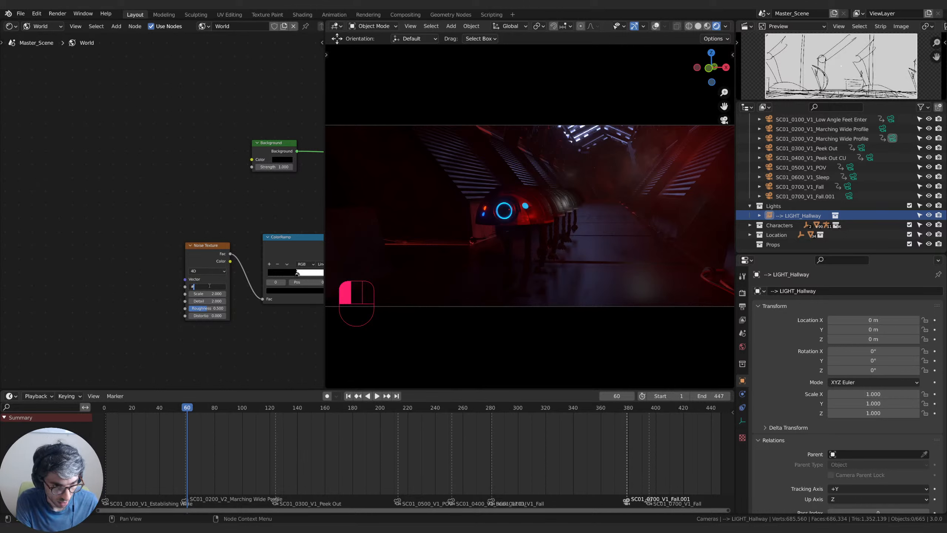
type("frame")
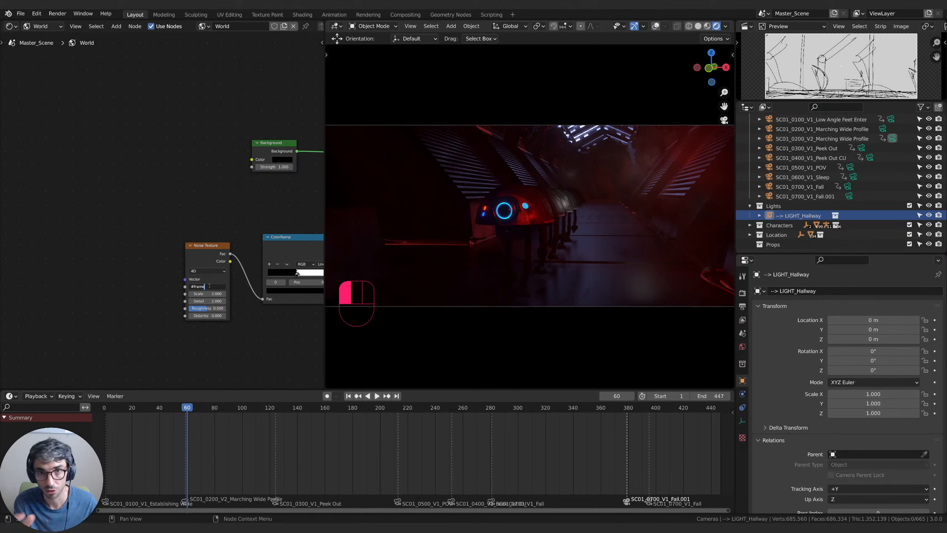
type("/")
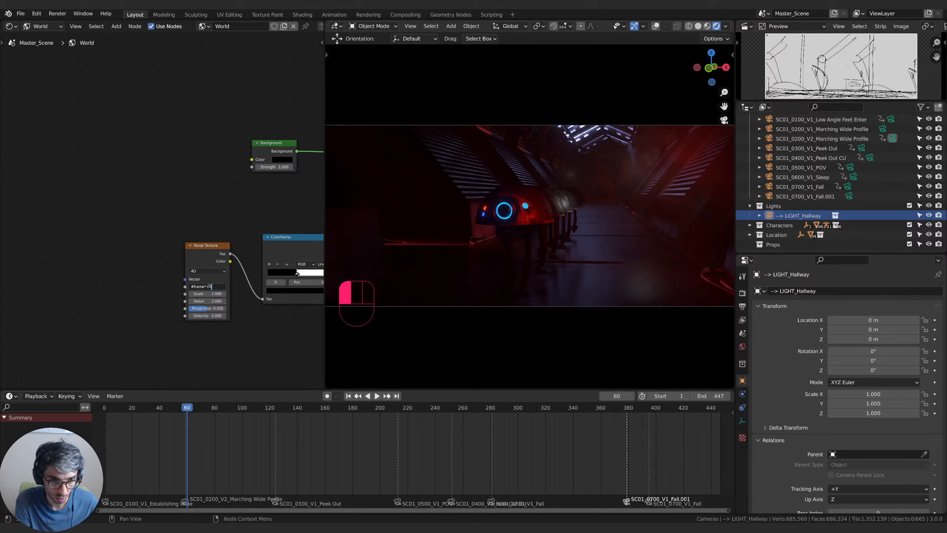
key("Return")
key("space")
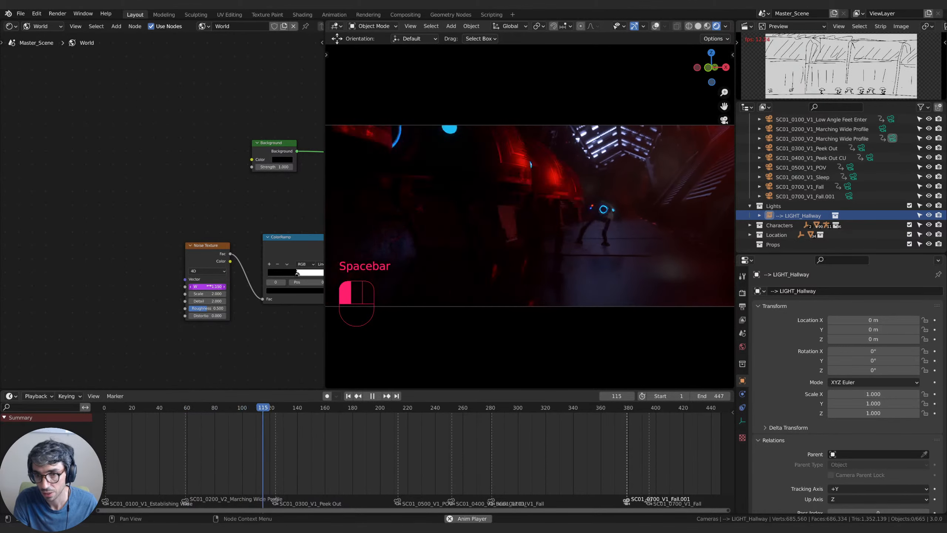
key("space")
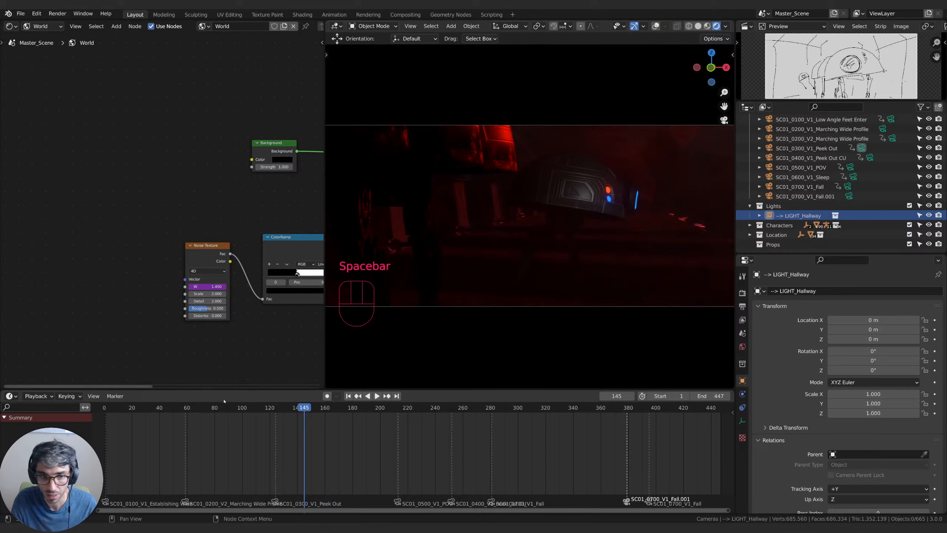
left_click(133, 410)
key("space")
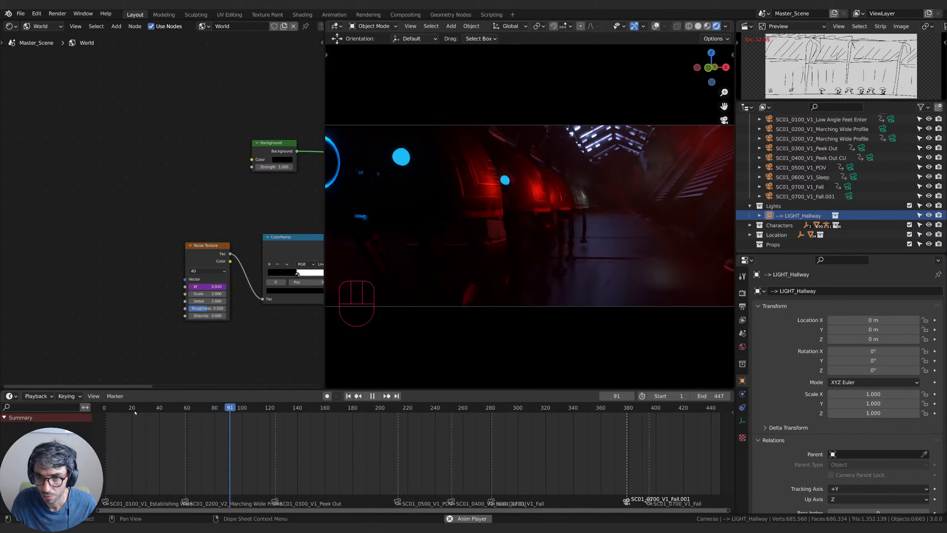
key("space")
Change the W driver expression to frame*.1 and play the animation again from near the start.
left_click(206, 286)
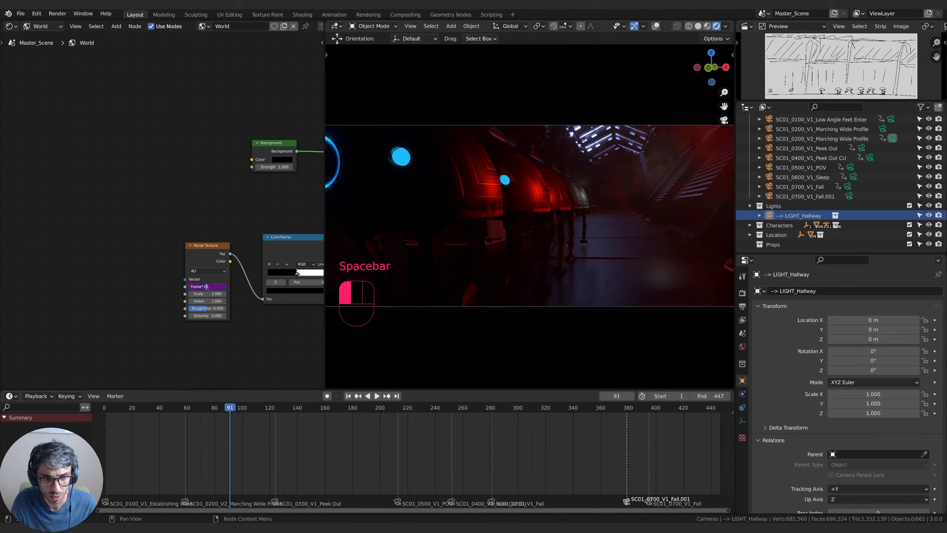
key("BackSpace")
key("Return")
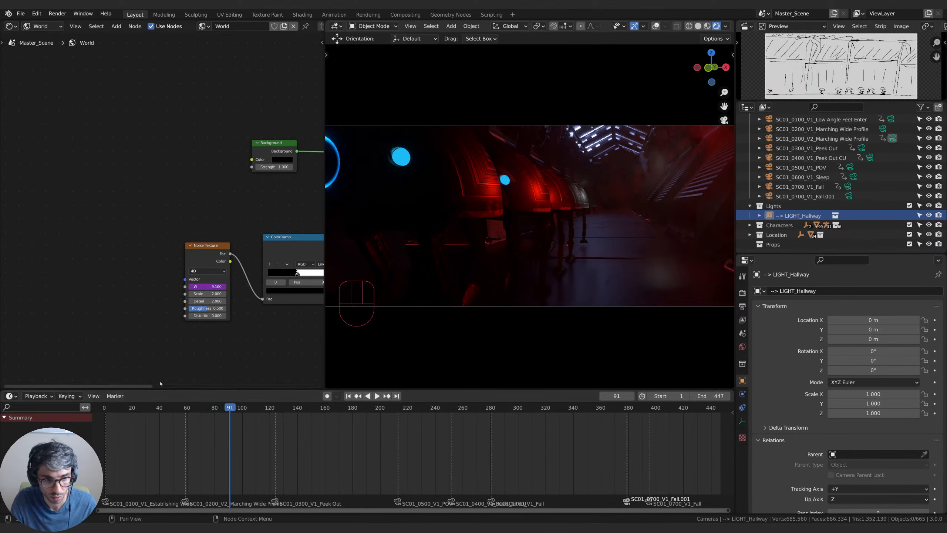
left_click(116, 408)
key("space")
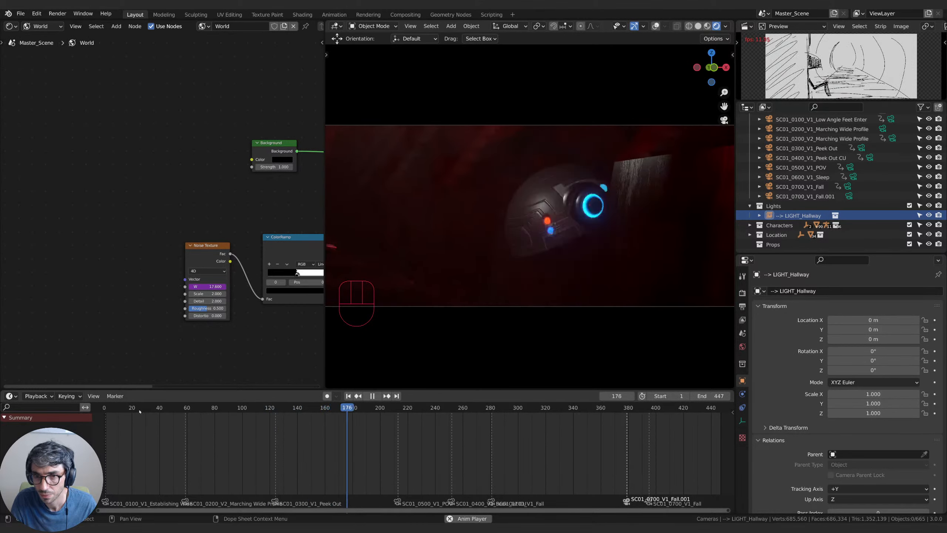
key("space")
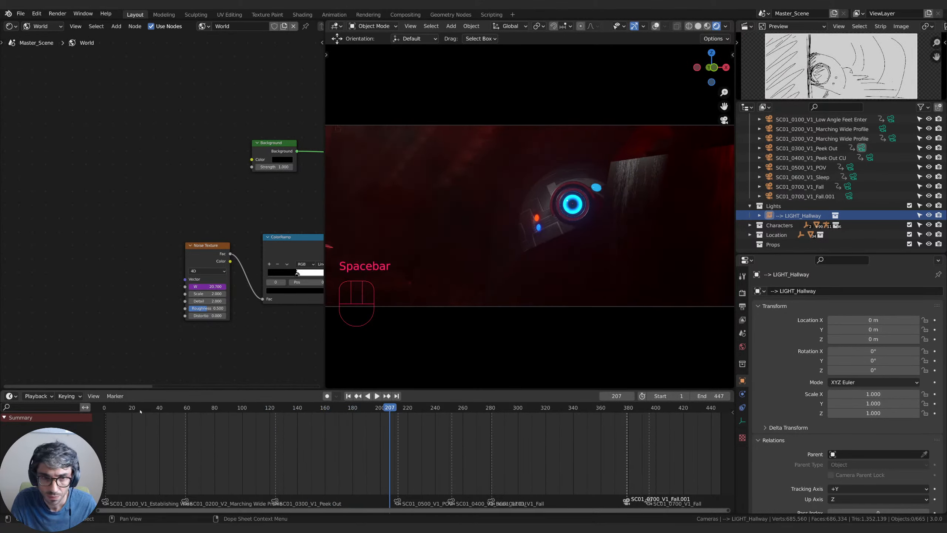
Raise the Noise Texture's roughness to about 0.56 and move the ColorRamp's black stop to about 0.475.
mouse_move(207, 295)
left_mouse_down()
mouse_move(221, 294)
mouse_move(208, 309)
left_mouse_up()
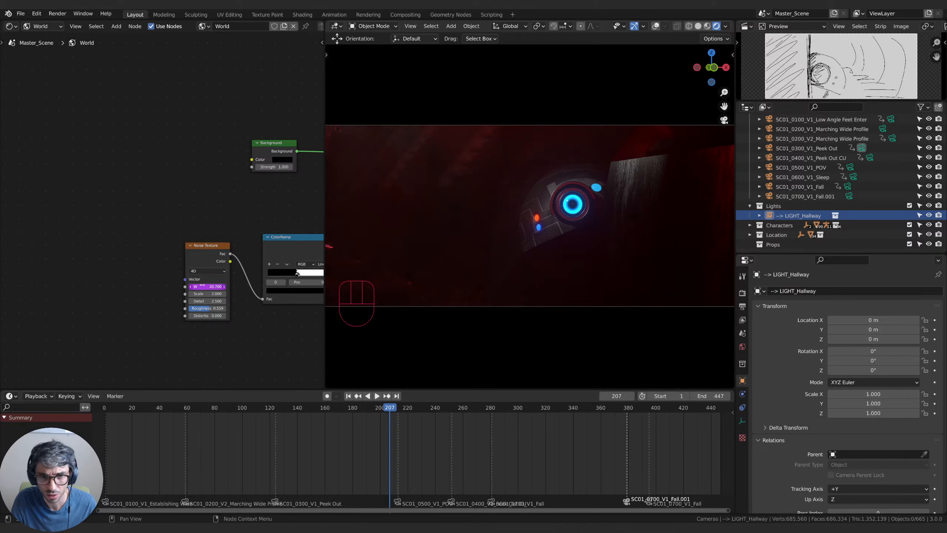
middle_click_drag(274, 307, 232, 315)
left_click_drag(255, 282, 252, 284)
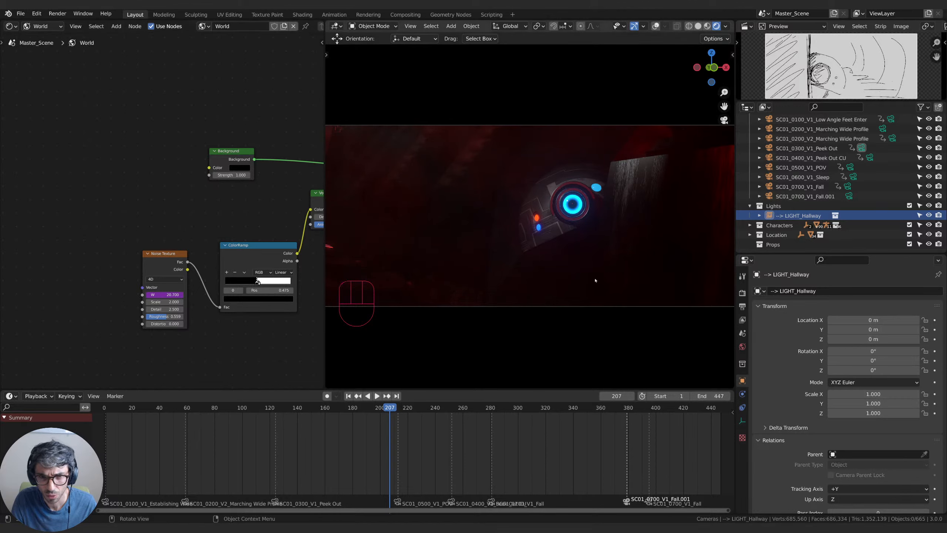
Play back the SC01_0300 Peek Out and SC01_0500 POV shots to check the fog's movement.
key("space")
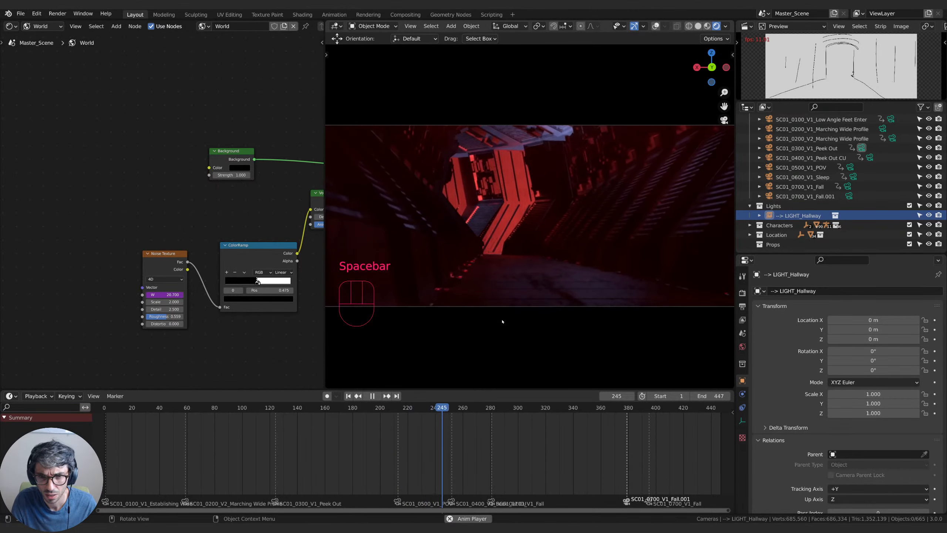
key("space")
left_click_drag(436, 409, 276, 418)
key("space")
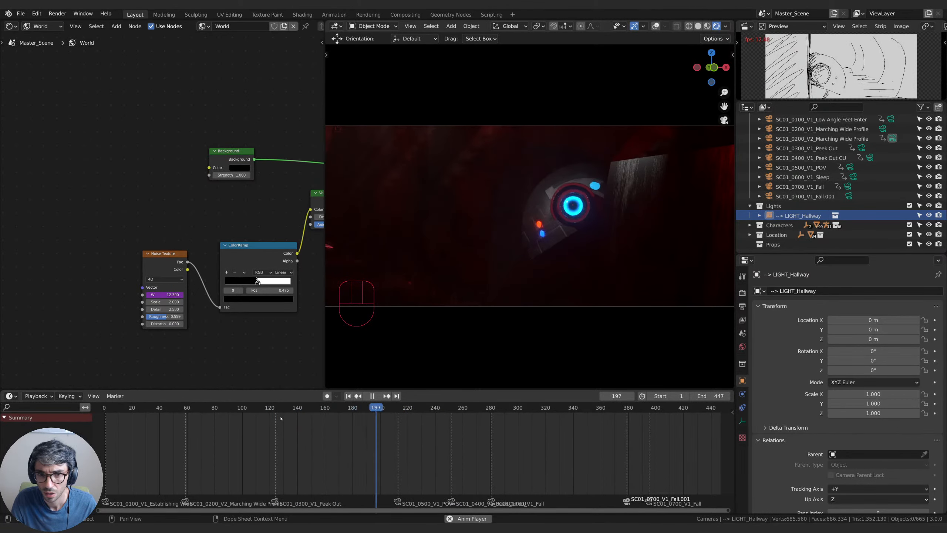
key("space")
Move the ColorRamp's black stop to about 0.436 and play back the POV and establishing shots to check the fog.
left_click_drag(257, 282, 254, 282)
key("space")
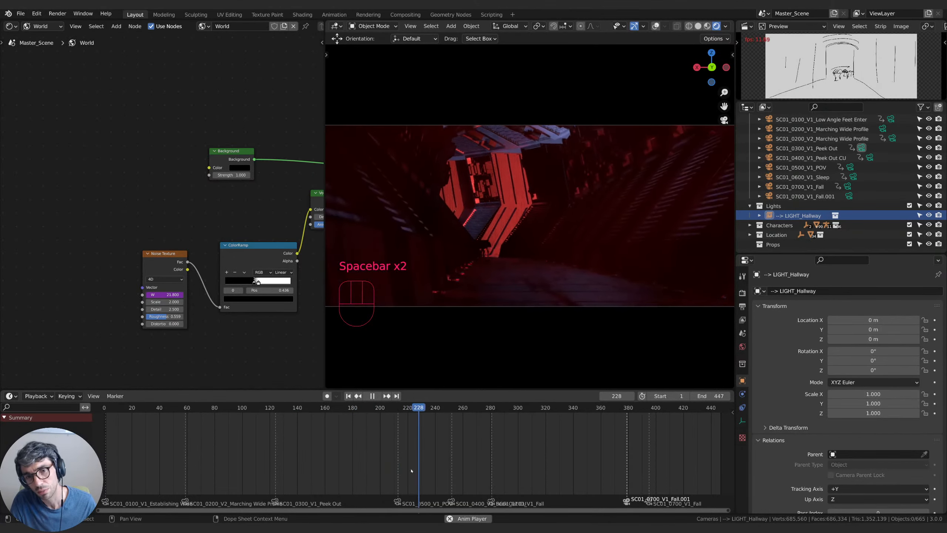
key("space")
left_click(138, 407)
key("space")
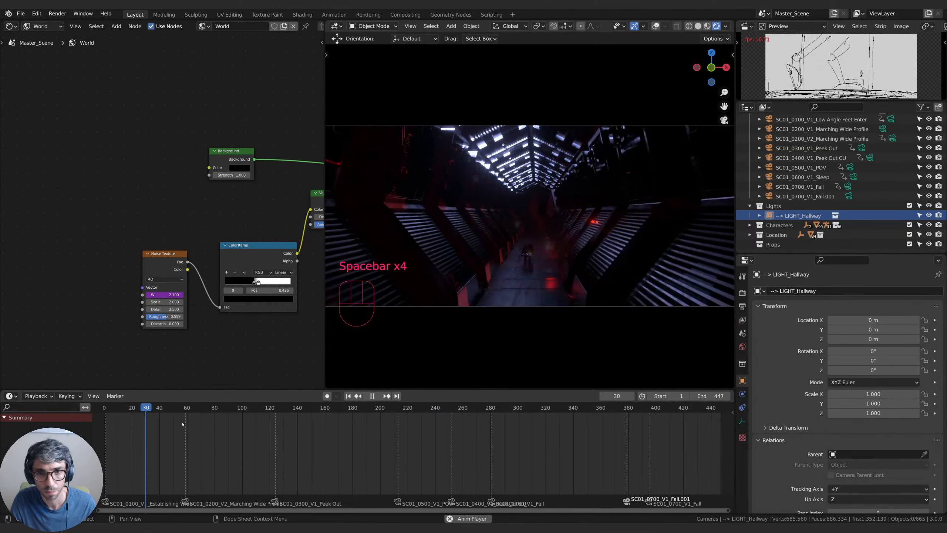
key("space")
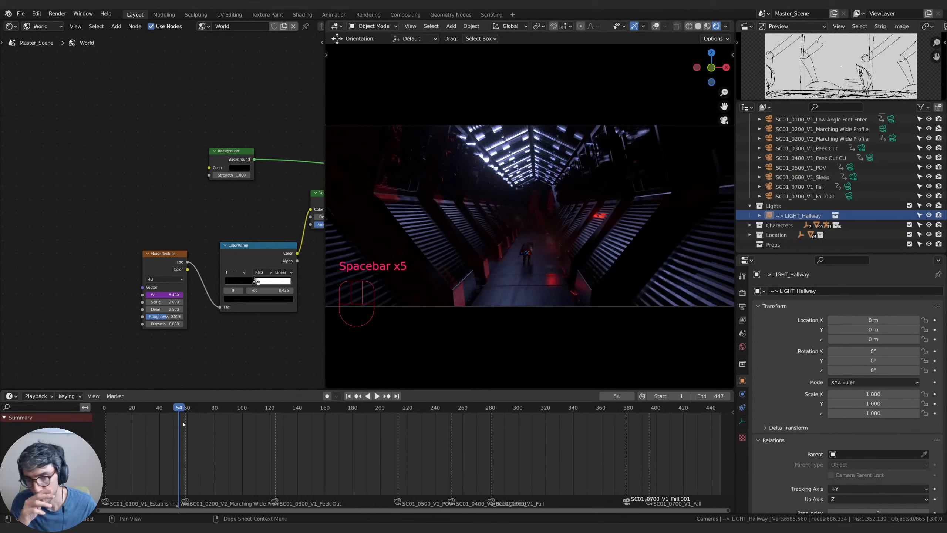
Try the Volume Scatter's anisotropy at about 0.25 and reset it to 0.
middle_click_drag(265, 233, 133, 263)
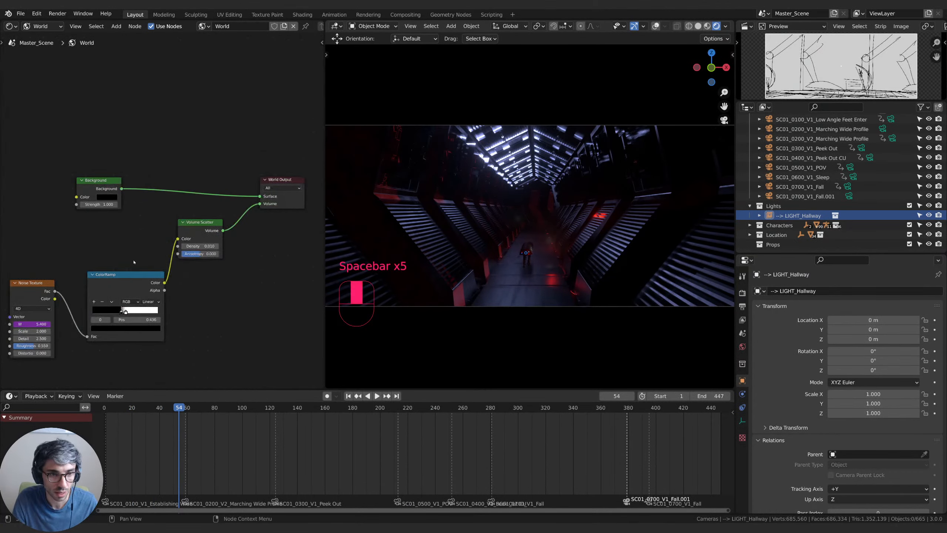
scroll(244, 295, "up", 1)
middle_click_drag(244, 296, 234, 323)
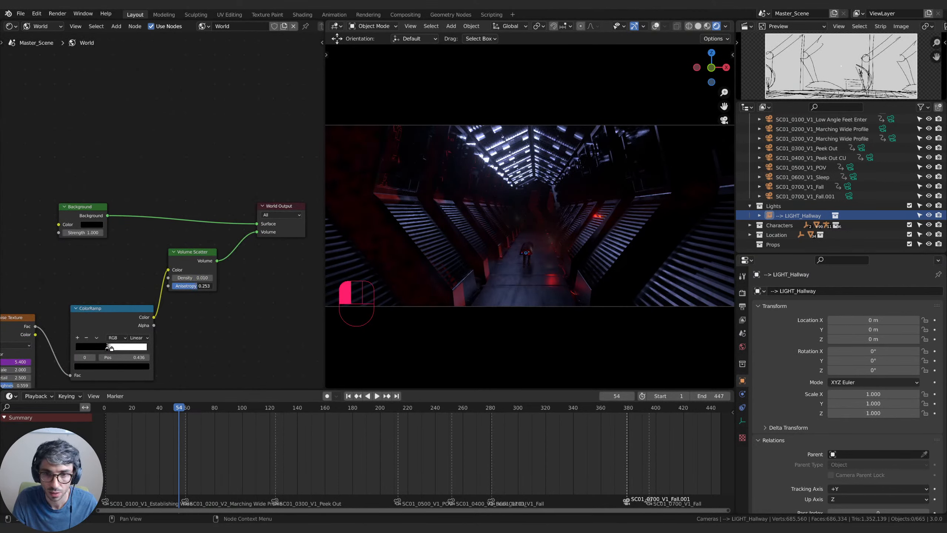
mouse_move(192, 285)
left_mouse_down()
mouse_move(220, 286)
mouse_move(183, 286)
left_mouse_up()
left_click(189, 287)
type("0")
key("Return")
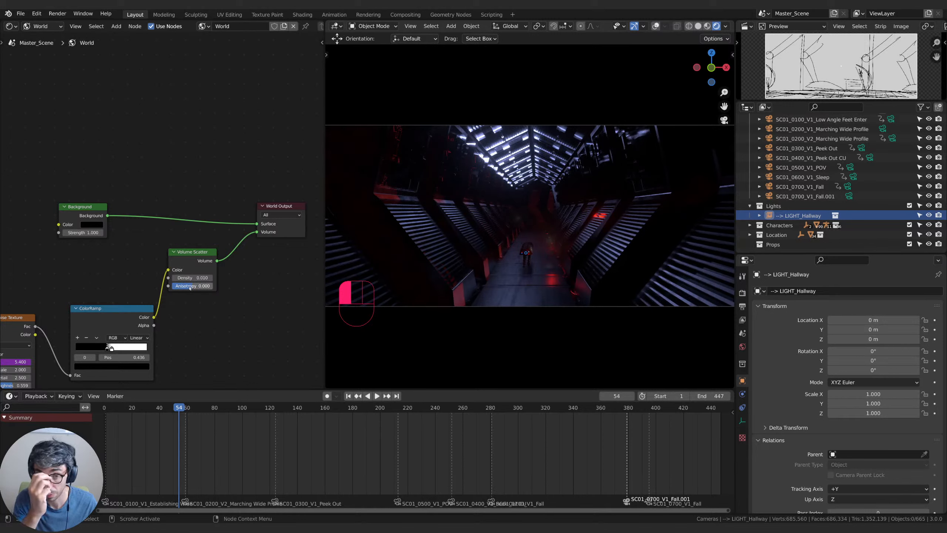
Set the Volume Scatter's density to 0.02 and its anisotropy to about 0.226.
left_click(191, 277)
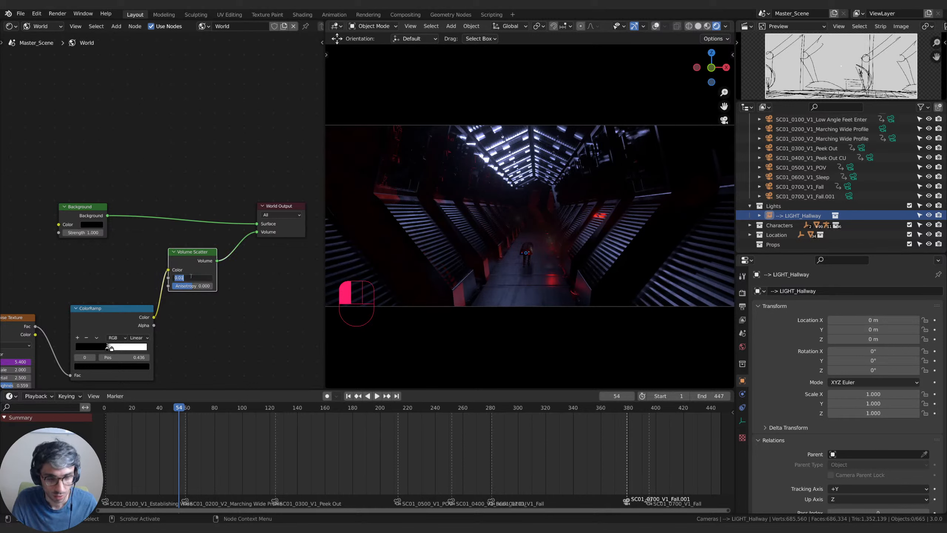
type("0.02")
key("Return")
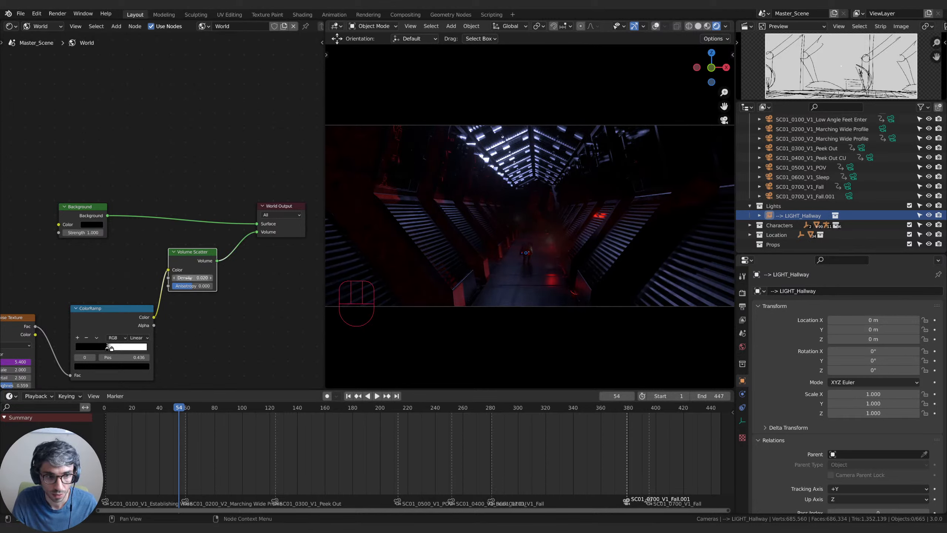
left_click_drag(192, 286, 198, 285)
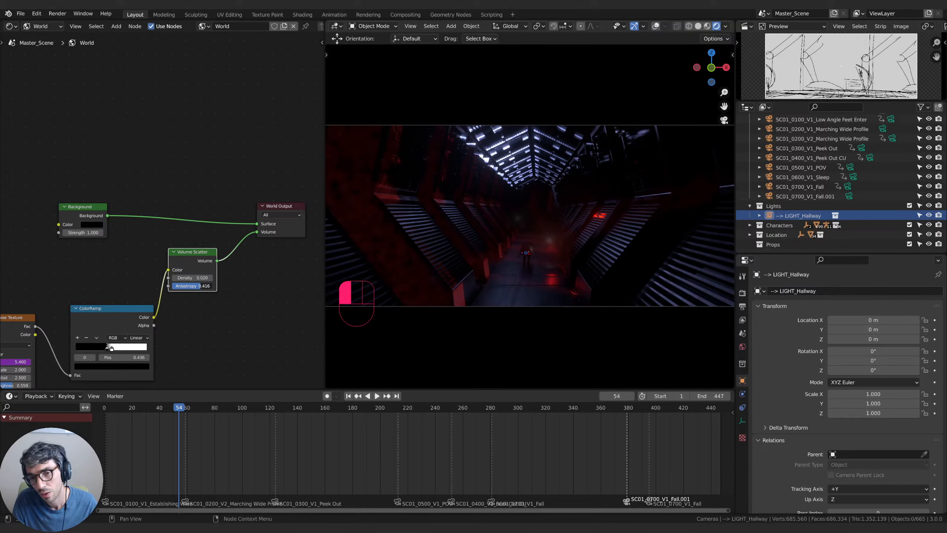
mouse_move(200, 285)
left_mouse_down()
mouse_move(180, 286)
mouse_move(198, 286)
left_mouse_up()
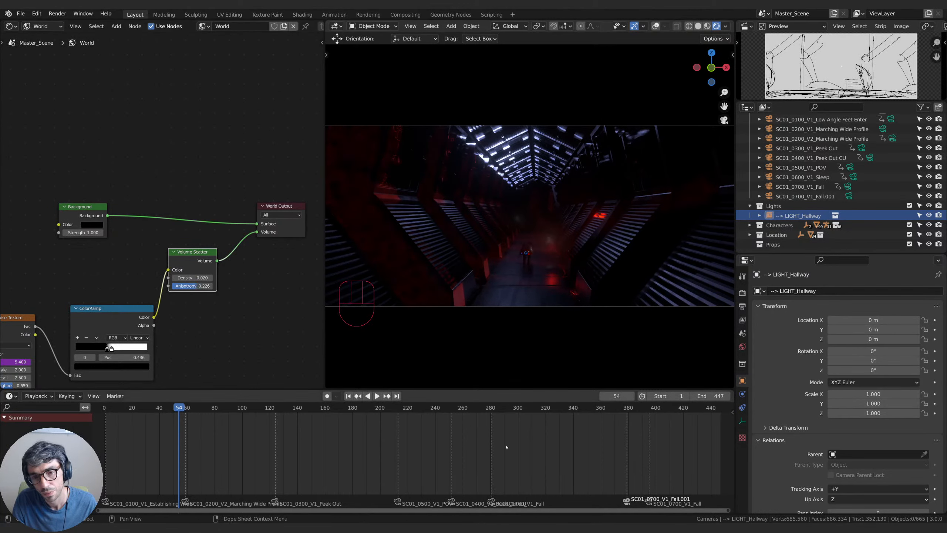
Play into the SC01_0200 Marching Wide Profile shot and park the playhead at frame 68 to inspect the fog.
key("space")
key("space")
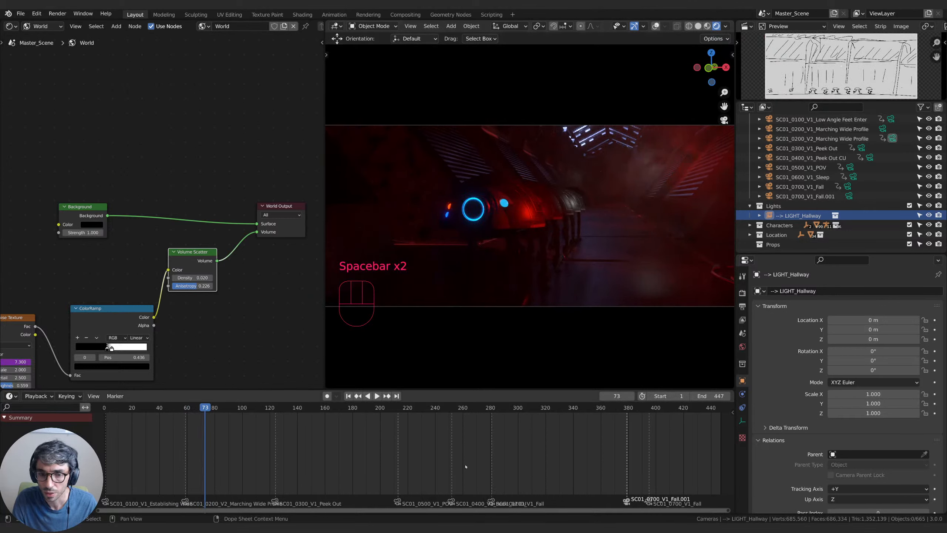
mouse_move(194, 412)
left_mouse_down()
mouse_move(176, 410)
mouse_move(198, 408)
left_mouse_up()
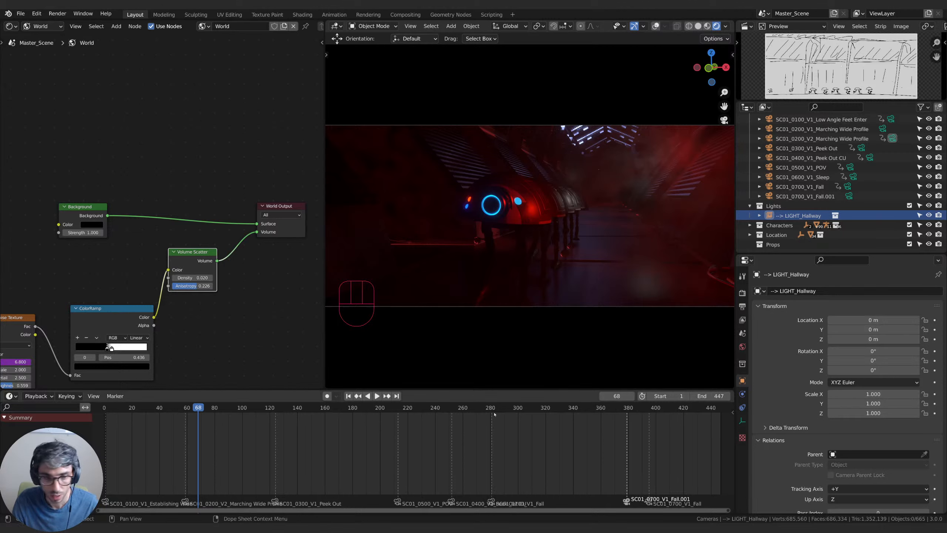
key("ctrl+Tab")
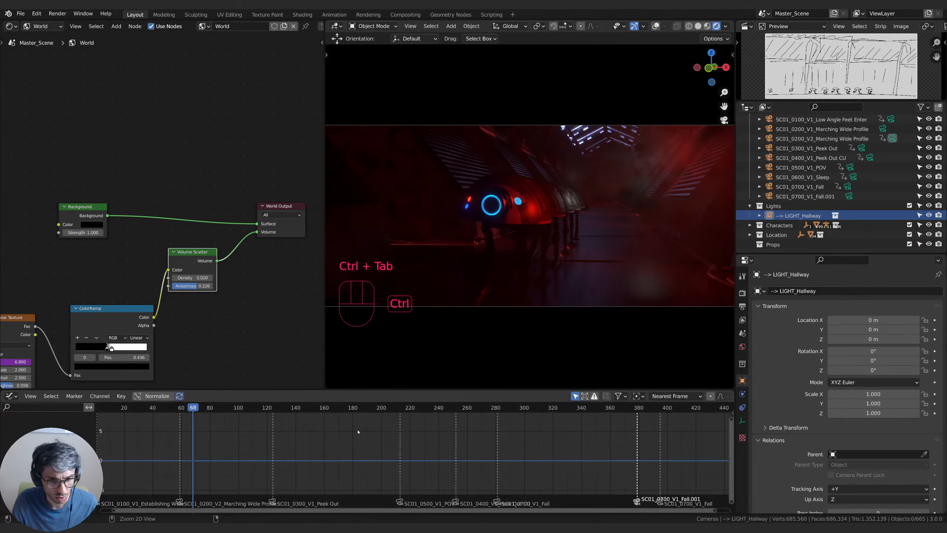
key("ctrl+Tab")
key("ctrl+Tab")
key("ctrl+Tab")
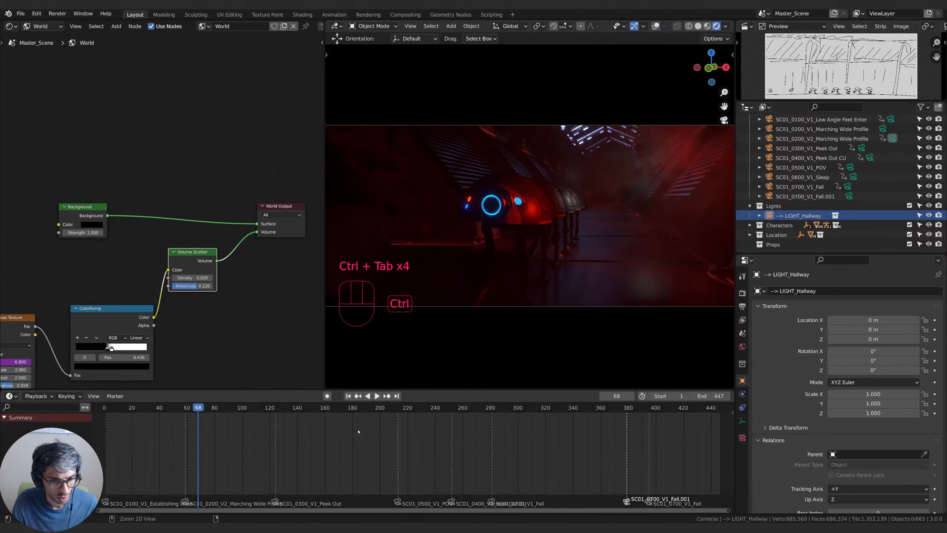
key("ctrl+Tab")
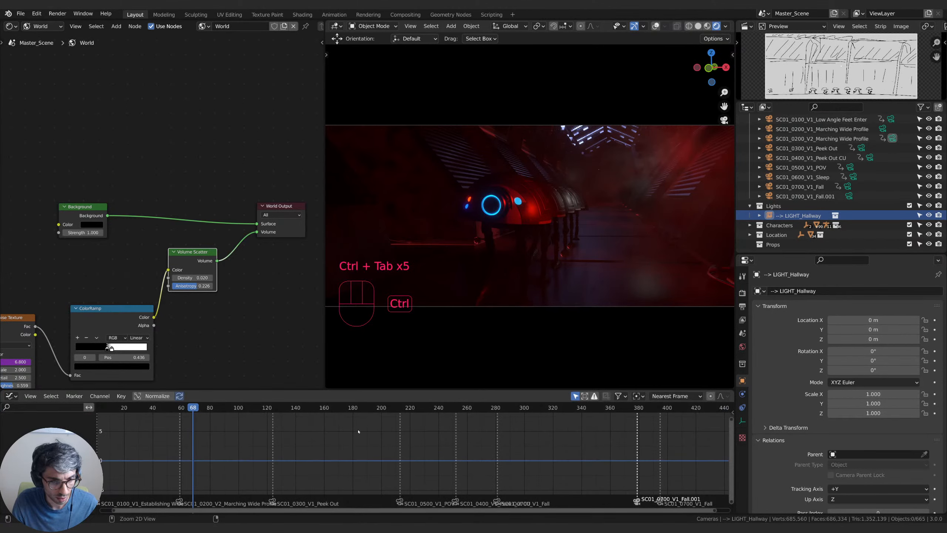
key("ctrl+Tab")
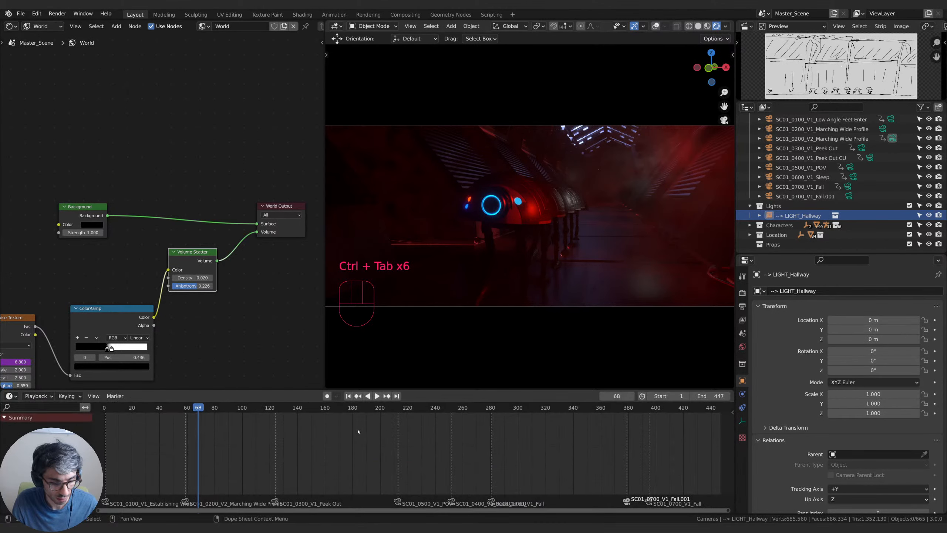
key("shift+Tab")
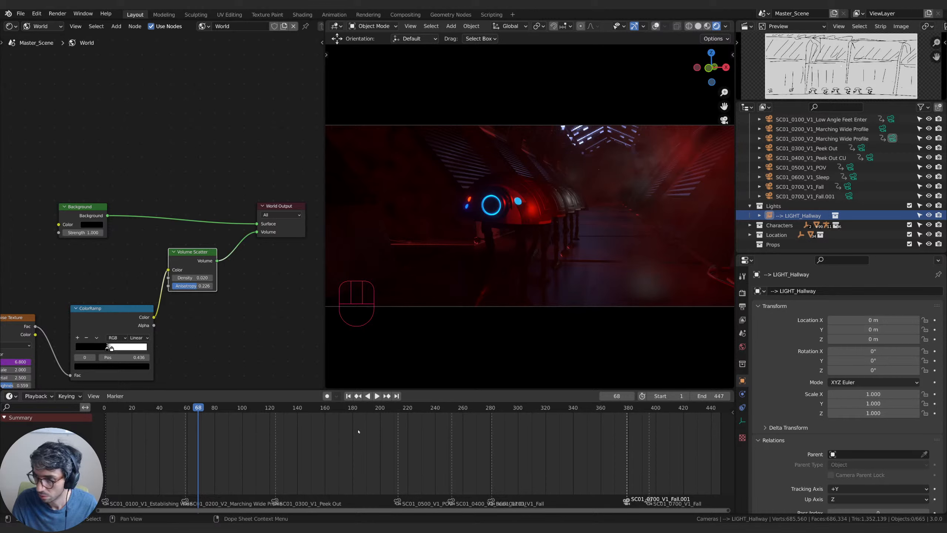
left_click(358, 432)
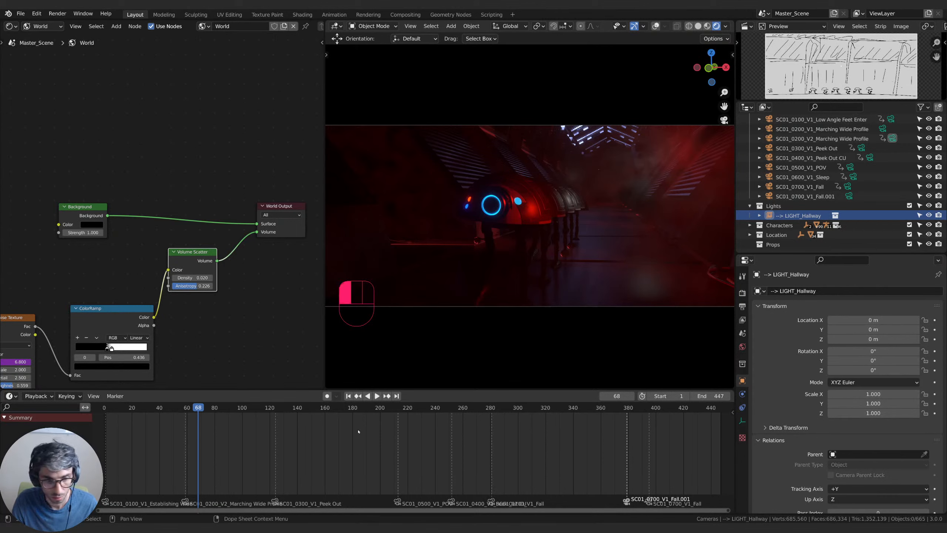
key("ctrl+Tab")
key("ctrl+Tab")
left_click(18, 397)
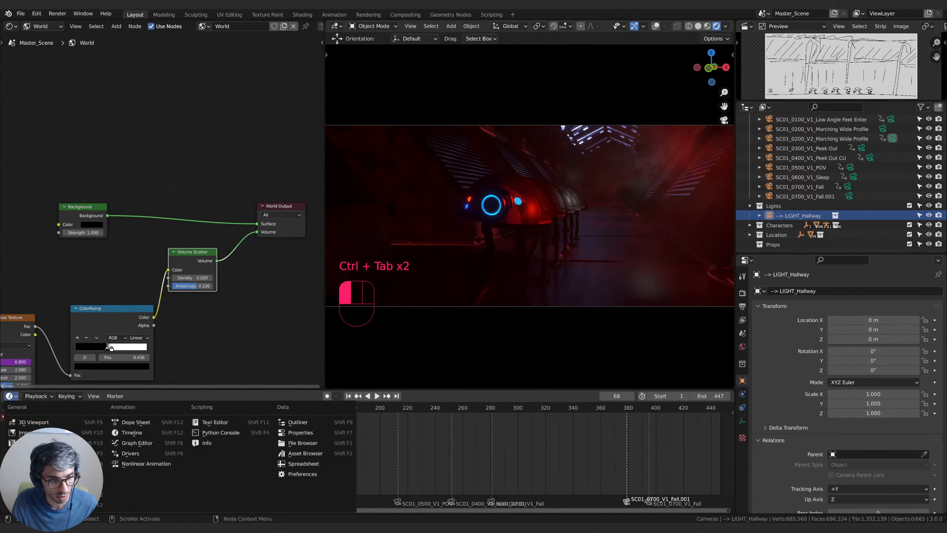
left_click(152, 453)
left_click(15, 396)
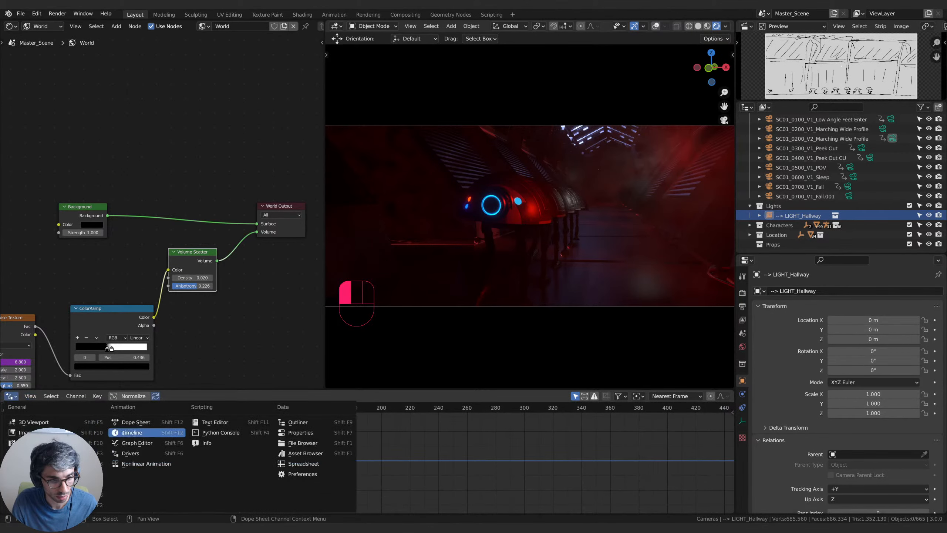
left_click(136, 444)
key("ctrl+Tab")
key("ctrl+Tab")
key("ctrl+Tab")
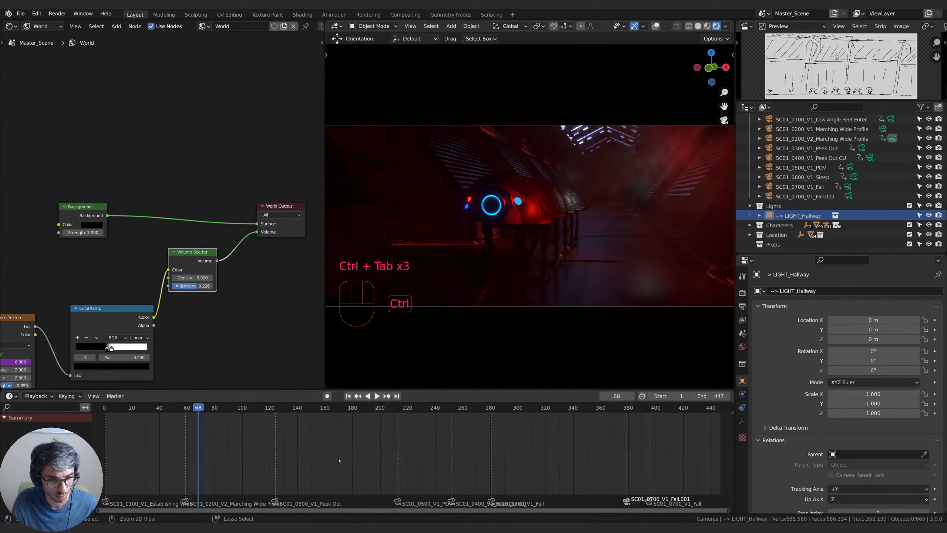
key("ctrl+Tab")
key("ctrl+Tab")
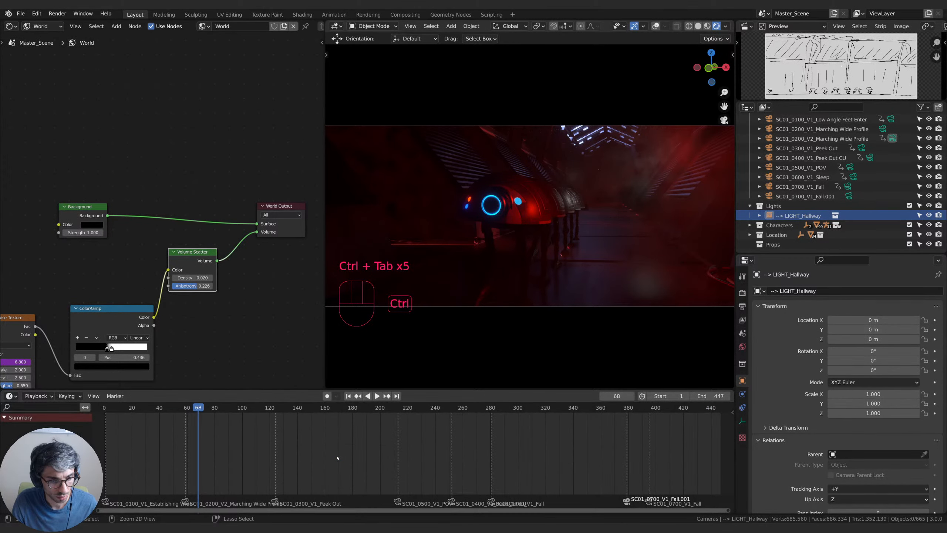
left_click(10, 396)
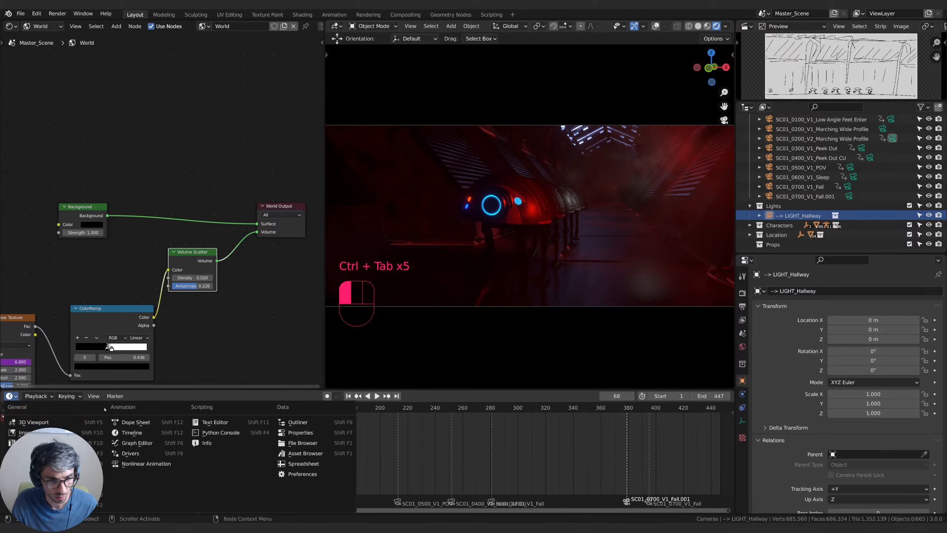
left_click(131, 422)
key("ctrl+Tab")
key("ctrl+Tab")
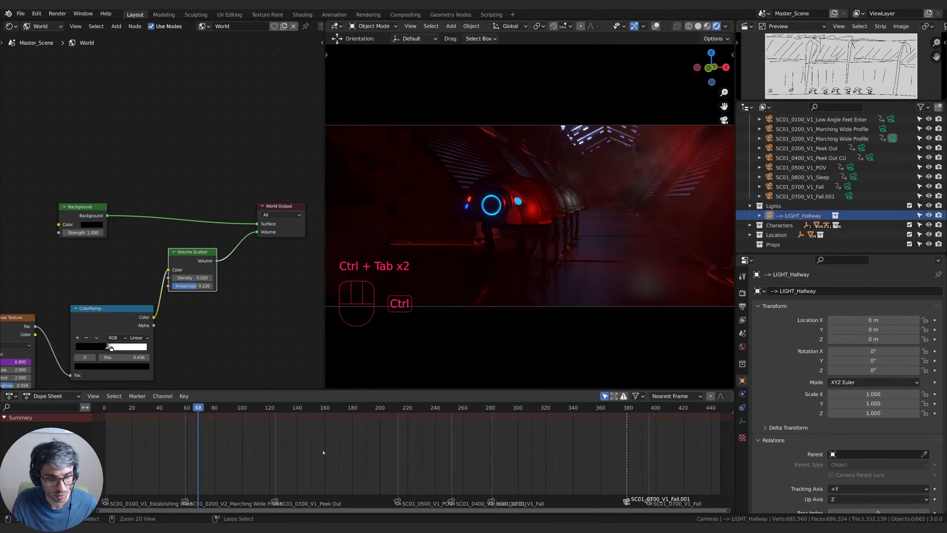
key("ctrl+Tab")
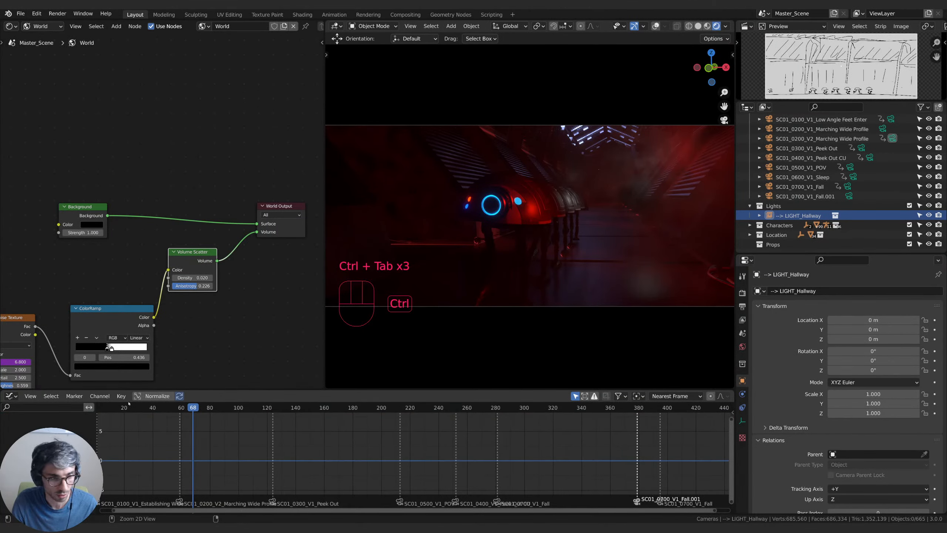
left_click(12, 396)
left_click(149, 433)
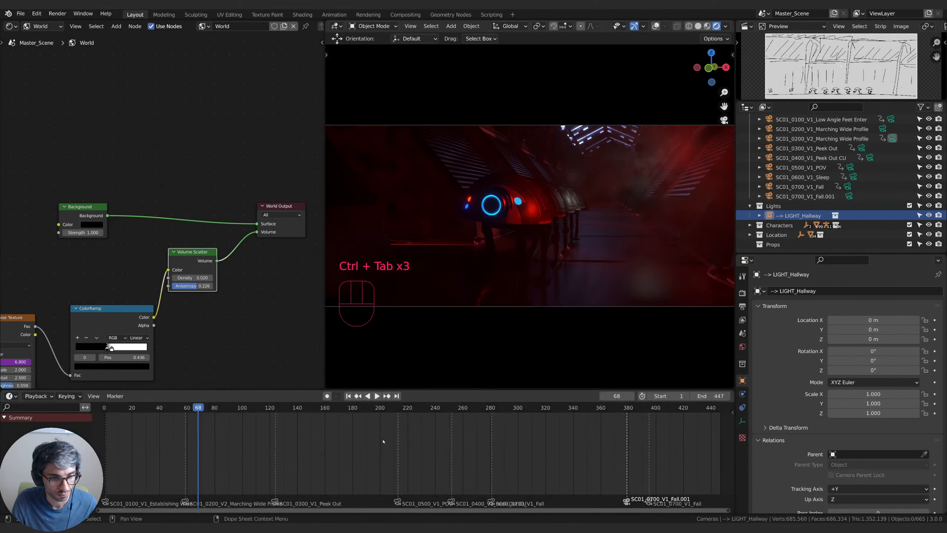
Play the animation from the start of the marching profile shot through Peek Out to the POV shot, pausing to examine the fog.
middle_click_drag(292, 436, 396, 444)
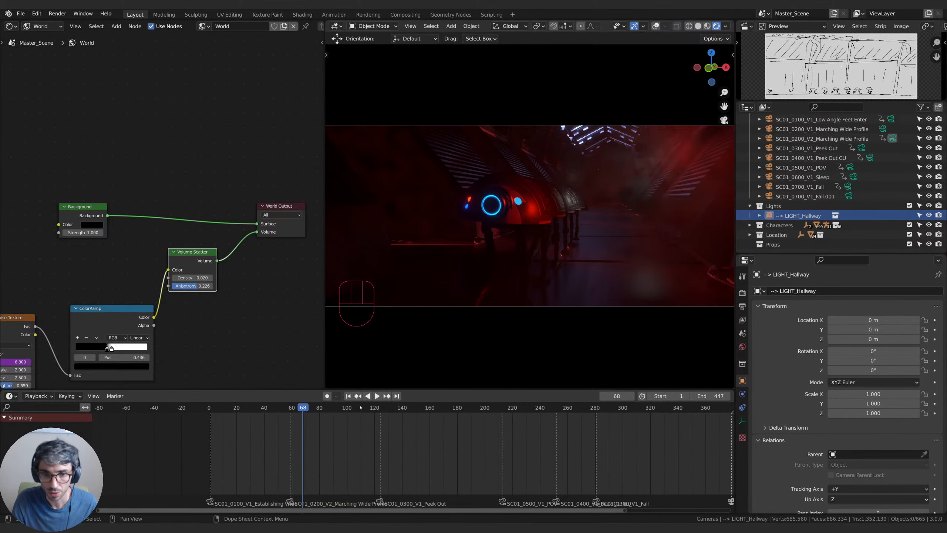
left_click_drag(304, 408, 315, 408)
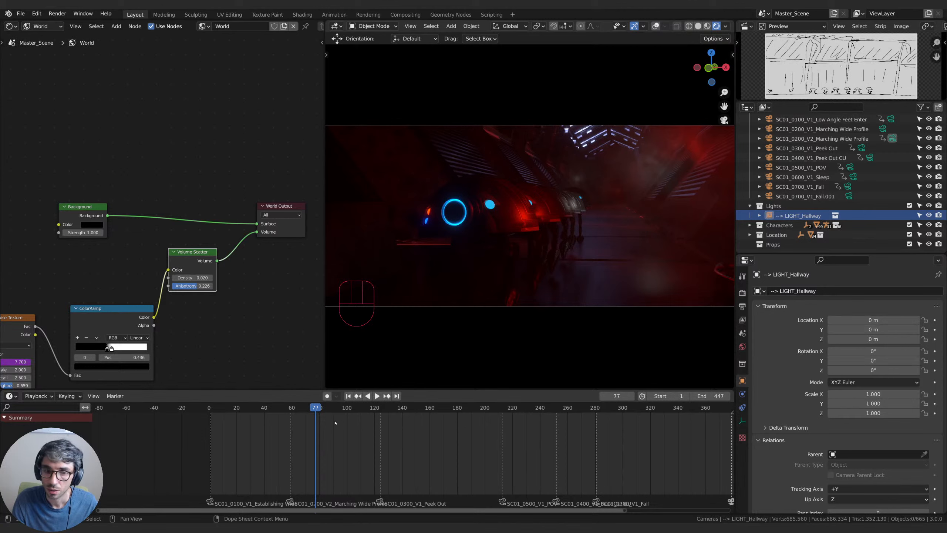
left_click(290, 408)
key("space")
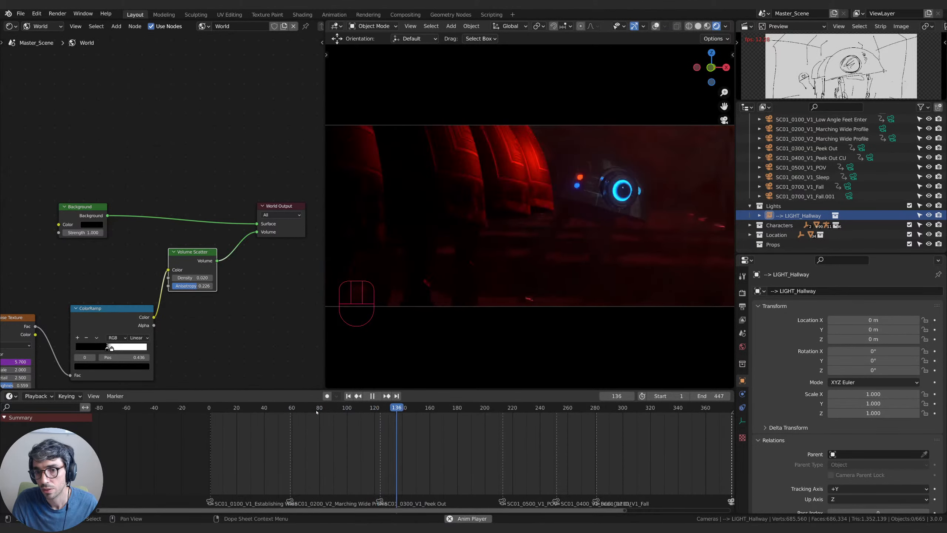
key("space")
key("space")
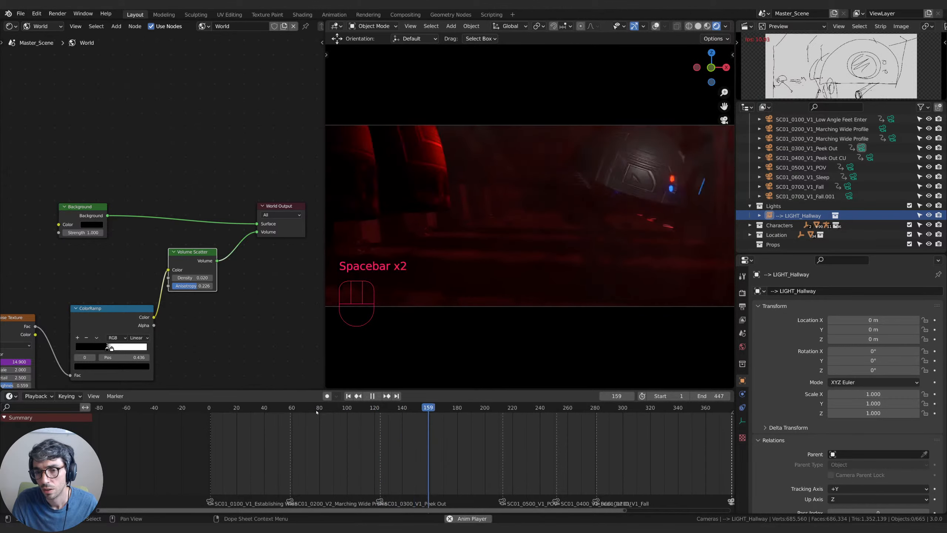
key("space")
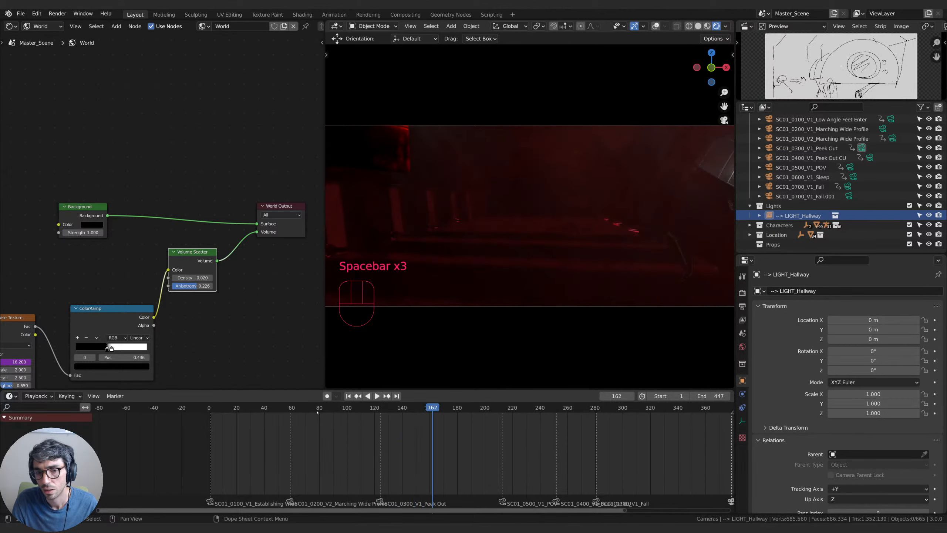
key("space")
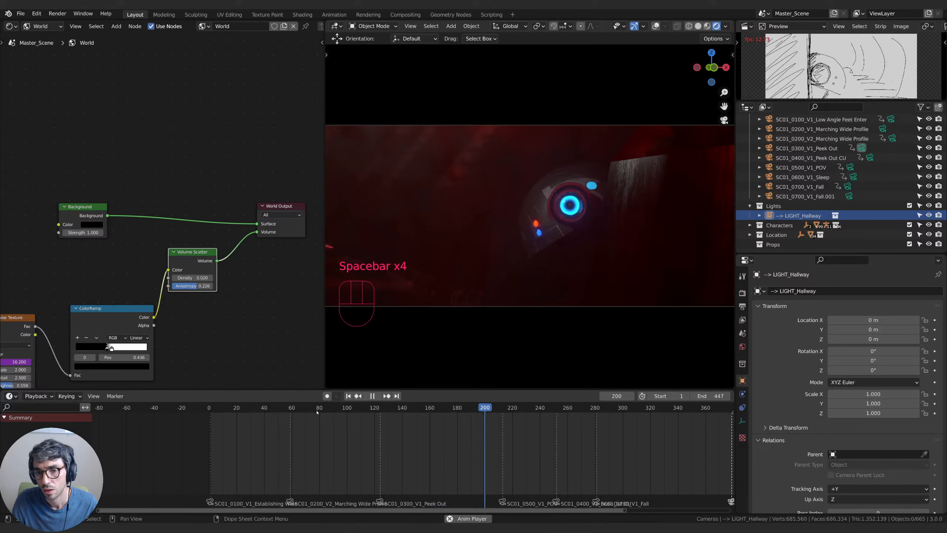
key("space")
key("space")
key("space")
key("space")
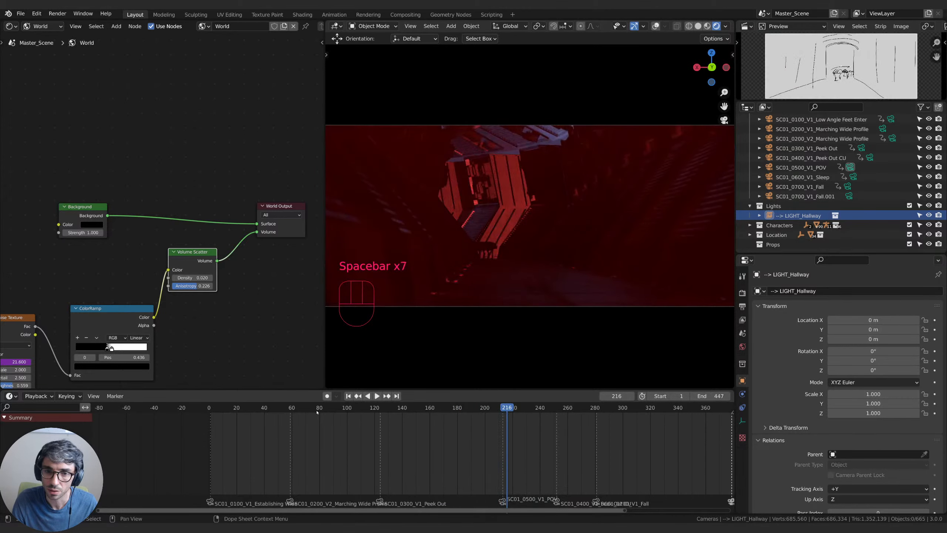
Stop playback at the POV shot, reset the Volume Scatter's anisotropy to 0 and set its density to 0.015.
key("space")
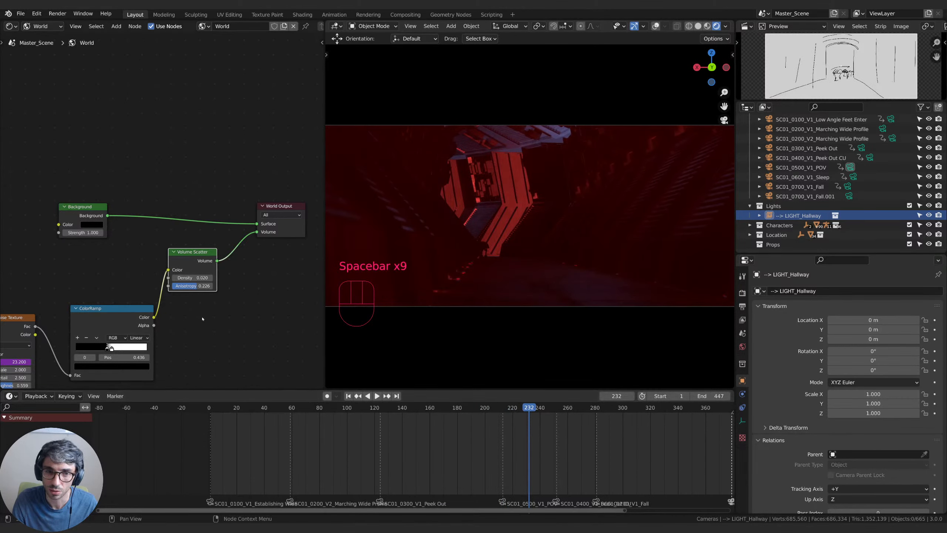
mouse_move(199, 287)
left_mouse_down()
mouse_move(211, 288)
mouse_move(178, 286)
mouse_move(198, 286)
left_mouse_up()
left_click(197, 278)
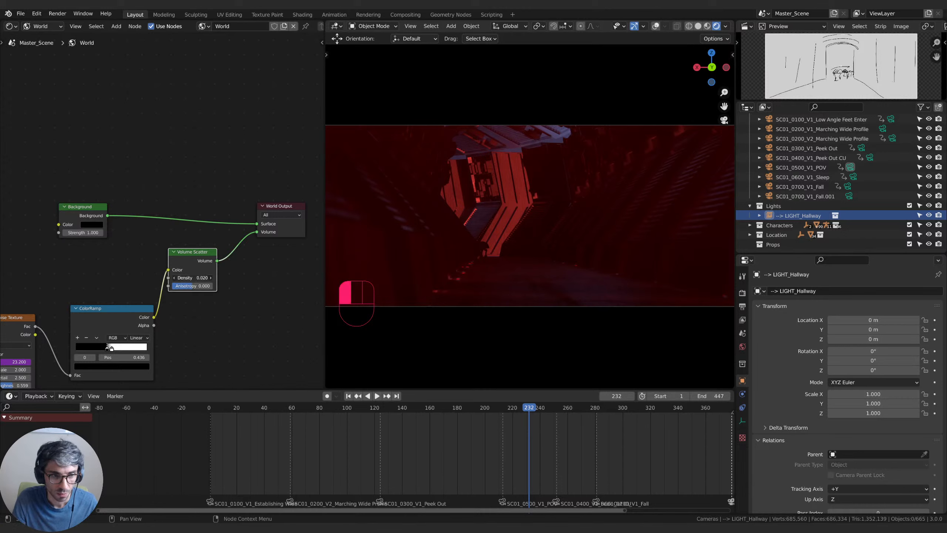
type(".01")
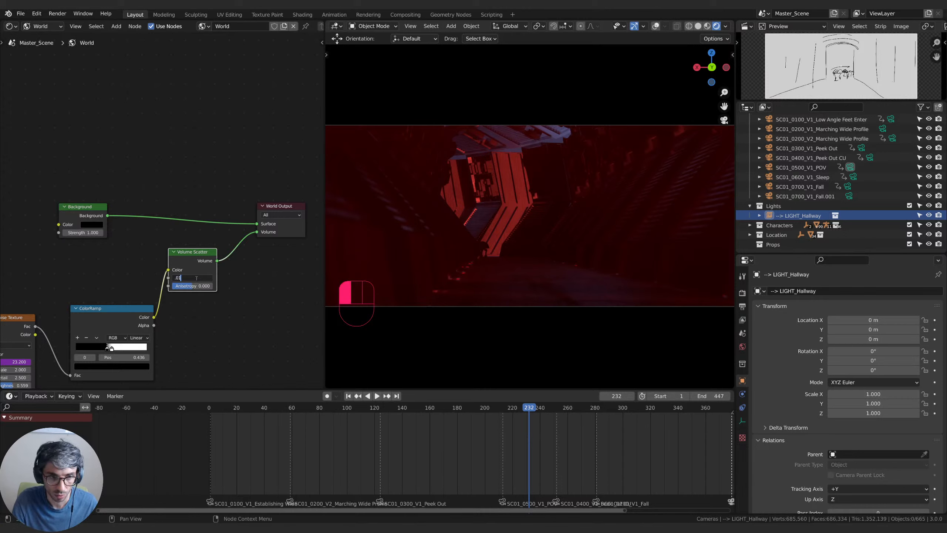
type("5")
key("Return")
Play the Peek Out shot to check the fog, and scrub back to frame 57 of the establishing shot.
left_click(454, 410)
key("space")
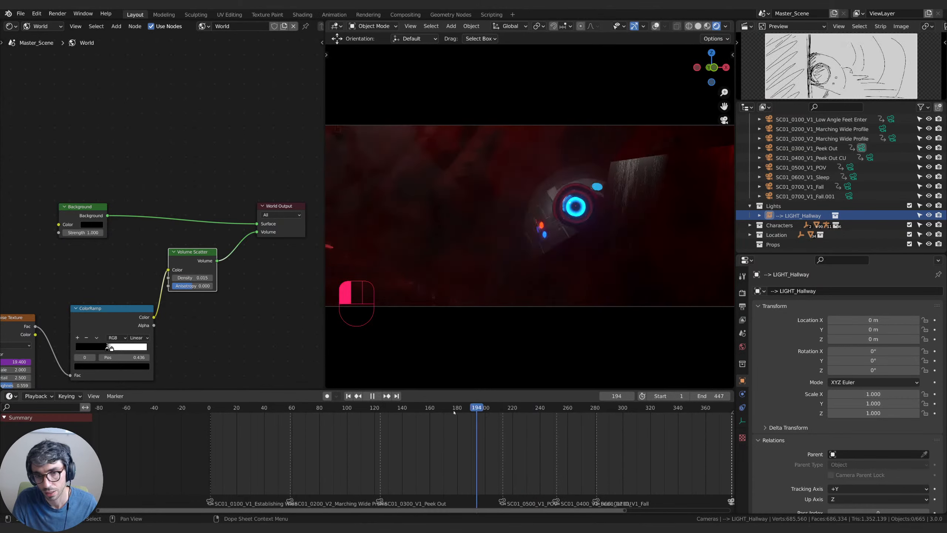
left_click_drag(454, 413, 288, 407)
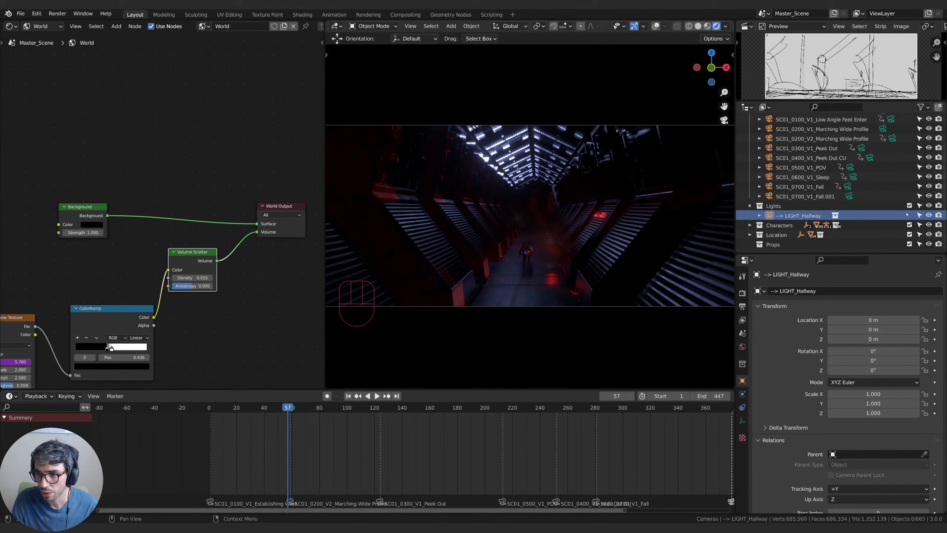
Toggle the LIGHT_Hallway instance in the viewport to compare, leave it hidden, and park the playhead at frame 12.
left_click(929, 215)
left_click(929, 216)
left_click(929, 216)
left_click(929, 215)
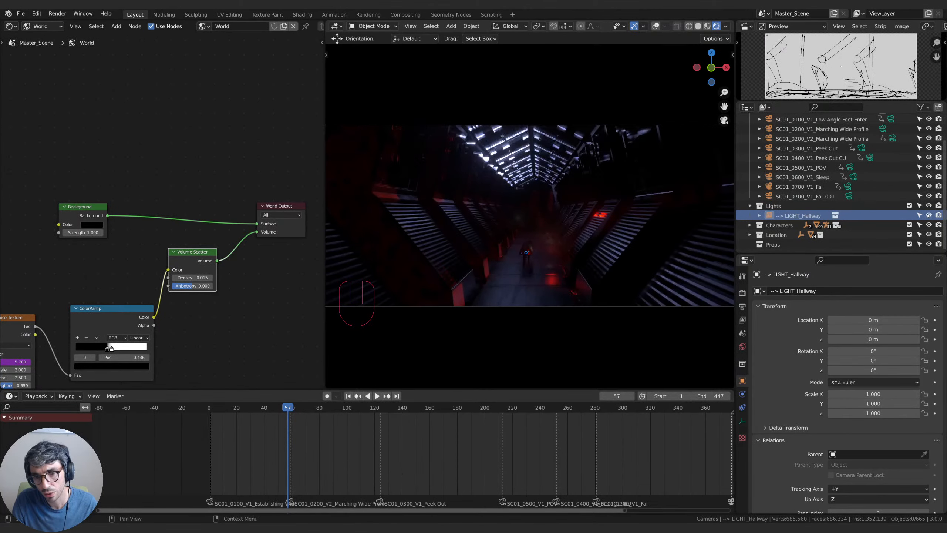
left_click(929, 215)
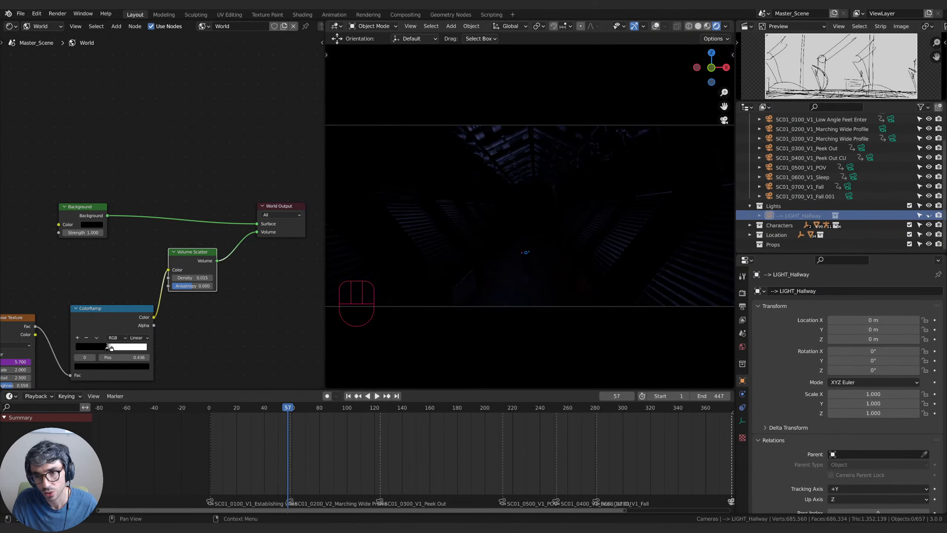
key("space")
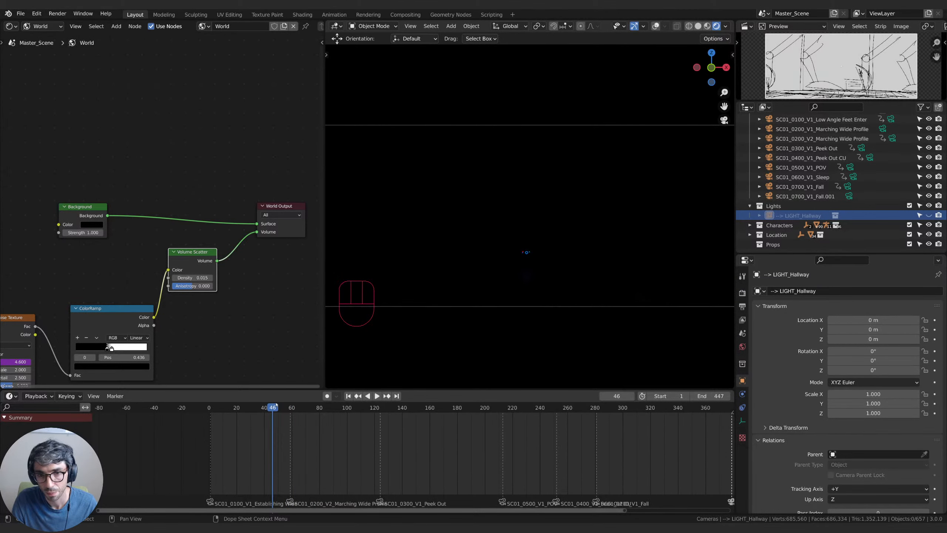
left_click_drag(253, 408, 226, 407)
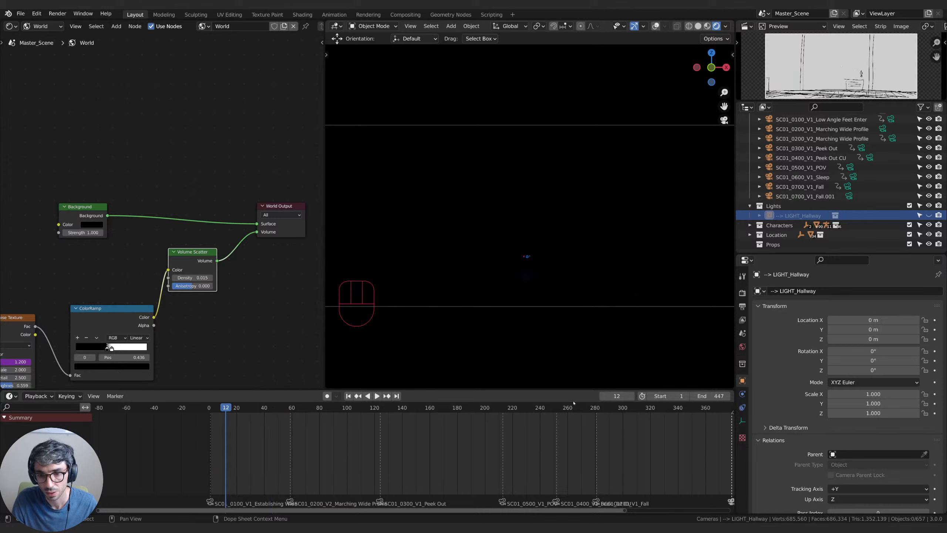
Disable LIGHT_Hallway in renders as well and make the Lights collection the active one.
left_click(750, 207)
left_click(750, 207)
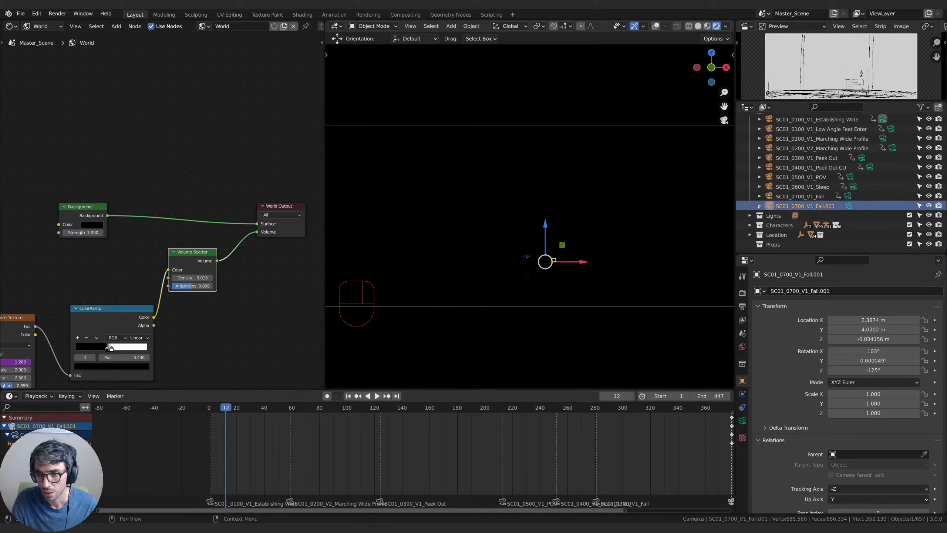
left_click(750, 216)
left_click(781, 217)
left_click(802, 226)
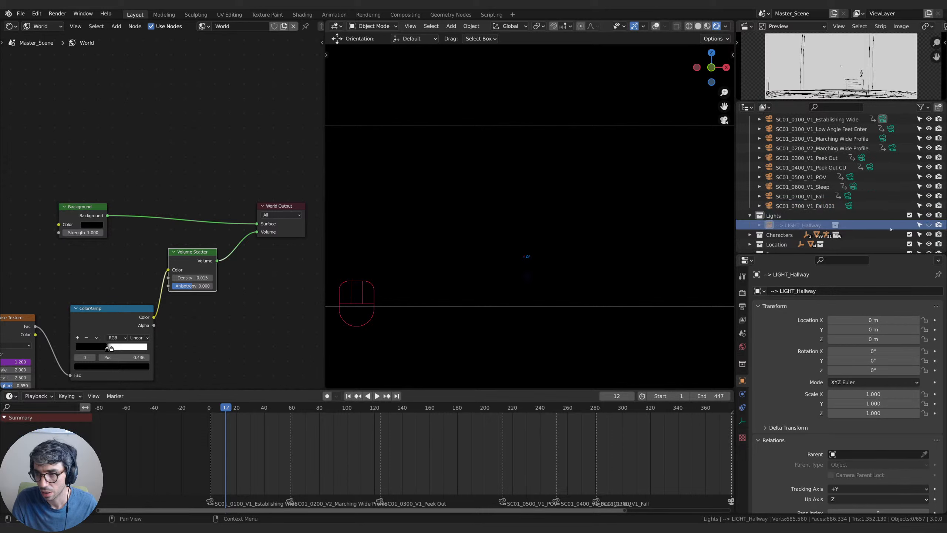
left_click(939, 226)
left_click(777, 216)
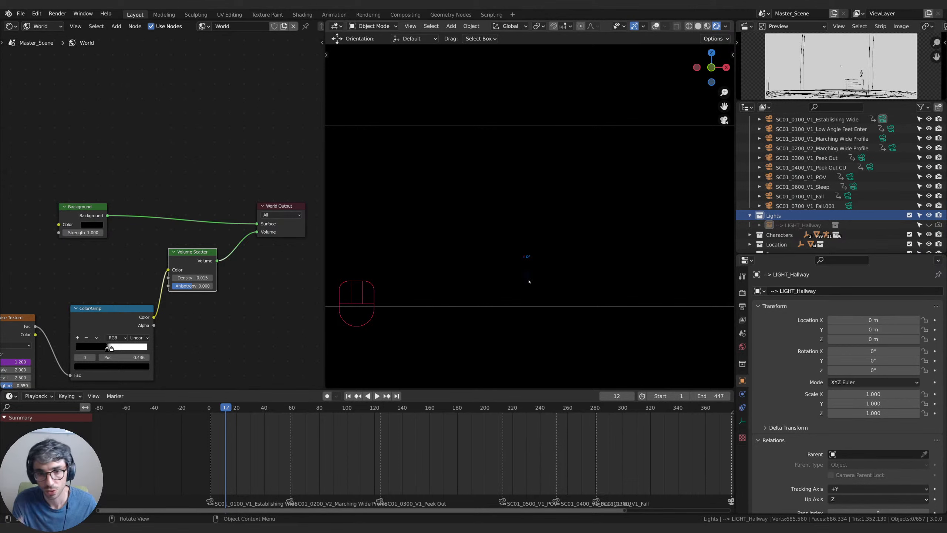
Try a Sun light in the Lights collection, rotating it freely in the hallway view.
key("shift+a")
mouse_move(524, 221)
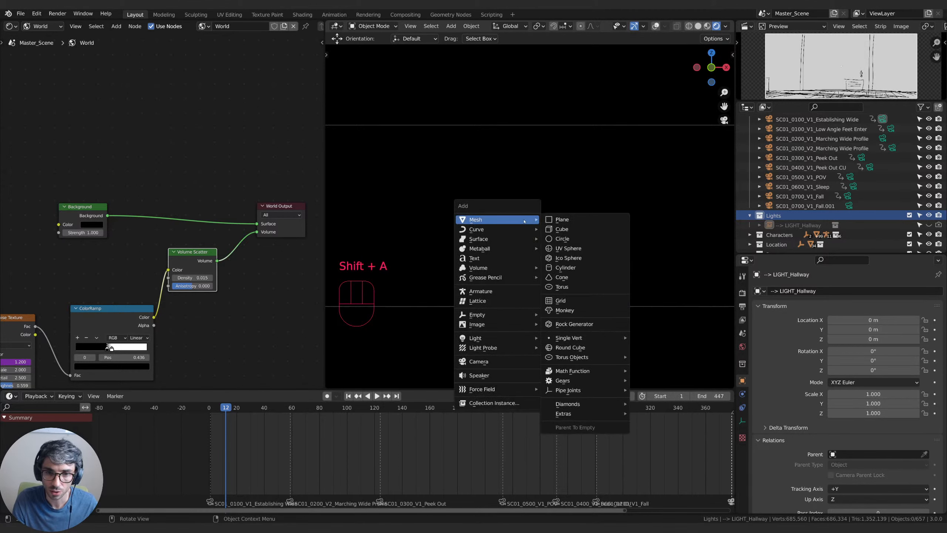
mouse_move(484, 338)
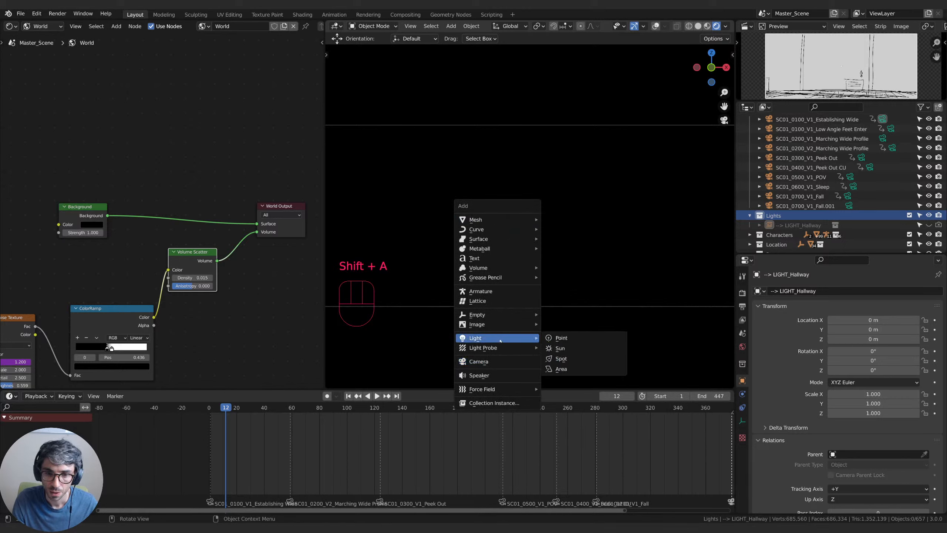
left_click(571, 350)
key("r")
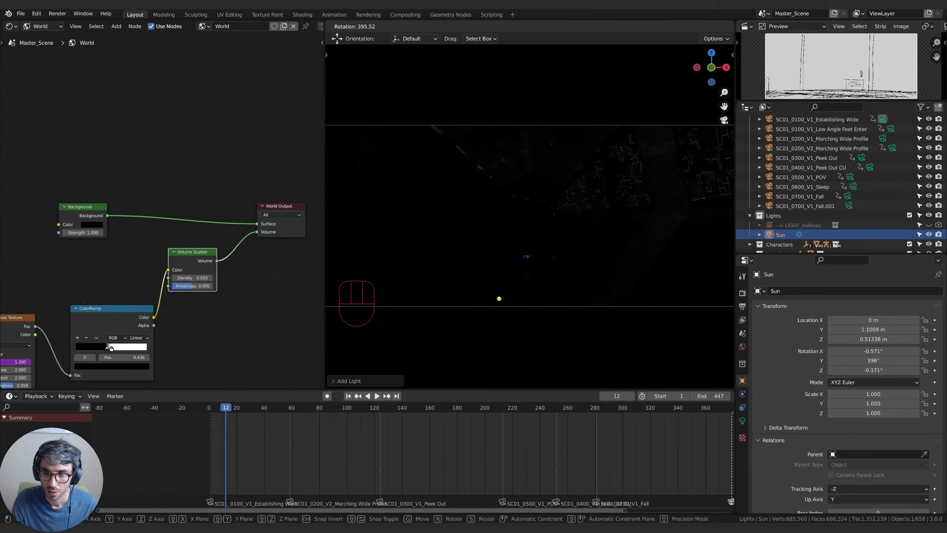
left_click(500, 299)
Try the Sun at strength 10 with a rotation about the global Z axis, and delete the light.
left_click(742, 421)
left_click_drag(862, 355, 927, 355)
key("r")
key("z")
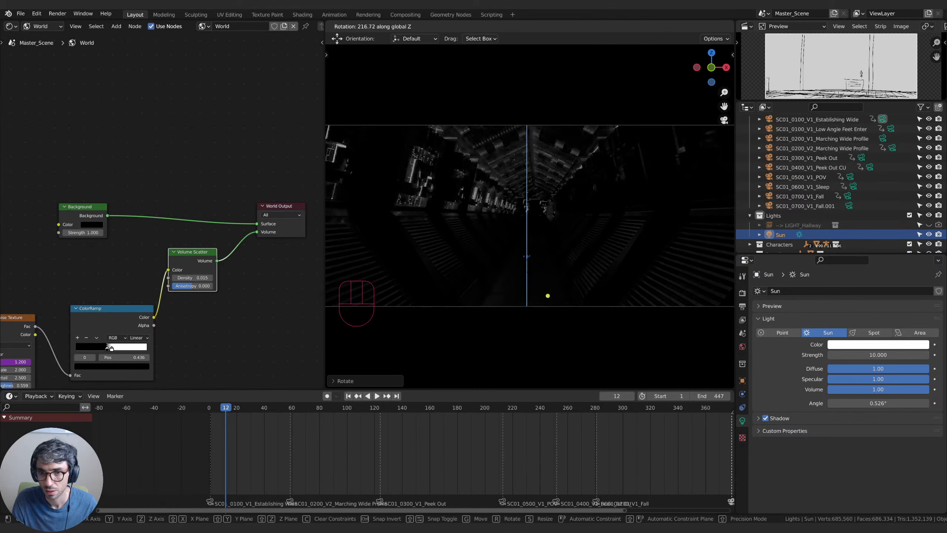
left_click(547, 287)
key("x")
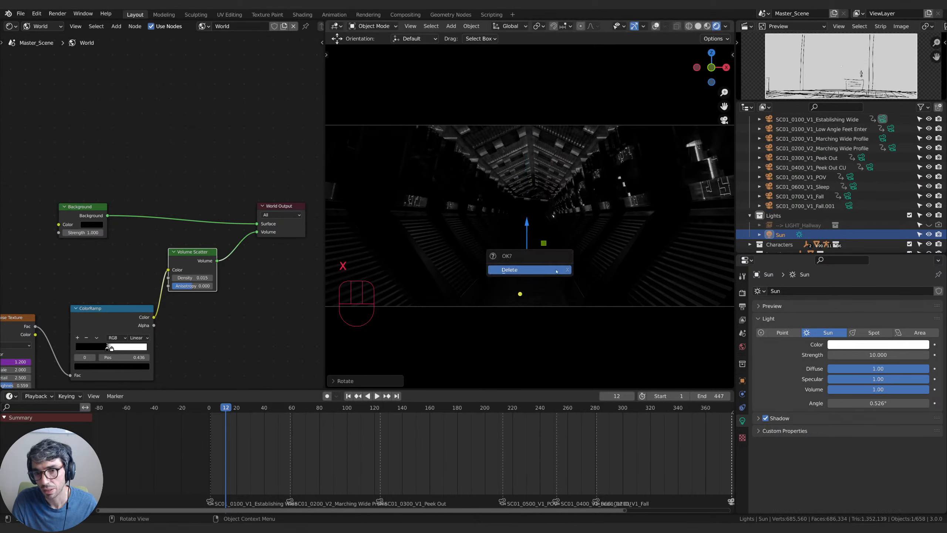
left_click(557, 270)
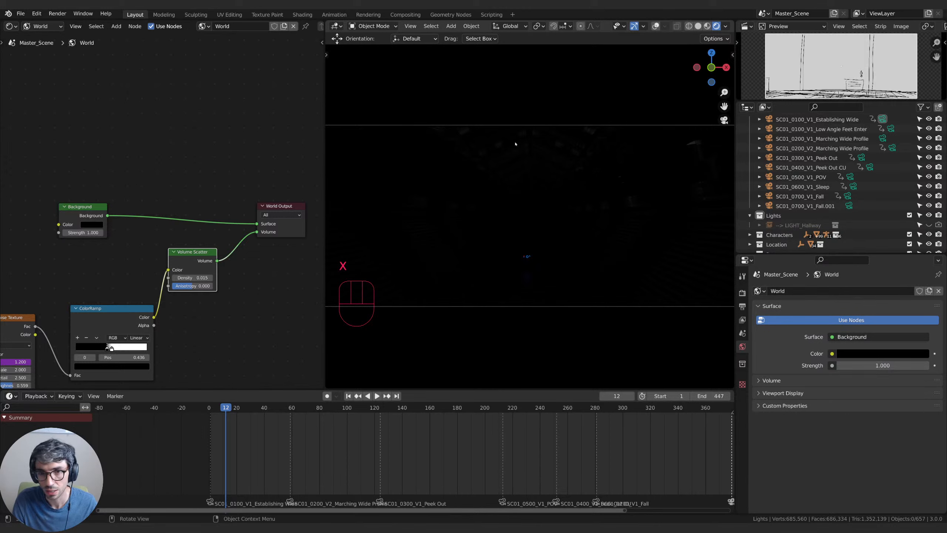
Add an Area light to the Lights collection and move it up above the hallway floor.
key("shift+a")
mouse_move(536, 214)
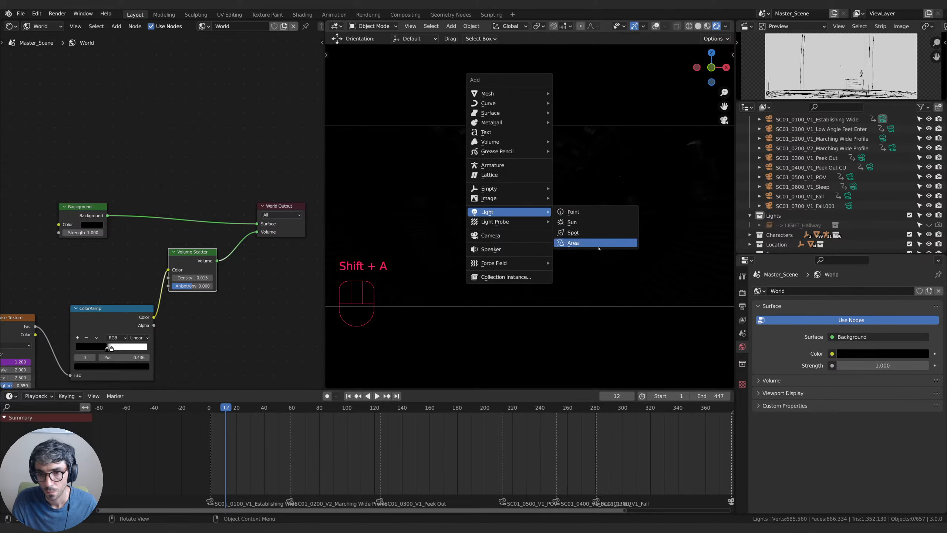
left_click(573, 243)
key("g")
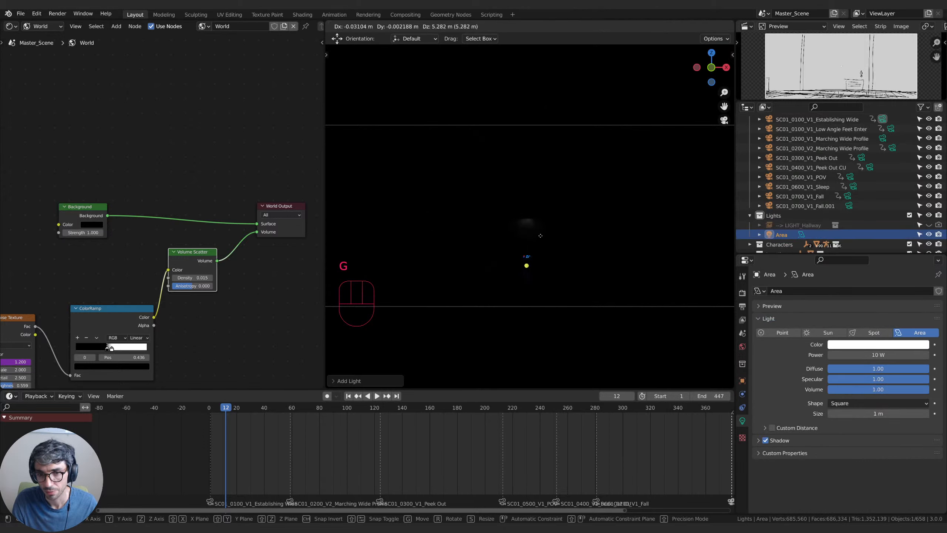
left_click(555, 208)
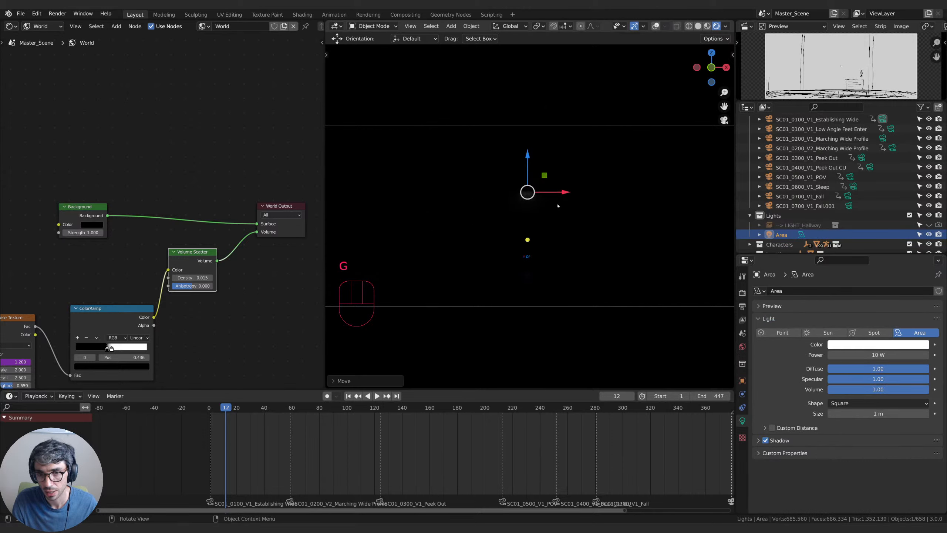
key("s")
key("y")
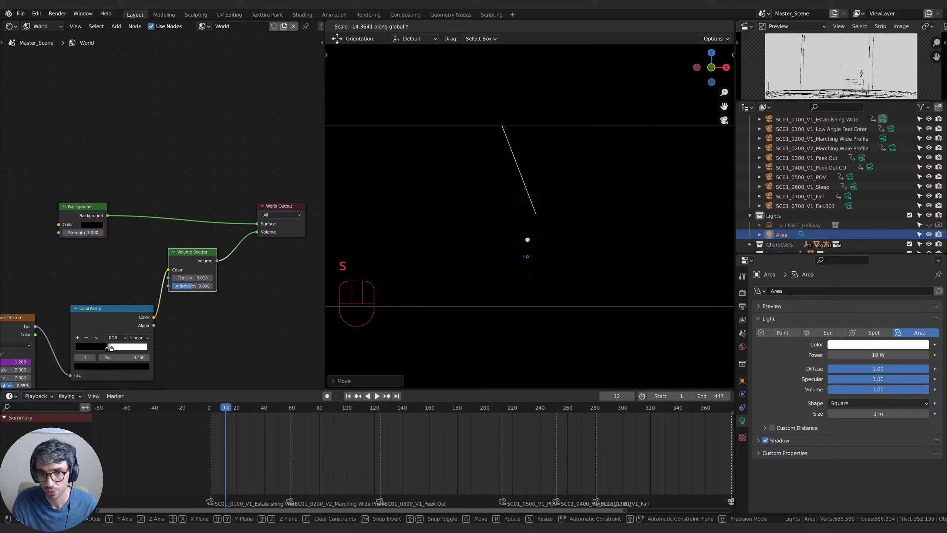
right_click(606, 89)
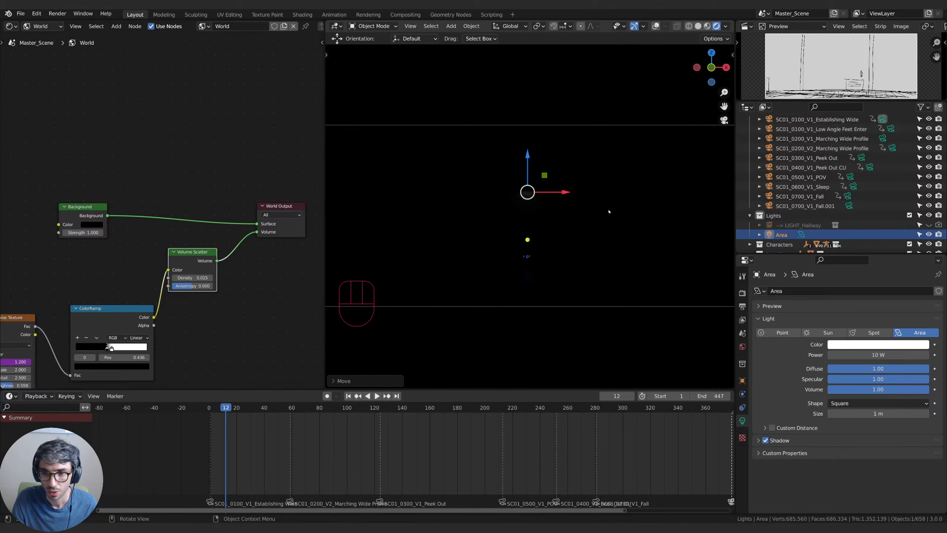
Raise the area light along Z to the hallway ceiling and set its power to about 545 W.
left_click_drag(876, 356, 914, 355)
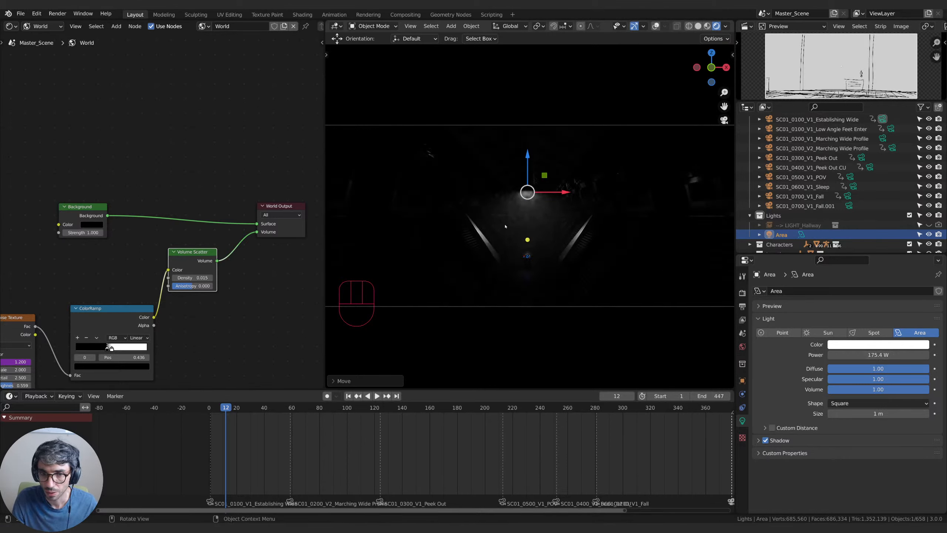
key("g")
key("z")
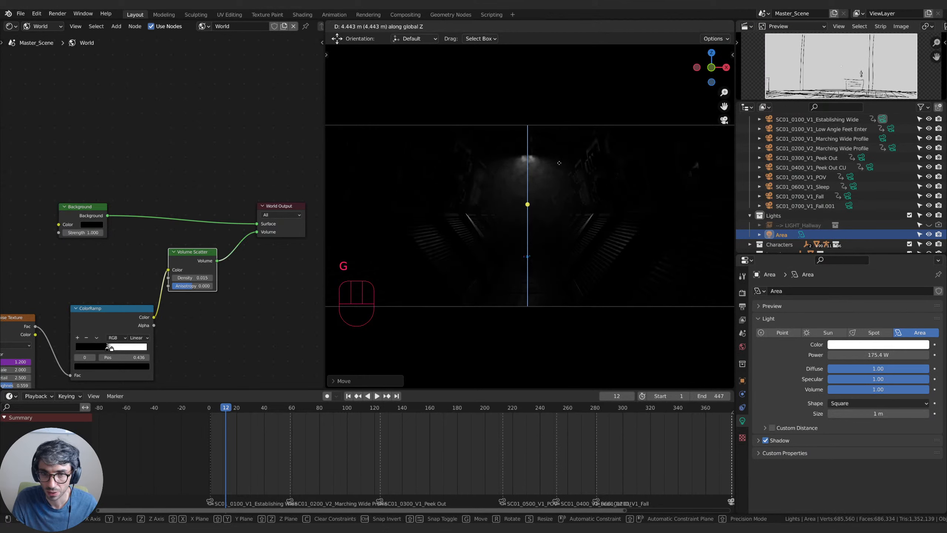
left_click(562, 139)
left_click_drag(563, 134, 565, 133)
mouse_move(872, 354)
left_mouse_down()
mouse_move(910, 355)
mouse_move(888, 351)
left_mouse_up()
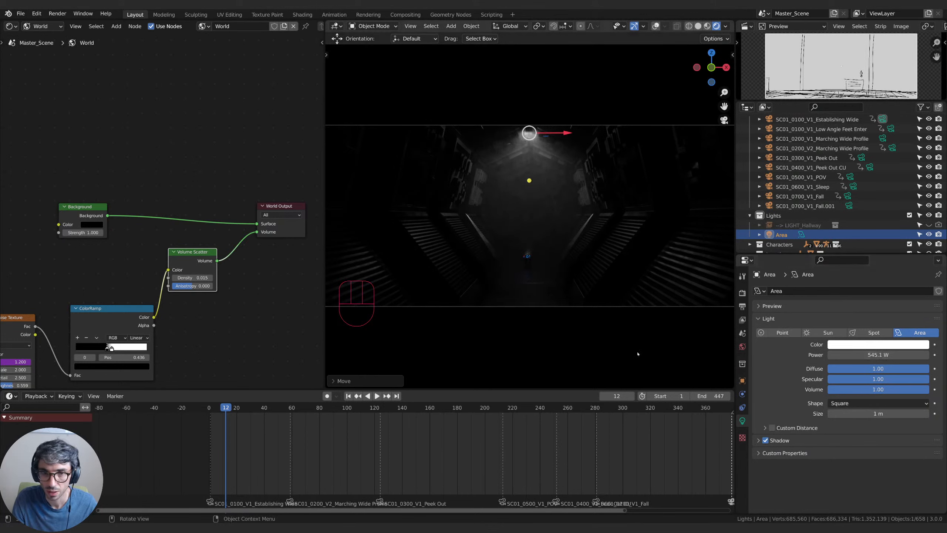
Set the Noise Texture's scale to 0.33, detail to 3 and roughness to about 0.8.
middle_click_drag(174, 324, 285, 290)
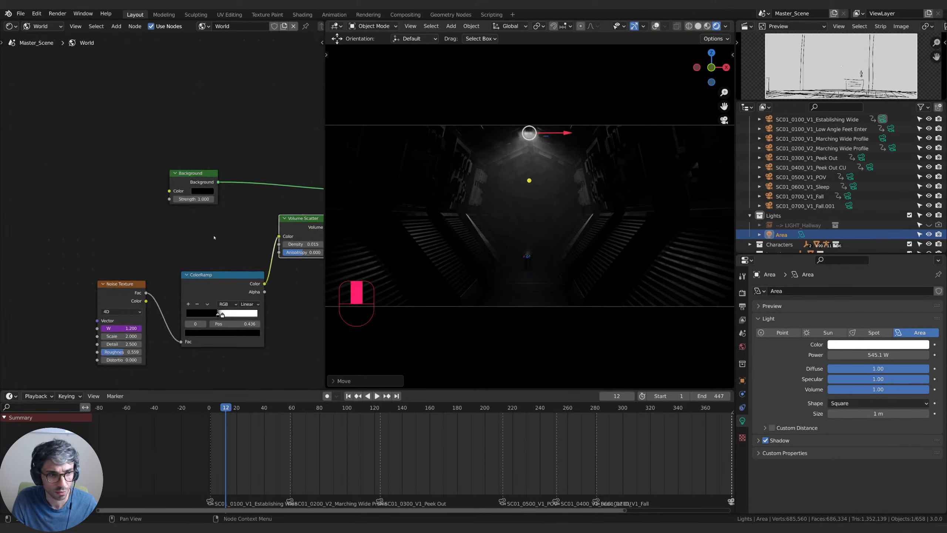
mouse_move(122, 336)
left_mouse_down()
mouse_move(88, 335)
mouse_move(140, 343)
mouse_move(127, 351)
mouse_move(119, 336)
left_mouse_up()
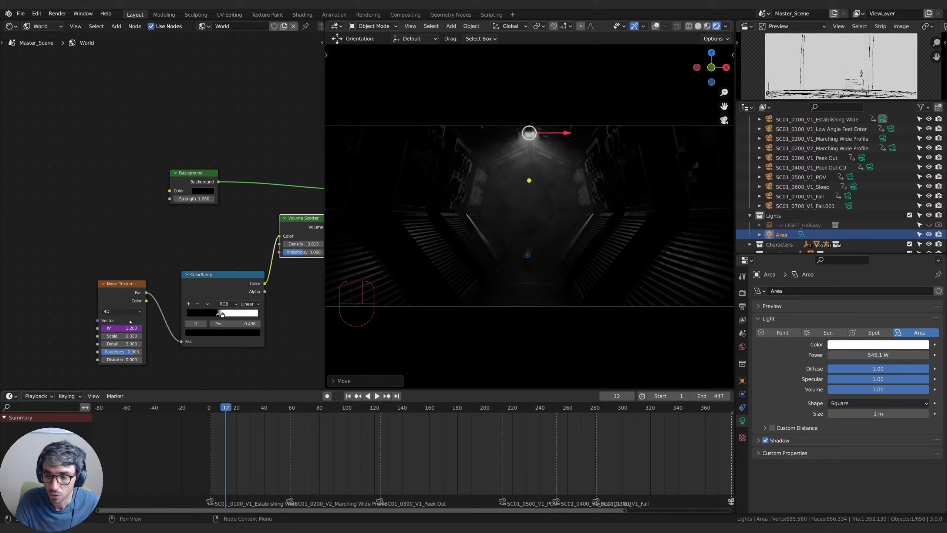
Move the area light about 28.5 m along Y deeper into the hallway and raise it about 0.39 m along Z.
key("g")
key("y")
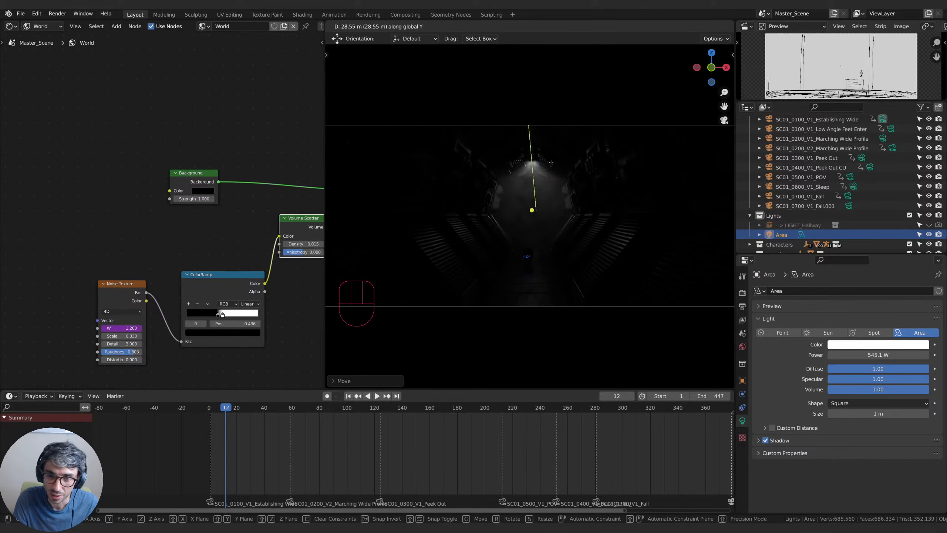
key("z")
key("g")
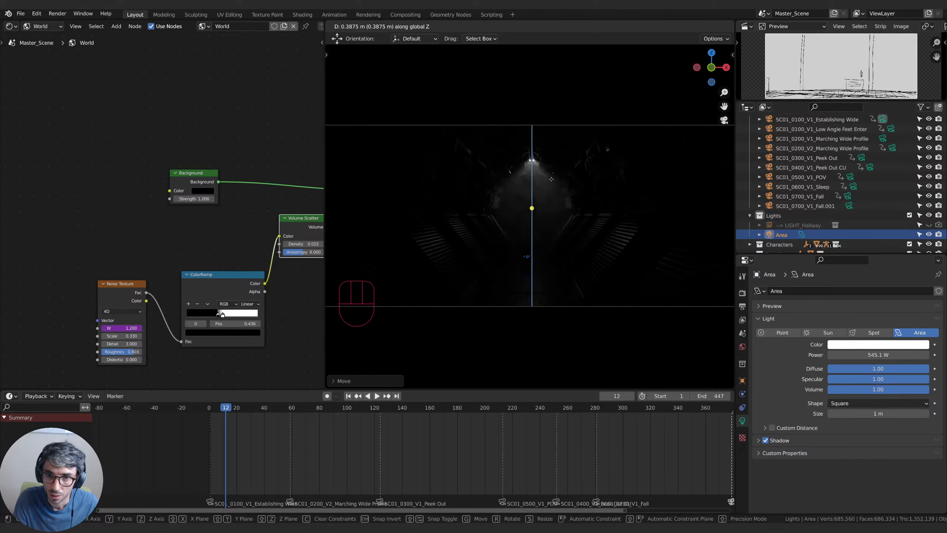
left_click(551, 179)
Bring the area light back about 20.7 m along Y and readjust its height just beneath the ceiling.
key("g")
key("z")
key("y")
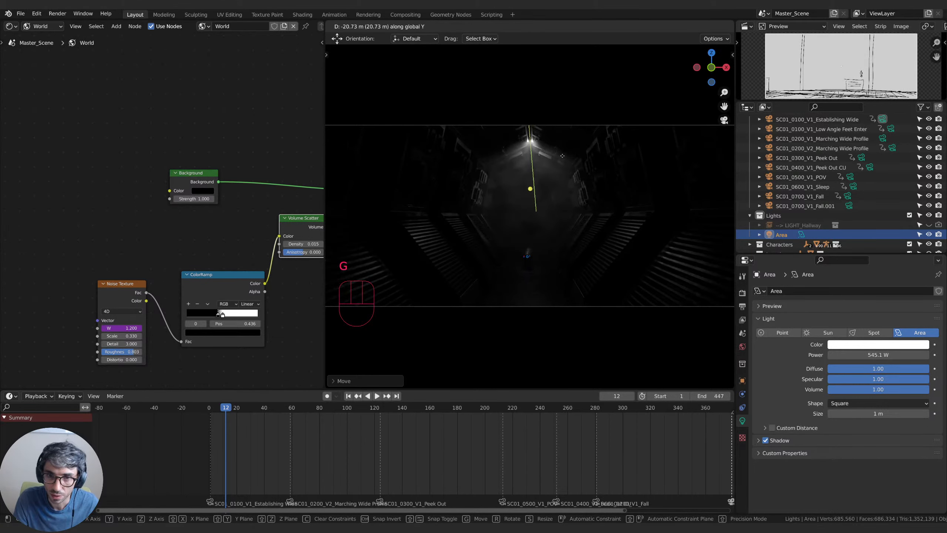
key("x")
key("z")
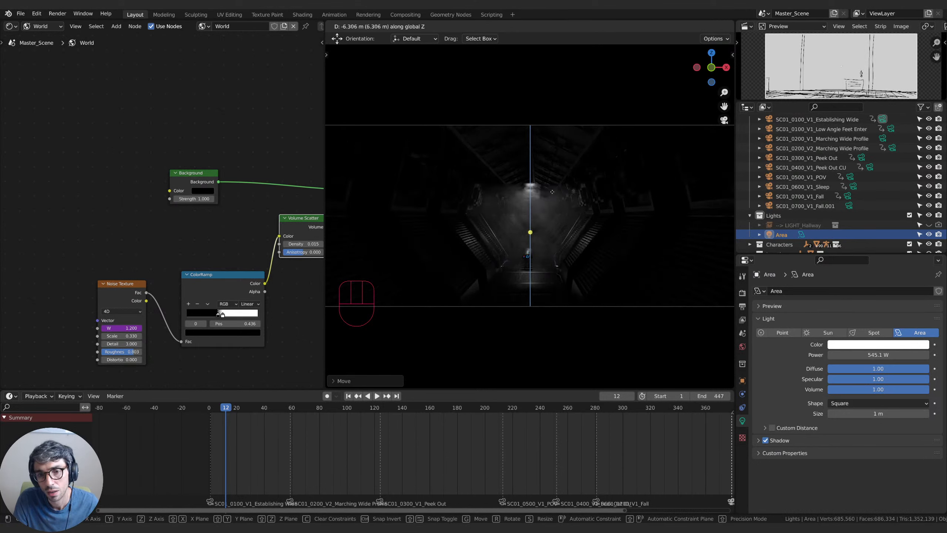
left_click(551, 159)
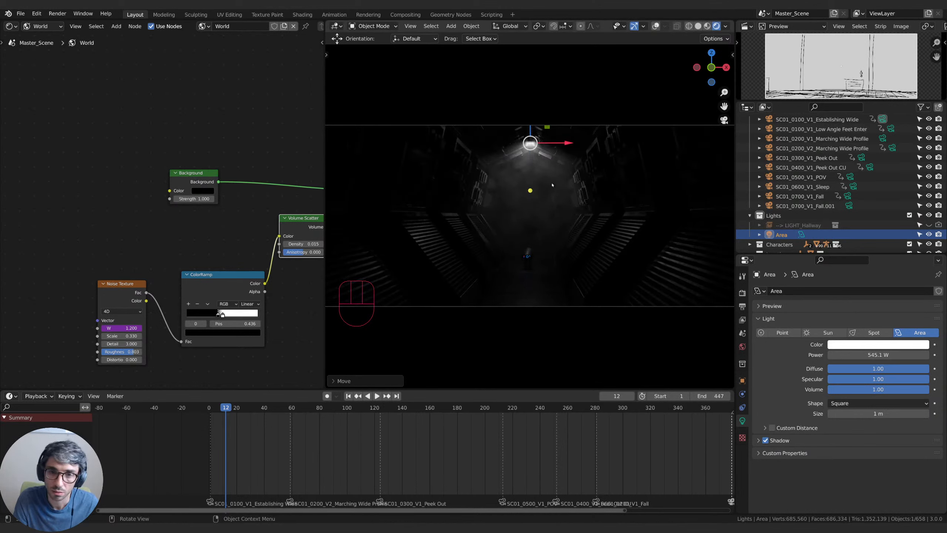
Stretch the area light along the global Y axis by a factor of about 19.5.
key("s")
key("y")
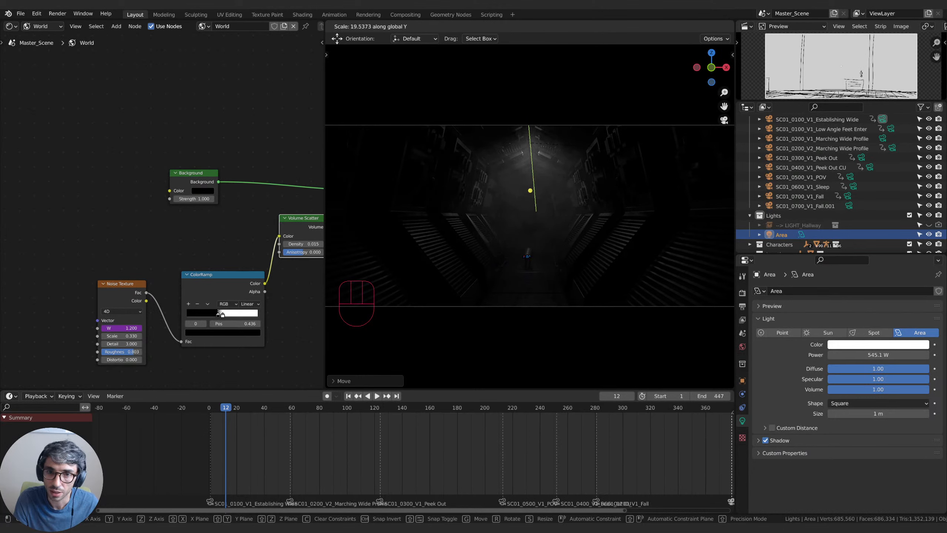
left_click(530, 141)
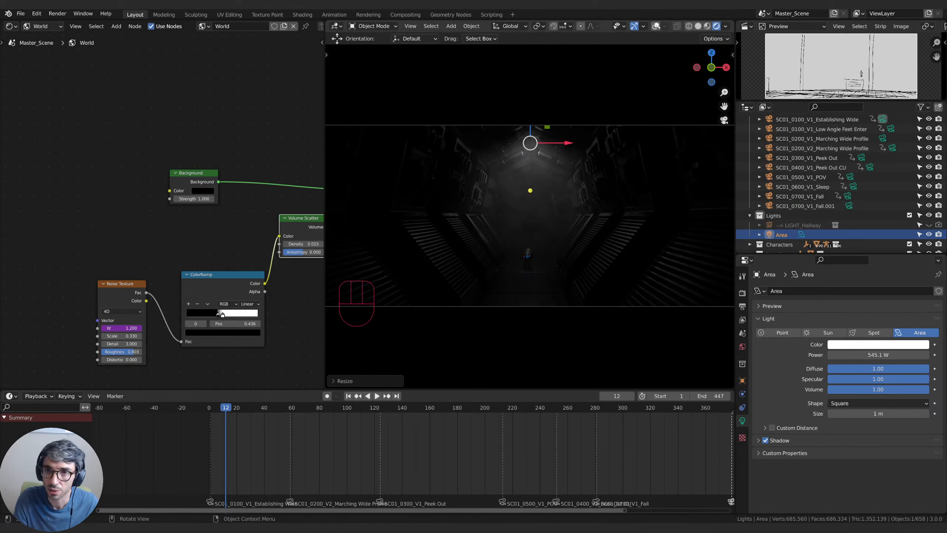
Reduce the area light's size to 0.55 m and move it more than 41 m along Y toward the camera.
key("s")
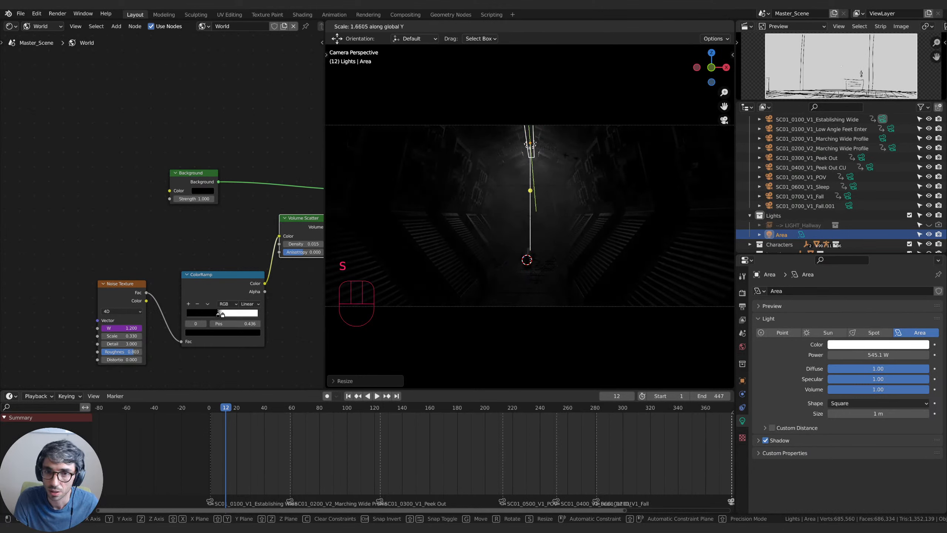
key("Escape")
mouse_move(852, 416)
left_mouse_down()
mouse_move(820, 416)
mouse_move(841, 416)
left_mouse_up()
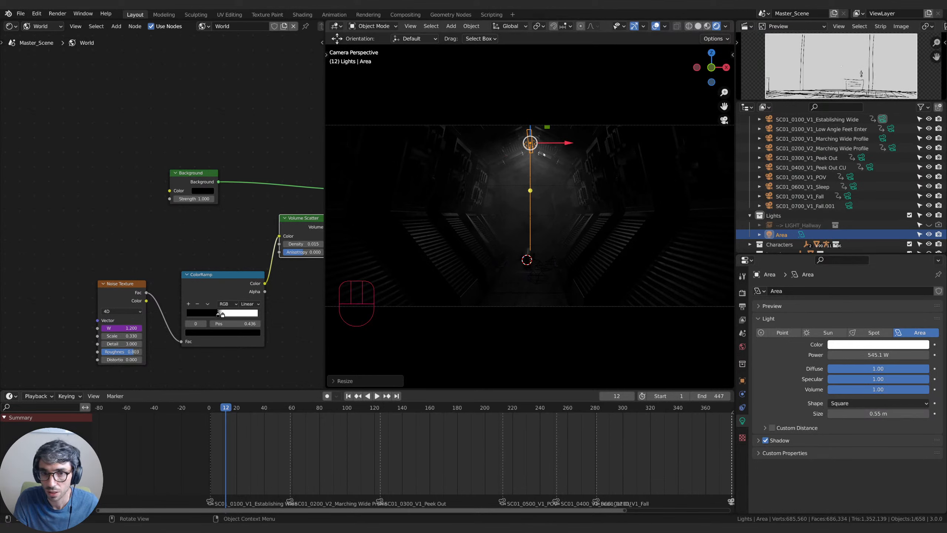
key("g")
key("y")
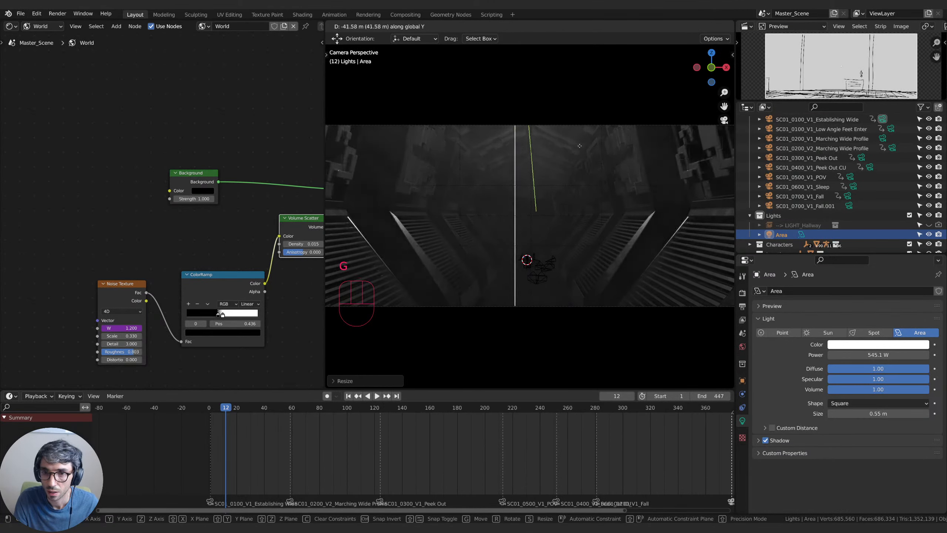
left_click(655, 320)
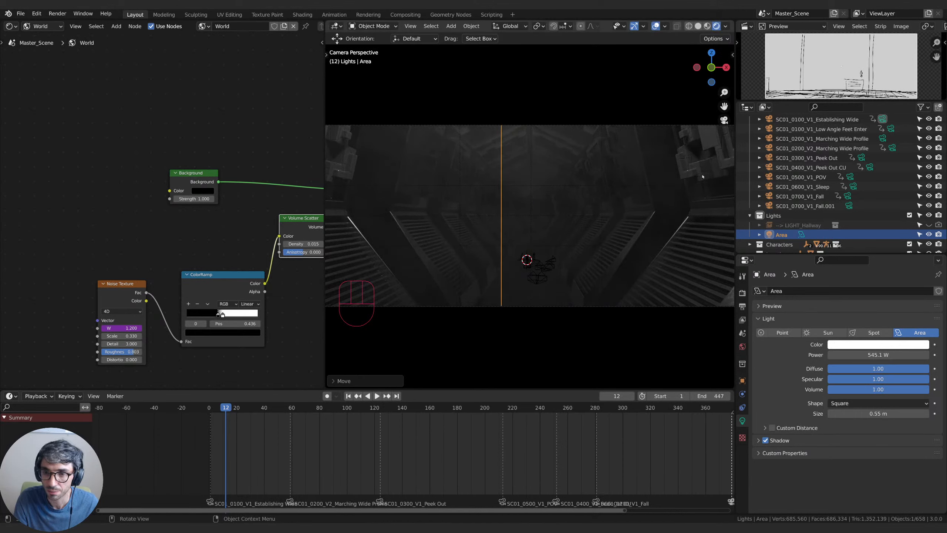
Set the area light's size to 0.75 m and try stretching it along the global Y axis.
mouse_move(878, 413)
left_mouse_down()
mouse_move(842, 413)
mouse_move(895, 413)
left_mouse_up()
key("s")
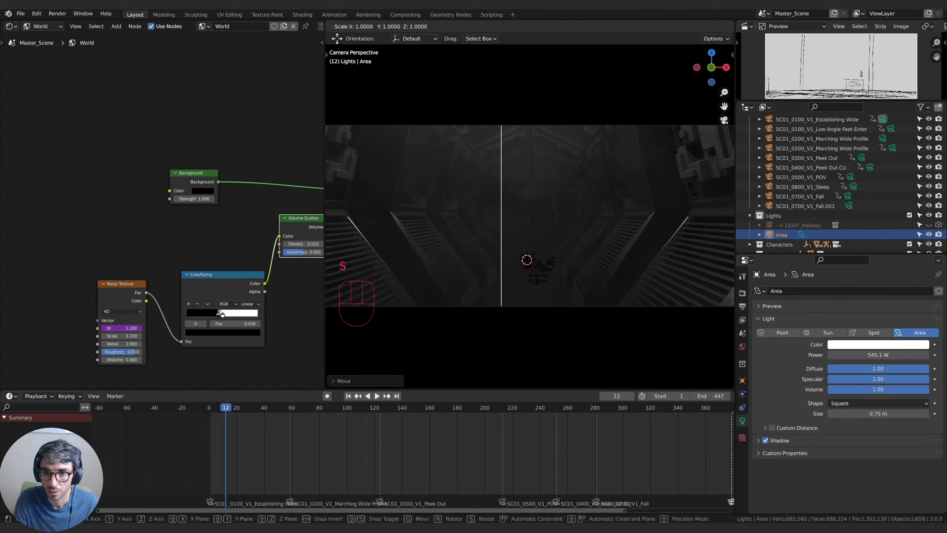
key("y")
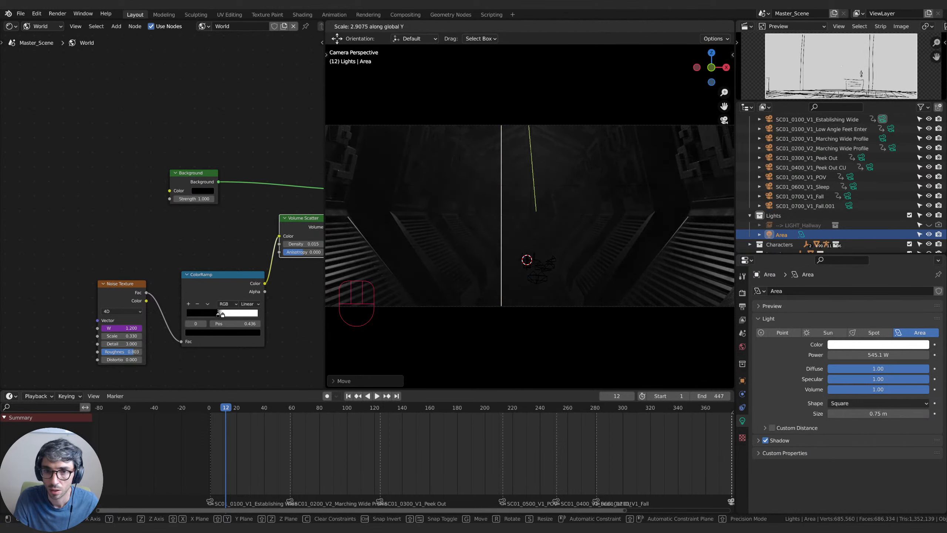
key("Escape")
Move the area light about 47 m along Y deeper into the hallway and scale it down.
key("g")
key("y")
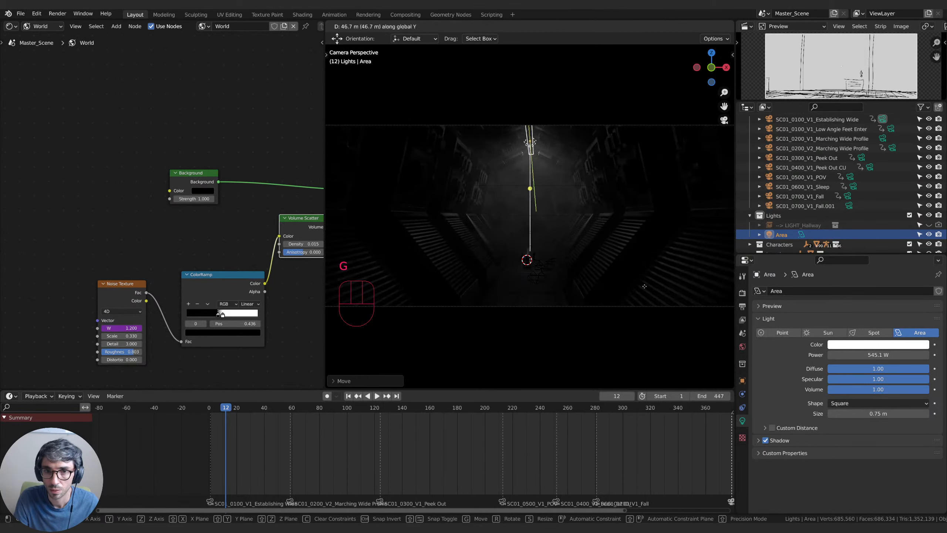
key("s")
left_click(537, 143)
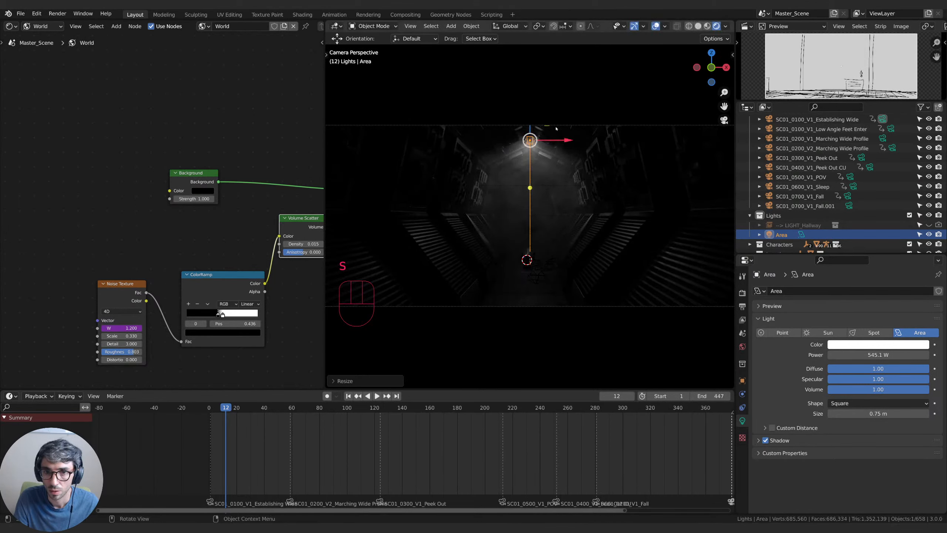
Bring the area light about 41 m back along Y toward the camera and rescale it along the global Y axis.
key("g")
key("y")
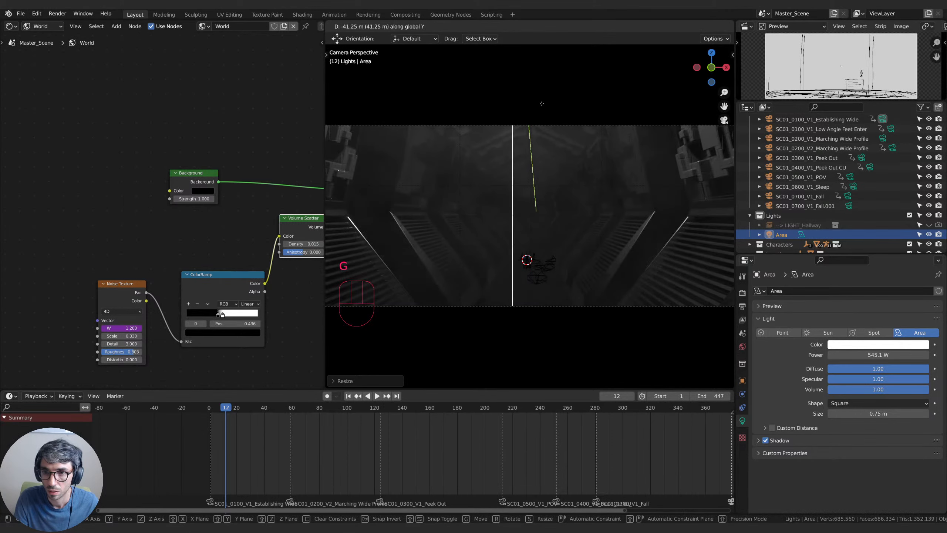
left_click(542, 103)
key("s")
key("y")
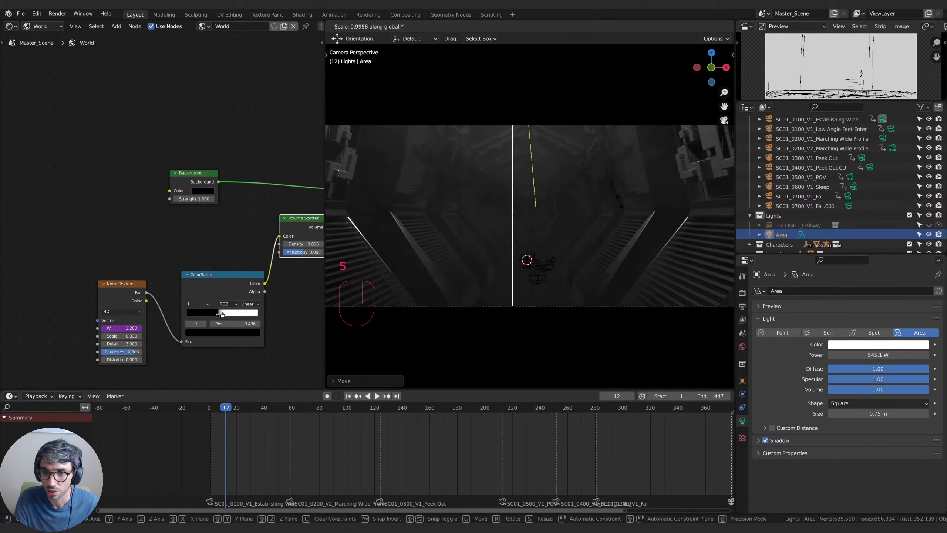
left_click(595, 160)
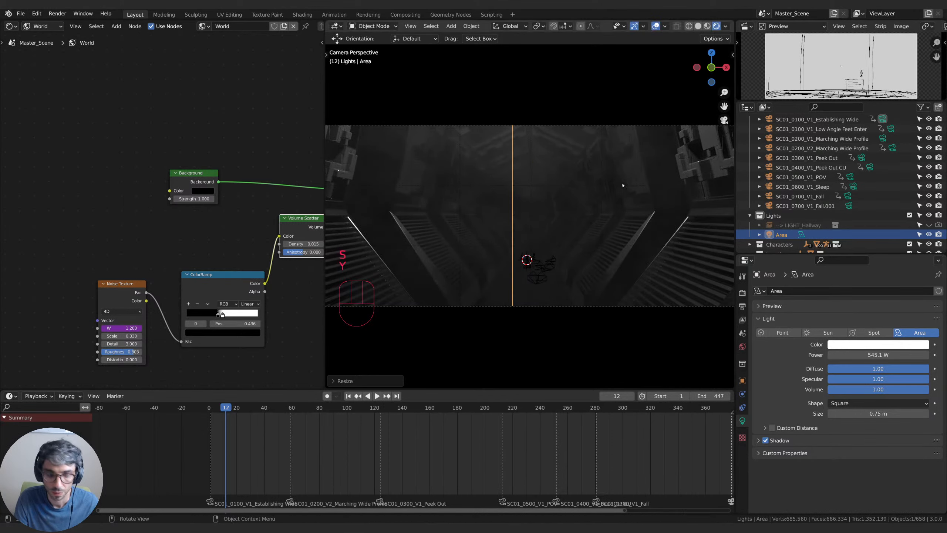
Move the area light more than 25 m along Y, deeper into the hallway.
key("g")
key("y")
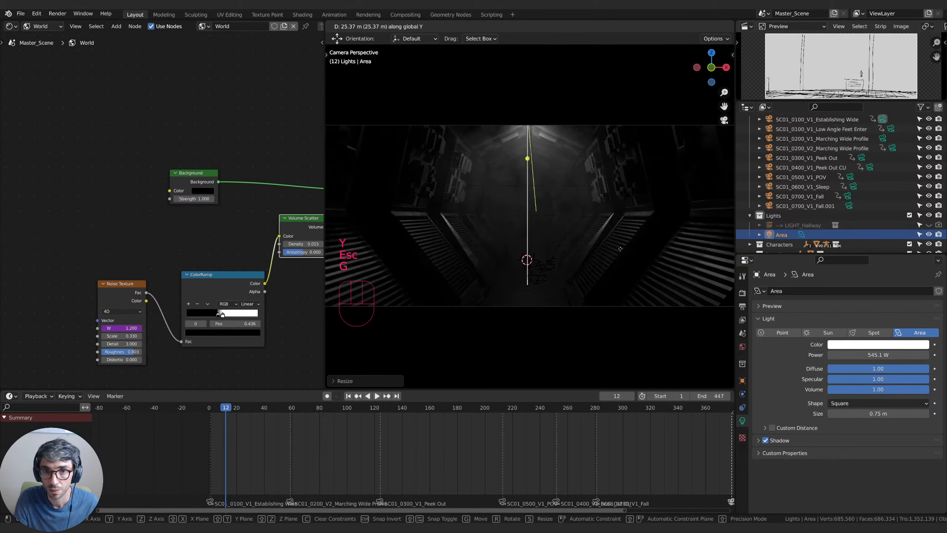
left_click(559, 161)
key("g")
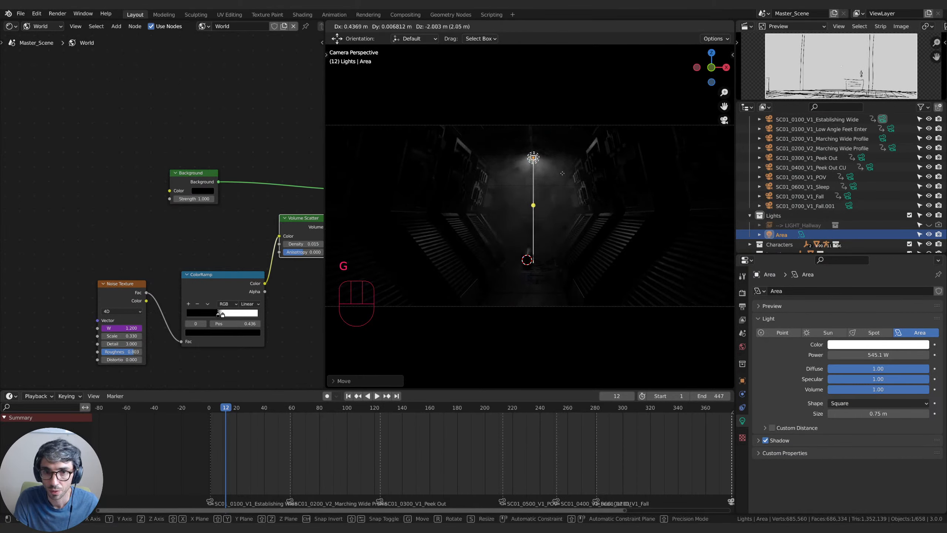
right_click(560, 169)
Raise the area light about 0.17 m along Z and bring it back along Y until it hangs above the near hallway section.
key("g")
key("y")
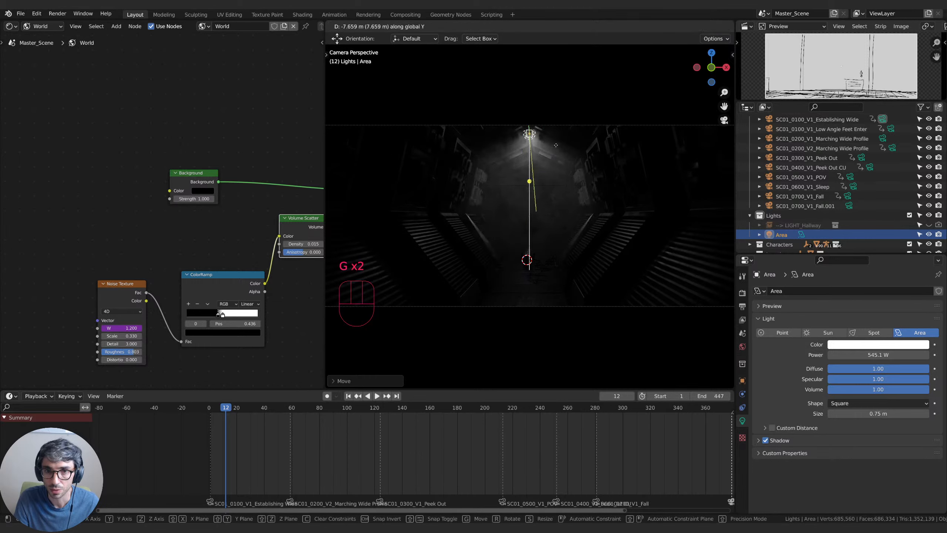
left_click(554, 150)
key("g")
key("z")
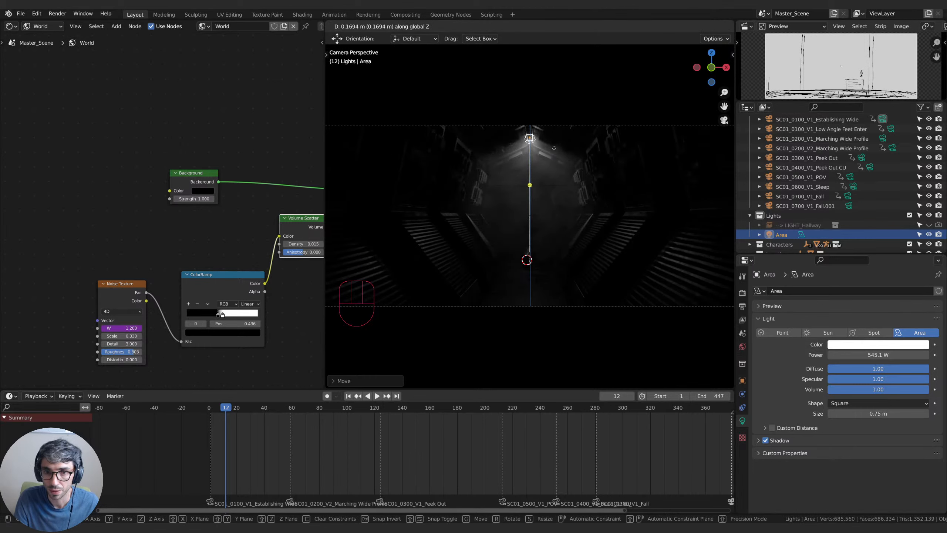
left_click(555, 147)
key("g")
key("y")
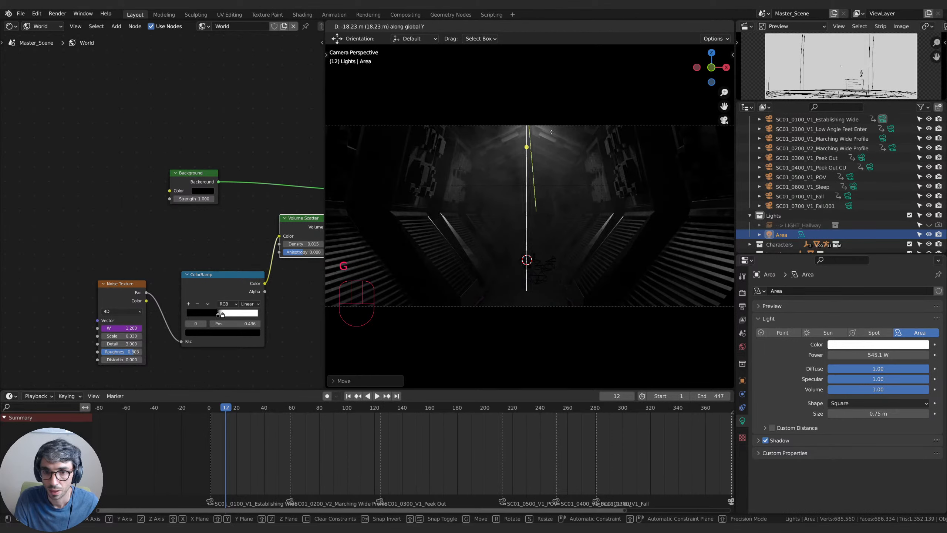
left_click(552, 129)
Duplicate the area light and place the copy roughly 50 m deeper into the hallway along Y.
key("shift+d")
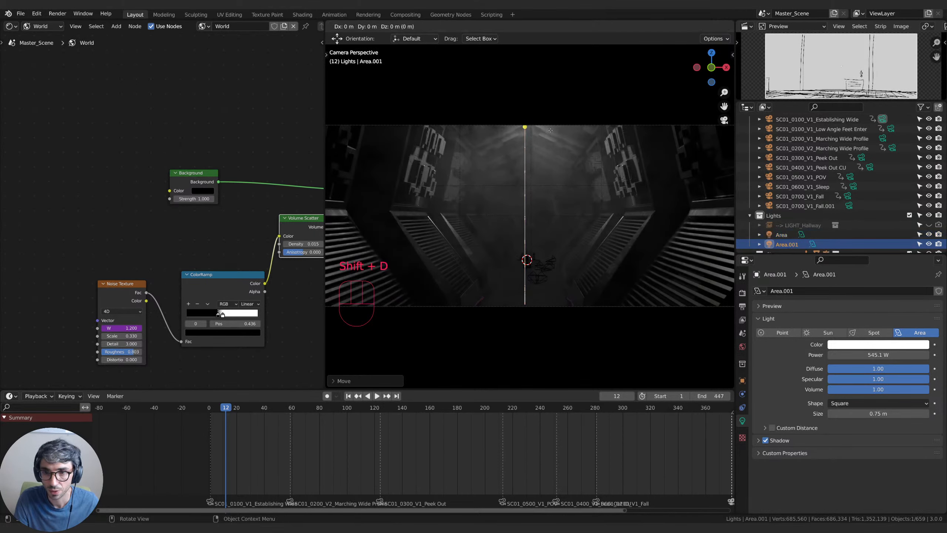
left_click(553, 129)
key("g")
key("y")
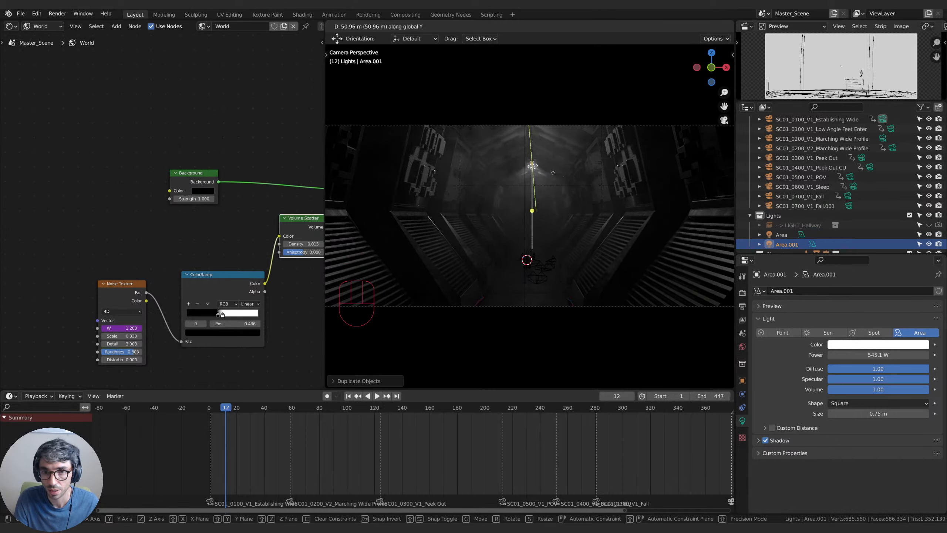
left_click(556, 165)
Duplicate the second area light and move the new copy further down the hallway along Y.
key("shift+d")
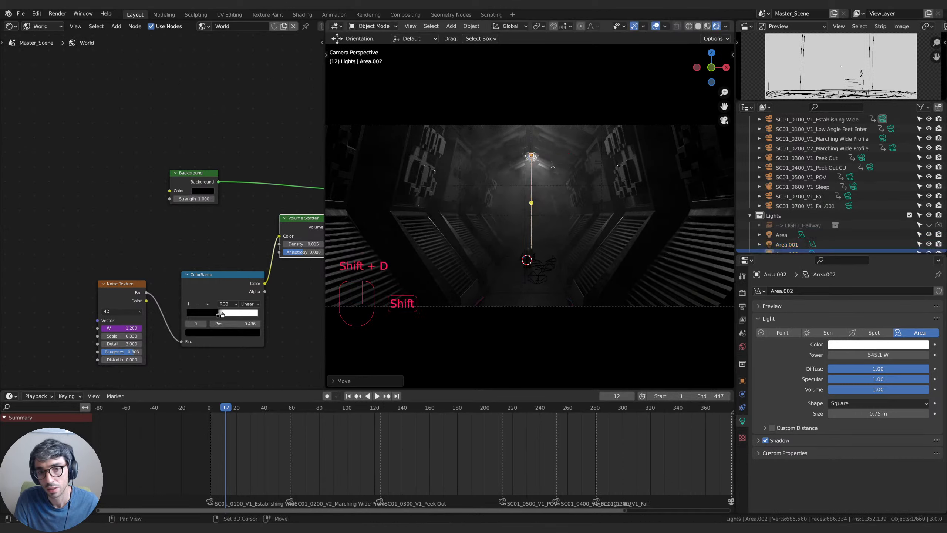
right_click(559, 163)
key("g")
key("y")
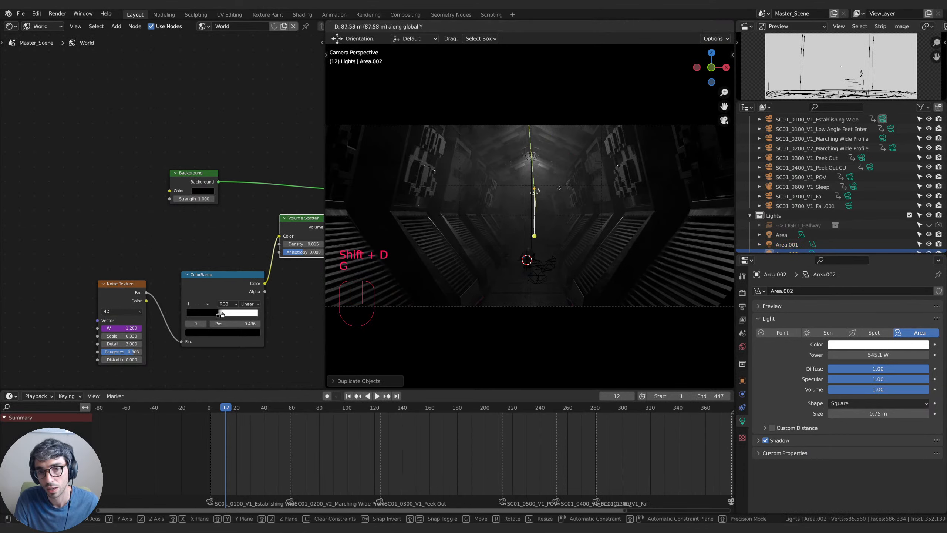
left_click(559, 181)
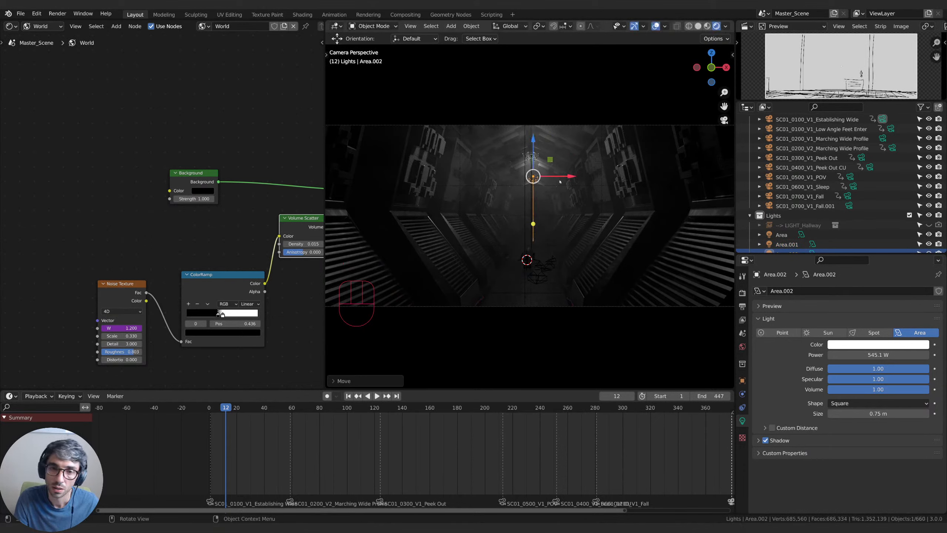
Duplicate the third area light, placing the copy deeper along Y and shifted about 5.1 m along X.
key("shift+d")
right_click(562, 176)
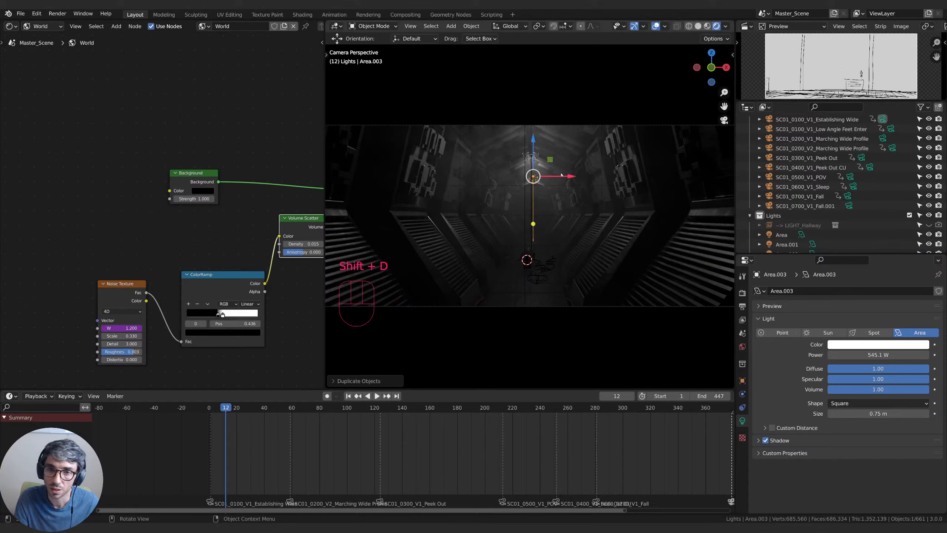
key("g")
key("y")
left_click(566, 186)
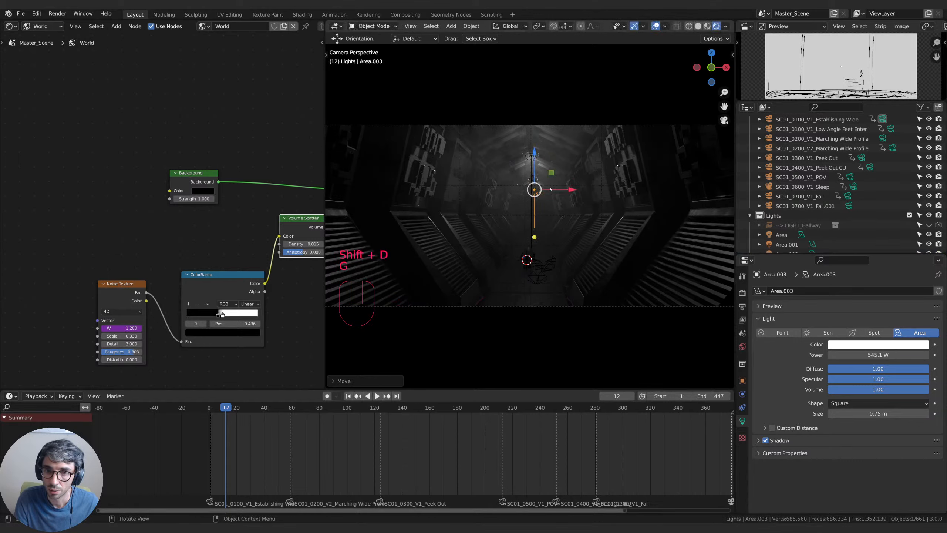
left_click_drag(557, 189, 558, 189)
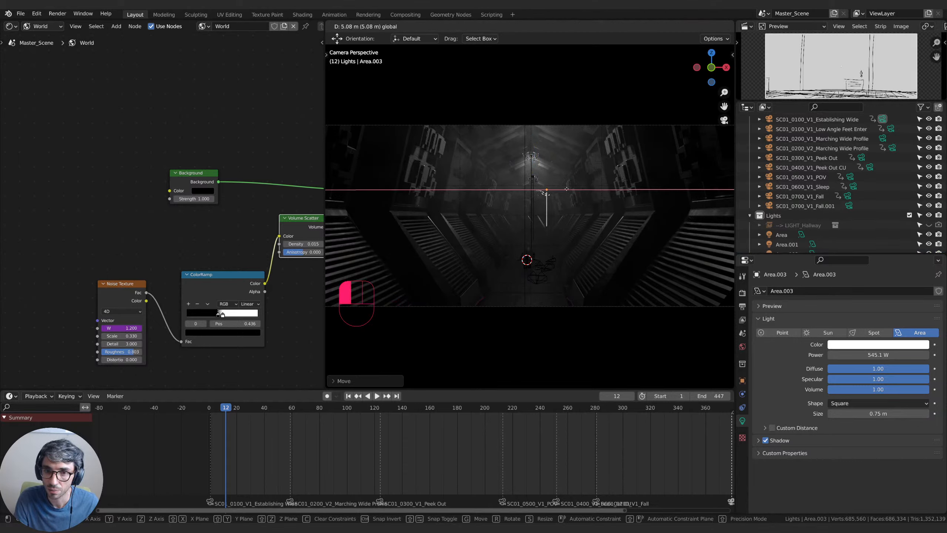
left_click_drag(566, 188, 567, 188)
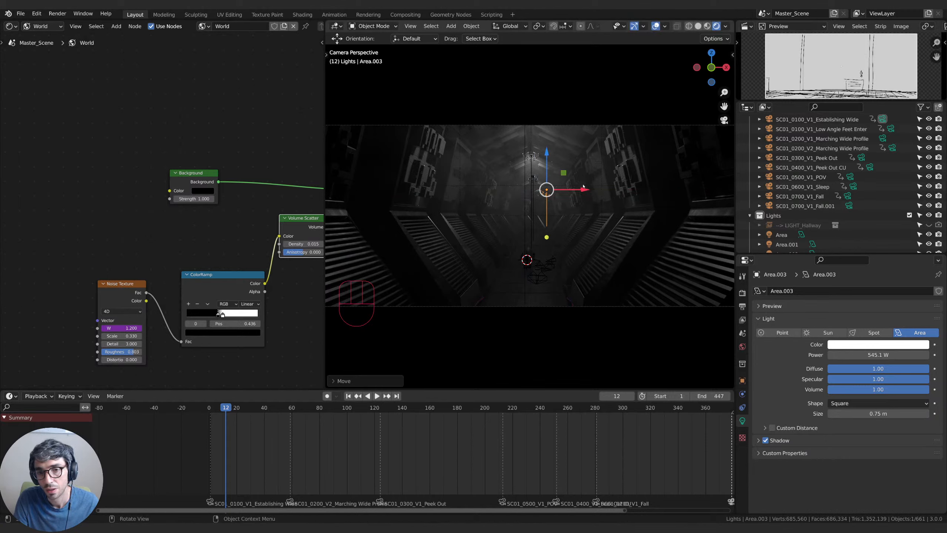
Hide the overlays and gizmos in the rendered camera view.
left_click(655, 27)
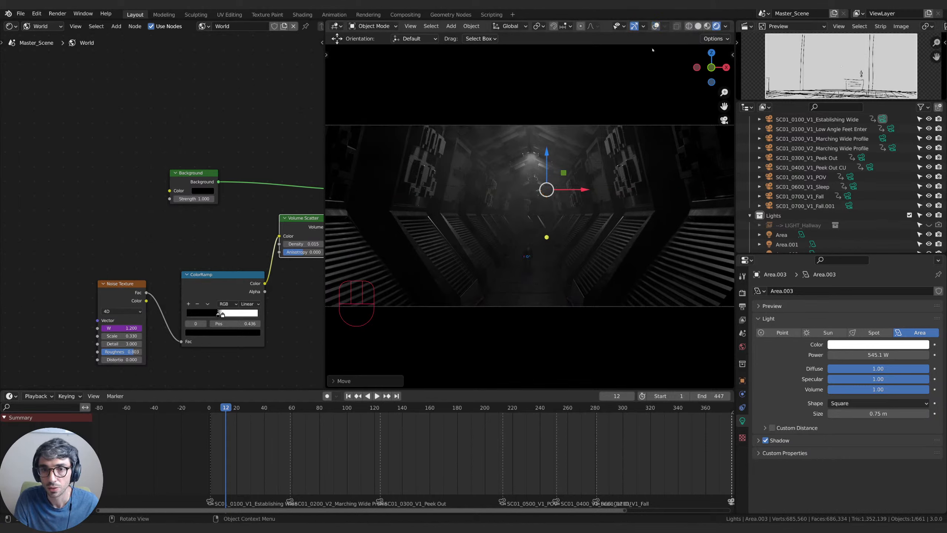
left_click(633, 27)
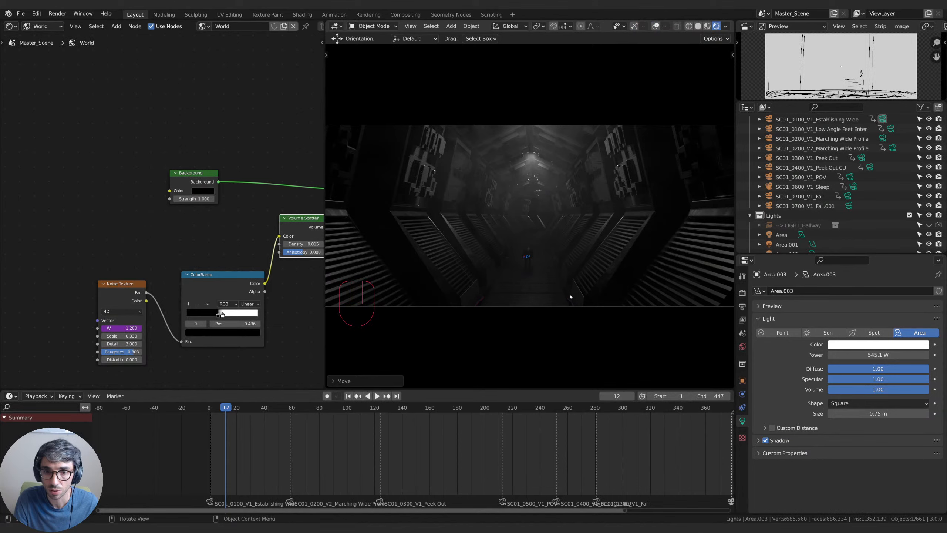
Turn the node editor area into a solid-shaded 3D viewport looking down the hallway, and narrow it to enlarge the camera view.
left_click(10, 26)
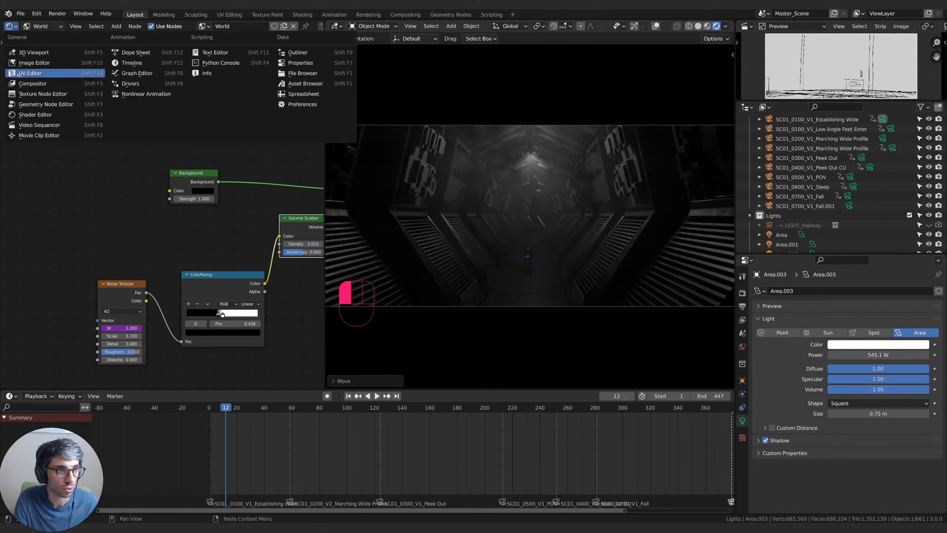
left_click(37, 52)
key("q")
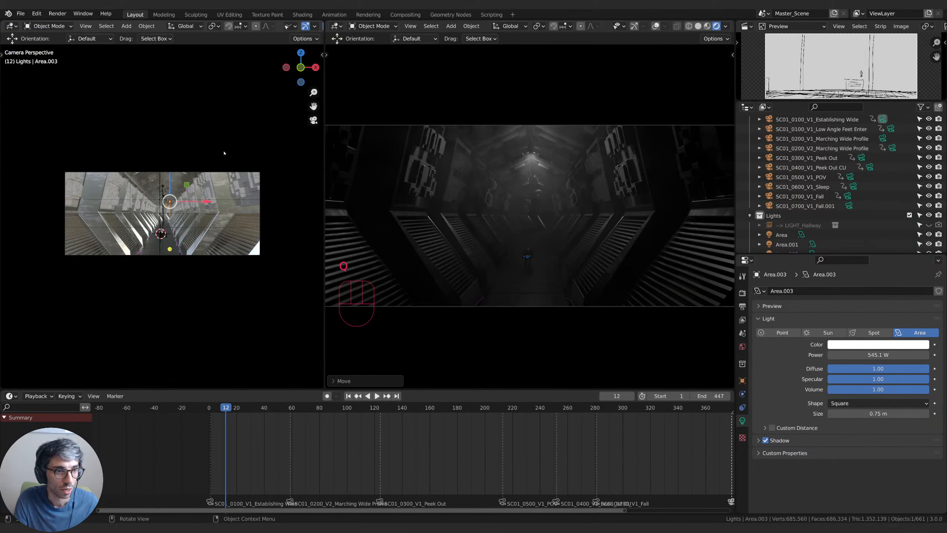
middle_click_drag(224, 153, 227, 164)
middle_click_drag(289, 27, 208, 26)
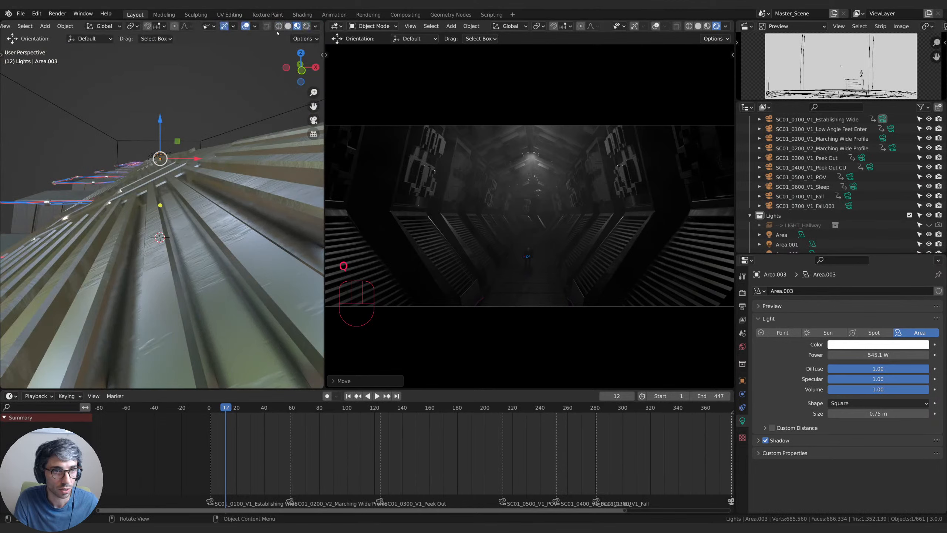
left_click(287, 26)
mouse_move(228, 242)
middle_mouse_down("shift")
mouse_move(211, 201)
mouse_move(175, 176)
mouse_move(196, 191)
middle_mouse_up("shift")
scroll(202, 190, "up", 2)
scroll(189, 188, "up", 2)
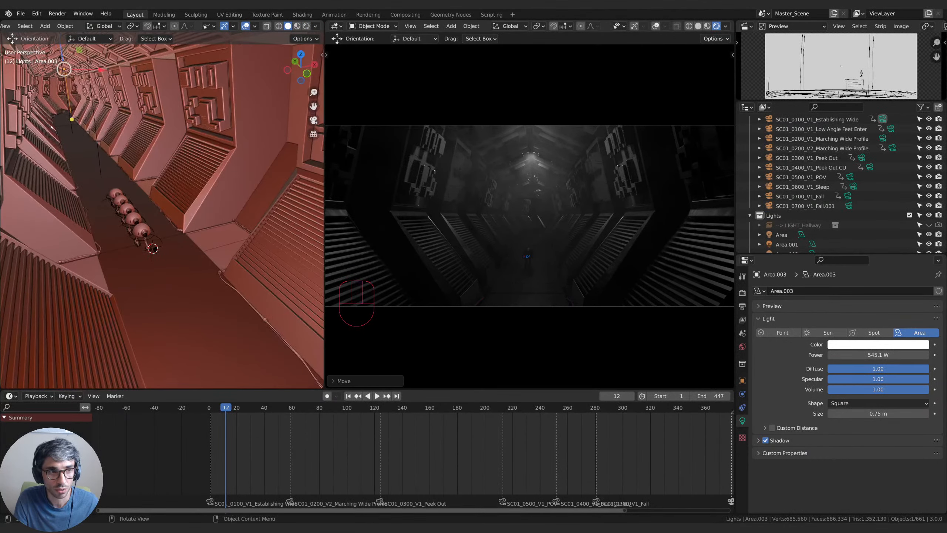
middle_click_drag(199, 149, 224, 166)
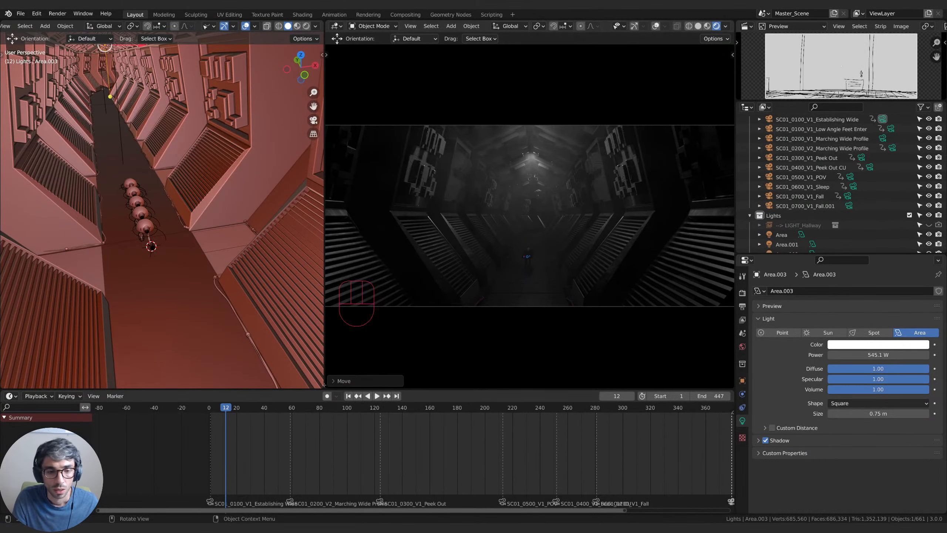
left_click_drag(326, 376, 192, 377)
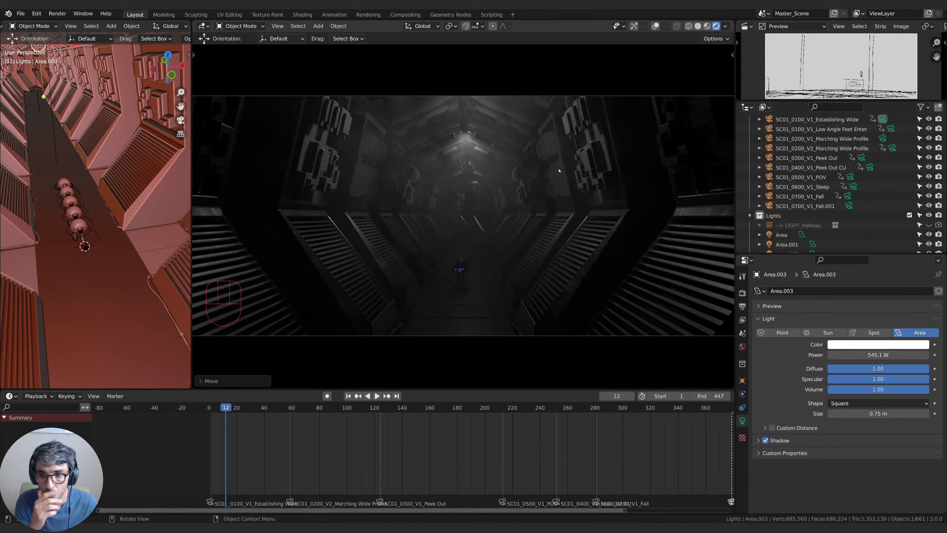
Open the scene's render settings and look through the Eevee options down to Volumetrics, Shadows and Indirect Lighting.
left_click(742, 294)
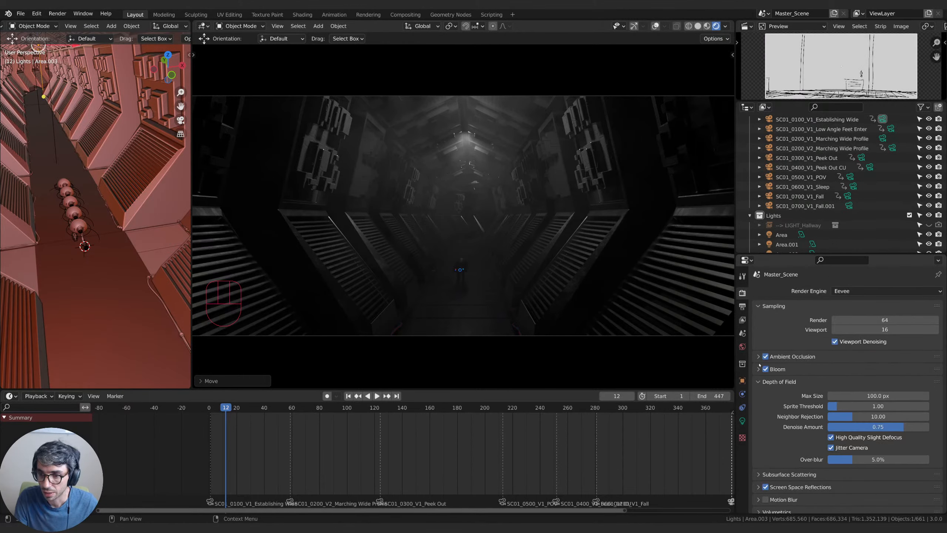
scroll(768, 361, "down", 3)
scroll(783, 448, "down", 2)
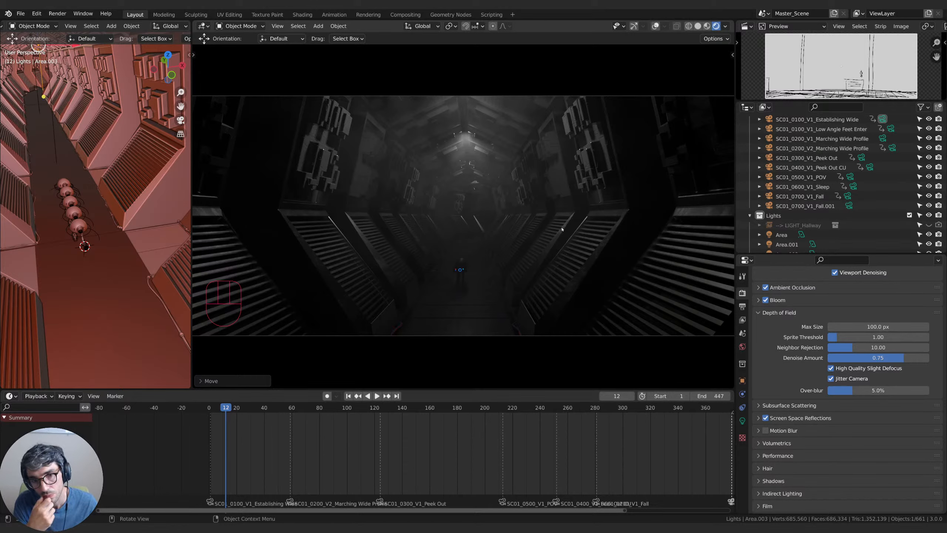
Duplicate the deepest area light and move the copy about 52 m further down the hallway along negative Y.
key("q")
left_click(571, 204)
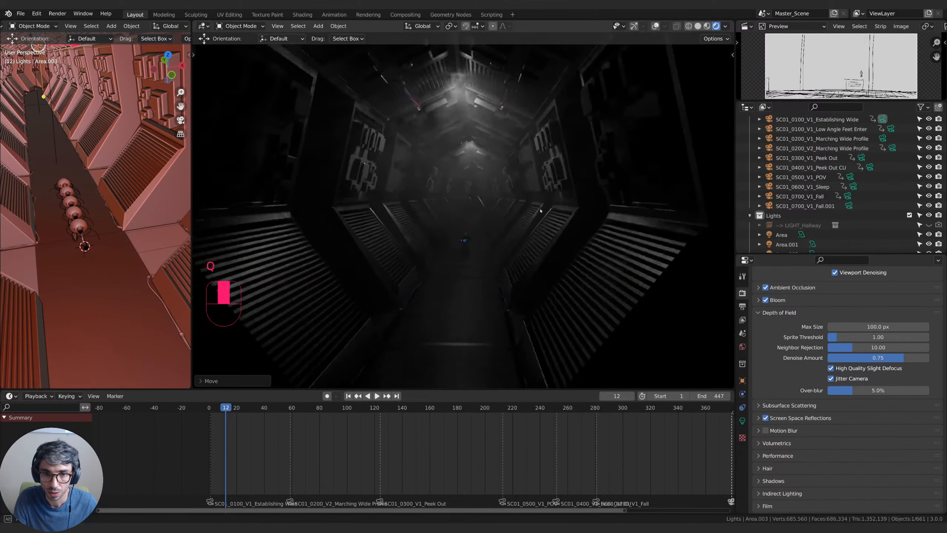
middle_click_drag(536, 214, 311, 205)
scroll(495, 216, "up", 4)
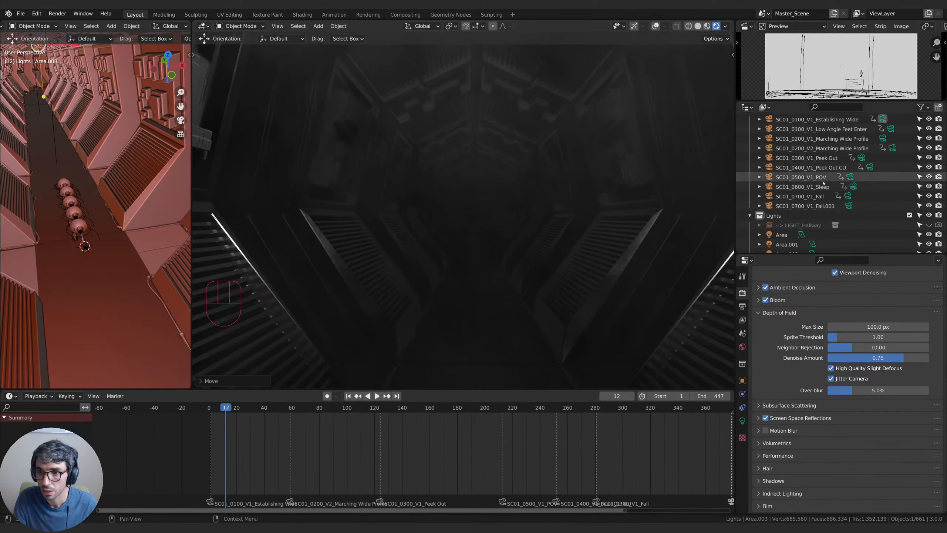
scroll(778, 213, "down", 3)
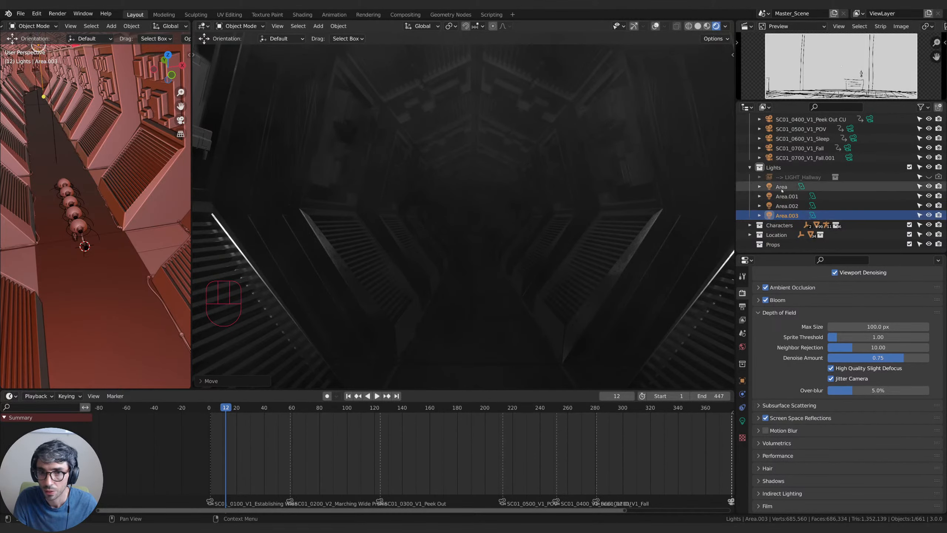
key("shift+d")
right_click(587, 91)
key("g")
key("y")
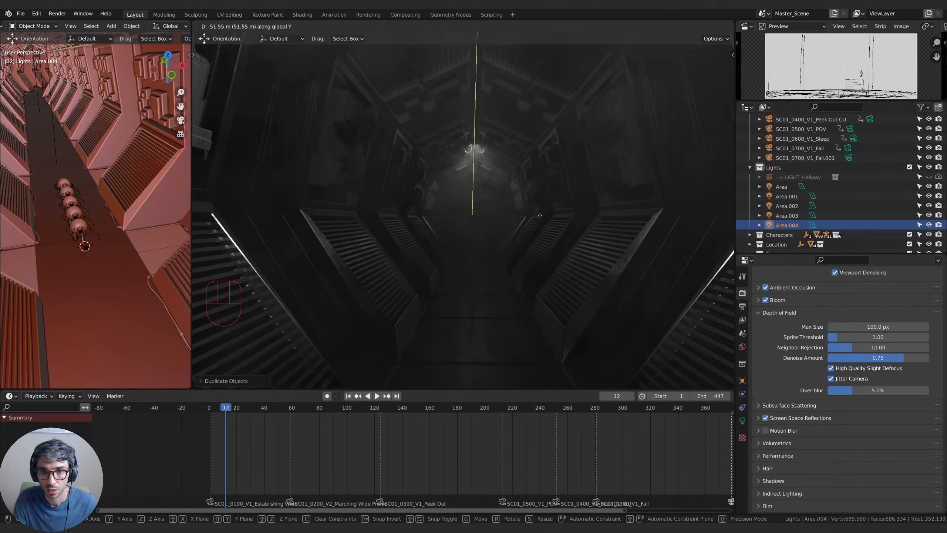
left_click(540, 220)
Duplicate the new area light again, placing this copy about 42 m deeper along negative Y.
key("shift+d")
key("g")
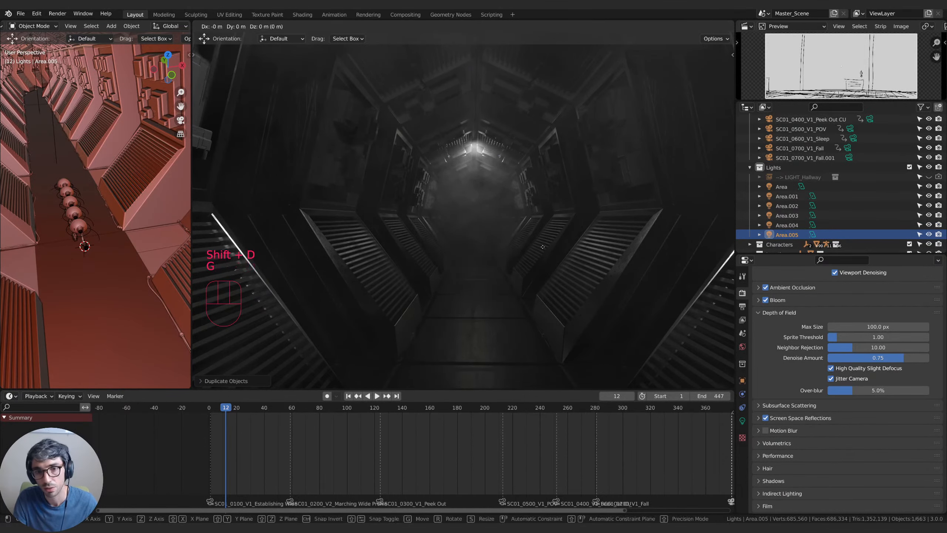
key("y")
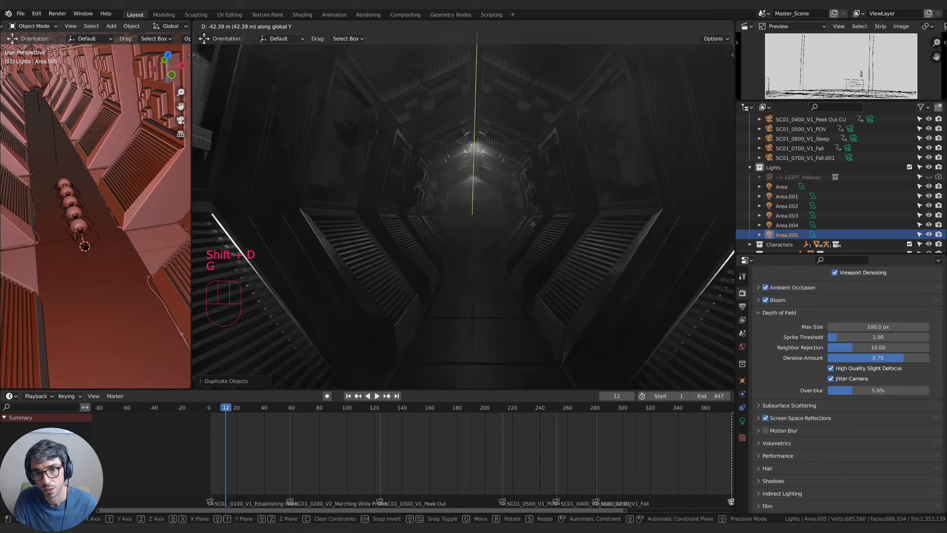
left_click(533, 224)
Add one more area light copy far down the hallway along negative Y and shift it slightly along X.
key("shift+d")
key("g")
key("y")
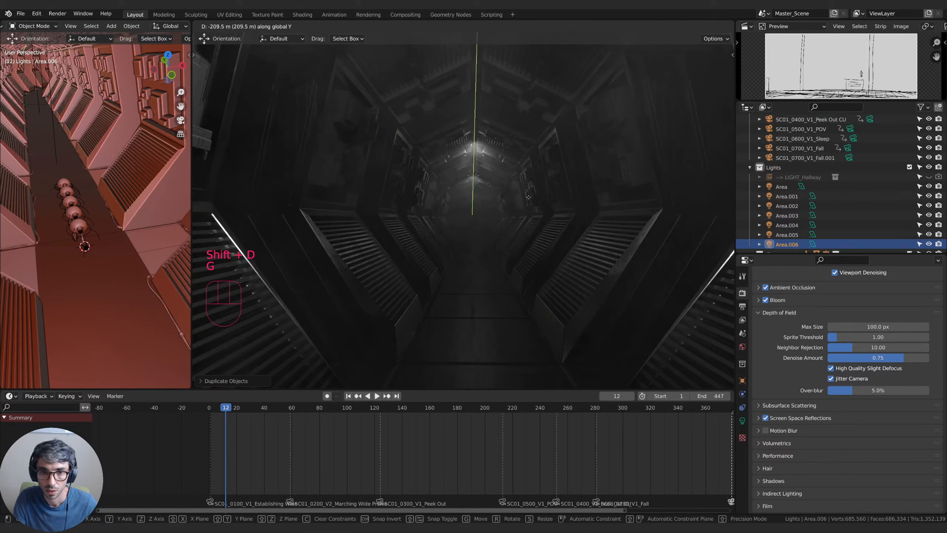
left_click(529, 206)
key("g")
key("x")
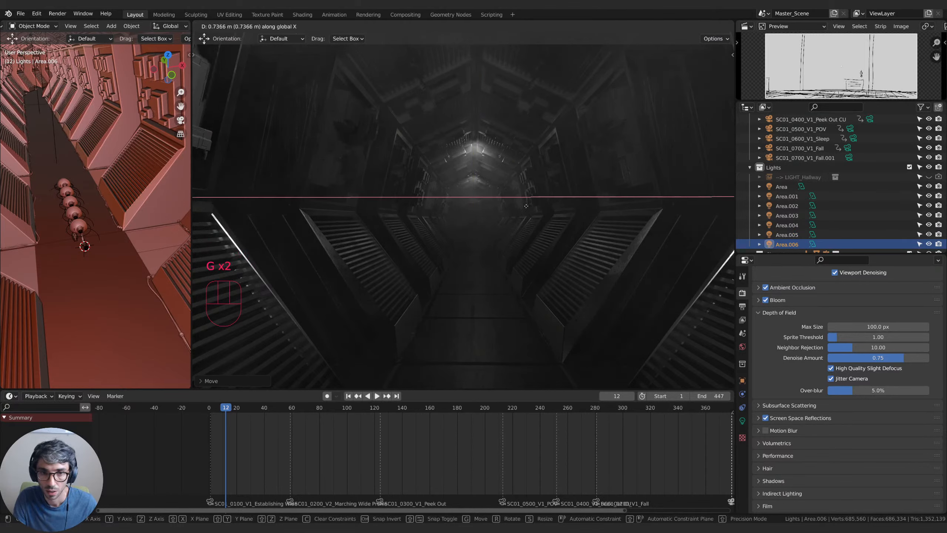
left_click(518, 207)
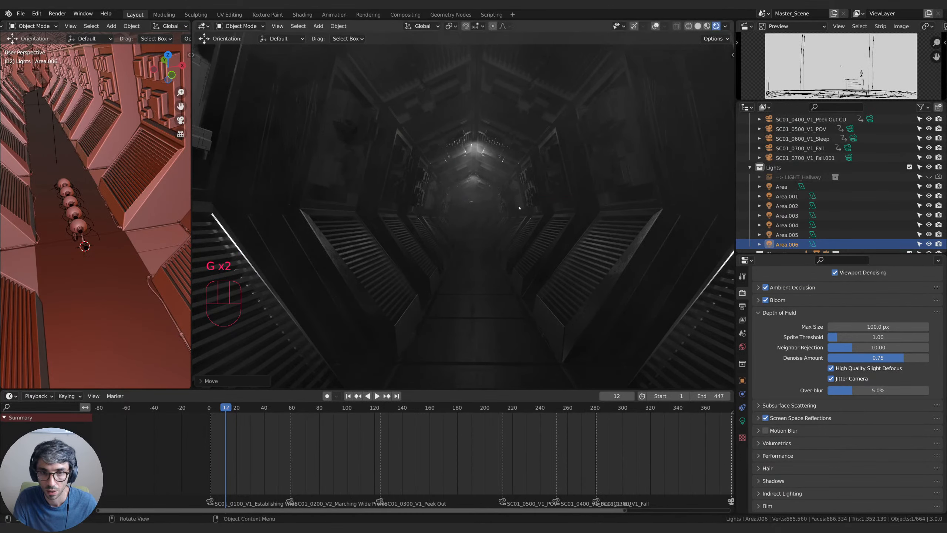
Select the Hallway.005 geometry in the rendered view and lower it along Z.
middle_click_drag(524, 257, 536, 276)
left_click(520, 257)
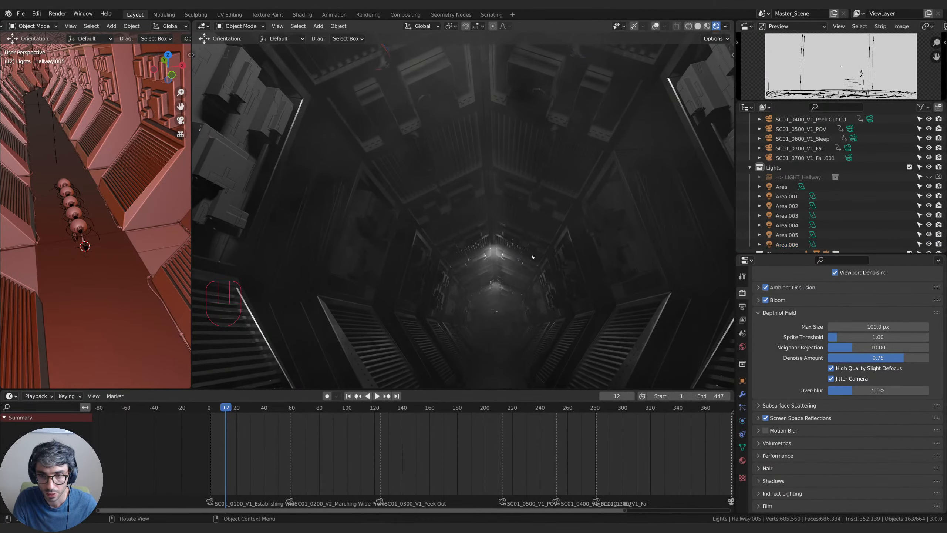
key("g")
key("z")
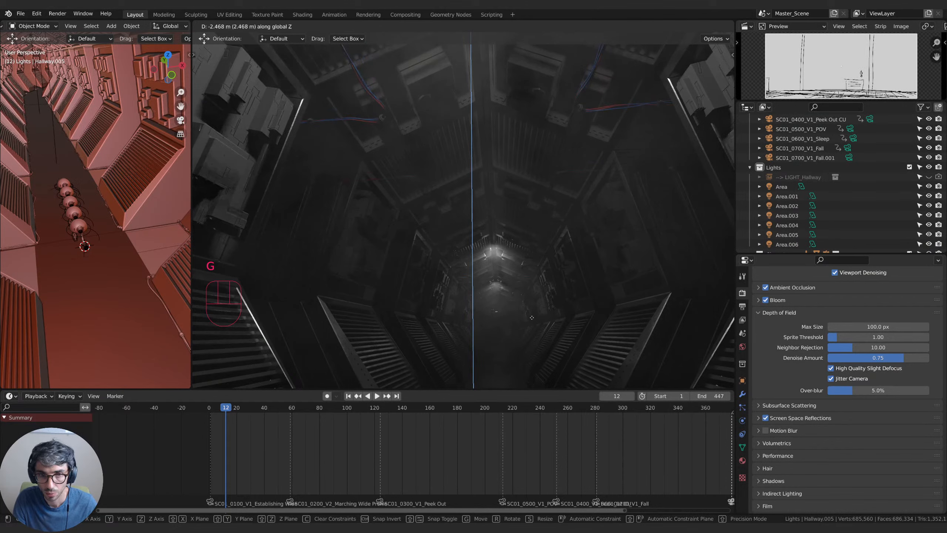
left_click(533, 283)
middle_click_drag(534, 283, 537, 303)
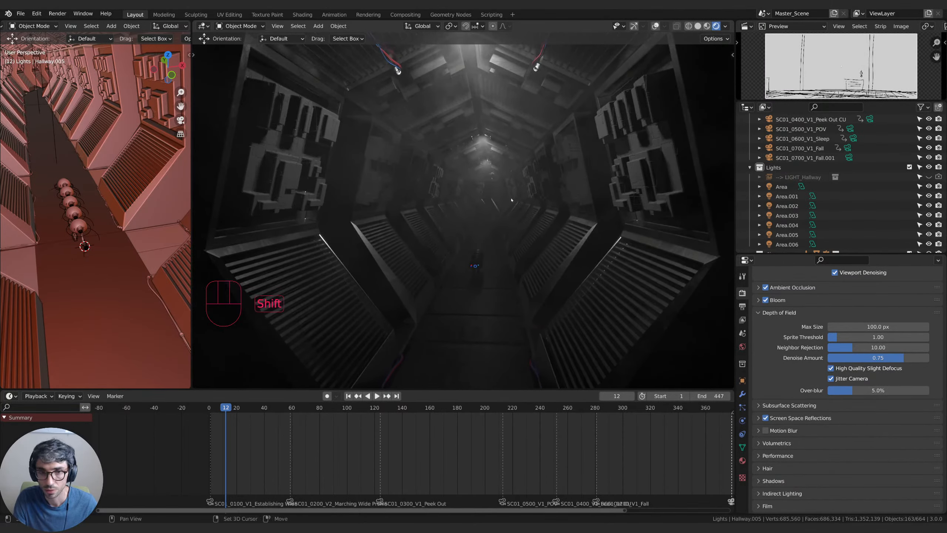
middle_click_drag(511, 201, 528, 249)
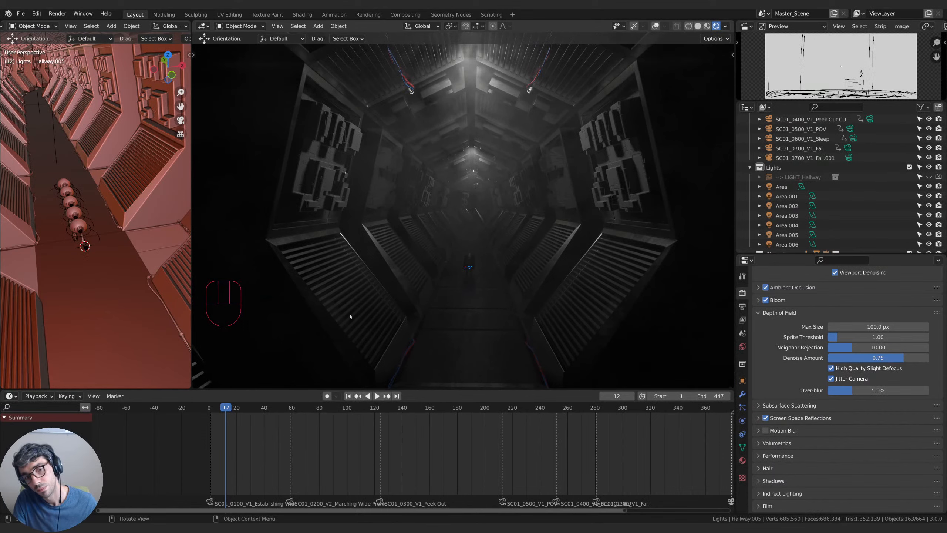
Add a point light near the hallway floor by the characters and set its power to 268.7 W.
key("shift+a")
mouse_move(540, 206)
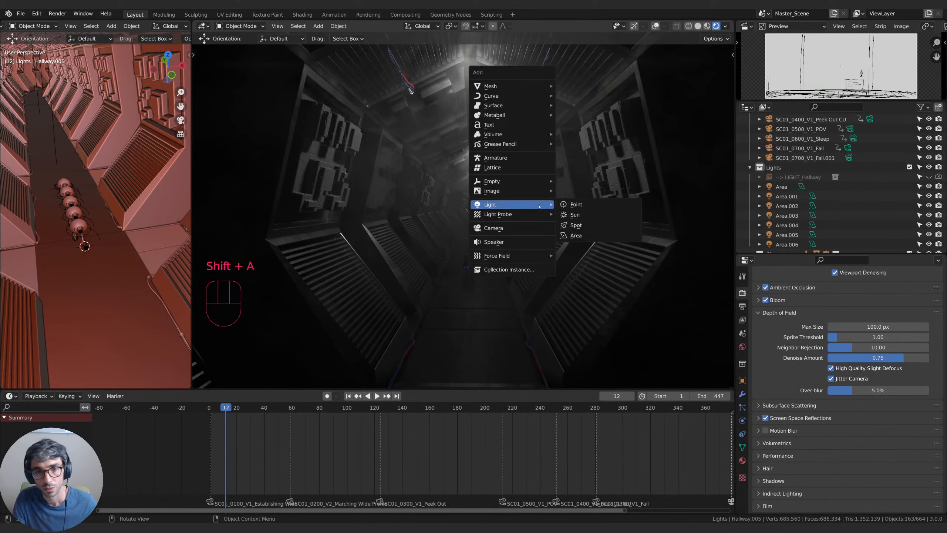
left_click(585, 205)
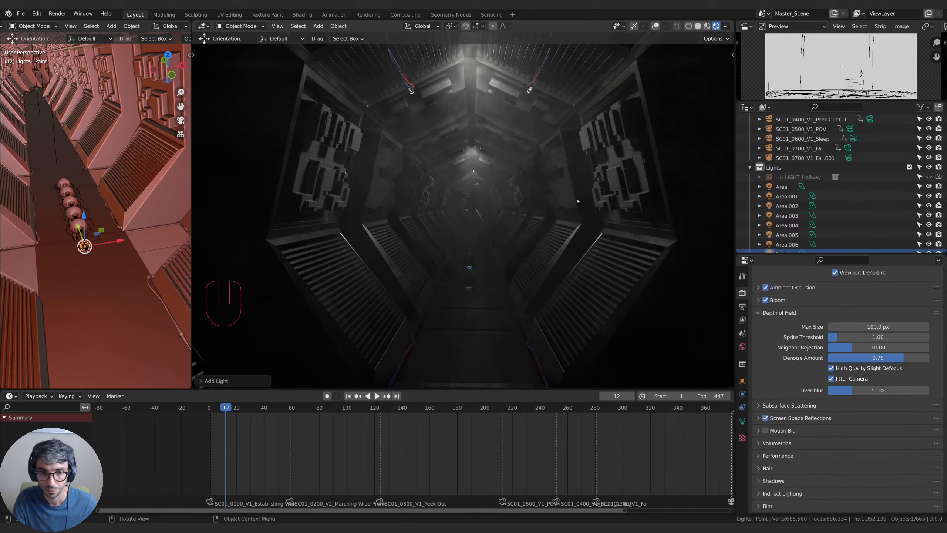
key("g")
left_click(823, 330)
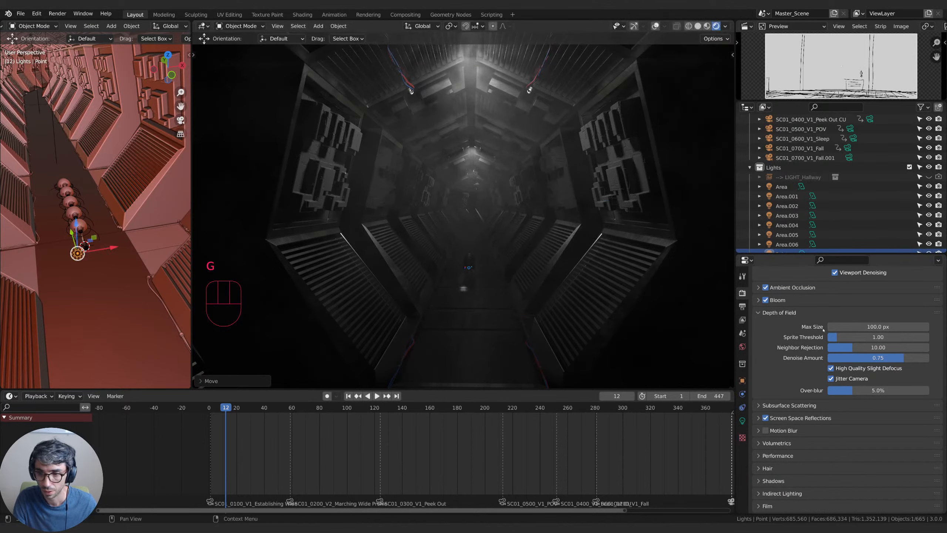
left_click_drag(830, 326, 875, 327)
key("ctrl+z")
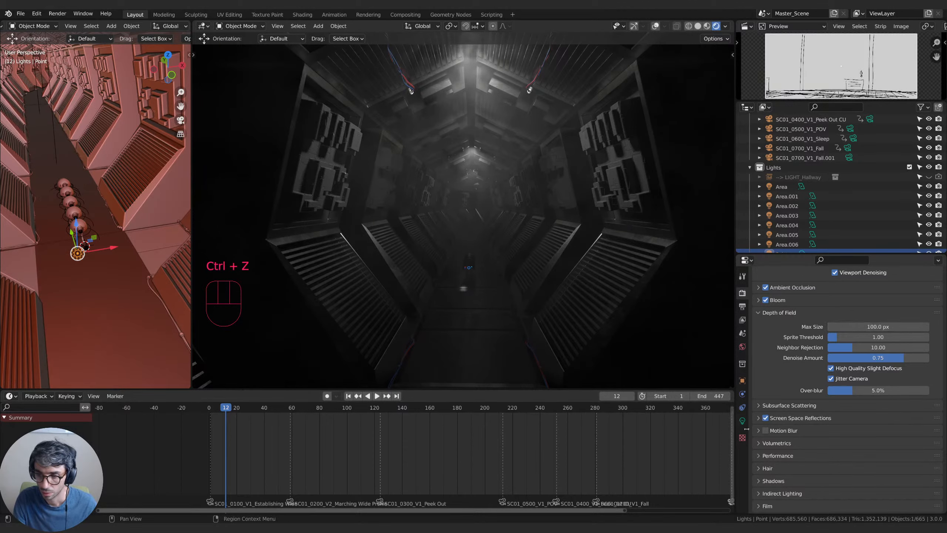
left_click_drag(869, 354, 914, 354)
Move the point light to the left wall's slatted panel, shifting it along negative Y and raising it along Z.
key("g")
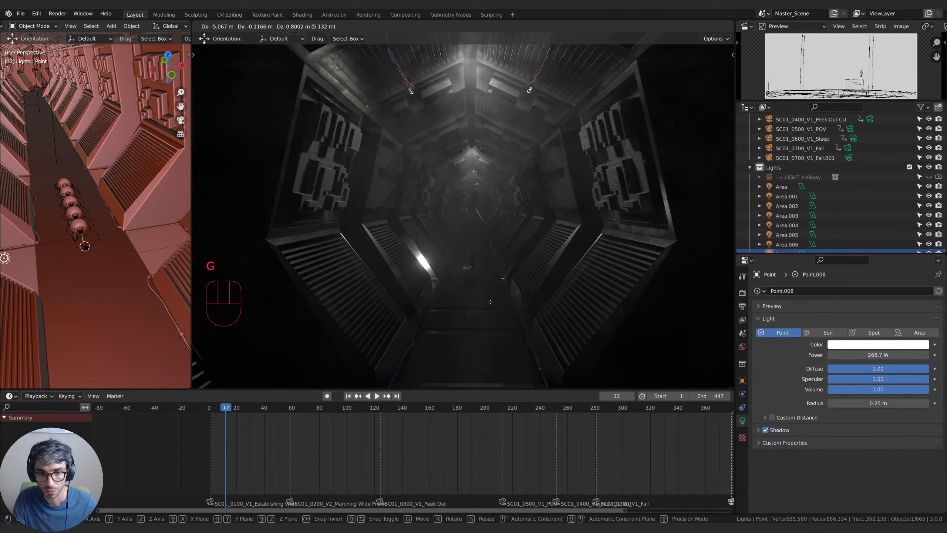
key("g")
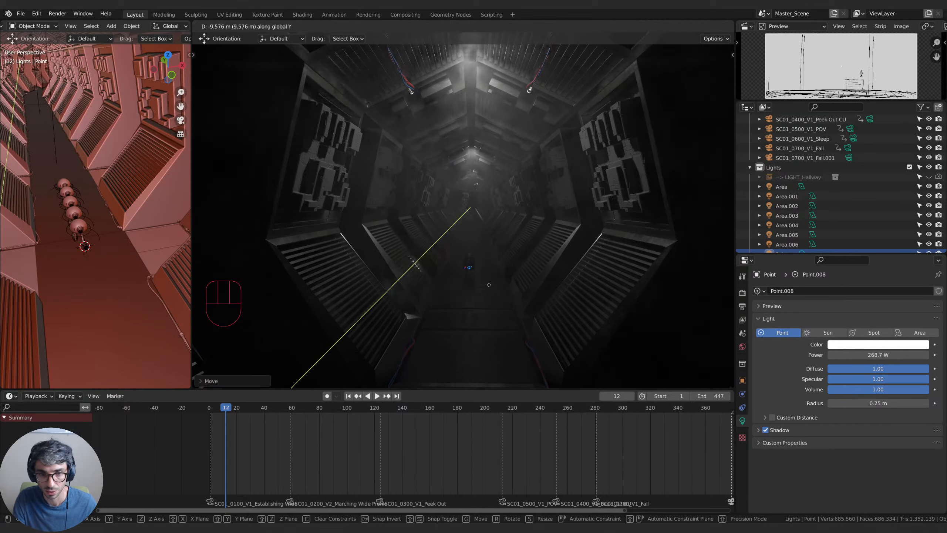
left_click(446, 311)
key("g")
key("z")
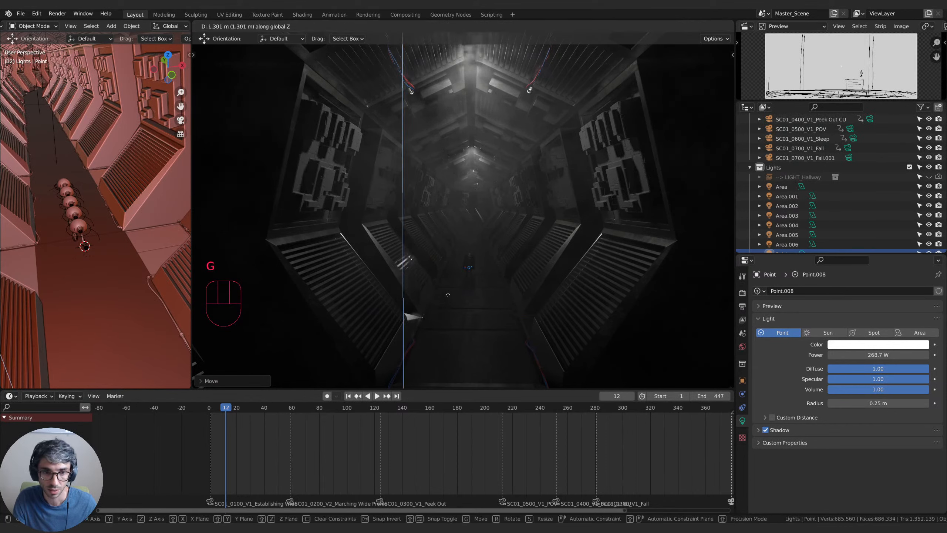
left_click(449, 291)
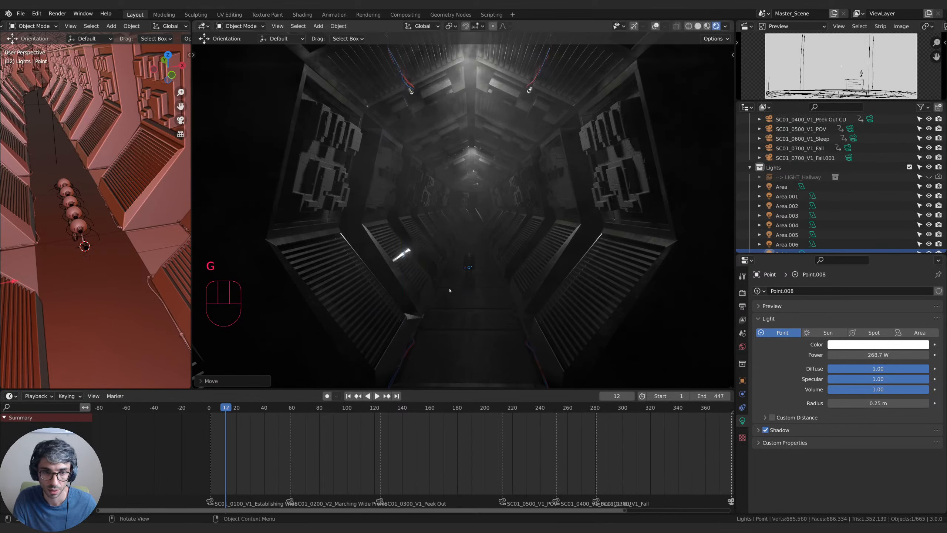
Fine-tune the point light's position and height against the slats of the left wall.
key("g")
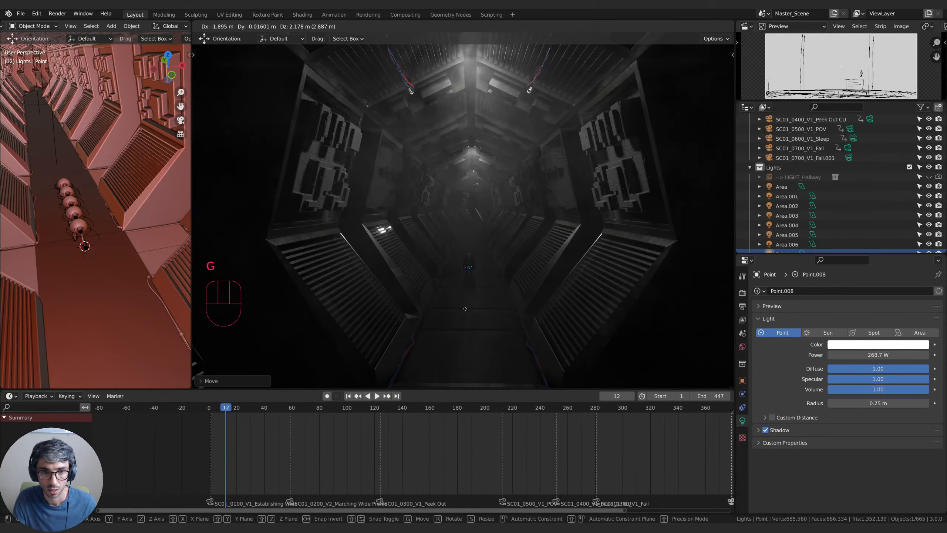
left_click(495, 357)
middle_click_drag(454, 323, 417, 332)
middle_click_drag(480, 353, 419, 317)
key("g")
key("z")
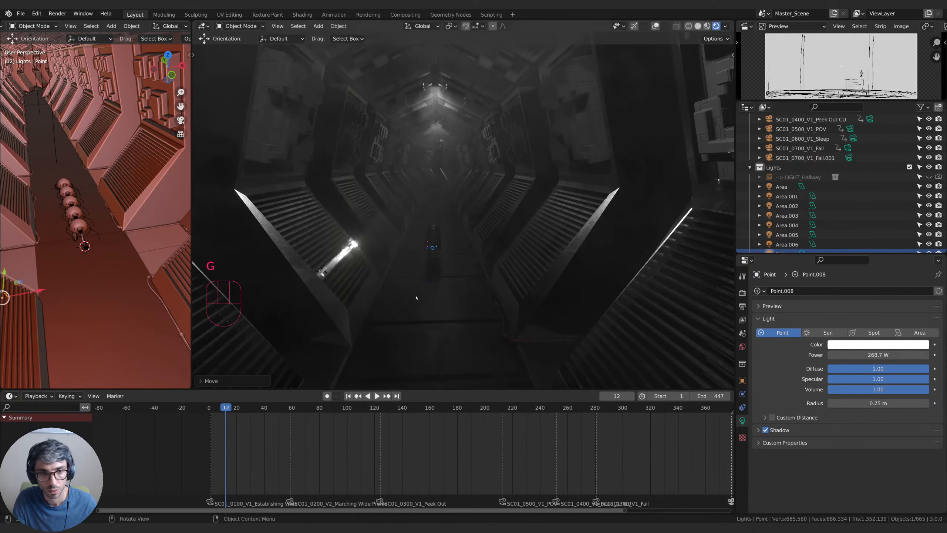
Move the point light about 12 m along X to the opposite wall's slatted panel and adjust its height.
key("g")
key("x")
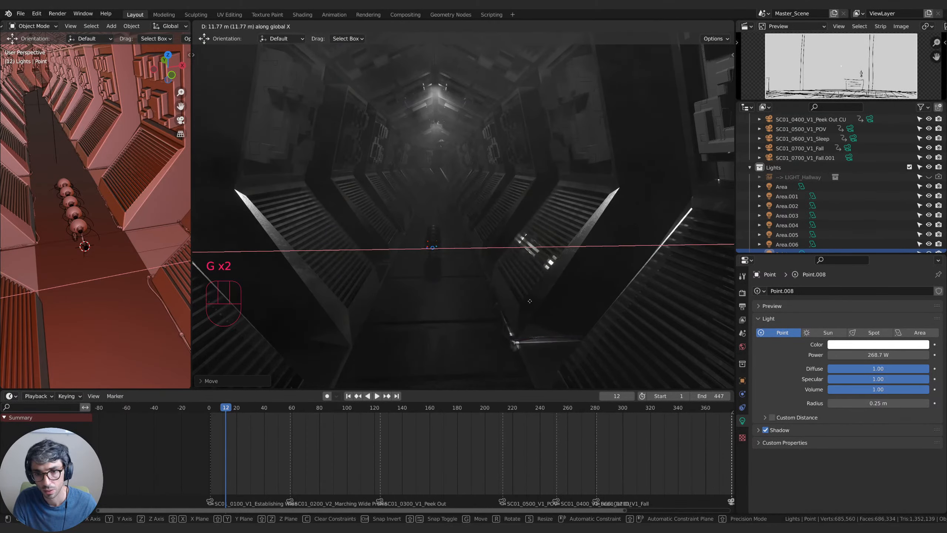
left_click(532, 308)
middle_click_drag(533, 309, 461, 322)
key("g")
key("z")
left_click(488, 324)
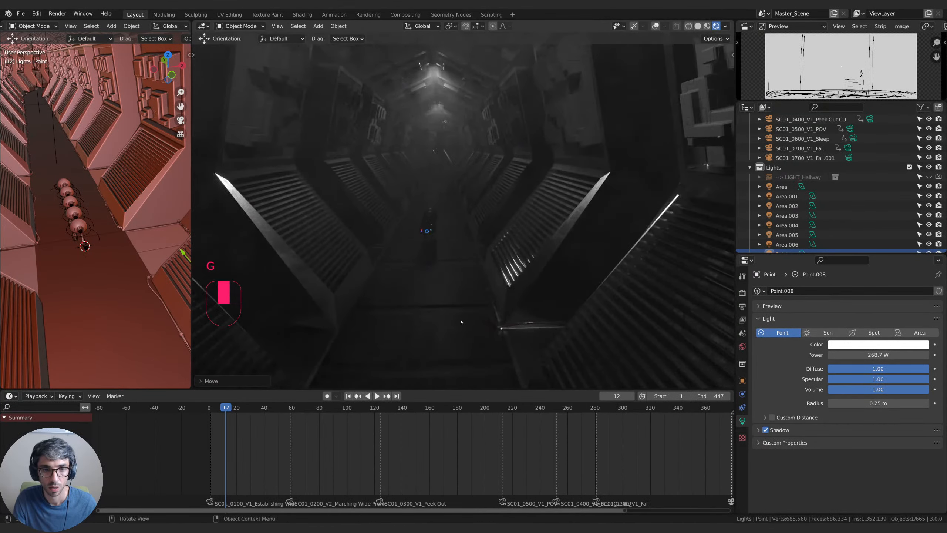
middle_click_drag(547, 335, 625, 268)
Make the point light red-orange, nudge it at the right wall, and set its power to 631.8 W and radius to 1.13 m.
left_click(857, 346)
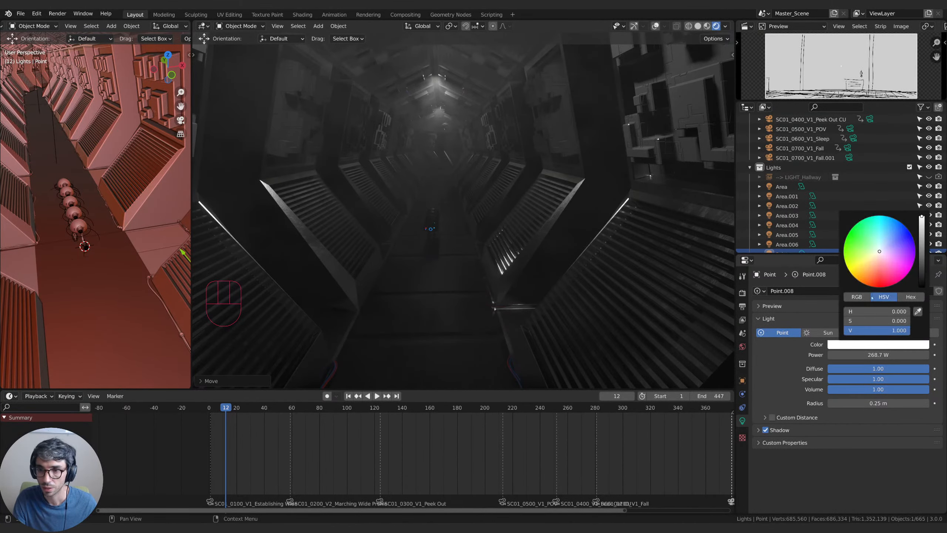
left_click(877, 283)
mouse_move(508, 336)
middle_mouse_down()
mouse_move(505, 310)
mouse_move(502, 325)
middle_mouse_up()
key("g")
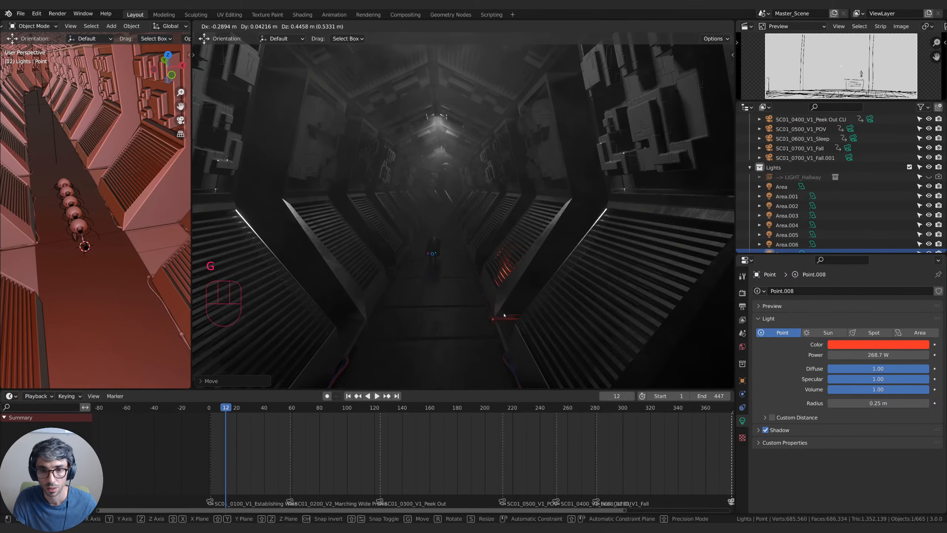
left_click(504, 316)
left_click_drag(865, 355, 880, 355)
mouse_move(879, 403)
left_mouse_down()
mouse_move(895, 402)
mouse_move(876, 403)
left_mouse_up()
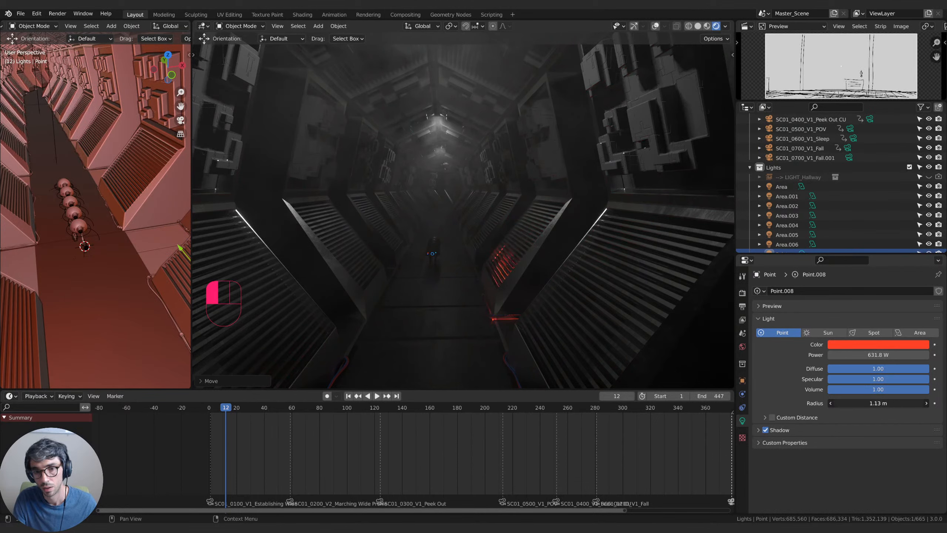
Reposition the red point light at the right wall, centring it along Y on the slatted panel.
key("g")
key("g")
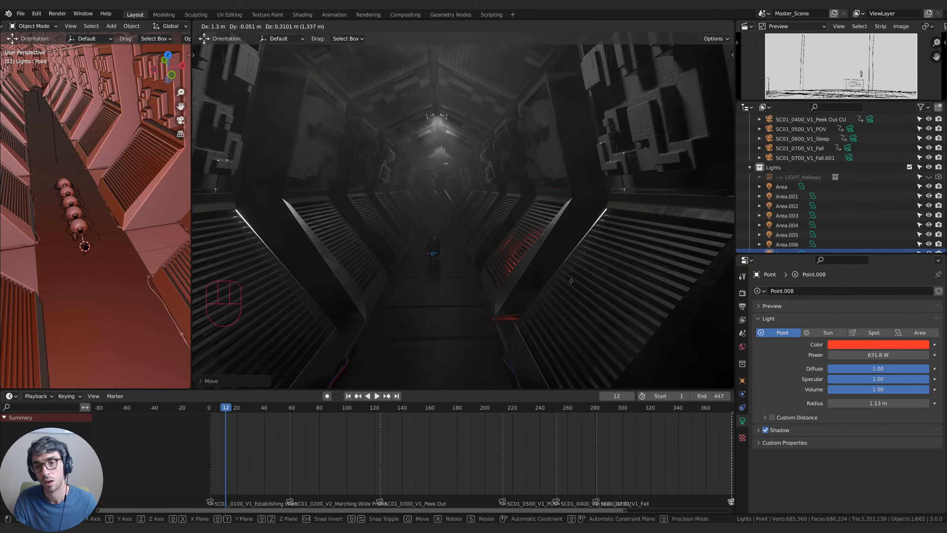
left_click(540, 286)
middle_click_drag(539, 285, 658, 306)
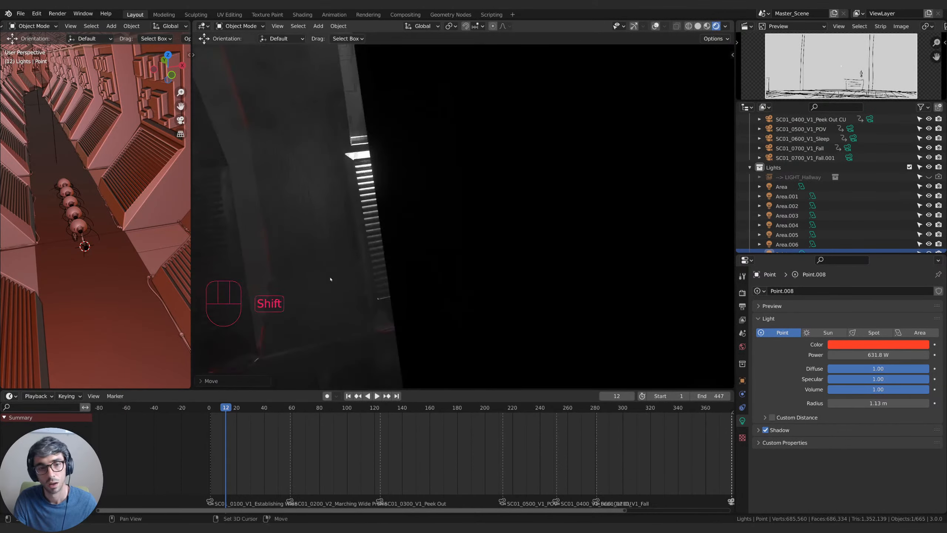
middle_click_drag(330, 279, 381, 275, "shift")
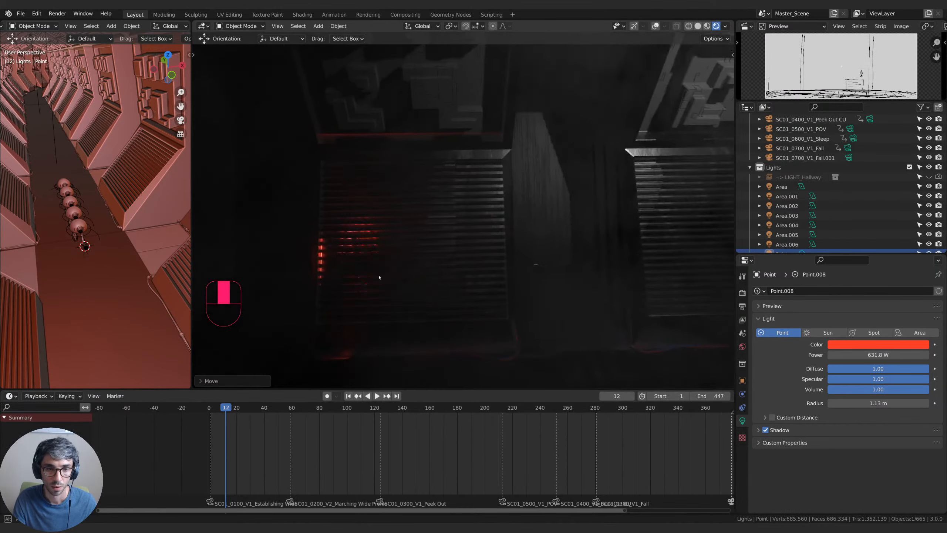
key("g")
key("y")
left_click(428, 276)
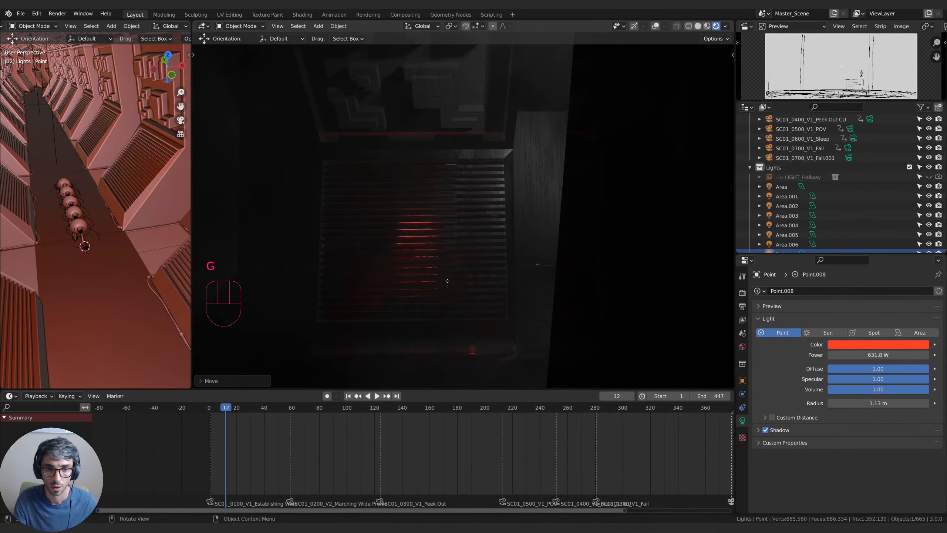
Reposition the red point light along X until it sits just behind the slats of the right wall's panel.
key("g")
key("x")
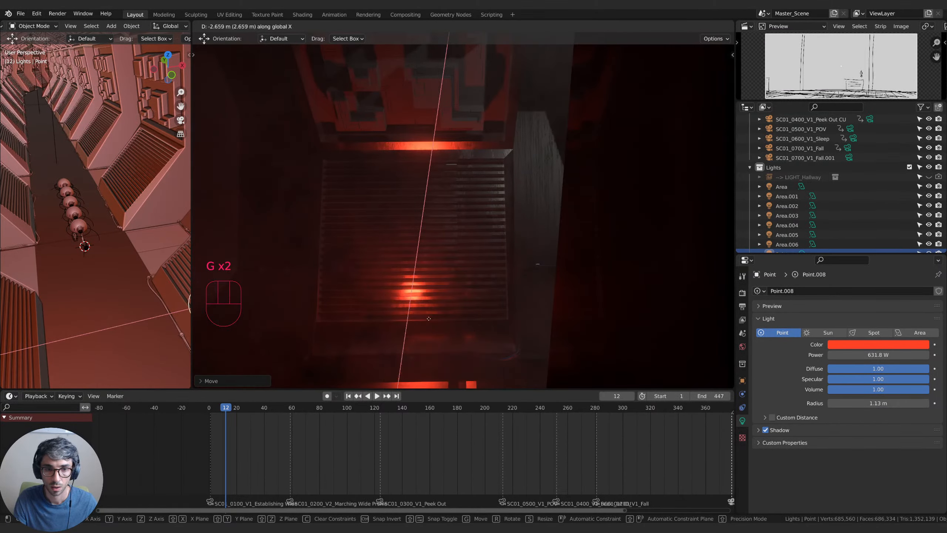
left_click(429, 309)
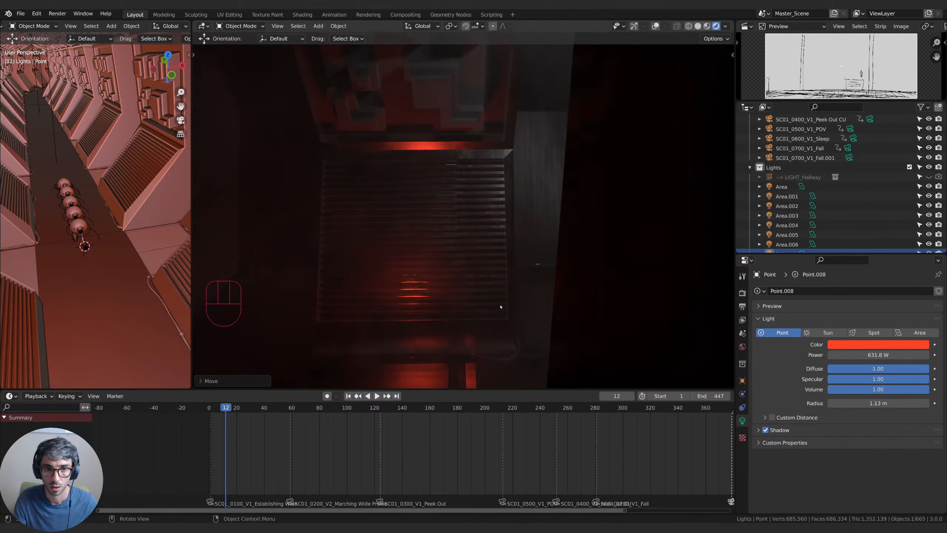
middle_click_drag(429, 308, 496, 309)
key("g")
key("x")
left_click(498, 315)
key("g")
key("x")
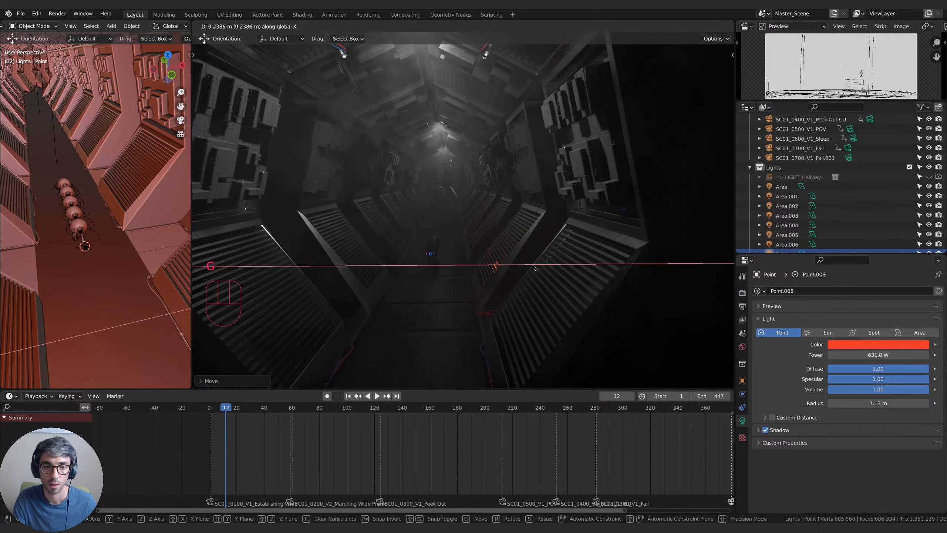
left_click(541, 271)
middle_click_drag(541, 270, 531, 268)
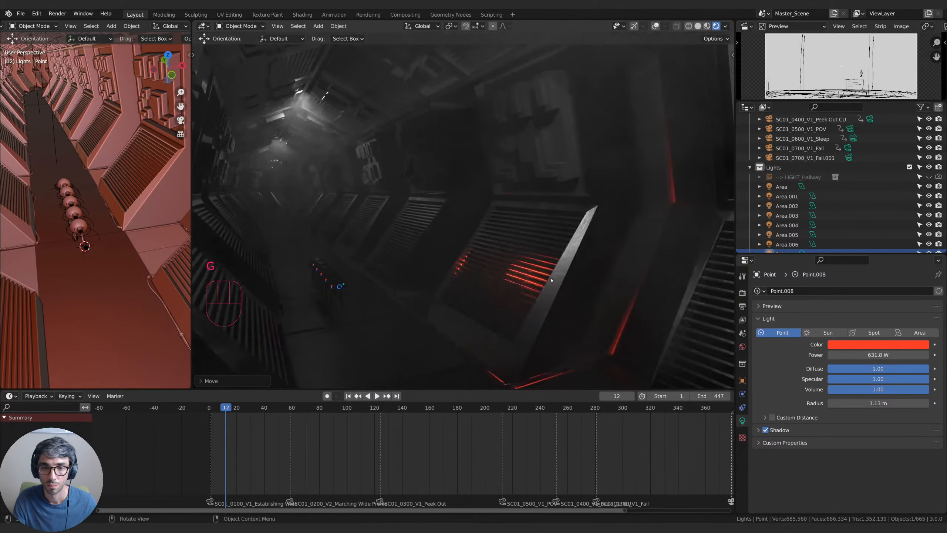
Change the red point light to an area light and rotate it about 150° around the global Y axis.
left_click(918, 333)
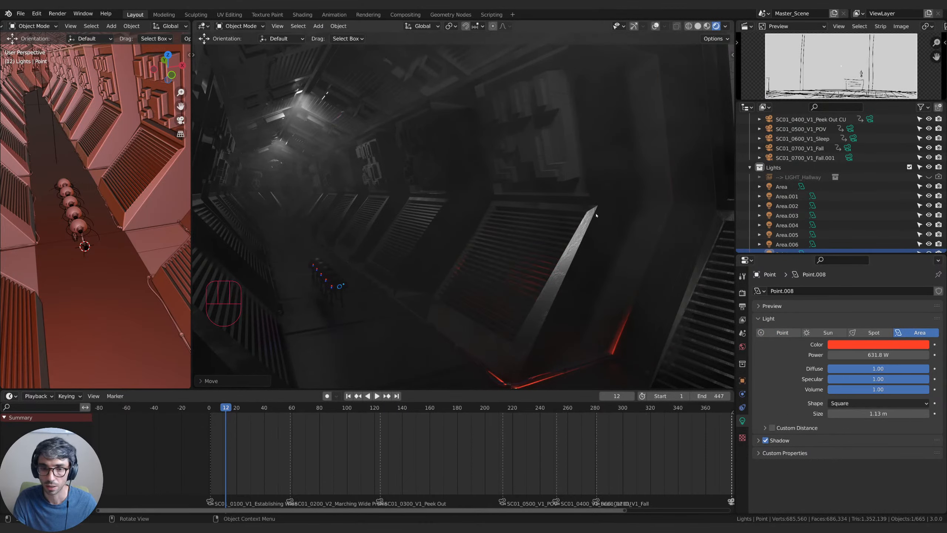
key("r")
key("y")
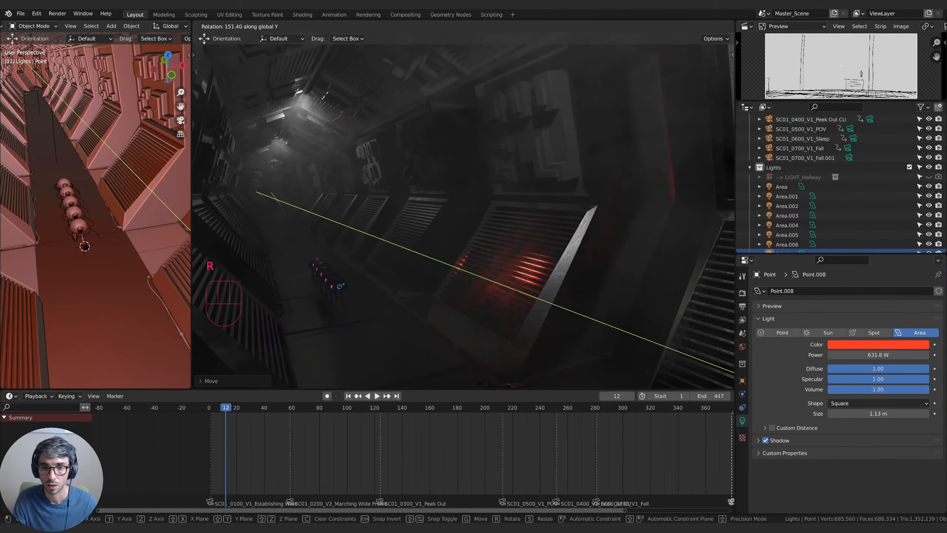
left_click(501, 378)
Set the red area light's power to 1156.4 W.
middle_click_drag(636, 304, 613, 300)
scroll(613, 300, "down", 3)
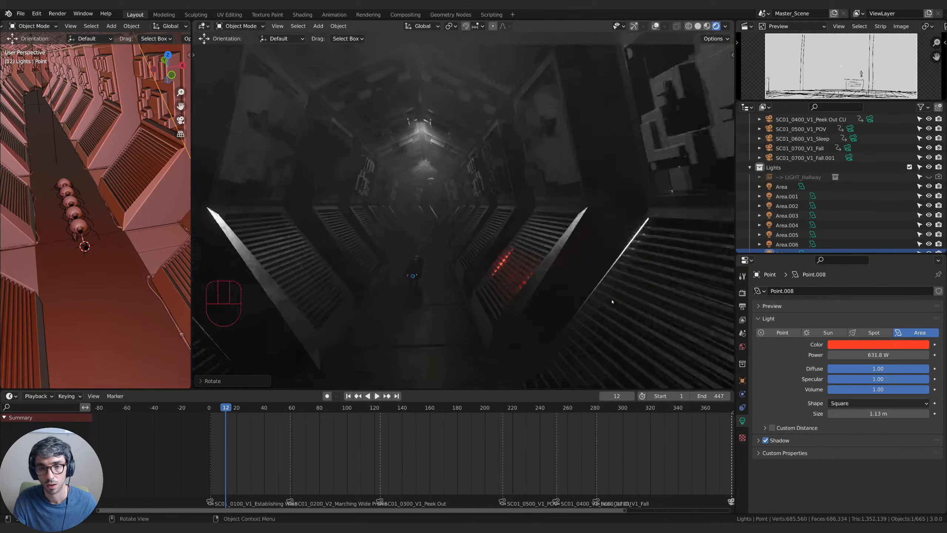
left_click_drag(872, 355, 877, 355)
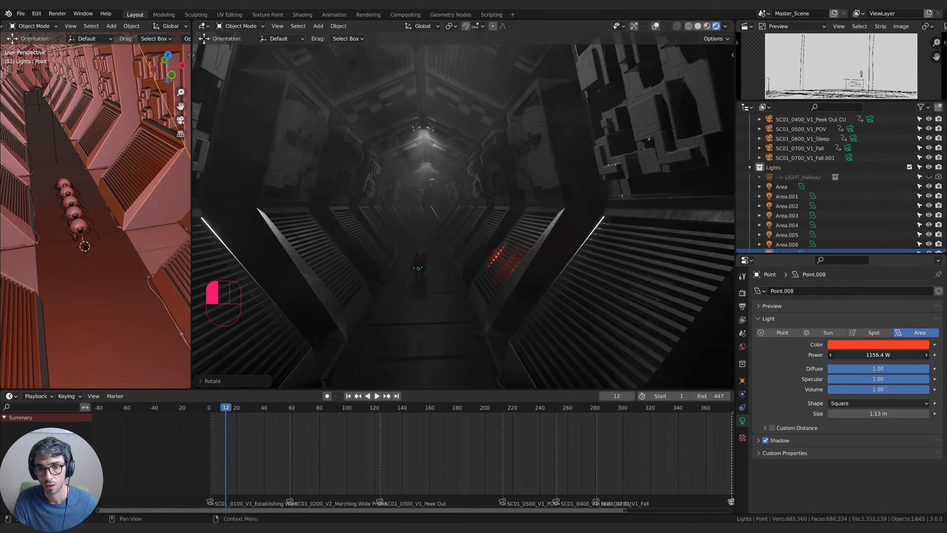
middle_click_drag(491, 286, 526, 277)
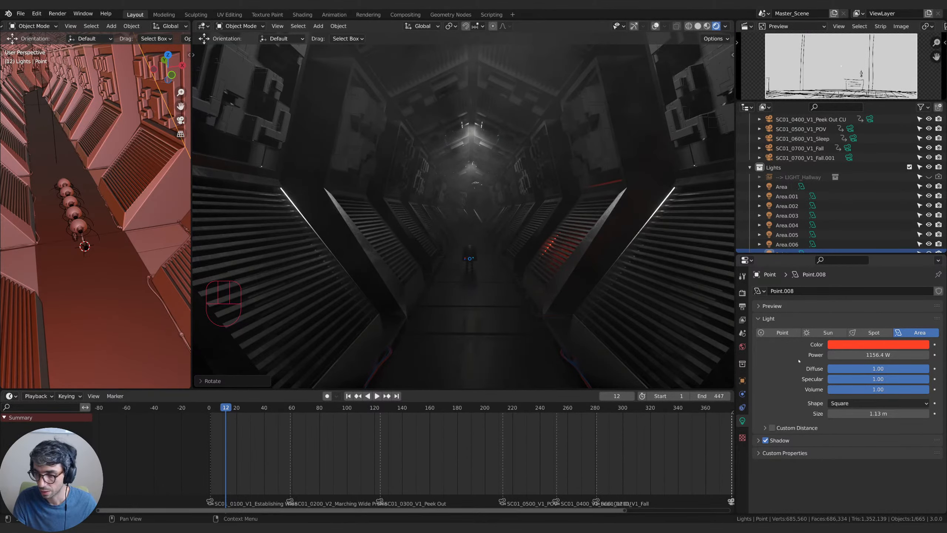
Toggle Volumetric Shadows on and off in the Eevee volumetrics settings to compare the hallway fog, leaving the option off.
left_click(742, 293)
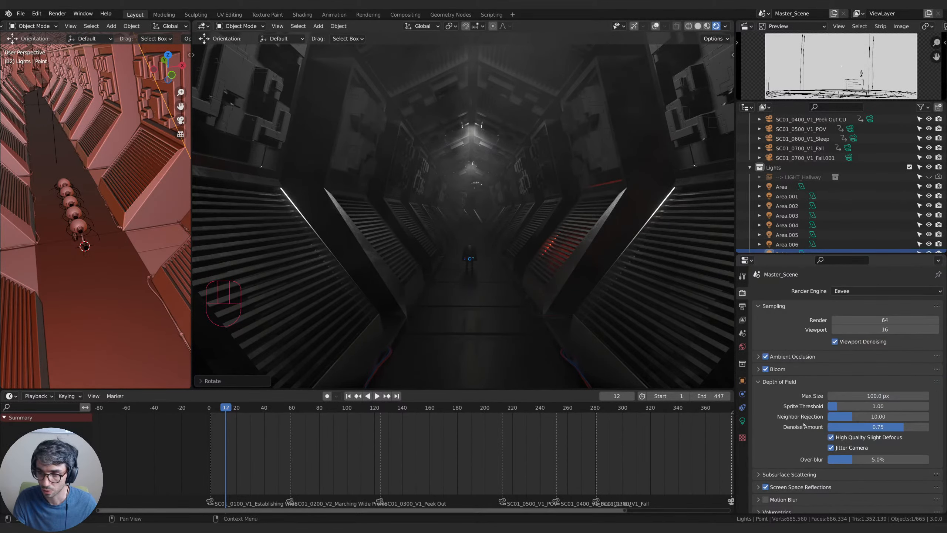
scroll(804, 425, "down", 3)
left_click(776, 462)
scroll(783, 459, "down", 4)
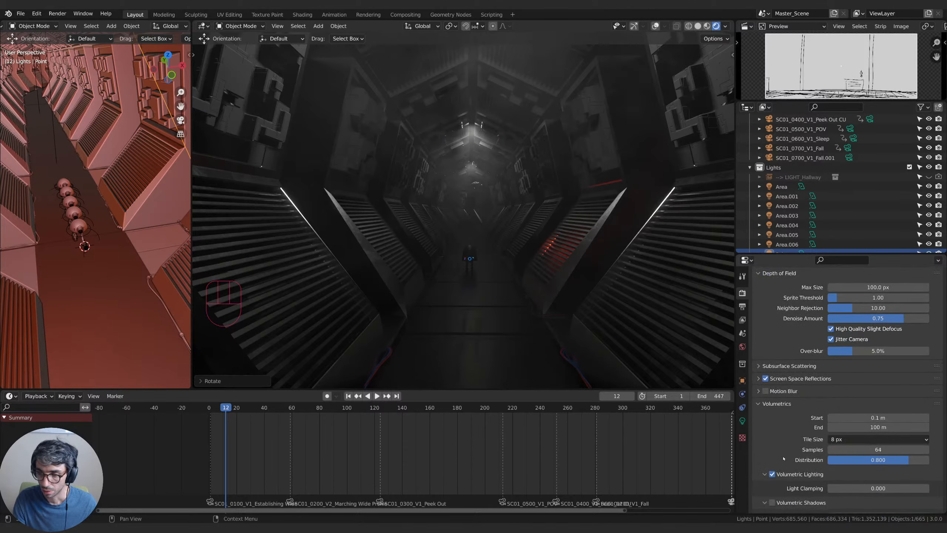
scroll(784, 458, "down", 2)
left_click(771, 472)
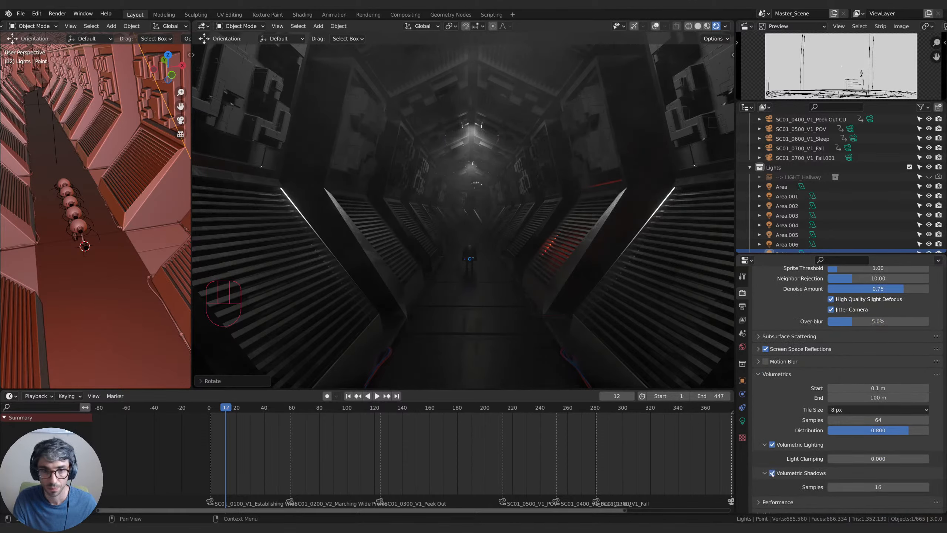
left_click(771, 473)
left_click(772, 473)
left_click(772, 473)
left_click(771, 473)
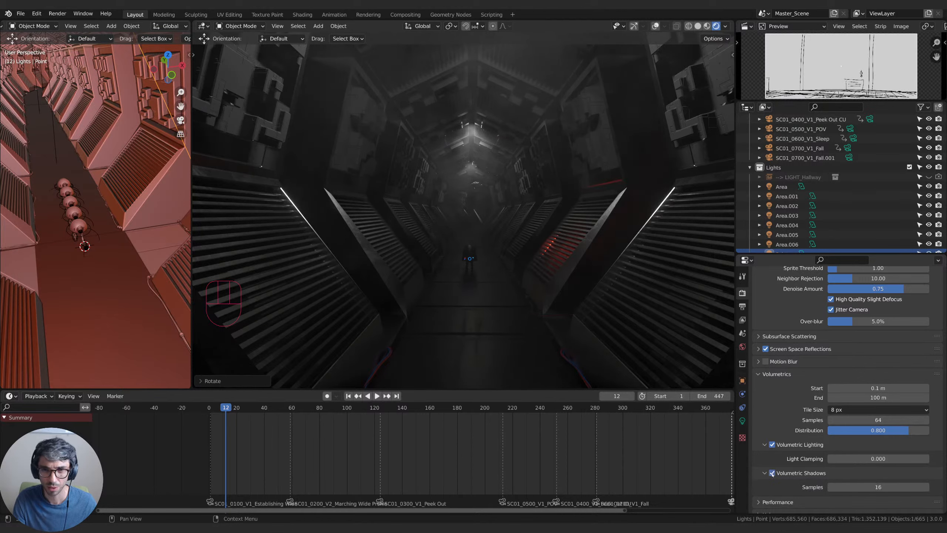
left_click(772, 473)
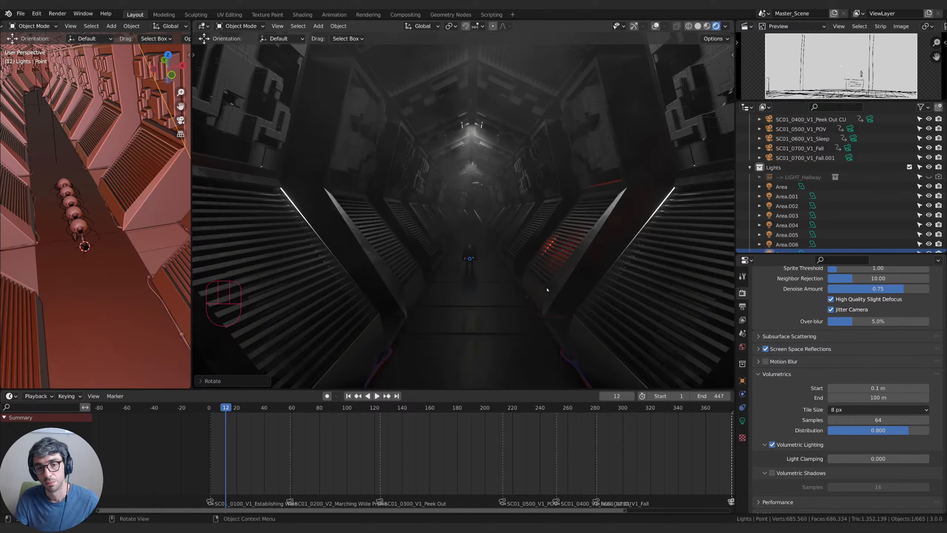
Show the overlays in the rendered viewport so the light objects can be seen.
middle_click_drag(547, 290, 572, 269)
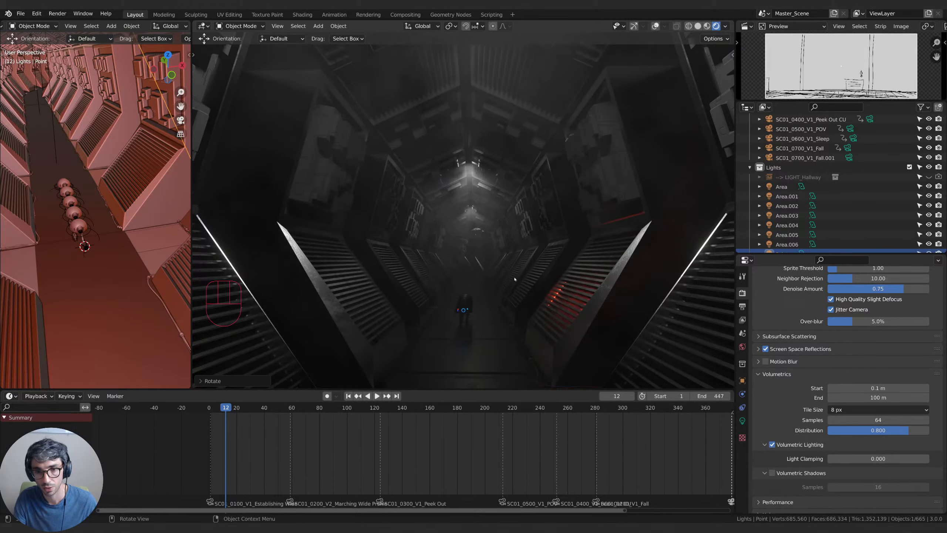
middle_click_drag(495, 272, 530, 272)
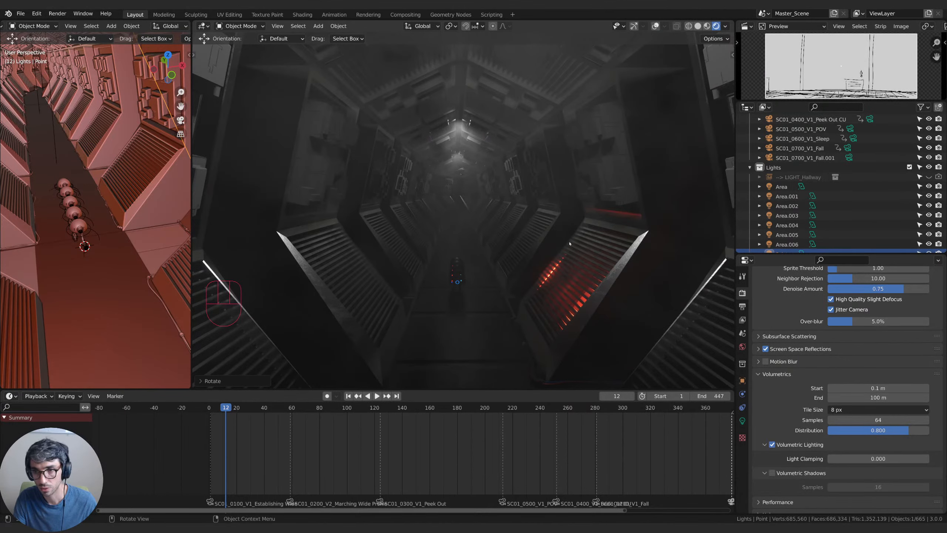
left_click(655, 26)
key("s")
key("y")
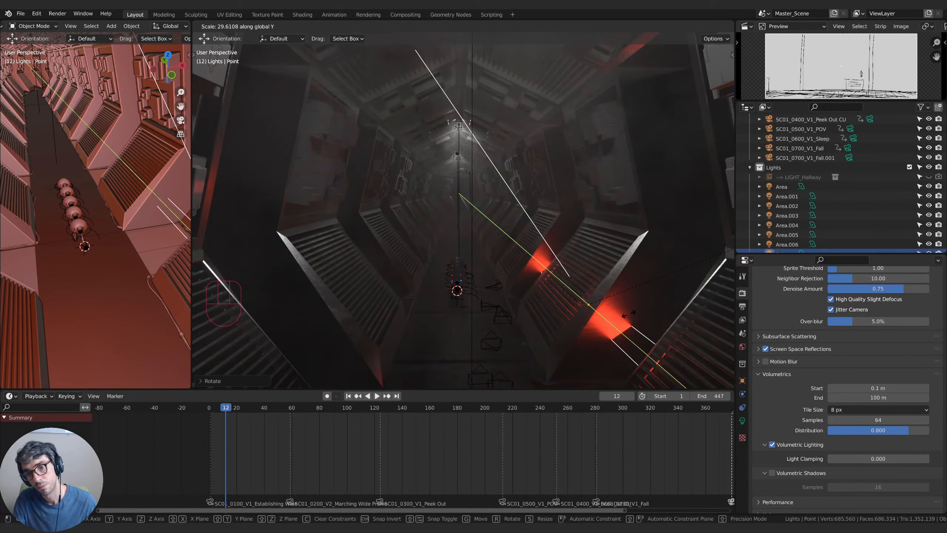
key("Escape")
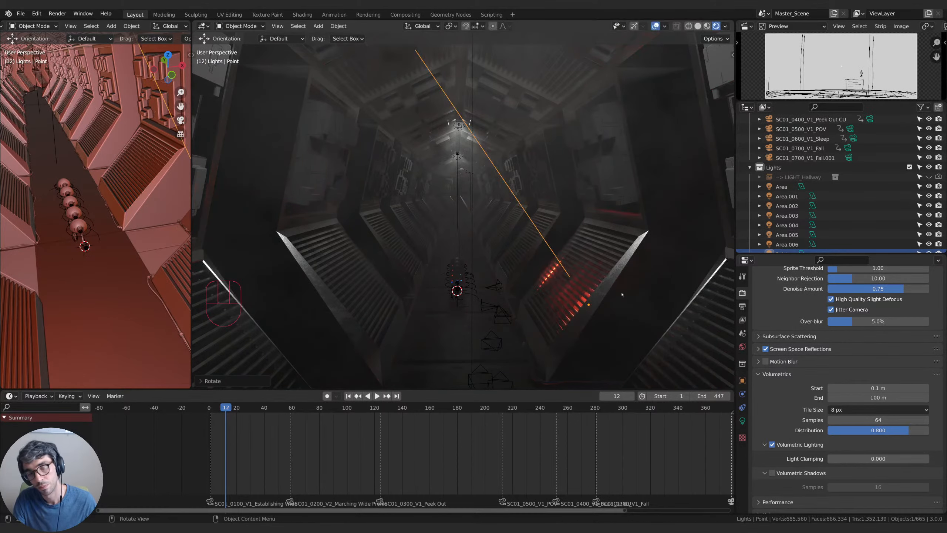
Duplicate the red area light twice in succession, moving each copy along Y to slatted panels farther down the right wall.
mouse_move(622, 295)
middle_mouse_down()
mouse_move(604, 294)
mouse_move(619, 290)
middle_mouse_up()
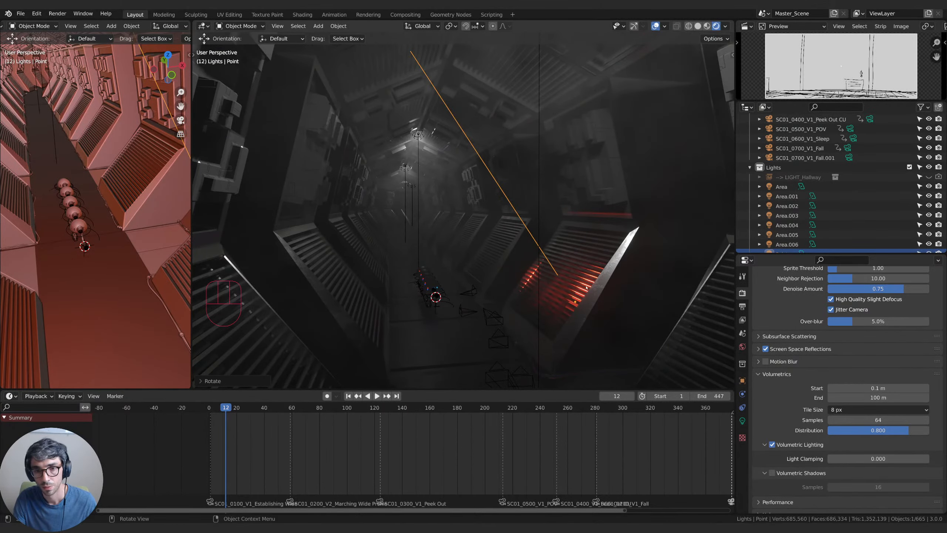
key("shift+d")
key("g")
key("y")
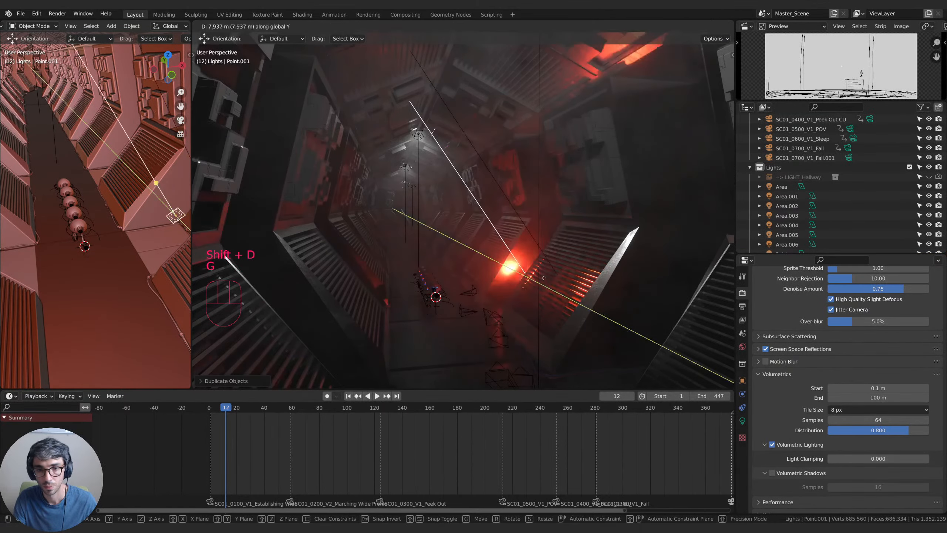
left_click(527, 276)
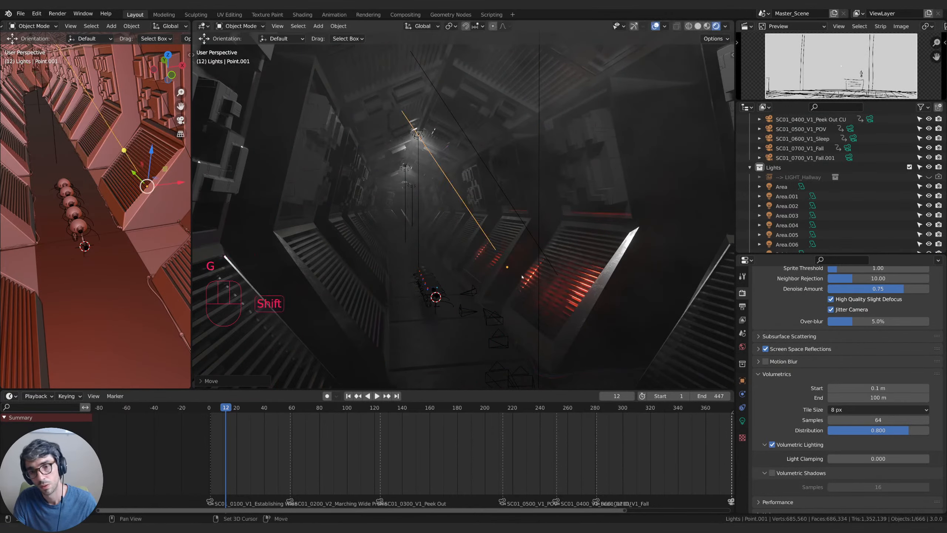
key("shift+d")
right_click(527, 276)
key("g")
key("y")
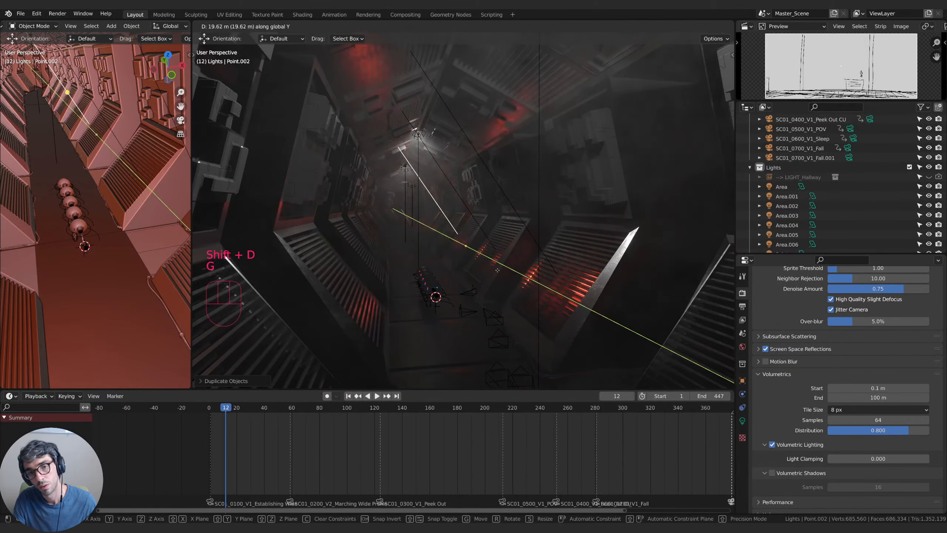
left_click(498, 270)
Add two more copies of the farthest red light, each moved along Y to extend the row down the right wall.
key("shift+d")
right_click(510, 273)
key("g")
key("y")
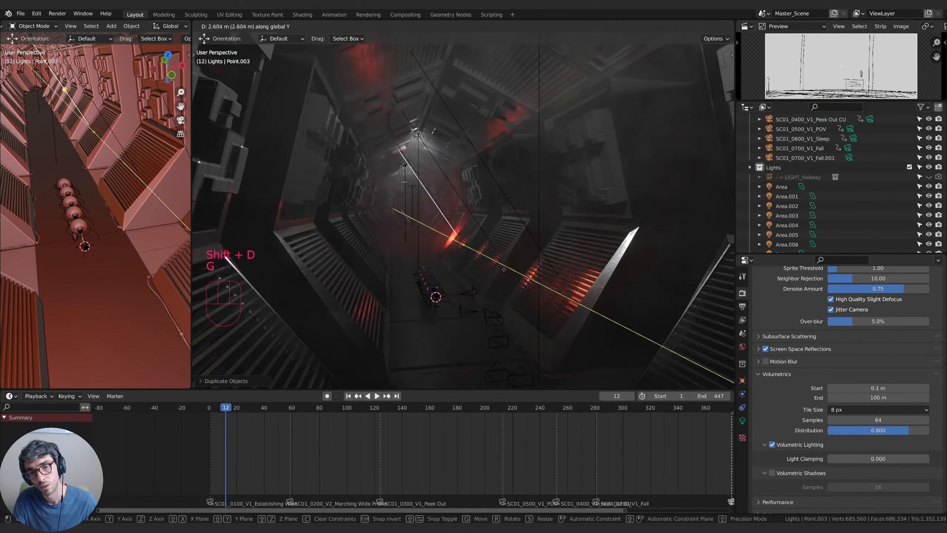
left_click(493, 267)
key("shift+d")
right_click(491, 266)
key("g")
key("y")
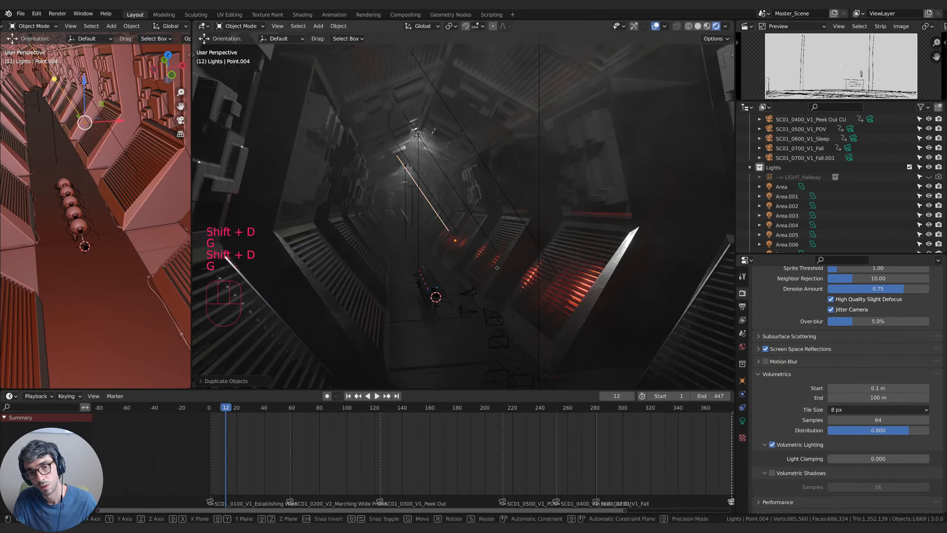
left_click(482, 262)
Duplicate all five red lights of the right wall and move the copies along X behind the left wall's slatted panels.
middle_click_drag(482, 262, 536, 277)
scroll(774, 225, "down", 4)
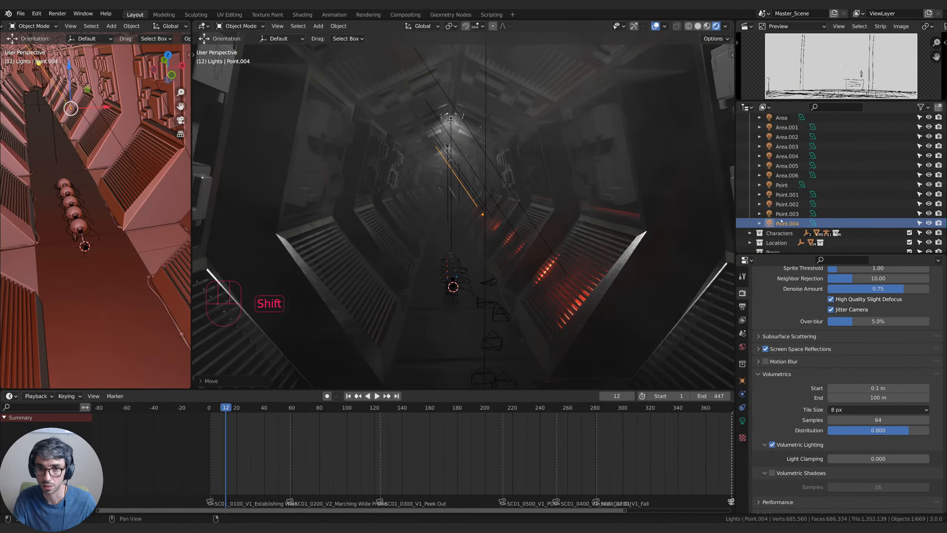
left_click(782, 214, "shift")
left_click(784, 205, "shift")
left_click(784, 197, "shift")
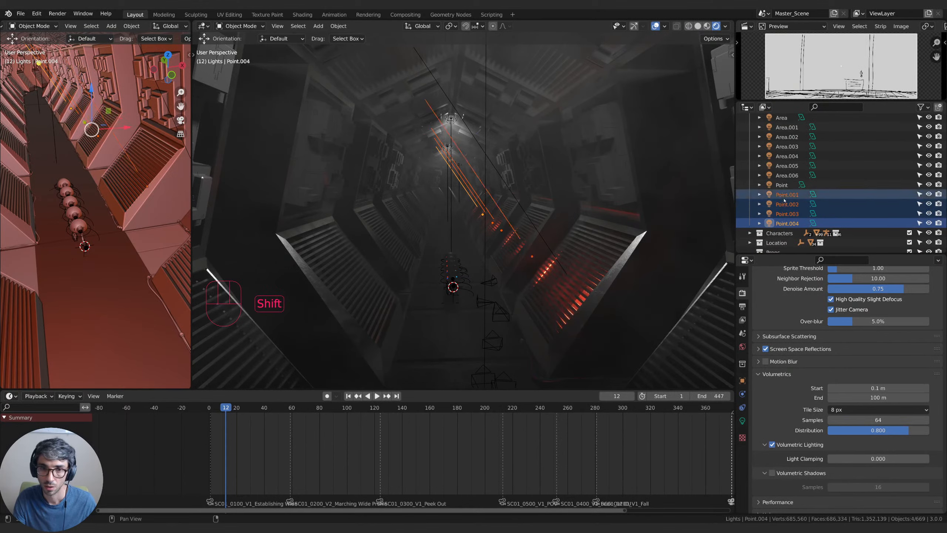
left_click(782, 185, "shift")
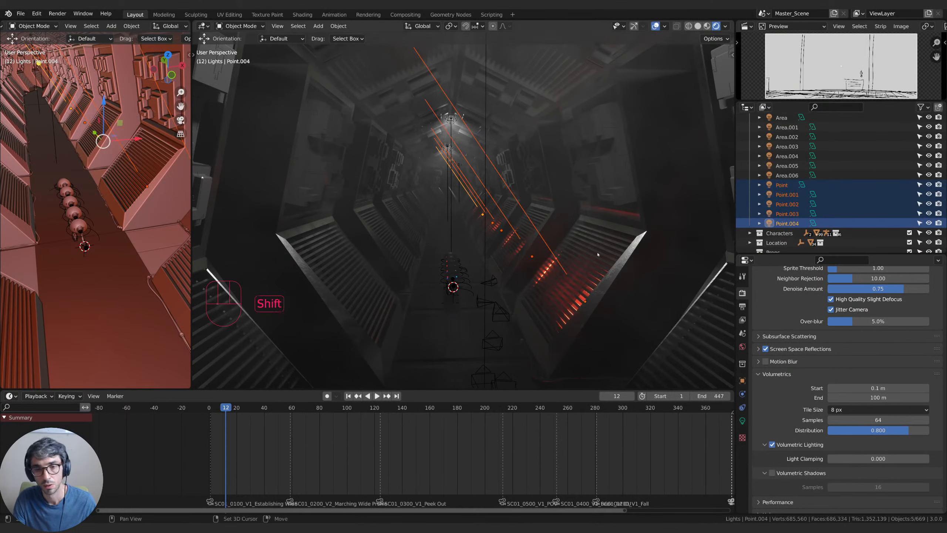
key("shift+d")
key("g")
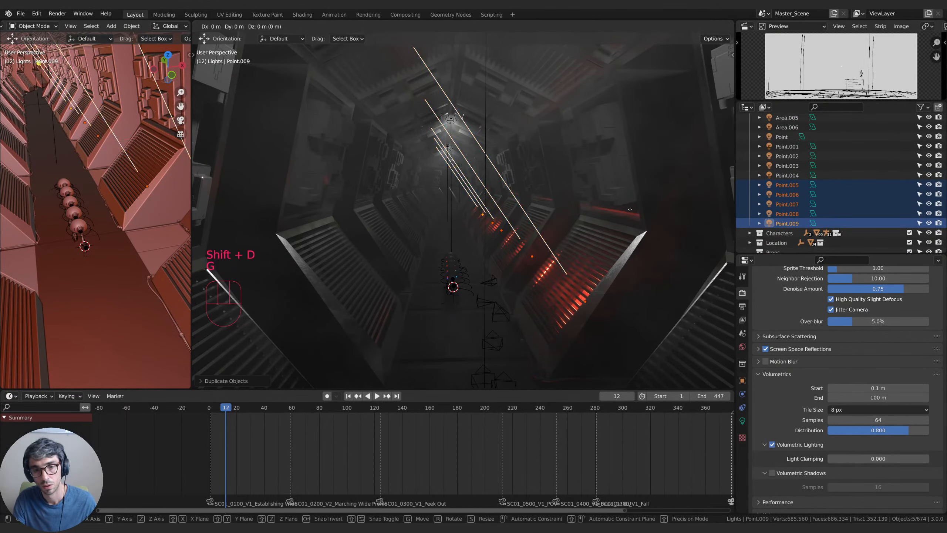
key("y")
right_click(600, 210)
key("g")
key("x")
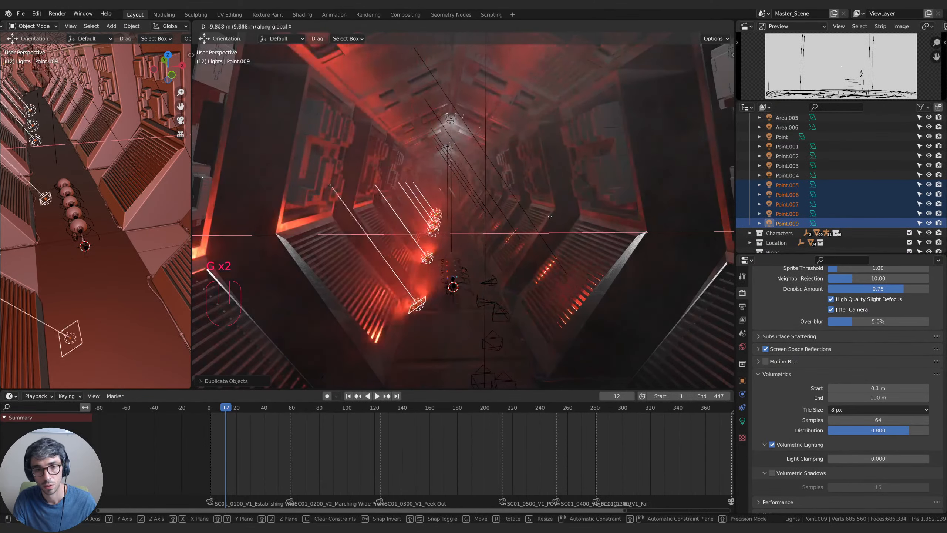
left_click(523, 220)
Rotate the five left-wall red lights about 61° around the global Y axis to mirror the right-wall row.
key("r")
key("y")
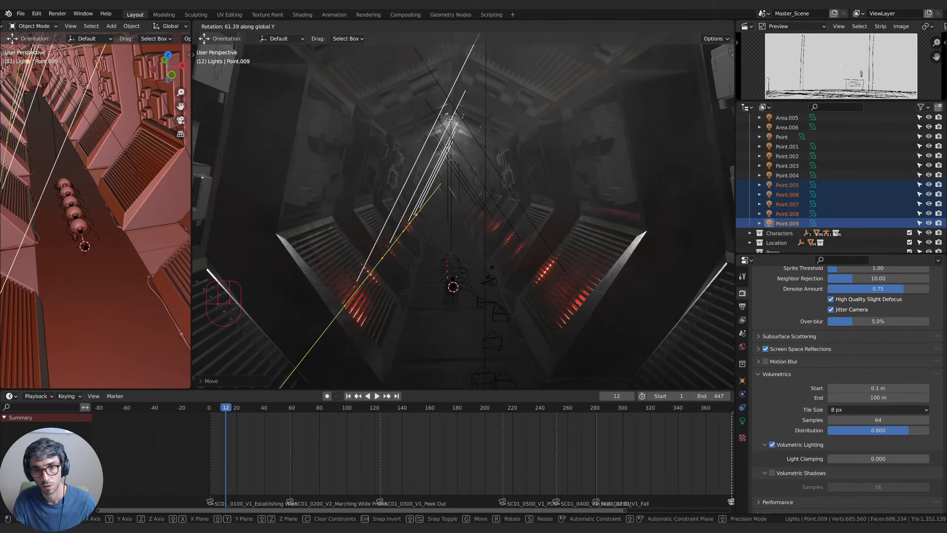
left_click(548, 273)
Duplicate the nine red lights behind both walls' slatted panels and move the copies about 9 m in negative Y.
middle_click_drag(548, 272, 306, 261)
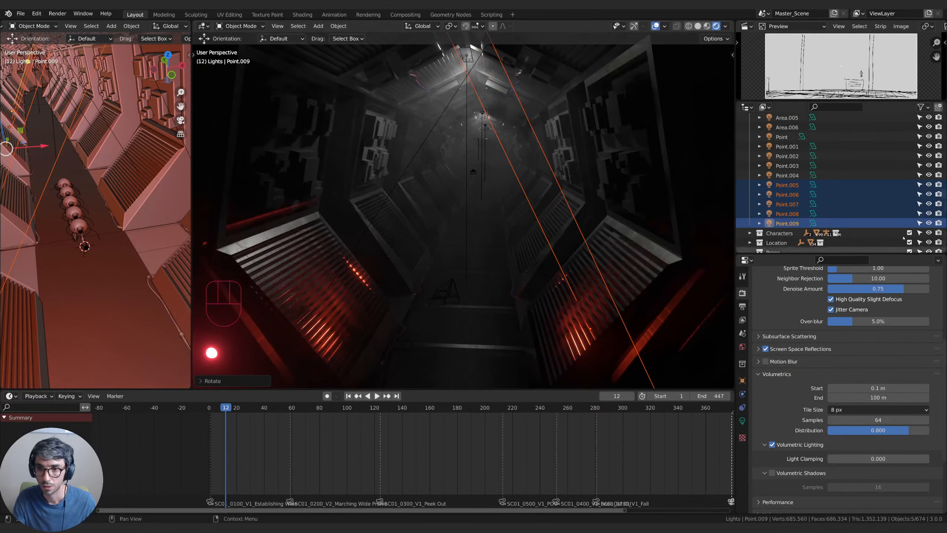
left_click(787, 223)
left_click(787, 146, "shift")
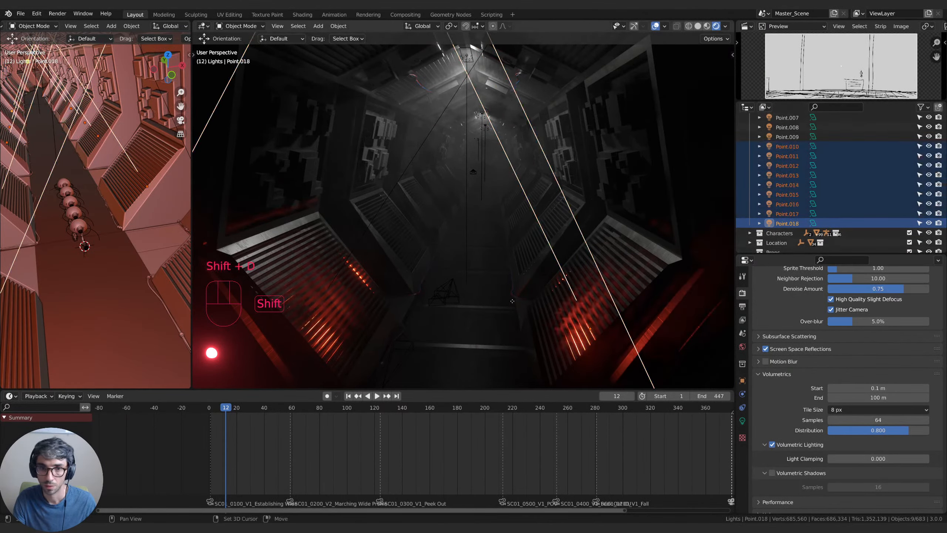
key("shift+d")
key("g")
key("y")
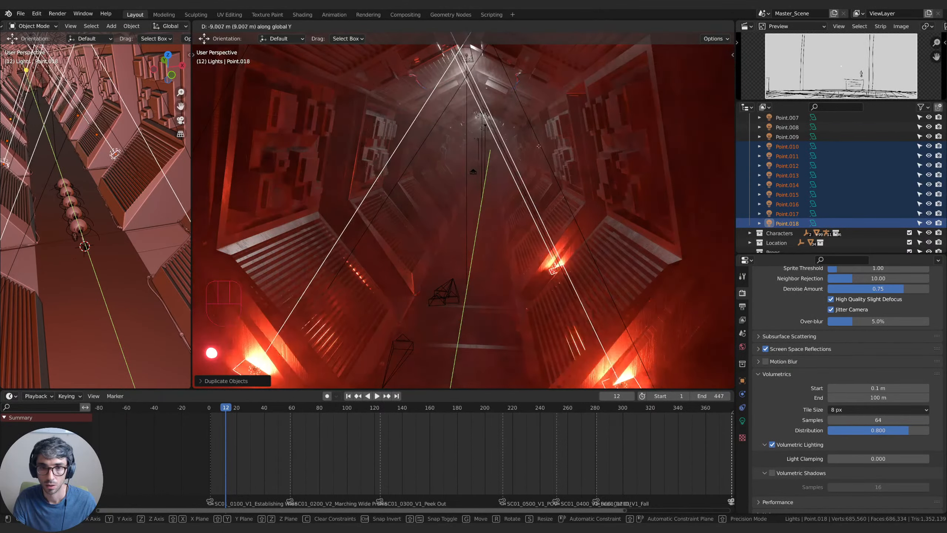
left_click(211, 352)
Slide the nine duplicated red lights along Y so they continue the existing rows on both walls.
middle_click_drag(81, 153, 45, 164)
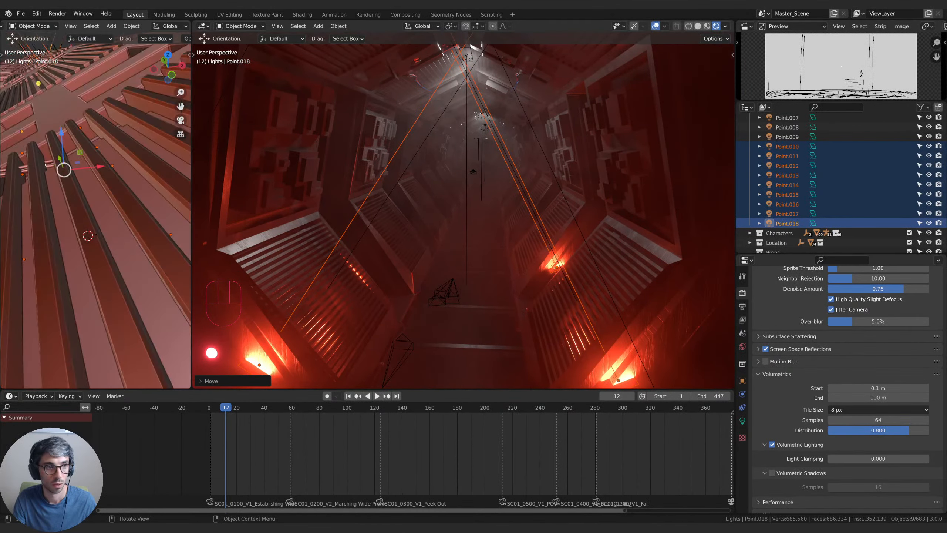
key("g")
key("y")
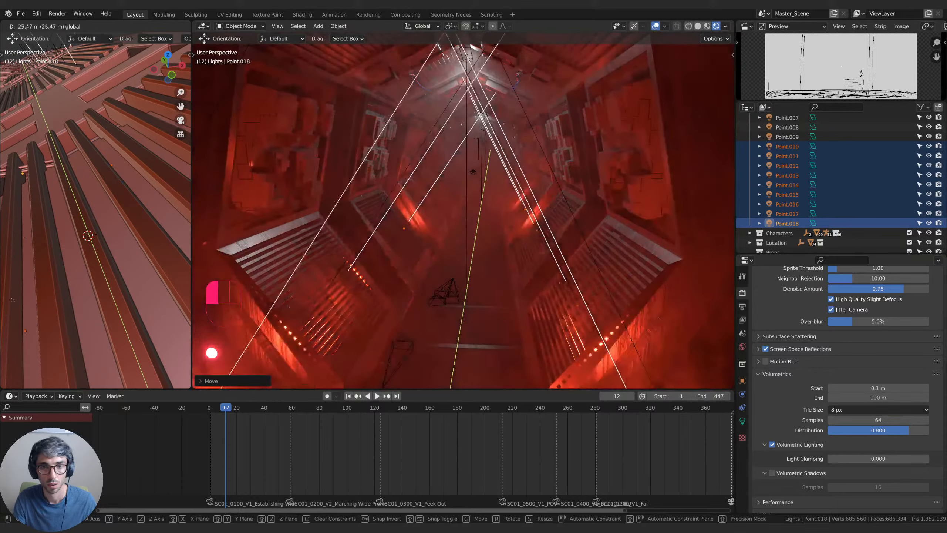
left_click_drag(176, 349, 177, 351)
scroll(89, 220, "down", 10)
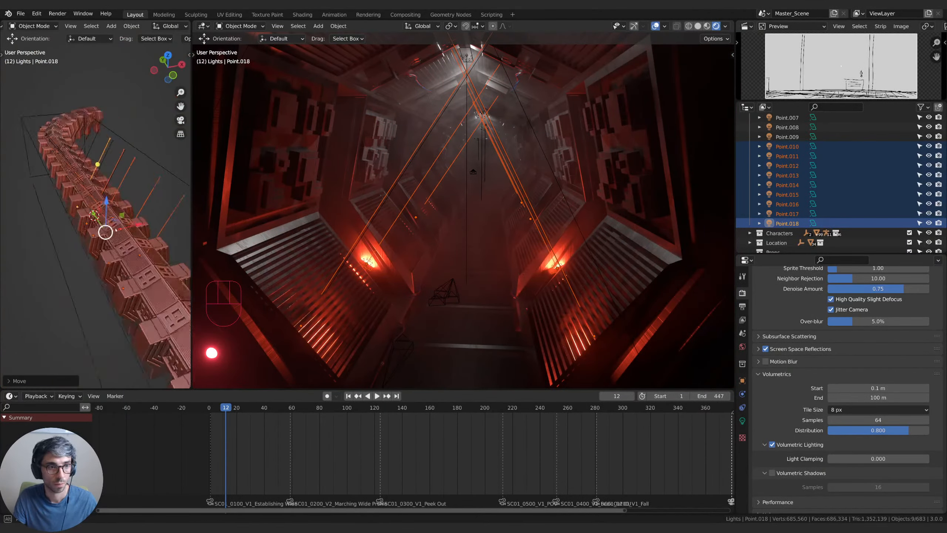
middle_click_drag(86, 219, 128, 224)
left_click_drag(109, 221, 181, 215)
Hide the overlays in the rendered viewport and look through the scene camera down the red-lit hallway.
middle_click_drag(486, 260, 275, 260)
middle_click_drag(453, 294, 451, 296, "shift")
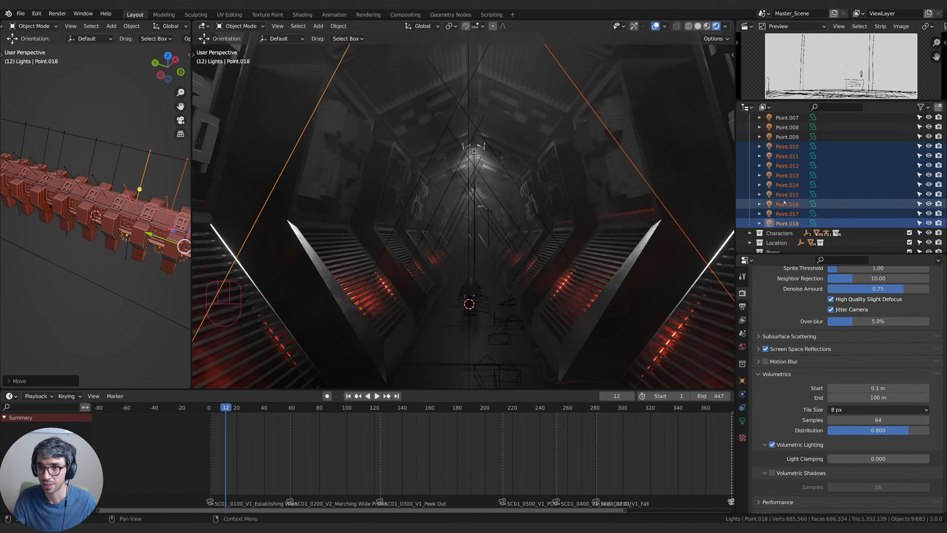
scroll(777, 206, "up", 7)
scroll(492, 233, "down", 2)
middle_click_drag(519, 240, 471, 279, "shift")
left_click(656, 26)
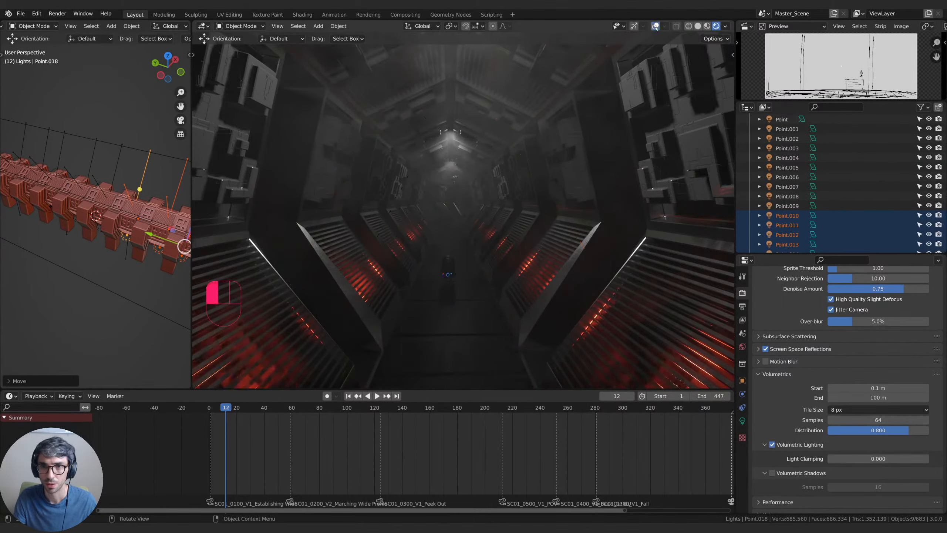
middle_click_drag(529, 153, 549, 145, "shift")
key("KP_0")
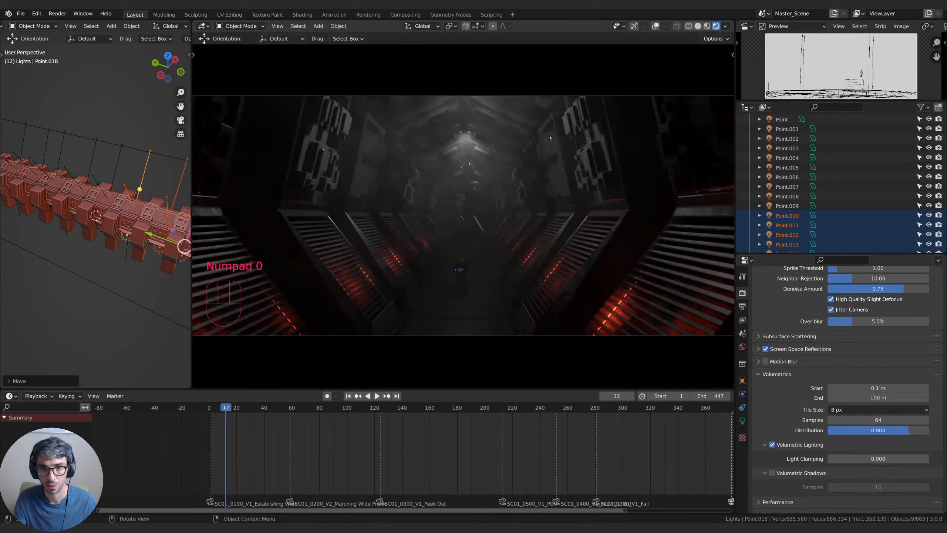
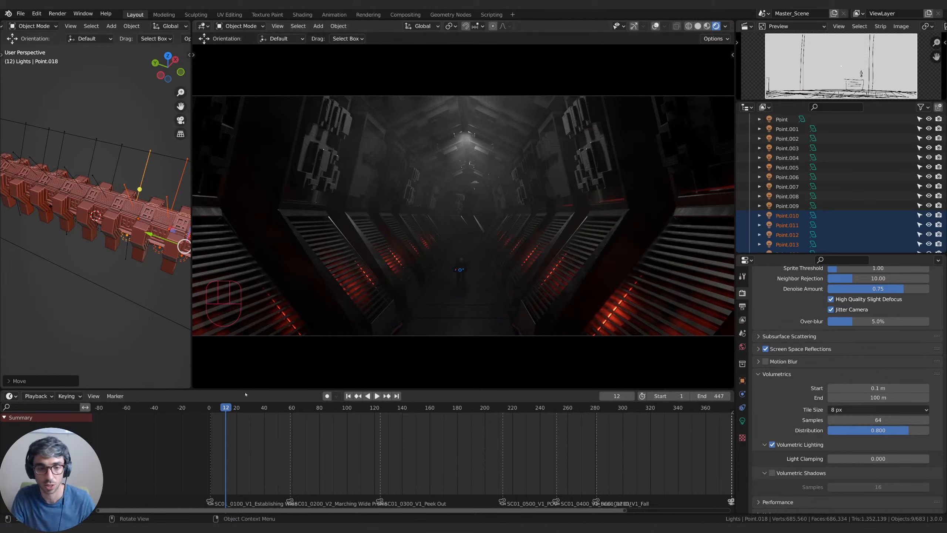
Play the animation from around frame 311 and from the start to review the lighting, ending at frame 28.
left_click_drag(276, 407, 637, 409)
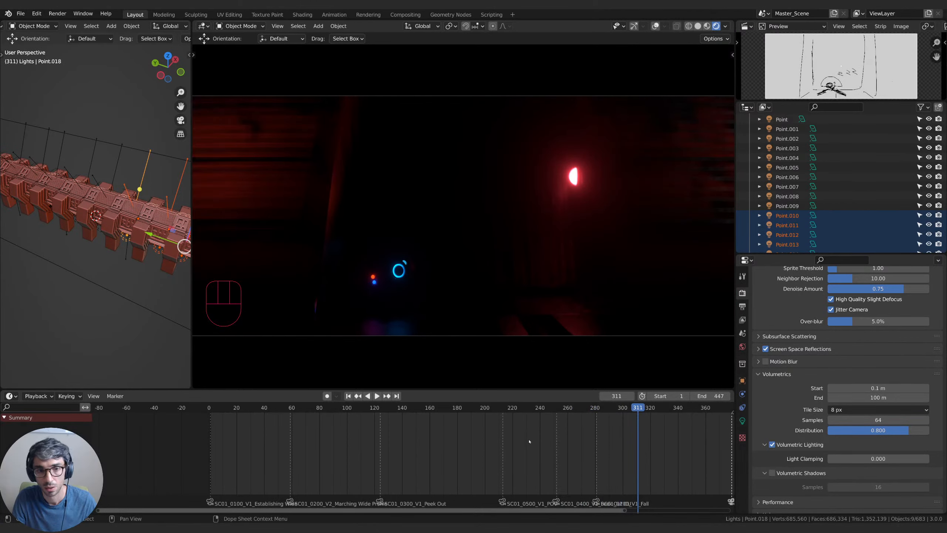
key("space")
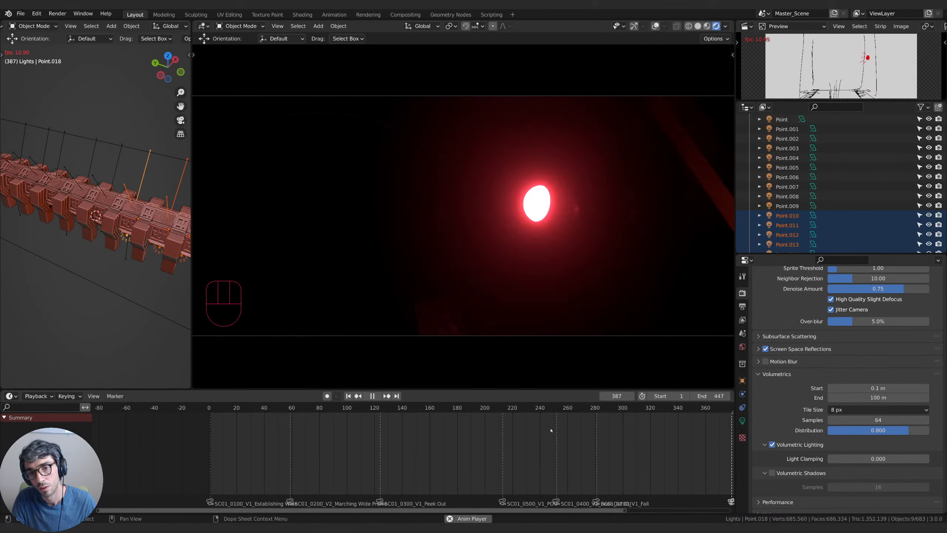
key("space")
left_click_drag(456, 411, 210, 413)
key("space")
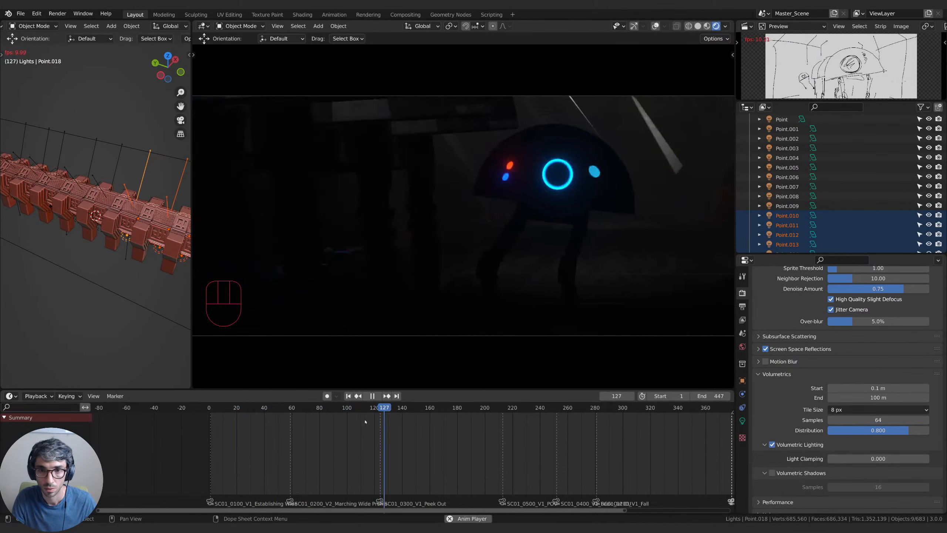
key("space")
left_click(248, 407)
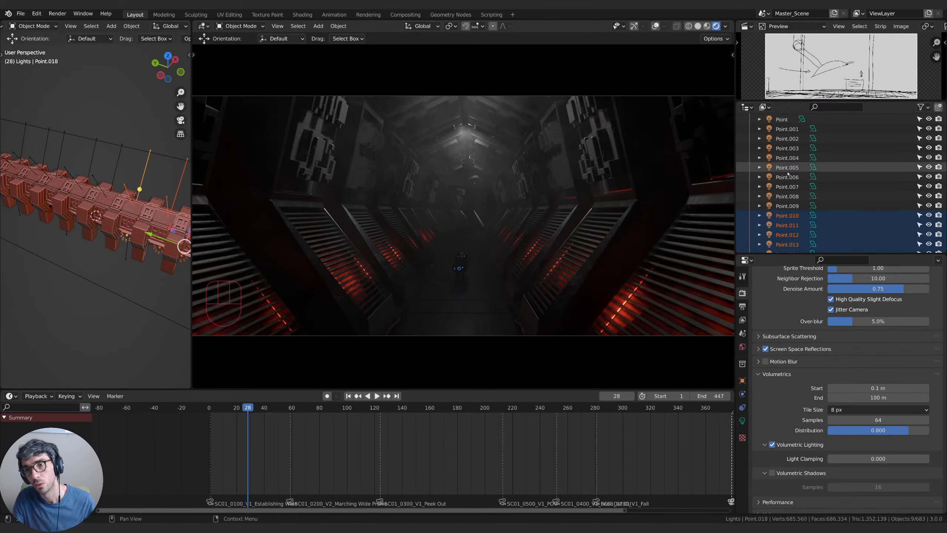
Duplicate the overhead area light nearest the hallway's bend and move the copy horizontally, with Z locked, along the curved section.
scroll(789, 172, "up", 5)
scroll(789, 173, "up", 5)
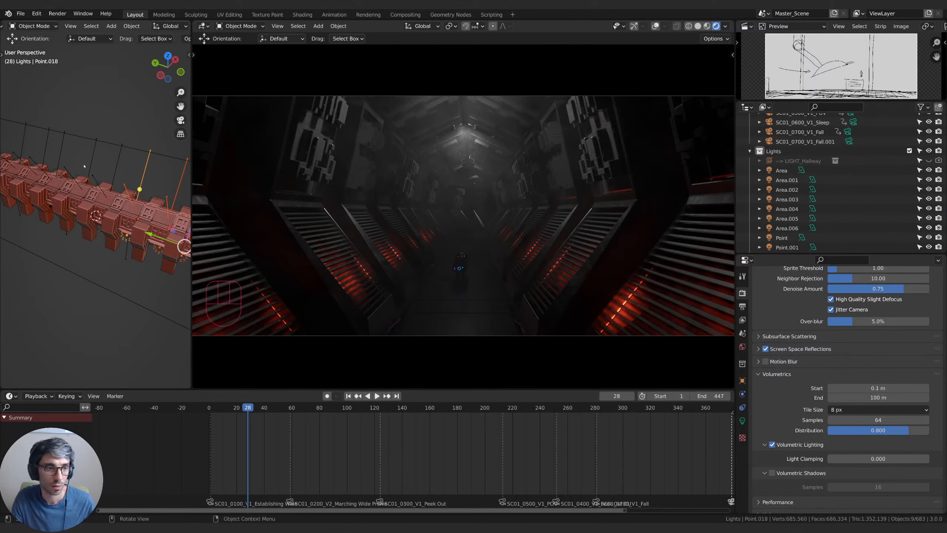
middle_click_drag(71, 183, 183, 205, "shift")
middle_click_drag(22, 180, 142, 210)
left_click(173, 229)
key("shift+d")
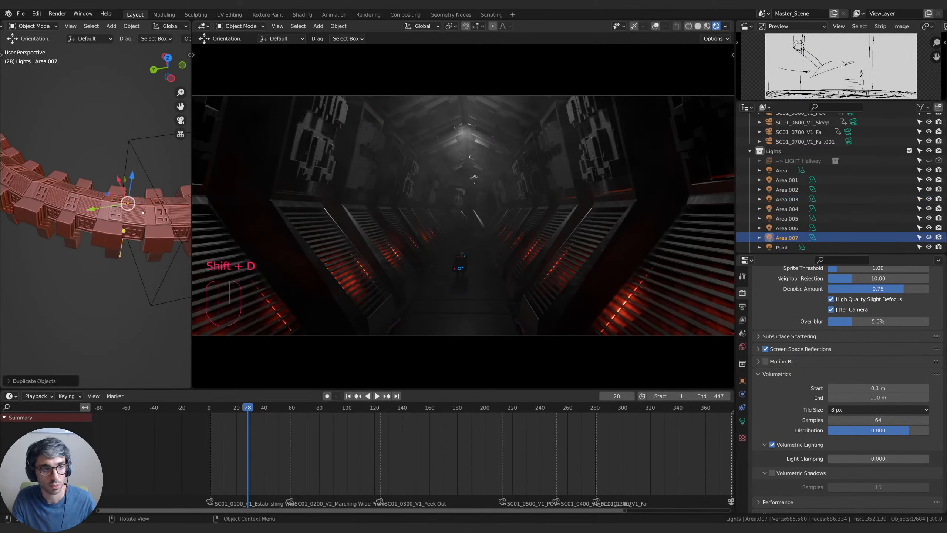
key("g")
key("shift+z")
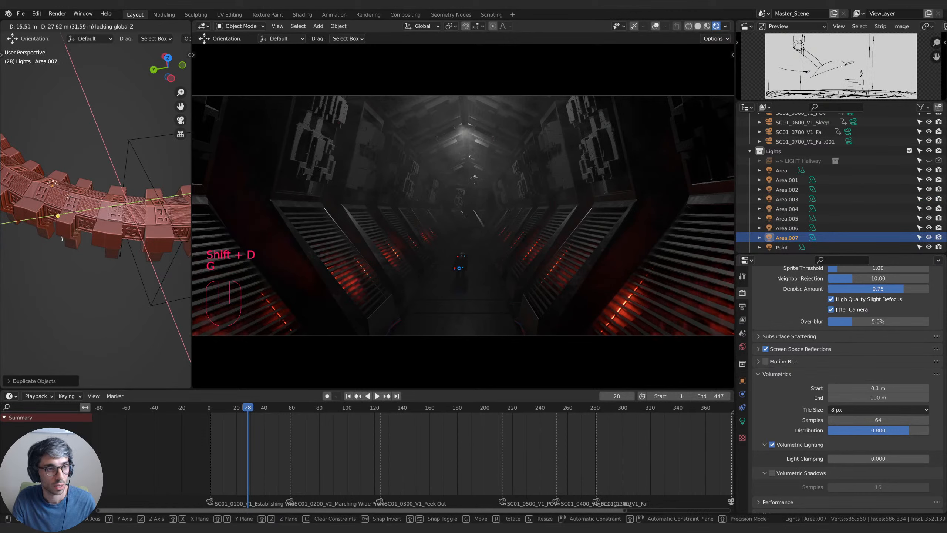
left_click(89, 210)
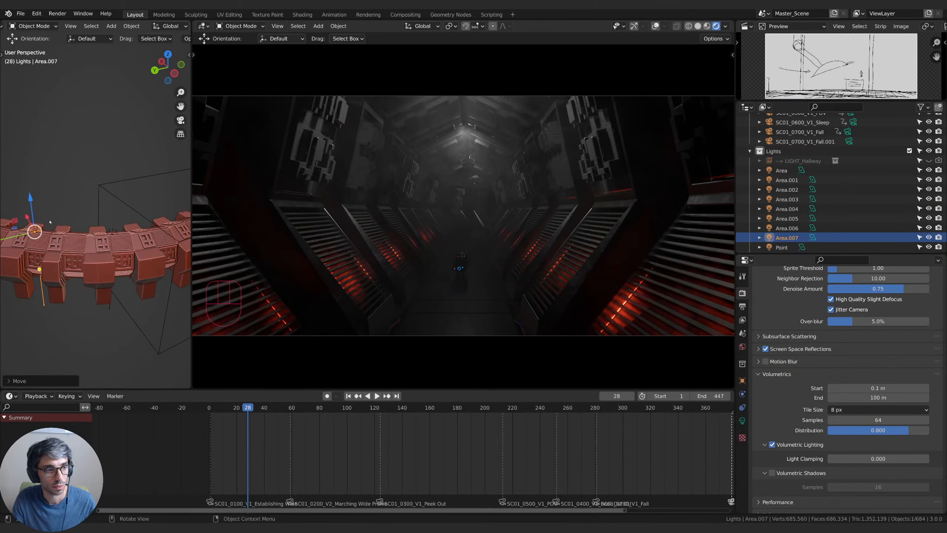
Resize the duplicated area light and adjust its height along Z in the curved section of the hallway.
key("s")
key("s")
right_click(83, 215)
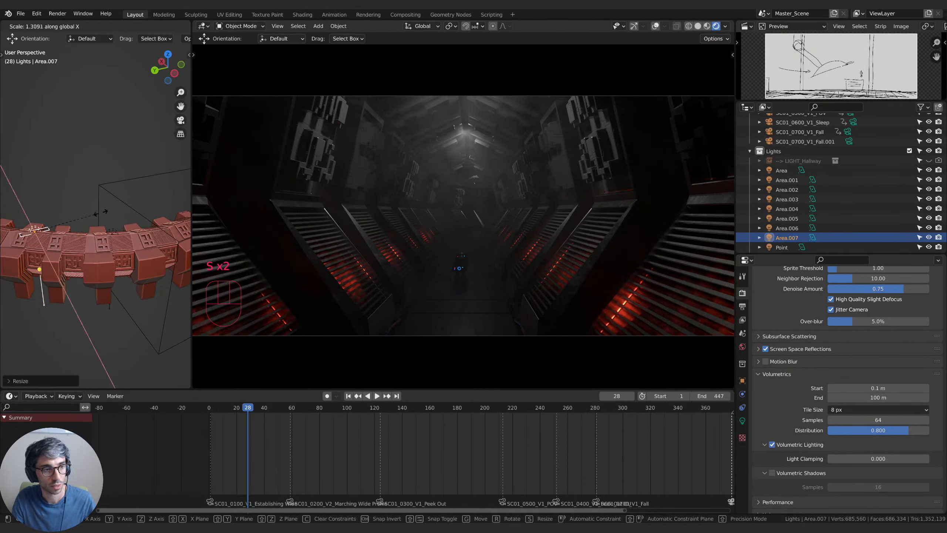
middle_click_drag(84, 218, 124, 257)
key("g")
key("z")
left_click(135, 242)
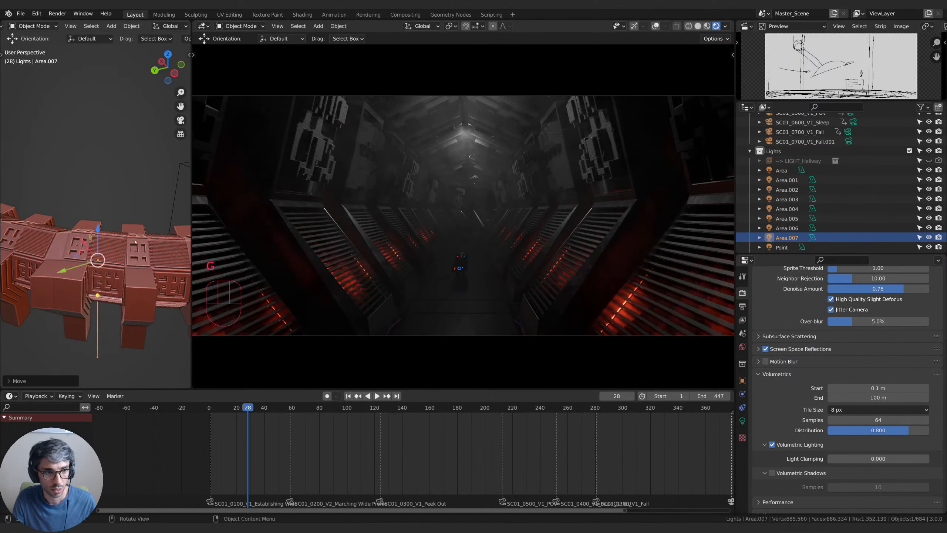
Rotate the duplicated area light about -21° around global Z and about -85° around global X.
key("r")
key("r")
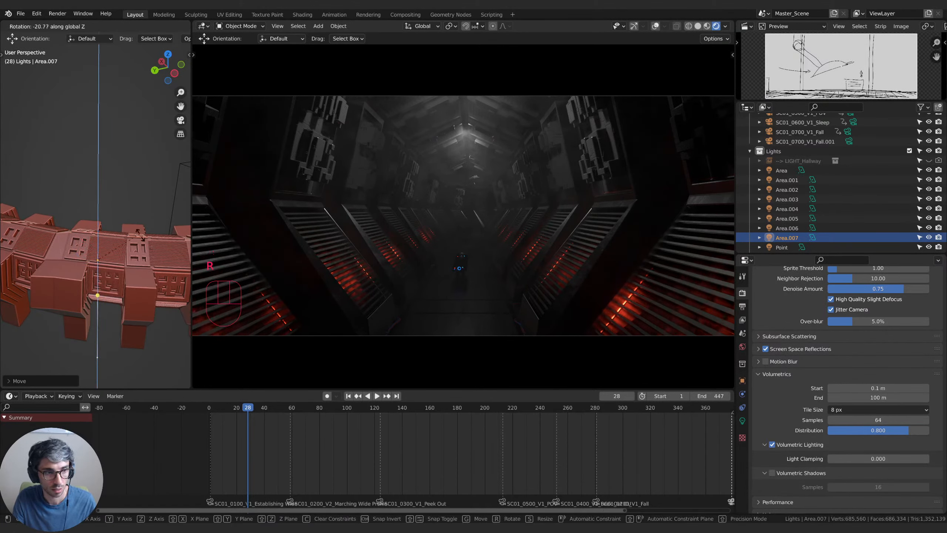
key("x")
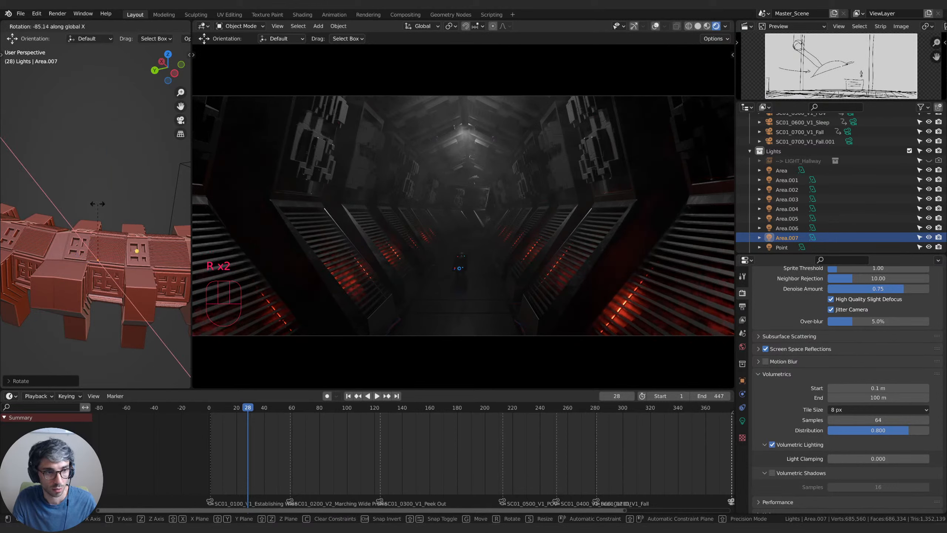
left_click(104, 206)
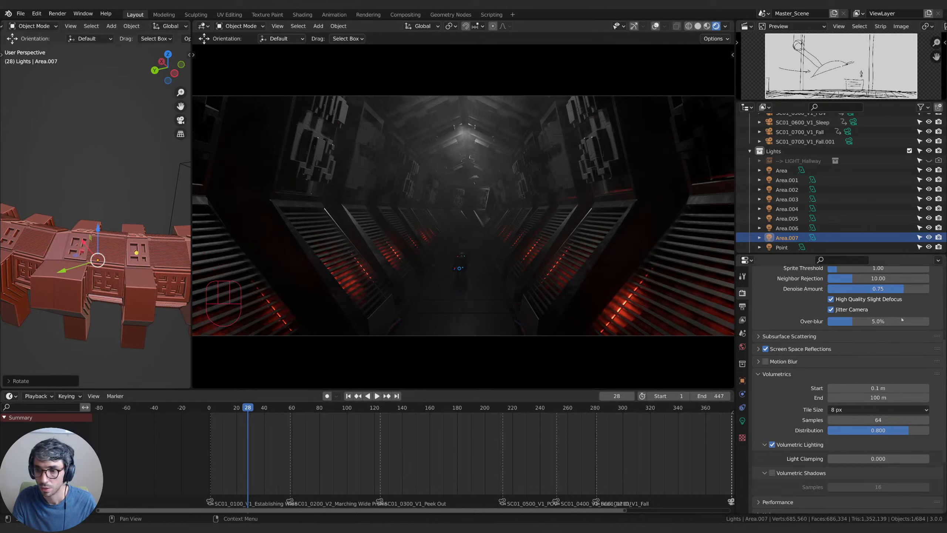
Set the duplicated area light's color to saturated red and its size to 0 m.
left_click(742, 421)
mouse_move(872, 355)
left_mouse_down()
mouse_move(864, 358)
mouse_move(872, 356)
left_mouse_up()
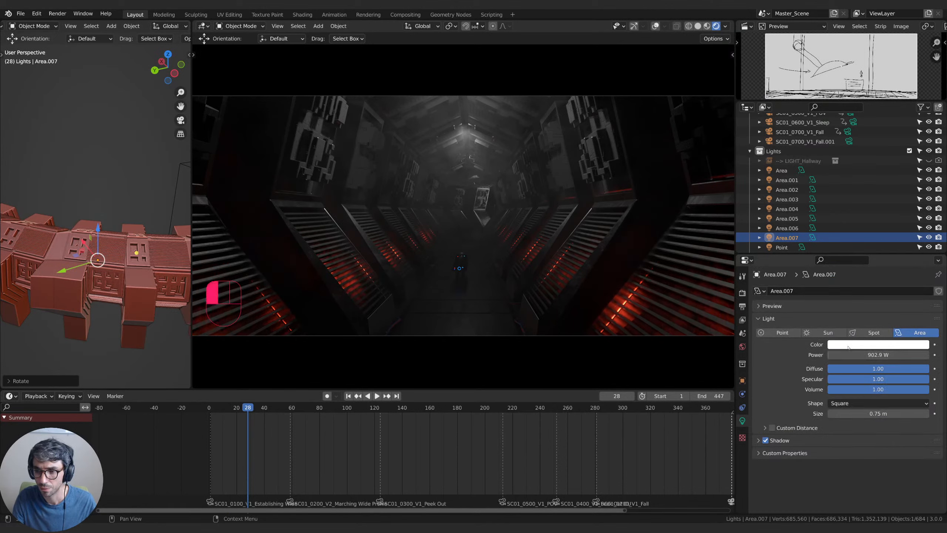
left_click(878, 344)
left_click(879, 268)
mouse_move(880, 268)
left_mouse_down()
mouse_move(879, 277)
mouse_move(879, 261)
left_mouse_up()
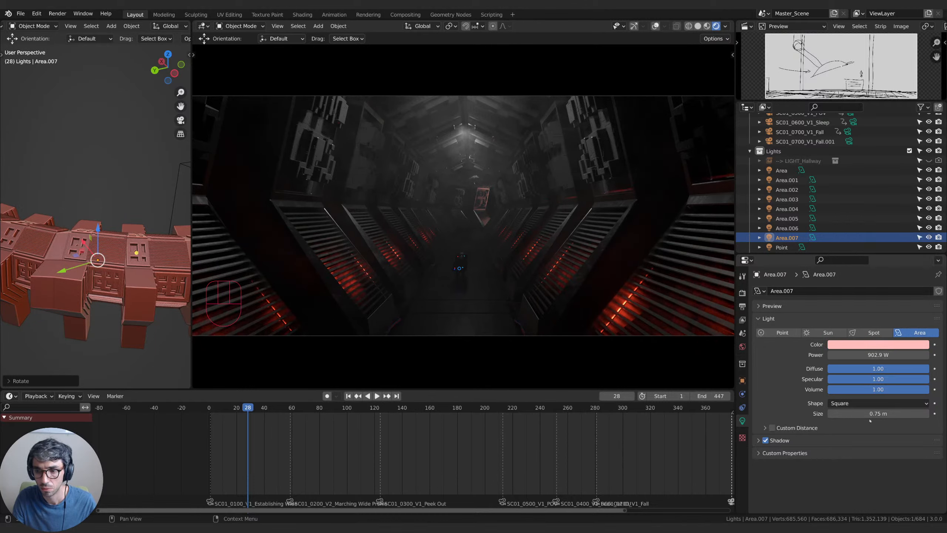
left_click_drag(870, 414, 847, 414)
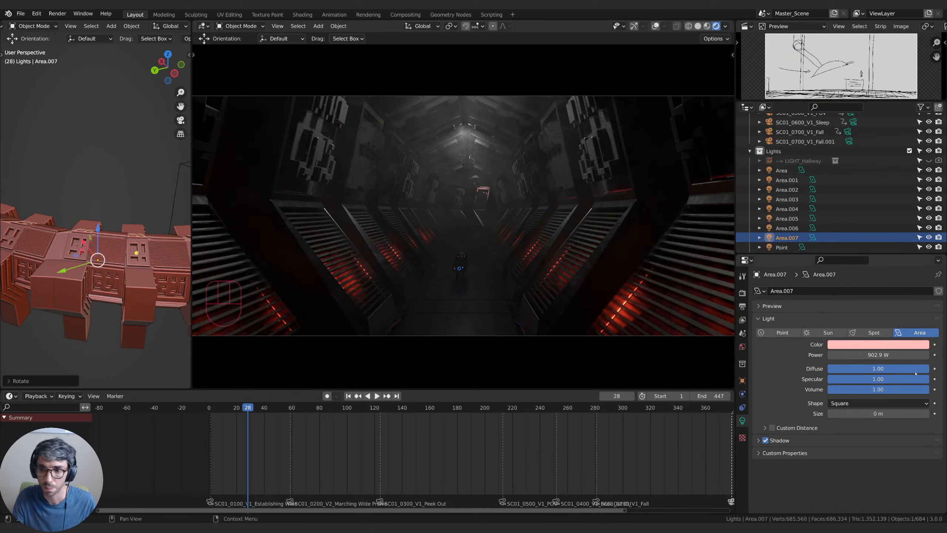
left_click(901, 345)
left_click_drag(879, 266, 878, 280)
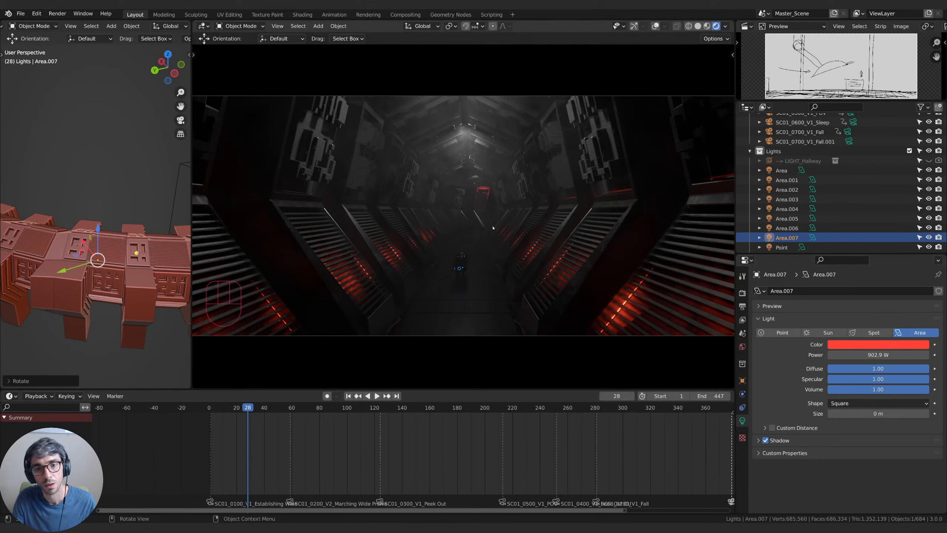
Move the red area light to a new spot along the hallway's bend, leaving its scale as it is.
middle_click_drag(85, 242, 116, 243)
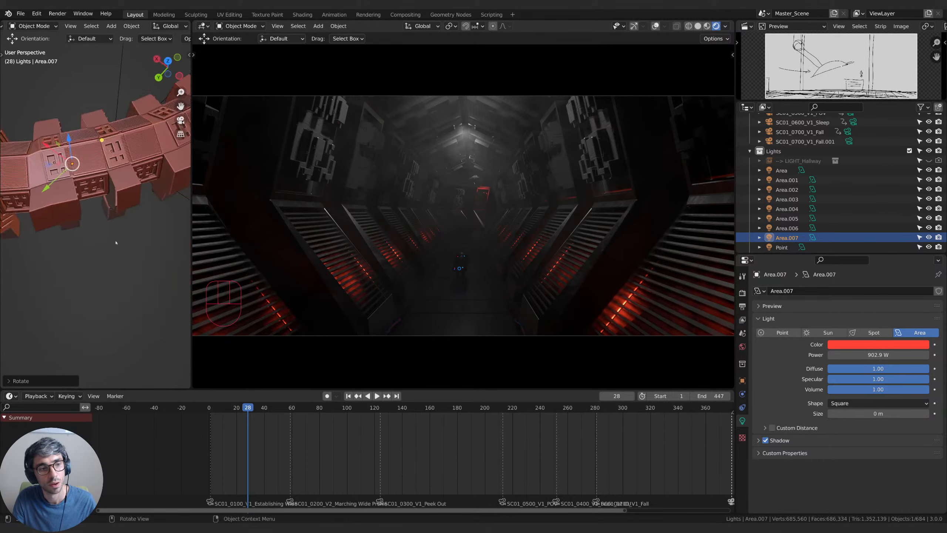
key("s")
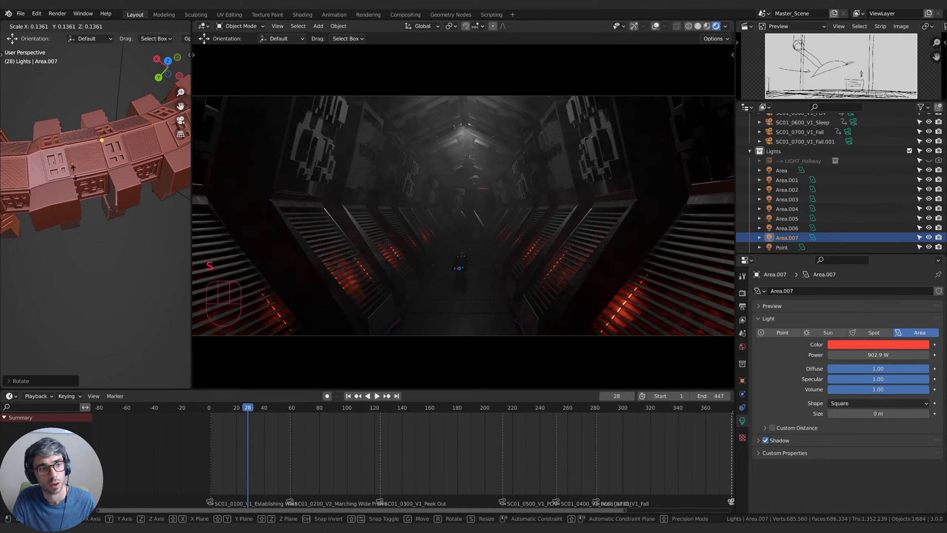
right_click(6, 172)
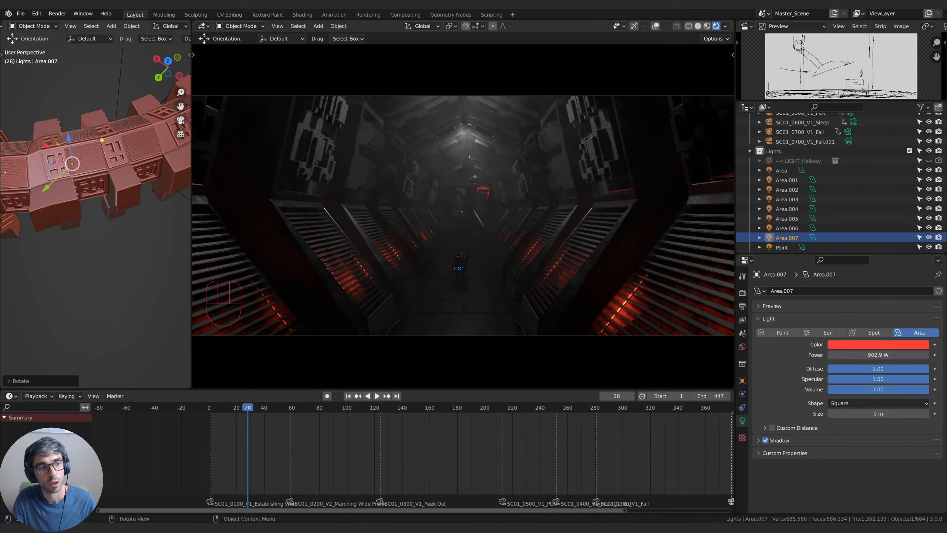
key("g")
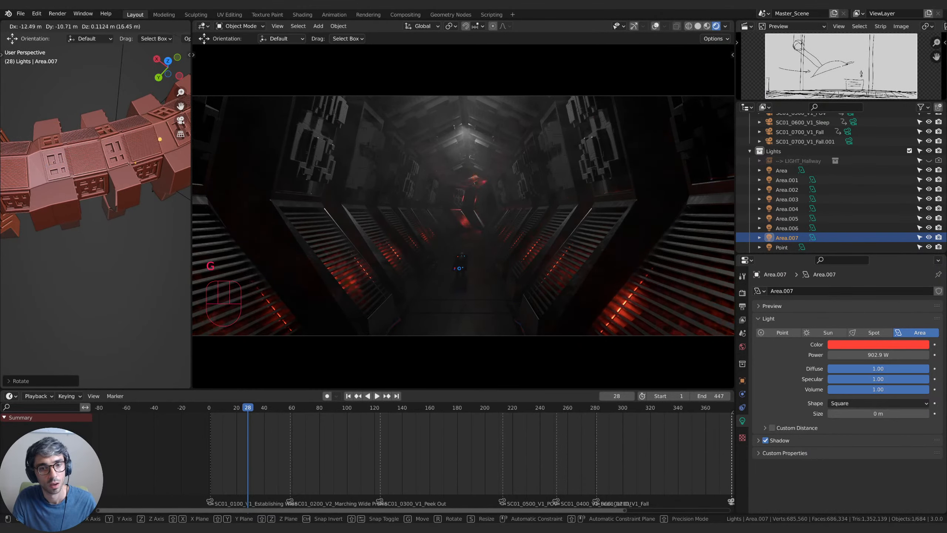
left_click(113, 183)
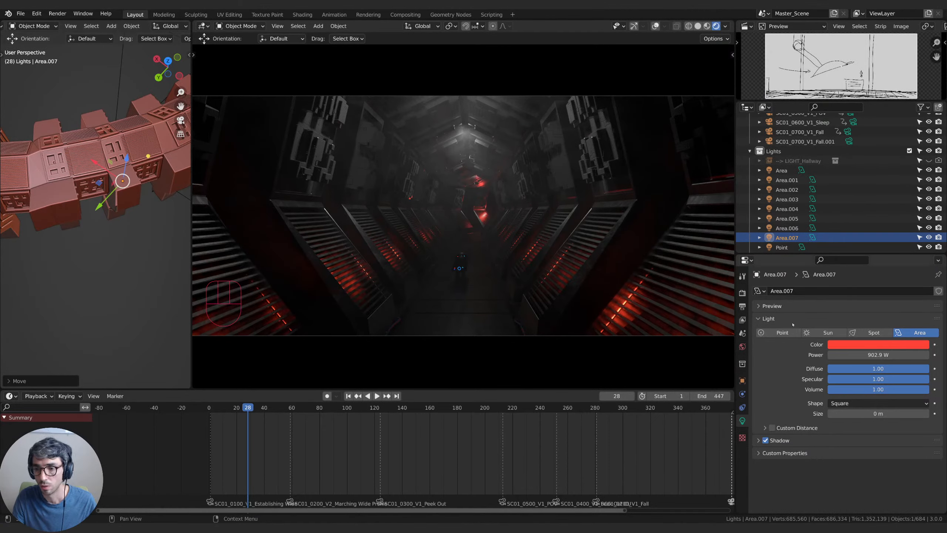
Convert the red light to a Point light with a 5.35 m radius and reposition it in the hallway's curved section.
left_click(777, 332)
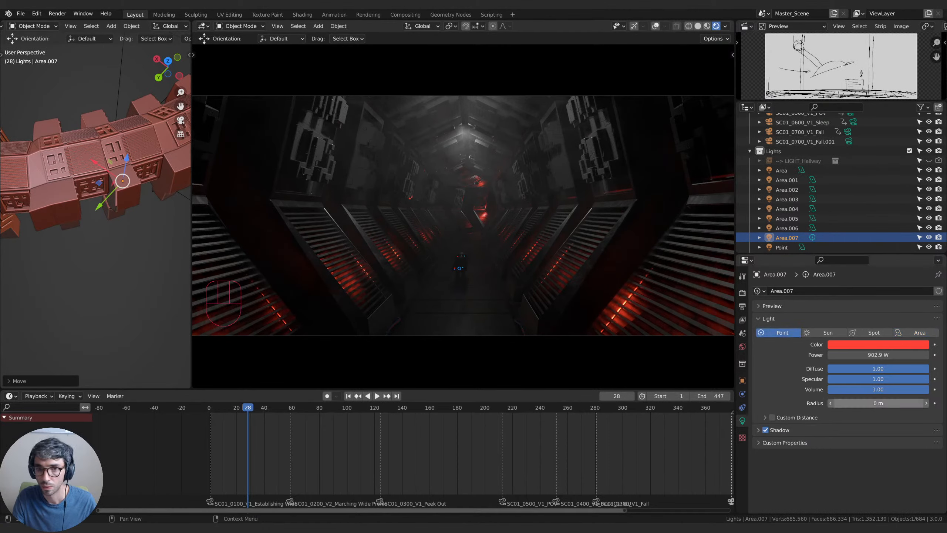
left_click_drag(867, 403, 942, 404)
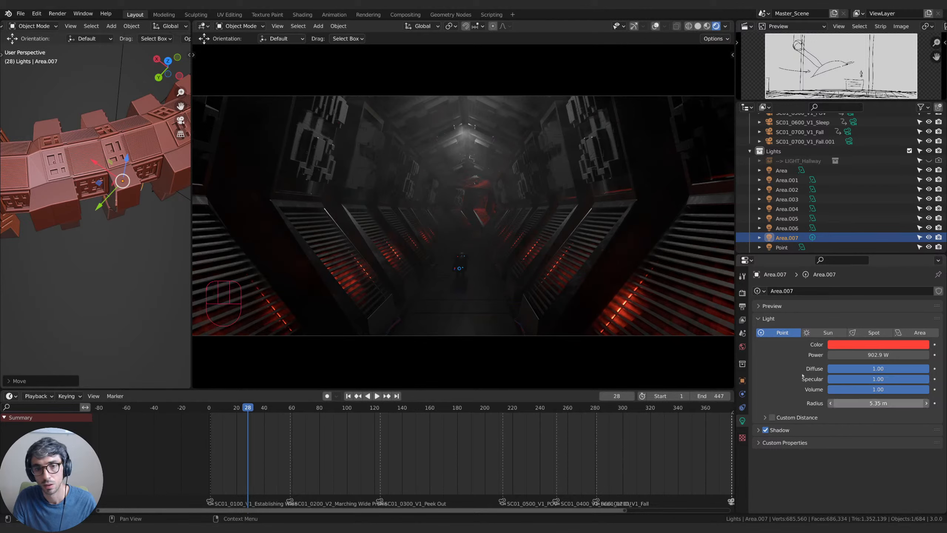
middle_click_drag(132, 183, 177, 153)
middle_click_drag(19, 225, 123, 205, "shift")
left_click_drag(131, 254, 106, 253)
middle_click_drag(106, 253, 135, 282)
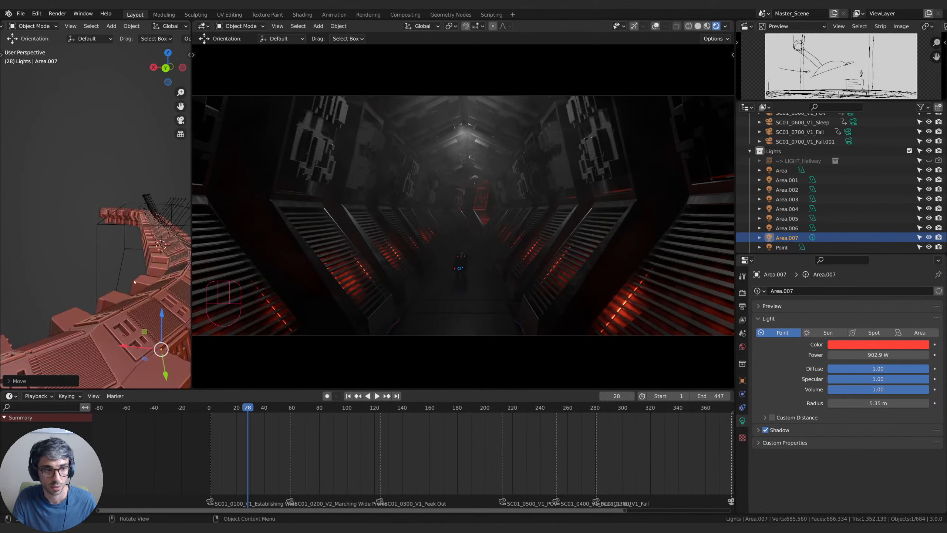
Reposition the red point light within the hallway's curved section, adjusting its height along global Z.
key("KP_Decimal")
scroll(97, 238, "up", 7)
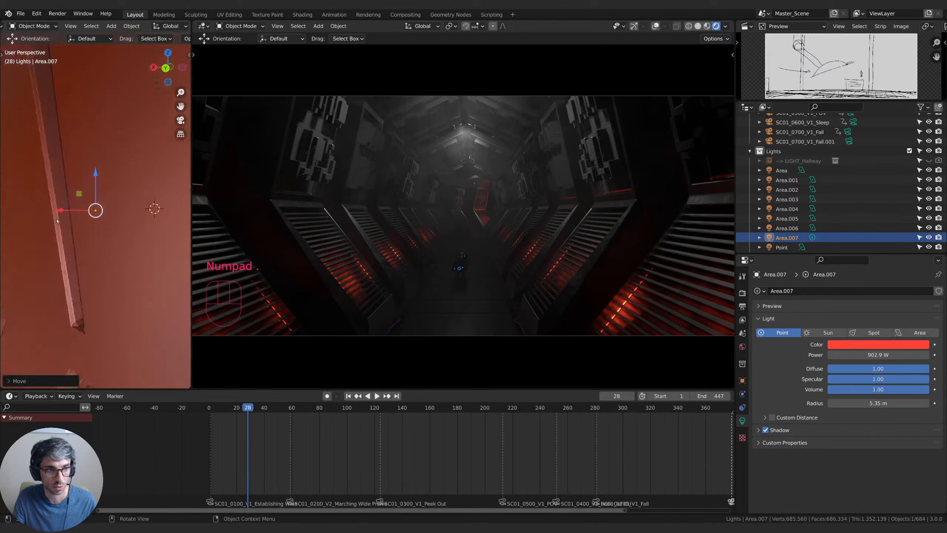
middle_click_drag(75, 222, 117, 212)
key("g")
left_click(140, 212)
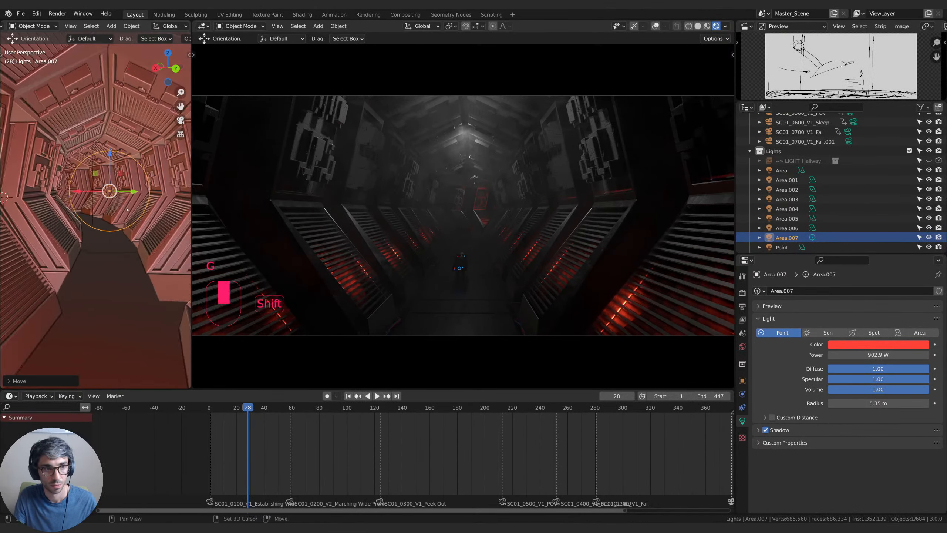
key("g")
key("z")
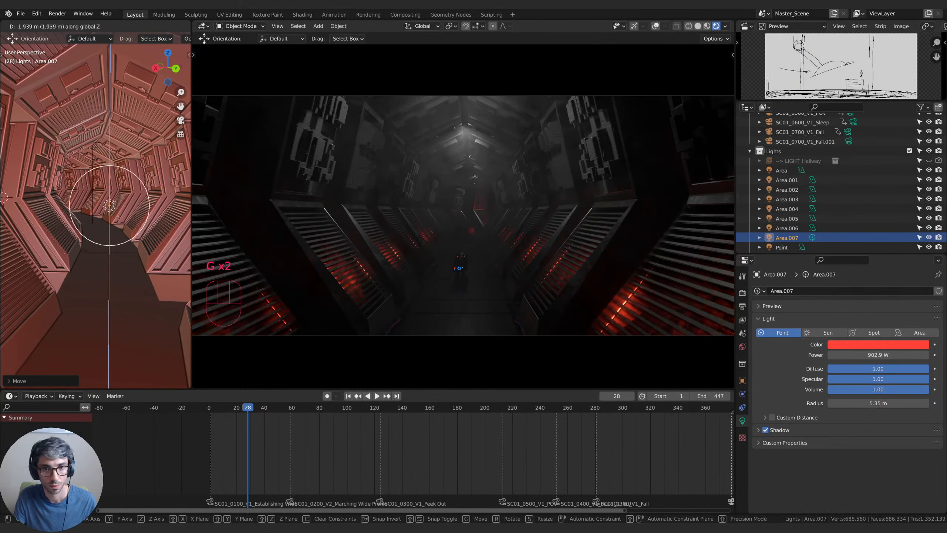
left_click(111, 211)
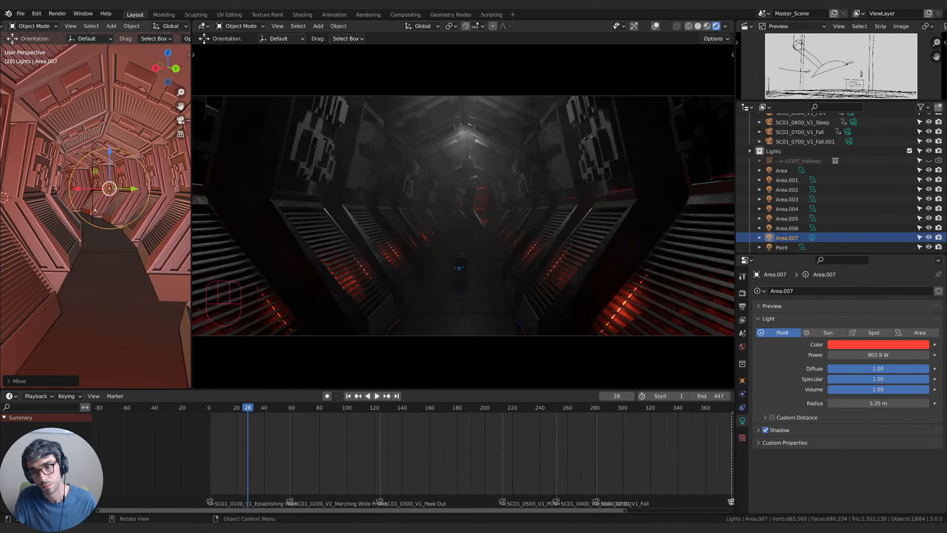
Set the red point light's radius to 0.62 m, its power to 2000 W and its color to a lighter, less saturated red.
left_click_drag(872, 403, 851, 402)
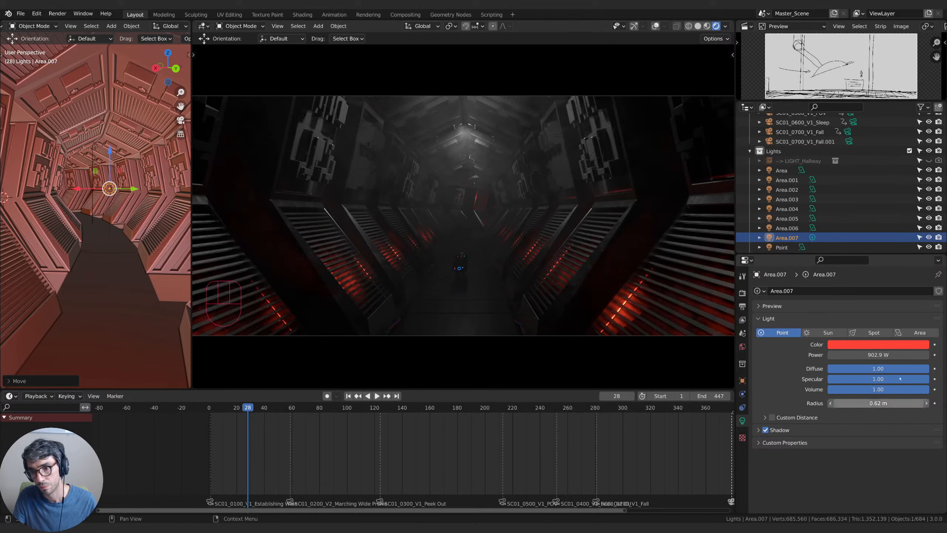
left_click(888, 354)
type("2000")
key("Return")
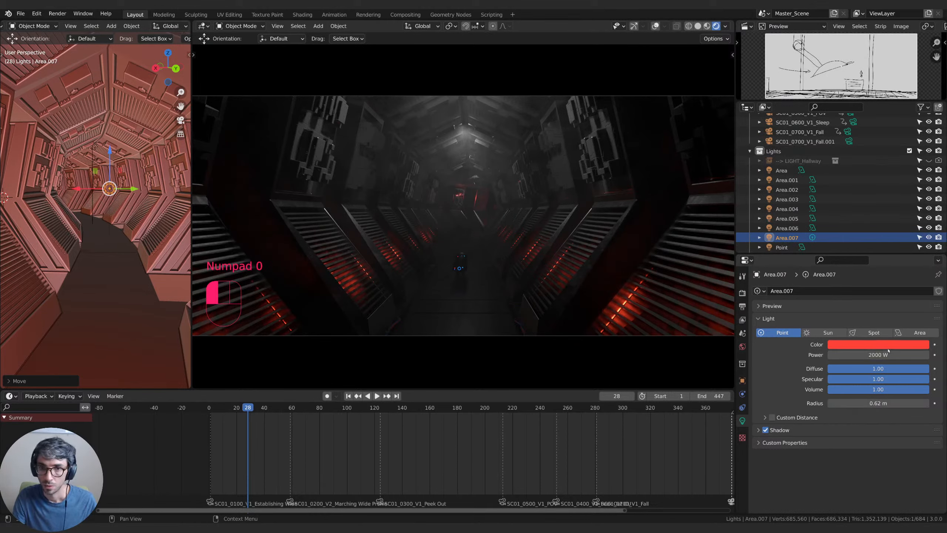
left_click(887, 345)
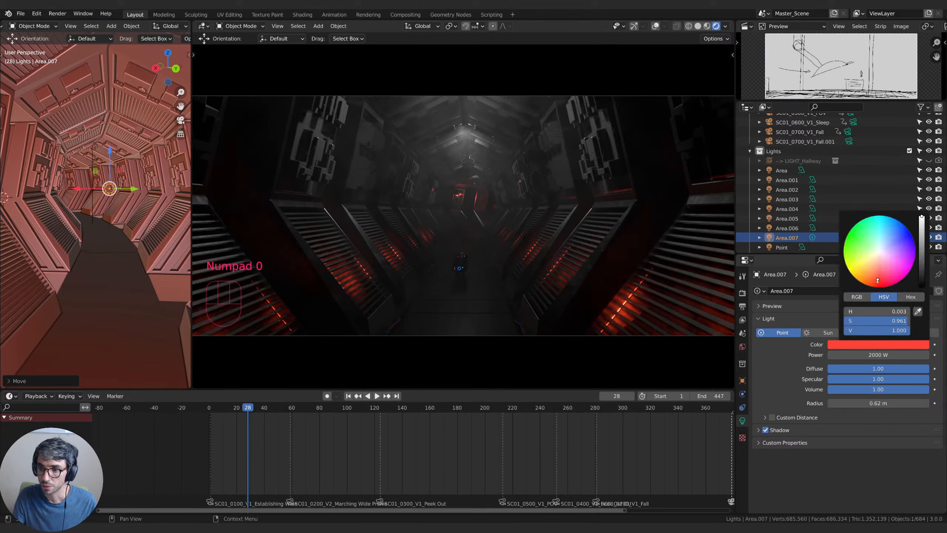
left_click(879, 273)
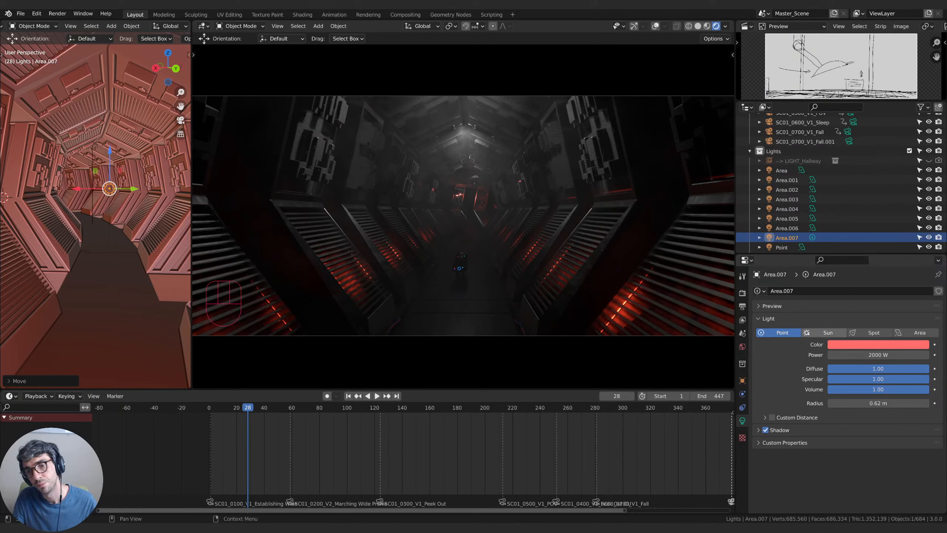
Try the Spot type for the red light, settle on a square Area light and set its size to 1.07 m.
left_click(874, 333)
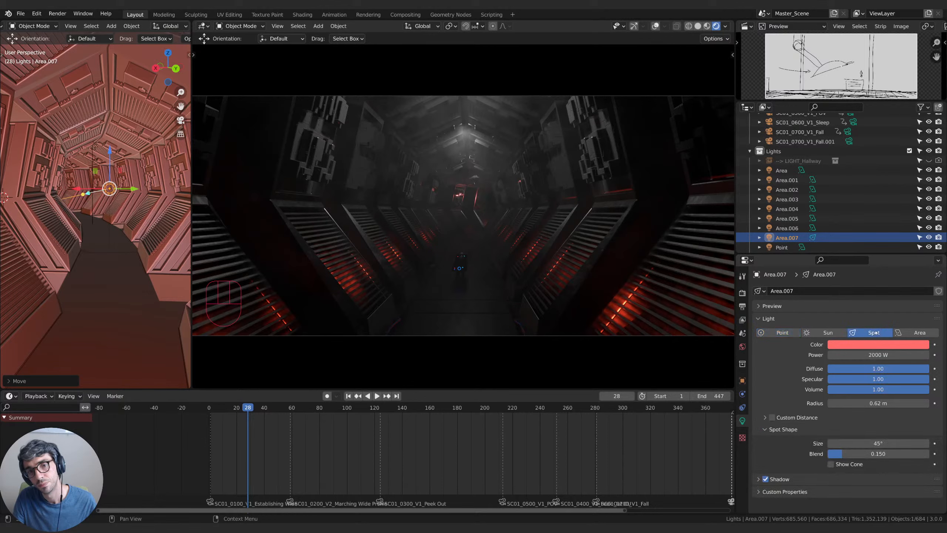
left_click(920, 332)
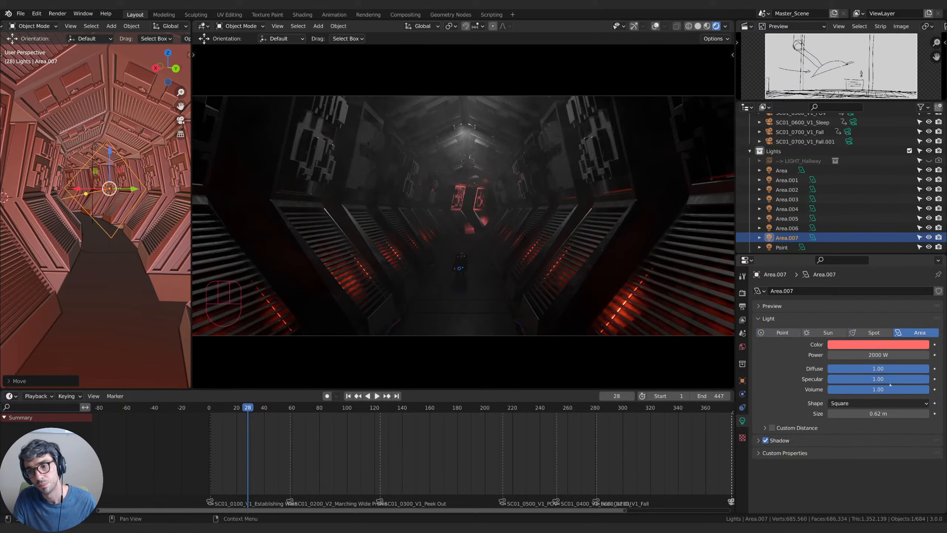
mouse_move(879, 413)
left_mouse_down()
mouse_move(847, 413)
mouse_move(885, 413)
left_mouse_up()
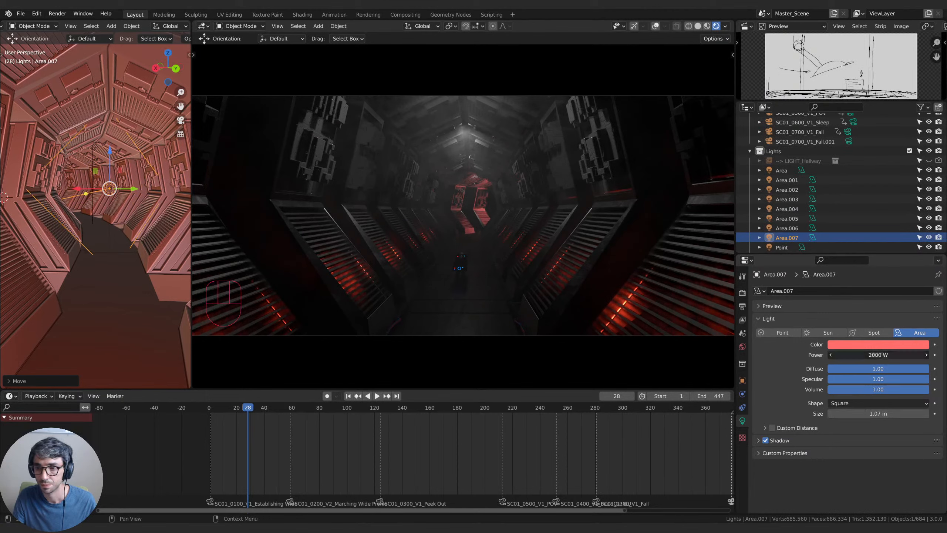
Change the area light's color to a saturated orange-red with hue 0.012, saturation 0.993 and value 1.000.
left_click(879, 344)
left_click(881, 284)
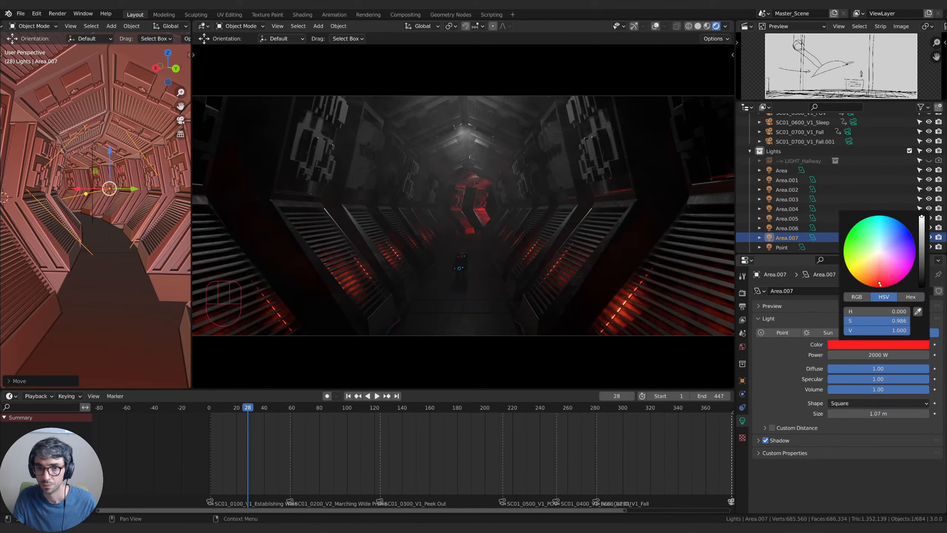
left_click(894, 231)
left_click(871, 278)
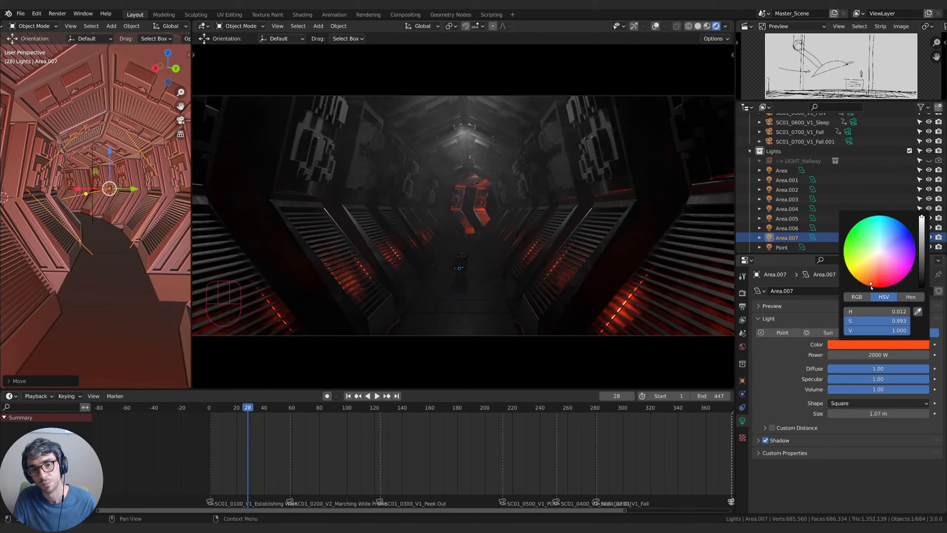
Change the Area.007 light's colour from orange to a near-white tint with hue 0.875 and saturation 0.044.
left_click(892, 231)
left_click(888, 239)
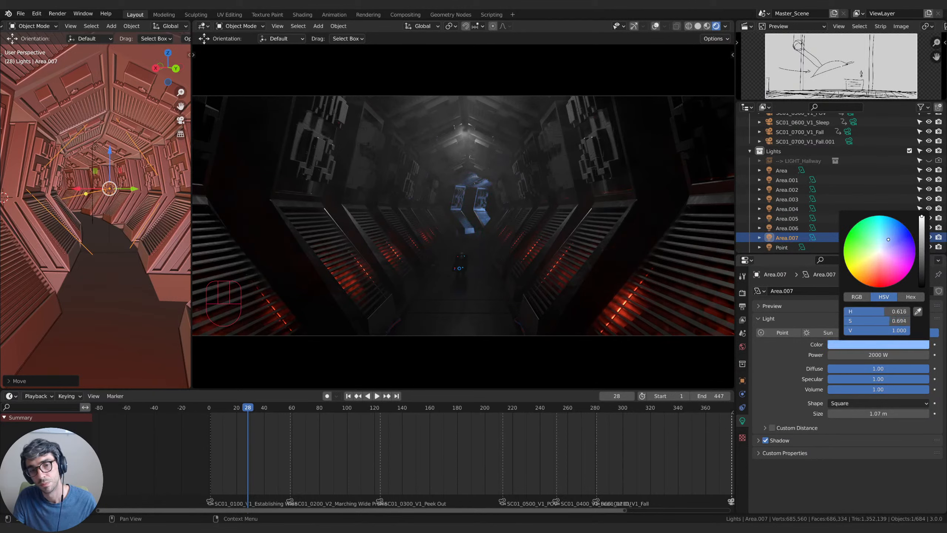
left_click_drag(889, 240, 881, 251)
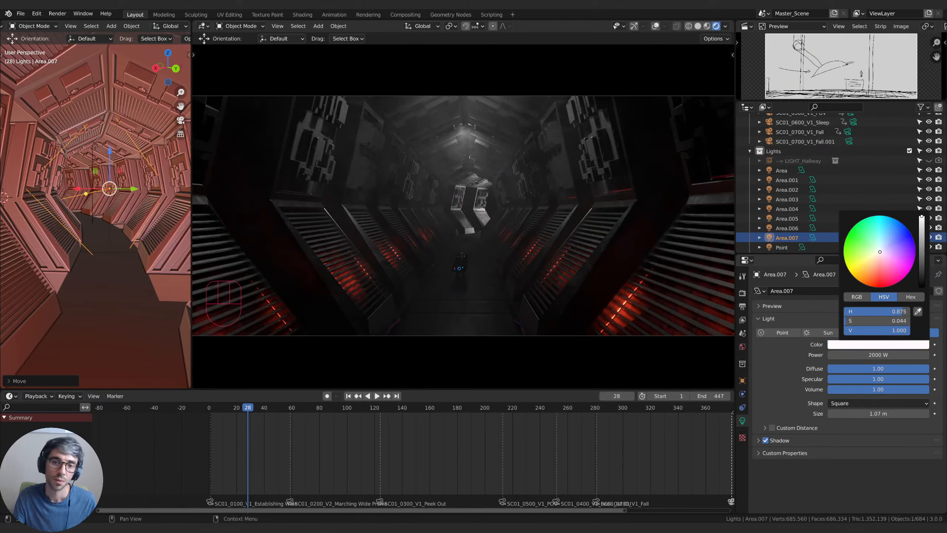
Rotate the Area.007 light about the global Z axis and change its type to Point.
key("r")
key("z")
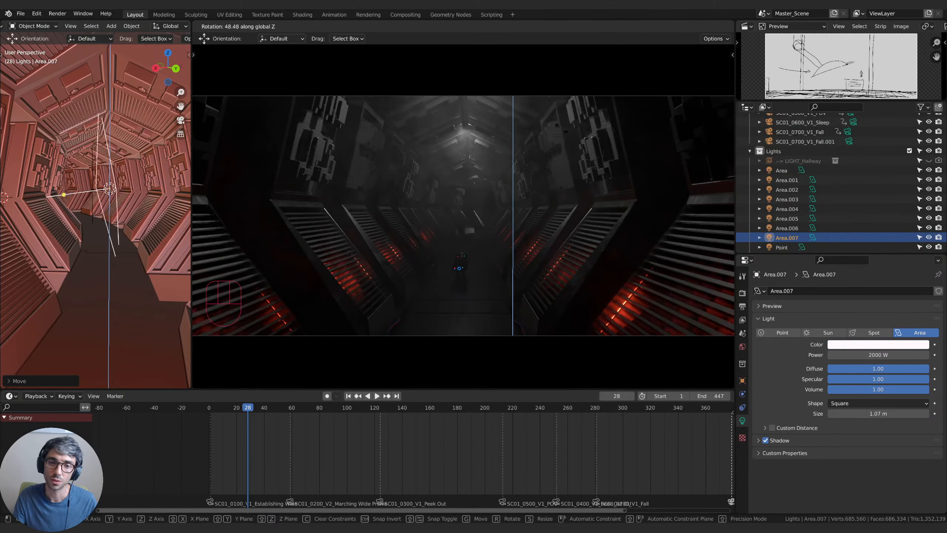
left_click(734, 317)
left_click(782, 332)
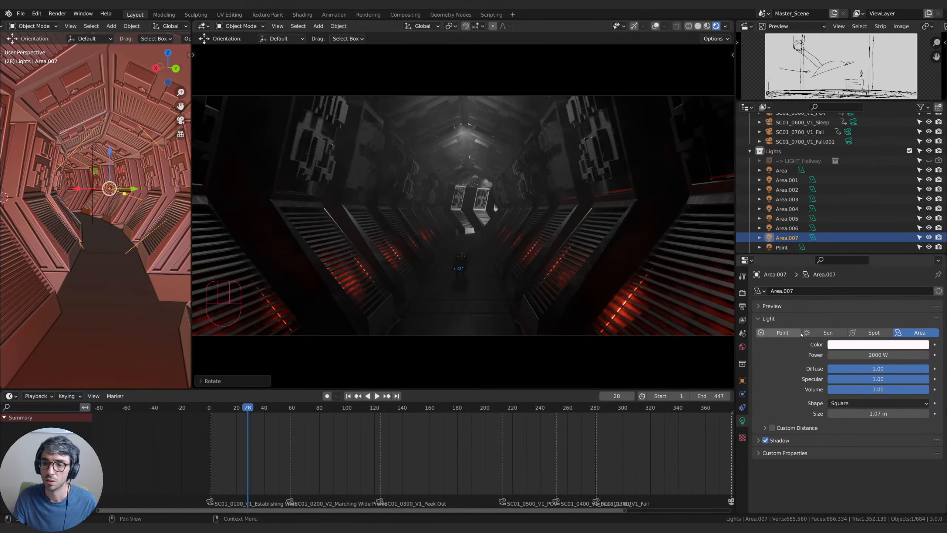
Reposition the Area.007 point light around the far end of the hallway, shifting it along the global X and Y axes.
key("g")
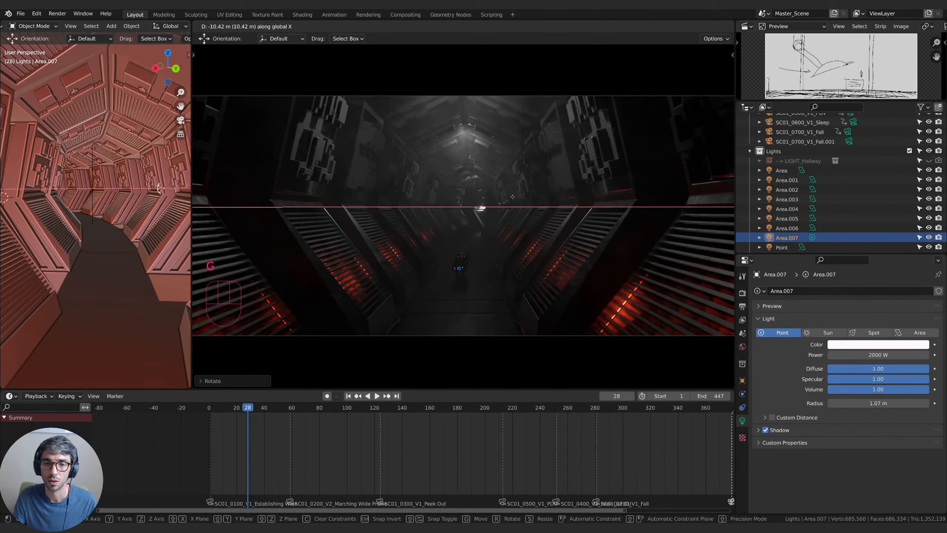
left_click(533, 198)
key("g")
left_click(509, 202)
key("g")
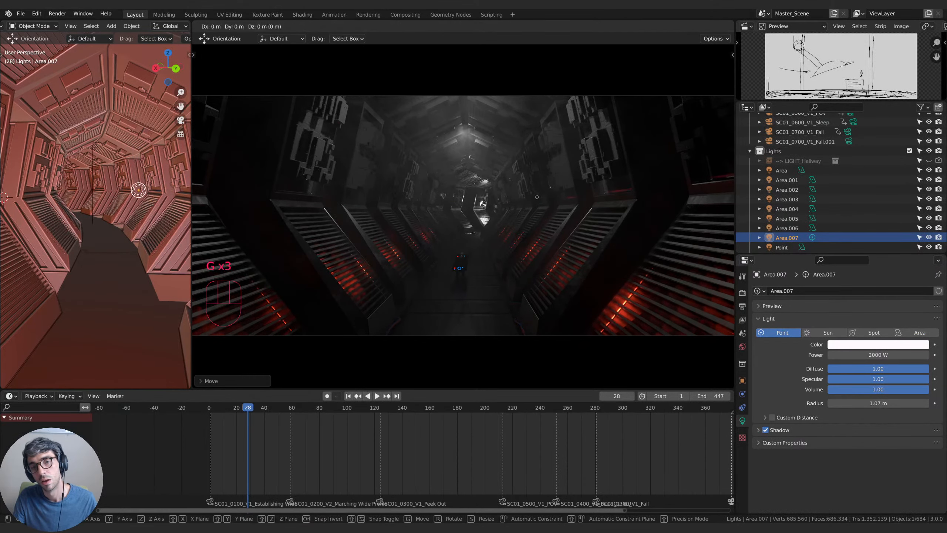
key("y")
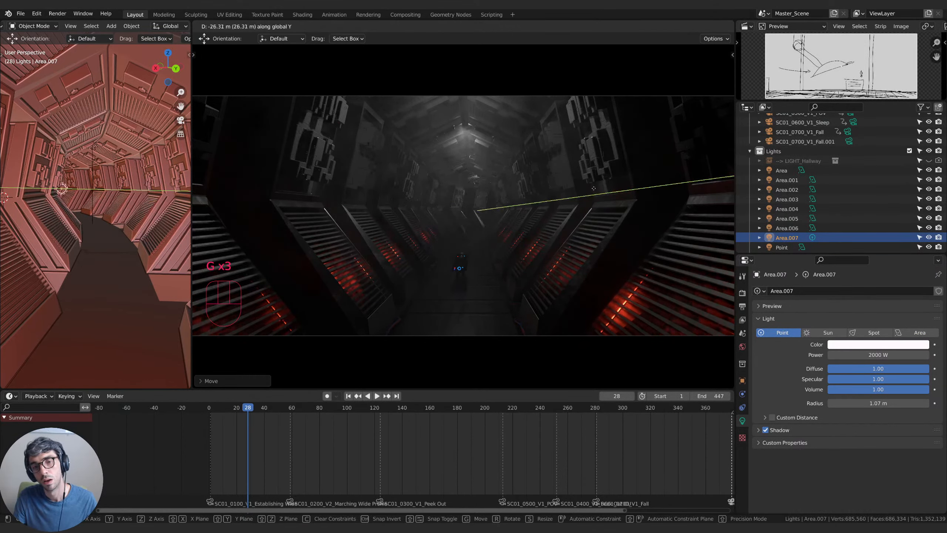
key("g")
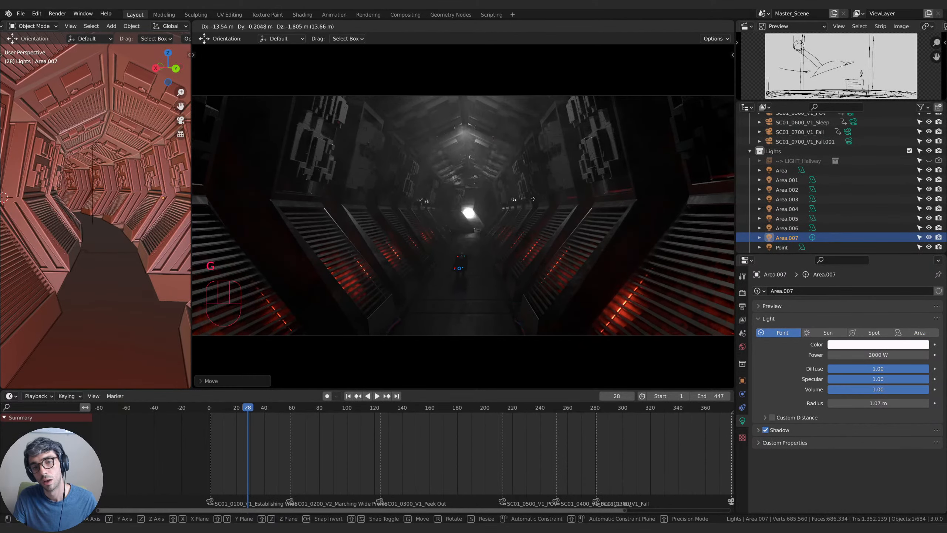
key("g")
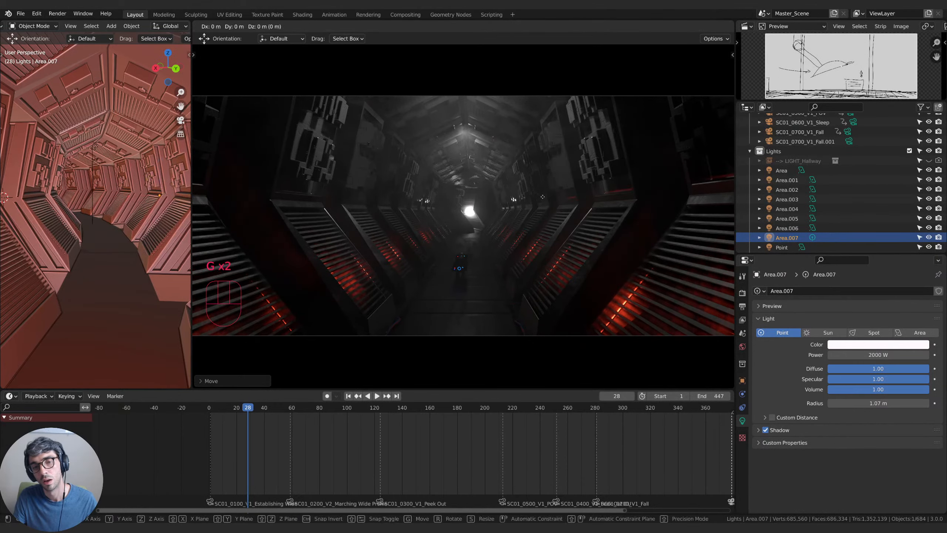
key("x")
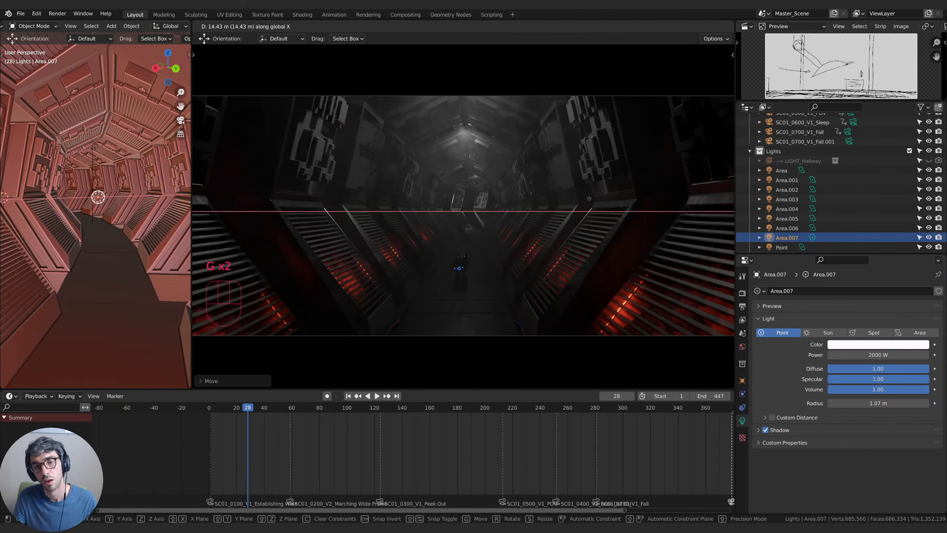
key("g")
key("y")
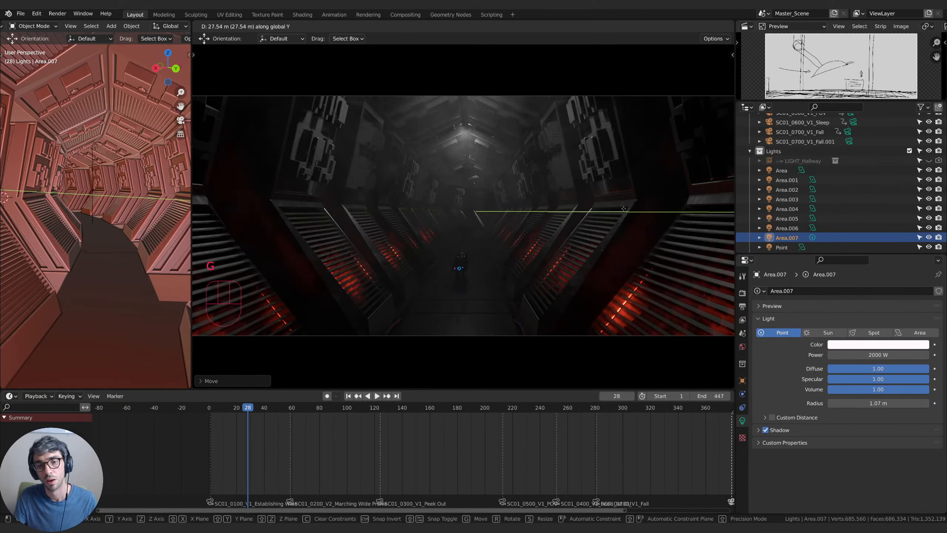
left_click(542, 203)
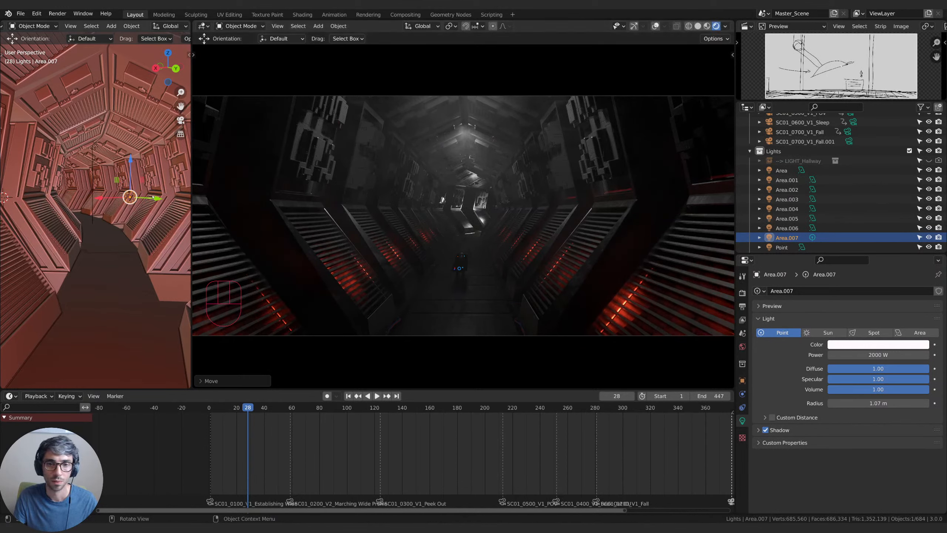
Shift the Area.007 light sideways toward the hallway wall and raise it about 7.1 m along global Z.
left_click_drag(148, 202, 179, 203)
key("g")
key("z")
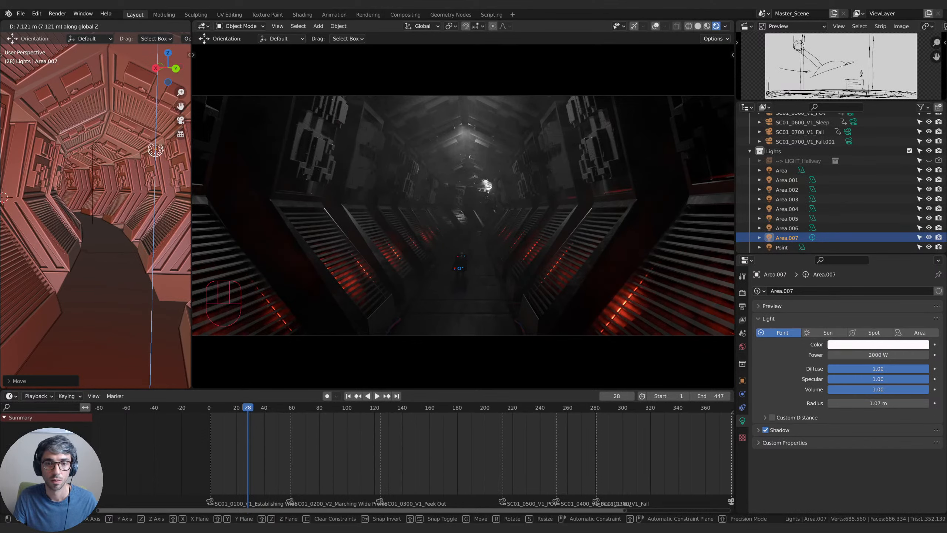
left_click(378, 259)
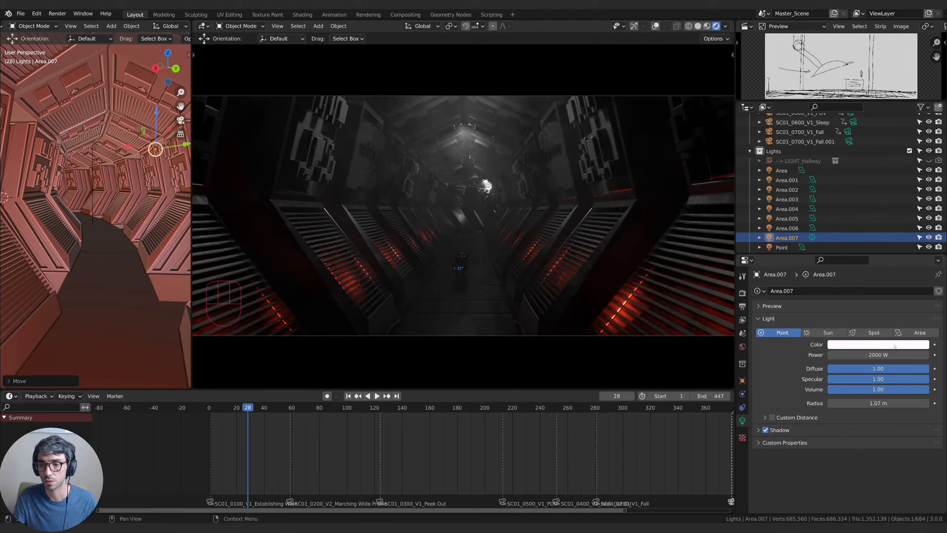
Set the Area.007 light's power to 1000 W and enlarge its radius to 5.11 m.
left_click(902, 355)
type("100")
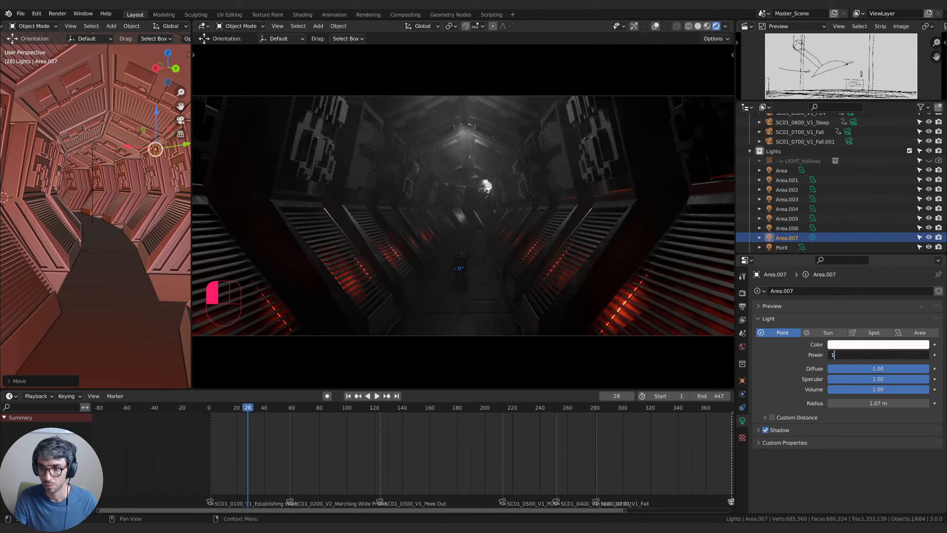
left_click(921, 310)
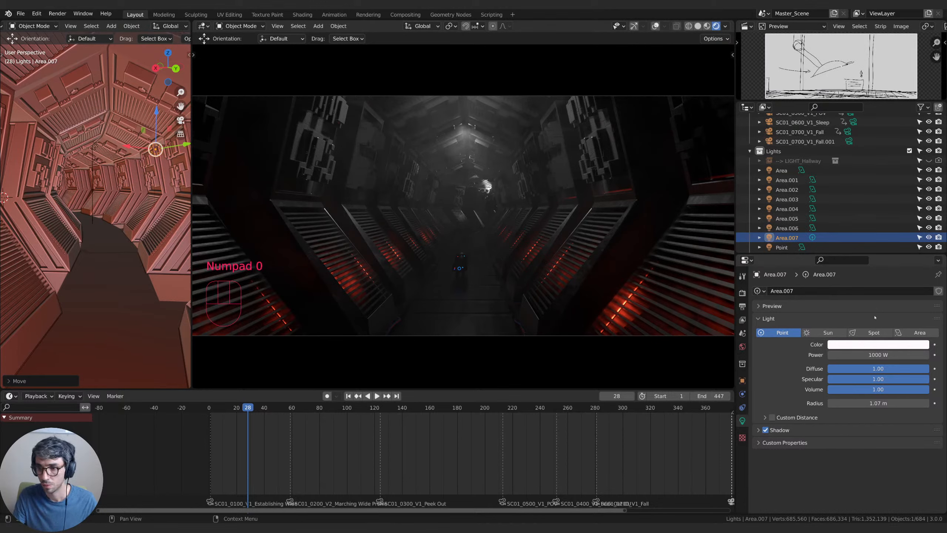
left_click_drag(881, 404, 913, 403)
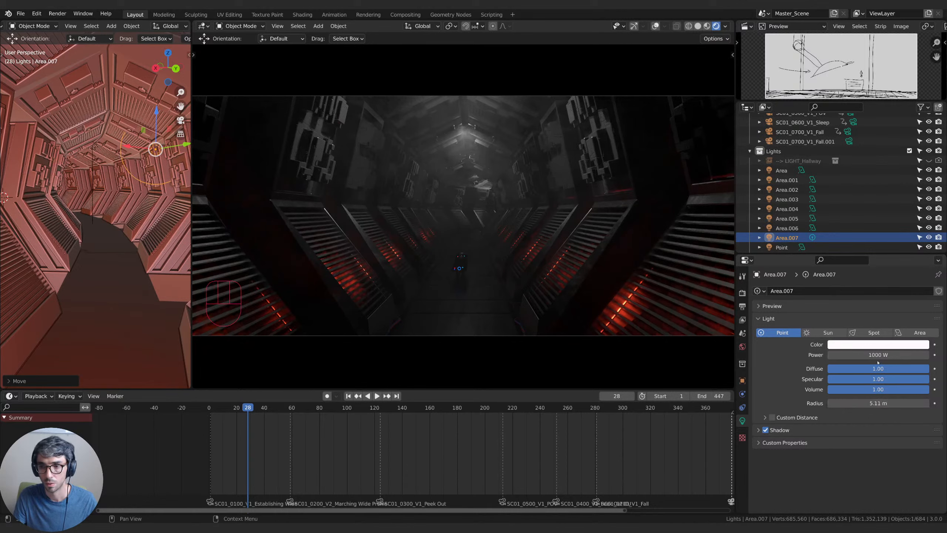
Tint the Area.007 light pale blue, with hue about 0.556 and saturation about 0.469.
left_click(878, 344)
left_click(887, 243)
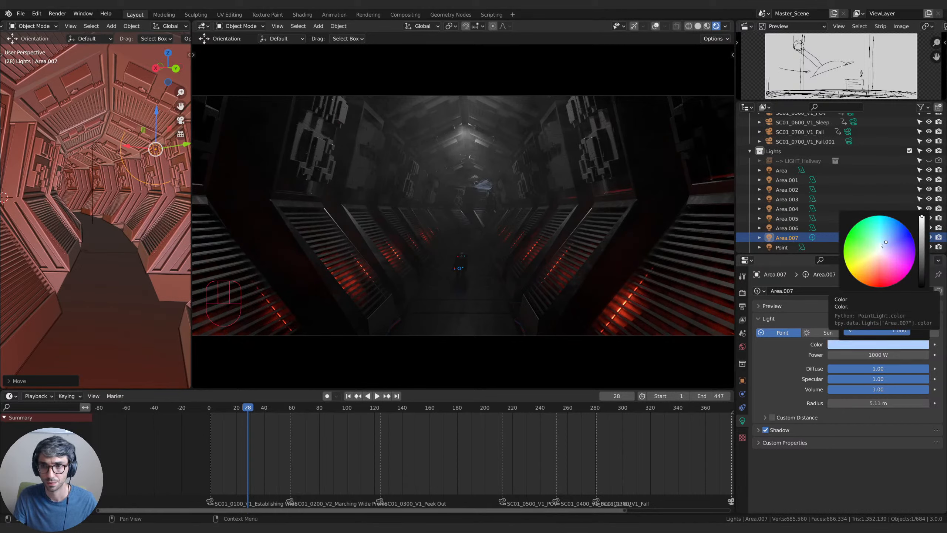
left_click(885, 239)
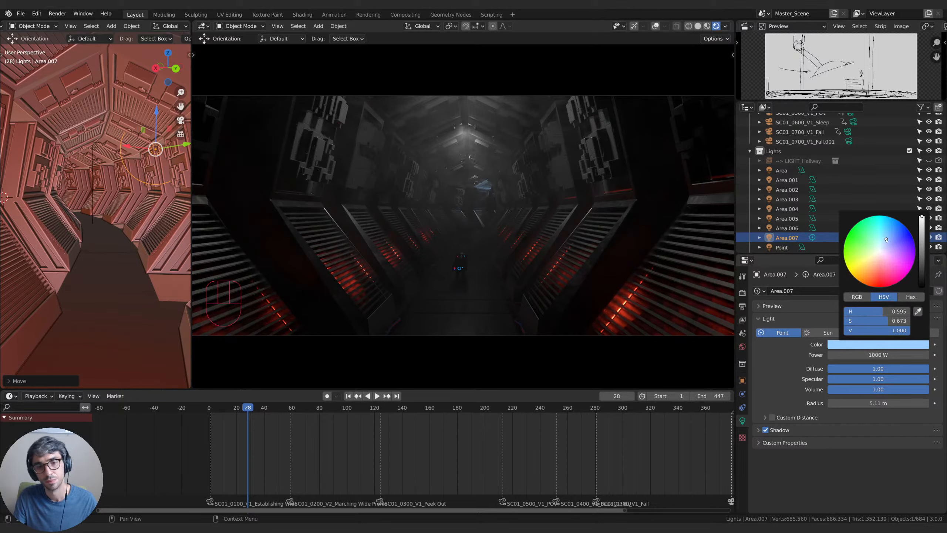
left_click_drag(885, 239, 883, 240)
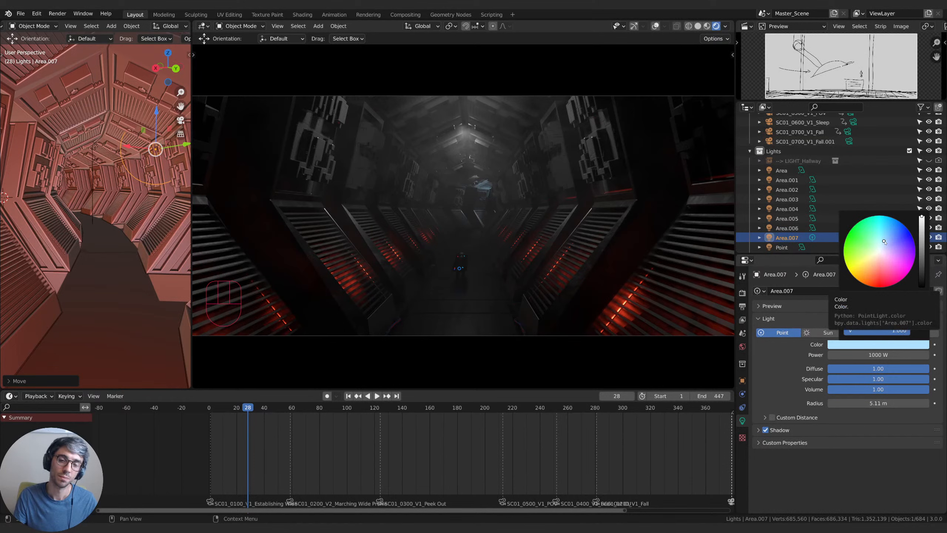
left_click(876, 344)
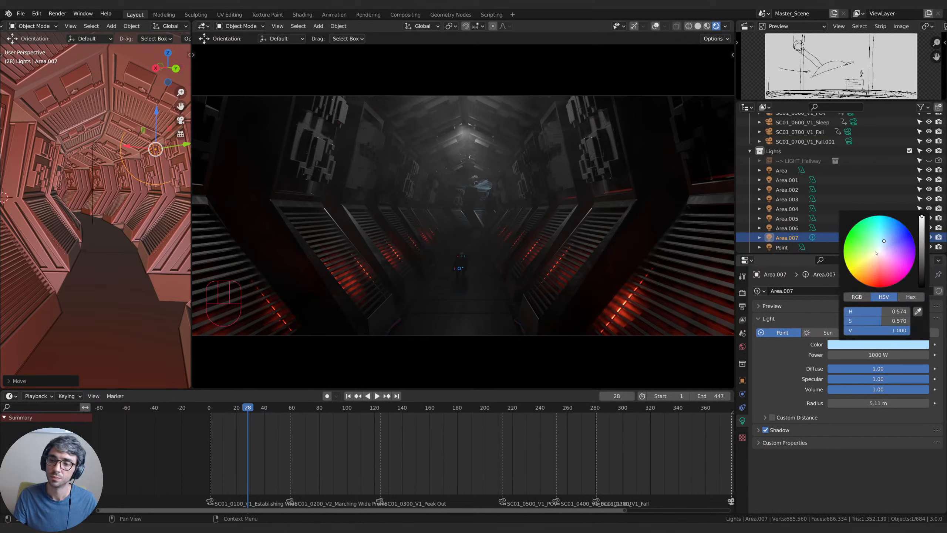
left_click_drag(887, 239, 882, 243)
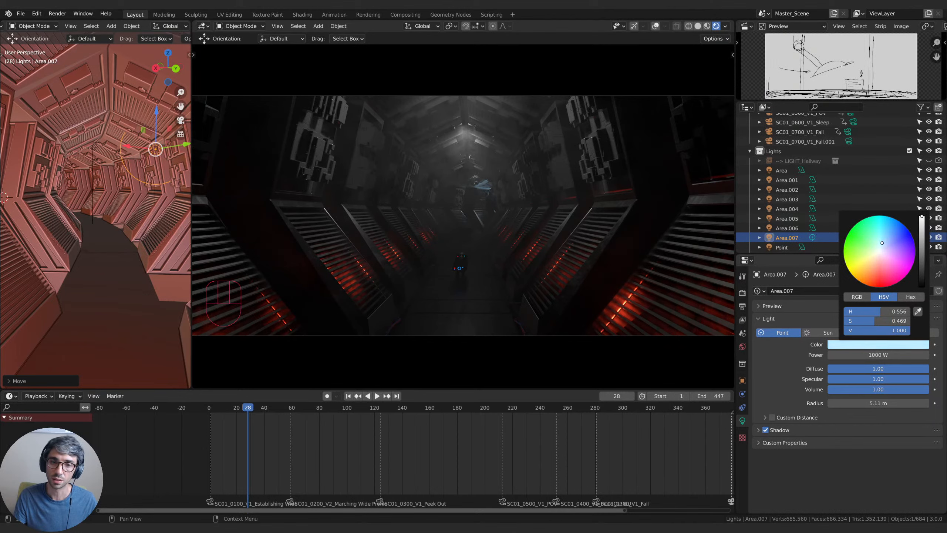
left_click(856, 465)
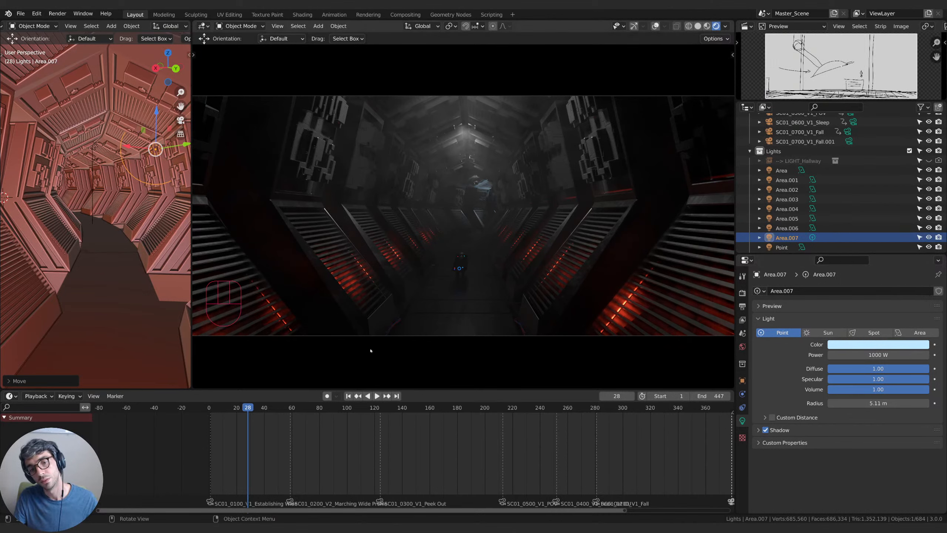
Play the animation to preview the hallway lighting and stop at frame 92.
left_click(377, 396)
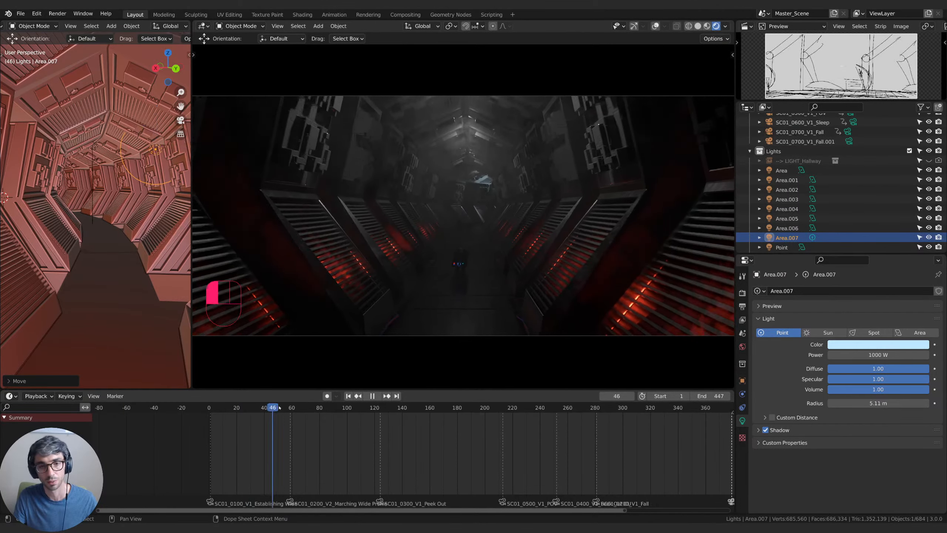
left_click(372, 396)
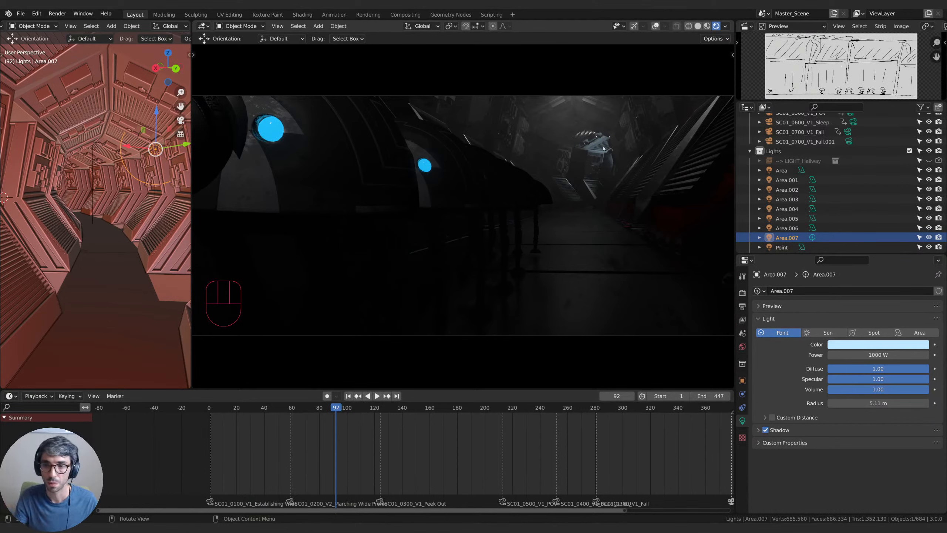
Try a power of 3000 W on the Area.007 light and return it to 1000 W.
left_click(877, 354)
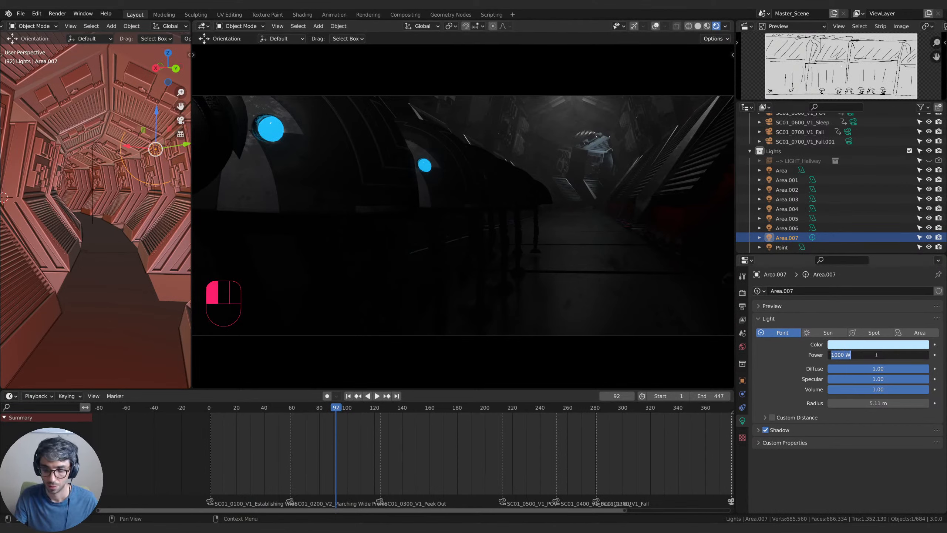
type("3000")
key("Return")
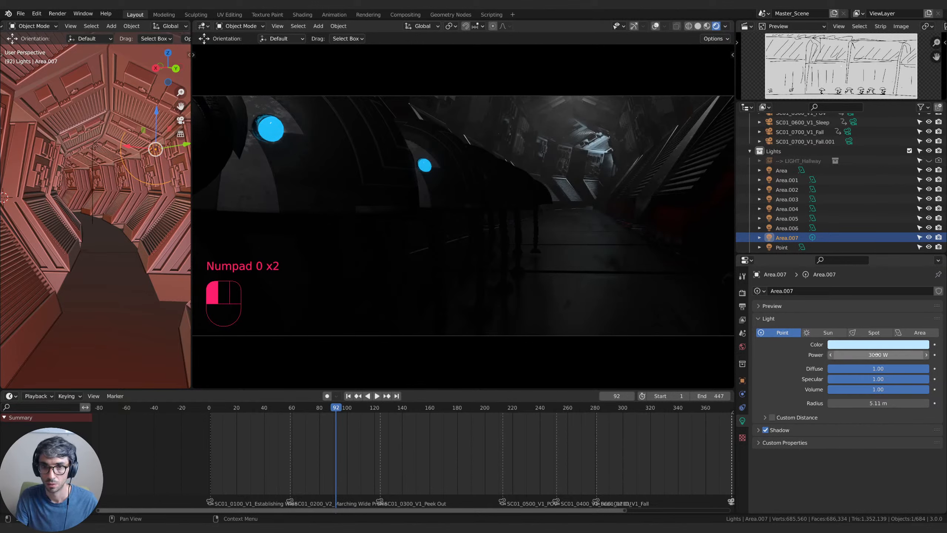
left_click(876, 355)
type("1000")
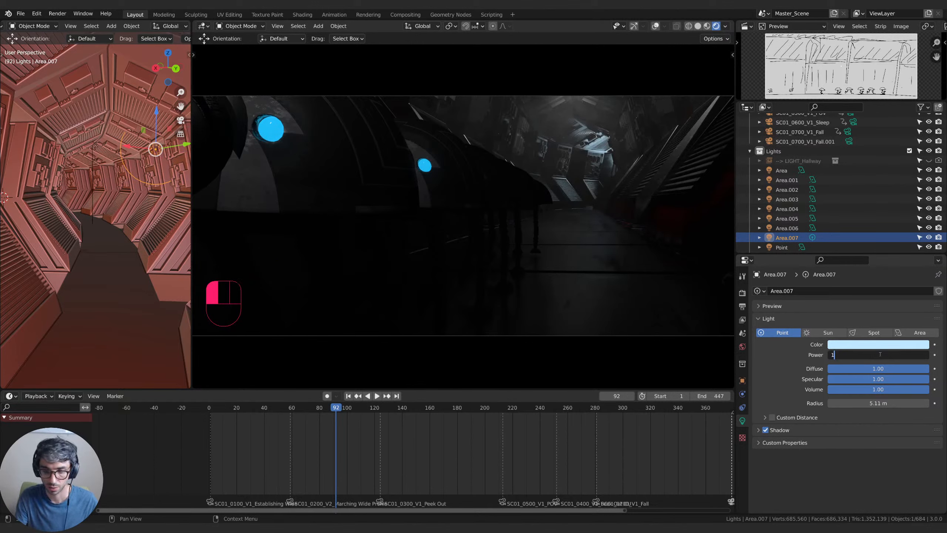
key("Return")
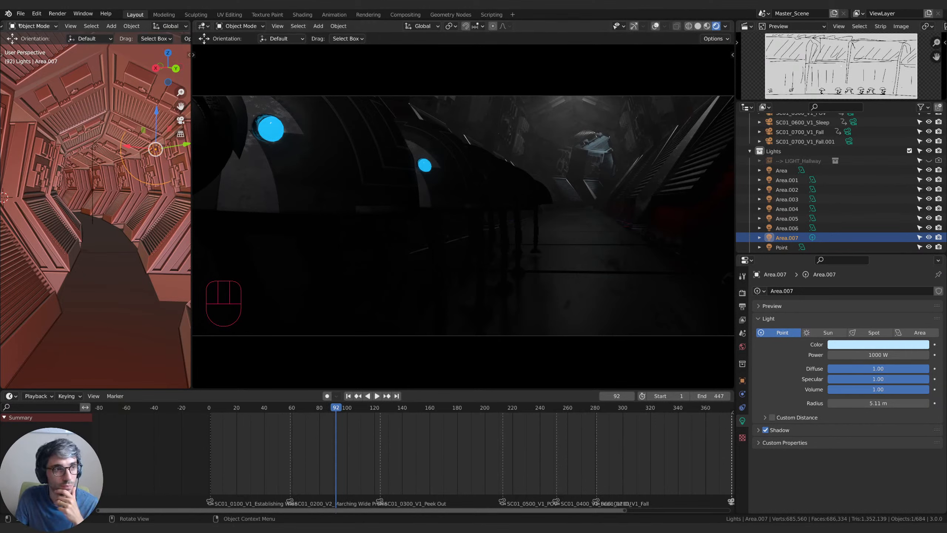
Switch the User Perspective viewport to the Shader Editor and bring the World's Background, Noise Texture and ColorRamp nodes into view.
scroll(39, 26, "up", 2)
left_click(6, 26)
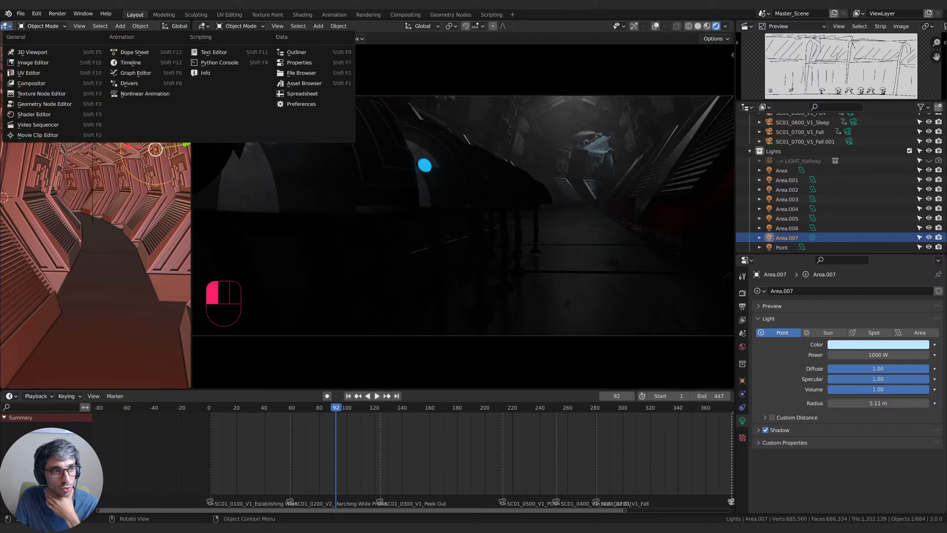
left_click(23, 114)
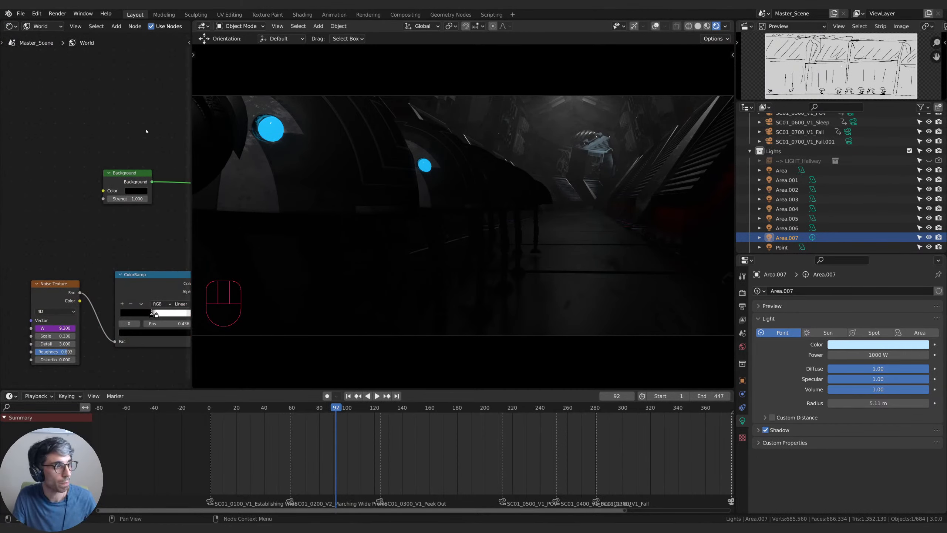
middle_click_drag(160, 197, 124, 198)
middle_click_drag(74, 227, 92, 225)
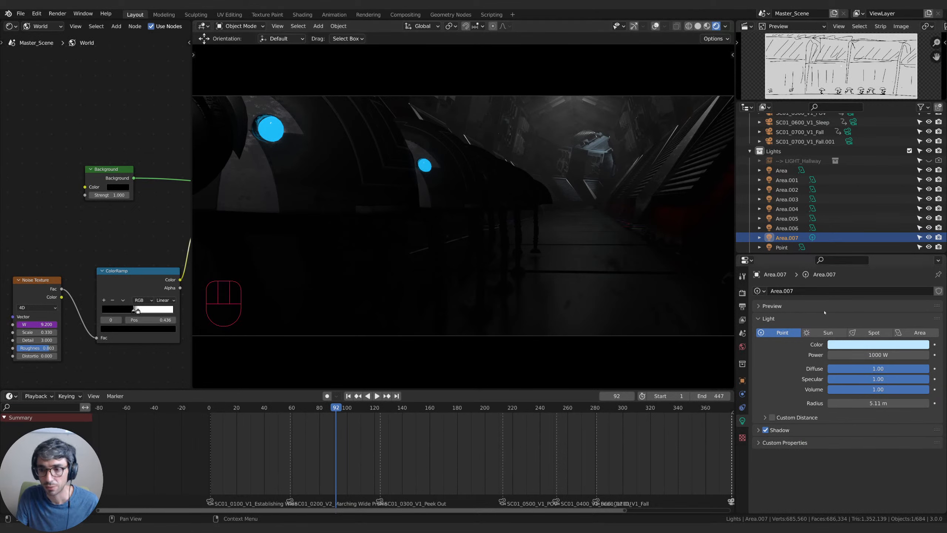
Adjust the Area.007 light's colour to hue 0.614 and saturation 0.381.
left_click(887, 345)
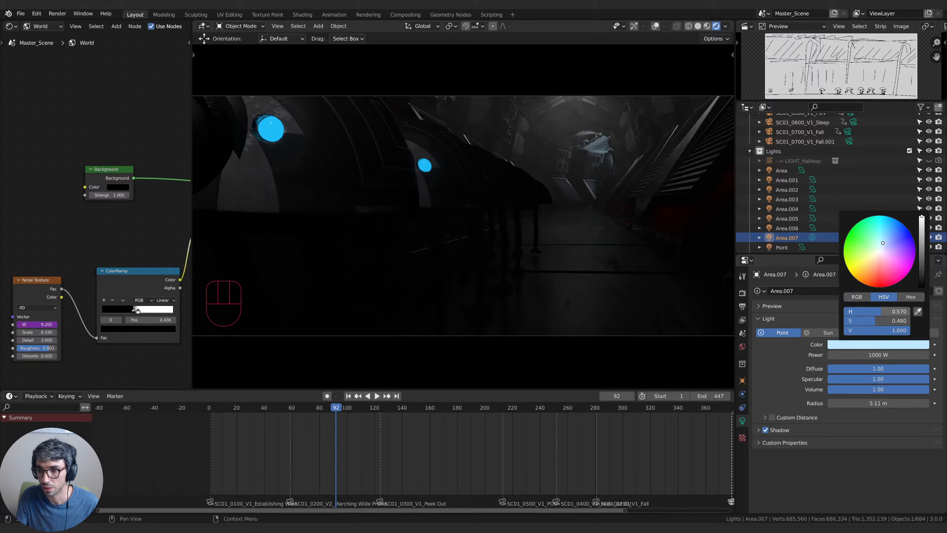
left_click_drag(881, 312, 883, 311)
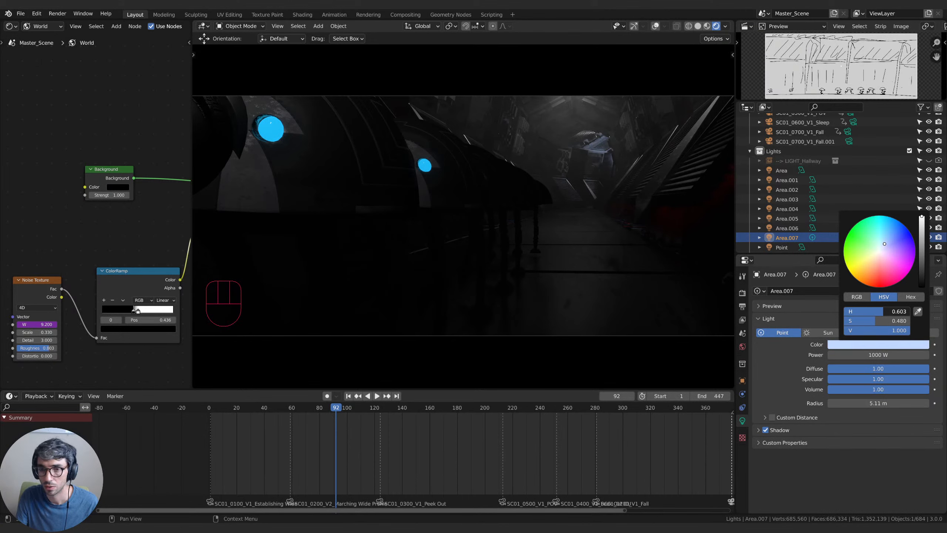
mouse_move(869, 322)
left_mouse_down()
mouse_move(889, 322)
mouse_move(861, 321)
left_mouse_up()
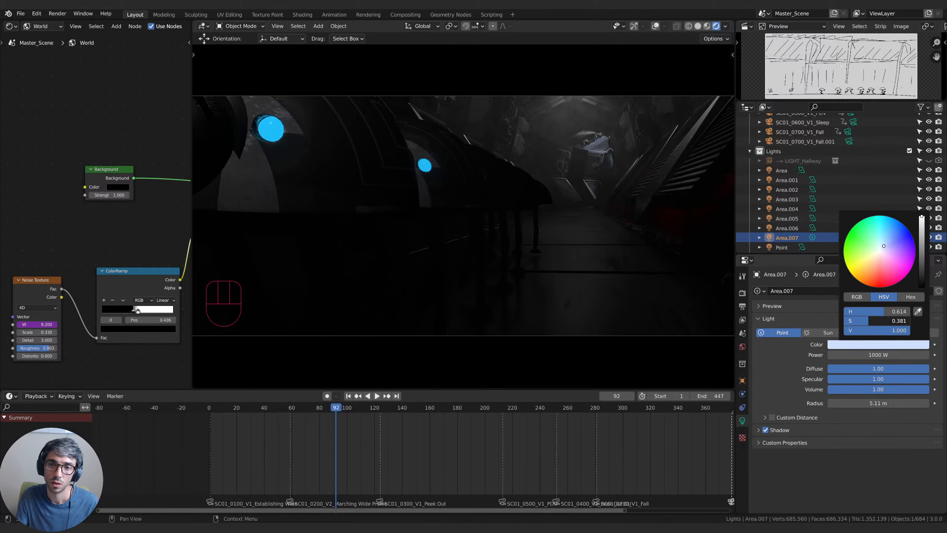
Leave the camera view to look down the hallway and switch the Shader Editor area to a 3D Viewport.
middle_click_drag(410, 224, 474, 197)
middle_click_drag(473, 197, 504, 235, "shift")
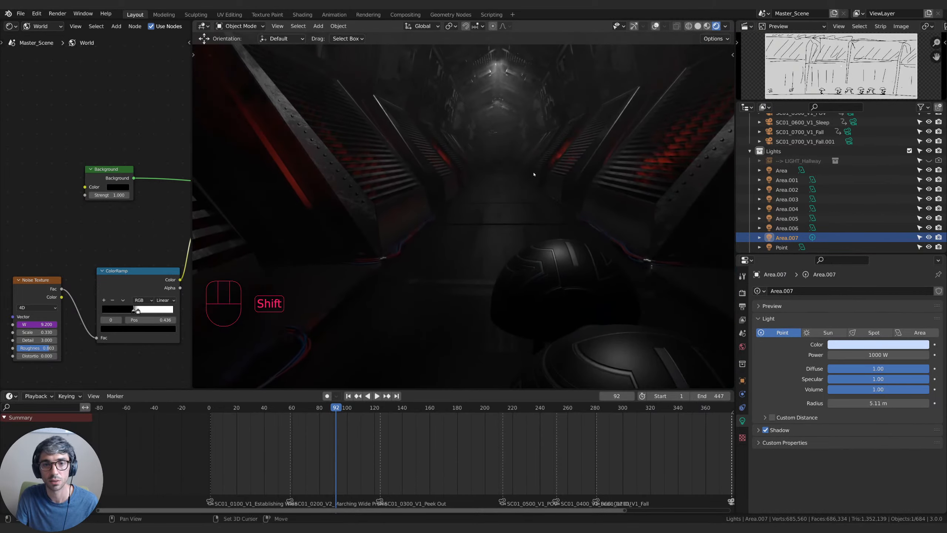
middle_click_drag(532, 174, 515, 238, "shift")
scroll(96, 209, "down", 2)
left_click(10, 26)
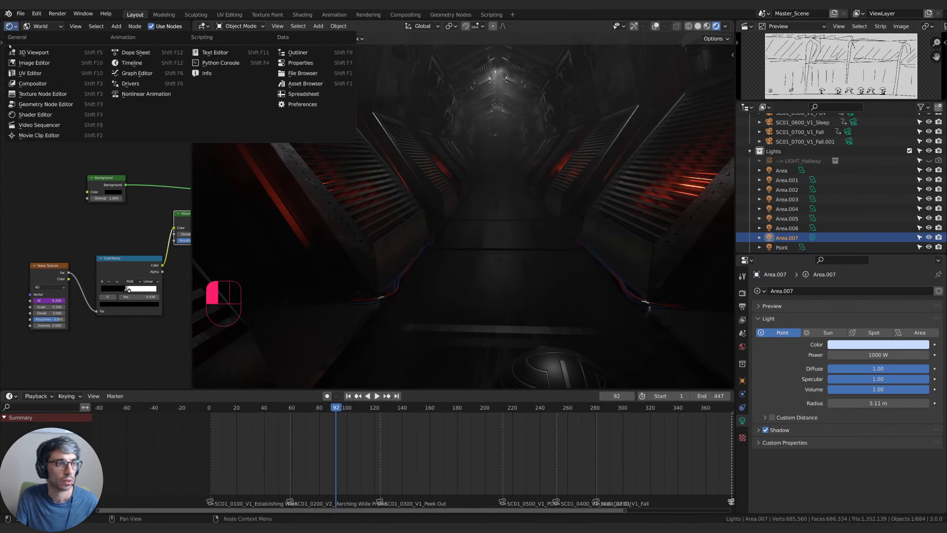
left_click(42, 55)
middle_click_drag(75, 168, 93, 209)
scroll(93, 217, "down", 8)
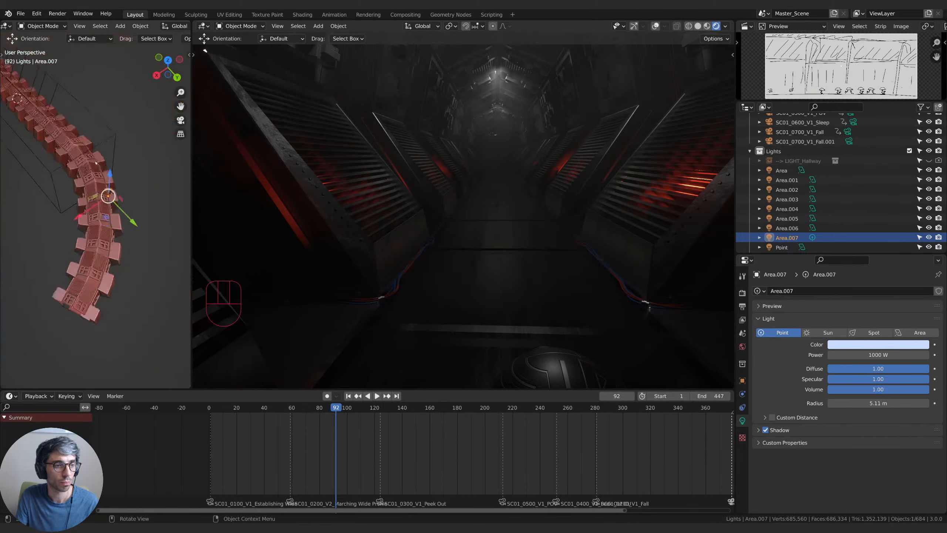
Duplicate the Area.007 light and move the copy far down the hallway to where it begins to bend.
middle_click_drag(86, 246, 50, 343, "shift")
scroll(151, 153, "up", 2)
middle_click_drag(152, 152, 44, 307, "shift")
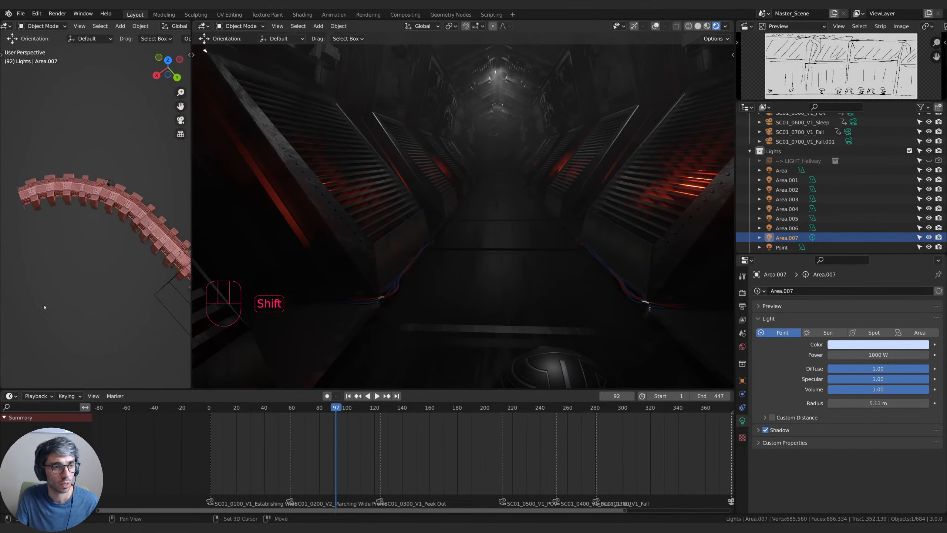
scroll(96, 283, "down", 1)
middle_click_drag(96, 283, 172, 285)
key("shift+d")
right_click(139, 231)
key("g")
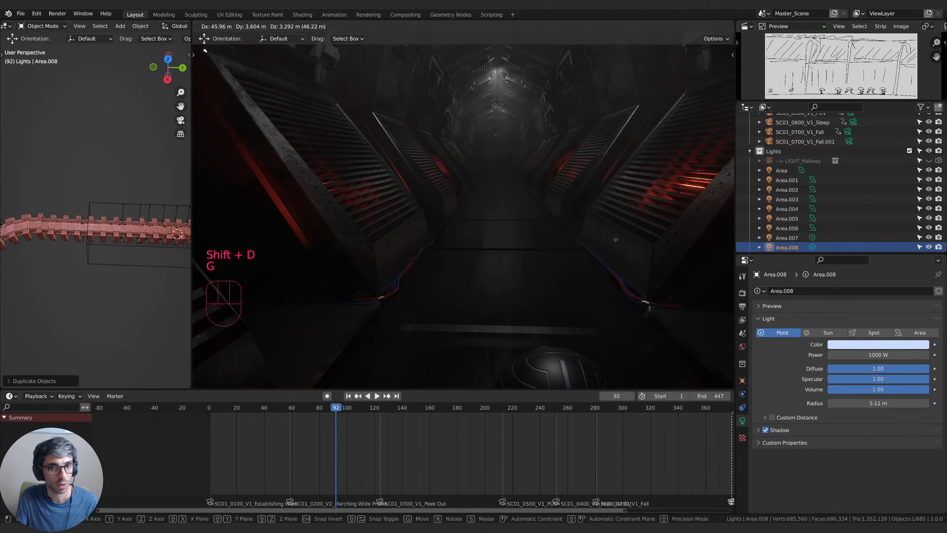
right_click(459, 233)
key("g")
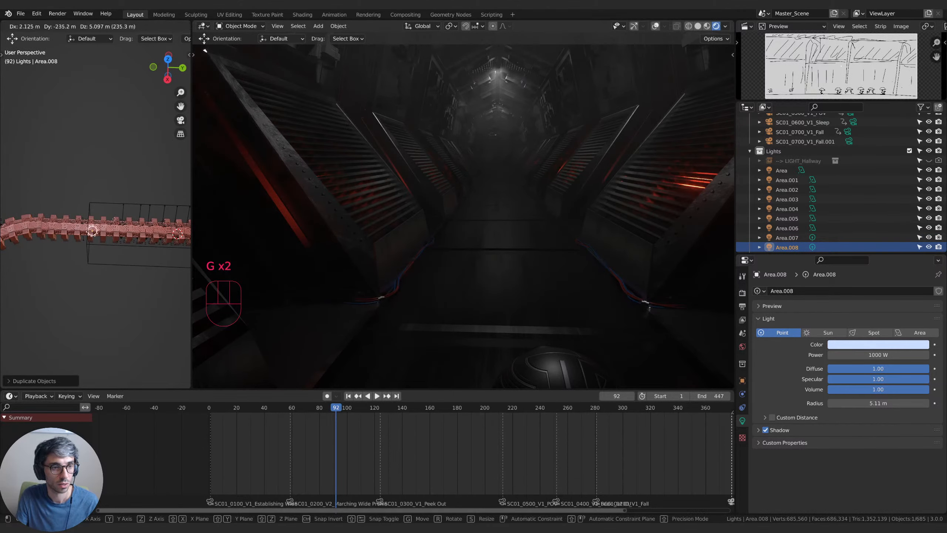
left_click(101, 217)
middle_click_drag(100, 217, 178, 216, "shift")
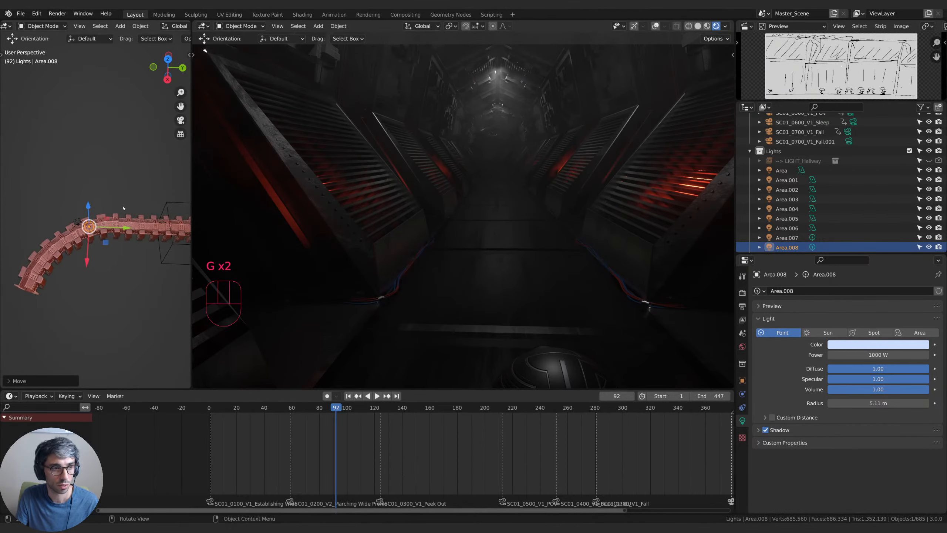
Lower the duplicated light about 6 m along the global Z axis and nudge it slightly along X.
key("g")
key("z")
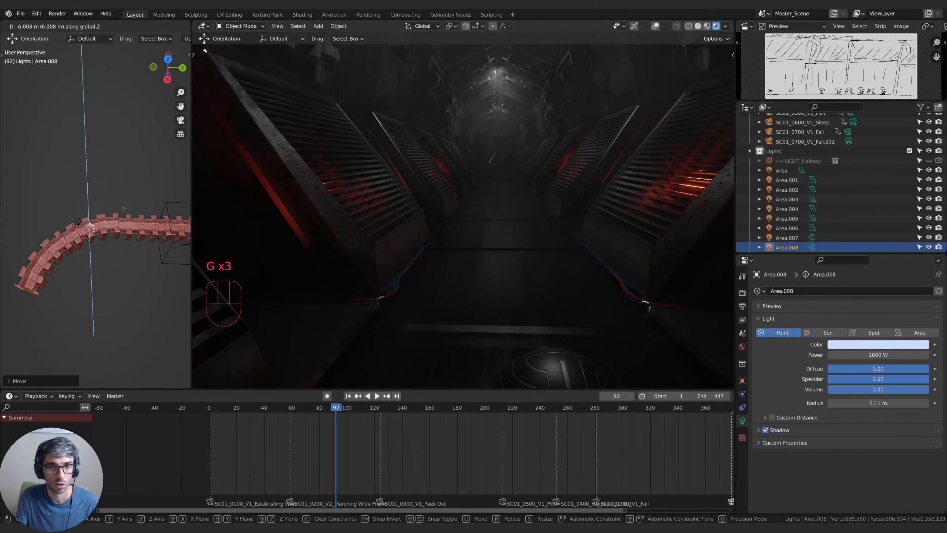
left_click(123, 209)
middle_click_drag(123, 209, 156, 200)
scroll(56, 277, "up", 3)
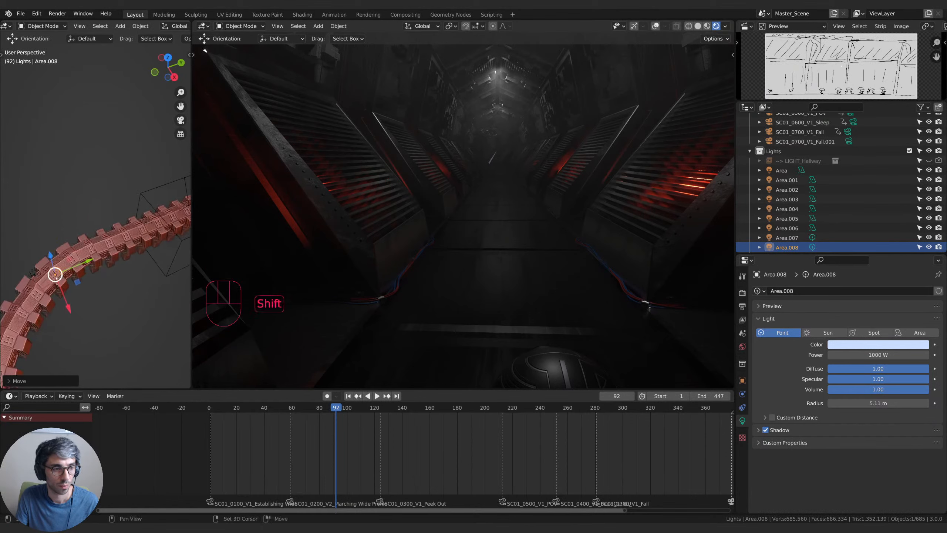
middle_click_drag(56, 278, 115, 242, "shift")
scroll(115, 242, "up", 3)
left_click_drag(142, 278, 137, 271)
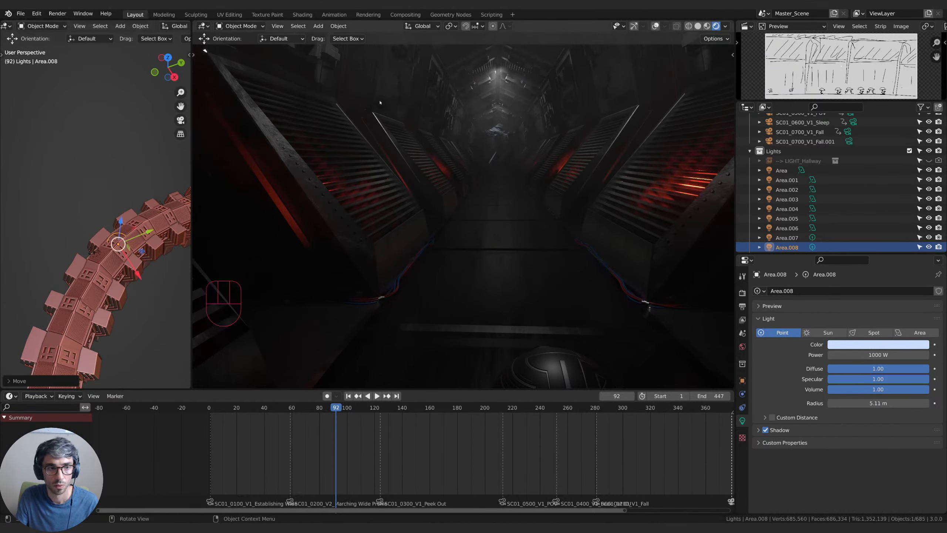
Fine-tune the Area.008 light's position along the global Z, Y and X axes so it lights the hallway's bend.
key("g")
key("z")
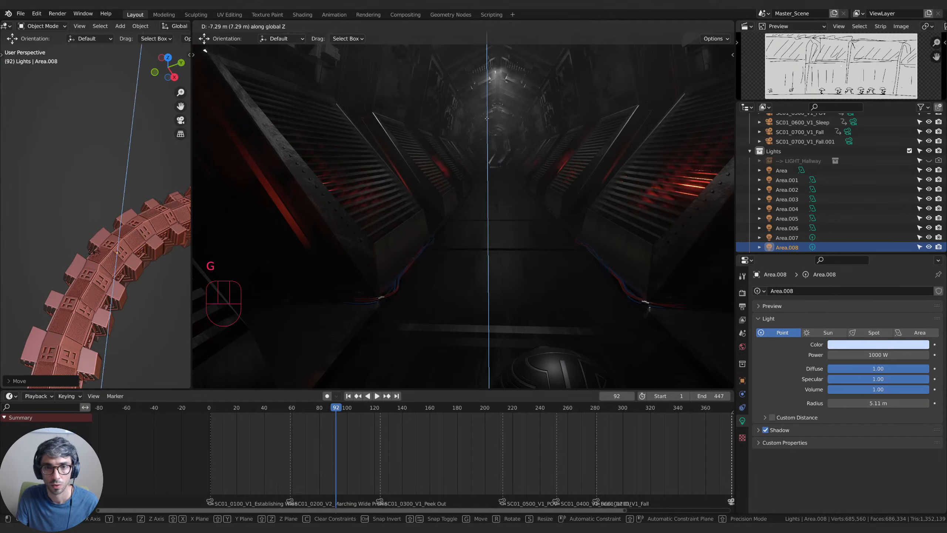
key("g")
key("y")
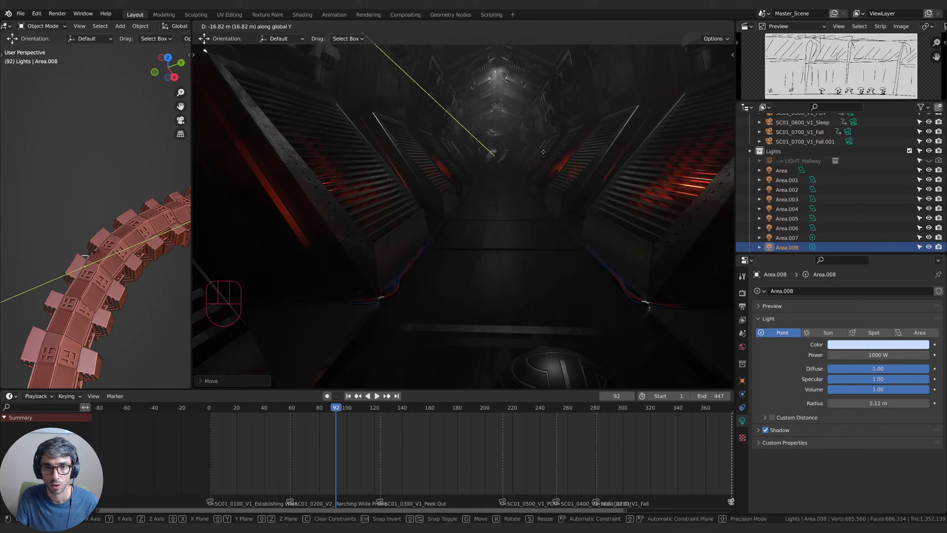
key("g")
key("x")
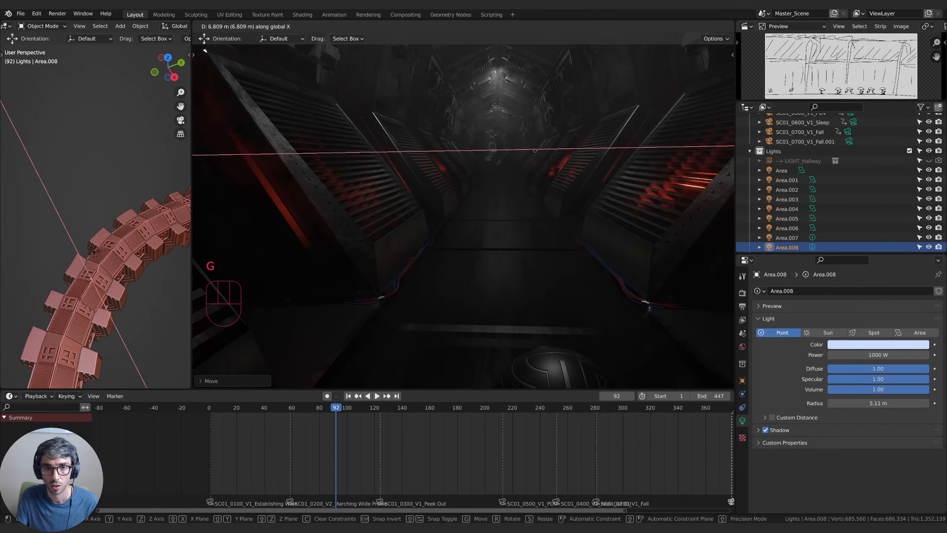
key("g")
key("y")
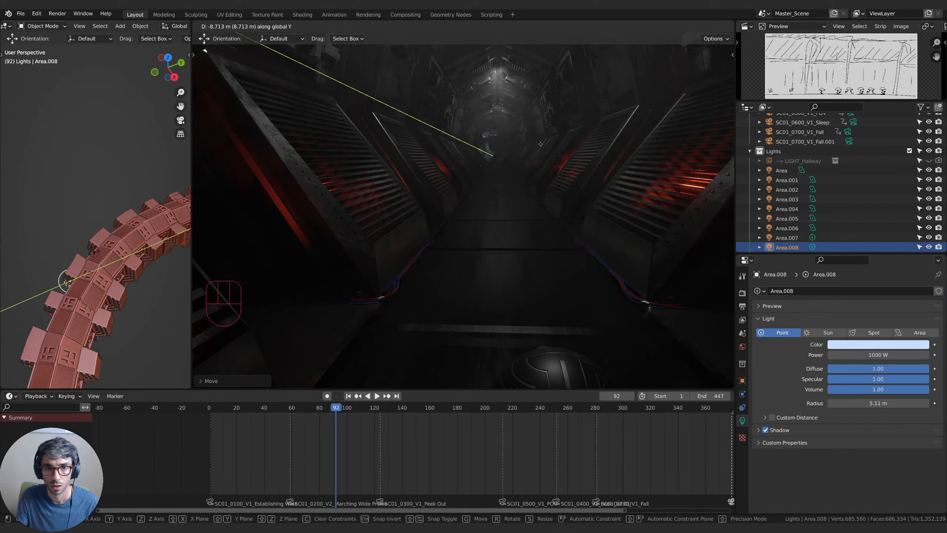
left_click(541, 145)
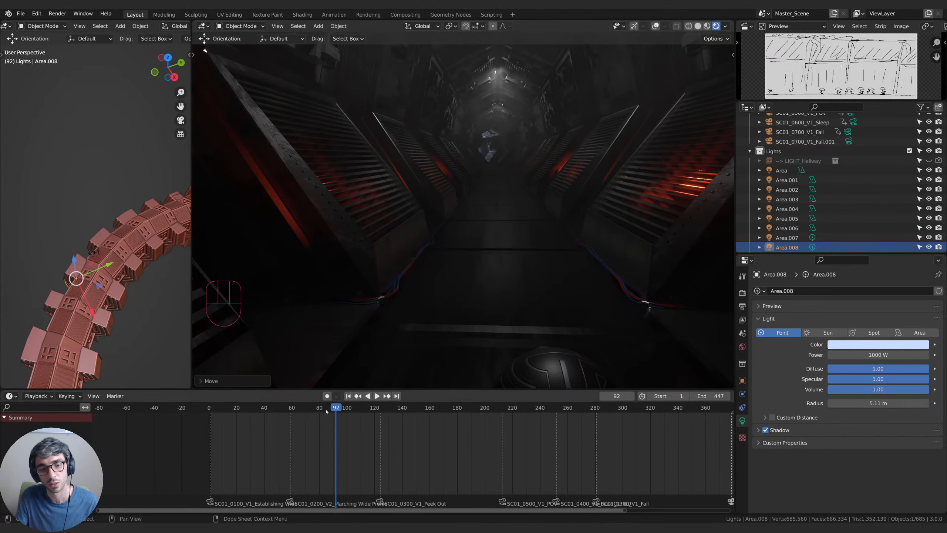
Check the lighting through the camera at frame 247 and set the Area.008 light's radius to 5.84 m.
key("KP_0")
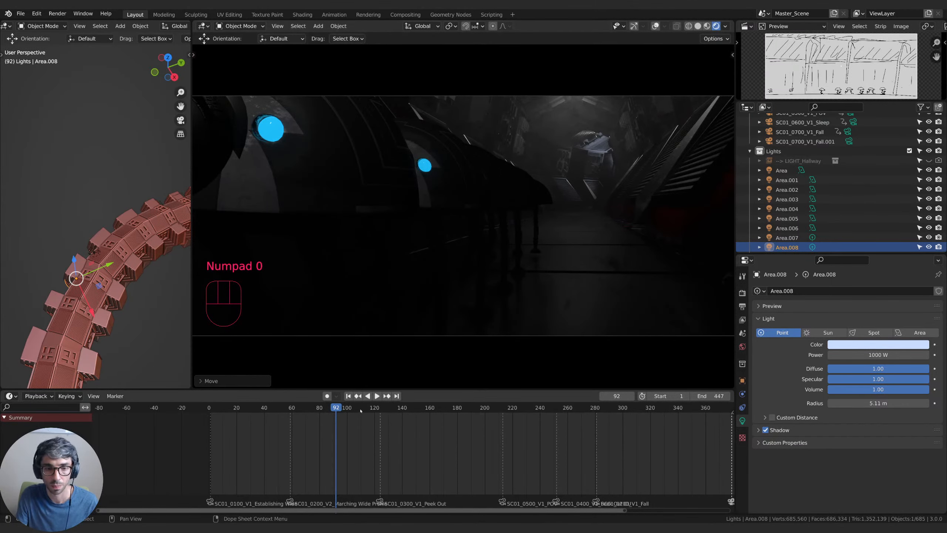
left_click_drag(361, 410, 551, 406)
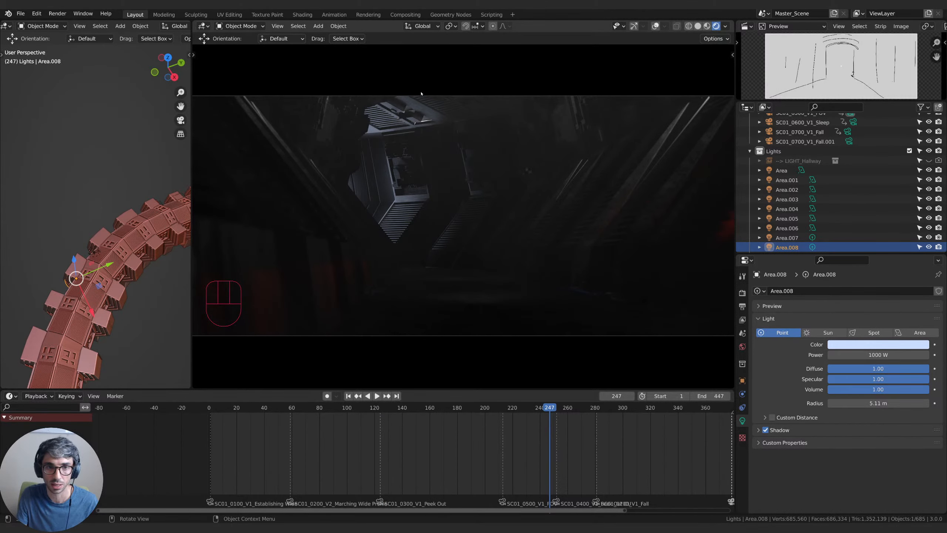
mouse_move(865, 402)
left_mouse_down()
mouse_move(891, 402)
mouse_move(860, 403)
mouse_move(880, 403)
left_mouse_up()
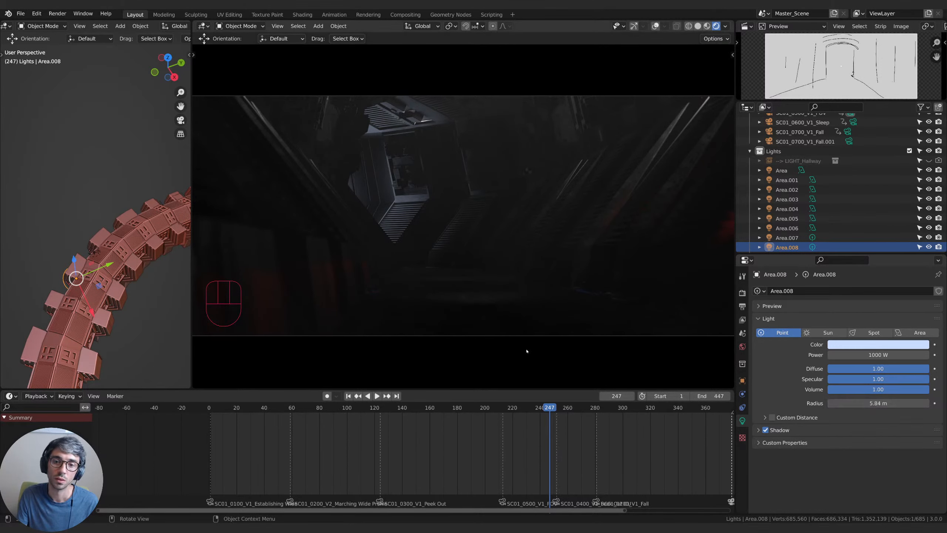
Scrub and play through the shots to check the new light, stopping at frame 45.
left_click_drag(556, 409, 628, 407)
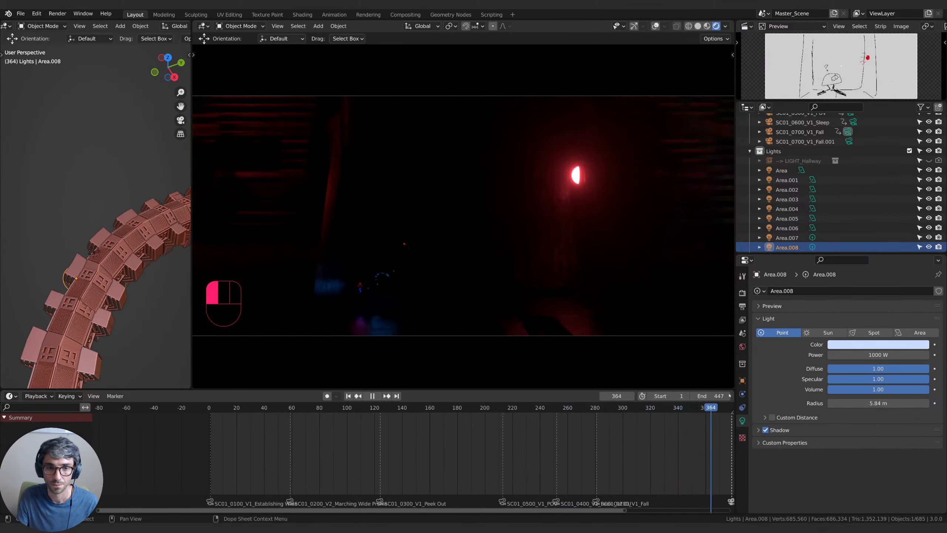
left_click_drag(105, 394, 209, 408)
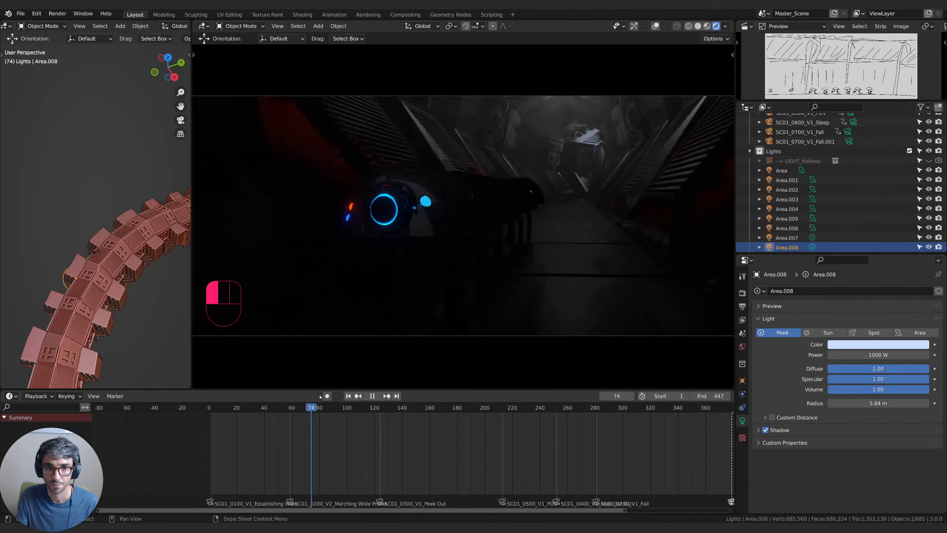
left_click(369, 396)
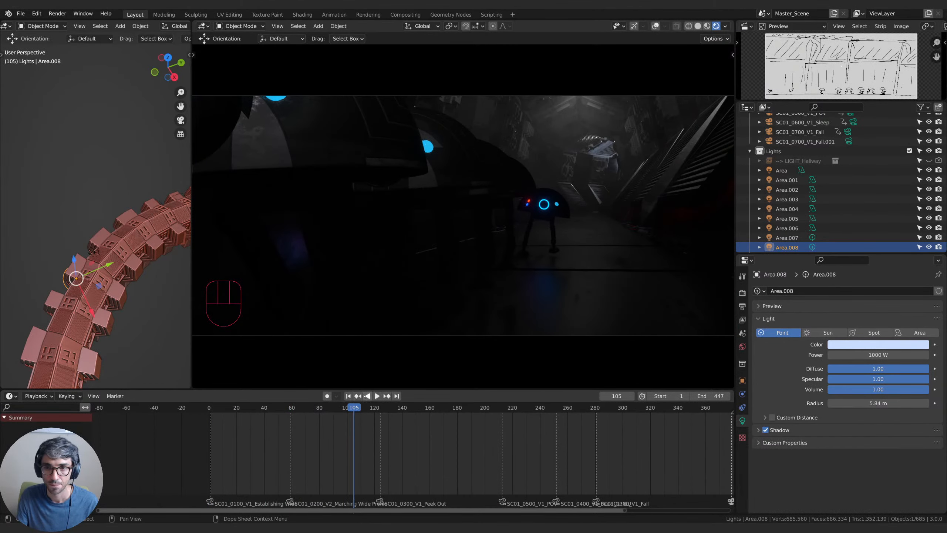
key("space")
key("space")
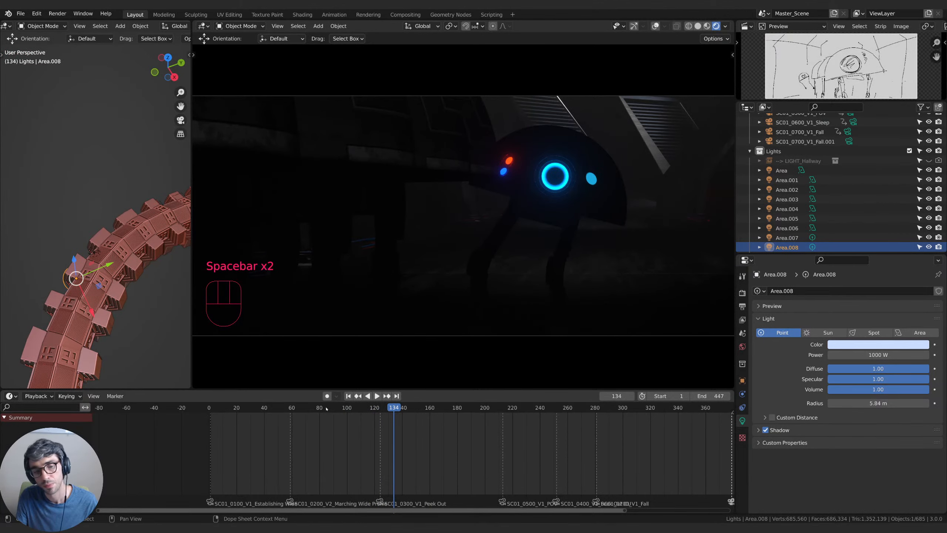
left_click_drag(289, 408, 272, 409)
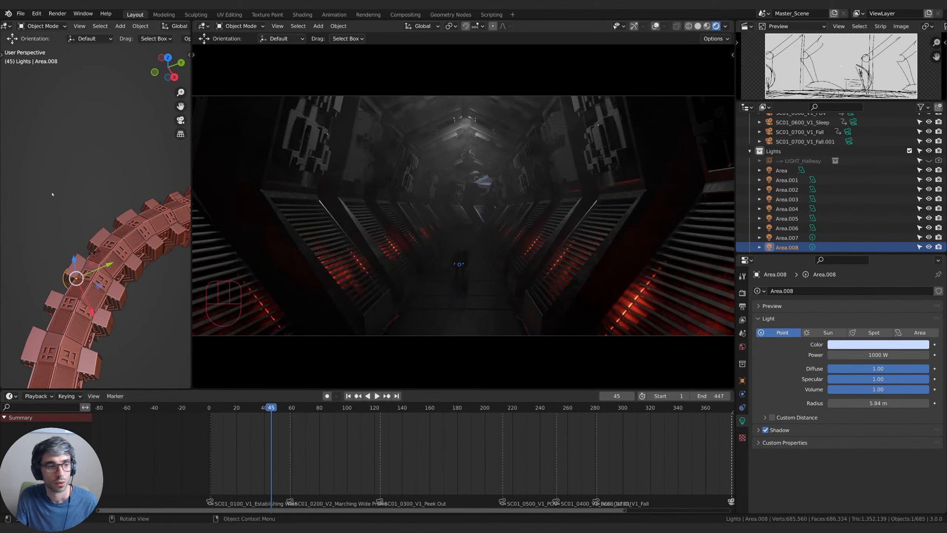
Show the World's Volume Scatter node in the Shader Editor, try a negative anisotropy and reset it to 0.
left_click(6, 26)
left_click(34, 114)
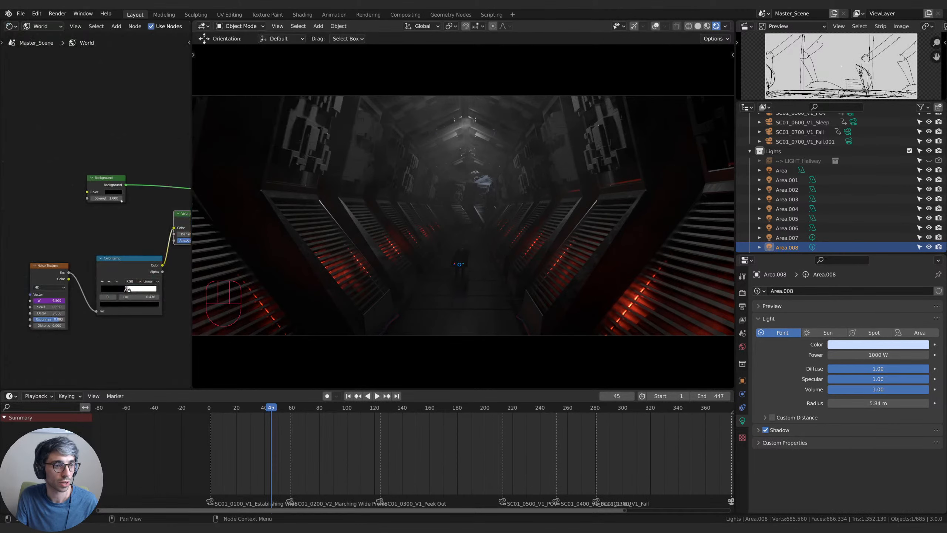
scroll(113, 257, "up", 4)
scroll(113, 258, "up", 2)
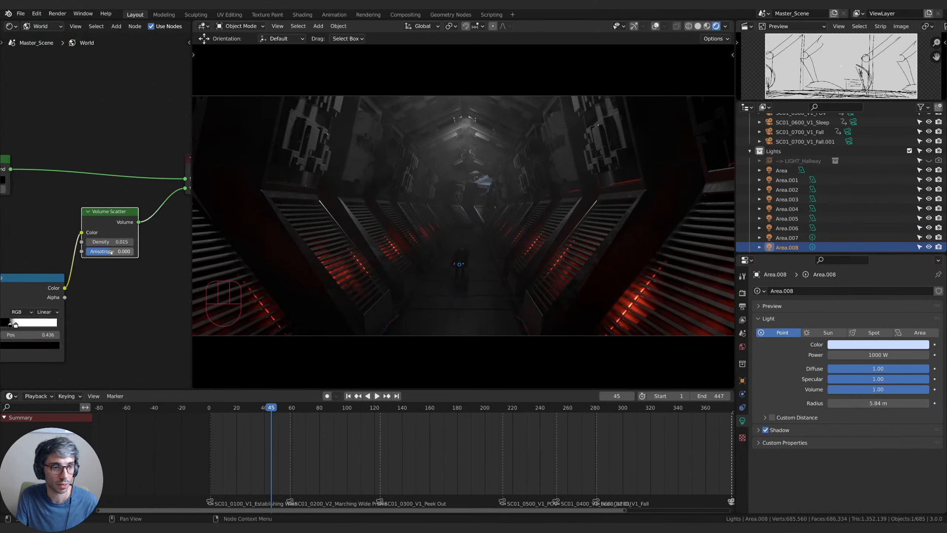
mouse_move(111, 251)
left_mouse_down()
mouse_move(79, 252)
mouse_move(134, 251)
mouse_move(119, 251)
left_mouse_up()
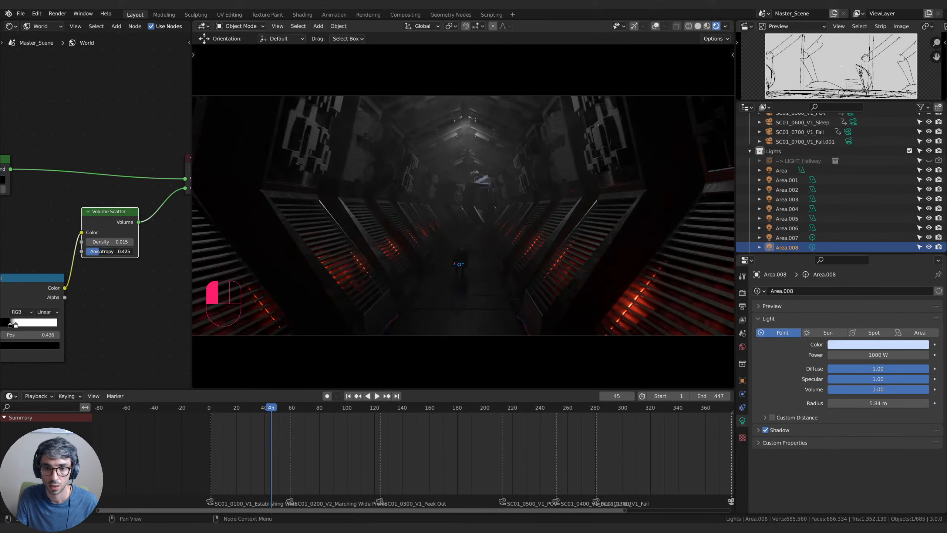
left_click(118, 250)
type("000")
key("Return")
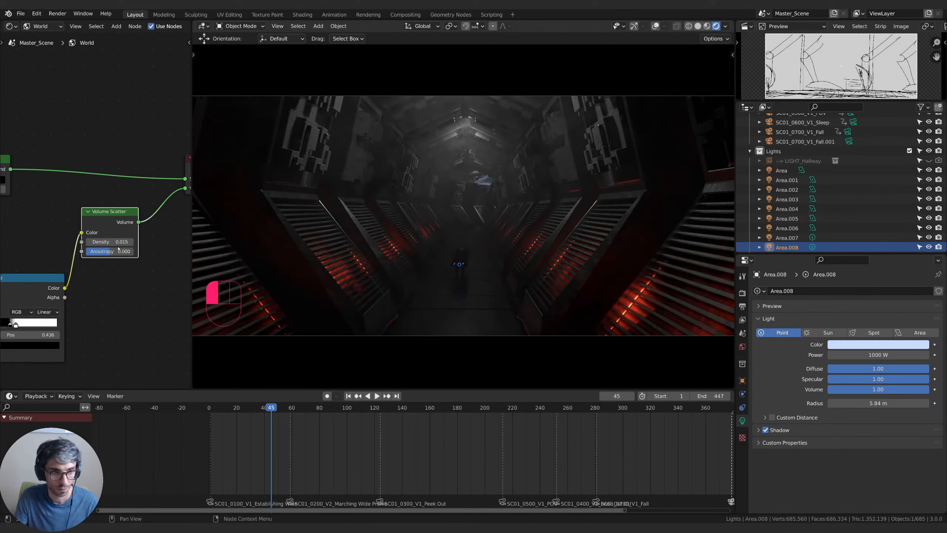
Try a density of 0.075 and an anisotropy of -0.652 on the Volume Scatter node and undo both.
left_click_drag(118, 242, 91, 251, "shift")
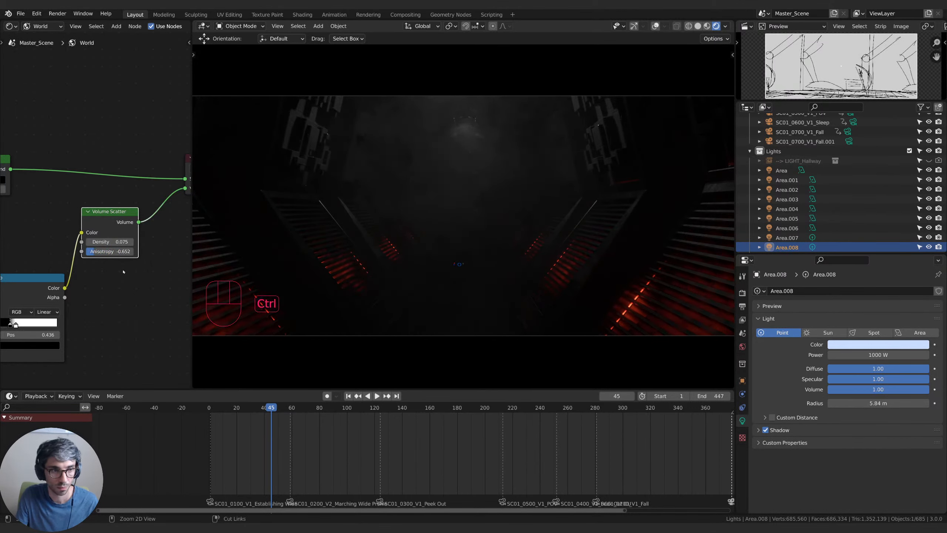
key("ctrl+z")
key("ctrl+z")
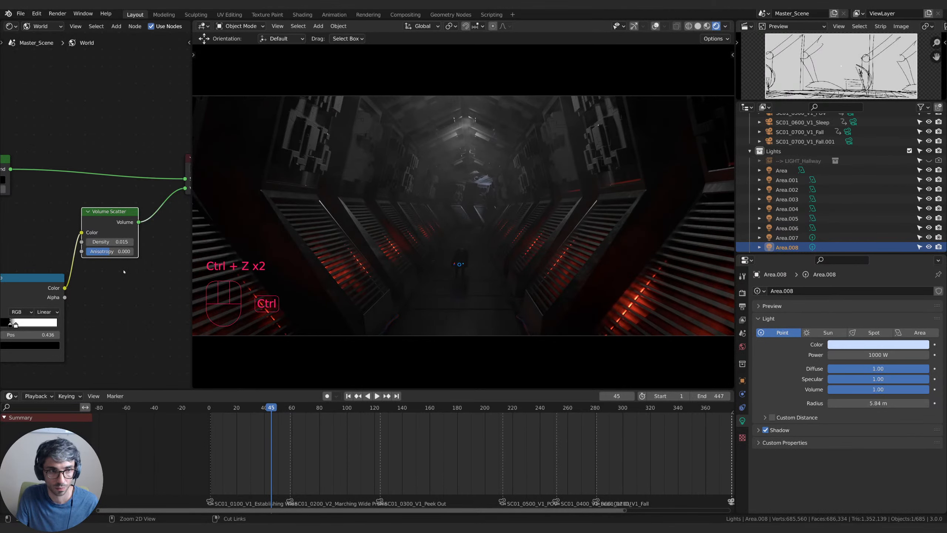
Play the animation up to frame 122 and save the file SC01_Hallway_v1-cb-L-01.blend.
key("space")
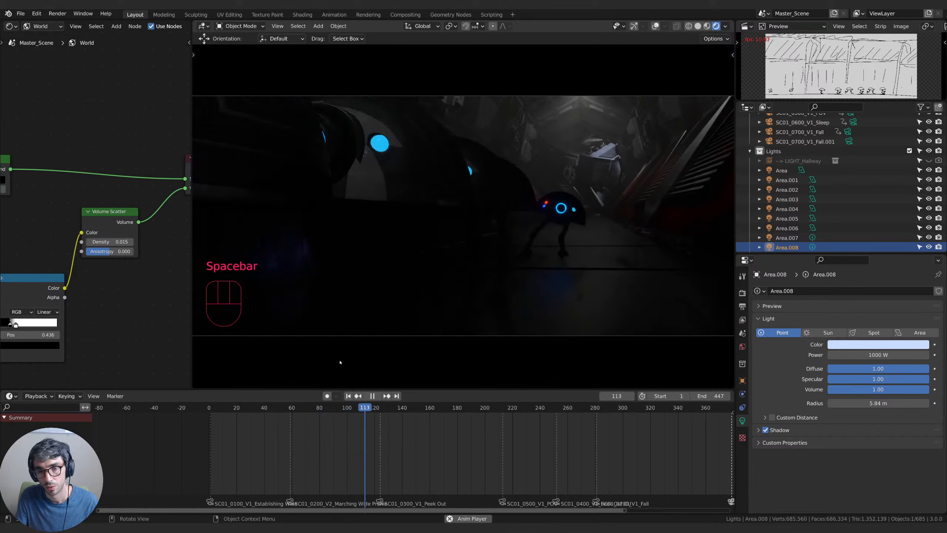
key("space")
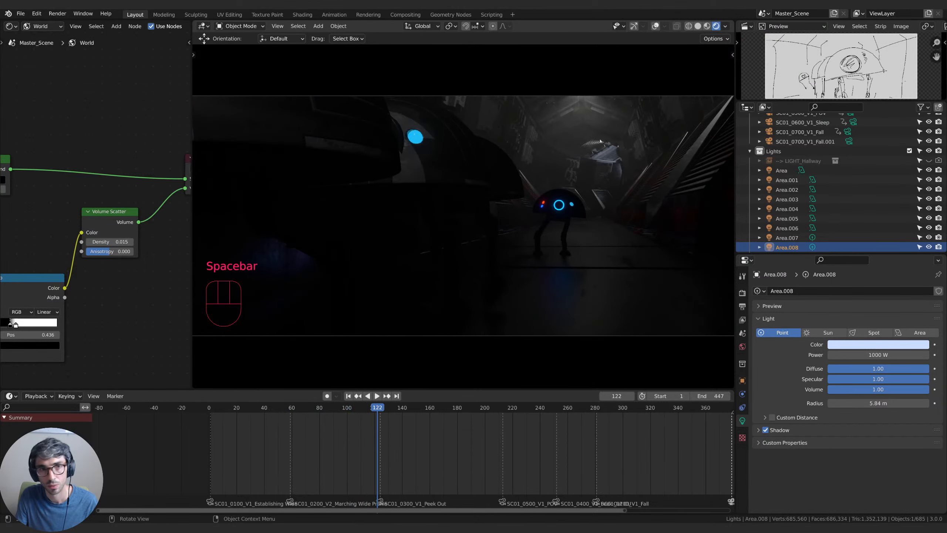
left_click(21, 13)
left_click(37, 76)
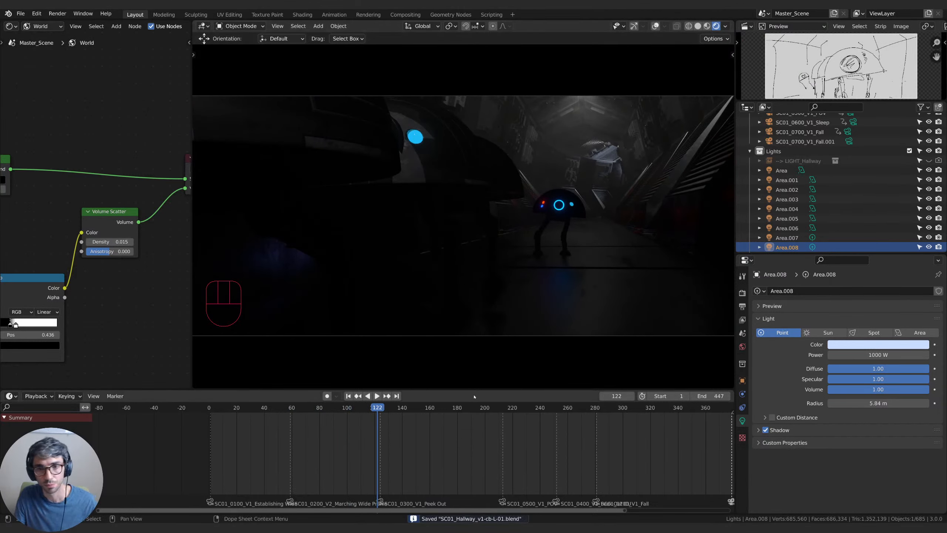
Scrub through the establishing and marching shots to review the lighting, stopping at frame 21.
mouse_move(346, 413)
left_mouse_down()
mouse_move(218, 410)
mouse_move(332, 410)
left_mouse_up()
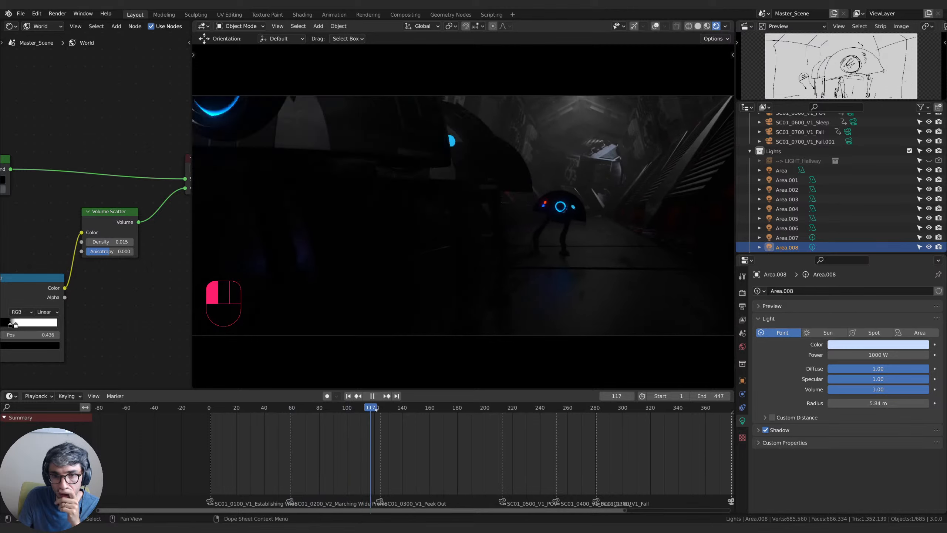
left_click_drag(395, 407, 238, 412)
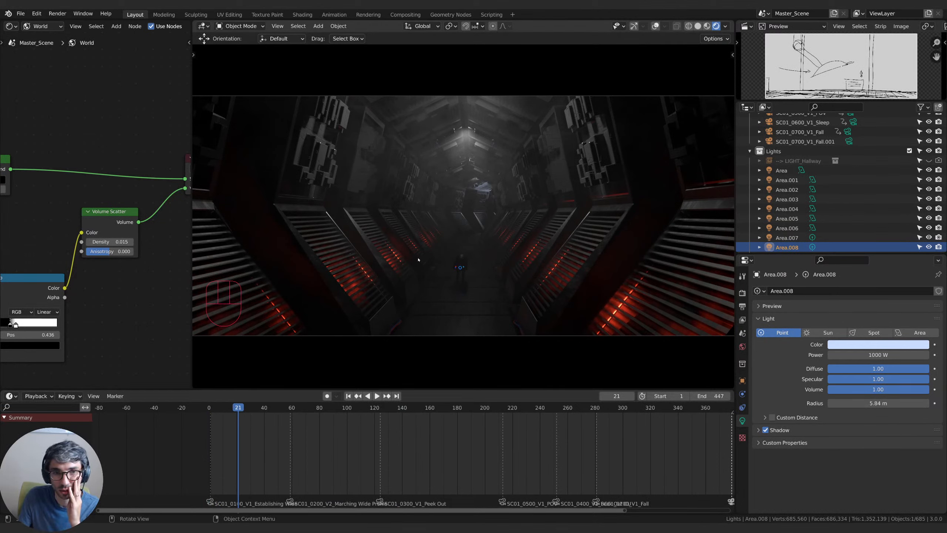
Switch the World node editor area to a 3D viewport and bring the straight section of the hallway into view.
left_click(10, 27)
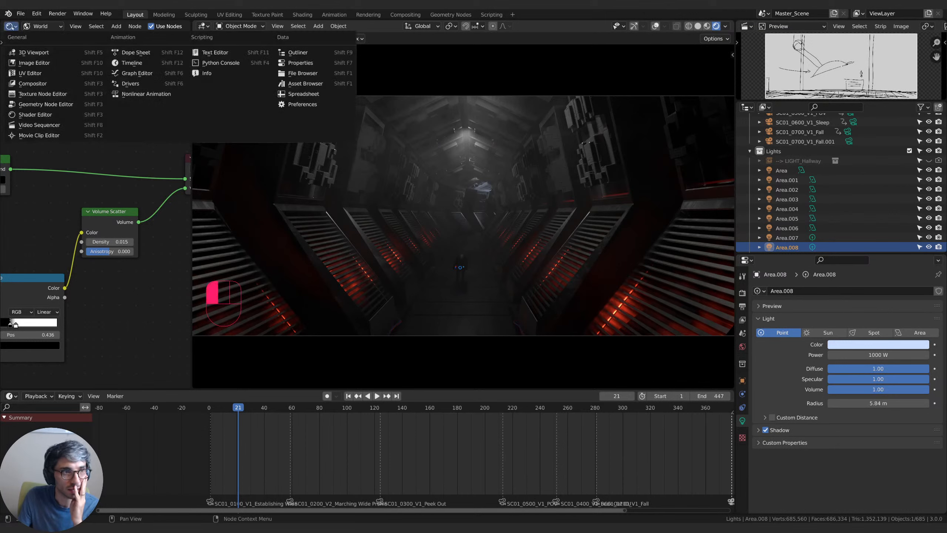
left_click(43, 53)
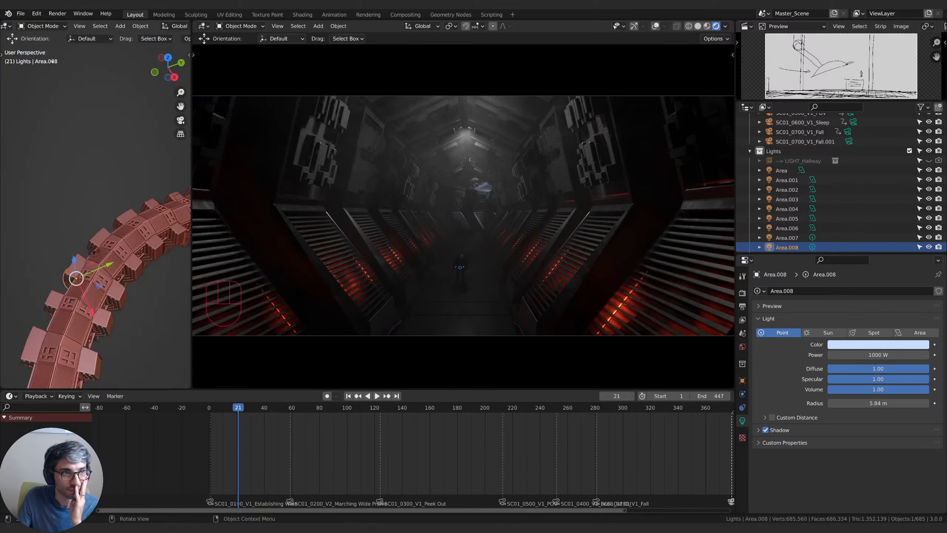
scroll(132, 190, "down", 2)
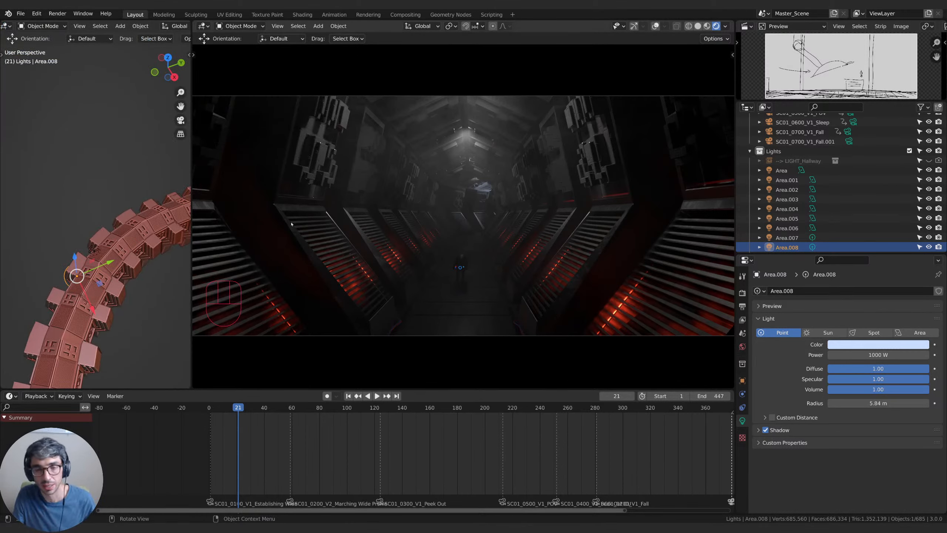
middle_click_drag(117, 182, 98, 184, "shift")
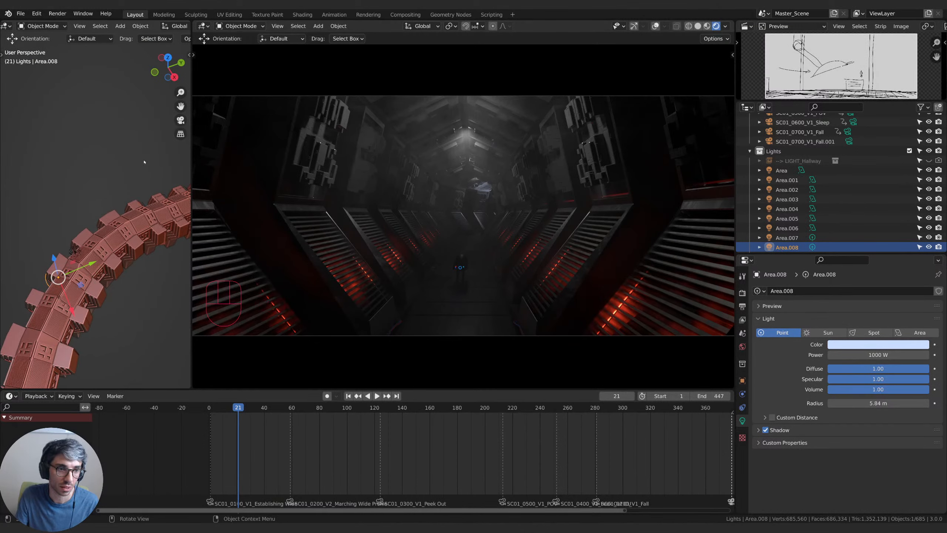
scroll(144, 162, "down", 6)
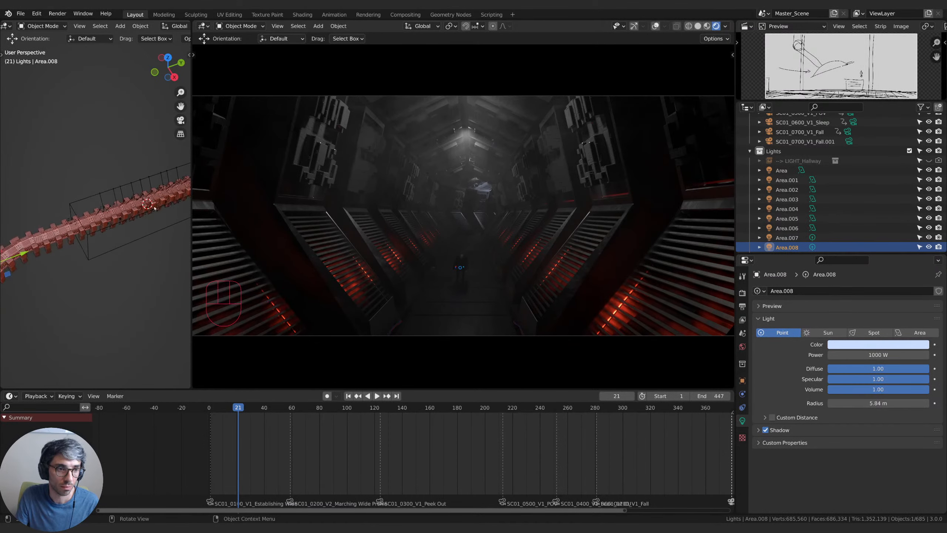
scroll(154, 208, "up", 4)
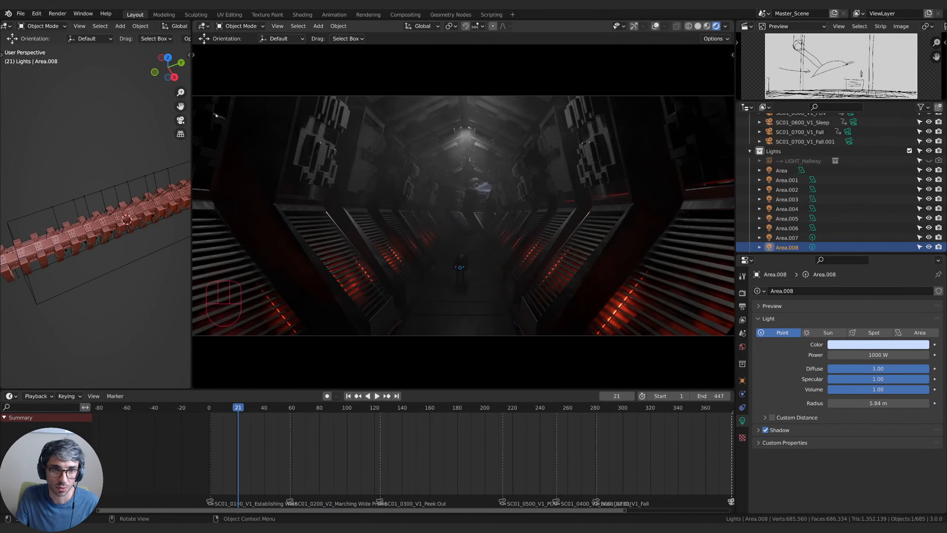
middle_click_drag(101, 135, 70, 143, "shift")
scroll(103, 236, "up", 2)
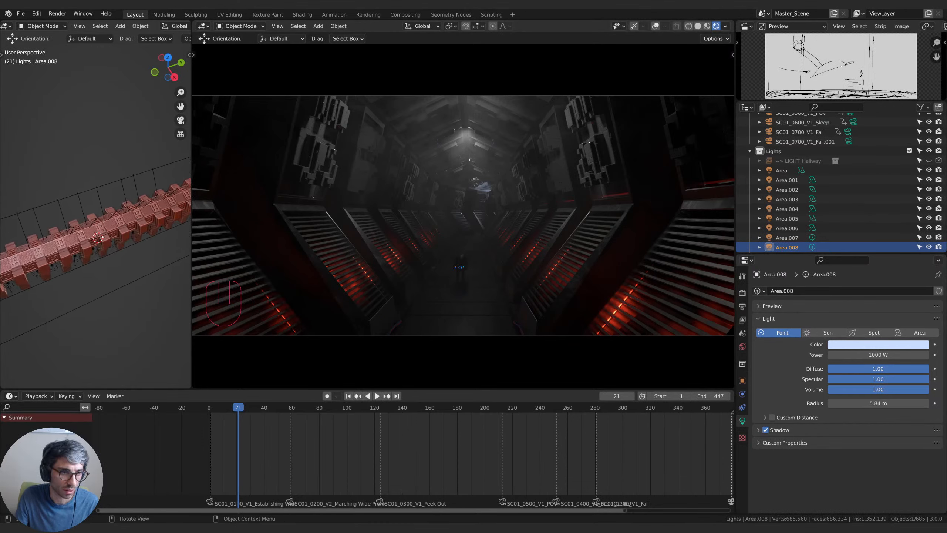
Duplicate the white ceiling area light inside the hallway and move the copy about 22 m in the negative Y direction.
left_click(93, 222)
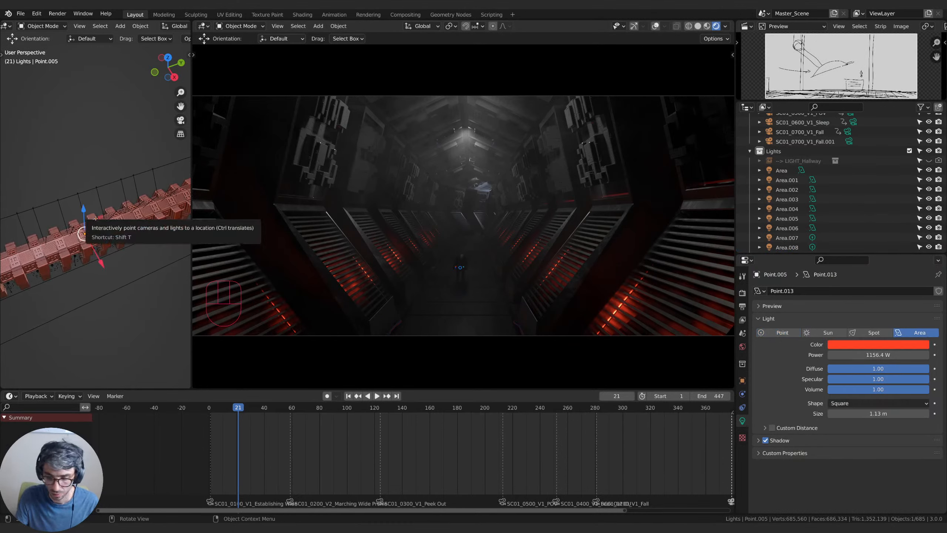
key("KP_Decimal")
scroll(95, 218, "down", 12)
middle_click_drag(138, 219, 4, 182)
middle_click_drag(110, 105, 130, 210)
scroll(136, 129, "up", 4)
scroll(116, 230, "up", 4)
left_click(133, 209)
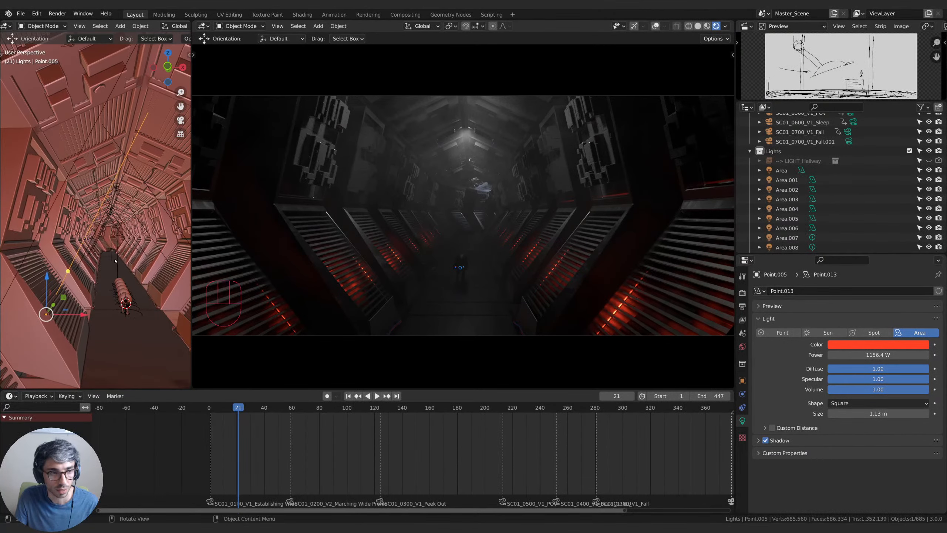
key("shift+d")
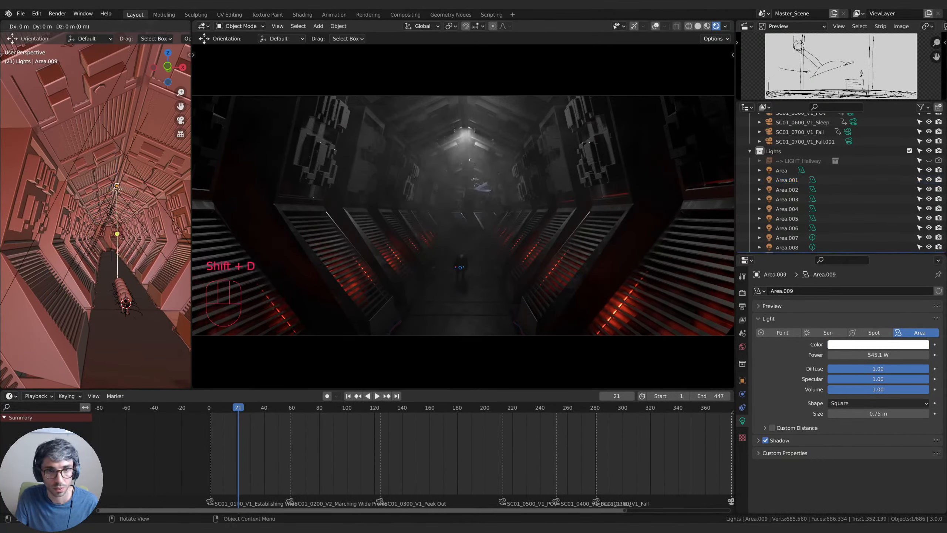
key("g")
key("y")
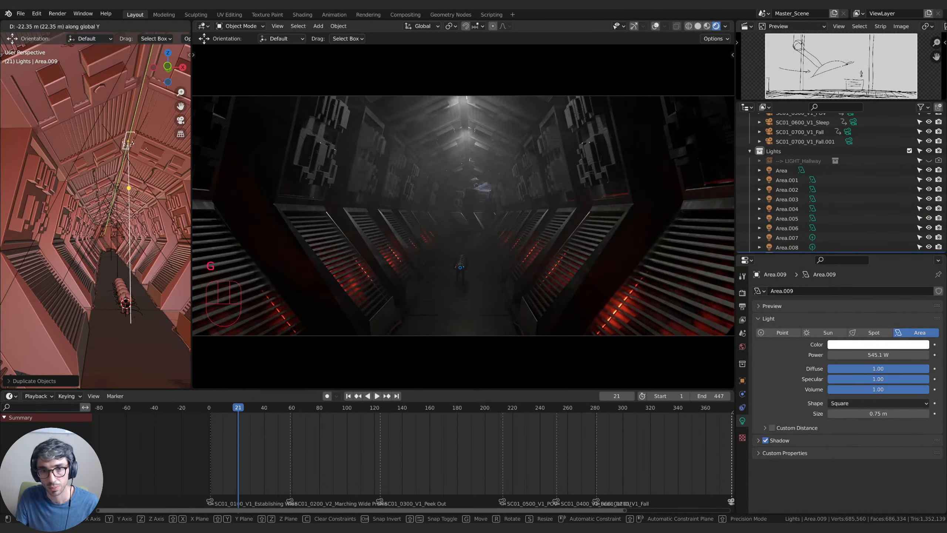
left_click(147, 150)
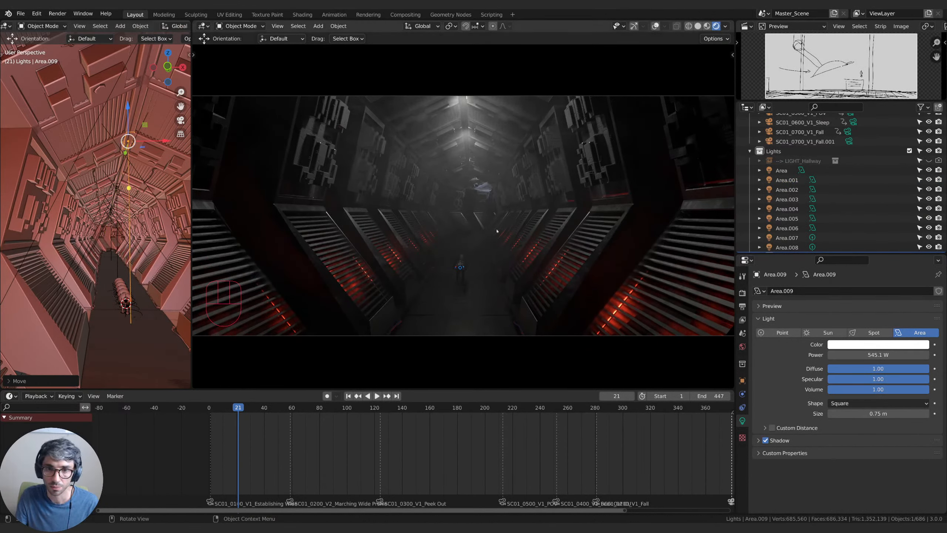
Set the copied light's size to 0 m, try a power of 2000 W and settle on 500 W.
left_click_drag(906, 414, 871, 413)
left_click(862, 354)
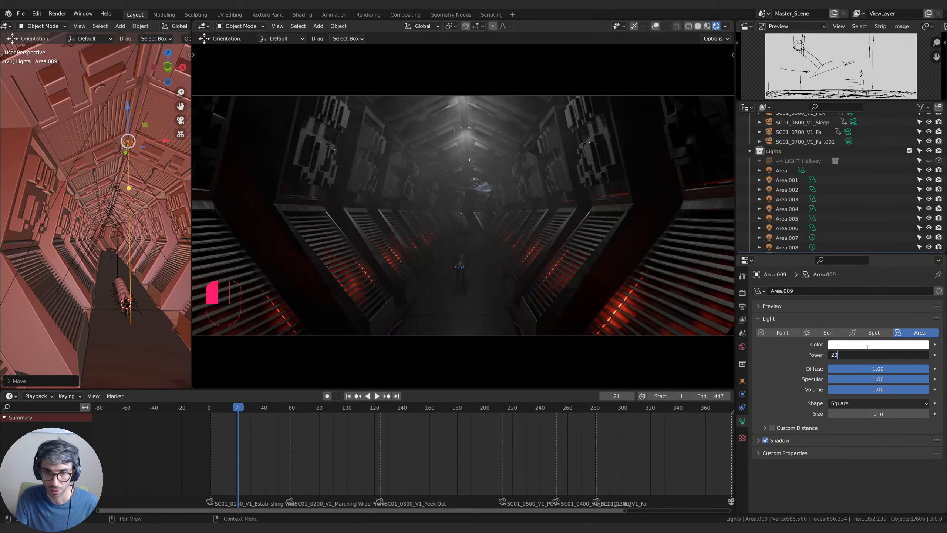
type("2000")
key("Return")
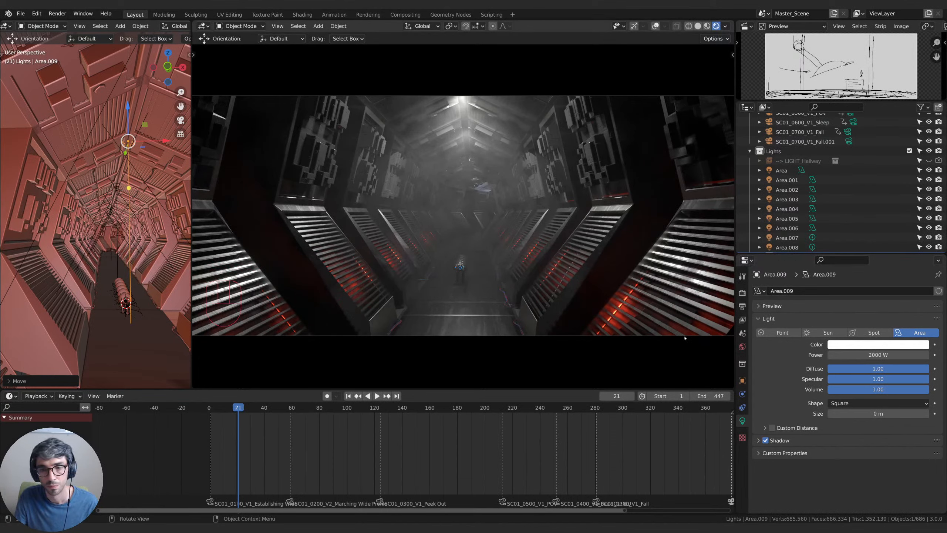
key("Return")
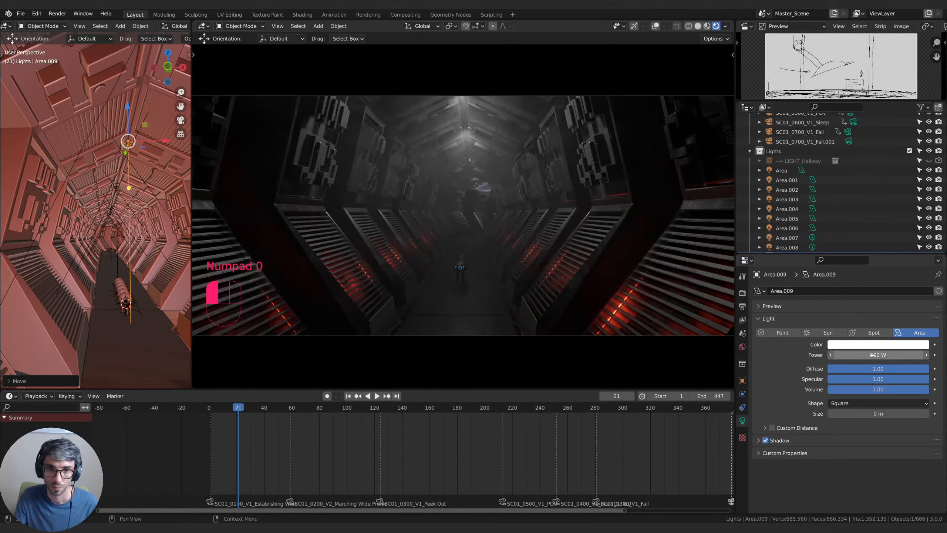
Tint the copied light pale blue with a hue of 0.627 and a saturation of 0.539.
left_click(874, 345)
left_click(887, 242)
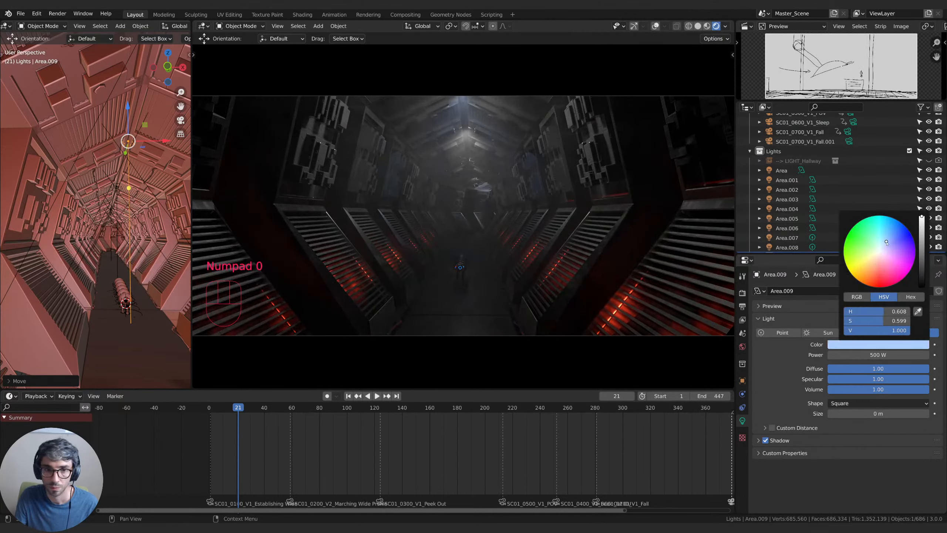
left_click_drag(887, 243, 879, 247)
left_click(887, 237)
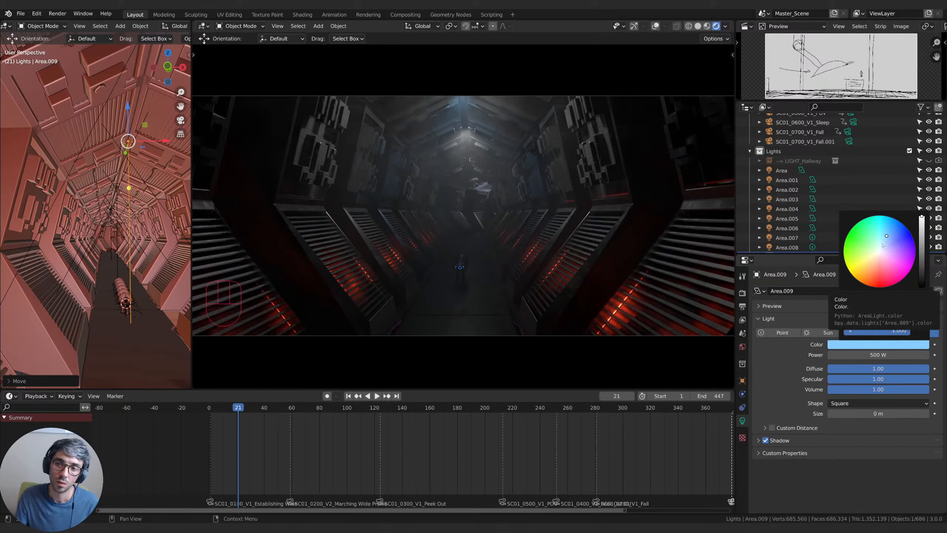
left_click(877, 260)
left_click(887, 243)
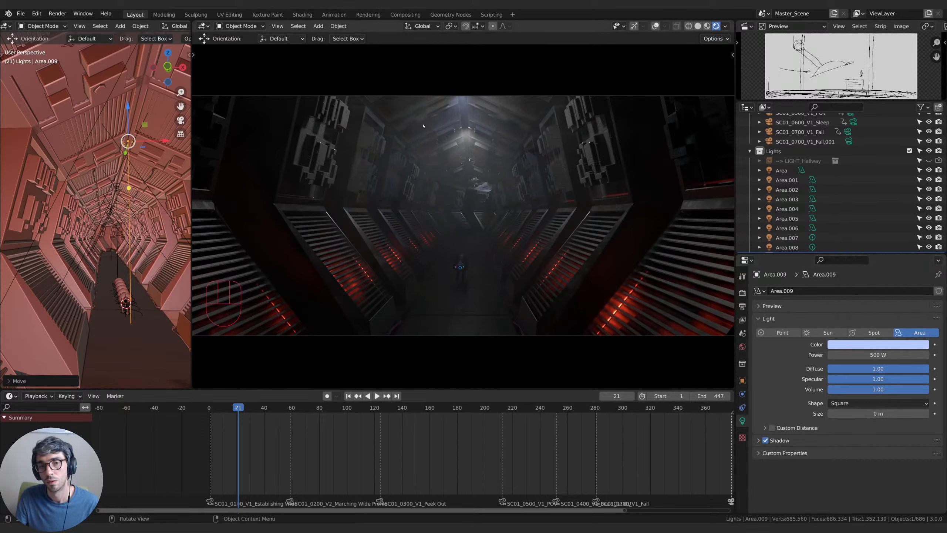
Lower the pale blue light from the ceiling to near the floor by the left wall and rotate it to shine across the corridor.
key("g")
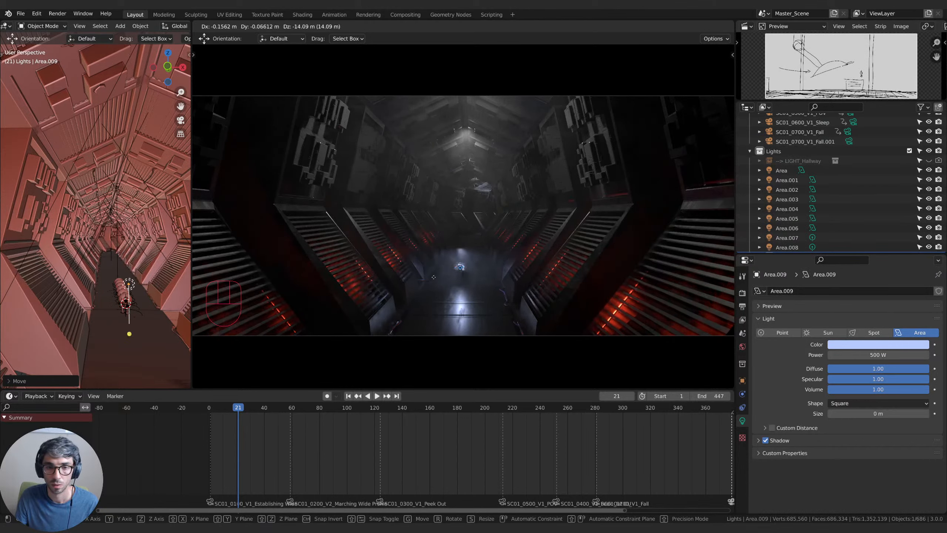
left_click(461, 249)
key("r")
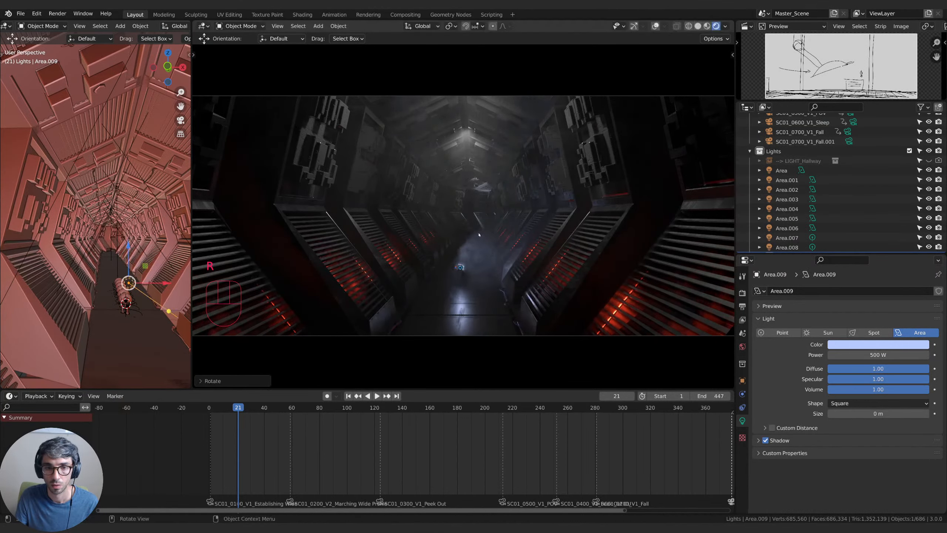
left_click(463, 249)
key("g")
left_click(466, 268)
key("r")
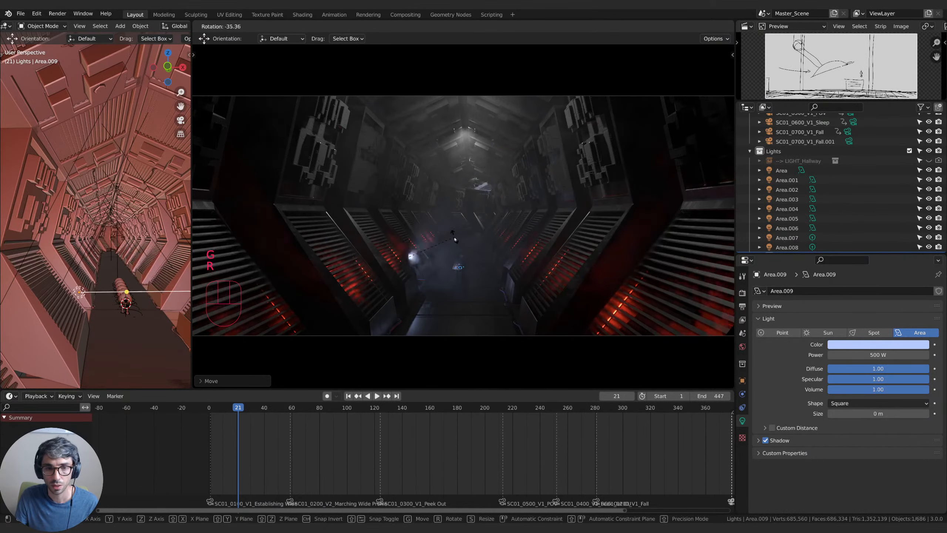
left_click(456, 239)
Shift the light farther out and up beside the left wall's slatted panels, adjust its rotation and try an offset along Y.
key("g")
left_click(473, 248)
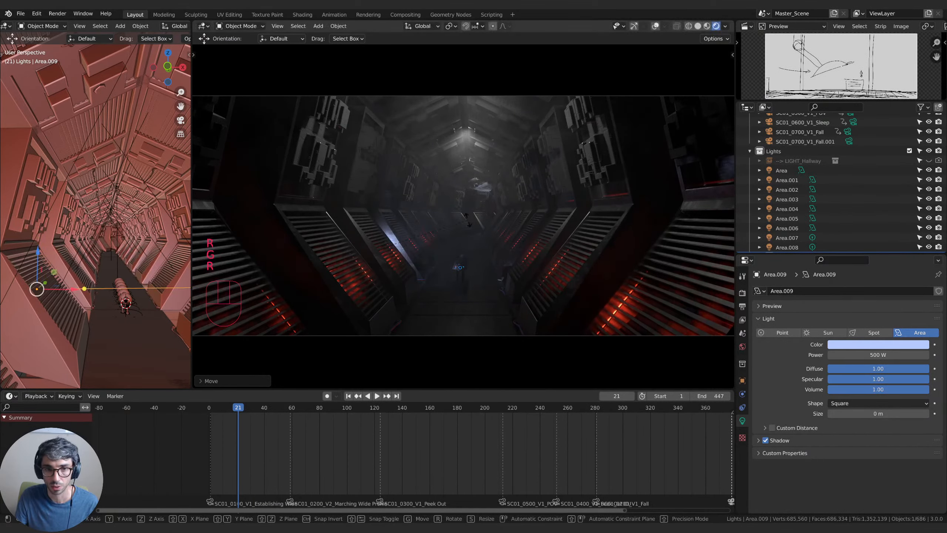
key("g")
left_click(479, 211)
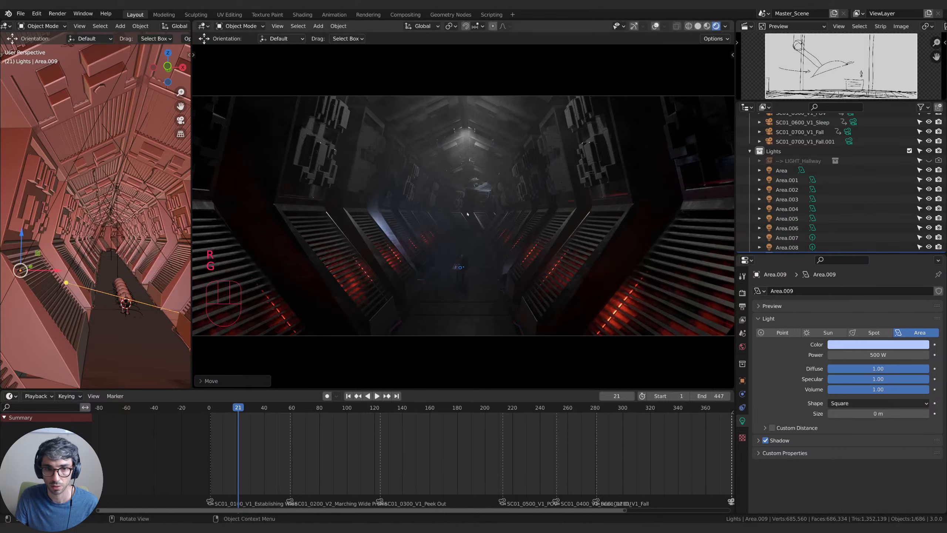
key("r")
left_click(495, 228)
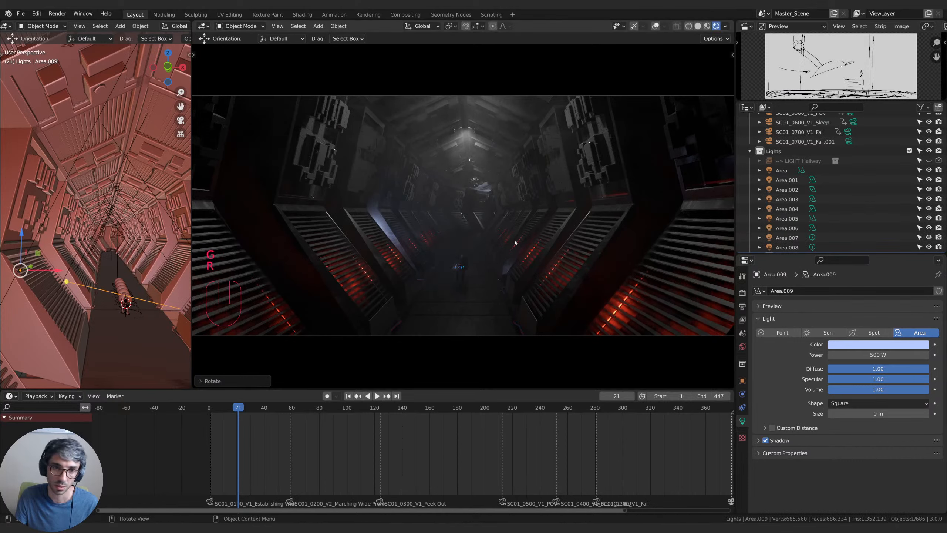
key("g")
key("y")
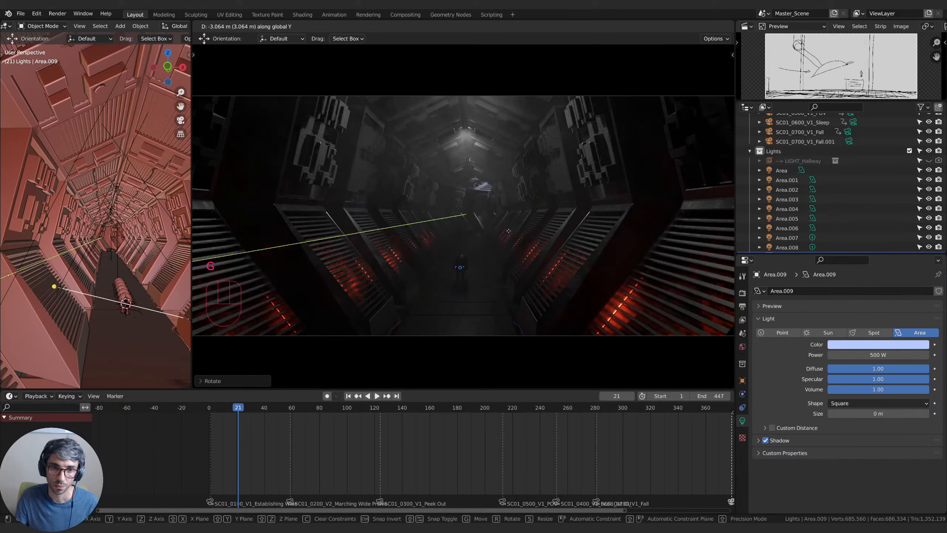
left_click(447, 241)
Try a pink tint on the light, then give it a deeper blue with hue 0.636 and saturation 0.661.
left_click(871, 347)
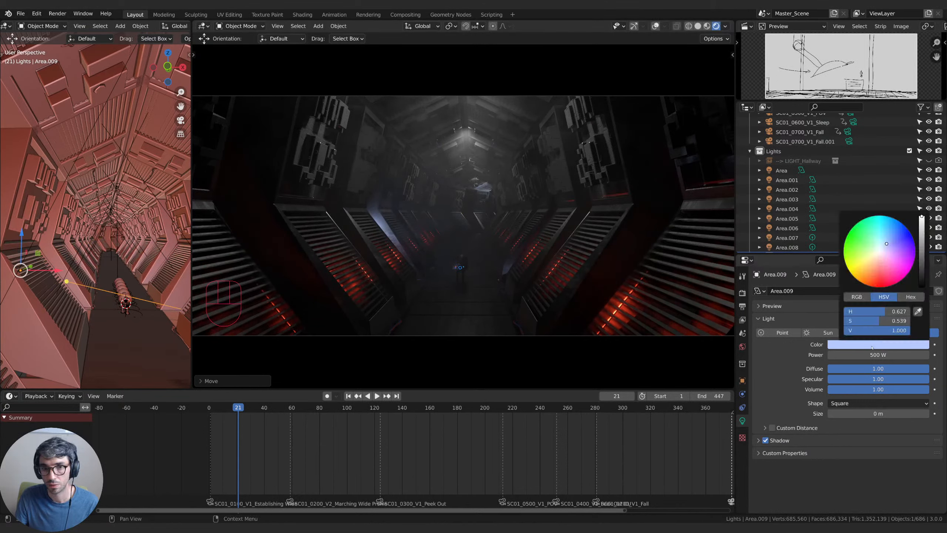
mouse_move(878, 320)
left_mouse_down()
mouse_move(854, 321)
mouse_move(891, 321)
left_mouse_up()
left_click(879, 267)
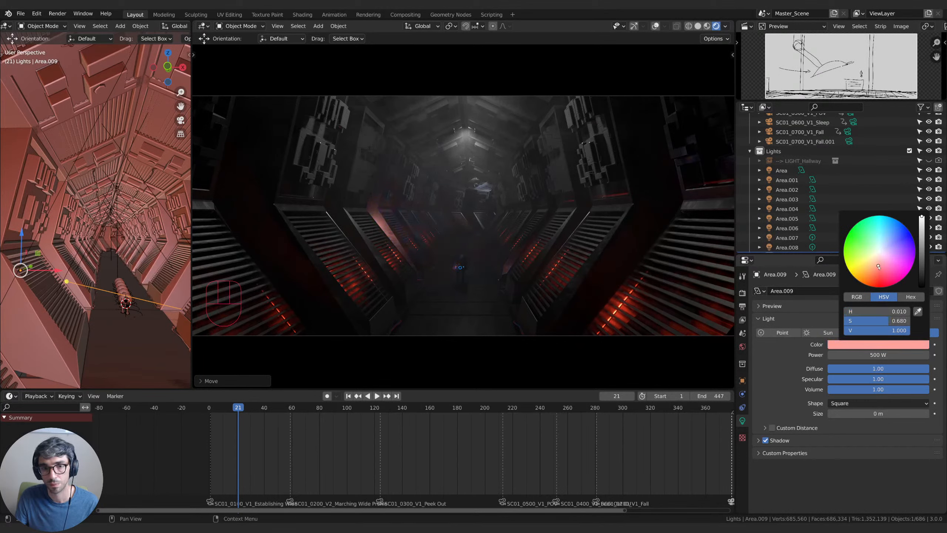
left_click(889, 240)
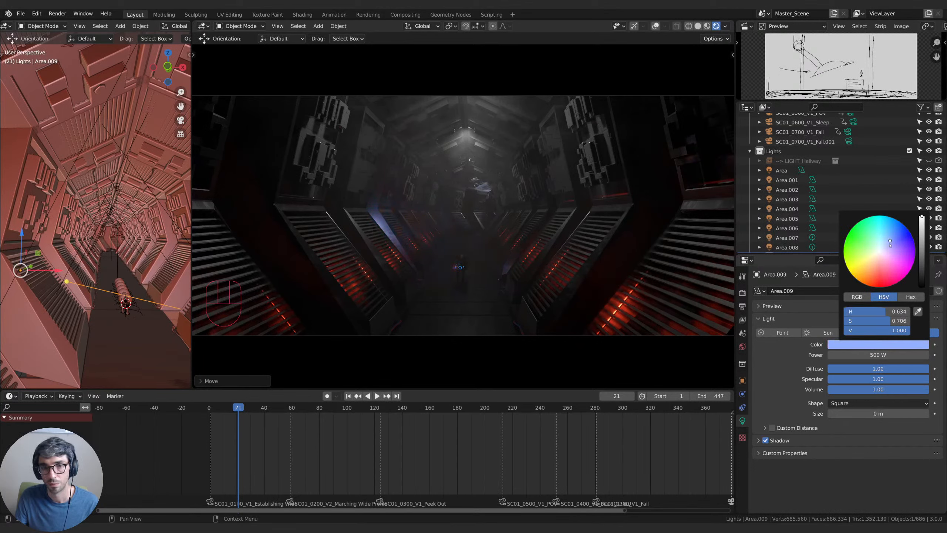
left_click(885, 341)
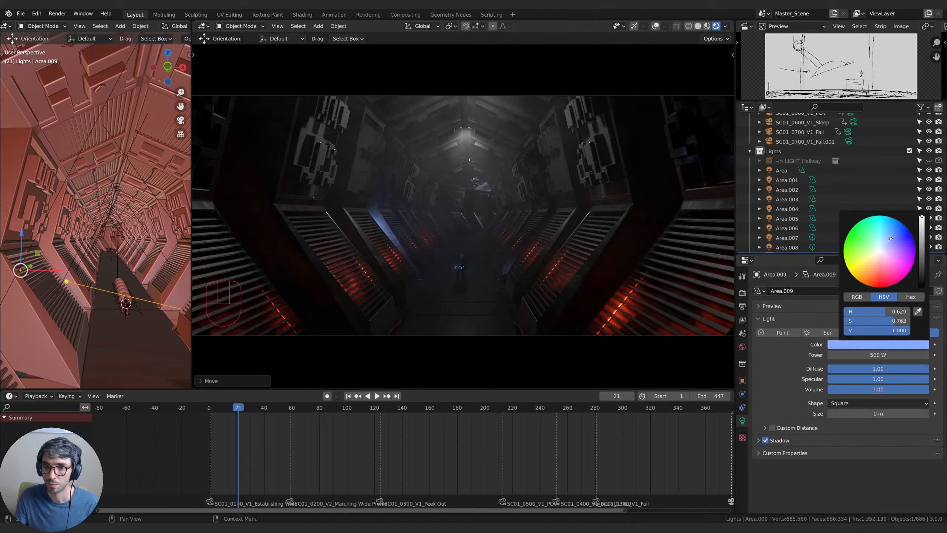
left_click_drag(890, 238, 890, 241)
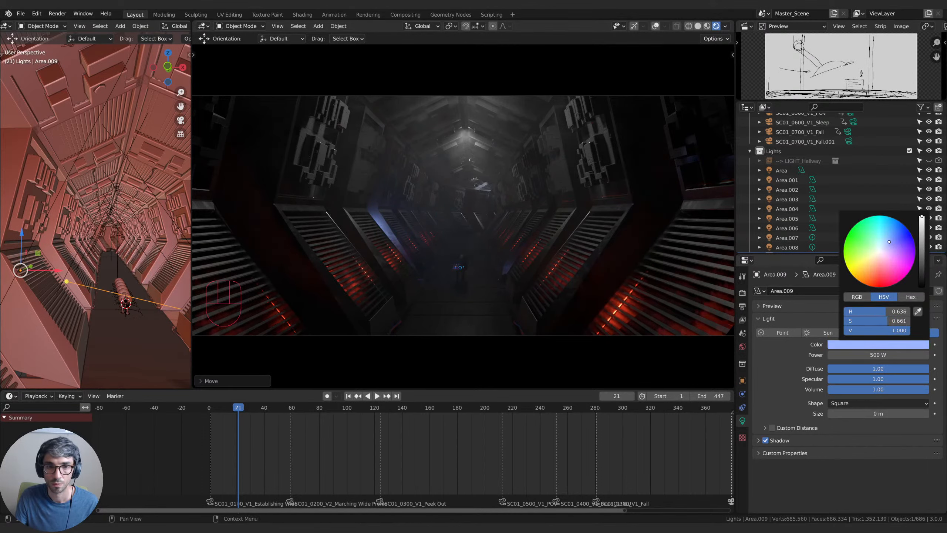
Try different rotations of the blue wall light and raise its power to 1095.5 W.
key("r")
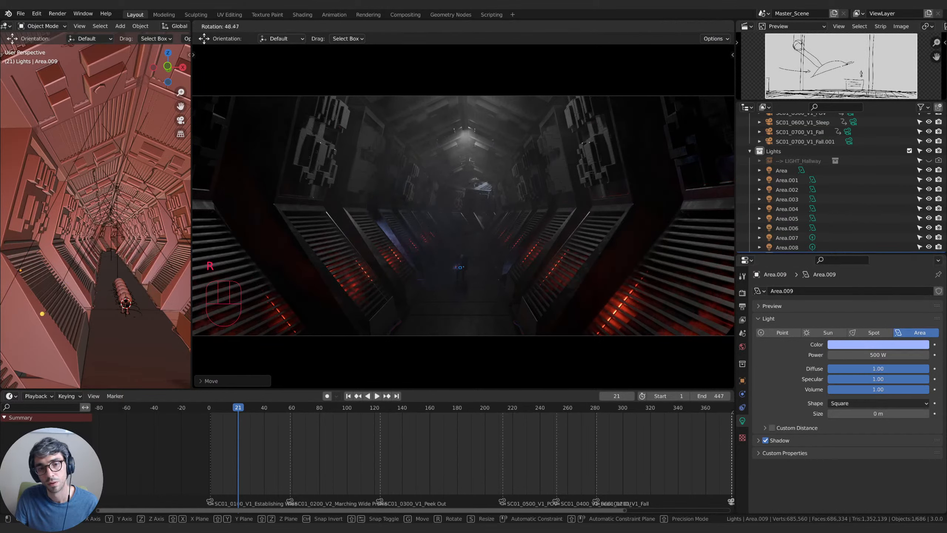
left_click(528, 152)
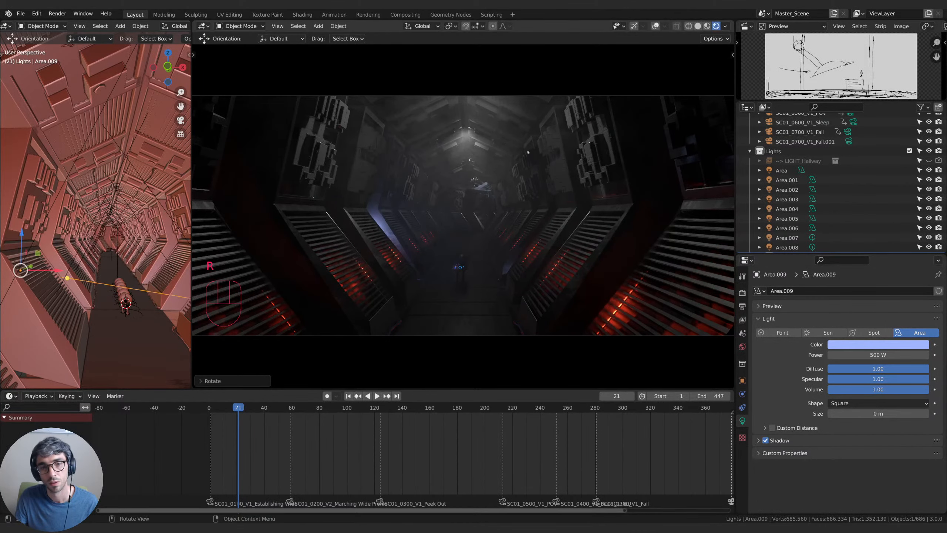
left_click(869, 356)
left_click_drag(869, 355, 875, 354)
Shift the blue area light slightly outward and up beside the left wall's slatted panels and rotate it across the corridor.
key("r")
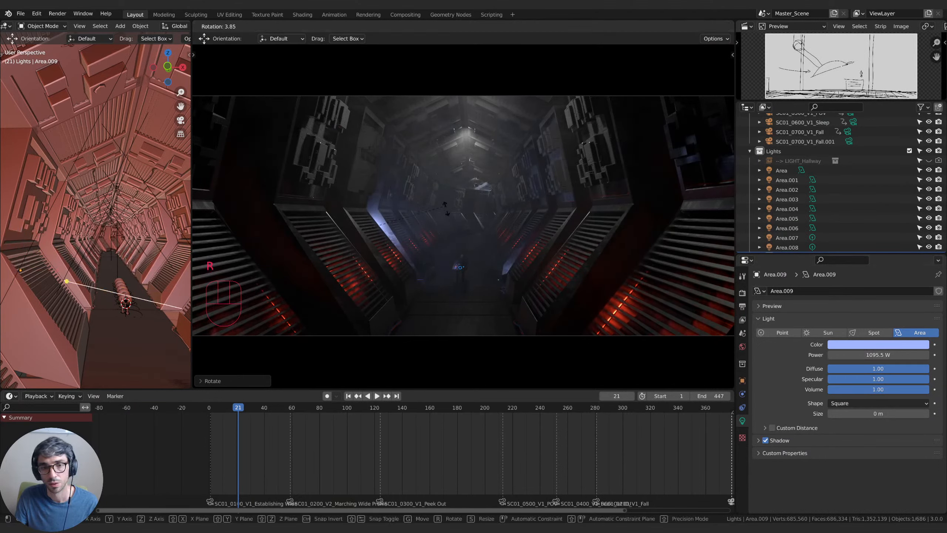
key("g")
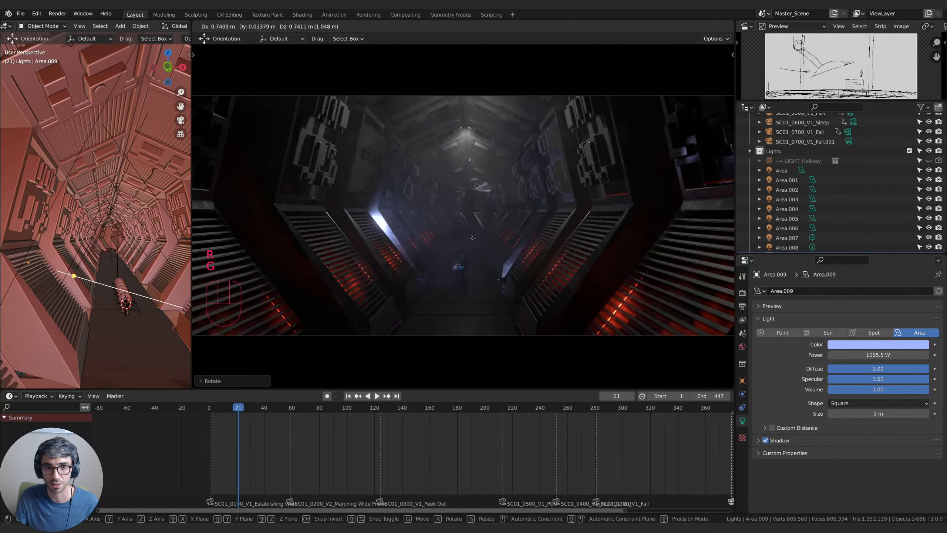
left_click(475, 179)
key("r")
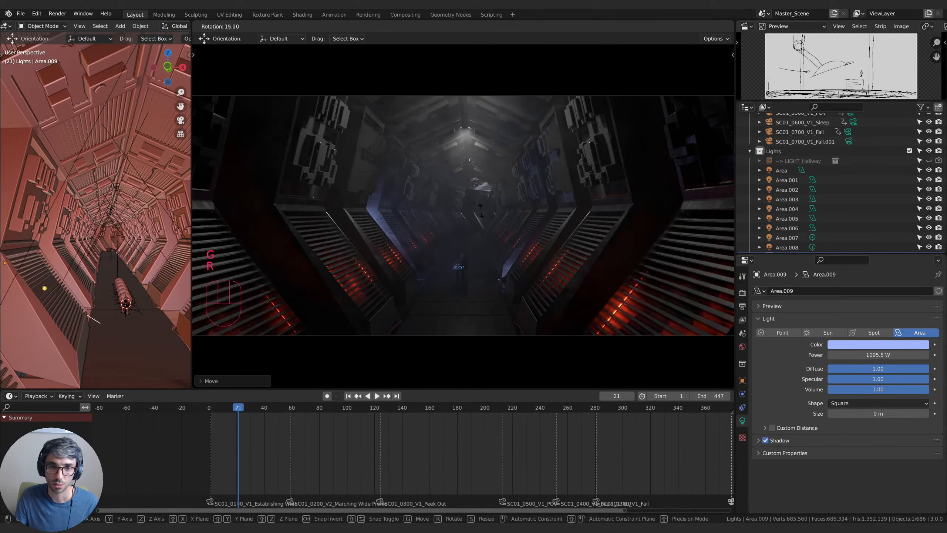
left_click(576, 244)
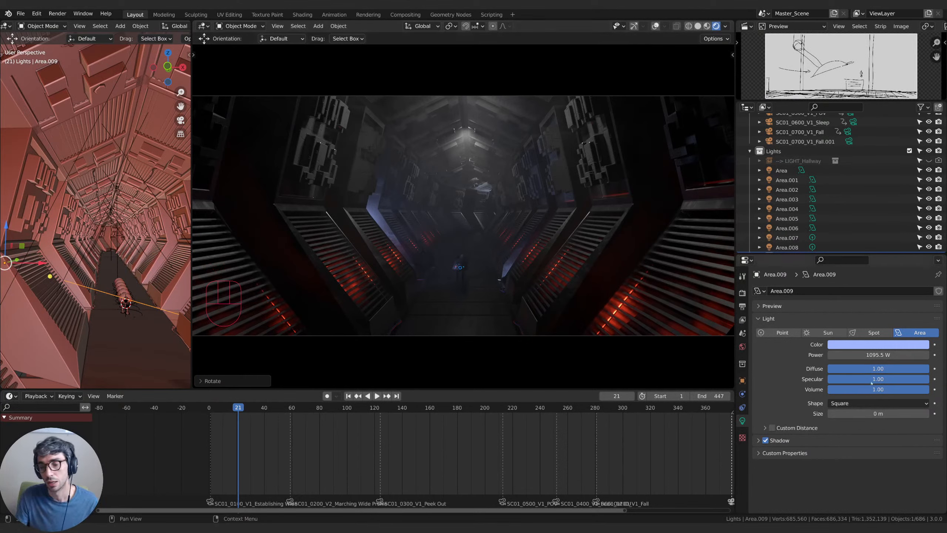
Try the light at a size of 18.1 m with 3000 W of power, and reduce the size to 8.9 m.
mouse_move(879, 412)
left_mouse_down()
mouse_move(921, 412)
mouse_move(881, 413)
left_mouse_up()
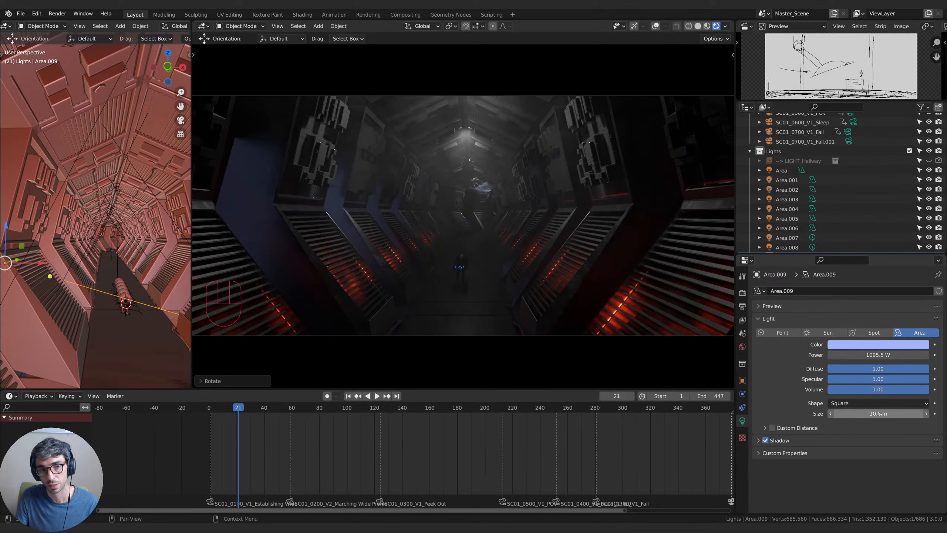
mouse_move(879, 414)
left_mouse_down()
mouse_move(902, 414)
mouse_move(879, 413)
left_mouse_up()
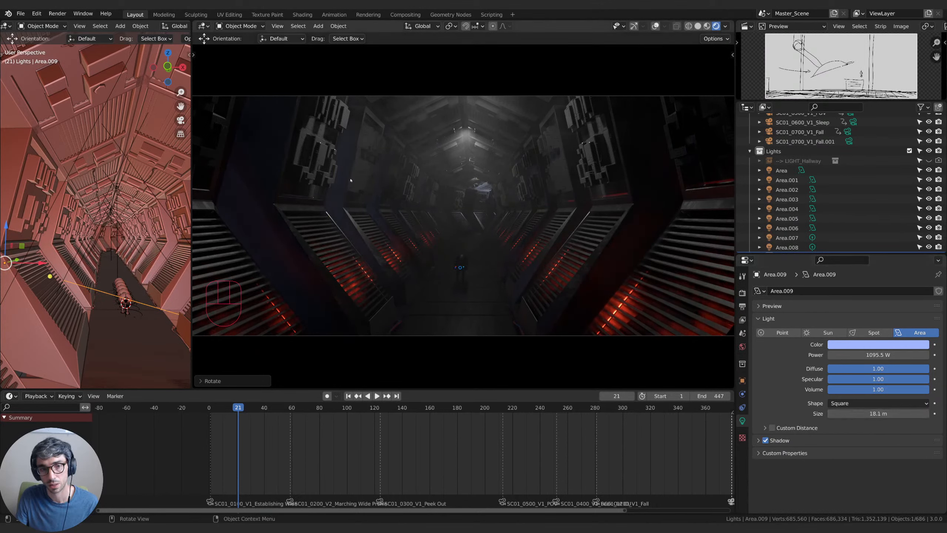
left_click(884, 354)
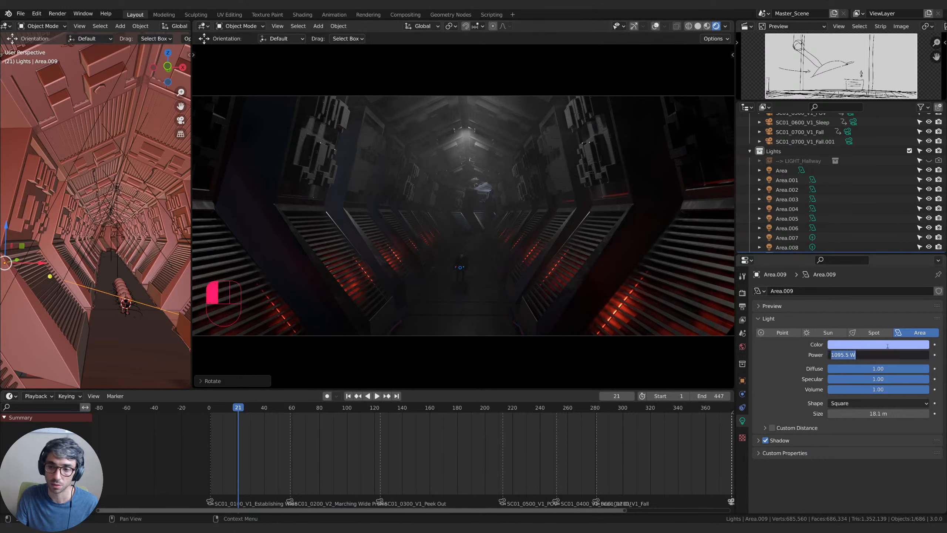
key("Return")
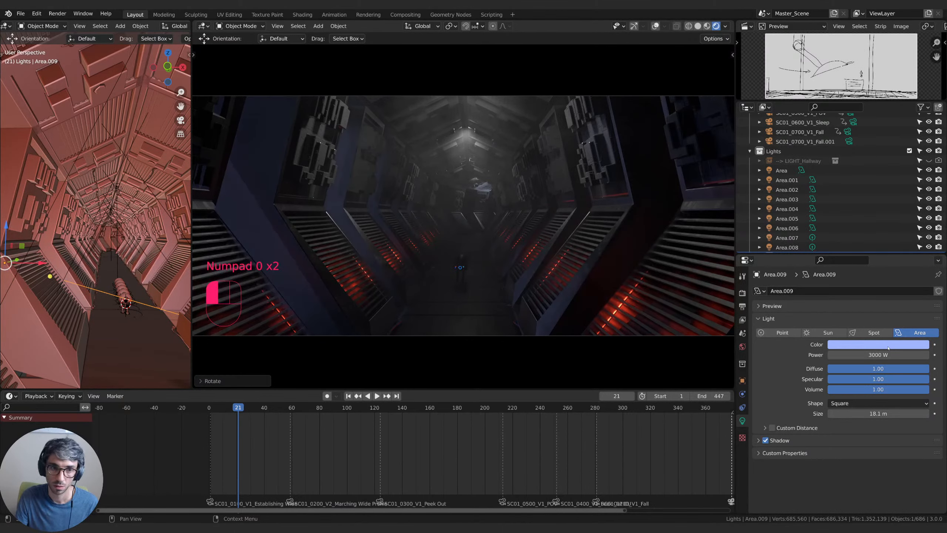
left_click_drag(906, 409, 867, 413)
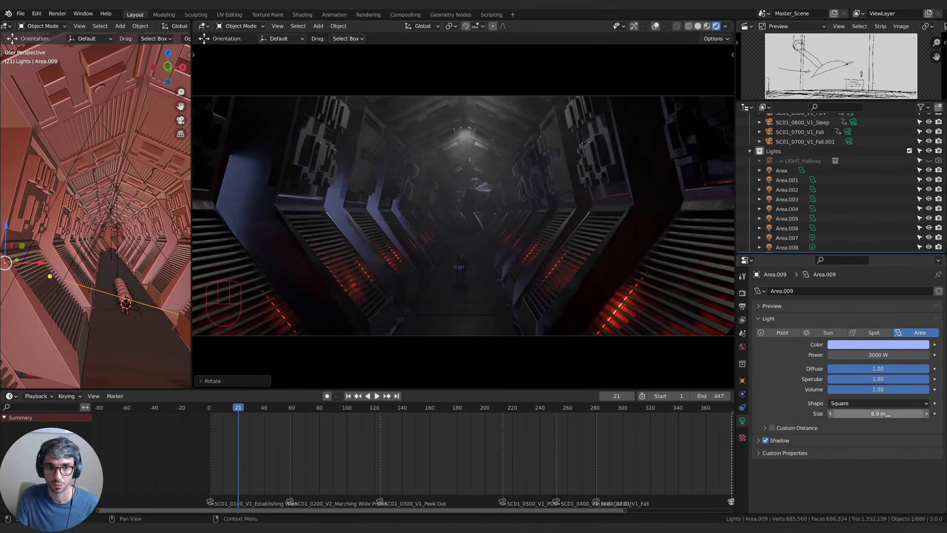
Rotate the blue wall light about the global Y axis and set its power to 1000 W.
key("r")
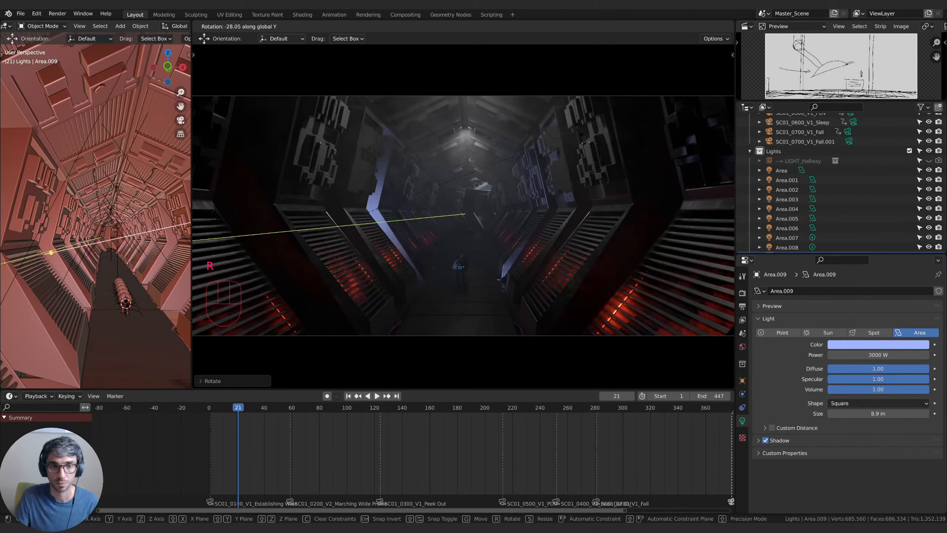
left_click(579, 132)
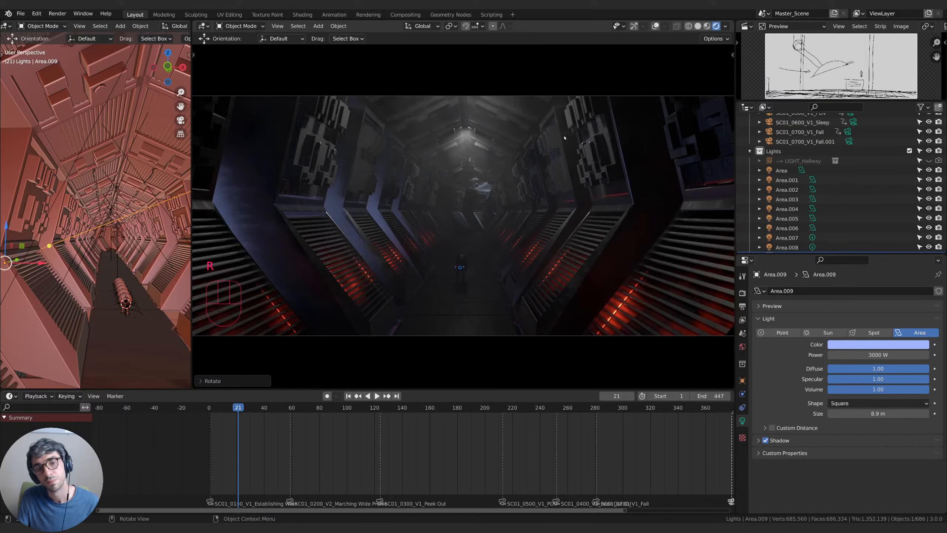
left_click(875, 355)
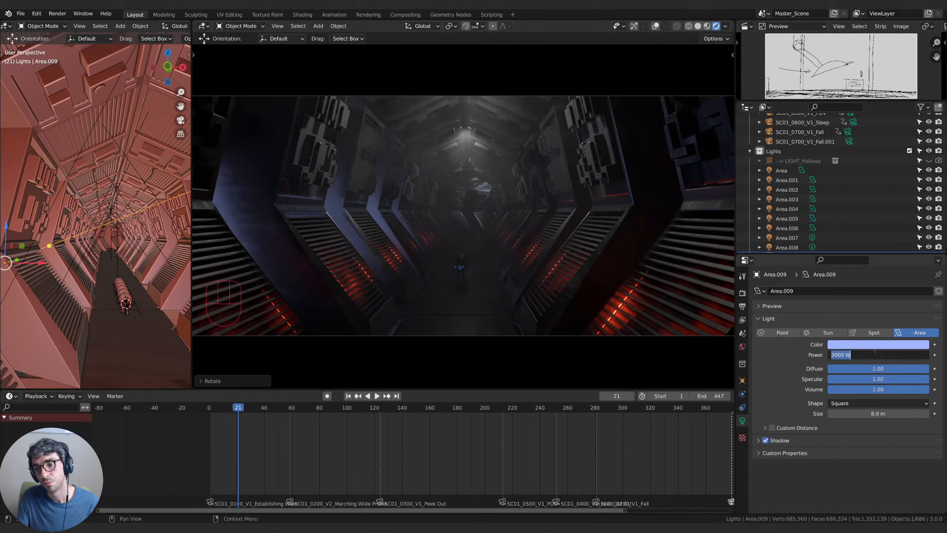
type("1000")
key("Return")
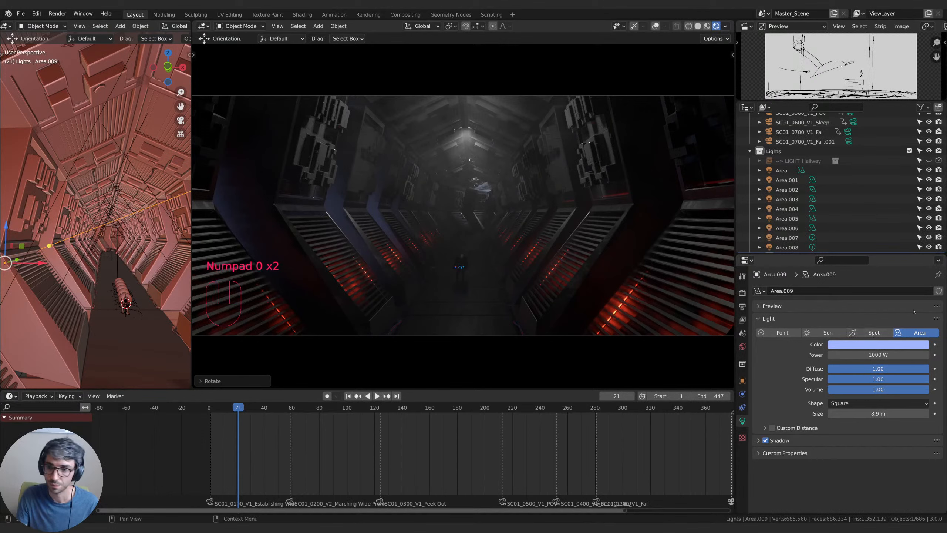
Recolor the wall light orange-red with hue 0.013 and saturation 0.979, and set its size to 1 m.
left_click(872, 344)
left_click(873, 281)
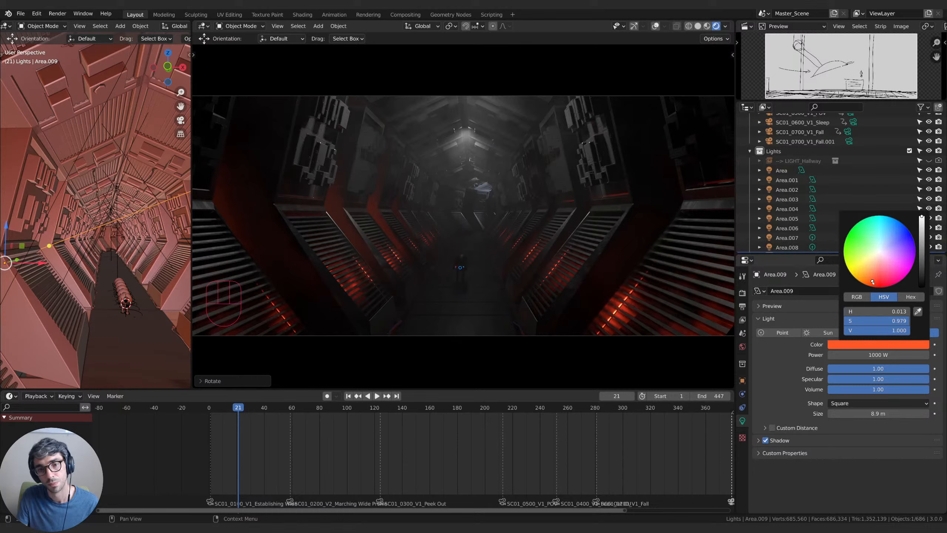
left_click(869, 410)
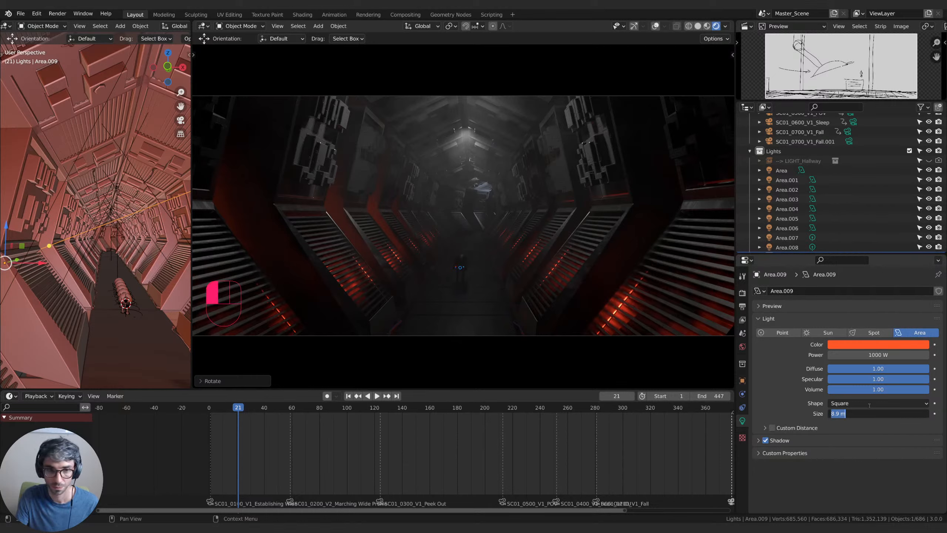
type("1")
key("Return")
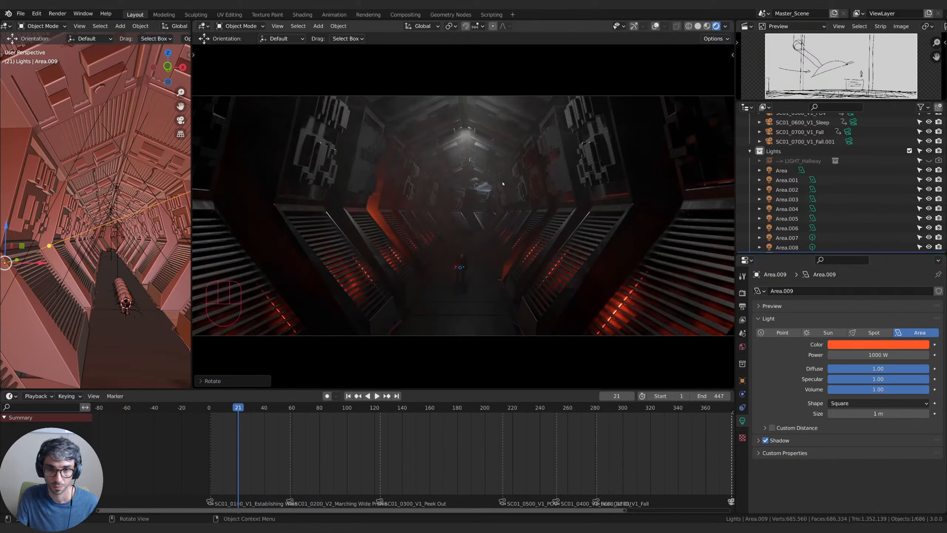
Duplicate the orange-red wall light and move the copy straight down toward the floor along the left wall.
key("shift+d")
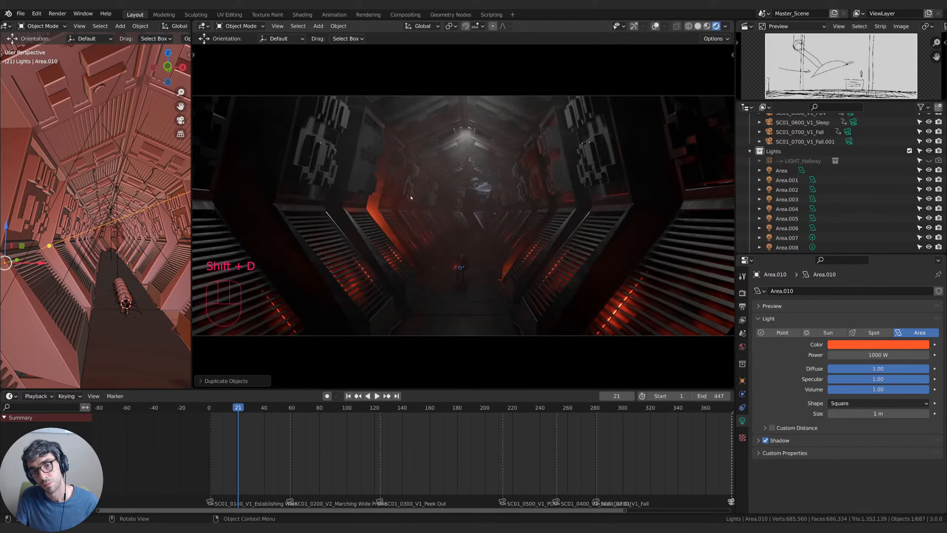
key("g")
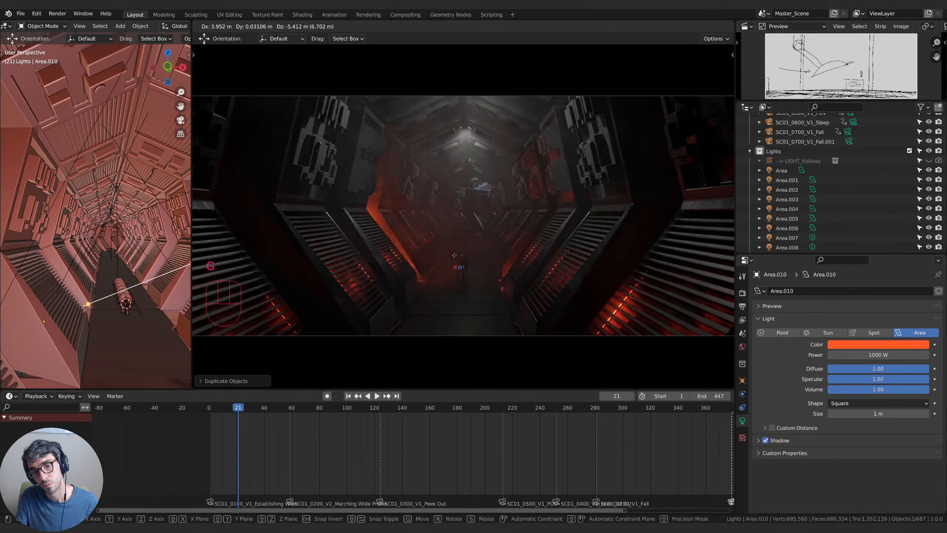
key("g")
left_click(420, 260)
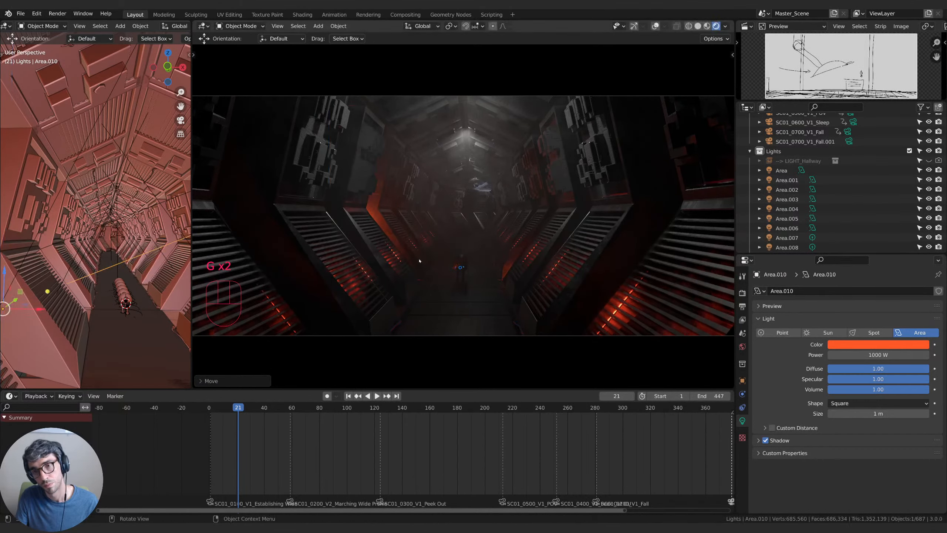
Shift the duplicated light along X toward the corridor and lower it slightly along Z.
key("g")
key("y")
right_click(434, 258)
key("g")
key("x")
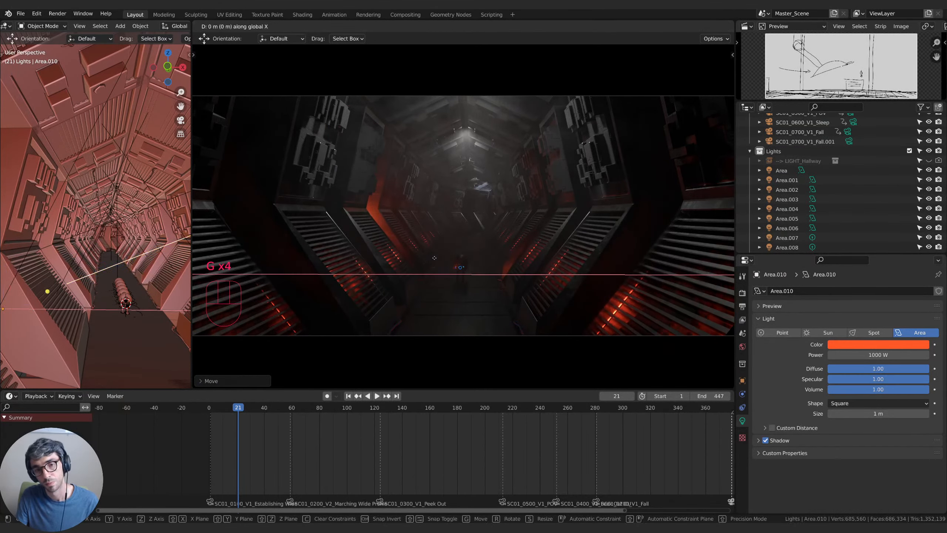
left_click(493, 269)
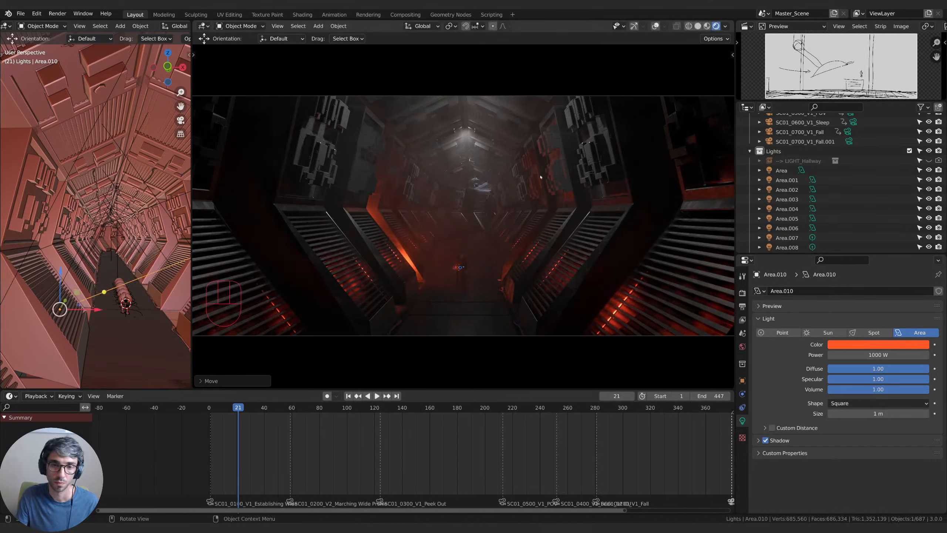
key("g")
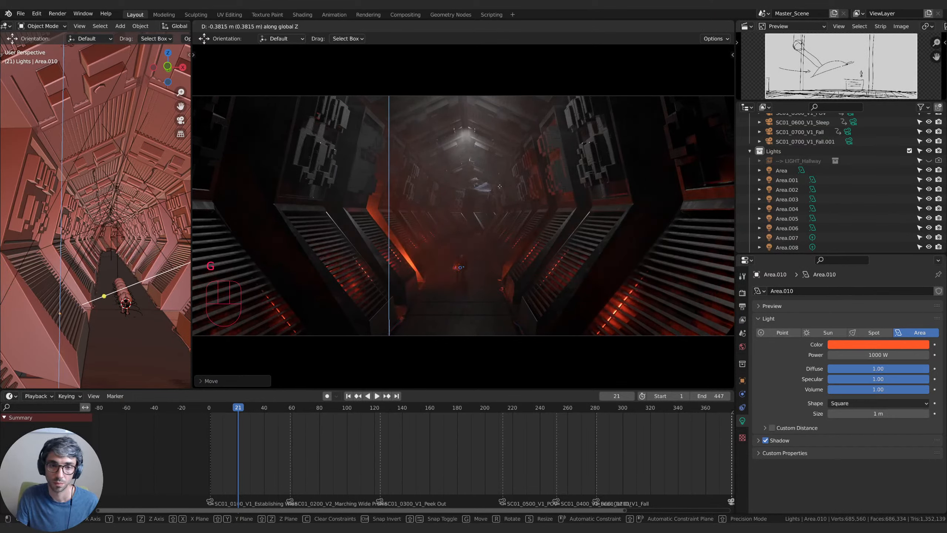
left_click(499, 188)
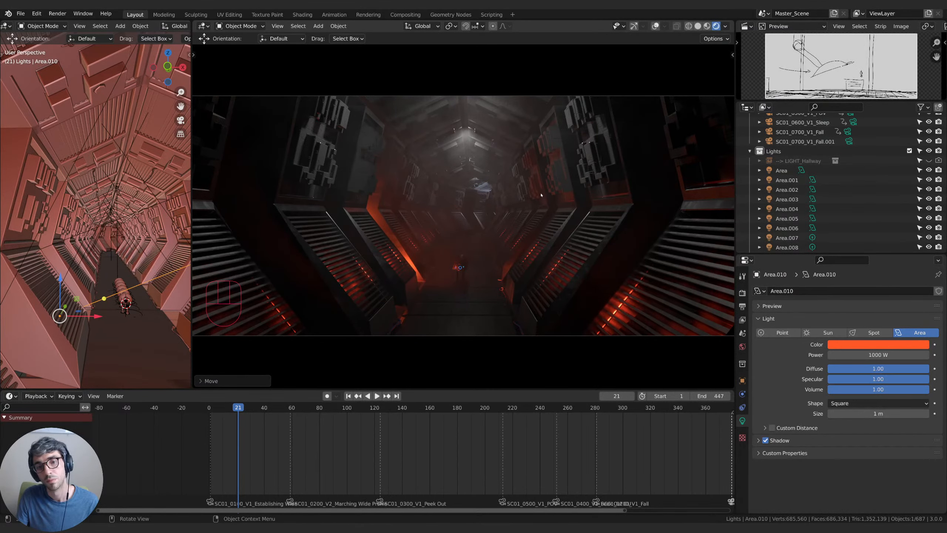
Compare the hallway shot with the close robot shot, trying another position for the duplicated orange light at frame 67.
key("space")
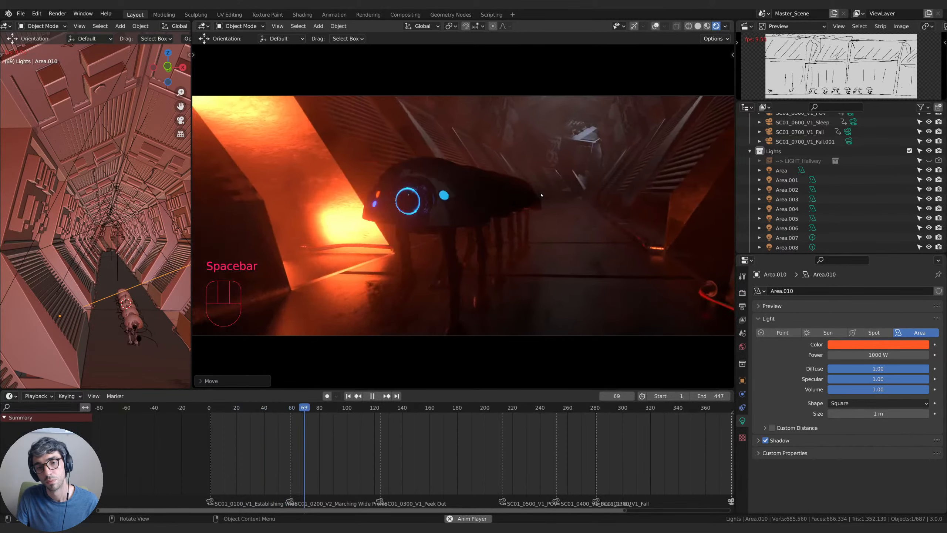
key("space")
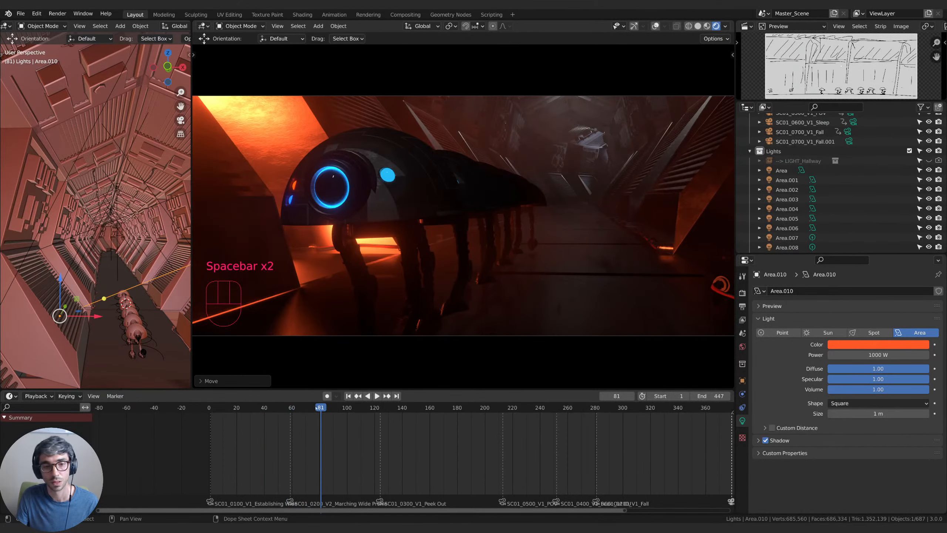
left_click_drag(316, 408, 271, 409)
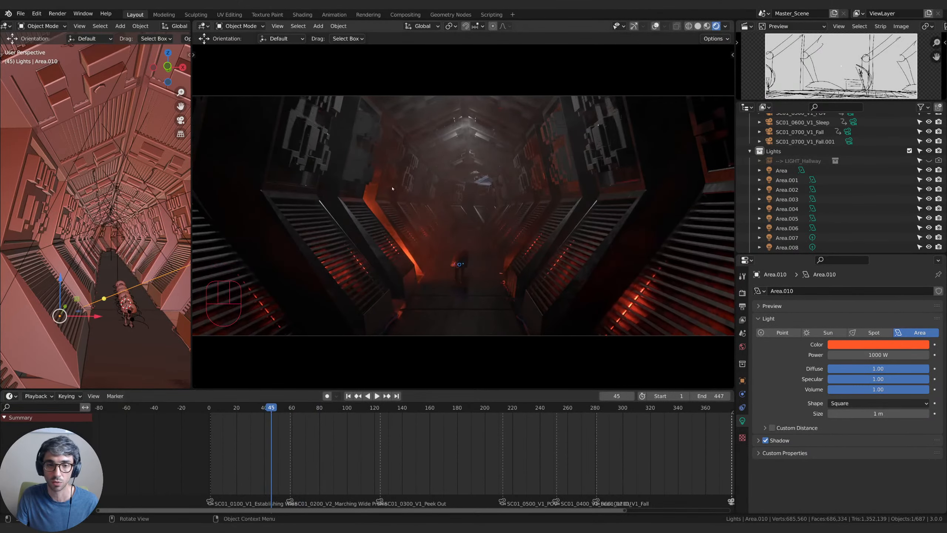
left_click(301, 408)
key("g")
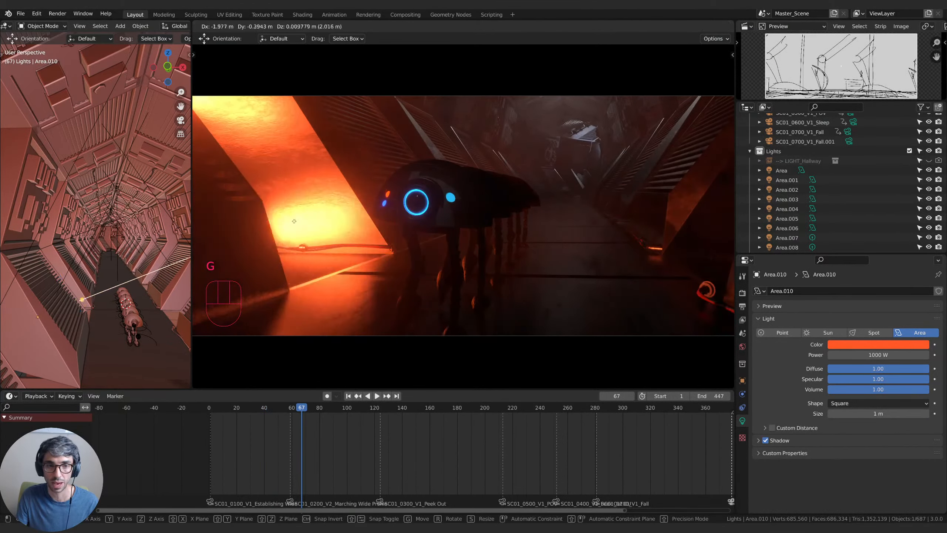
left_click(377, 192)
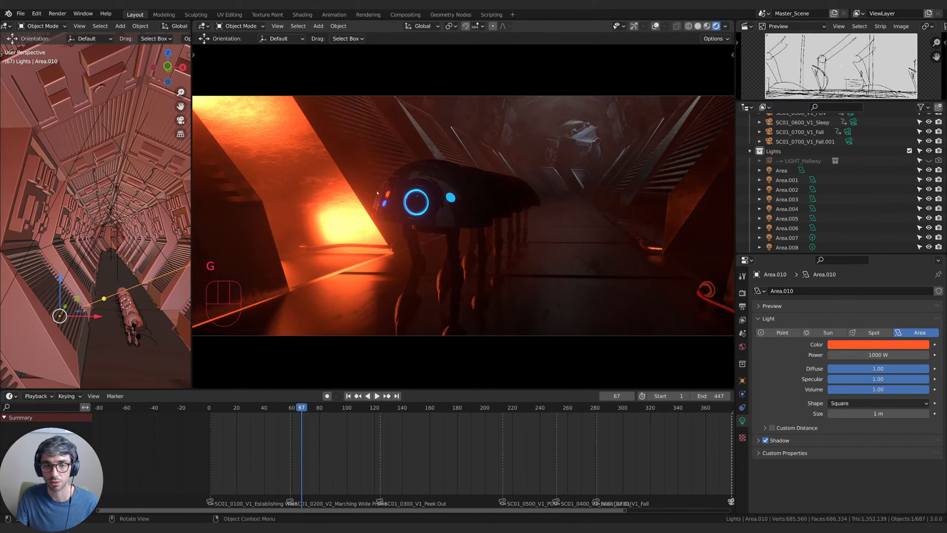
left_click(279, 408)
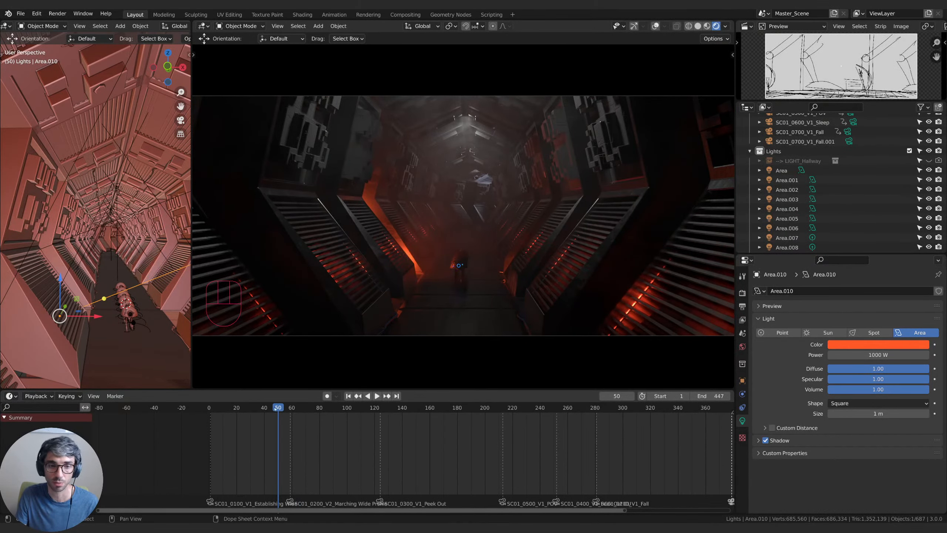
At frame 30, move both orange-red lights, Area.009 and Area.010, about 13.5 m along negative Y.
left_click_drag(275, 408, 251, 407)
scroll(789, 206, "down", 6)
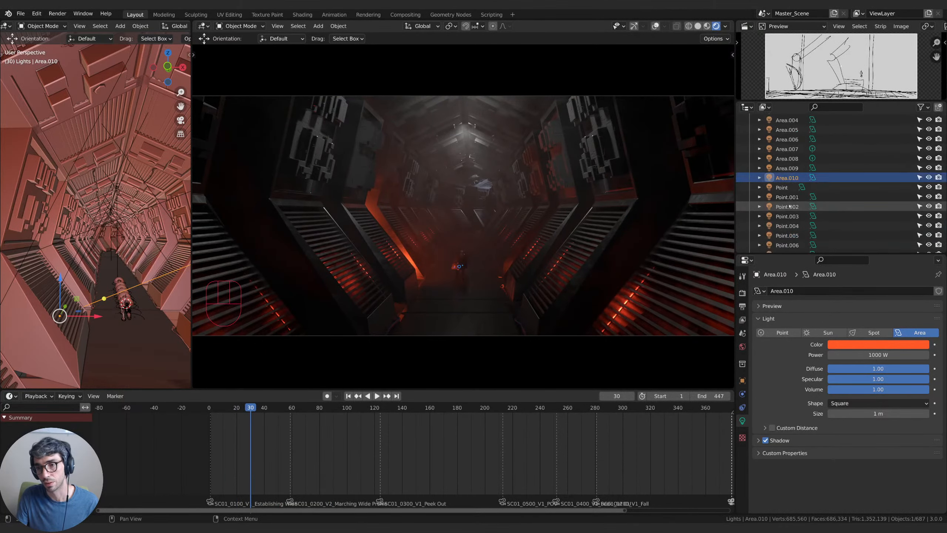
left_click(787, 168, "shift")
key("g")
key("y")
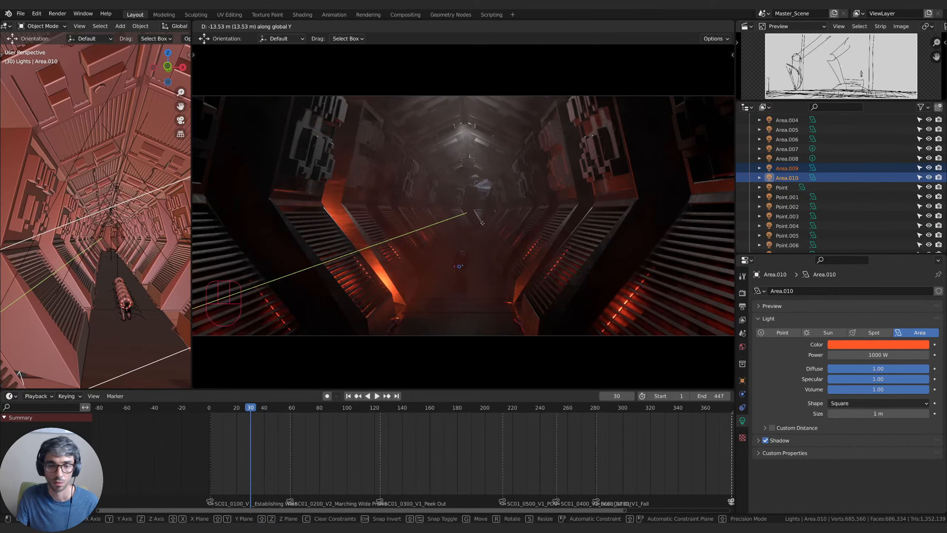
left_click(482, 223)
Play the animation through to the final shots, up to frame 432, to review the lighting.
key("space")
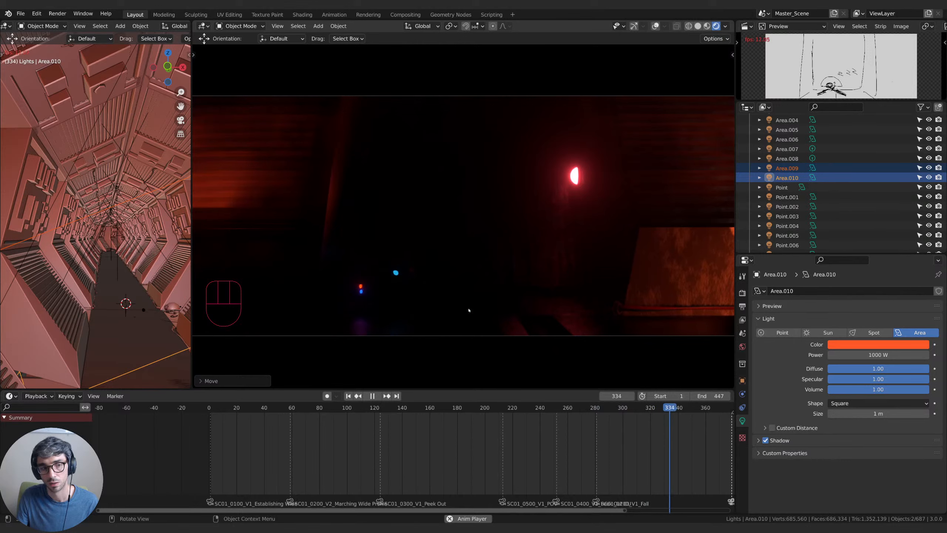
key("space")
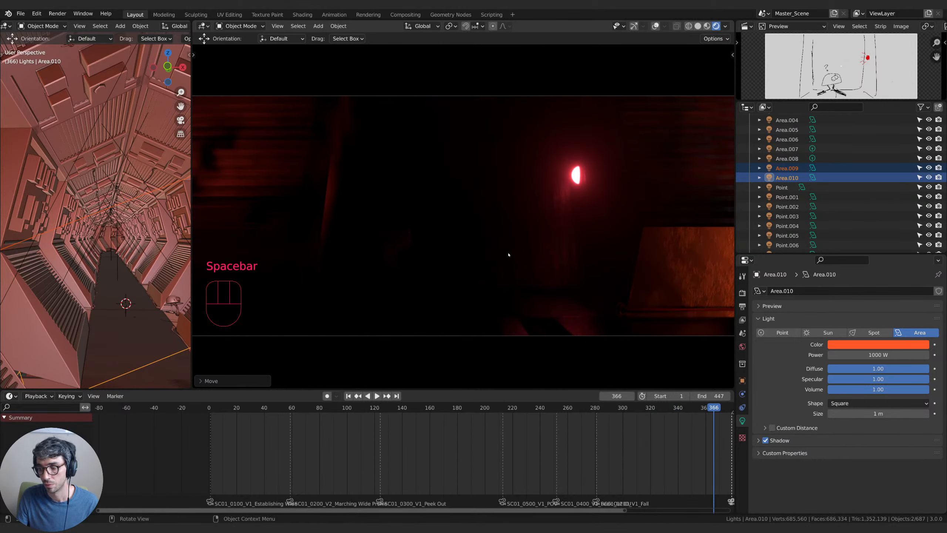
key("space")
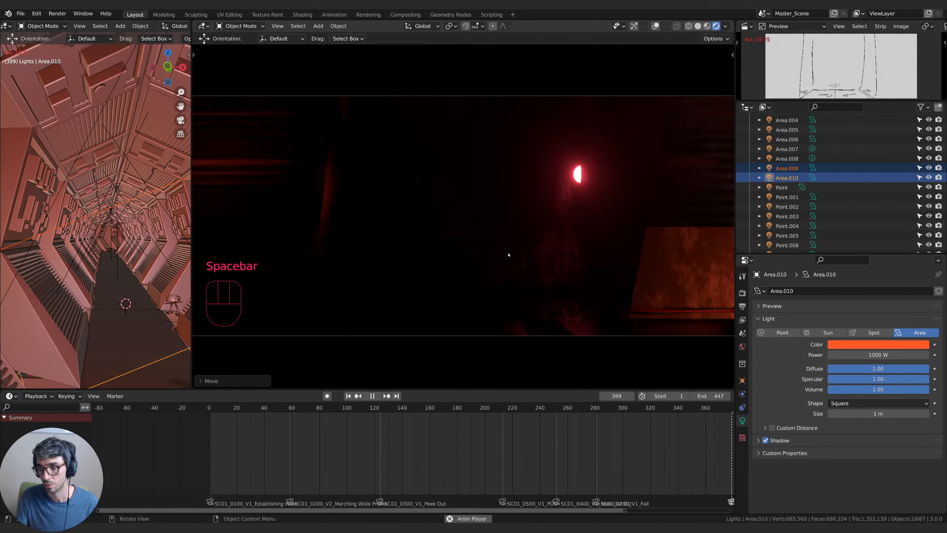
key("space")
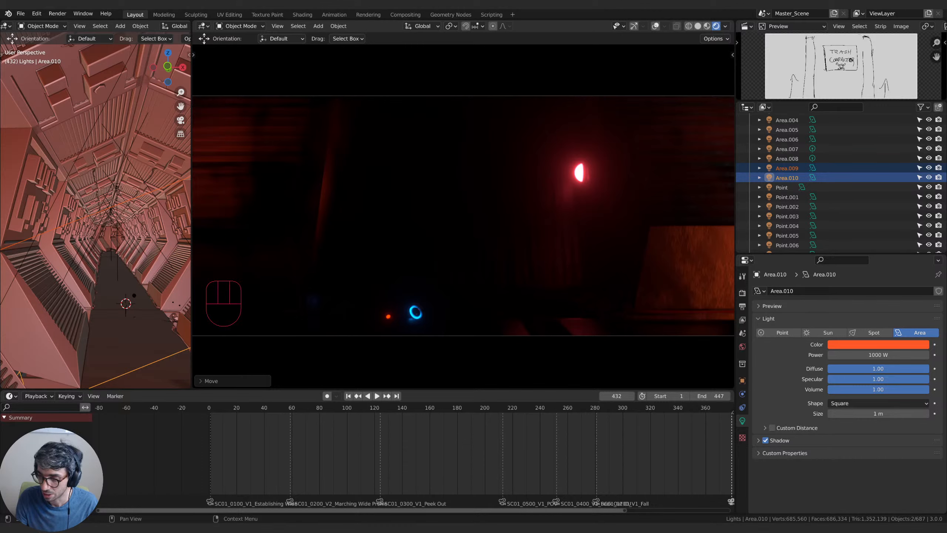
At frame 187, duplicate the orange-red light Area.010 and shift the copy slightly along Y.
left_click_drag(241, 411, 468, 407)
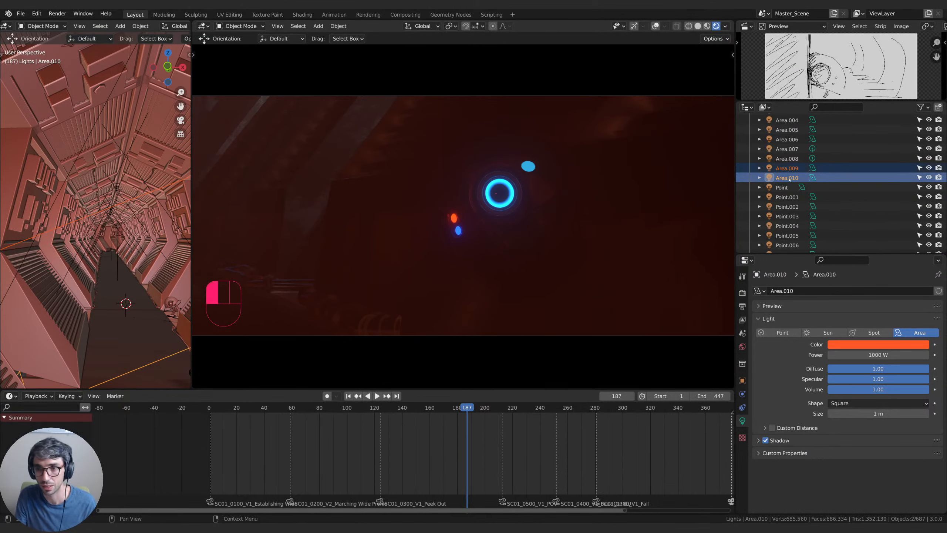
key("shift+d")
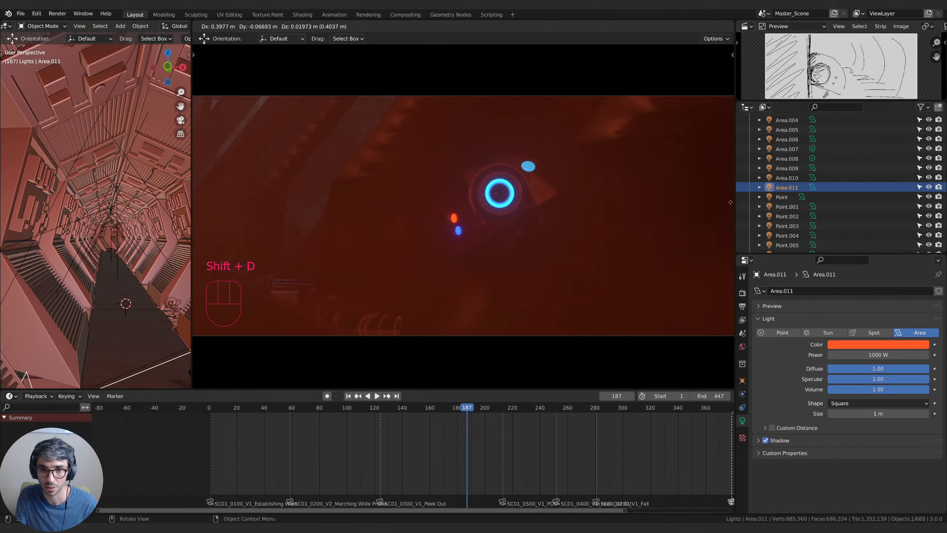
left_click(614, 201)
key("g")
key("y")
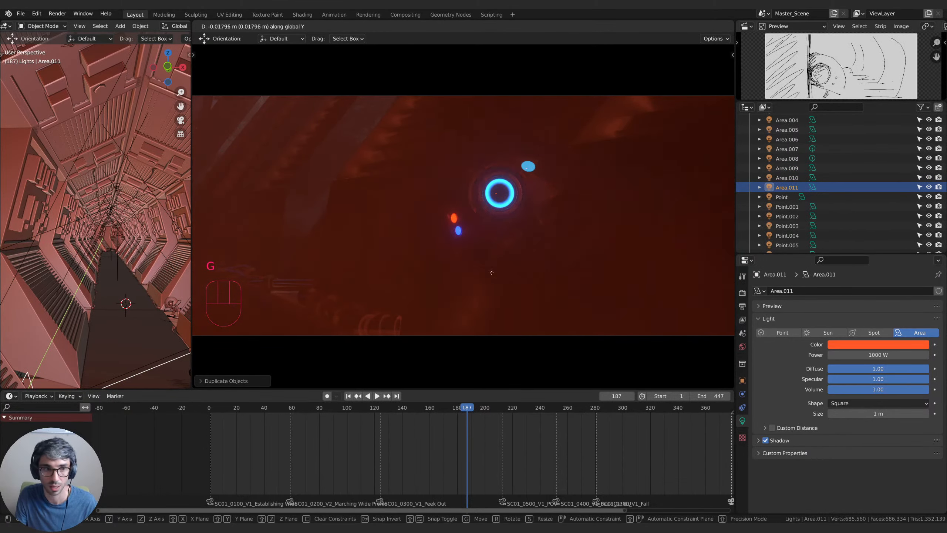
left_click(491, 273)
Move the duplicated light down the corridor along negative Y, with the last shift about 18.5 m.
key("KP_Decimal")
mouse_move(120, 252)
middle_mouse_down()
mouse_move(85, 252)
mouse_move(121, 266)
middle_mouse_up()
scroll(85, 252, "up", 5)
scroll(119, 261, "up", 2)
key("g")
key("y")
left_click(151, 247)
middle_click_drag(129, 274, 107, 271)
key("g")
key("y")
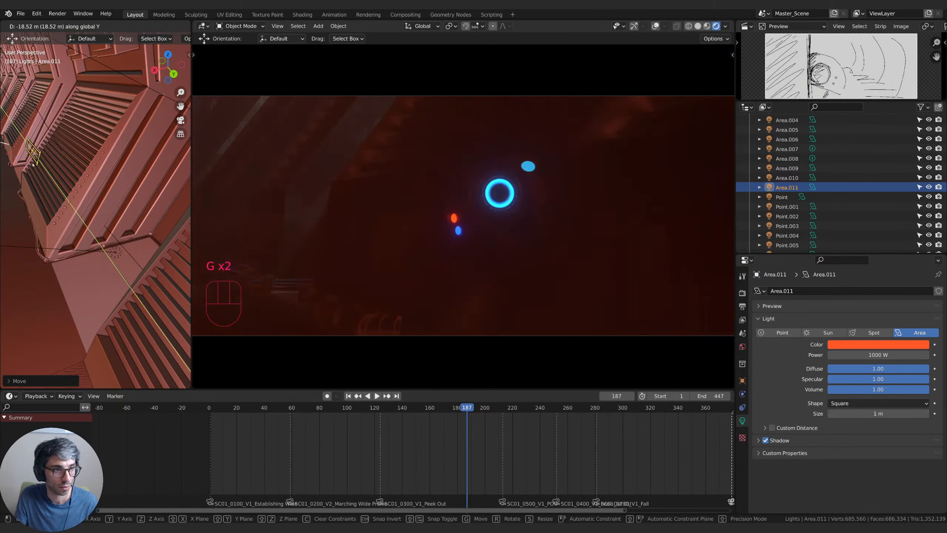
left_click(23, 144)
Refine the duplicated light's position along Y to bring it level with the robots.
middle_click_drag(23, 146, 89, 201, "shift")
middle_click_drag(160, 241, 111, 284)
key("g")
key("y")
left_click(43, 219)
key("g")
key("y")
left_click(160, 215)
Move the duplicated light across the corridor along X and rotate it about -57° around Z.
key("g")
key("x")
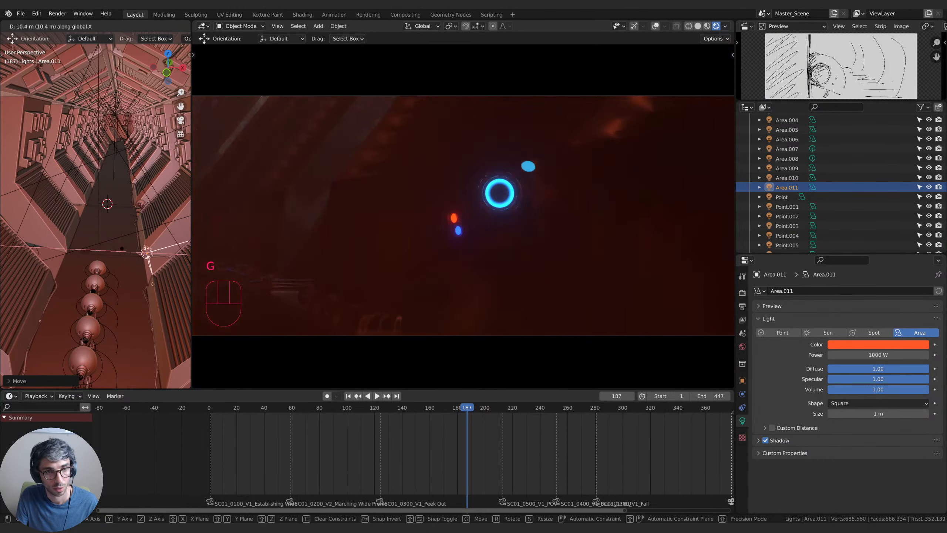
left_click(132, 283)
key("r")
key("z")
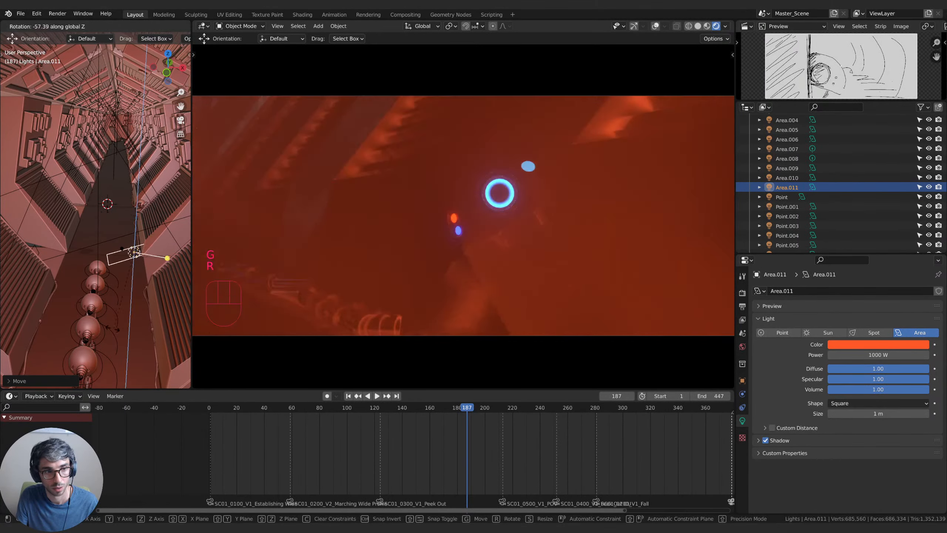
left_click(93, 324)
Shift the duplicated light along Y and place it close beside the robot peeking out of the wall recess.
middle_click_drag(93, 324, 172, 329, "shift")
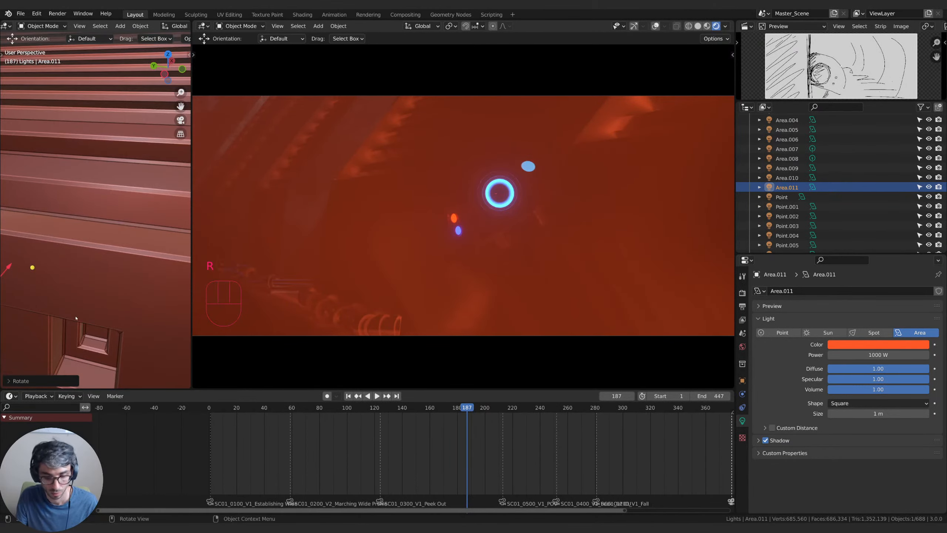
key("KP_Decimal")
middle_click_drag(76, 317, 51, 290)
key("g")
key("y")
left_click(127, 290)
key("g")
left_click(155, 281)
Set the duplicated light's power to 100 W and its color to pale blue.
left_click(881, 355)
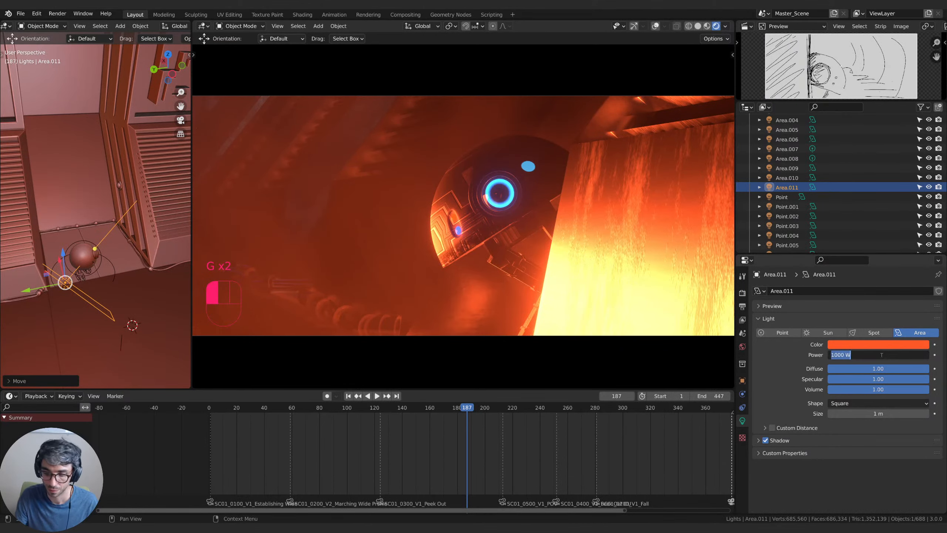
type("100")
key("Return")
left_click(879, 344)
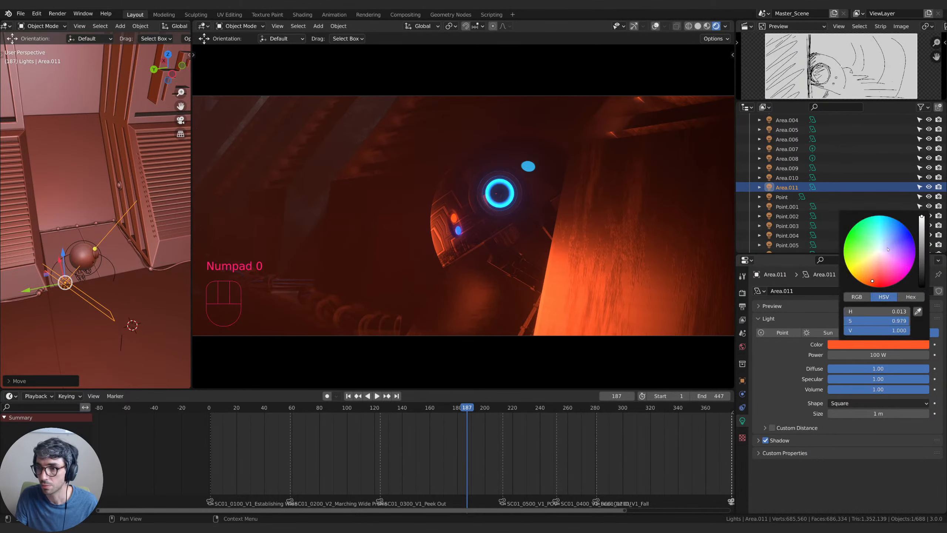
left_click(888, 241)
Rotate and reposition the pale blue light so it illuminates the peeking robot's side.
key("r")
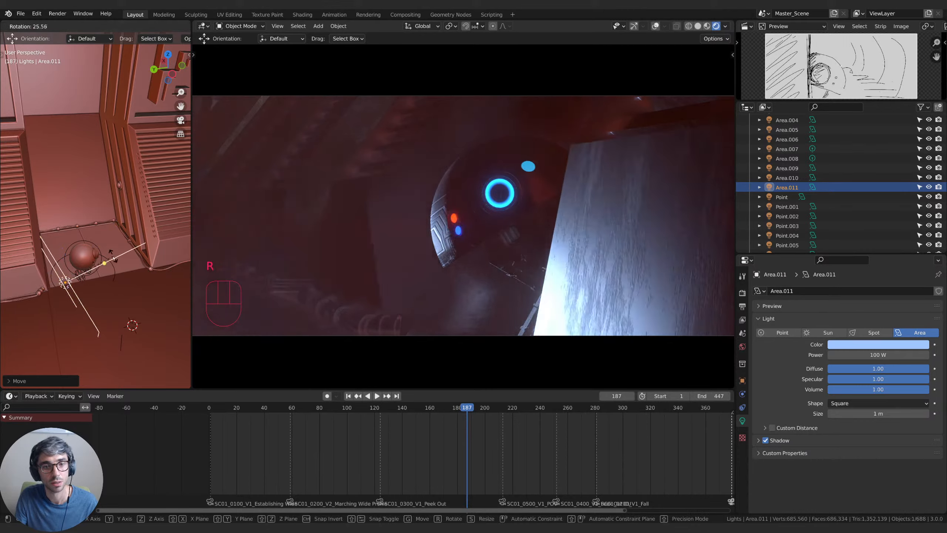
left_click(119, 253)
key("g")
left_click(115, 281)
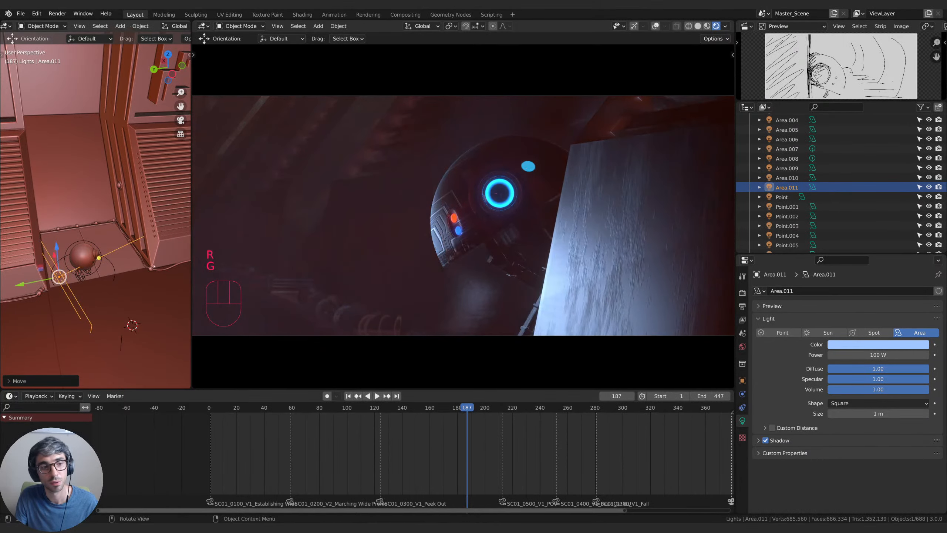
key("r")
middle_click(125, 287)
left_click(136, 291)
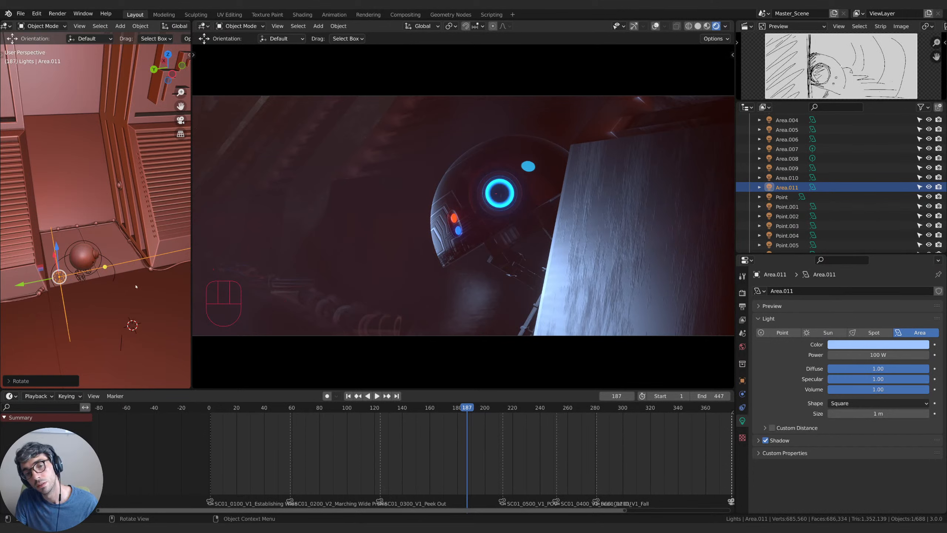
Shrink the pale blue light's size to 0 m with 10 W power, and reposition it beside the robot.
left_click_drag(899, 413, 847, 413)
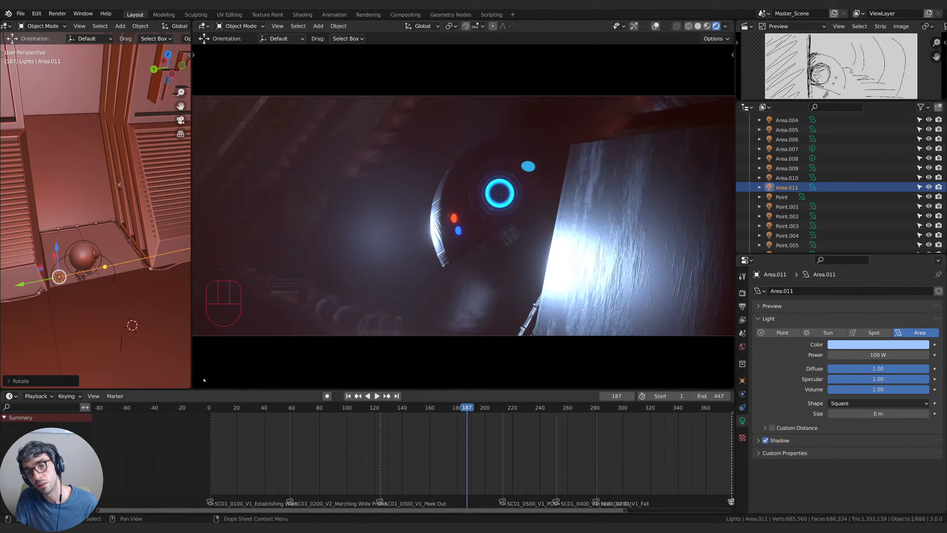
left_click(893, 353)
type("1")
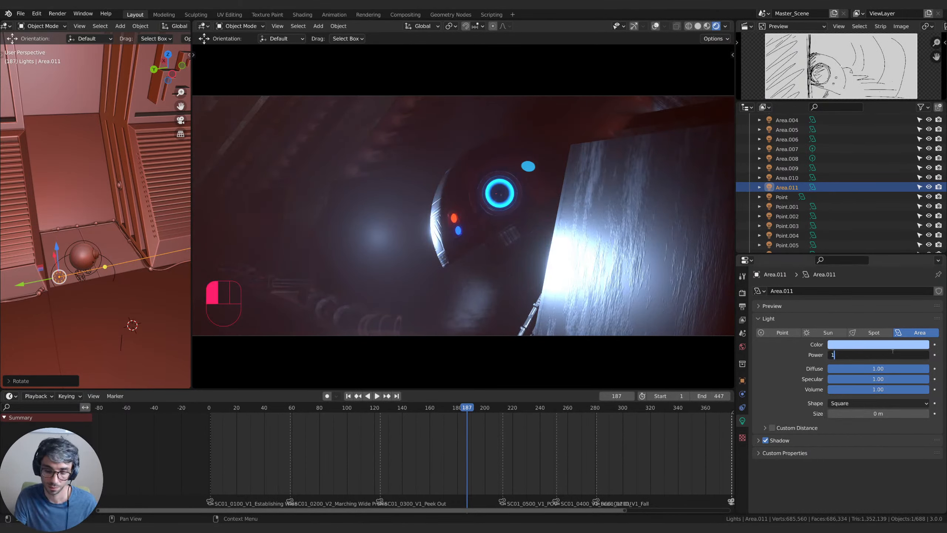
type("0")
key("Return")
key("g")
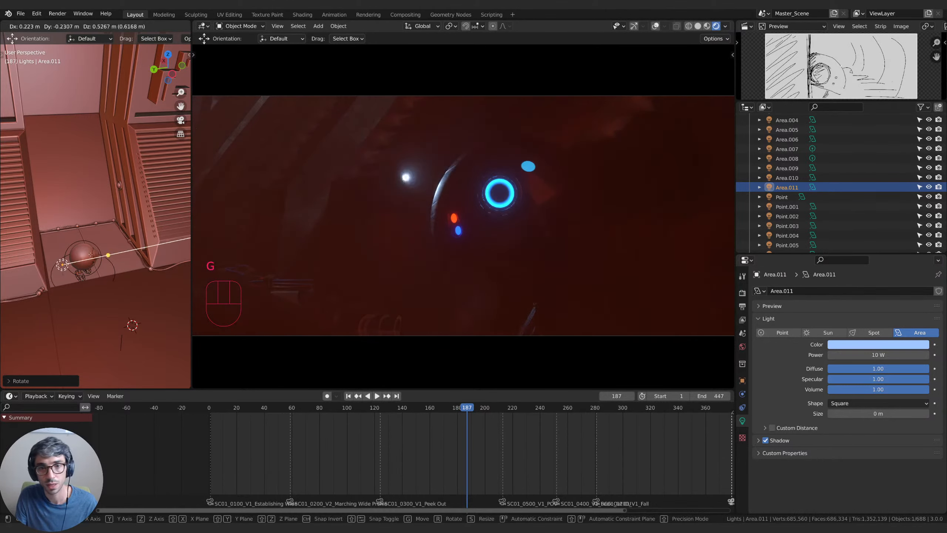
left_click(122, 246)
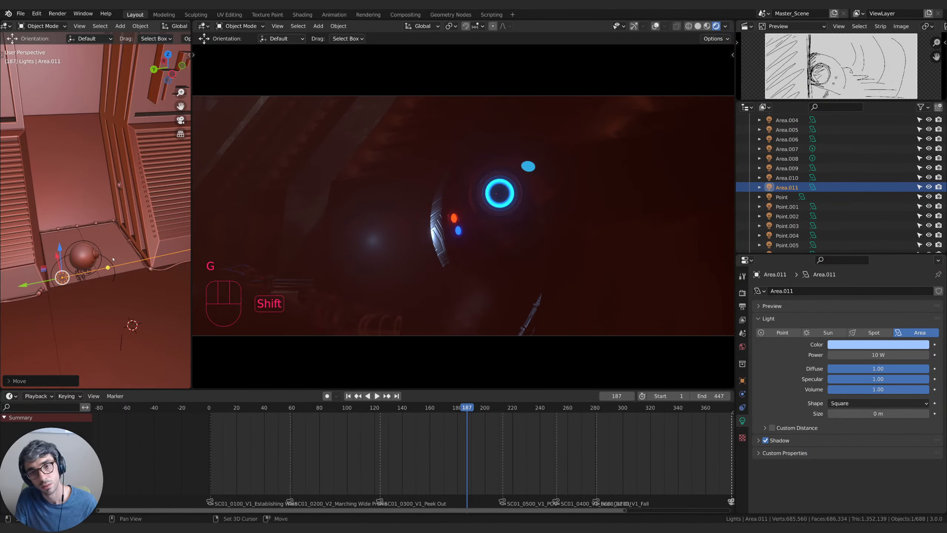
Try a duplicate of the small blue light, rotated around Z and placed in front of the robot, and delete it.
key("shift+d")
key("F1")
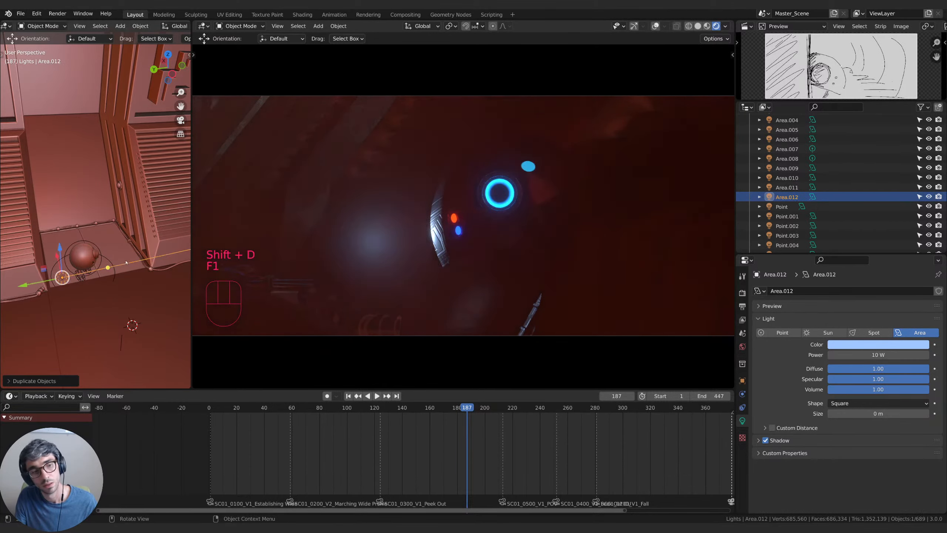
key("r")
key("z")
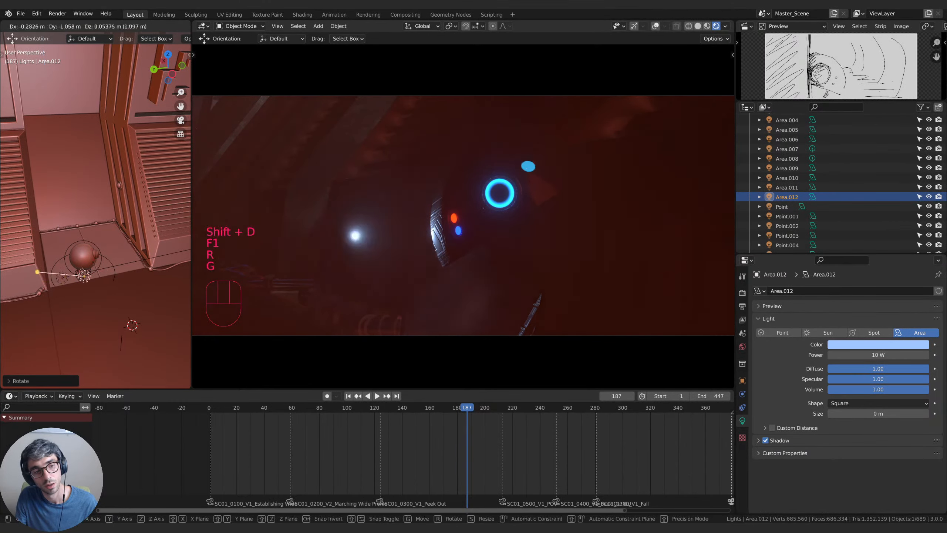
left_click(102, 237)
key("g")
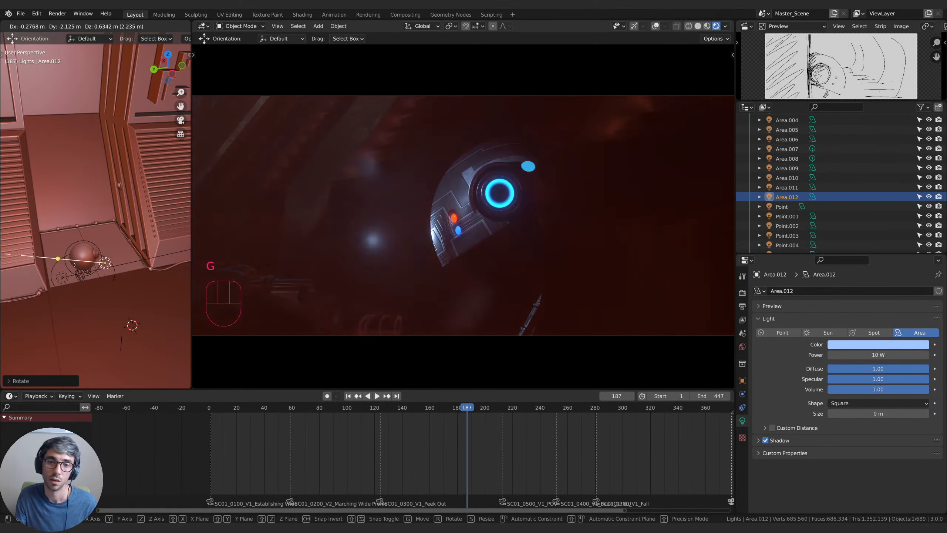
left_click(82, 264)
key("x")
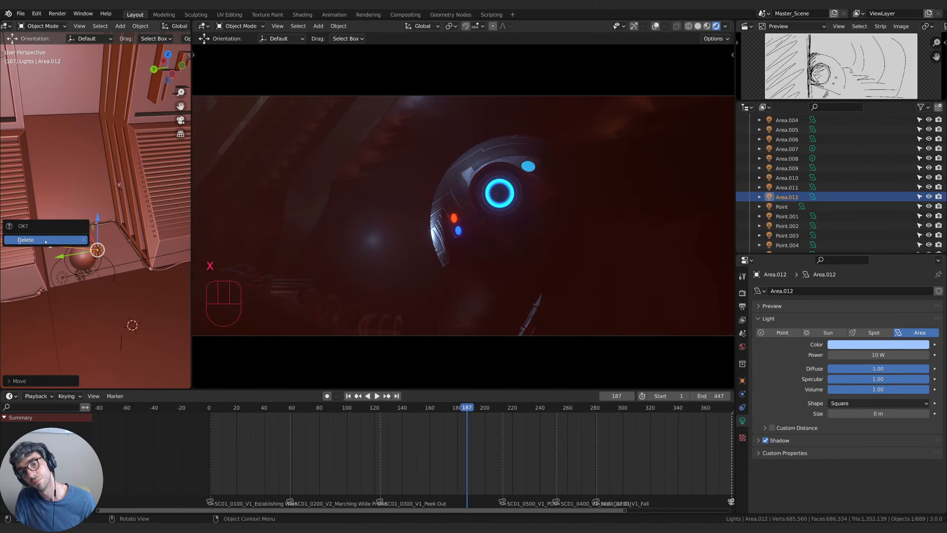
left_click(45, 241)
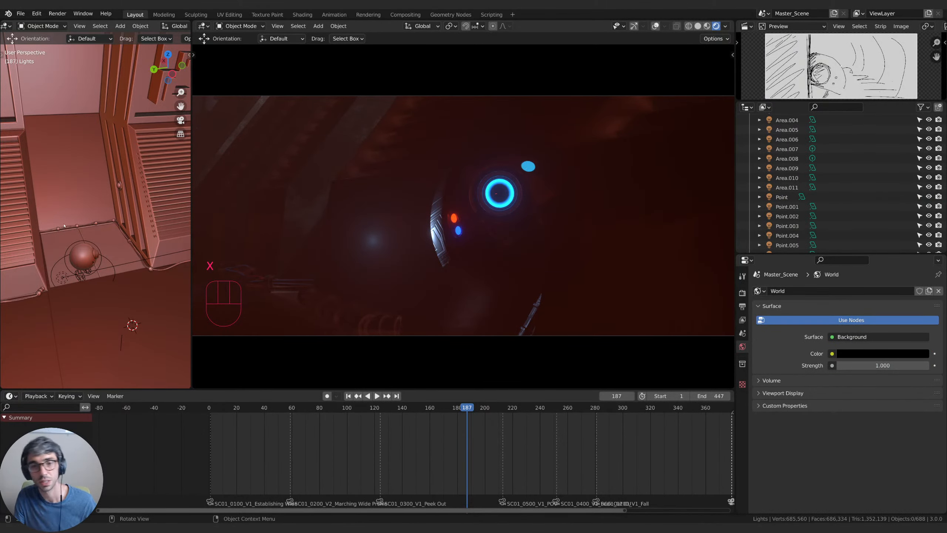
At frame 33, locate lights Area.009, Area.010 and Area.011 in the scene and check which fixture each one is.
left_click_drag(452, 407, 255, 407)
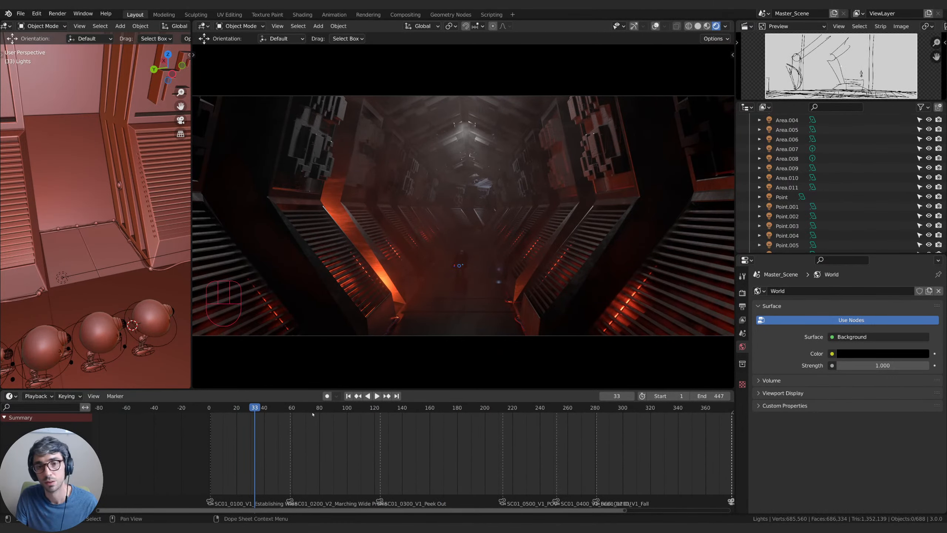
left_click(788, 188)
left_click(787, 179, "shift")
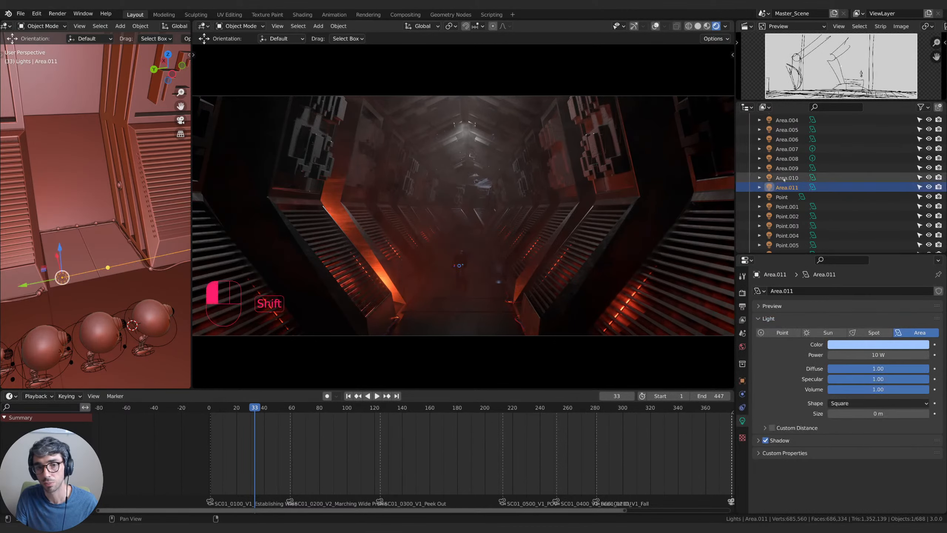
left_click(789, 188)
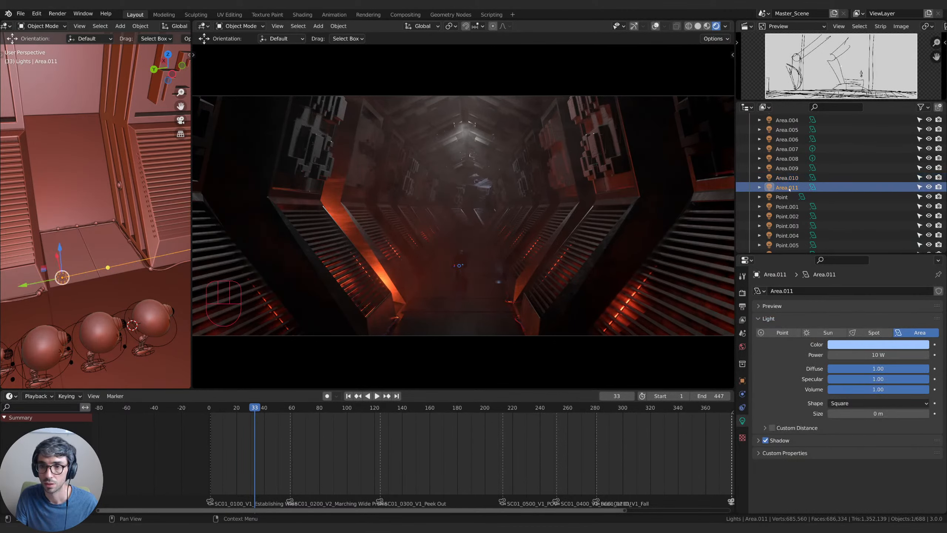
left_click(787, 178)
scroll(792, 224, "down", 8)
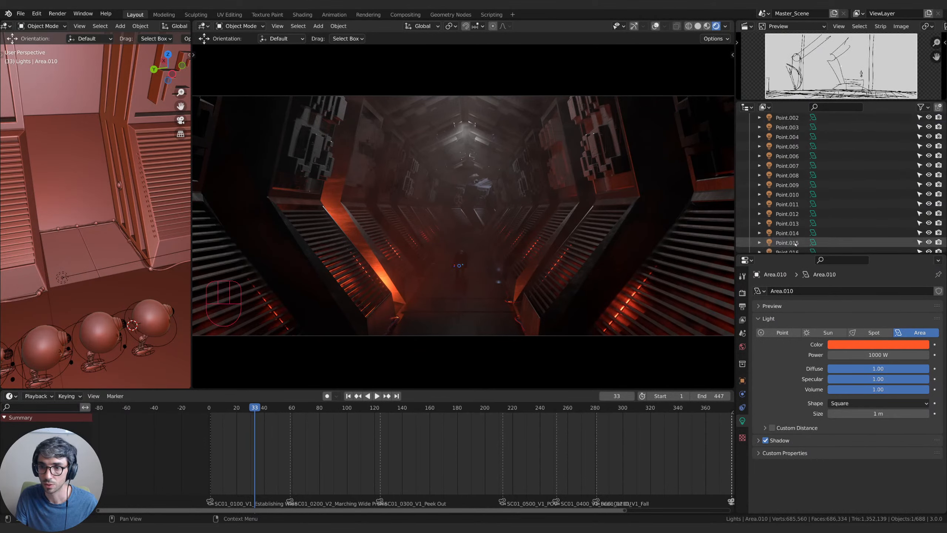
scroll(793, 224, "up", 10)
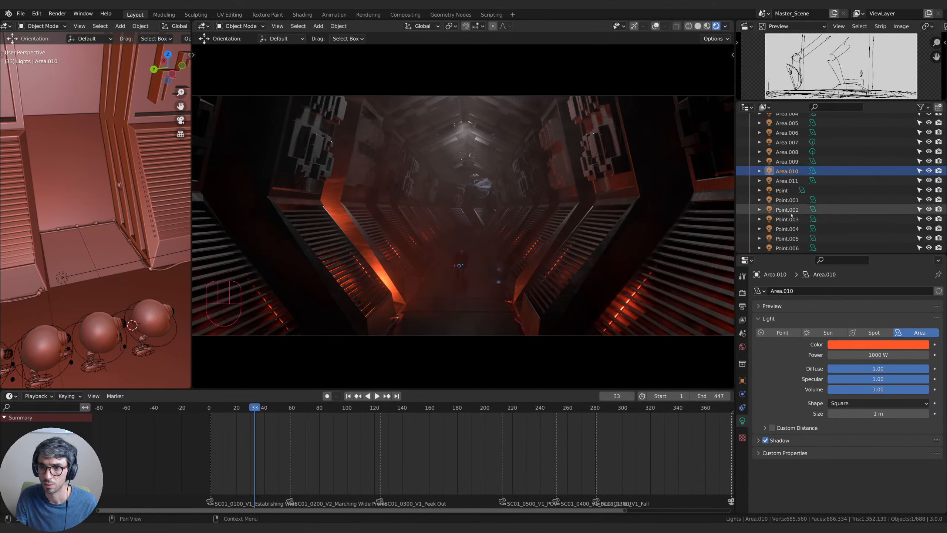
left_click(791, 182)
key("KP_Decimal")
scroll(108, 269, "down", 5)
middle_click_drag(108, 269, 95, 314)
scroll(137, 295, "up", 3)
mouse_move(96, 314)
middle_mouse_down("shift")
mouse_move(88, 300)
mouse_move(100, 298)
mouse_move(104, 315)
middle_mouse_up("shift")
left_click(32, 250)
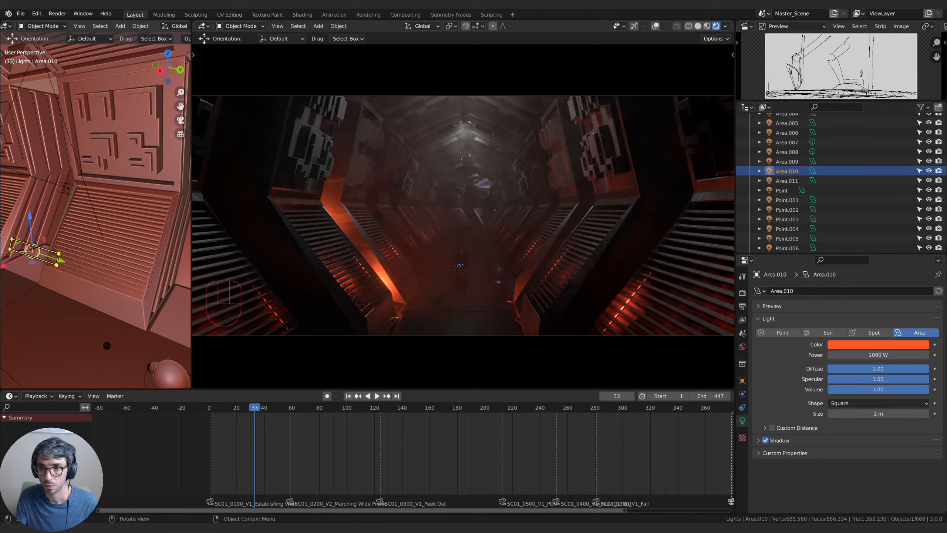
left_click(68, 190, "shift")
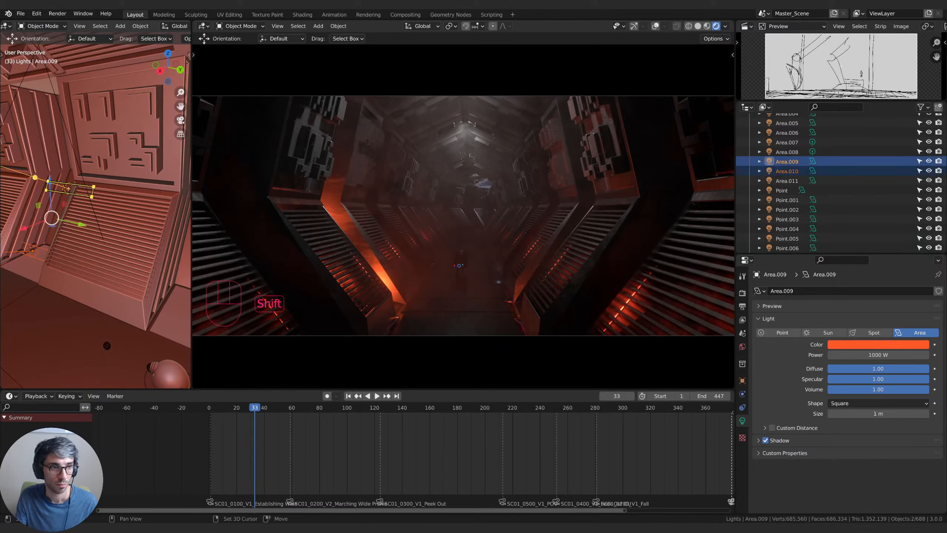
Delete the small blue light Area.011.
left_click(783, 162)
left_click(785, 171, "shift")
left_click(787, 180)
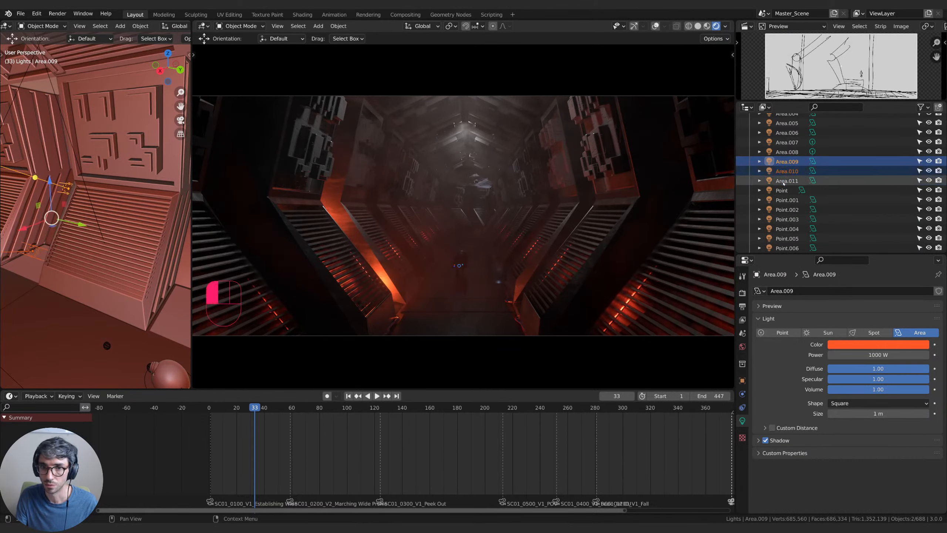
key("x")
left_click(516, 216)
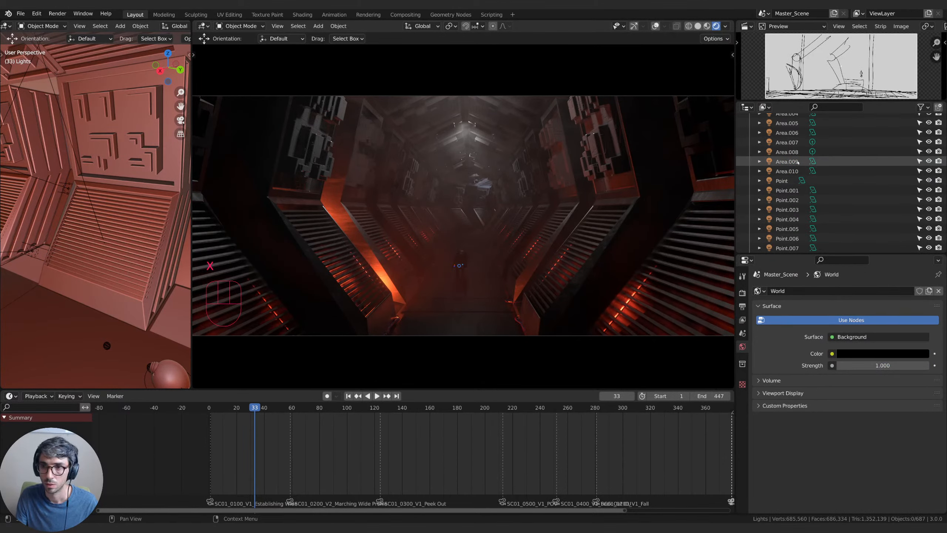
Move Area.009 and Area.010 together up the wall, about 10.9 m in Z and 5.8 m along negative Y.
left_click(797, 162)
left_click(787, 171, "shift")
key("g")
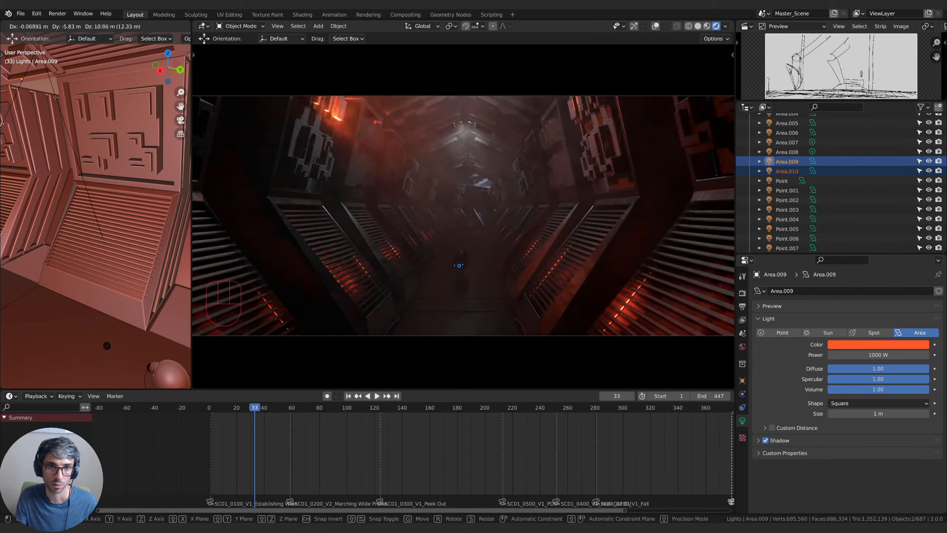
left_click(55, 97)
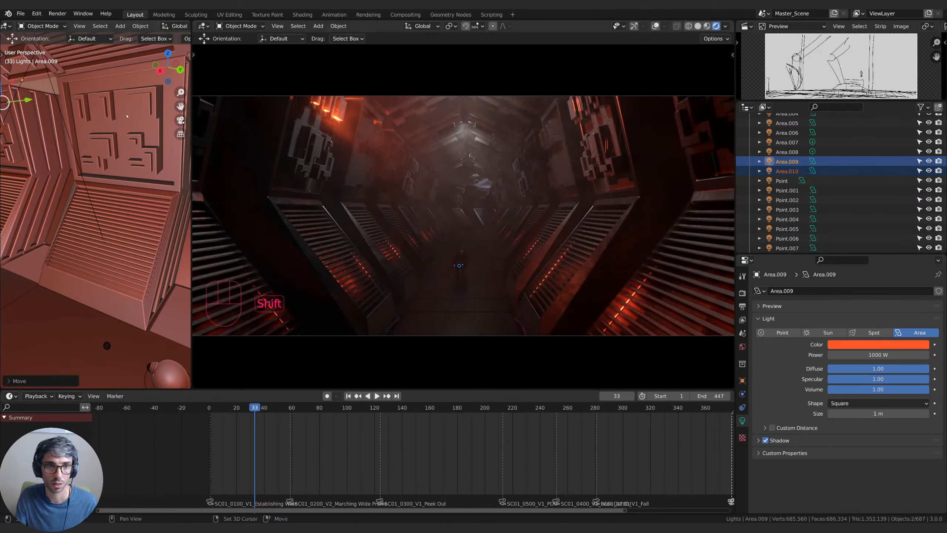
Select Area.010 on the near left wall and rotate it around the global Y axis to aim down into the hallway.
middle_click_drag(126, 116, 170, 164, "shift")
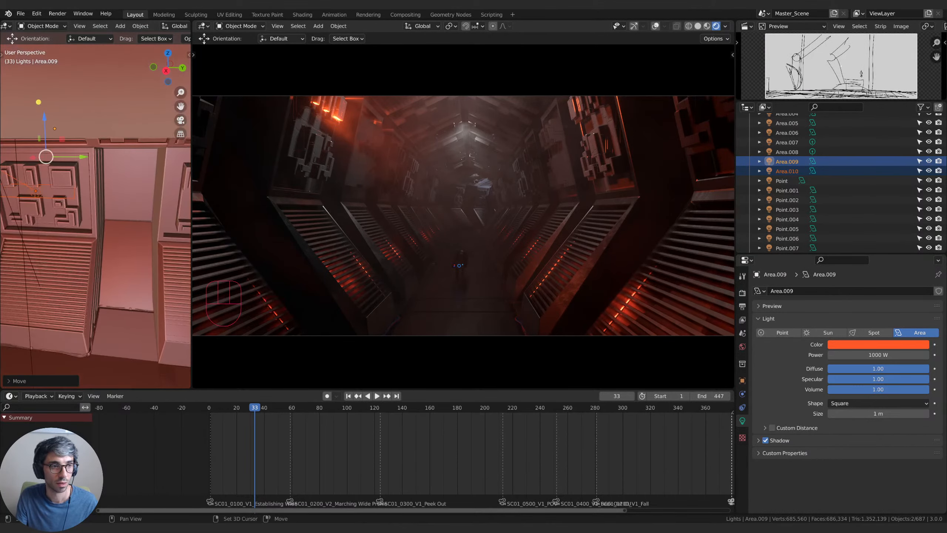
middle_click_drag(69, 176, 148, 181)
left_click(57, 201)
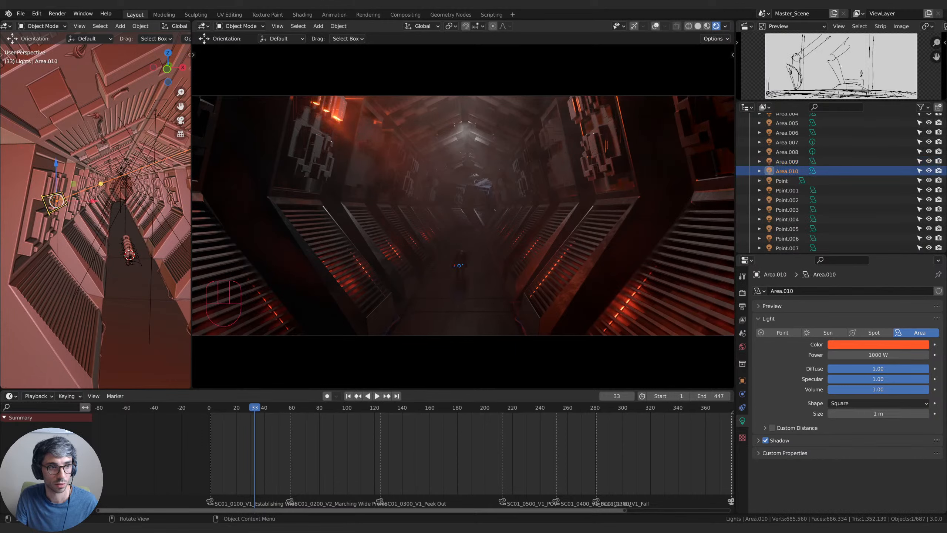
key("r")
key("y")
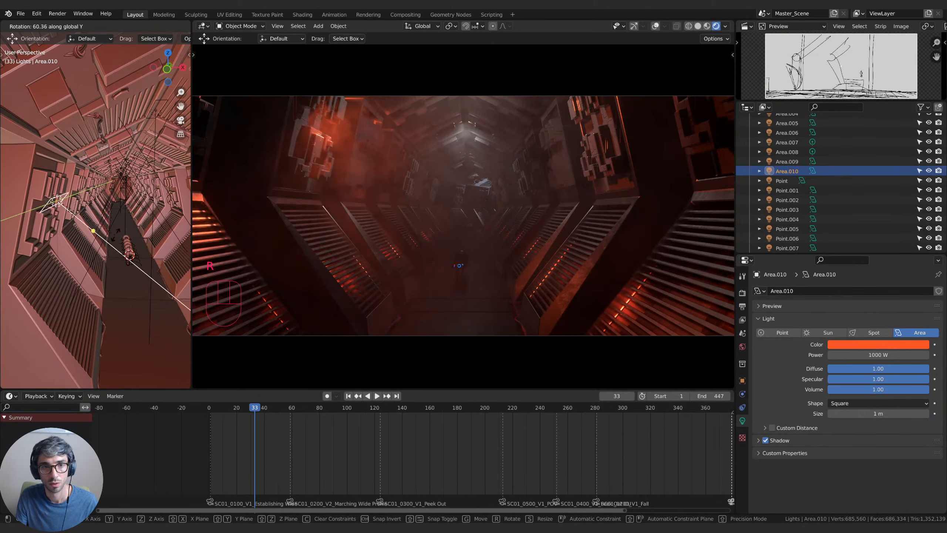
left_click(123, 215)
Move Area.010 about 2.6 m up the wall in Z and tilt it slightly further downward.
key("g")
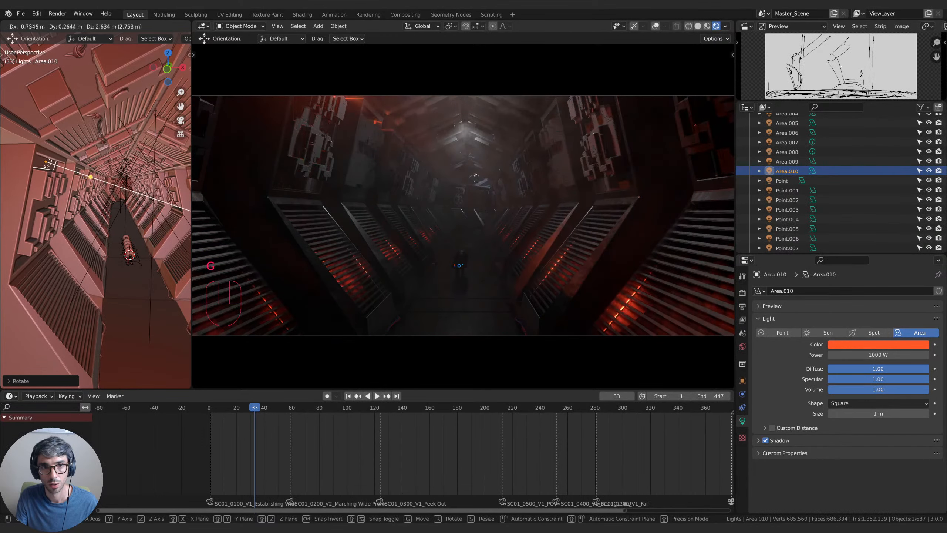
left_click(45, 163)
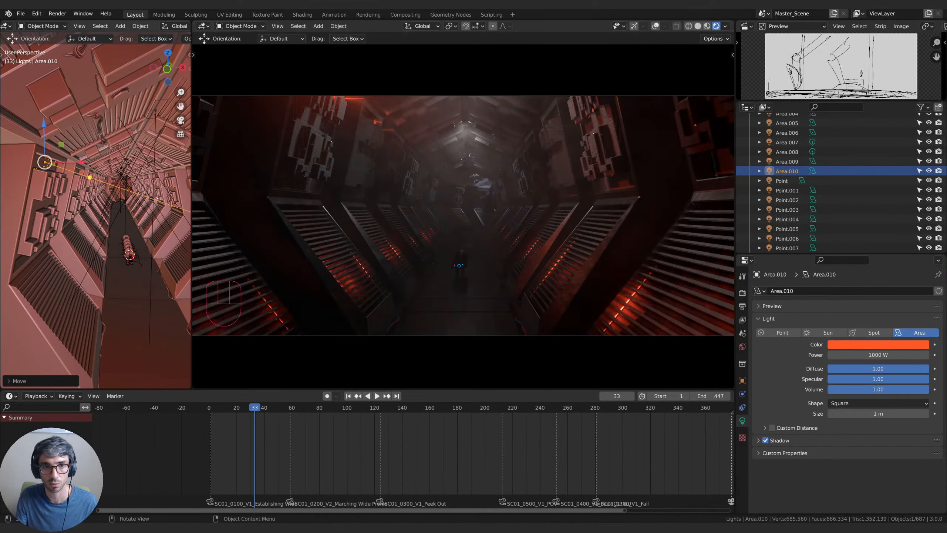
key("r")
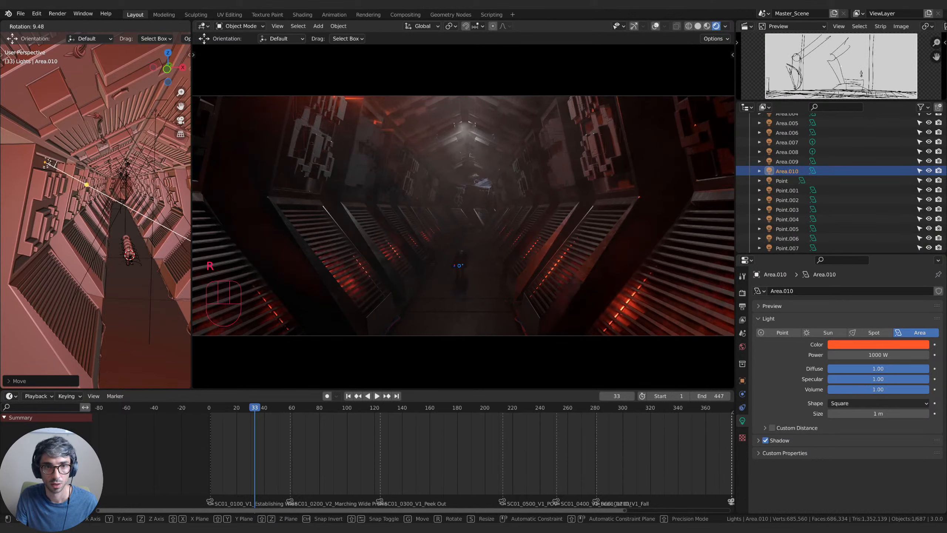
left_click(506, 210)
Toggle volumetric shadows in the Eevee render settings to compare the fog, and leave the option off.
left_click(743, 293)
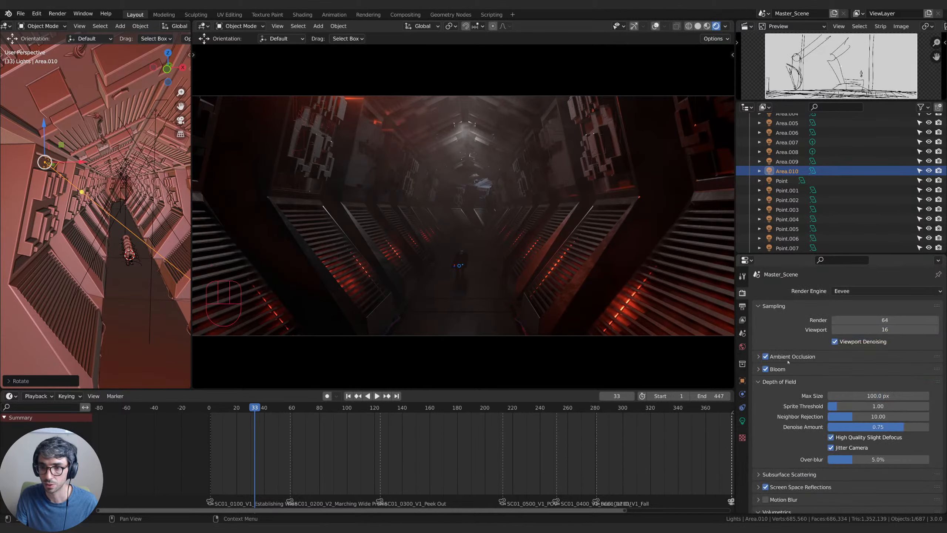
scroll(760, 447, "down", 3)
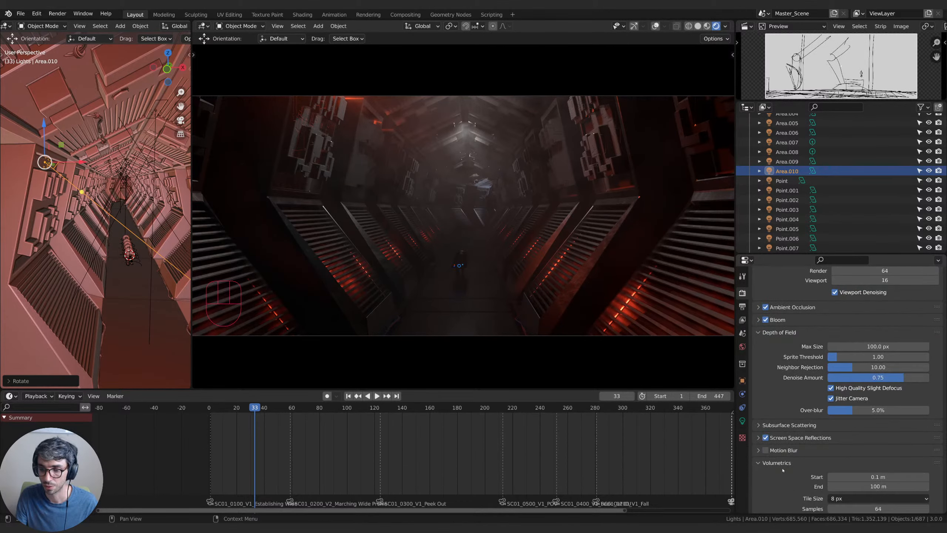
scroll(784, 470, "down", 4)
left_click(772, 493)
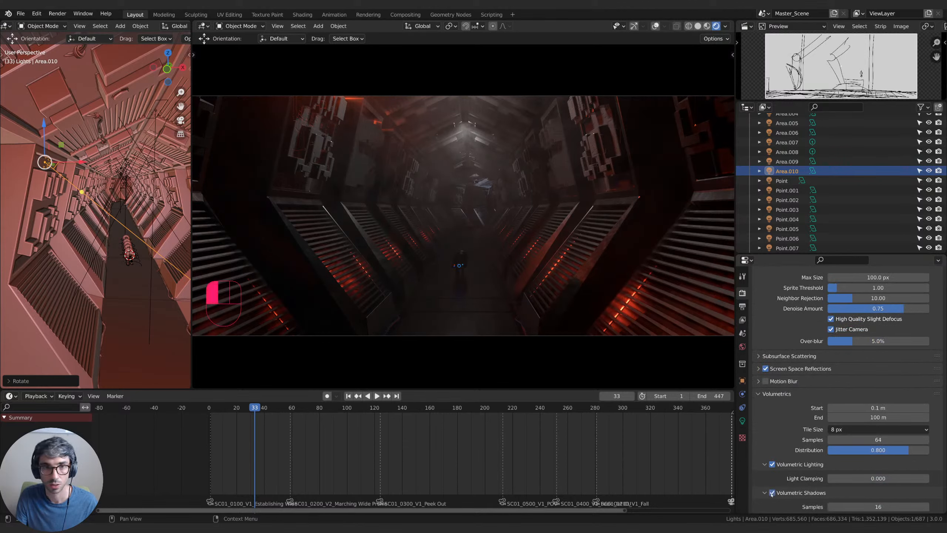
left_click(772, 493)
left_click(771, 493)
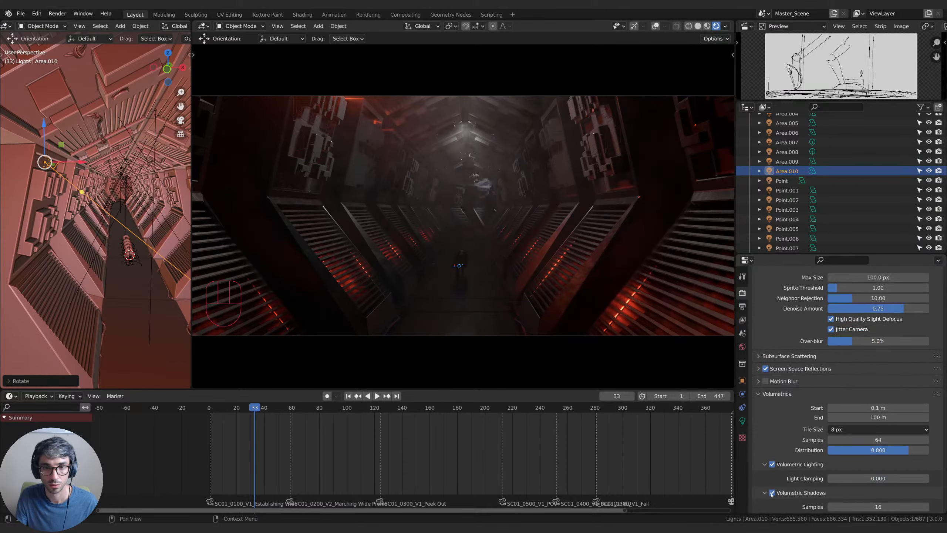
left_click(772, 492)
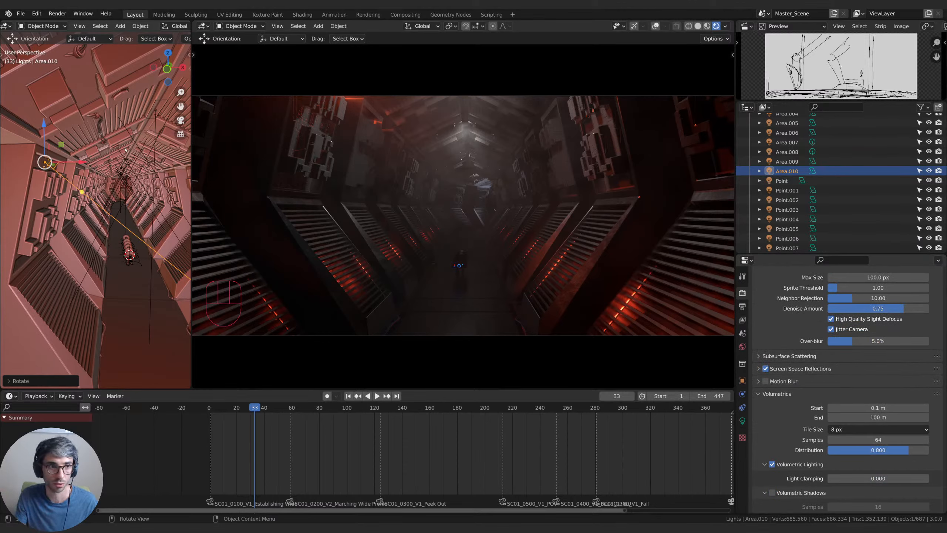
Rotate Area.010 by about -38° to point level across the hallway, and fine-tune its position near the upper wall panel.
key("r")
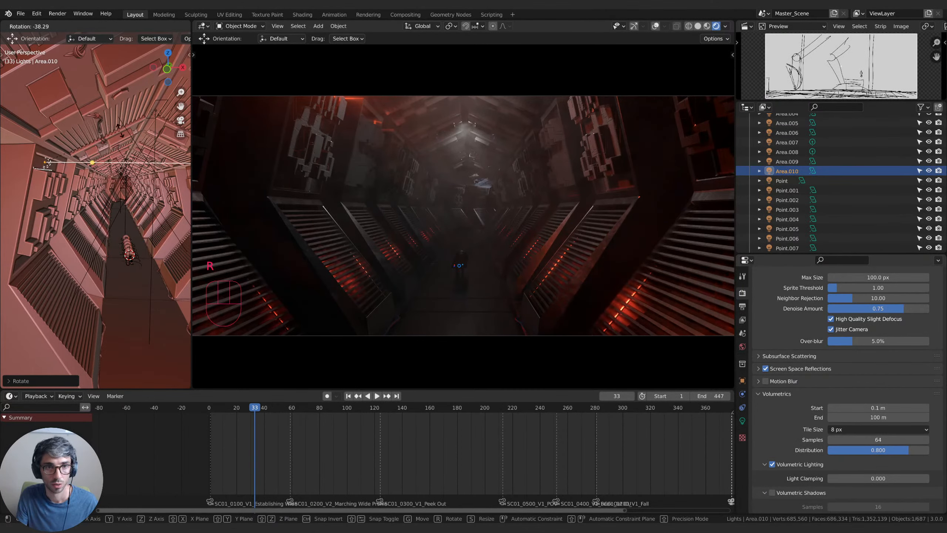
key("g")
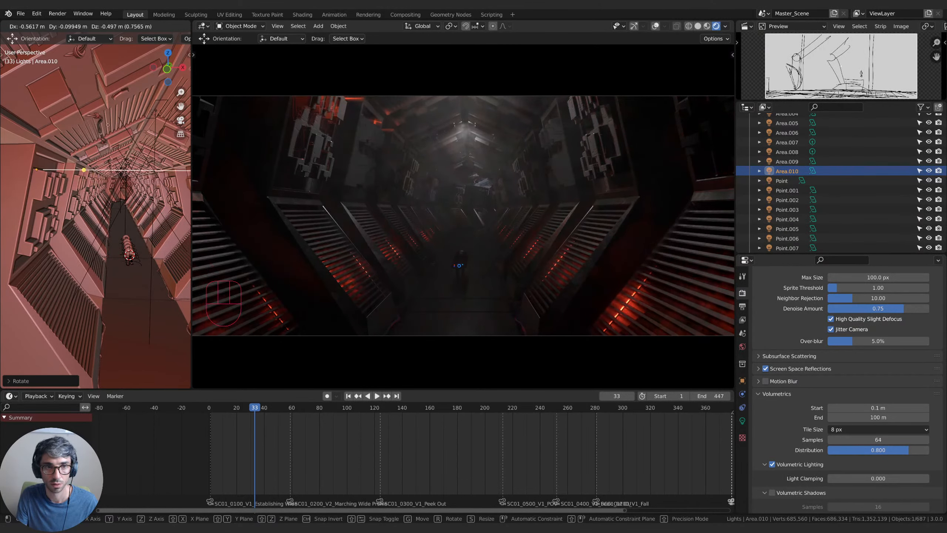
left_click(120, 120)
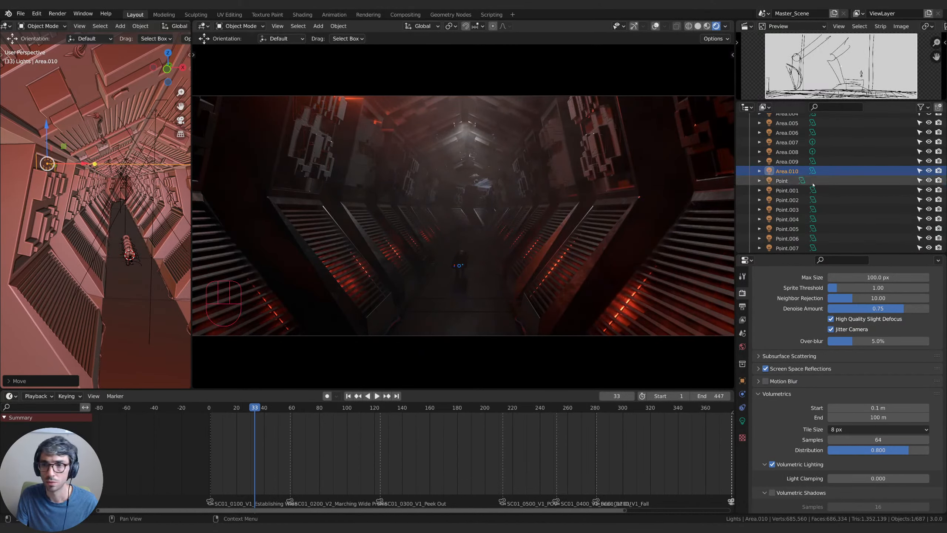
Place Area.009 beneath the hallway ceiling and rotate it to shine straight down.
left_click(791, 162)
key("g")
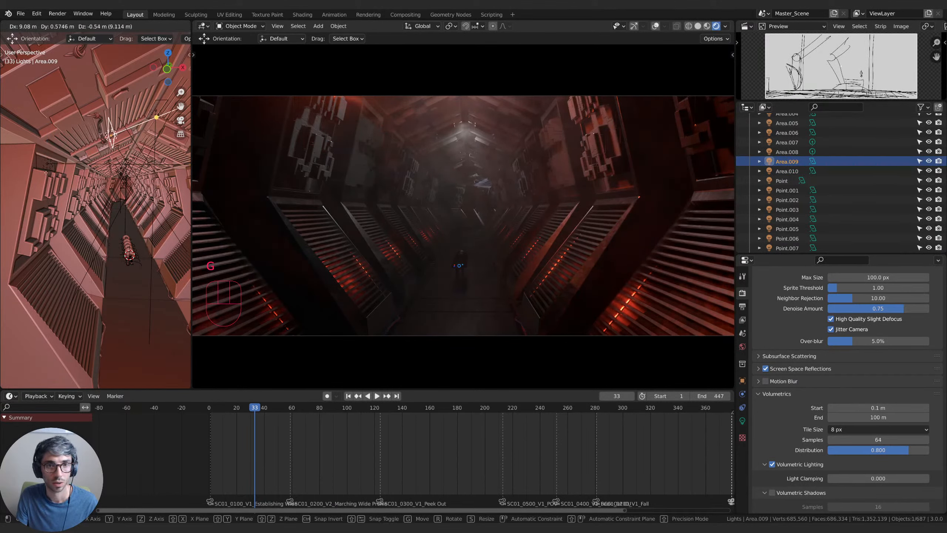
left_click(29, 131)
key("r")
left_click(109, 182)
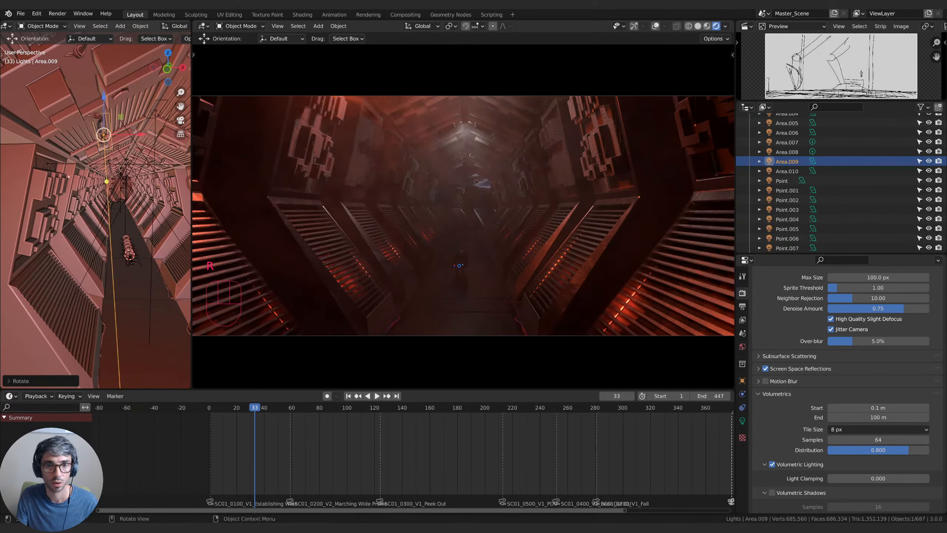
Move Area.009 down to the left wall, just above the slatted panels.
key("g")
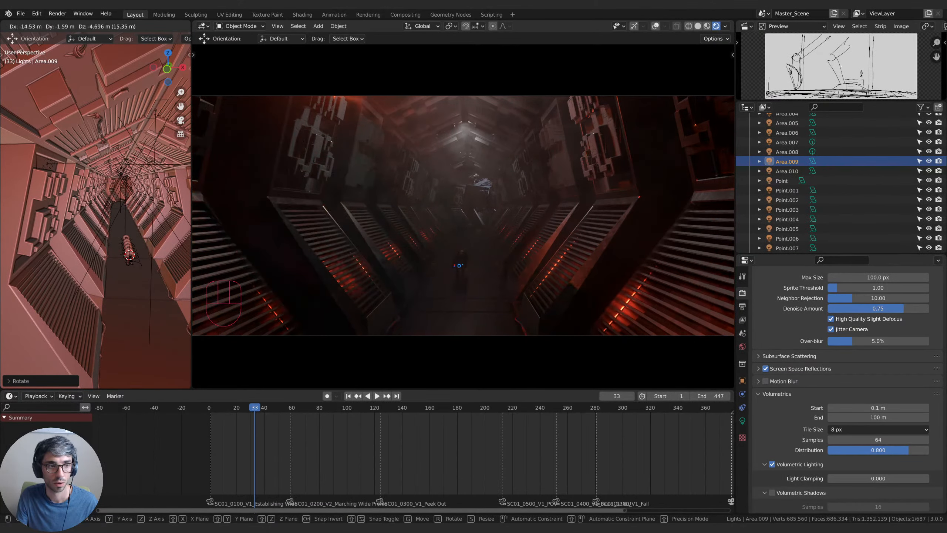
right_click(88, 267)
key("g")
left_click(90, 270)
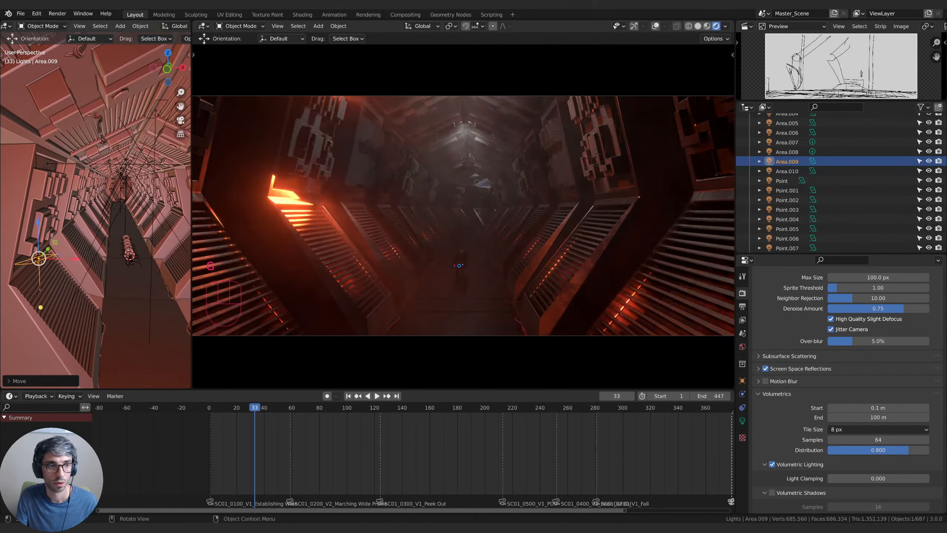
Rotate Area.009 around the global Y axis to point level across the hallway, and move it to the corridor's centre.
key("r")
key("y")
left_click(64, 186)
key("g")
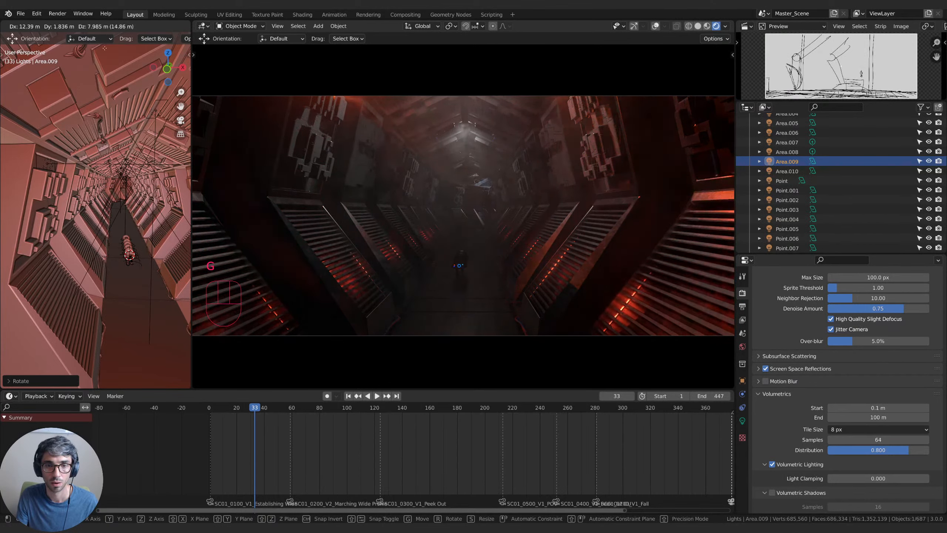
left_click(14, 144)
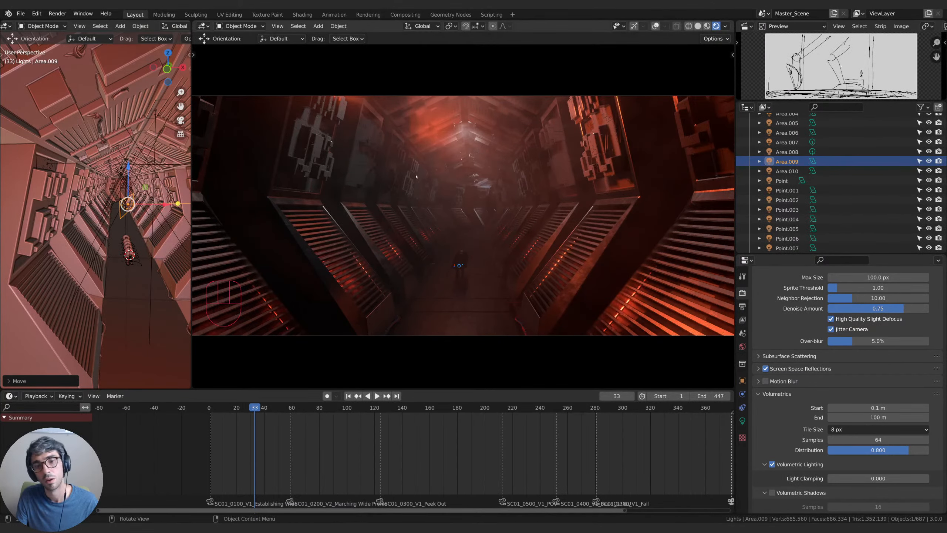
Move Area.009 about 43.6 m down the hallway along the global Y axis.
key("g")
key("y")
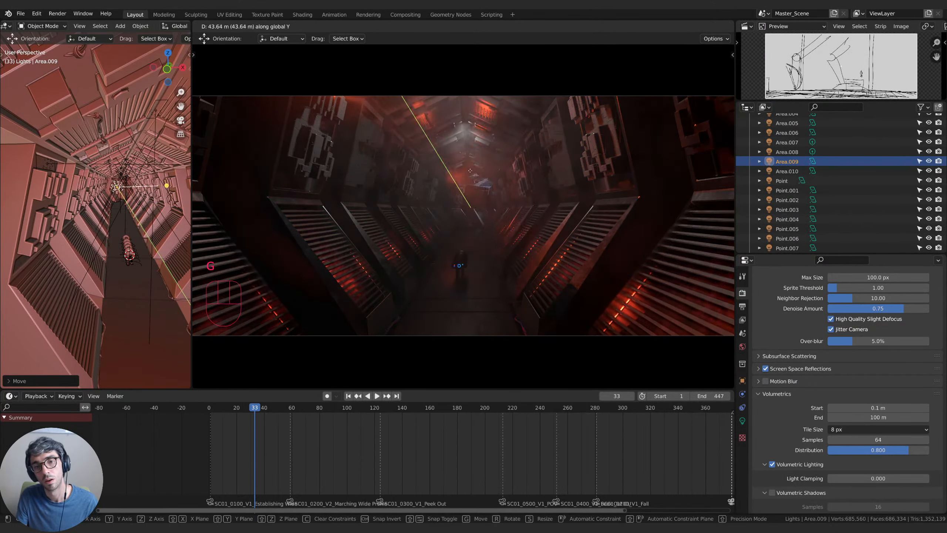
left_click(470, 171)
Rotate Area.009 to aim down toward the corridor's centre and move it about 9.9 m in X against the distant right wall.
key("r")
key("g")
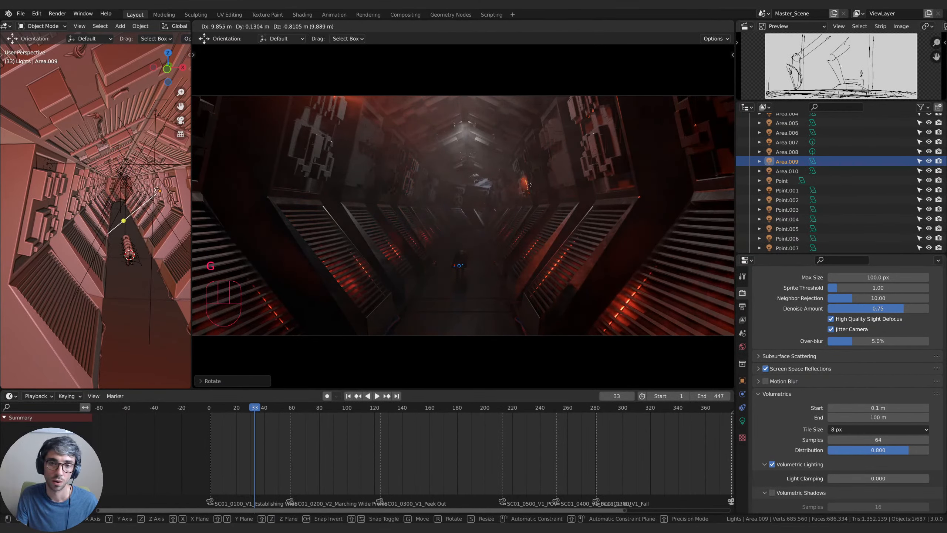
left_click(530, 186)
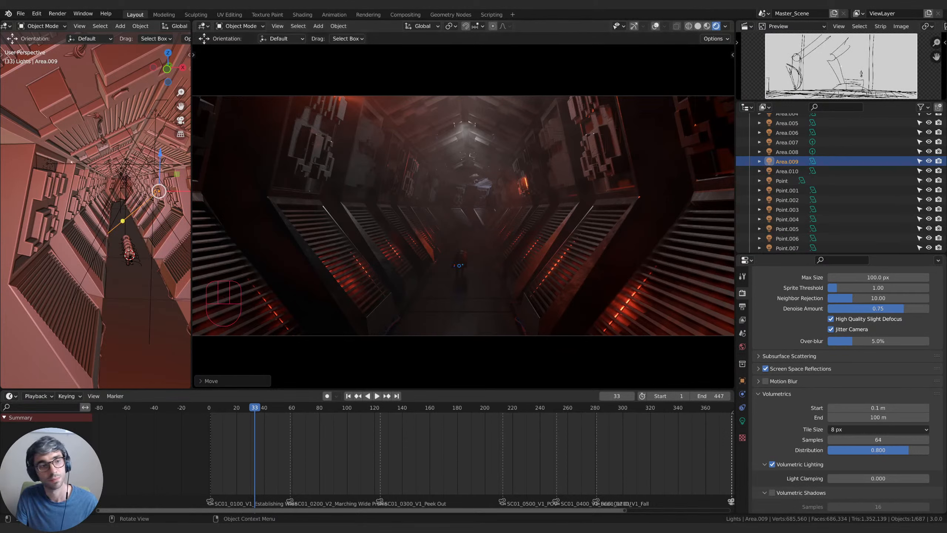
Lower Area.010 about 2.6 m in Z, close against the near left wall panel.
left_click(48, 161)
key("g")
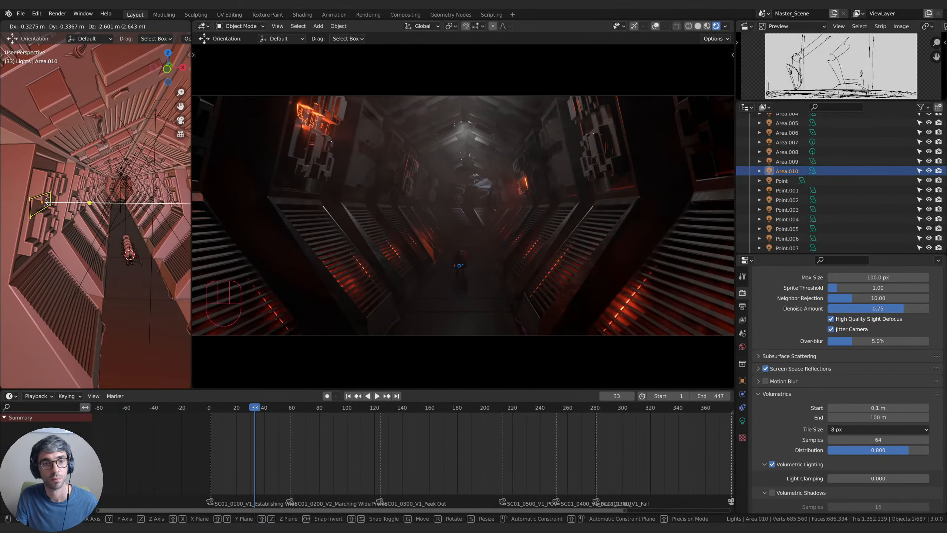
left_click(46, 203)
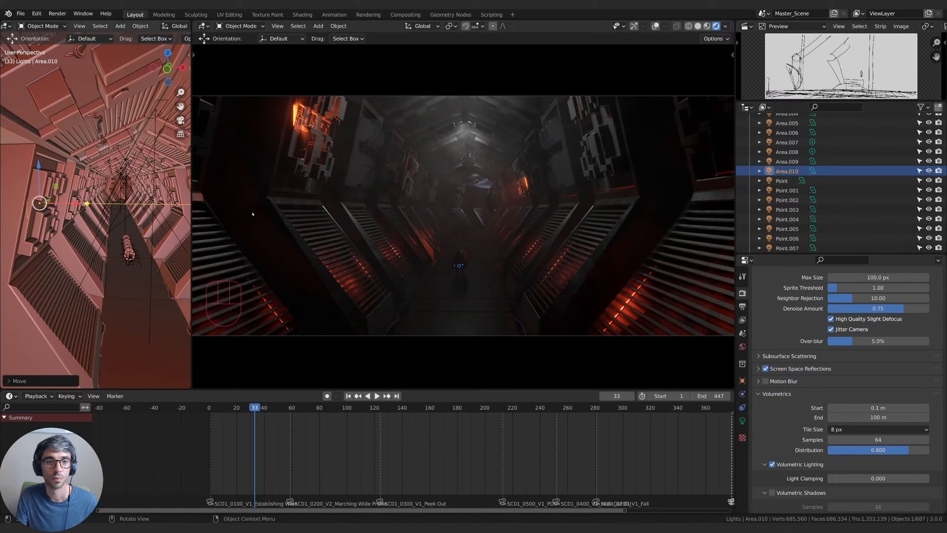
Play the opening shots to check the wall lights, and stop on the establishing shot at frame 42.
key("space")
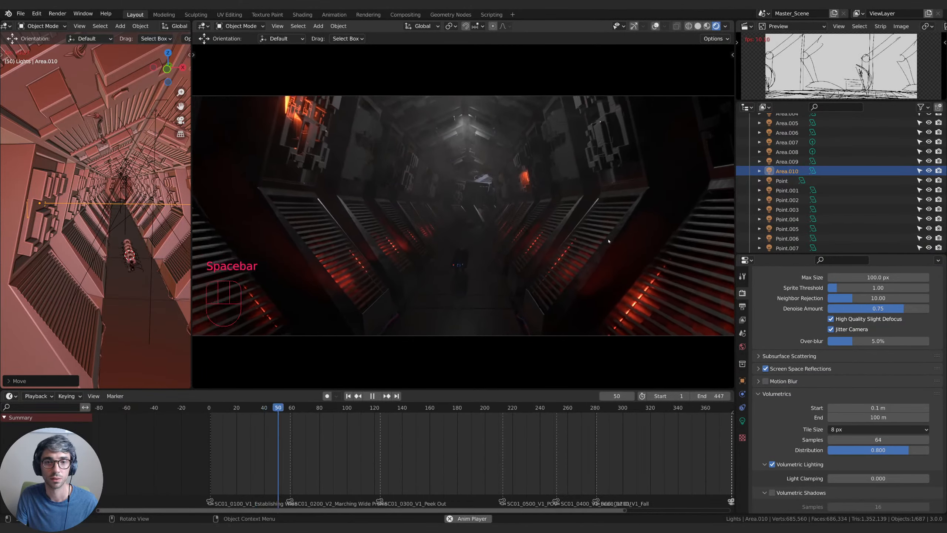
key("space")
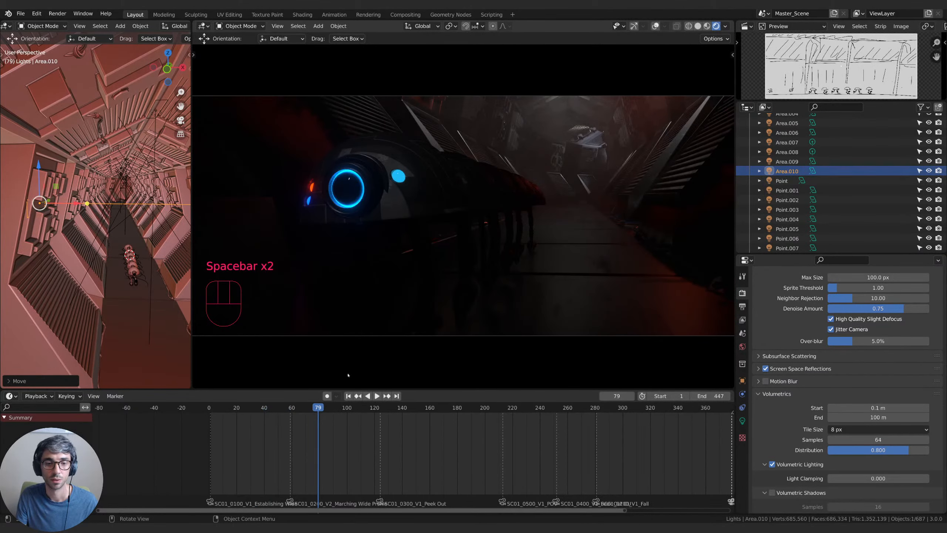
left_click(218, 408)
key("space")
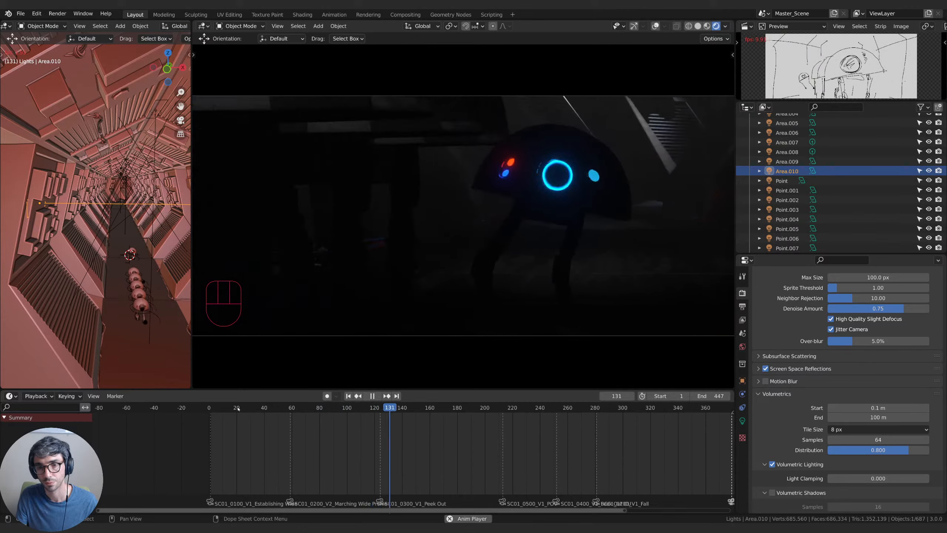
left_click(238, 408)
key("space")
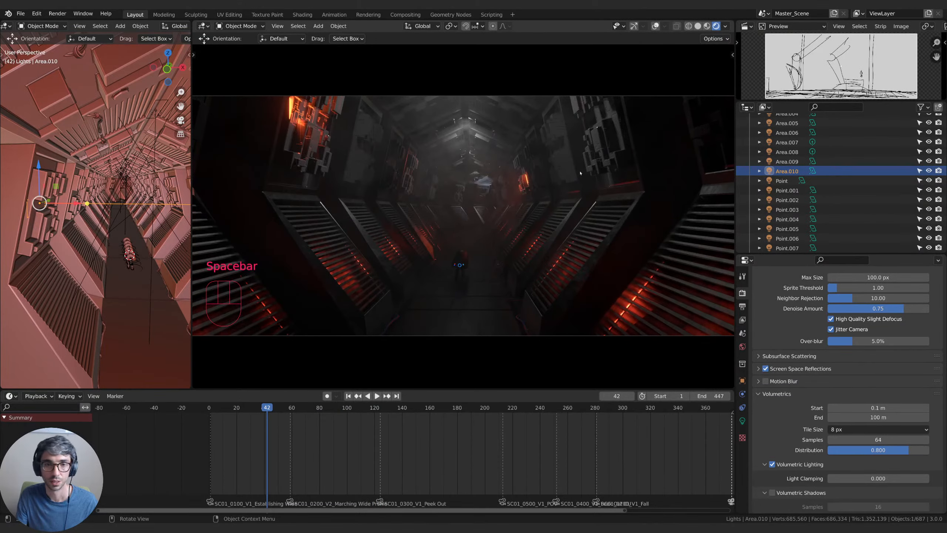
Raise Area.010 to the upper edge of the near left wall panel, slightly out from the wall.
key("g")
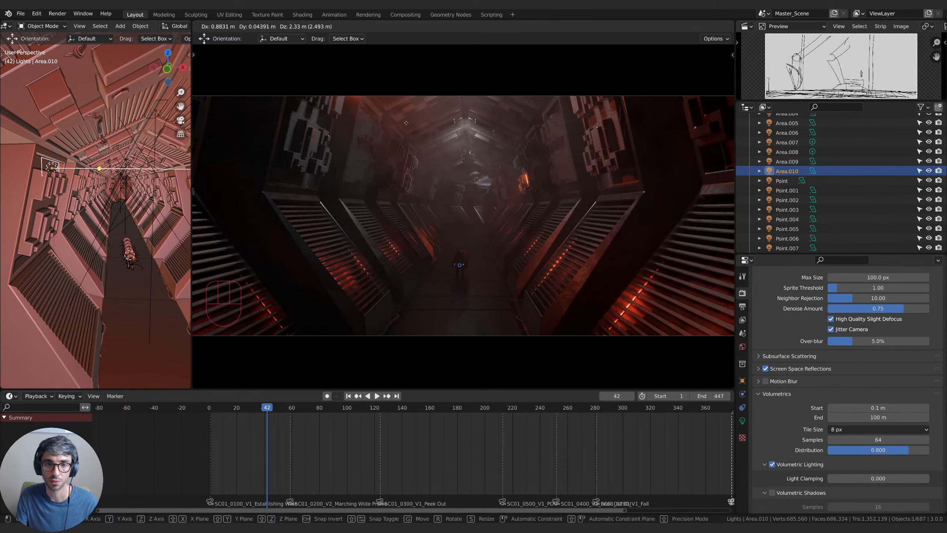
left_click(445, 148)
key("g")
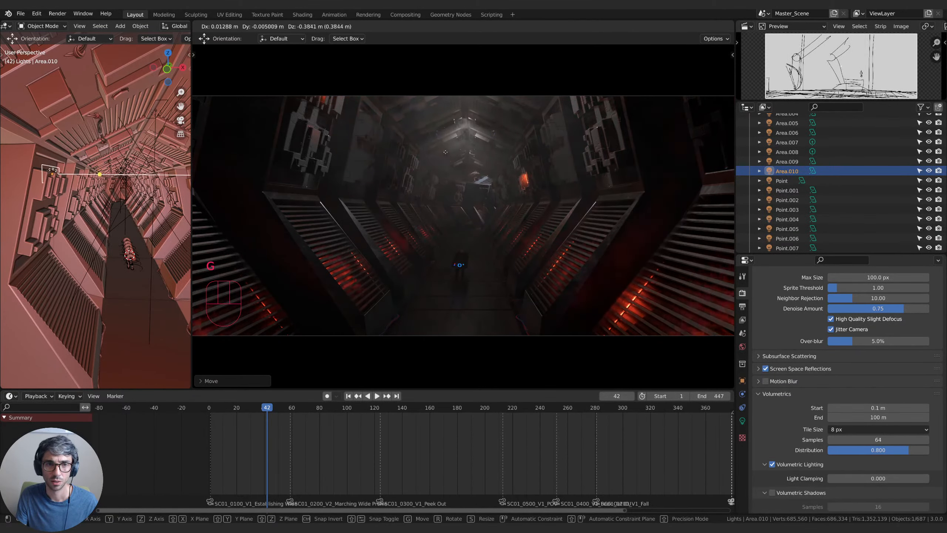
left_click(458, 143)
Play from the establishing shot into the marching shot, and return to frame 17 to review the lighting.
key("space")
key("space")
key("space")
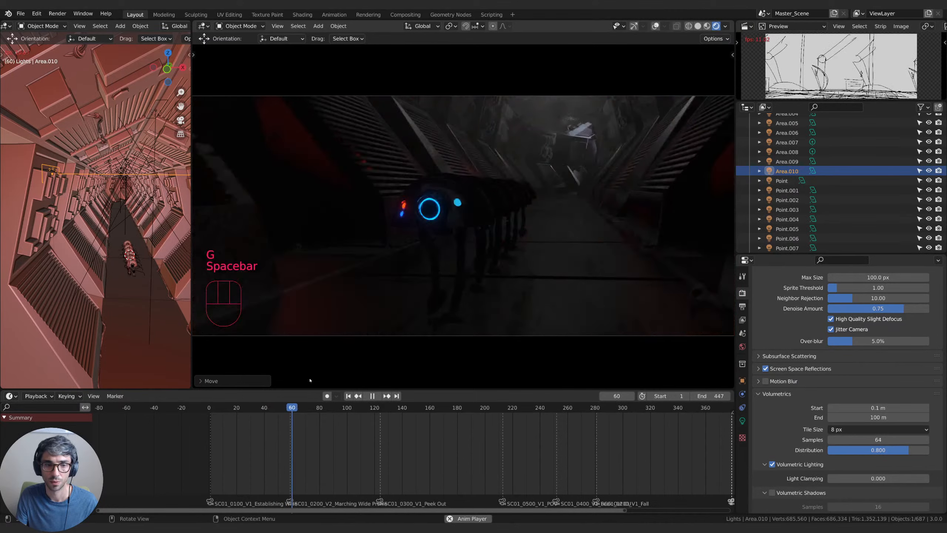
key("space")
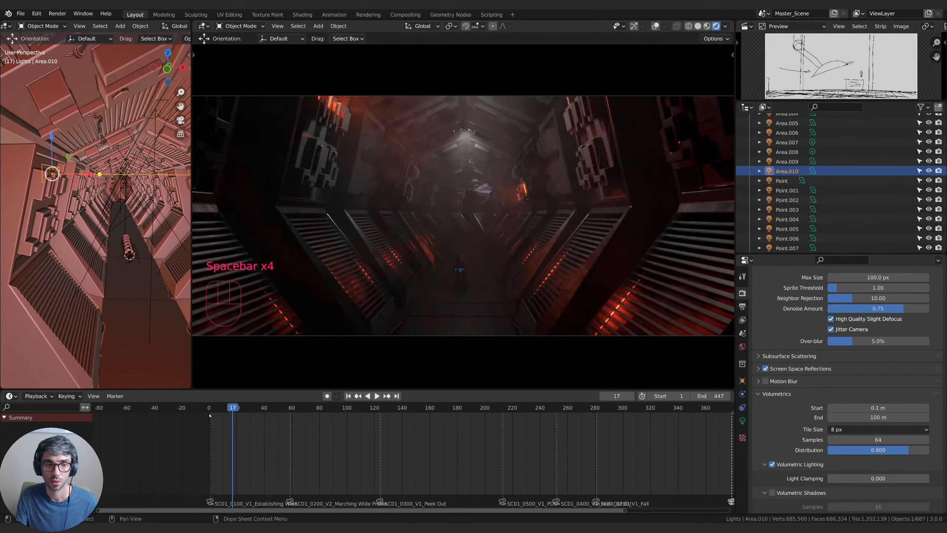
At frame 1, move Area.010 about 1.8 m in X and 1.5 m up toward the ceiling, and play the shot.
key("g")
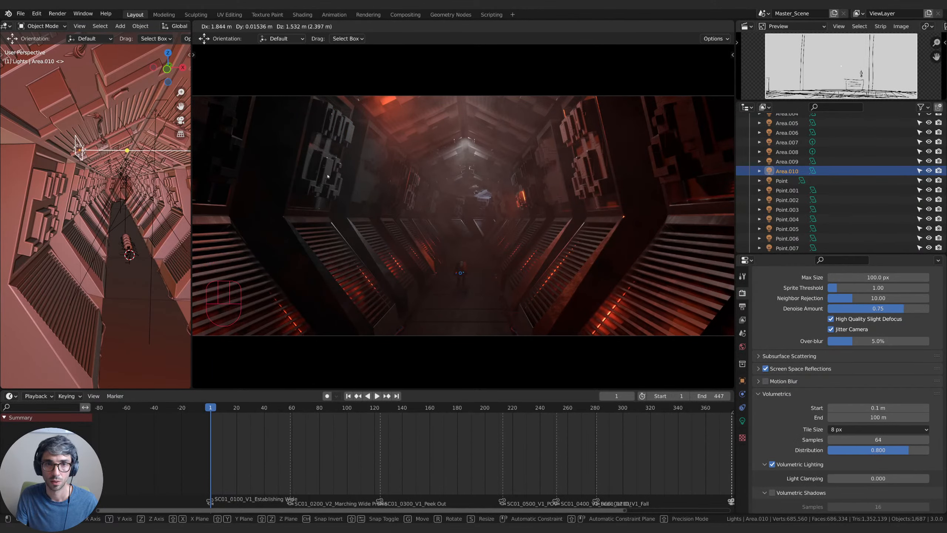
left_click(327, 176)
key("space")
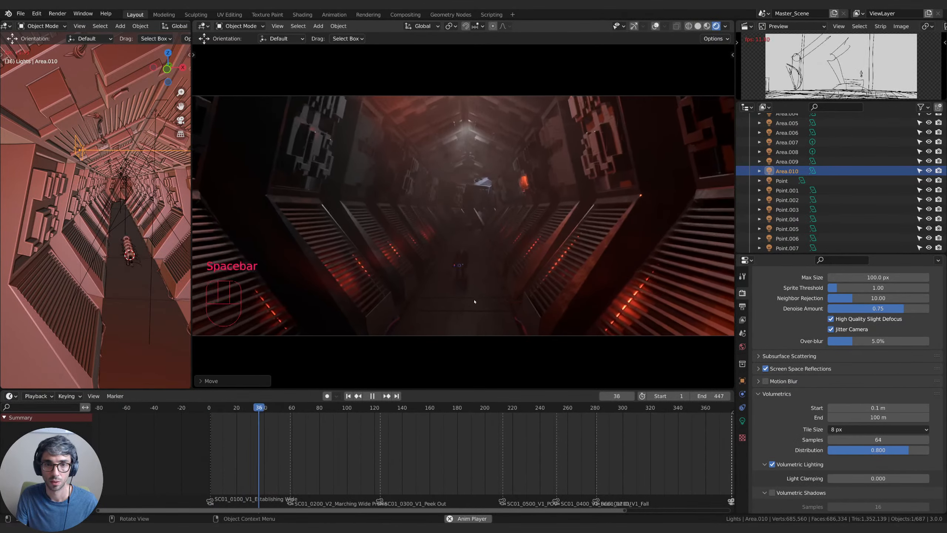
Stop the playback at frame 47 and delete the Area.009 light beside the right wall.
key("space")
left_click(156, 191)
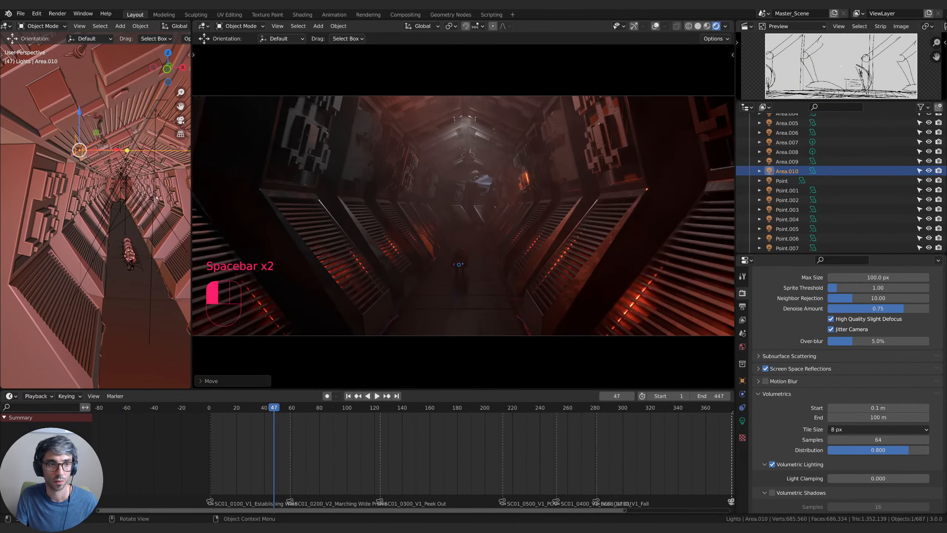
left_click(158, 191)
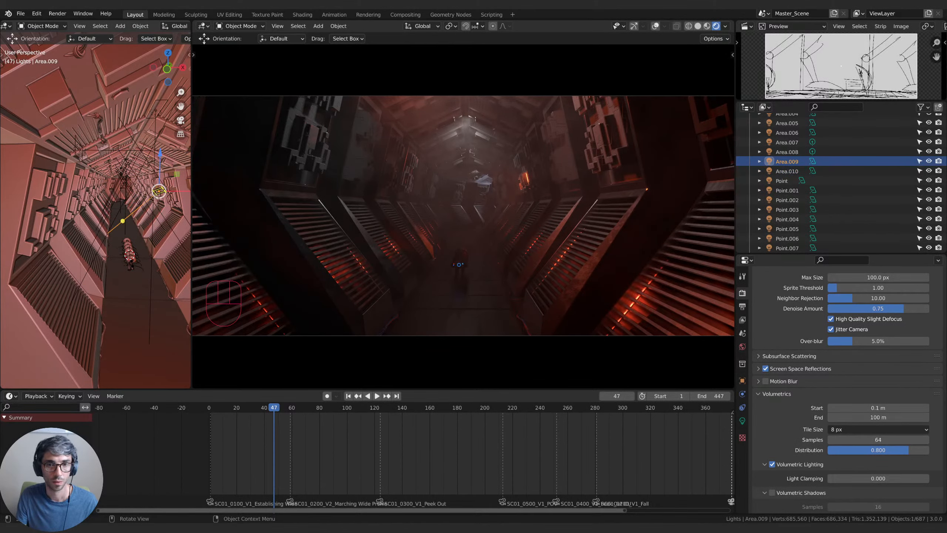
key("x")
Replay the establishing shot to check the lighting, stop on frame 49, and save the file.
key("space")
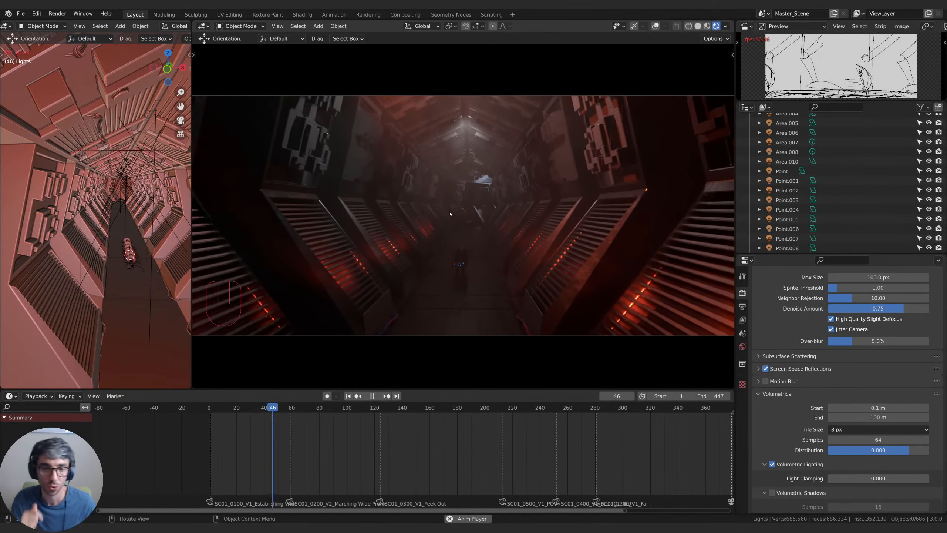
key("space")
key("ctrl+s")
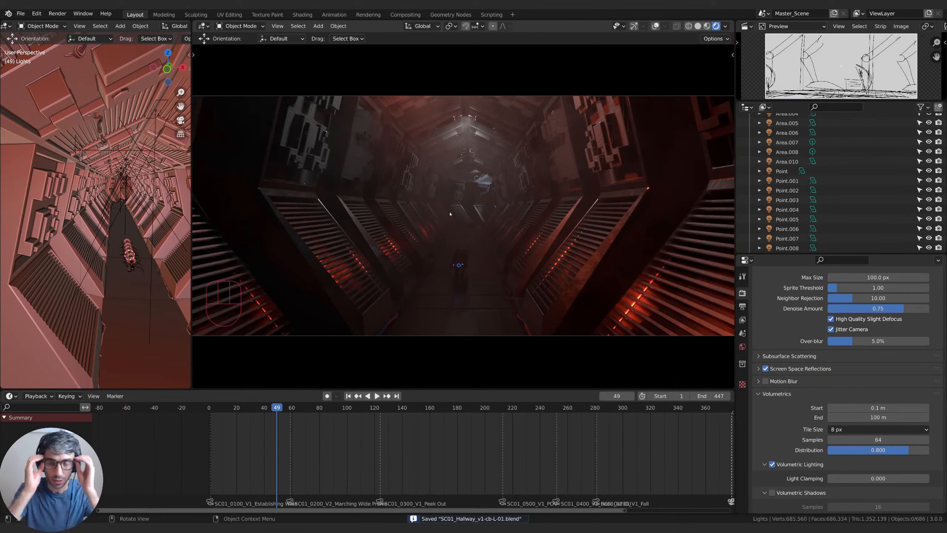
Create a new collection inside the Lights collection and name it Master_Light_Setup.
scroll(779, 183, "up", 5)
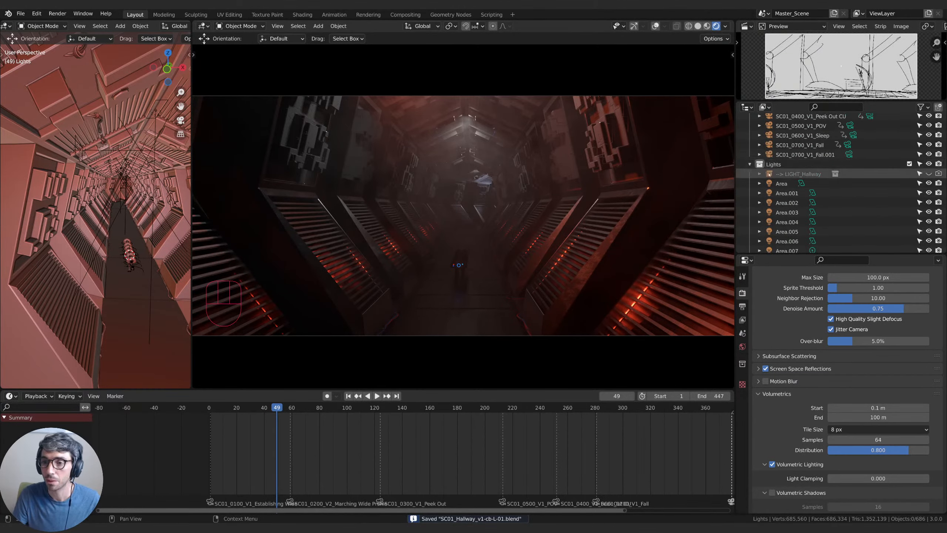
left_click(778, 184)
left_click(775, 164)
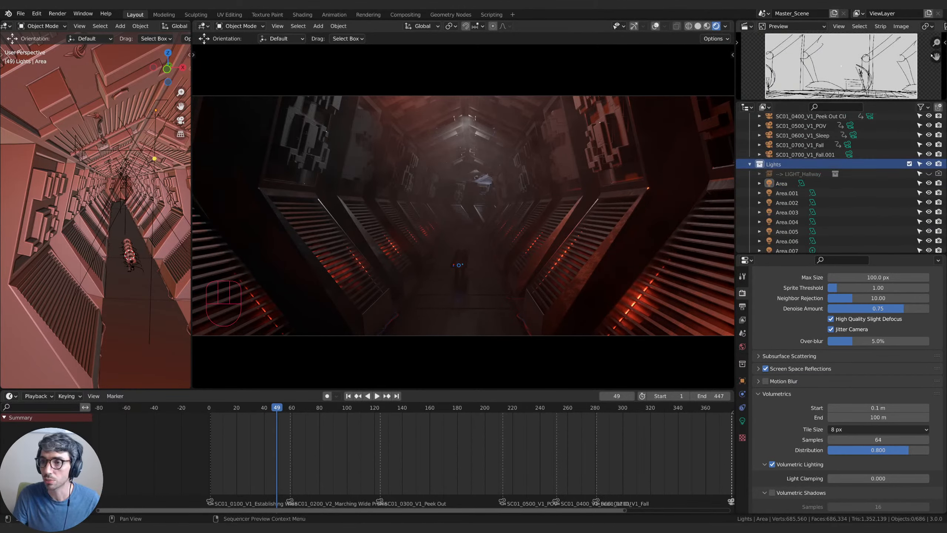
left_click(939, 107)
double_click(792, 175)
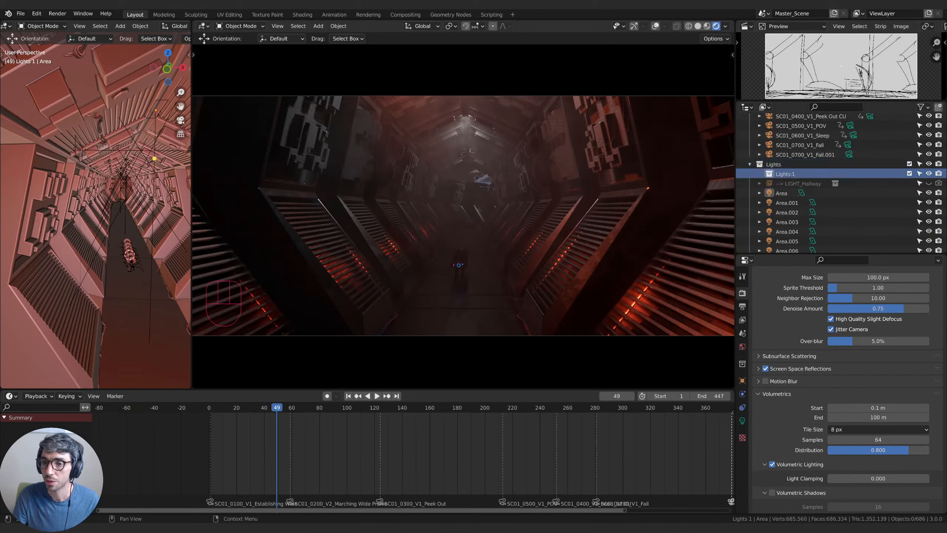
type("M")
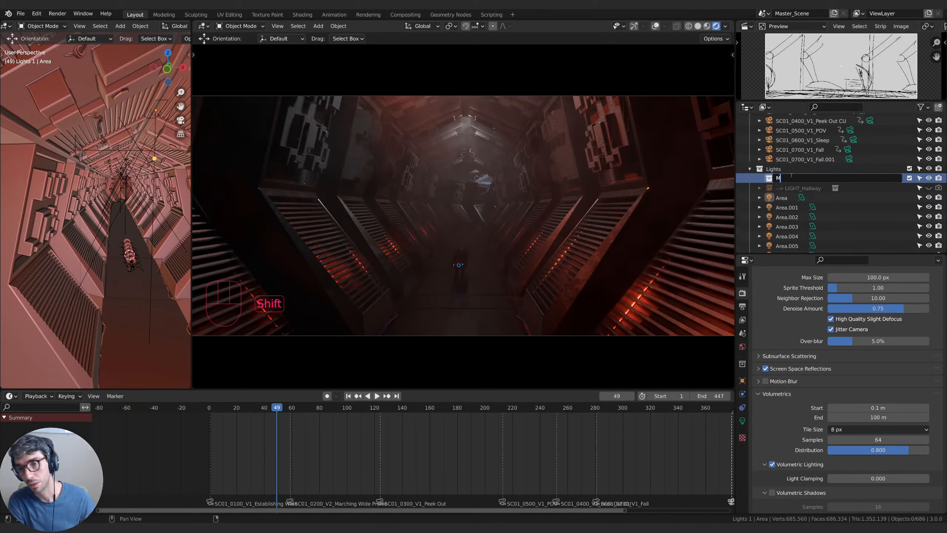
type("aster_Light")
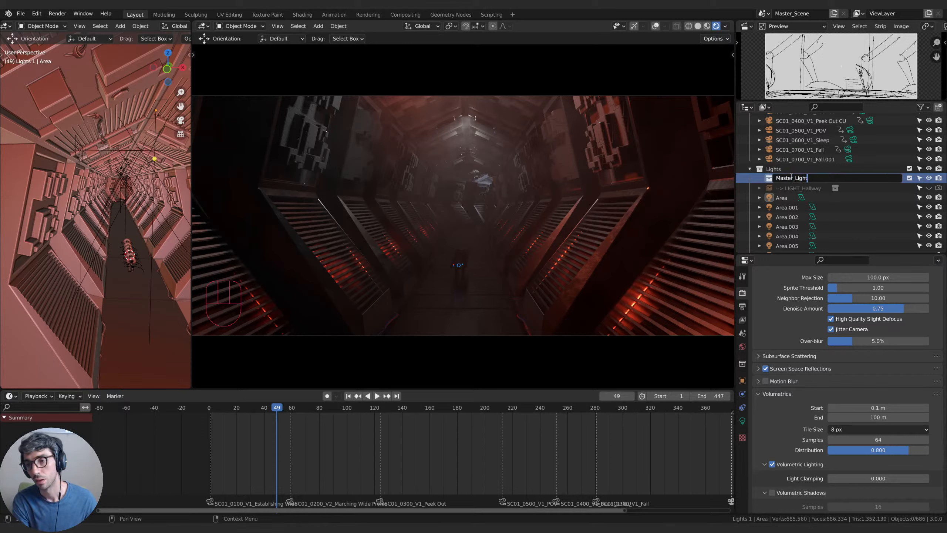
type("-S")
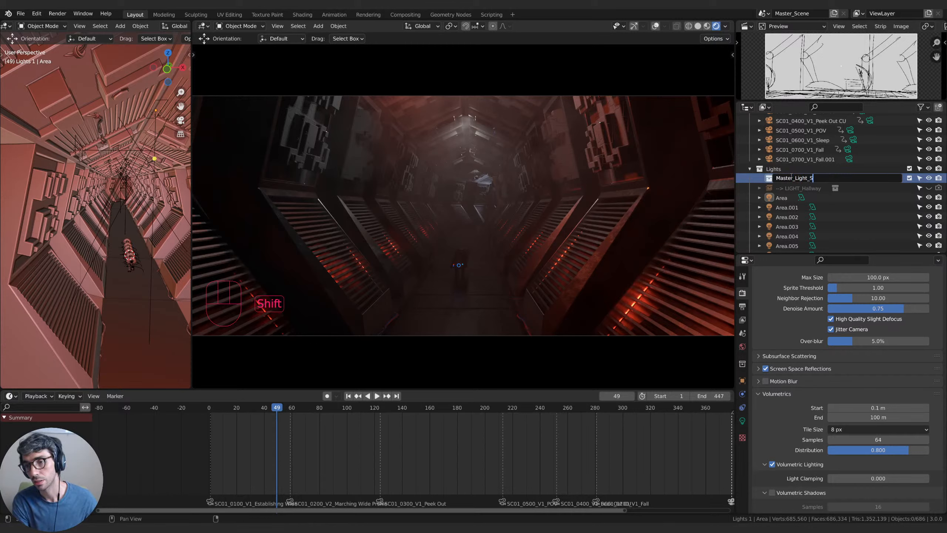
type("etup")
key("Return")
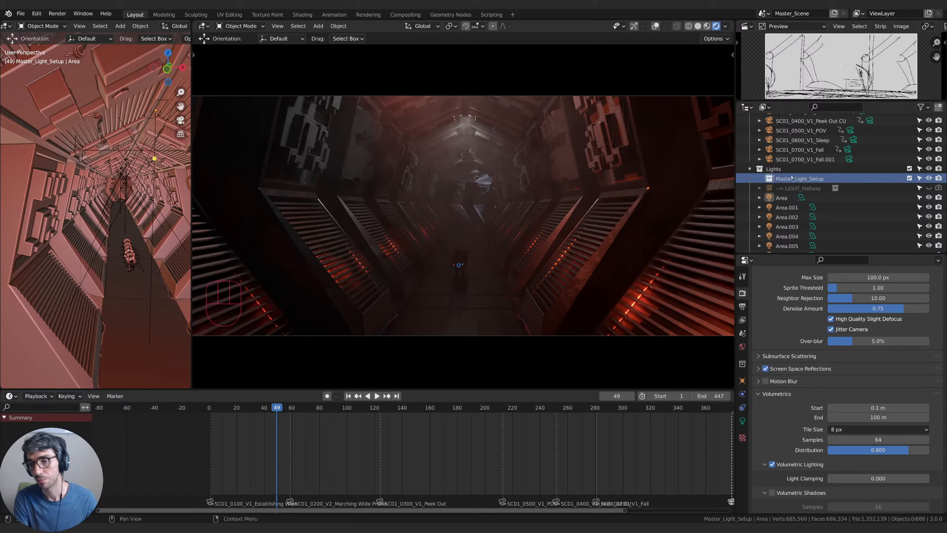
Select all lights from Area through Point.018 and move them into the Master_Light_Setup collection.
left_click(785, 207)
scroll(785, 209, "down", 10)
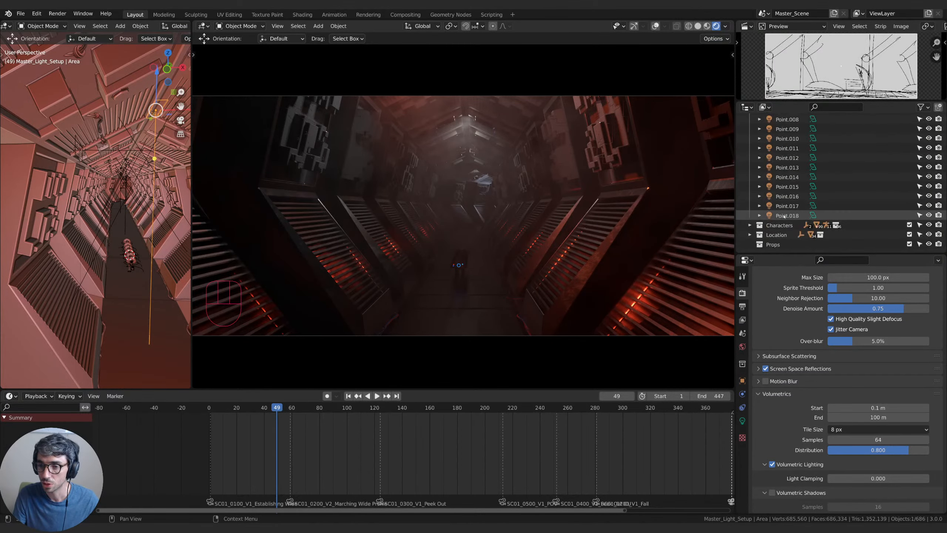
left_click(785, 216, "shift")
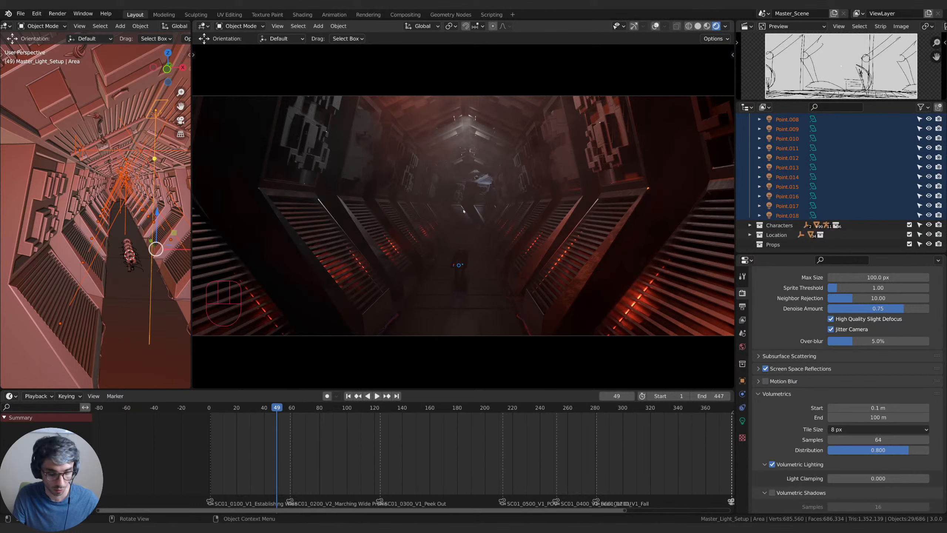
key("m")
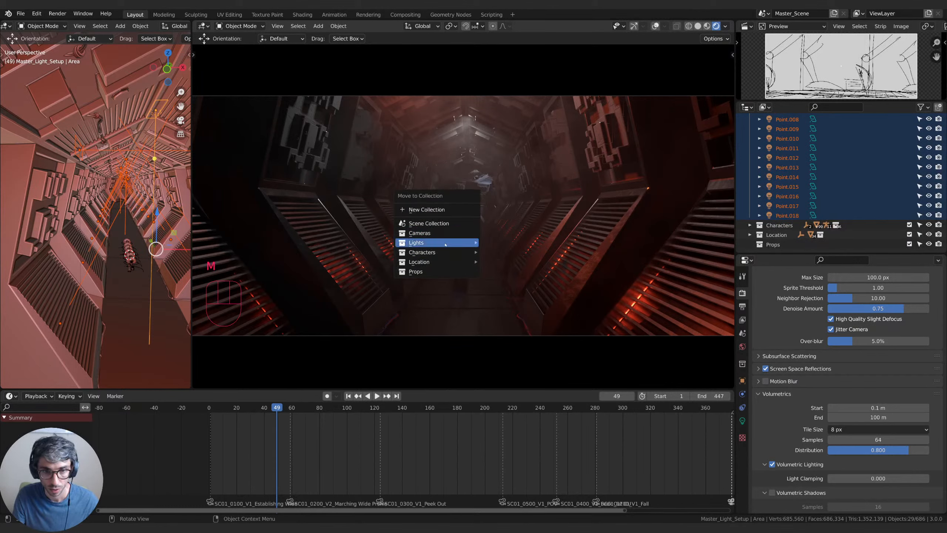
mouse_move(463, 243)
left_click(507, 267)
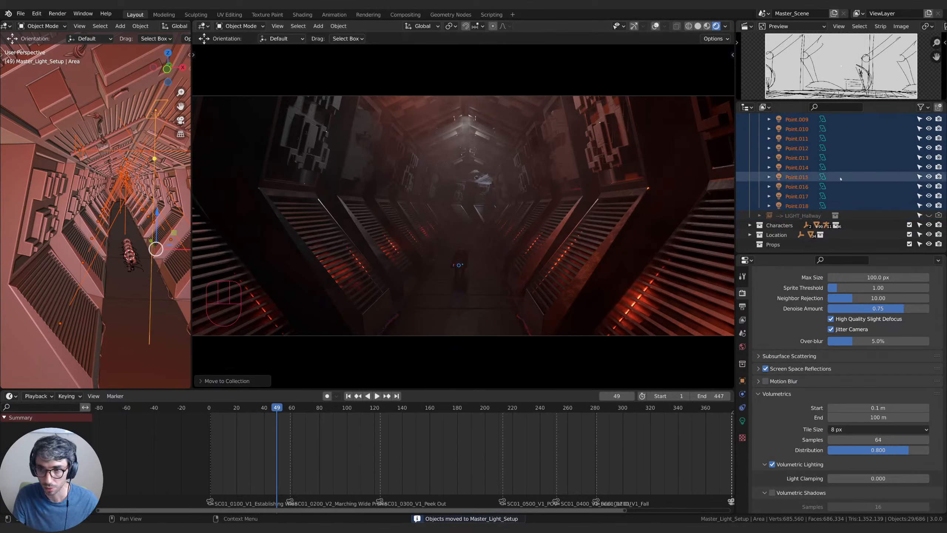
Collapse the Master_Light_Setup collection and add a second collection beside it inside Lights.
scroll(813, 170, "up", 11)
left_click(759, 144)
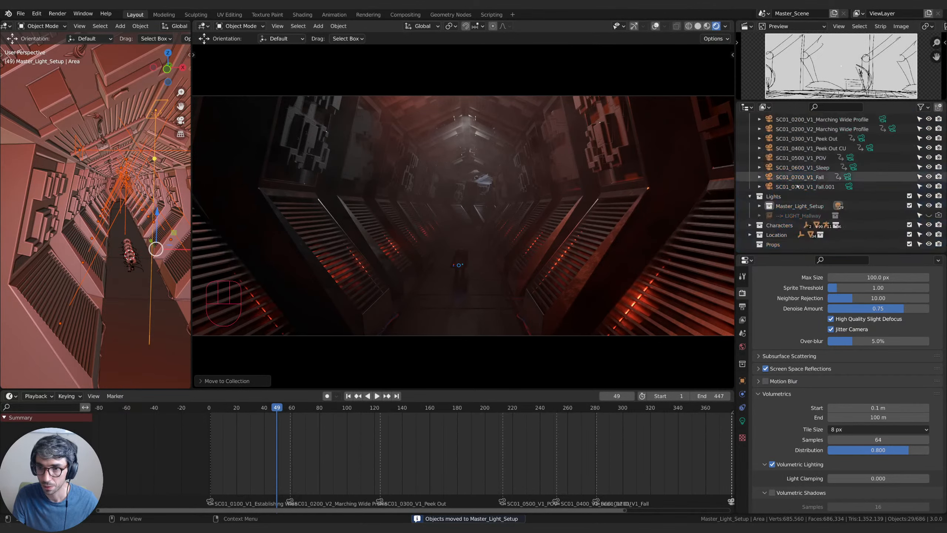
left_click(817, 194)
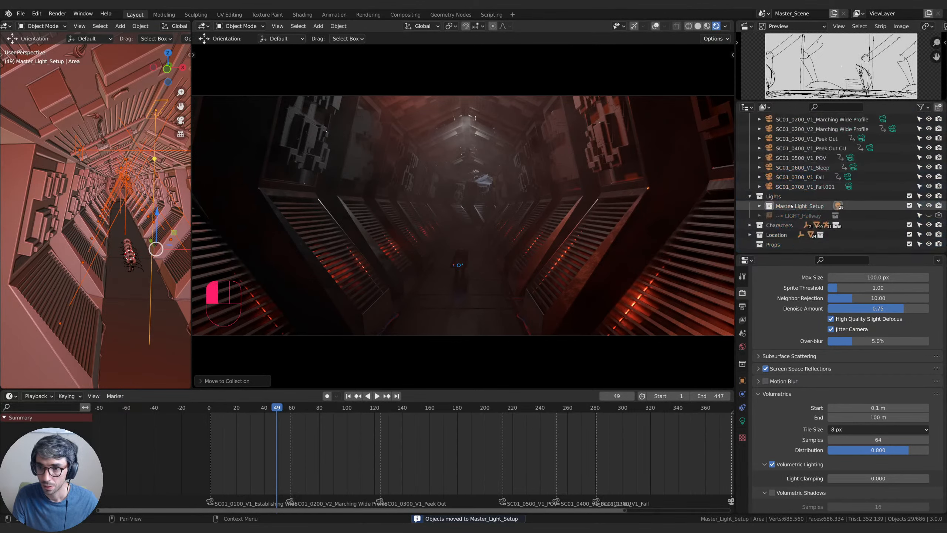
left_click(939, 107)
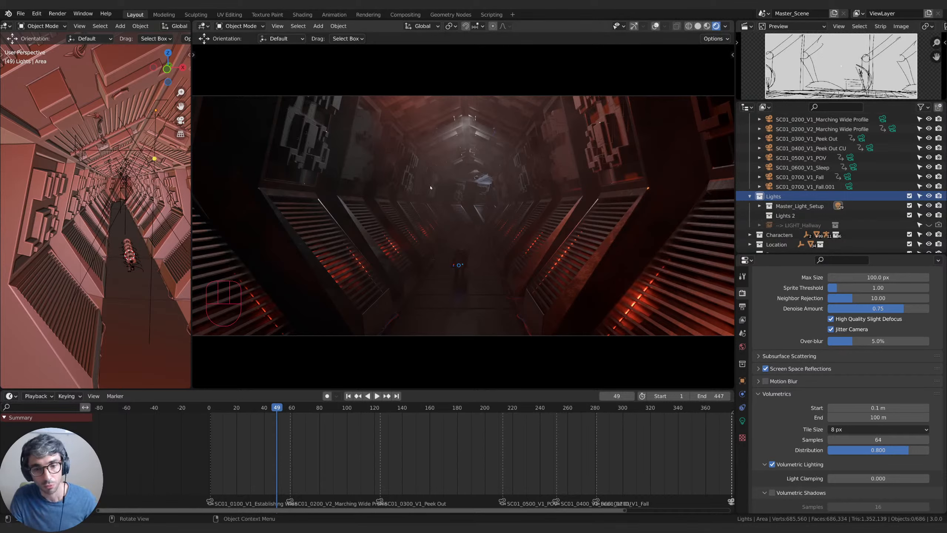
left_click(744, 309)
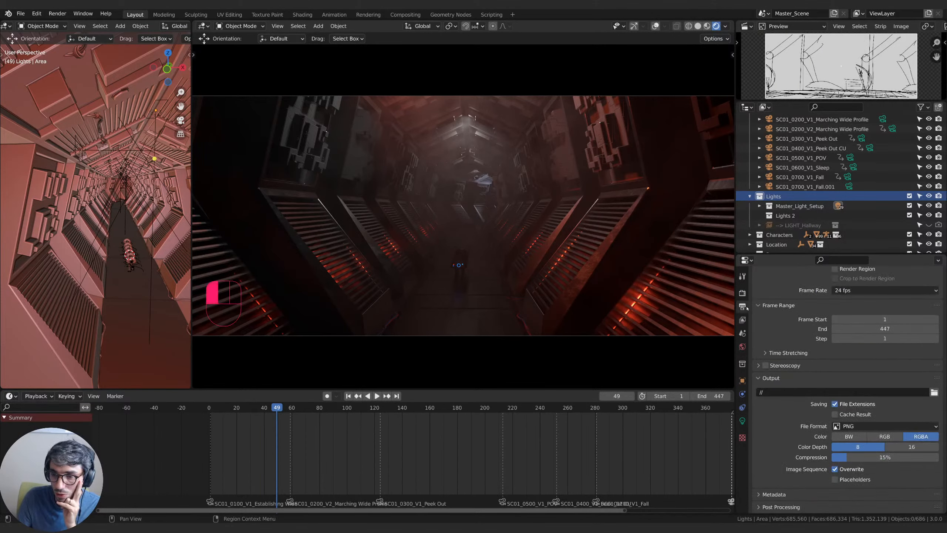
left_click(742, 295)
left_click(744, 309)
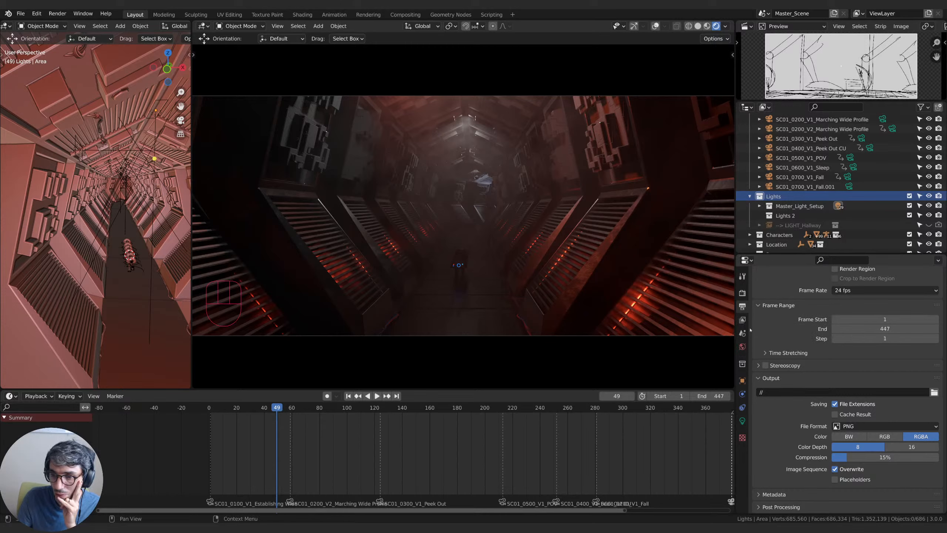
left_click(743, 322)
left_click(743, 308)
left_click(743, 347)
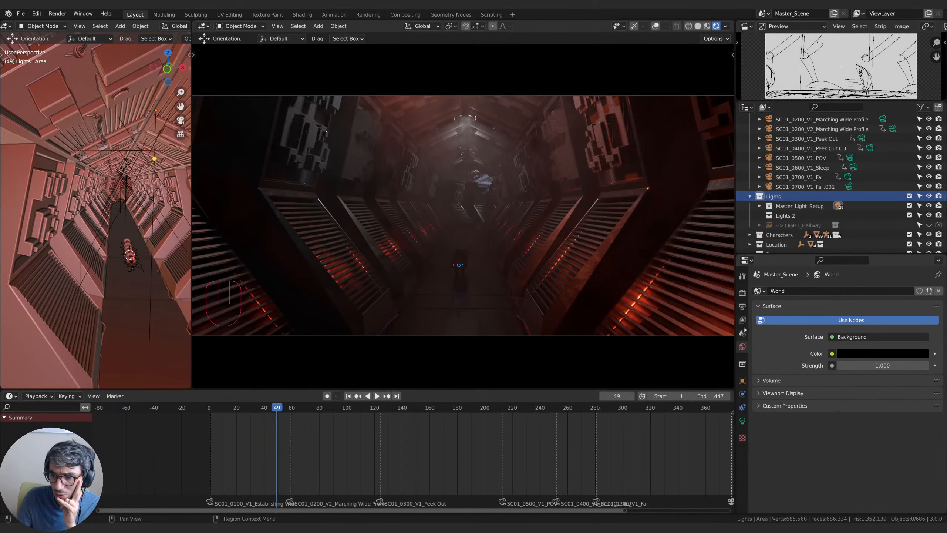
In the Eevee volumetrics settings, set the tile size to 16 px and the samples to 256.
left_click(743, 293)
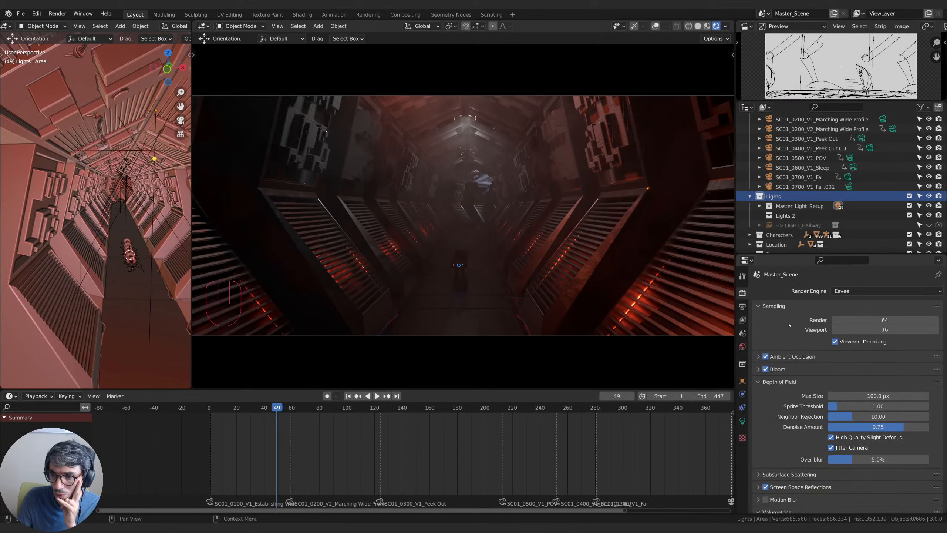
scroll(789, 325, "down", 8)
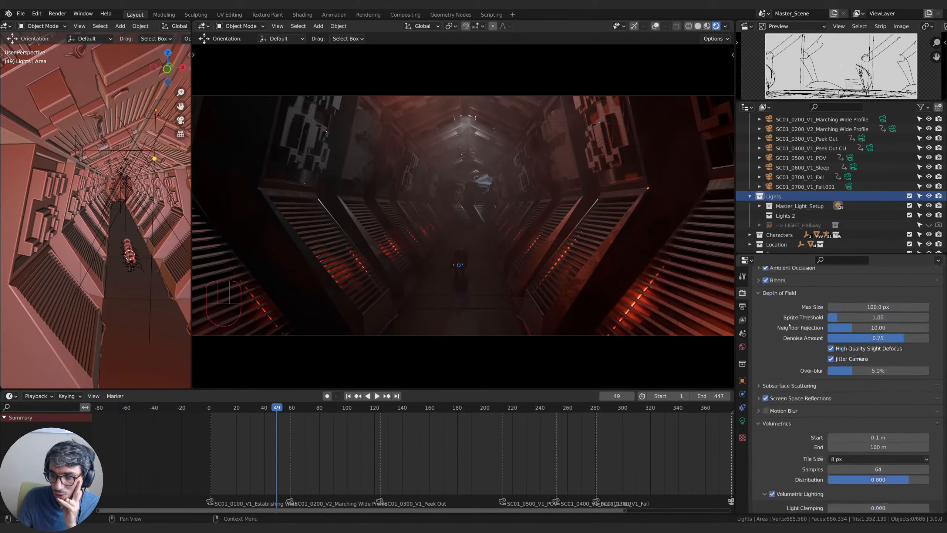
scroll(789, 325, "down", 4)
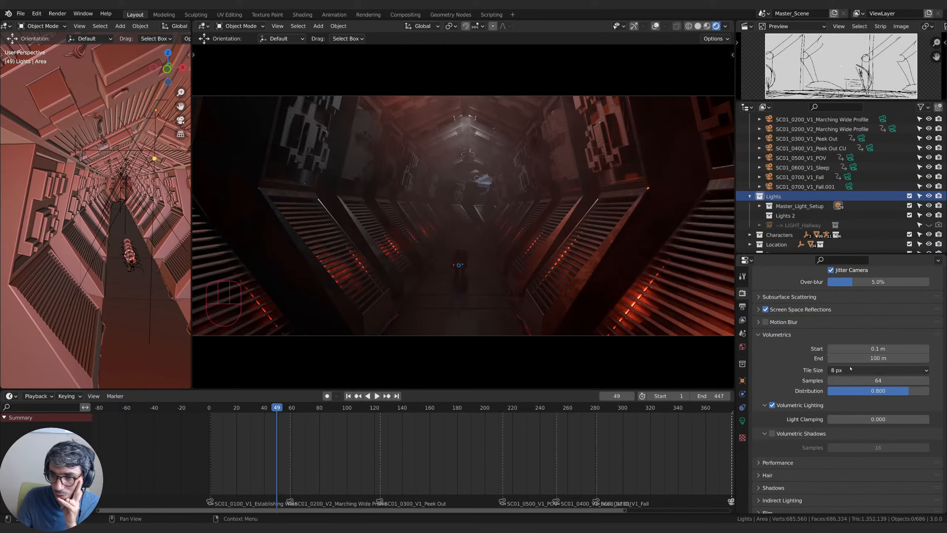
left_click(851, 368)
left_click(846, 414)
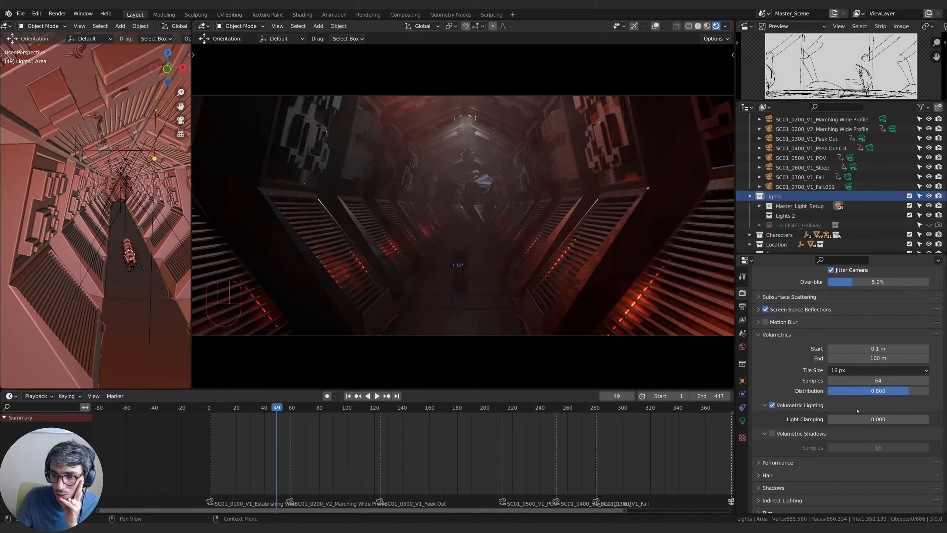
left_click(878, 381)
left_click_drag(878, 380, 902, 380)
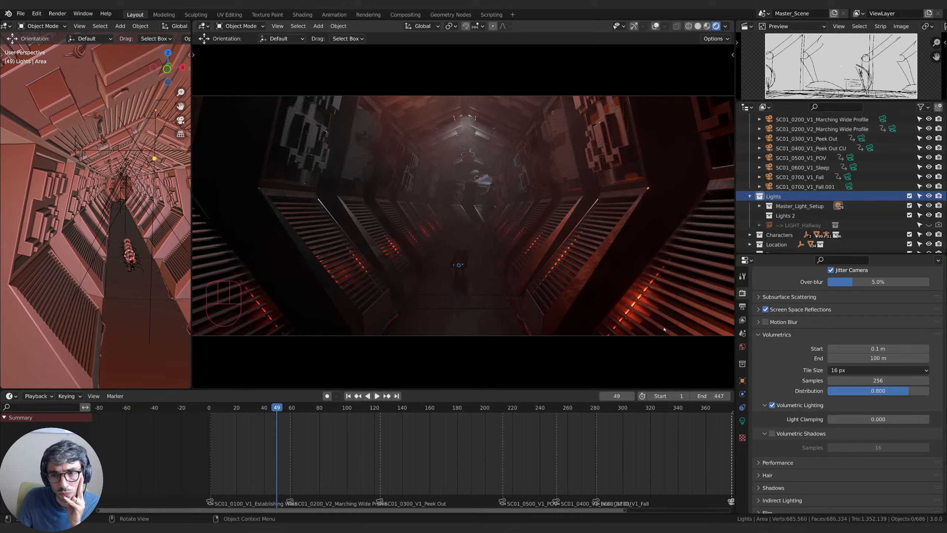
Enable depth of field on the SC01_0100_V1_Establishing Wide camera.
scroll(798, 142, "up", 4)
left_click(798, 138)
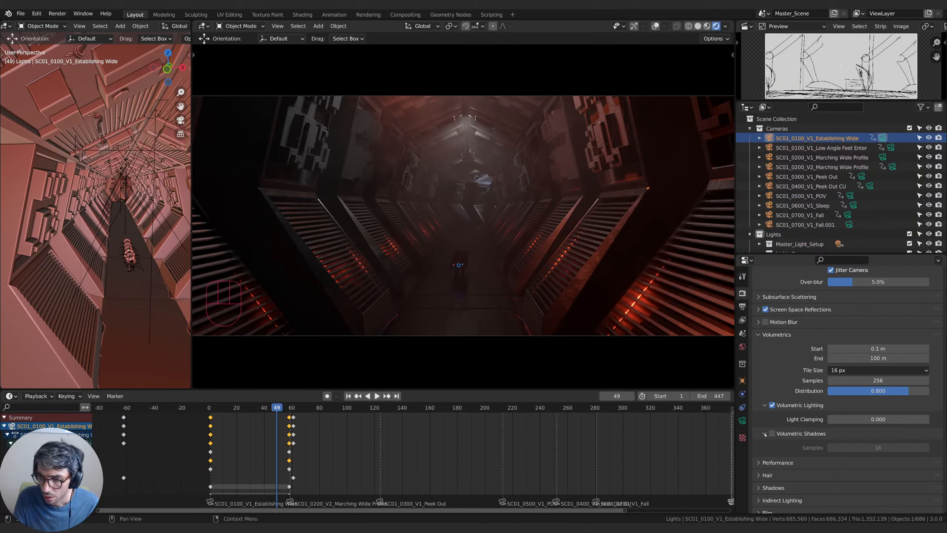
scroll(779, 435, "down", 3)
scroll(780, 437, "up", 10)
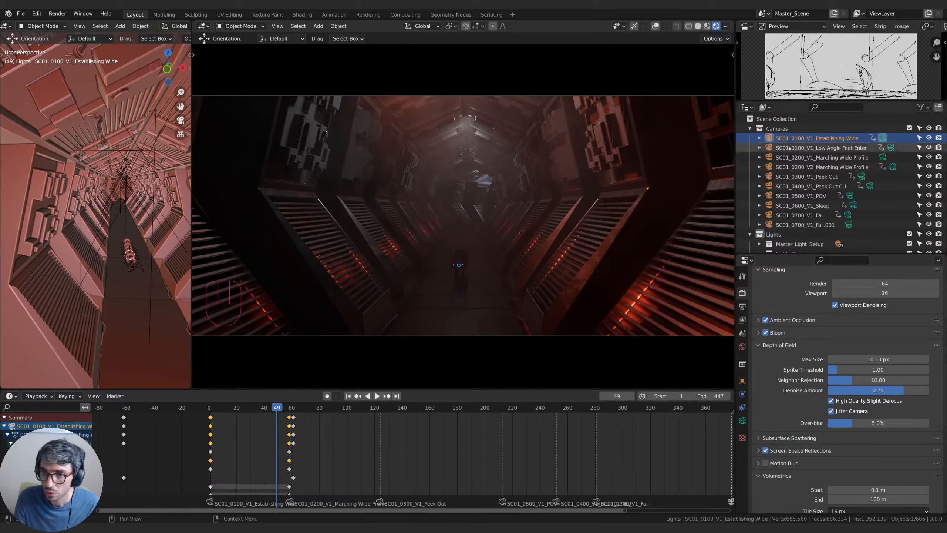
left_click(742, 421)
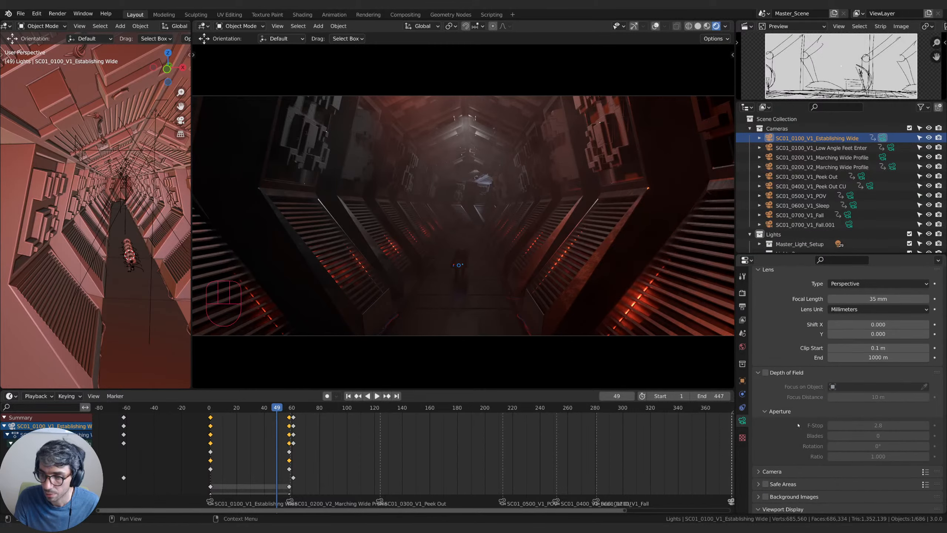
left_click(765, 373)
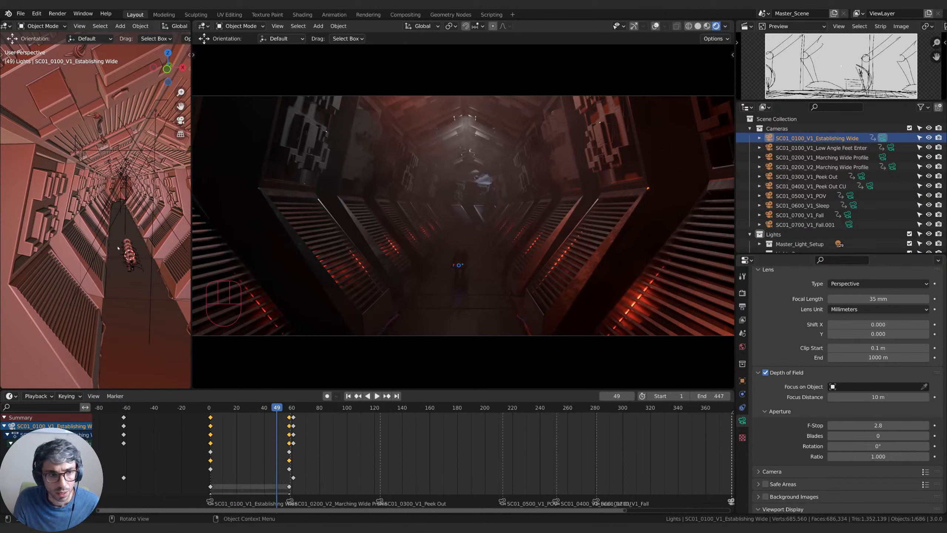
Make camera objects visible in the solid-shaded side viewport and locate the establishing camera in the hallway.
middle_click_drag(140, 235, 129, 231, "shift")
middle_click_drag(168, 27, 55, 38)
left_click(167, 26)
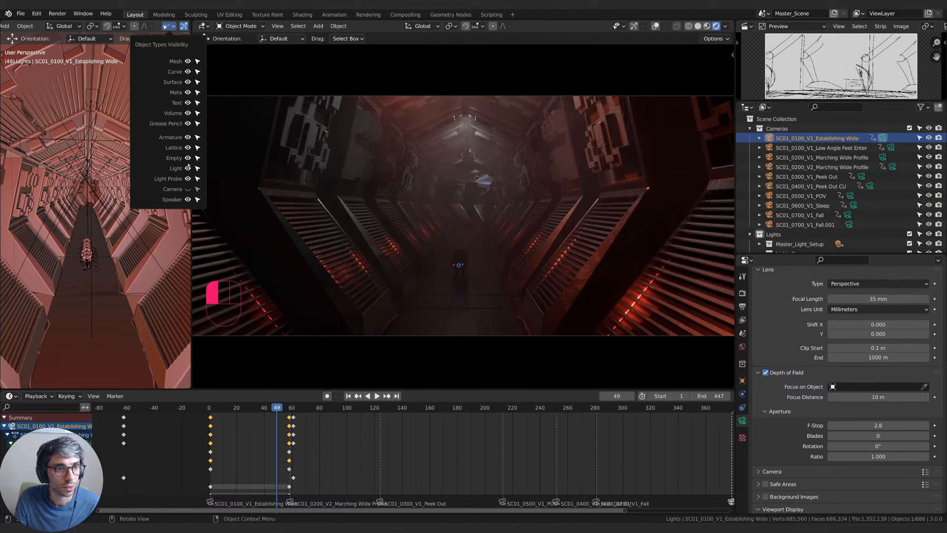
left_click(187, 189)
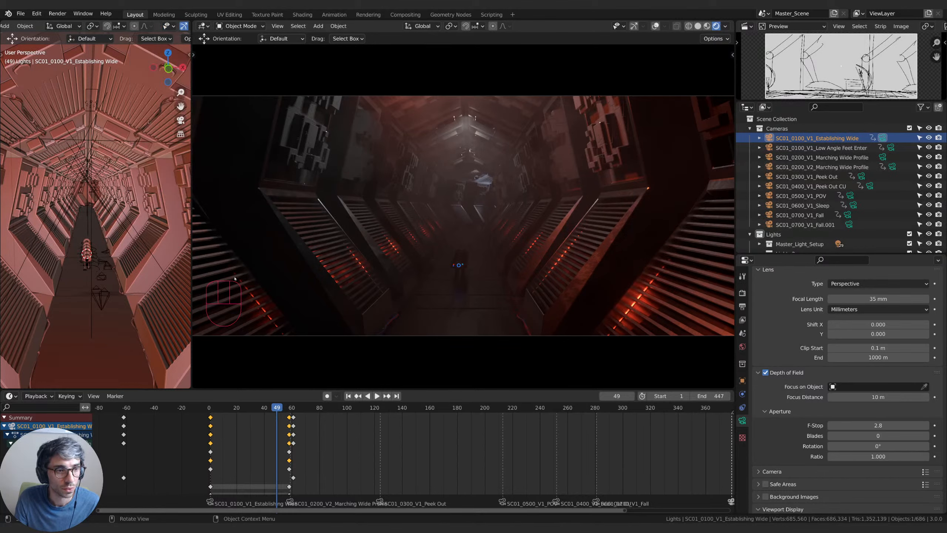
scroll(106, 299, "down", 5)
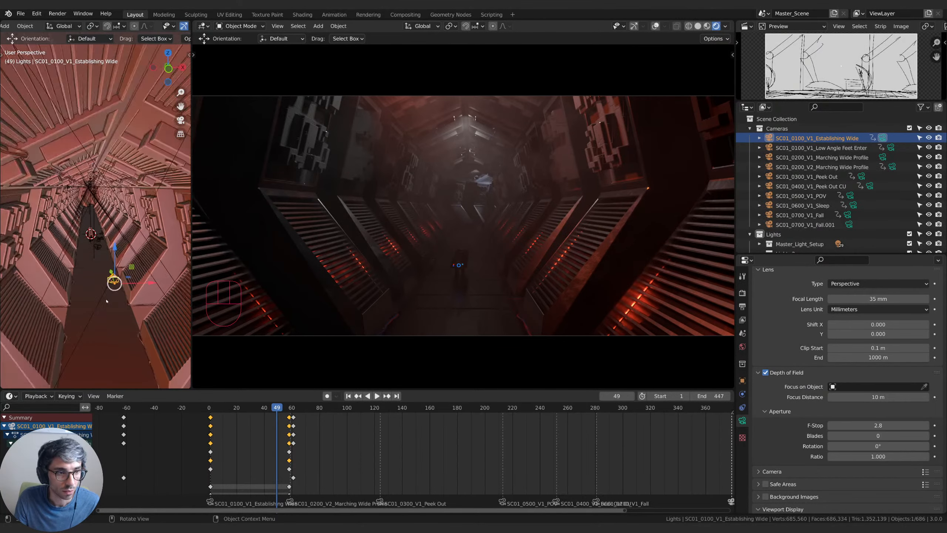
scroll(110, 298, "up", 2)
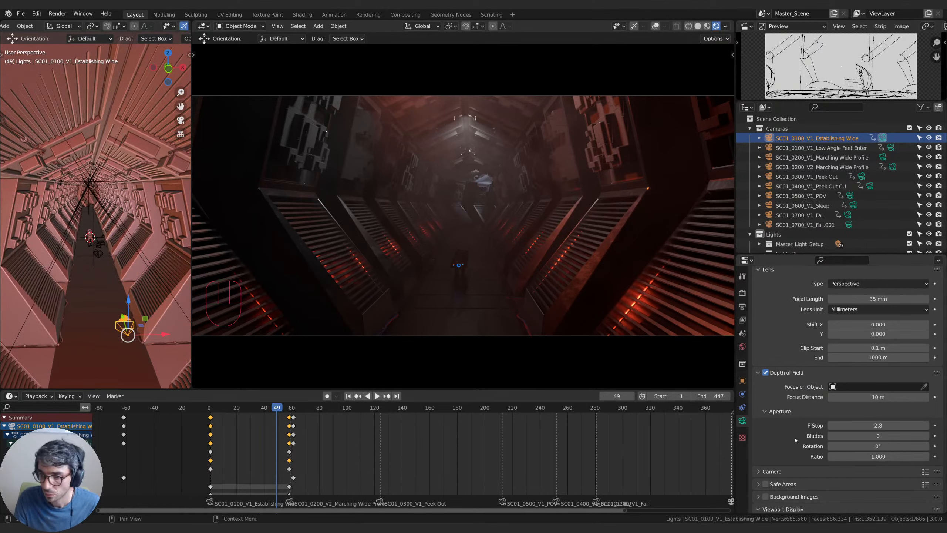
scroll(795, 440, "down", 3)
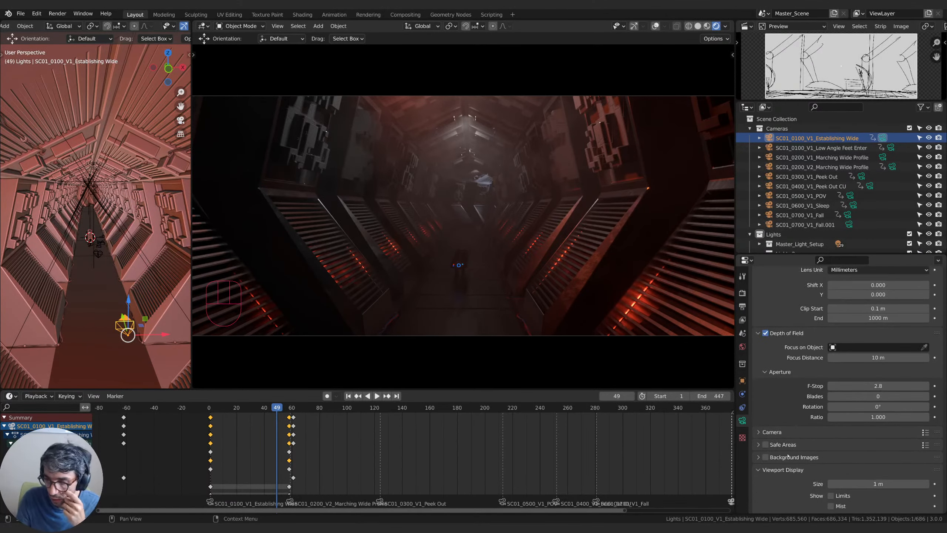
Turn on the limits display for the establishing camera and frame that camera with its focus marker in the side viewport.
scroll(788, 455, "down", 3)
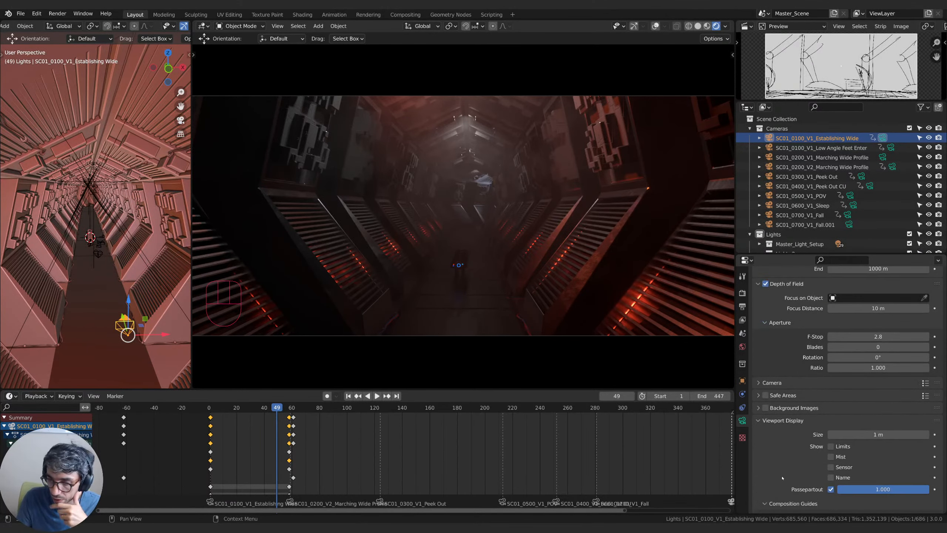
left_click(832, 447)
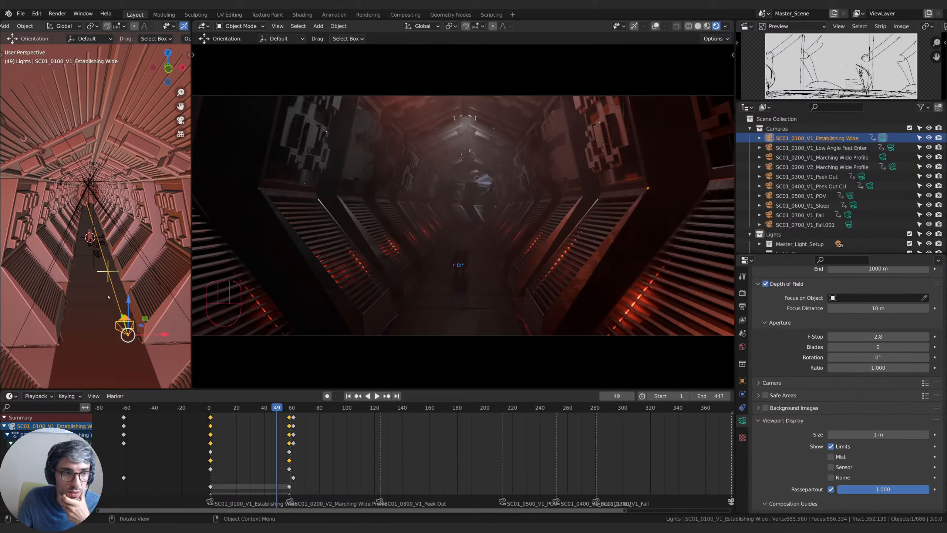
left_click(112, 273)
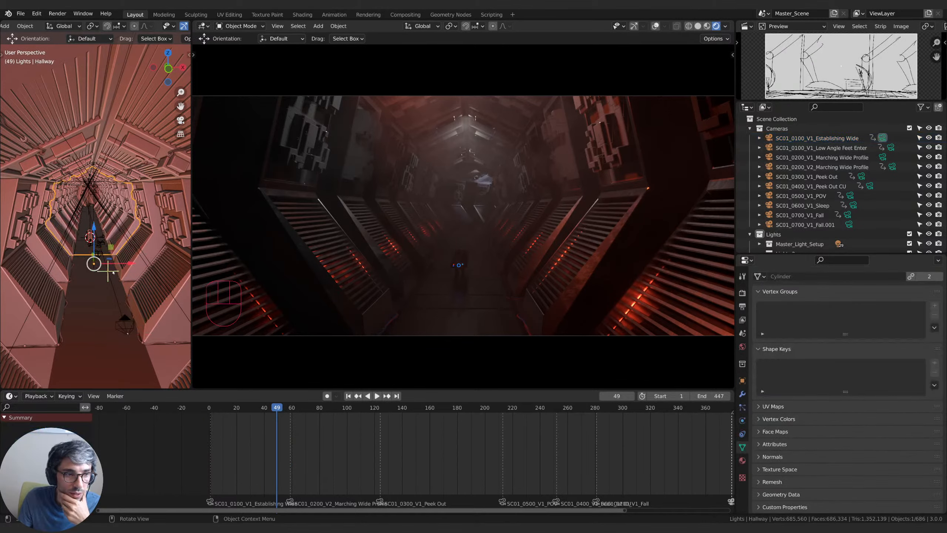
left_click(110, 275)
left_click(126, 327)
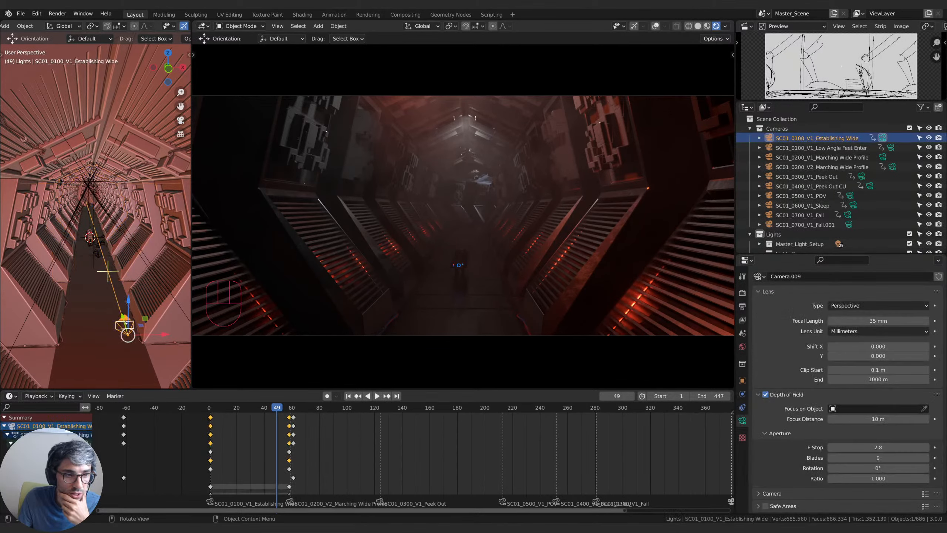
key("KP_Decimal")
scroll(101, 261, "down", 3)
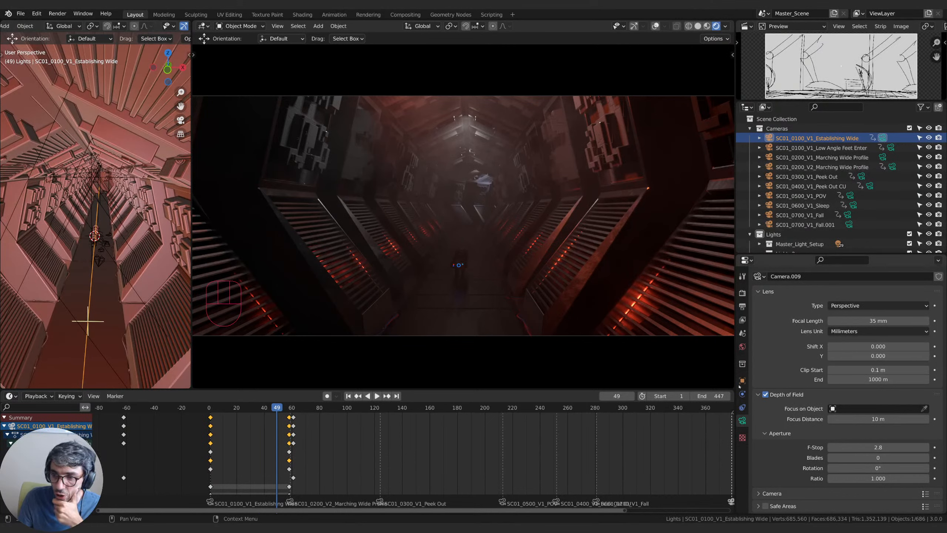
Set the establishing camera's focus distance to 35 m and inspect the focus marker near the droids.
left_click_drag(88, 321, 94, 257)
left_click_drag(878, 419, 891, 418)
scroll(105, 234, "up", 4)
middle_click_drag(105, 233, 114, 338)
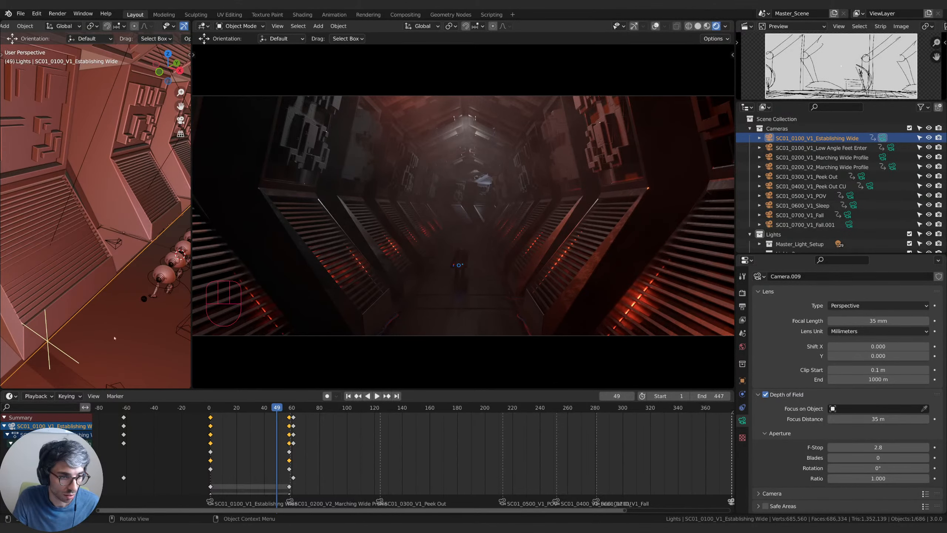
left_click(54, 350)
key("ctrl+z")
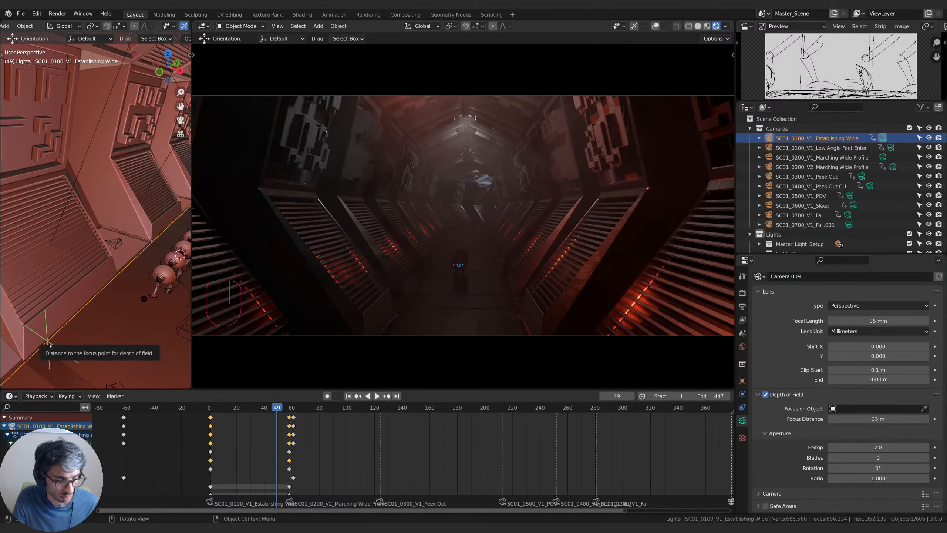
key("g")
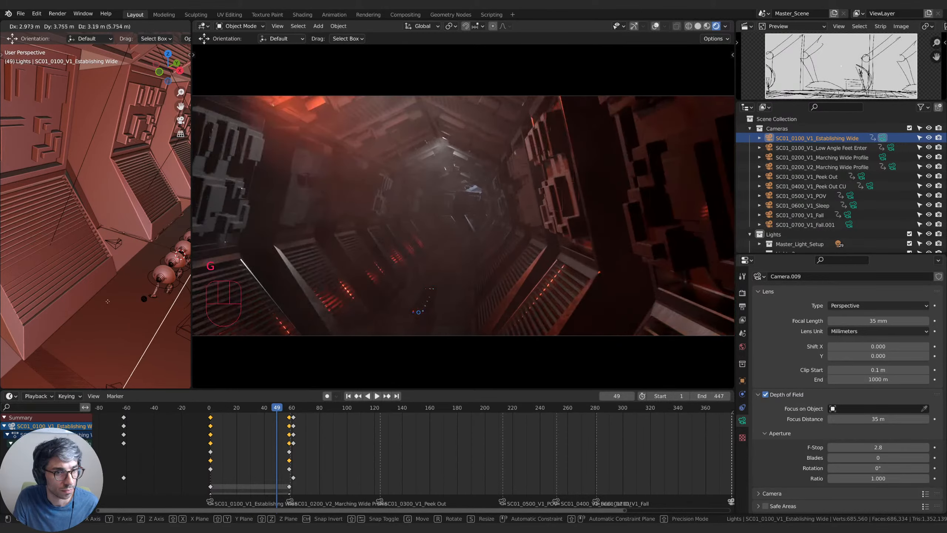
right_click(79, 361)
key("w")
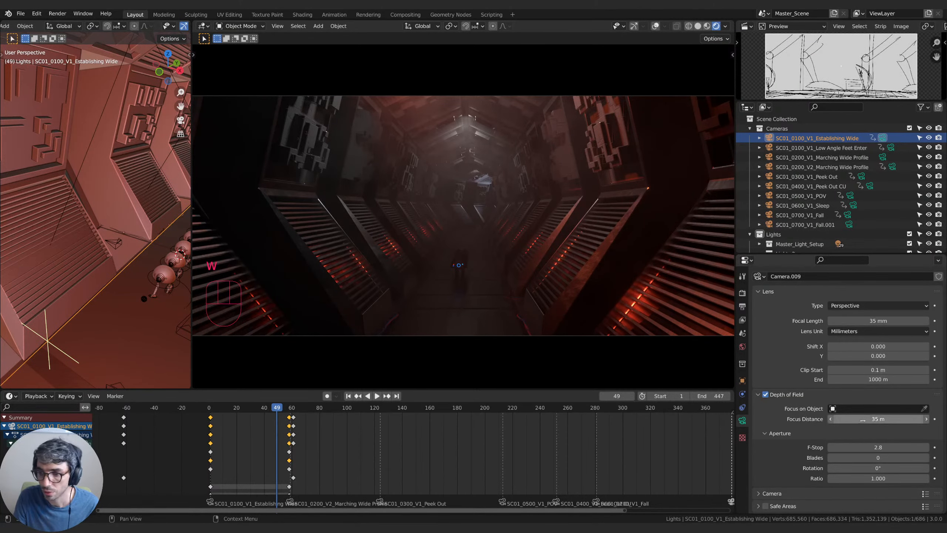
left_click_drag(878, 321, 925, 321)
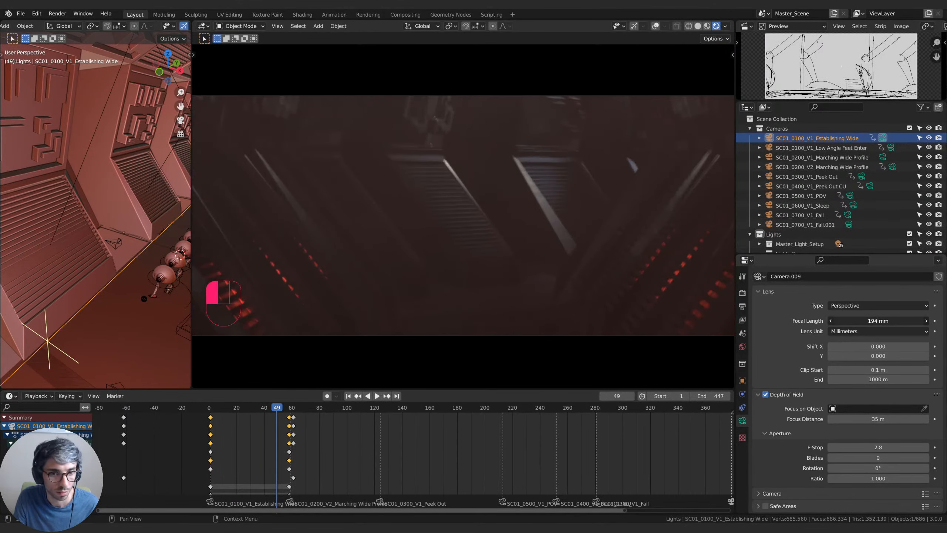
key("ctrl+z")
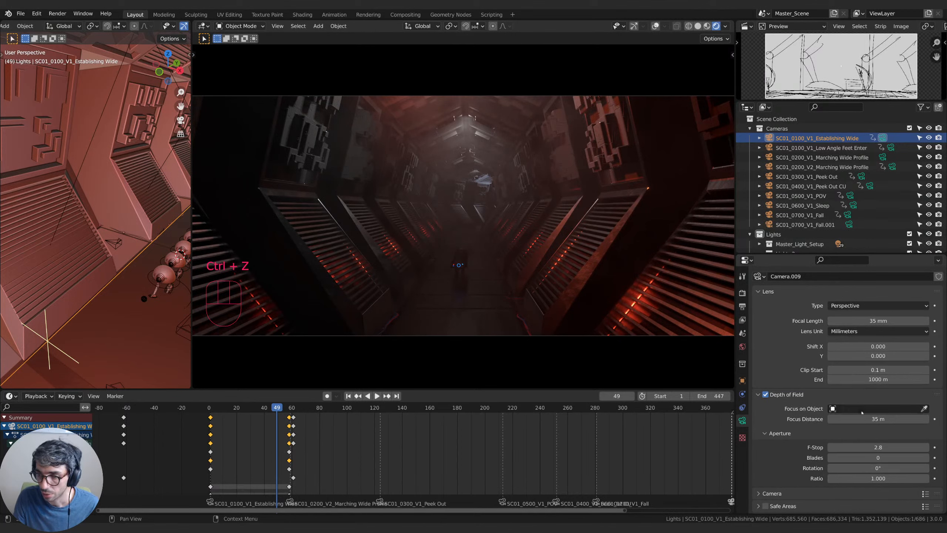
Set the camera's focus distance to 42 m and raise the side viewport's clip start to 2.2 m to see into the hallway.
left_click_drag(860, 419, 881, 420)
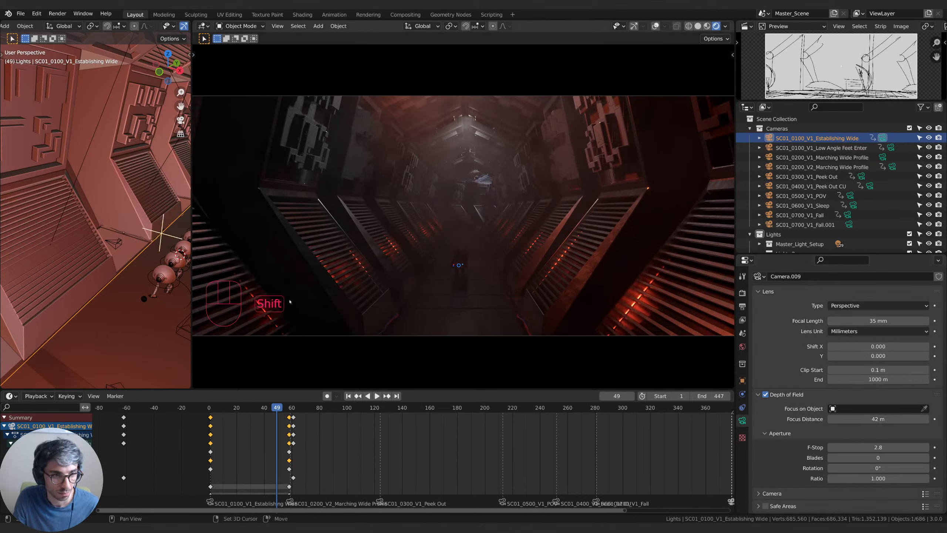
middle_click_drag(84, 264, 202, 84, "shift")
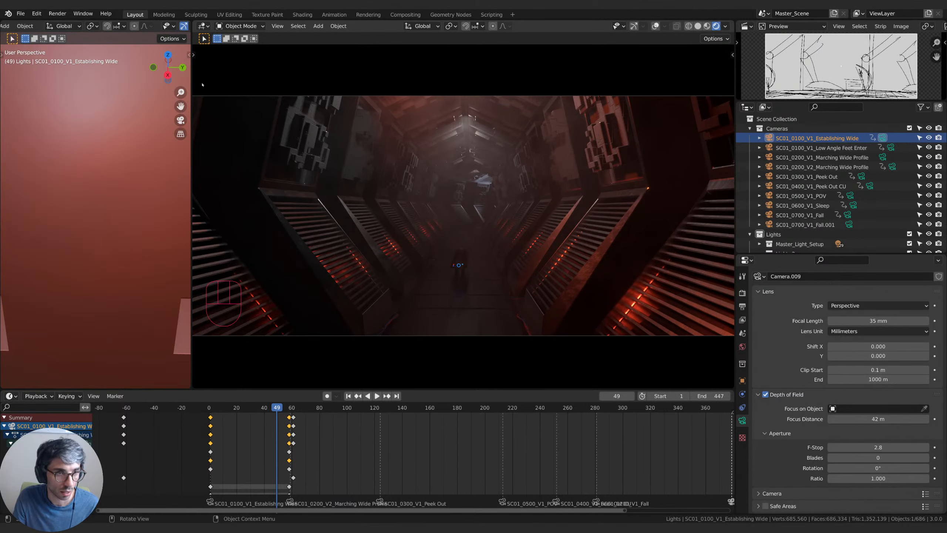
left_click(191, 54)
left_click(185, 97)
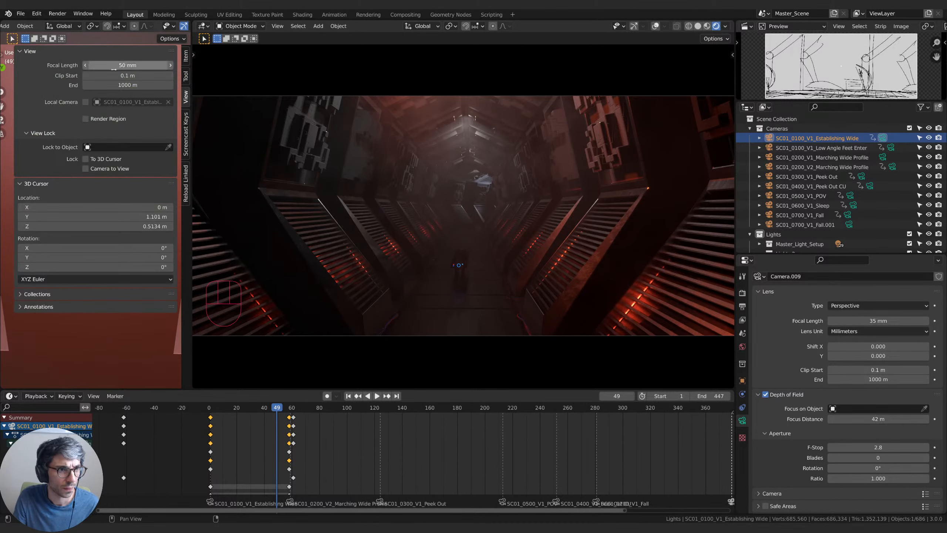
left_click_drag(112, 76, 136, 75)
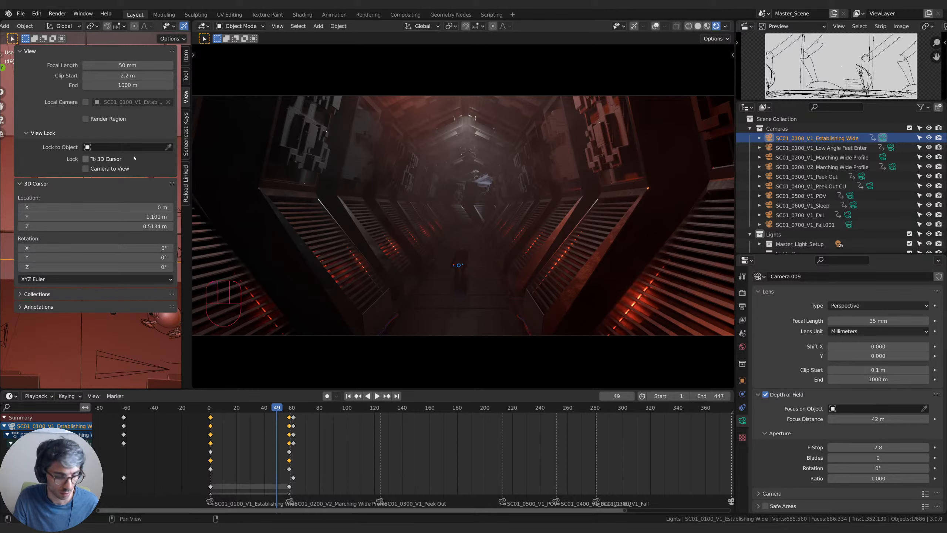
key("n")
middle_click_drag(134, 160, 145, 241, "shift")
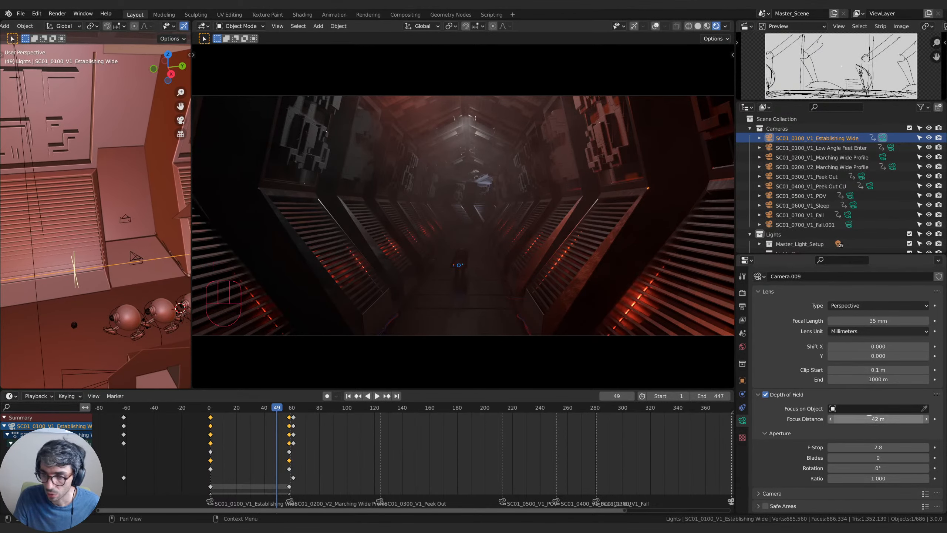
Set the establishing camera's focus distance to 45 m, f-stop to 0.3 and aperture blades to 8, and save the file.
mouse_move(869, 415)
left_mouse_down()
mouse_move(883, 415)
mouse_move(866, 420)
mouse_move(874, 447)
mouse_move(775, 447)
left_mouse_up()
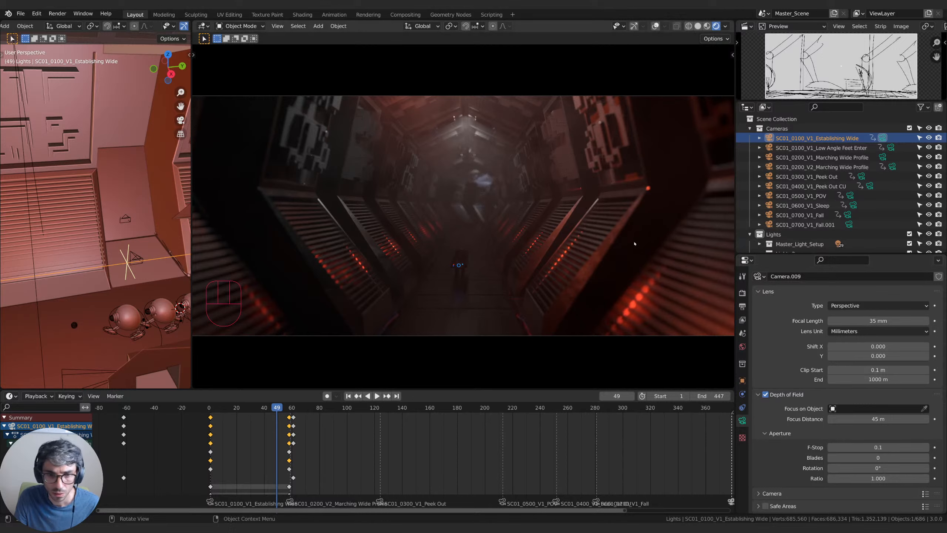
left_click_drag(854, 447, 861, 447, "shift")
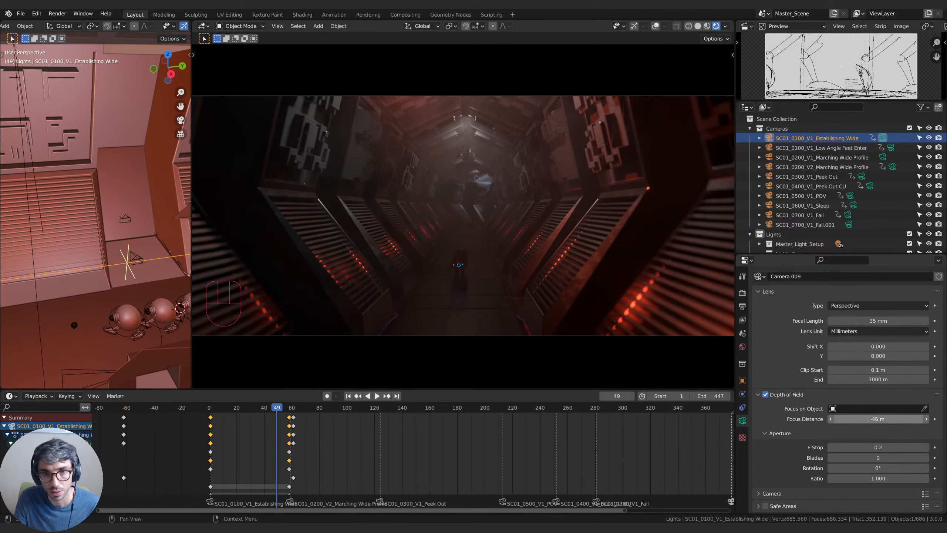
left_click_drag(878, 447, 885, 457, "shift")
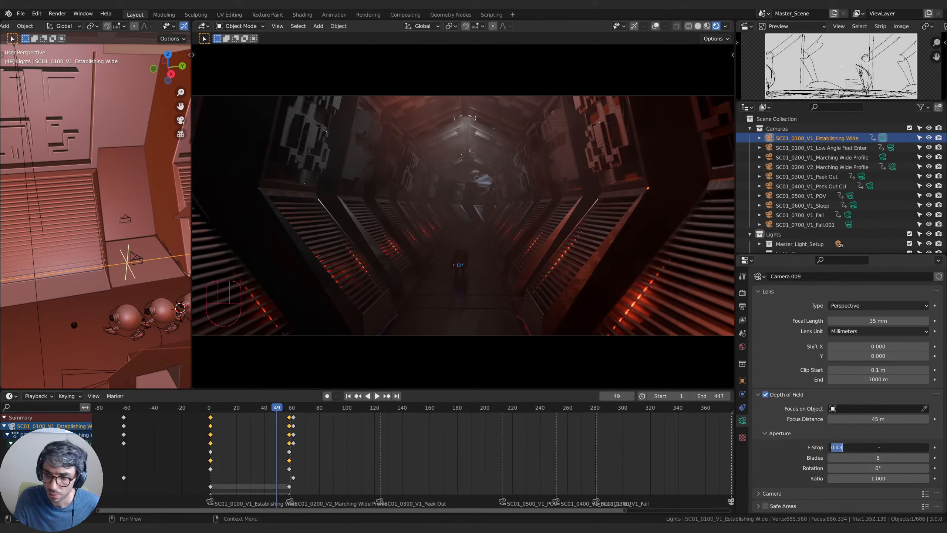
left_click_drag(878, 447, 878, 447)
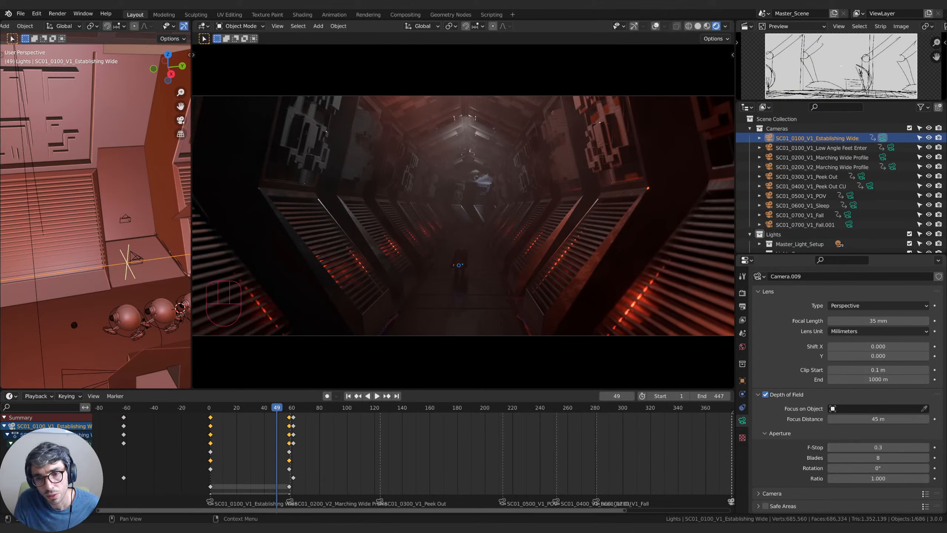
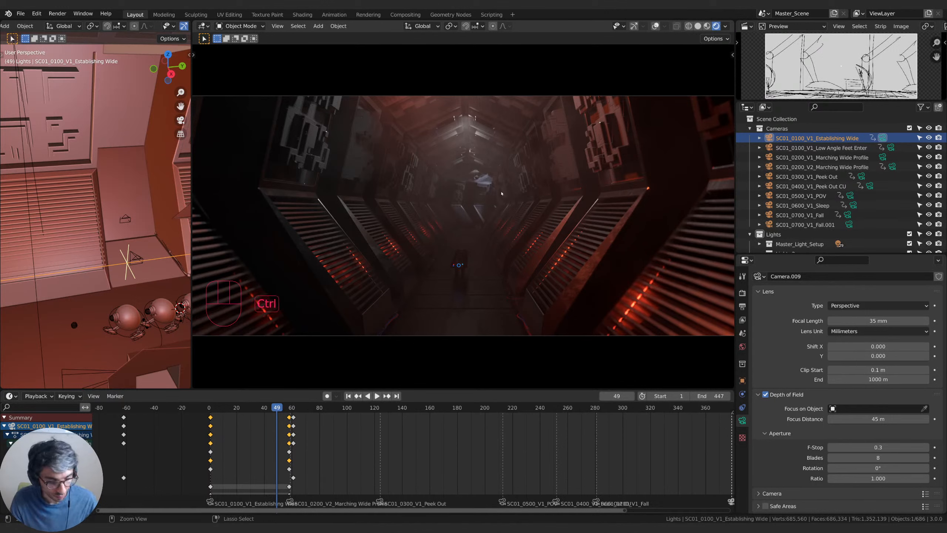
key("ctrl+s")
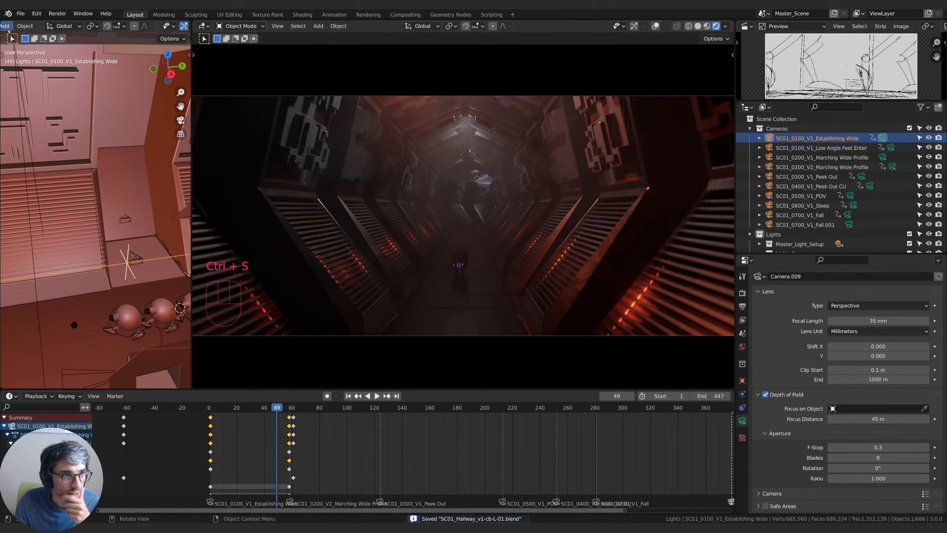
Create a linked copy of the Master_Scene scene.
middle_click_drag(26, 27, 147, 27)
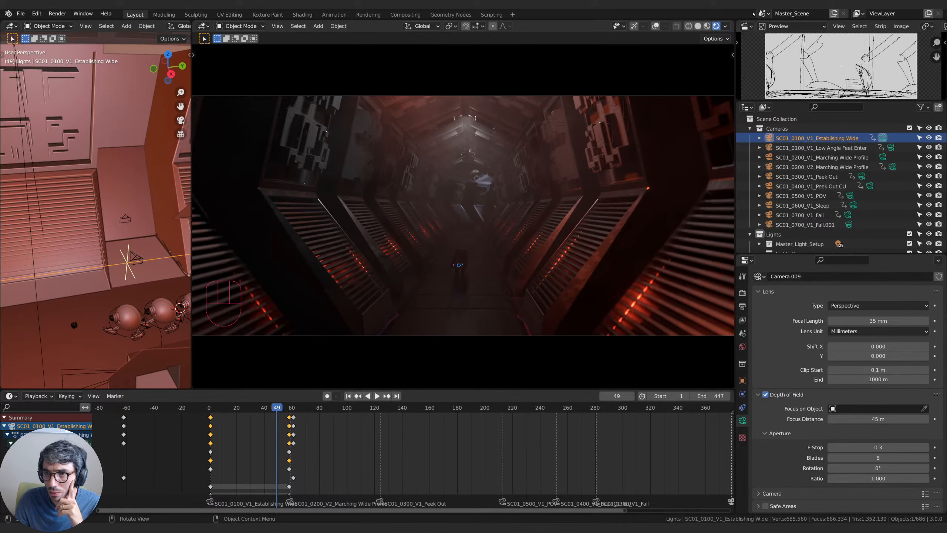
left_click(835, 14)
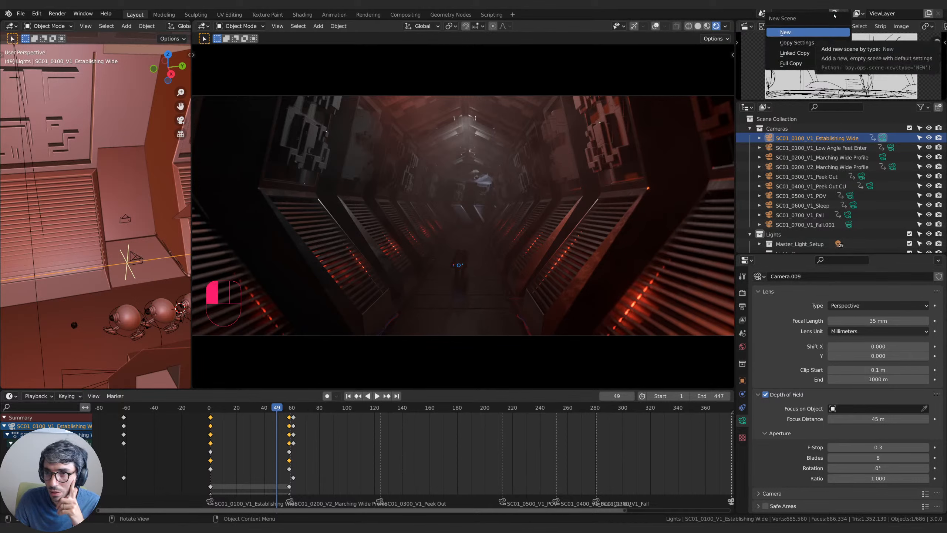
left_click(801, 53)
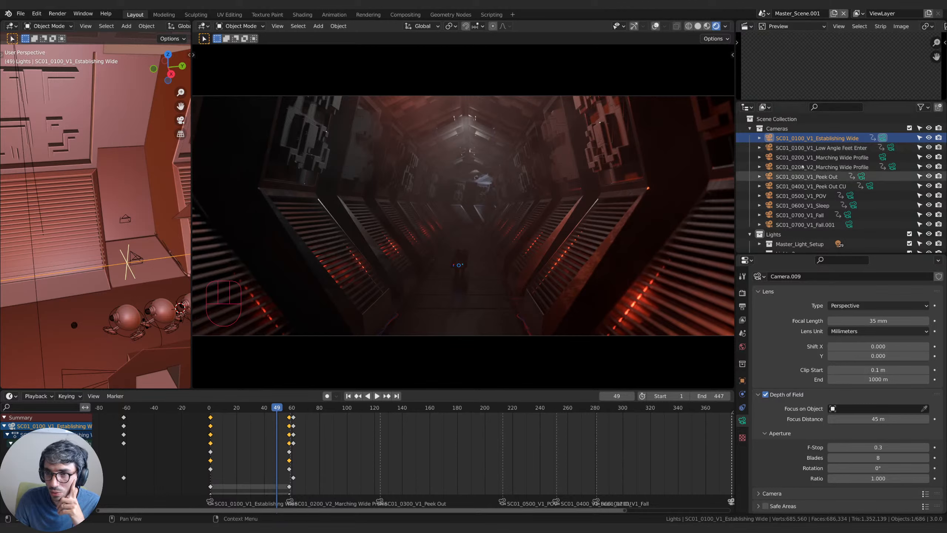
Compare Master_Scene with its linked copy by switching between the two, ending in Master_Scene.
left_click(769, 14)
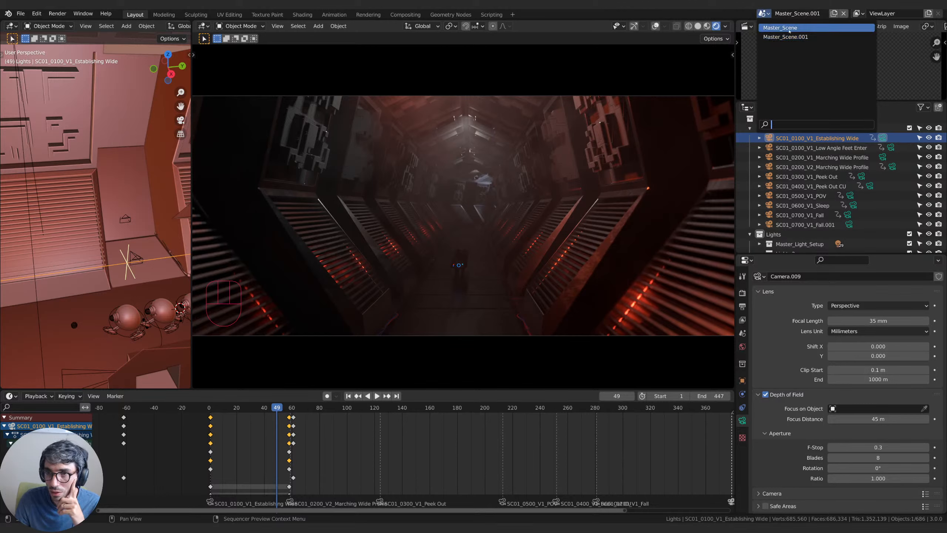
left_click(802, 33)
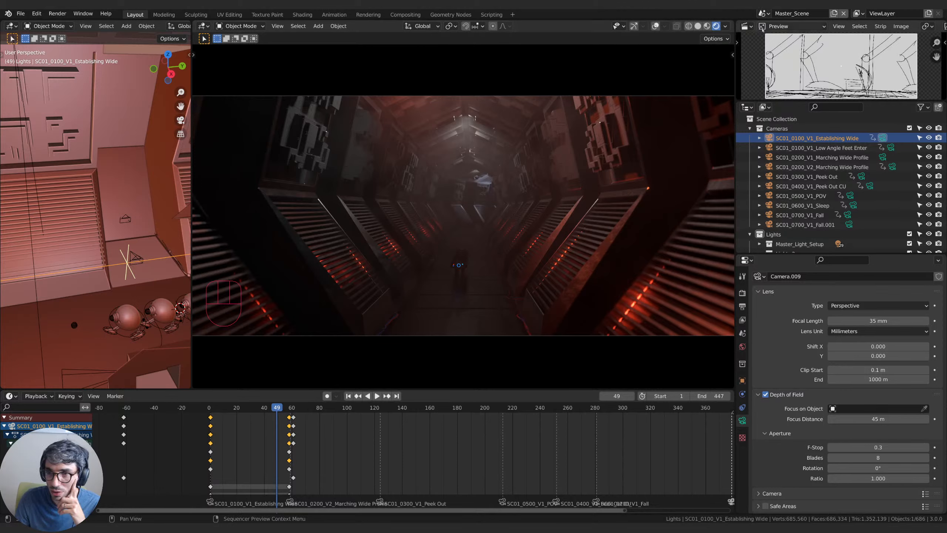
left_click(764, 14)
left_click(770, 36)
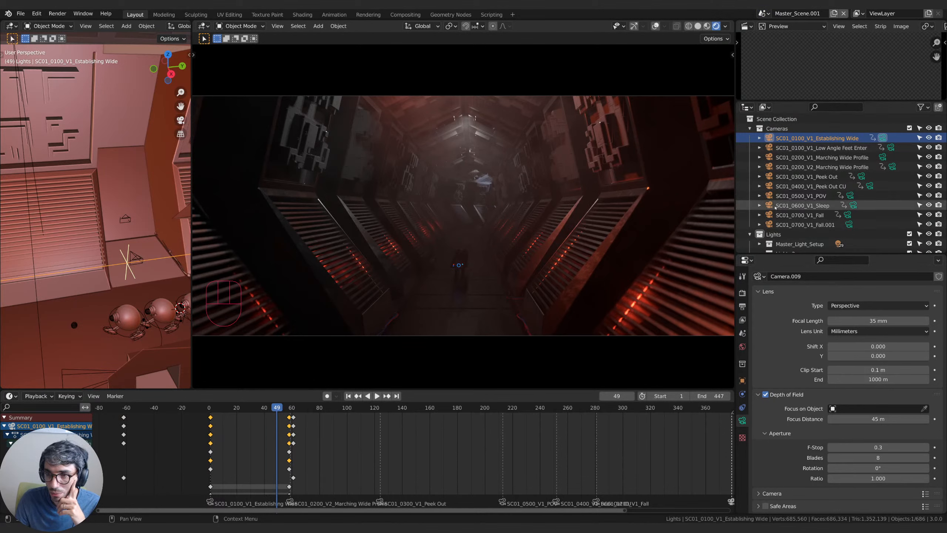
left_click(764, 14)
left_click(776, 27)
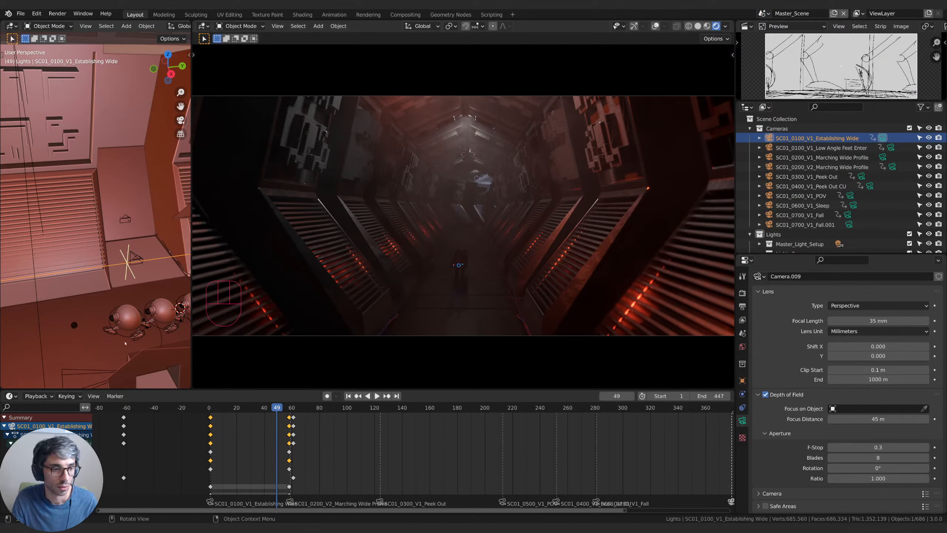
Add a UV sphere at the front droid's rig in Master_Scene and move it up above the droids.
left_click(126, 326)
key("shift+s")
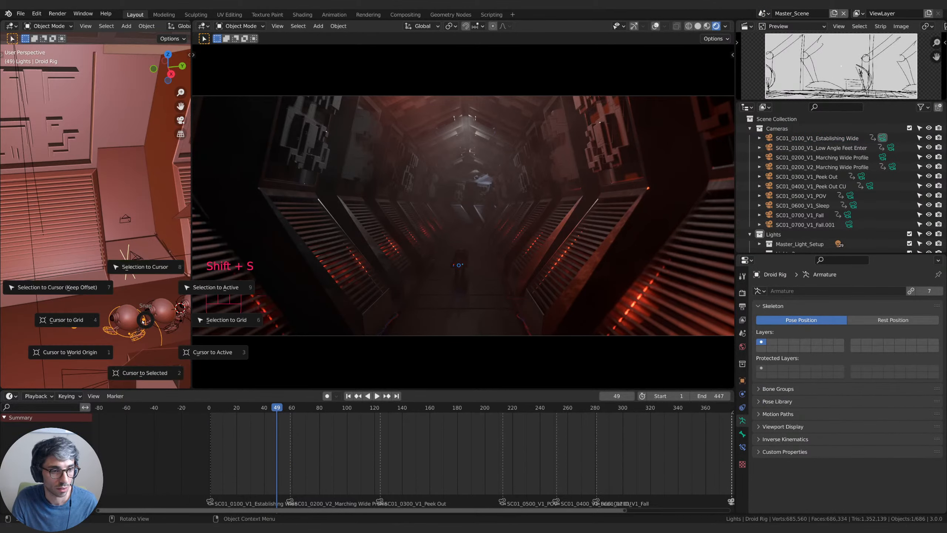
left_click(138, 379)
key("shift+a")
mouse_move(120, 180)
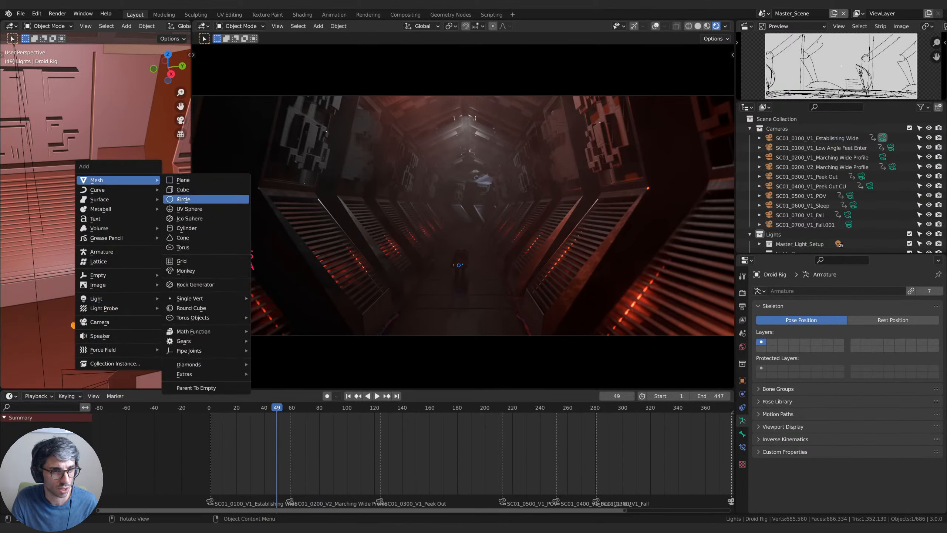
left_click(179, 209)
key("g")
left_click(484, 288)
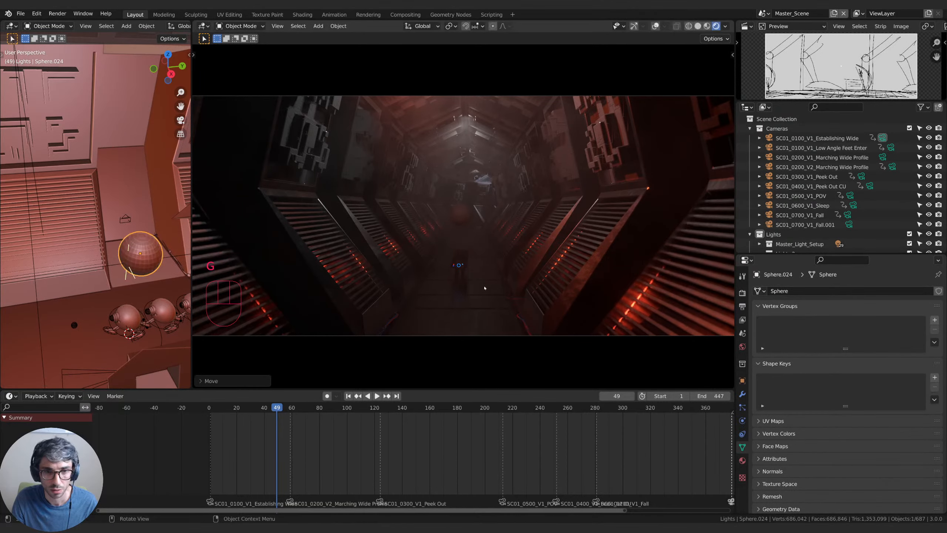
Switch to the Master_Scene.001 scene and delete the UV sphere above the droids from there.
left_click(764, 13)
left_click(776, 37)
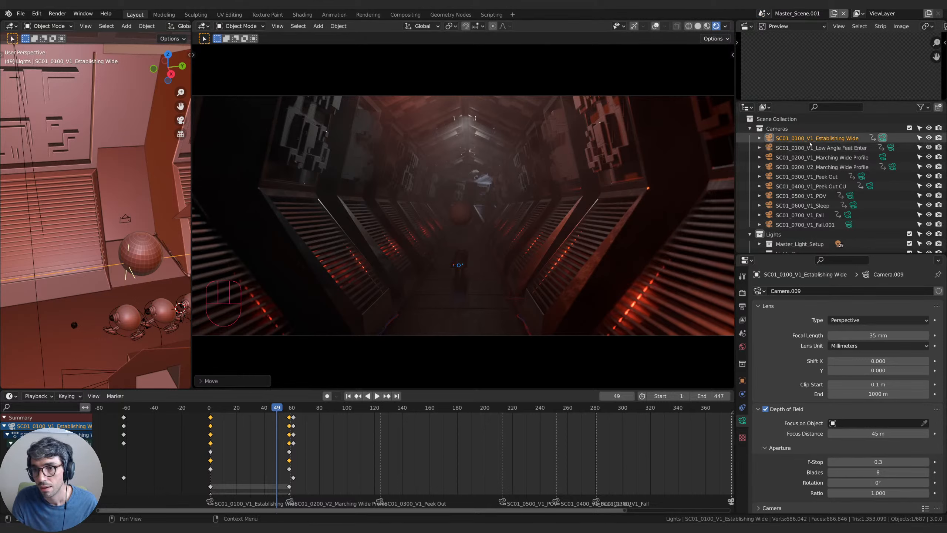
left_click(462, 219)
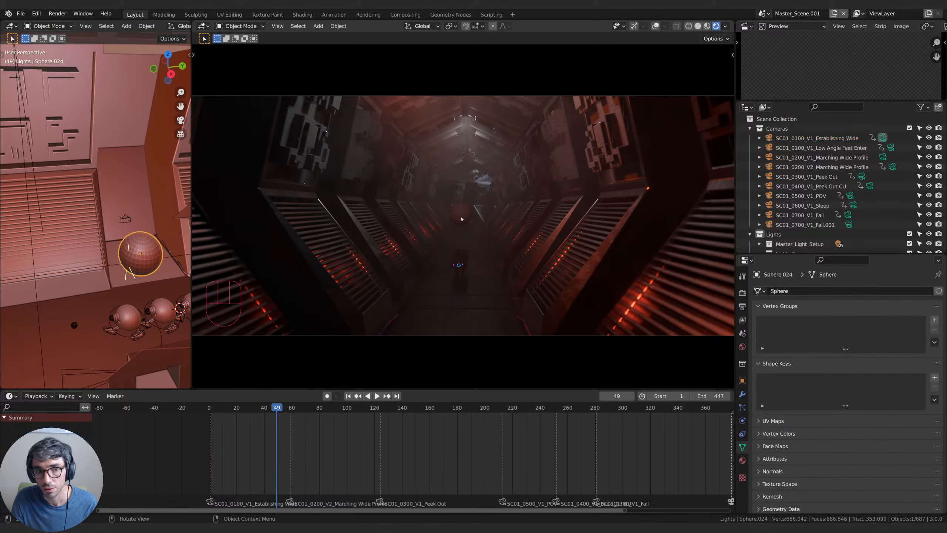
key("x")
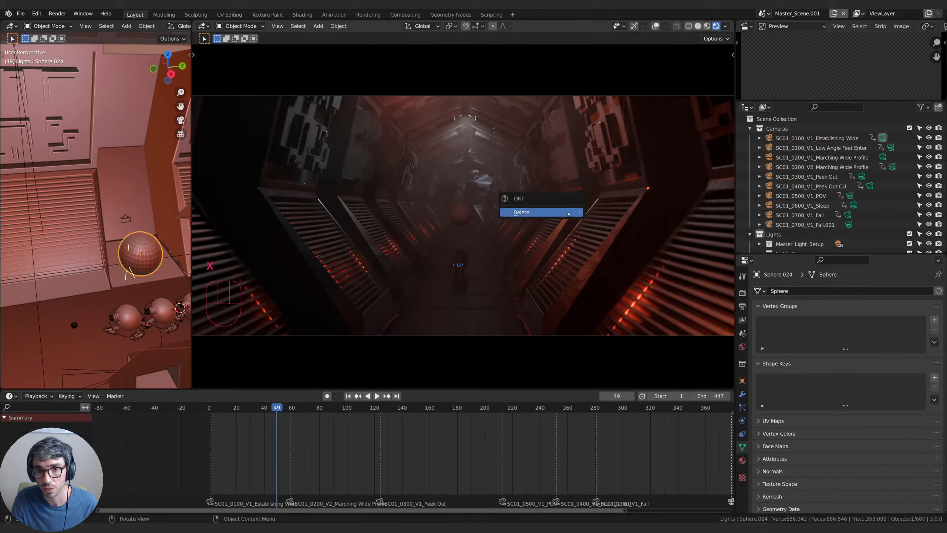
left_click(569, 213)
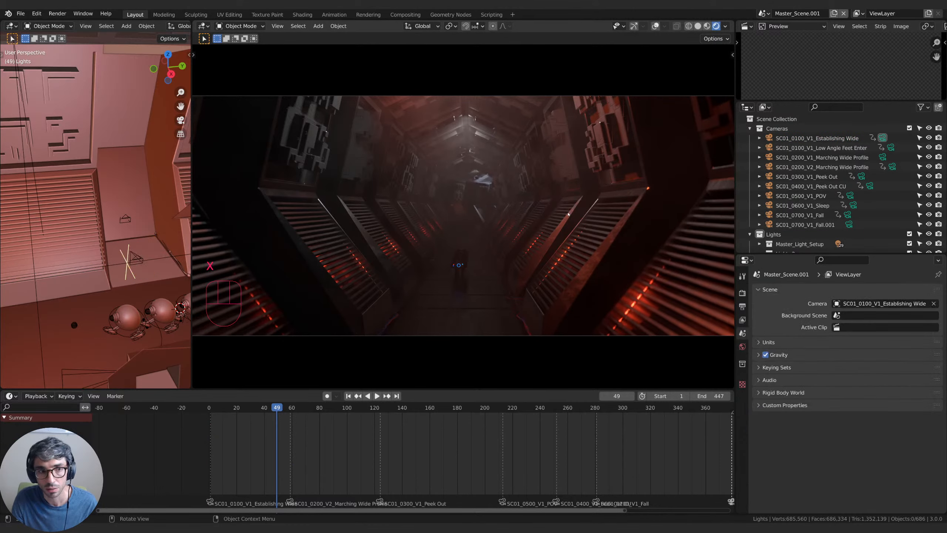
Return to Master_Scene and set its vertical output resolution to 1000 px.
left_click(763, 14)
left_click(766, 27)
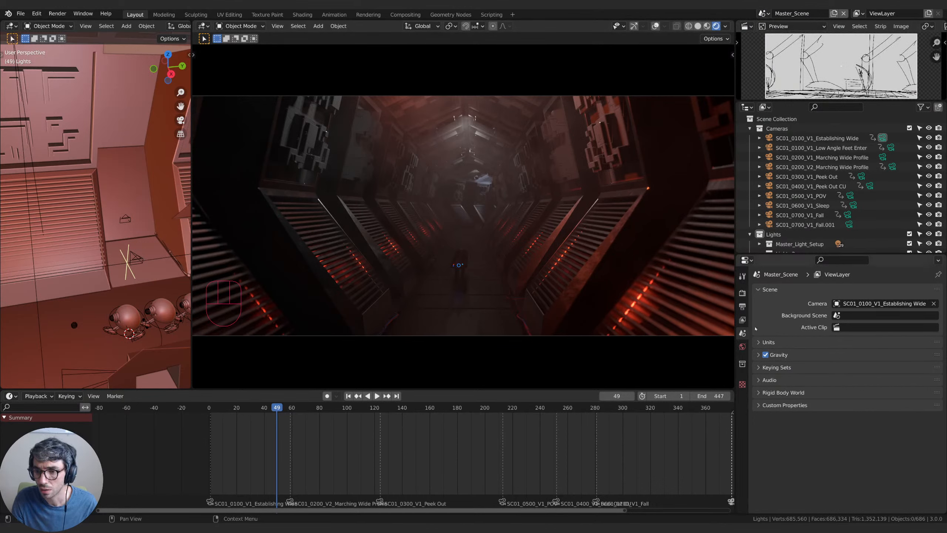
left_click(743, 293)
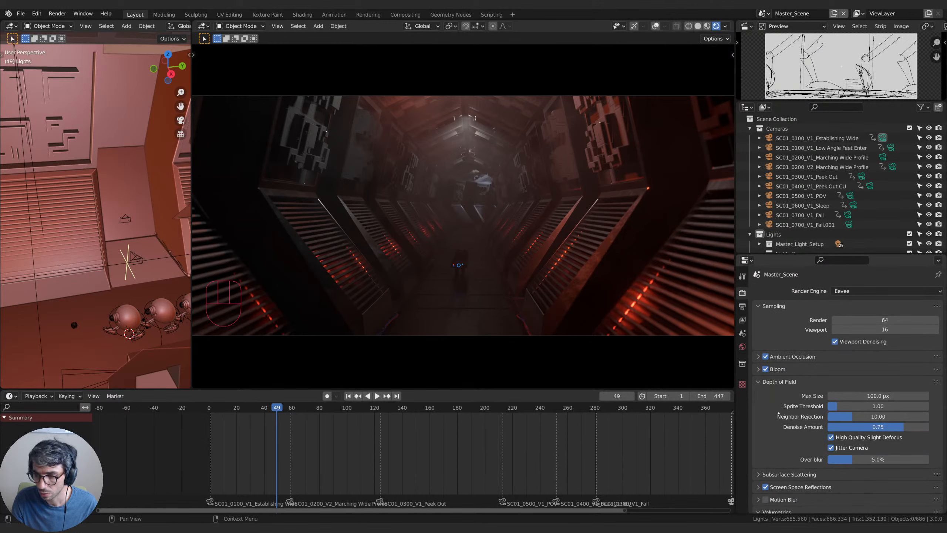
left_click(743, 308)
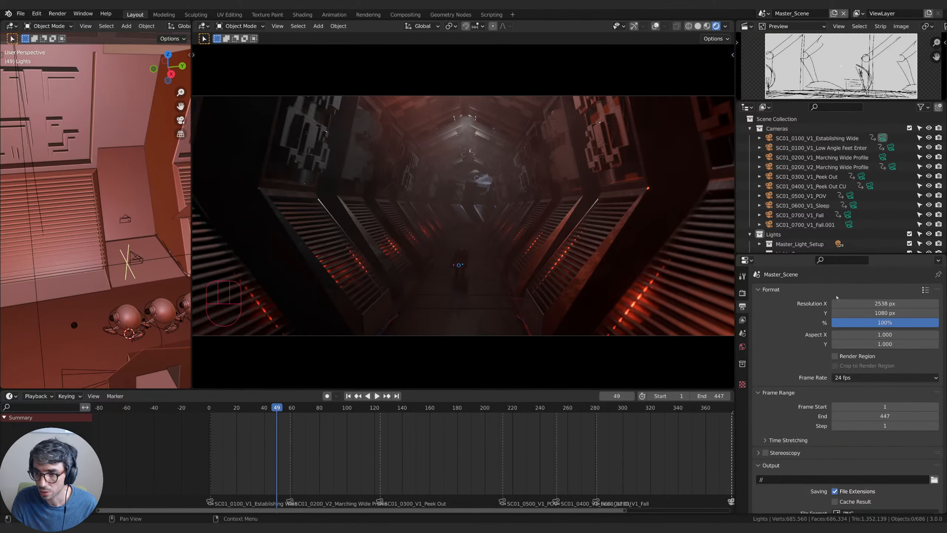
left_click(897, 304)
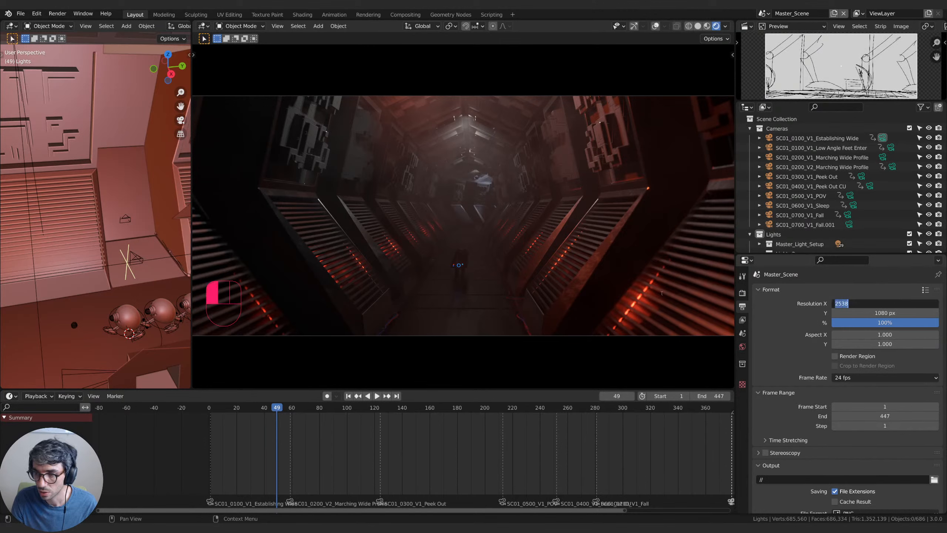
left_click(855, 314)
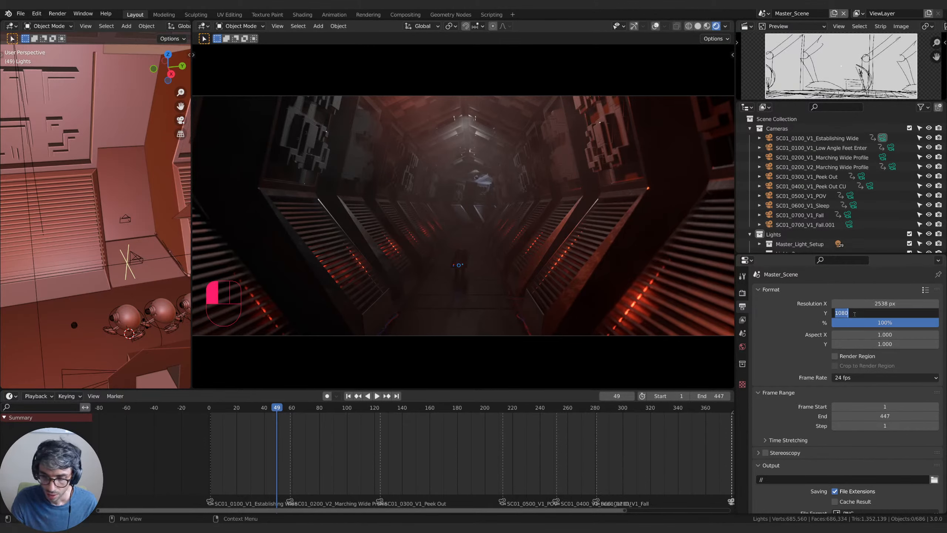
type("1000")
key("Return")
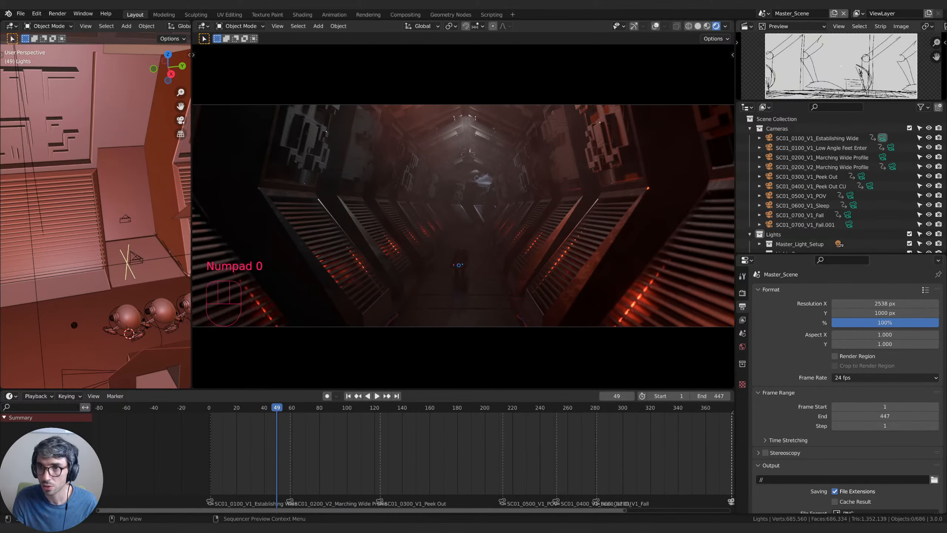
Compare the output resolution with Master_Scene.001, and reset Master_Scene's vertical resolution to 1080 px.
left_click(764, 14)
left_click(787, 37)
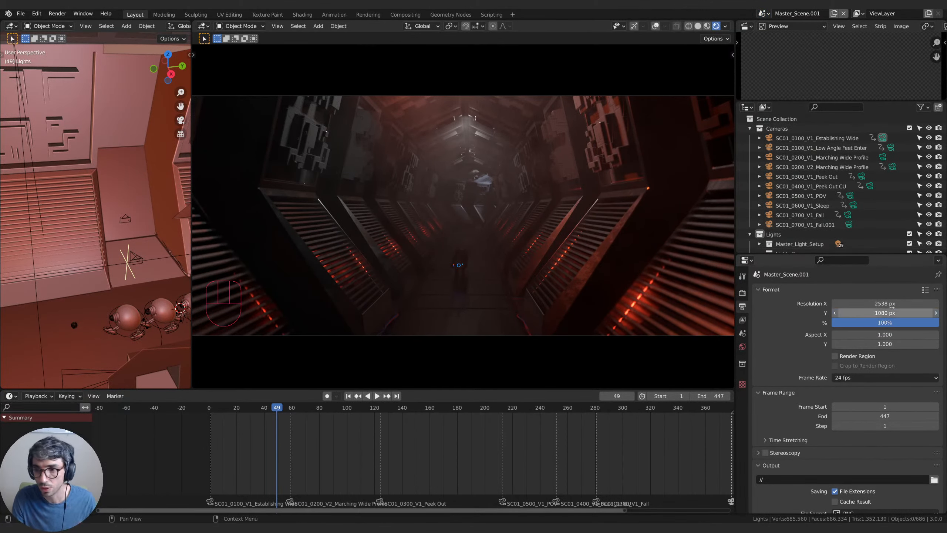
left_click(764, 13)
left_click(788, 28)
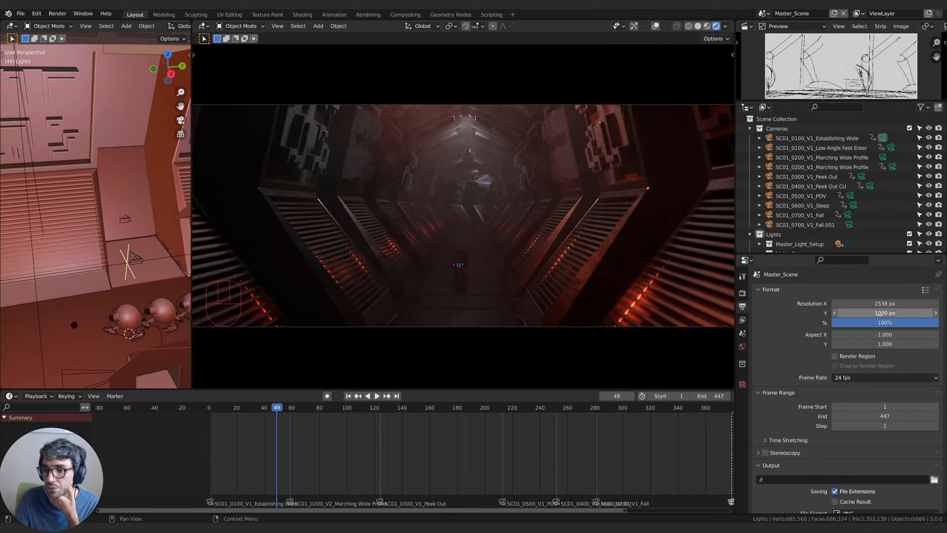
left_click(880, 313)
type("1080")
key("Return")
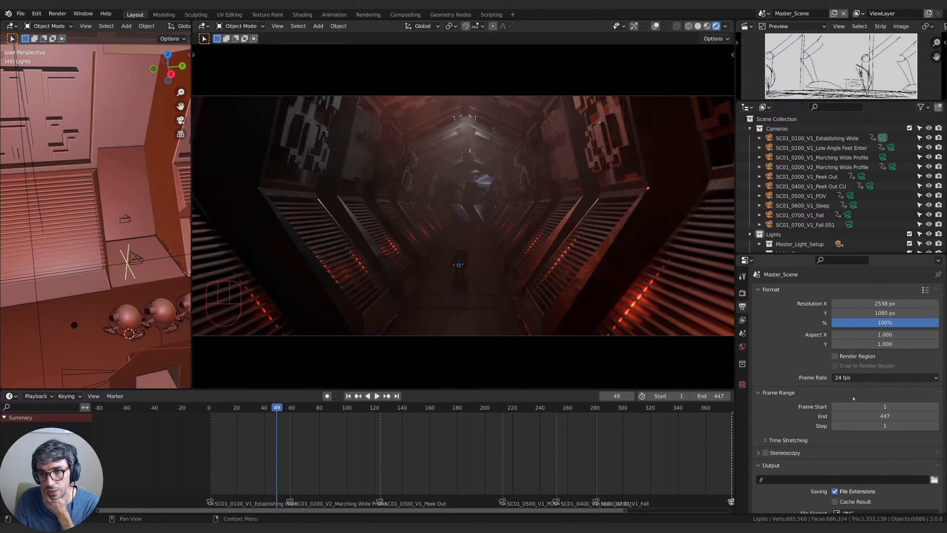
Show the Compositor in place of the secondary 3D view and enable nodes for Master_Scene.
left_click(11, 27)
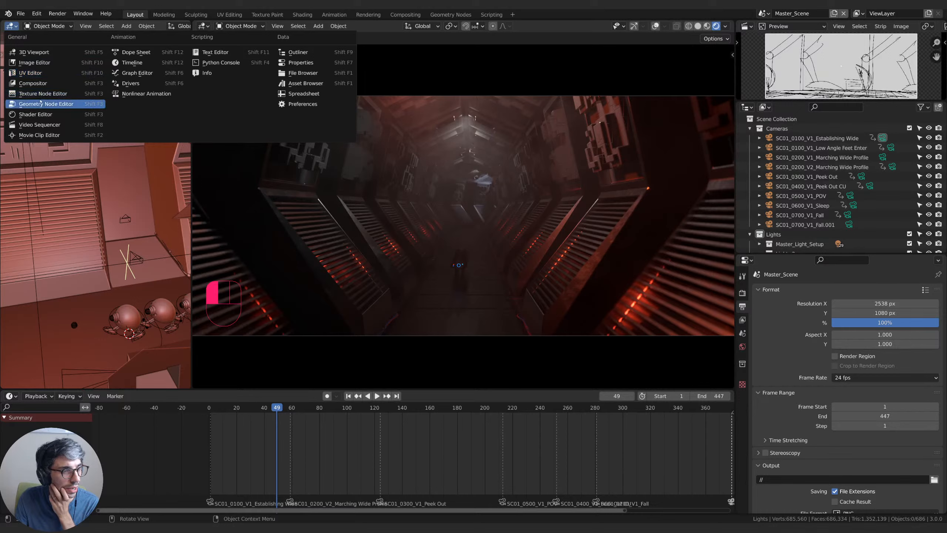
left_click(33, 84)
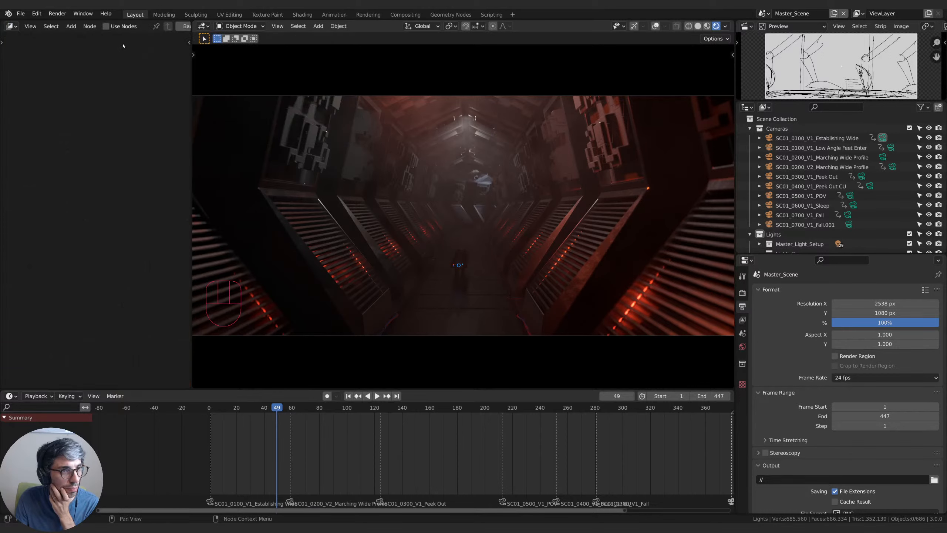
middle_click_drag(108, 114, 157, 100)
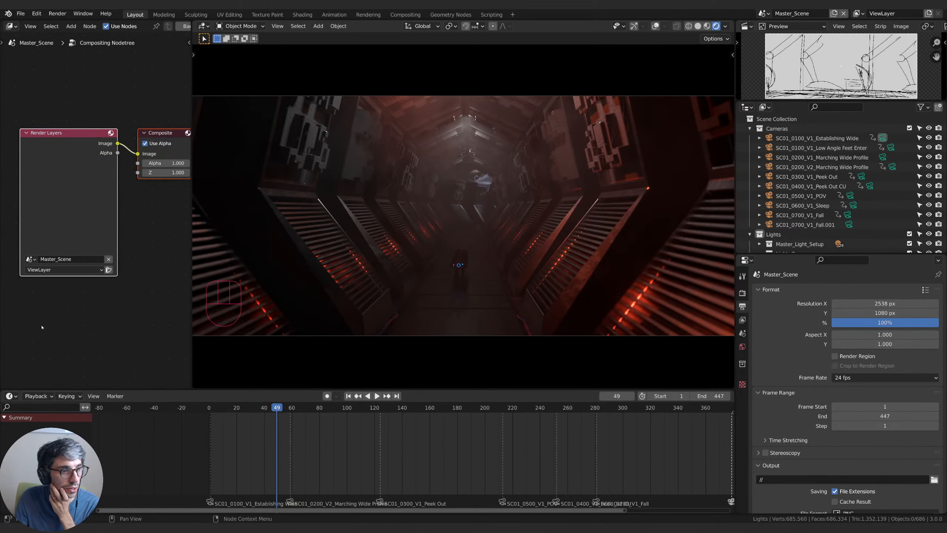
Set the Render Layers node's scene to Master_Scene.001 and space the Render Layers and Composite nodes farther apart.
left_click(30, 259)
left_click(33, 280)
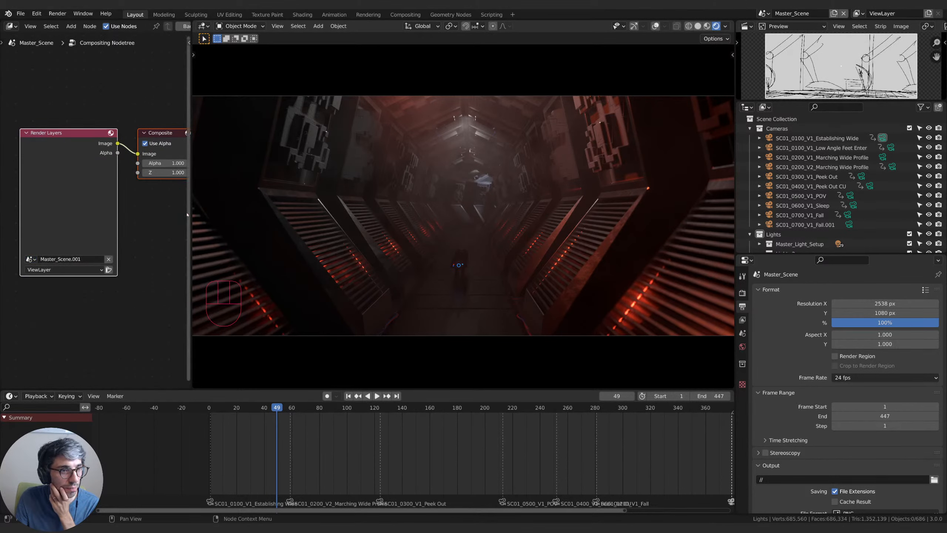
scroll(145, 185, "down", 3)
left_click_drag(150, 230, 121, 220)
left_click_drag(70, 200, 23, 215)
left_click(112, 179)
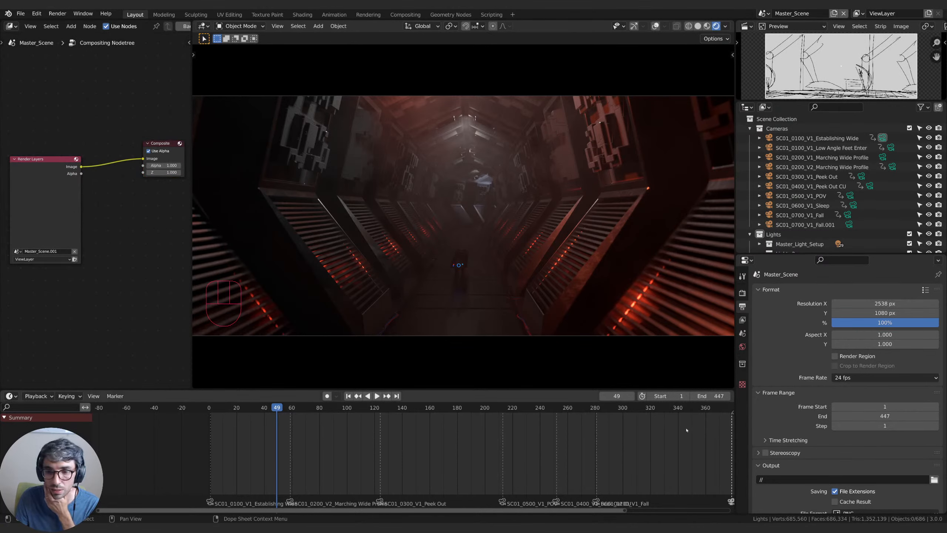
Switch to Master_Scene.001 and set its end frame to 446.
left_click(763, 13)
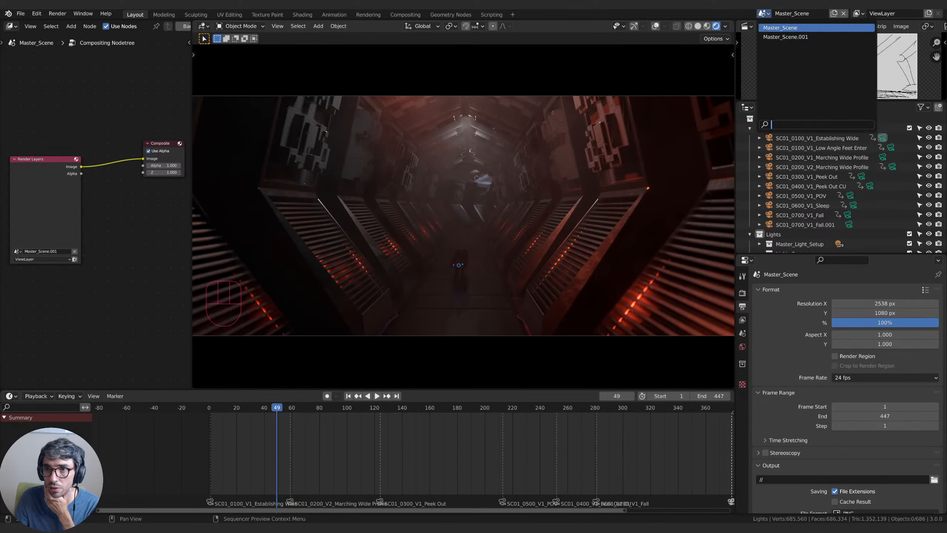
left_click(791, 35)
left_click(711, 395)
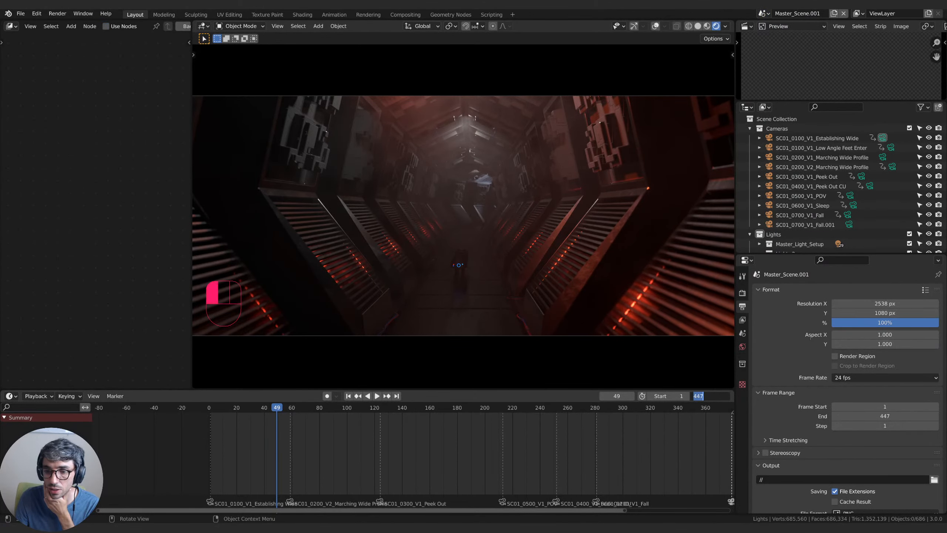
type("446")
key("Return")
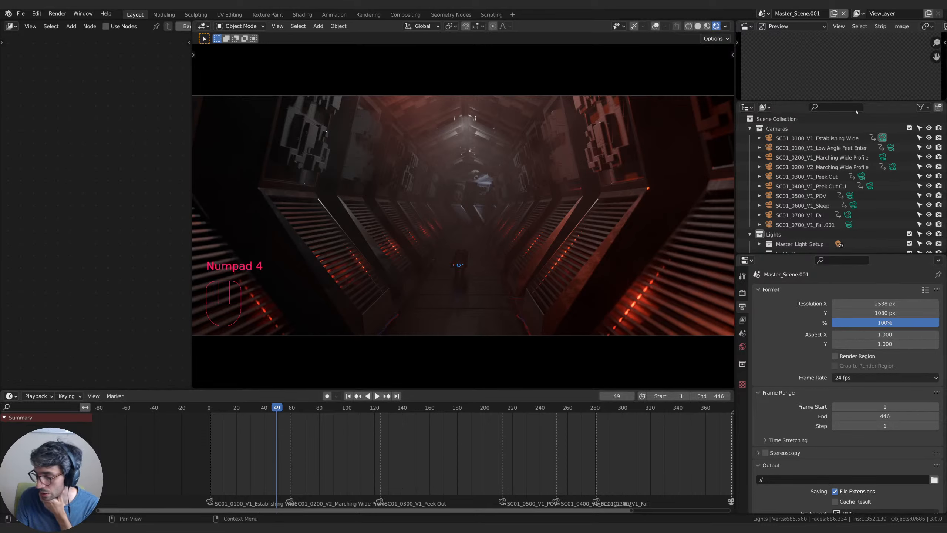
Check the end frame in Master_Scene, and reset the end frame of Master_Scene.001 to 447.
left_click(763, 13)
left_click(779, 29)
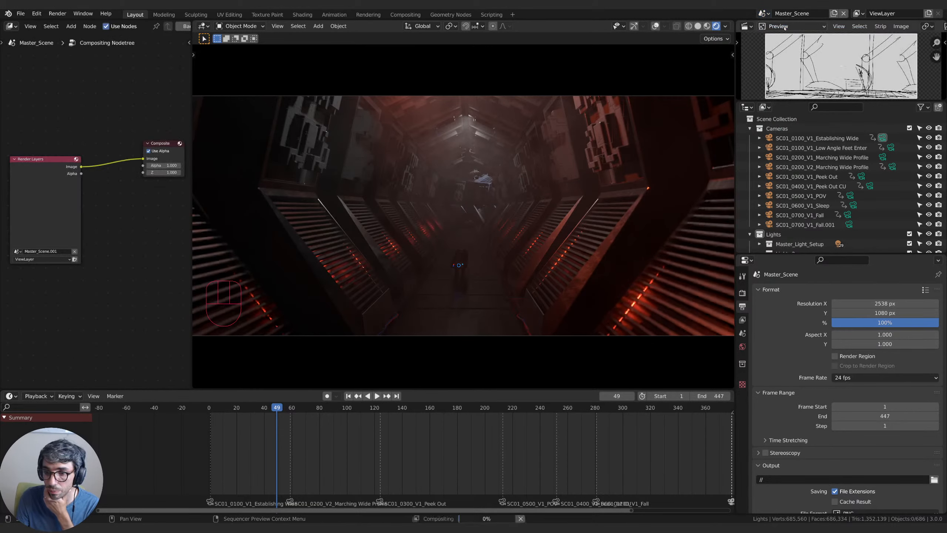
left_click(763, 13)
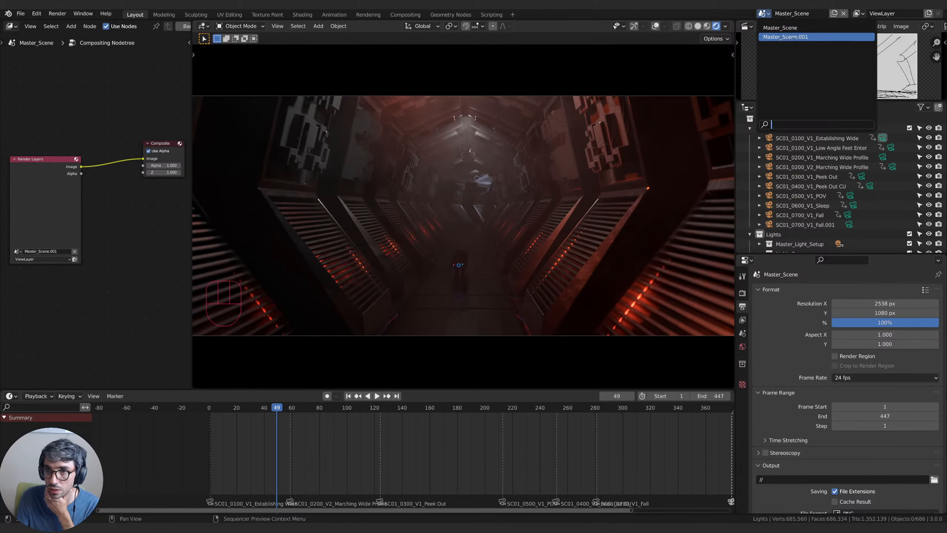
left_click(784, 37)
left_click(711, 396)
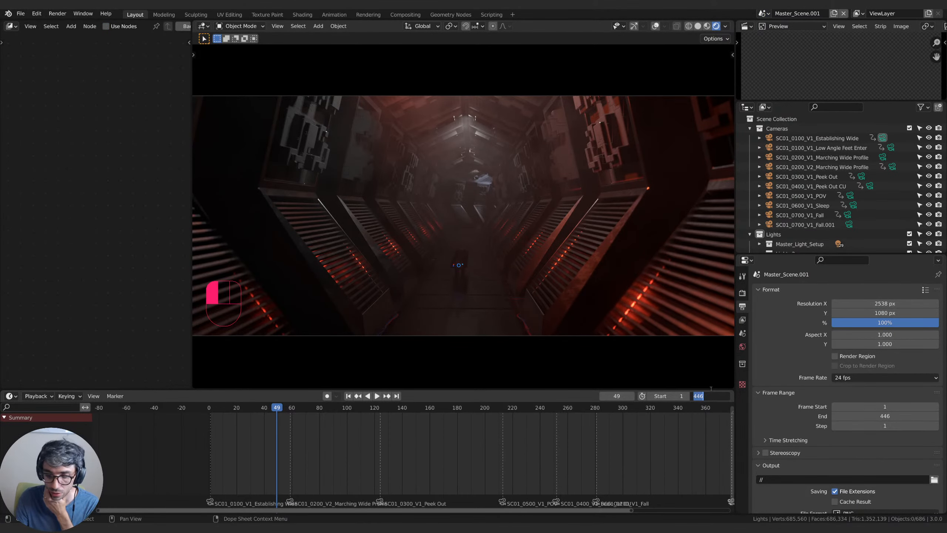
type("447")
key("Return")
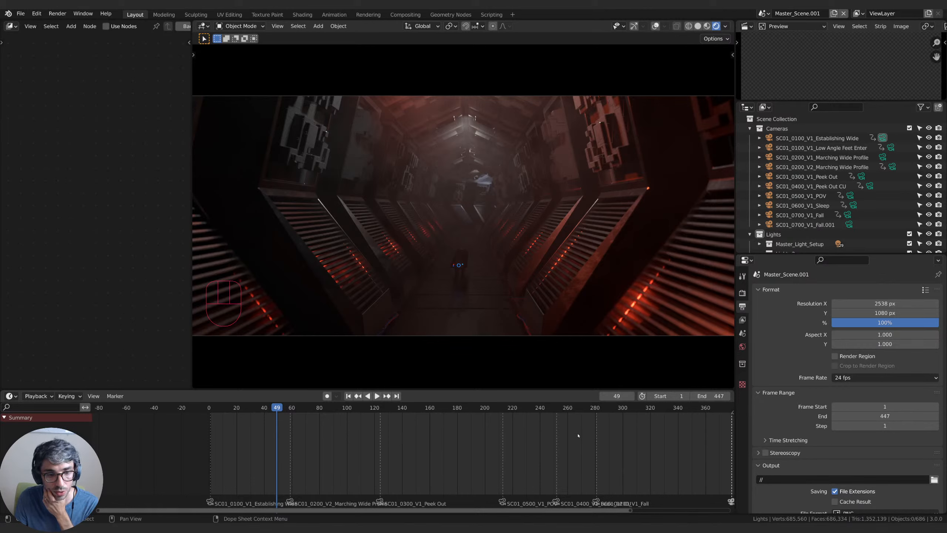
scroll(578, 435, "down", 3)
scroll(577, 436, "up", 2)
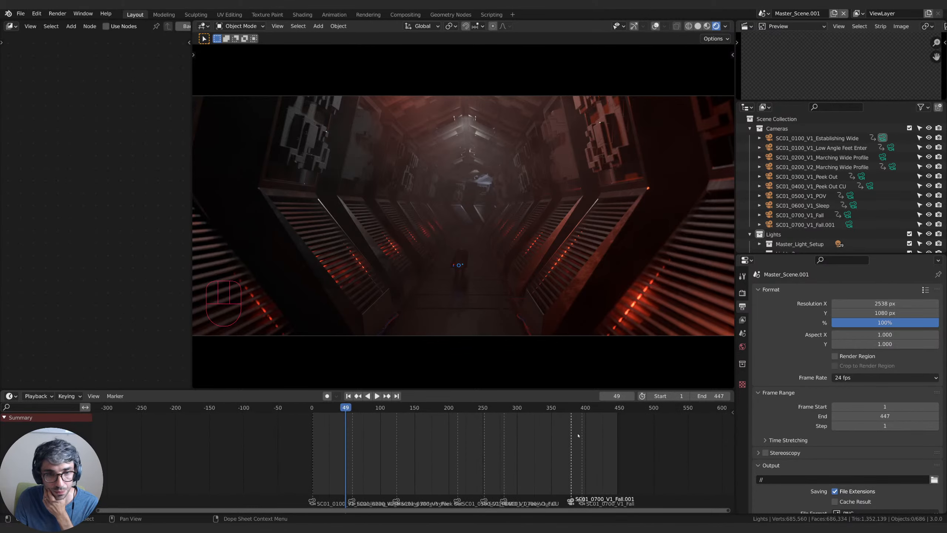
middle_click_drag(317, 433, 427, 430)
scroll(400, 436, "up", 7)
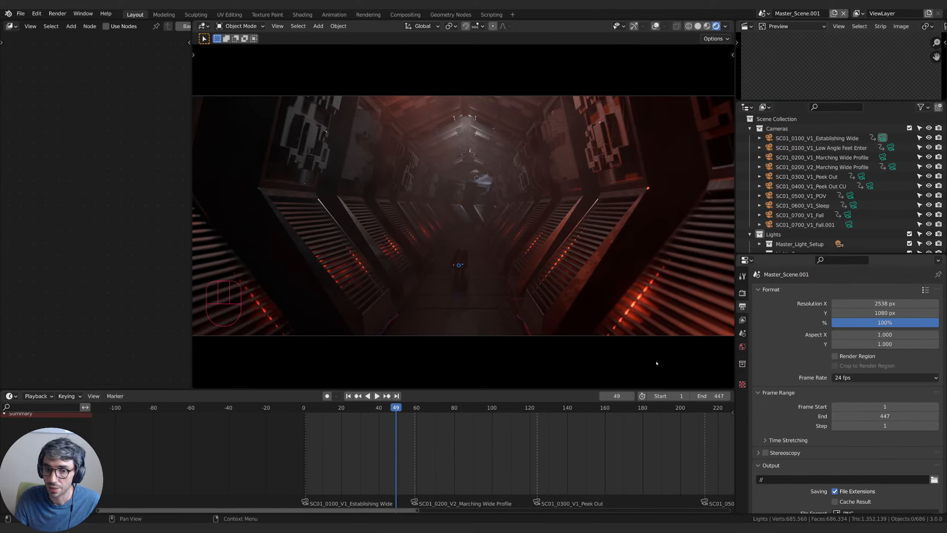
Copy the establishing camera's name and rename the Master_Scene.001 scene as SC01_0100_V1_Establishing Wide.
double_click(798, 139)
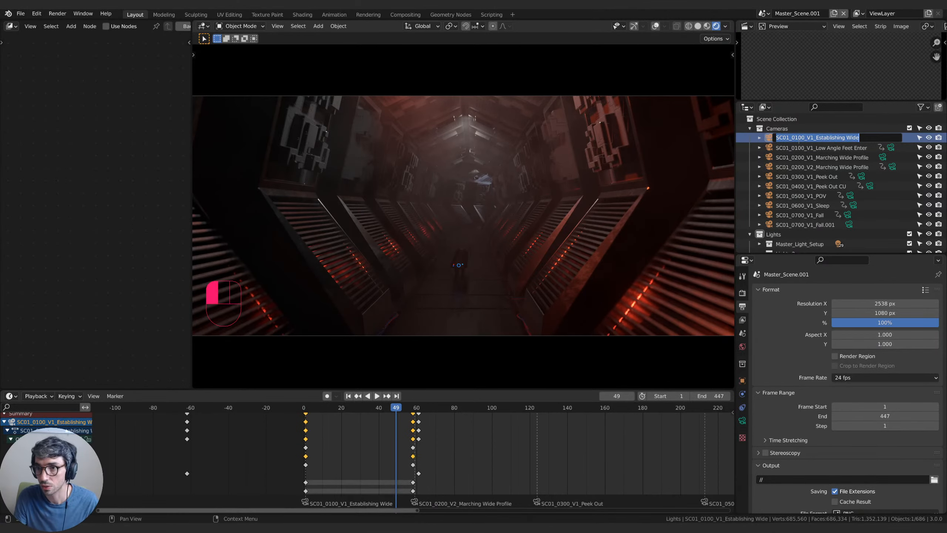
key("ctrl+c")
left_click(827, 146)
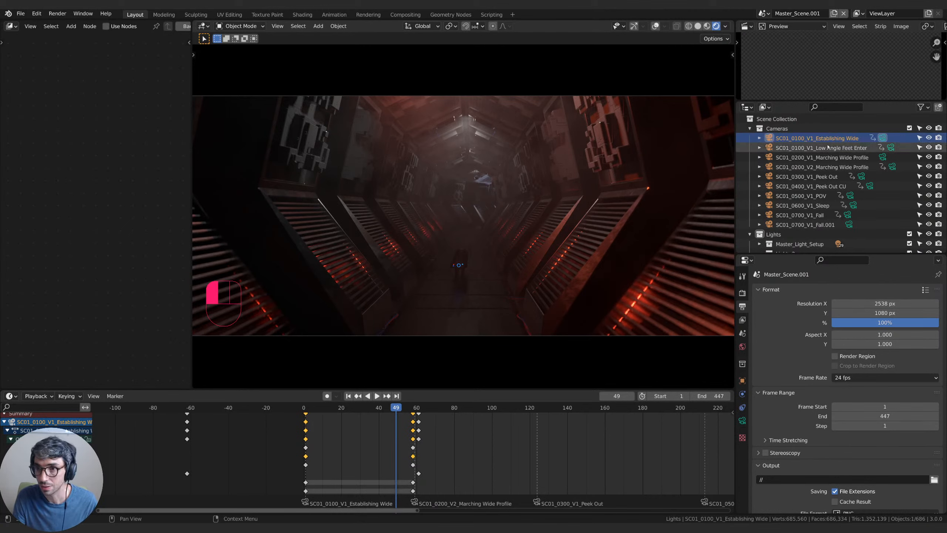
left_click(805, 14)
key("ctrl+v")
key("Return")
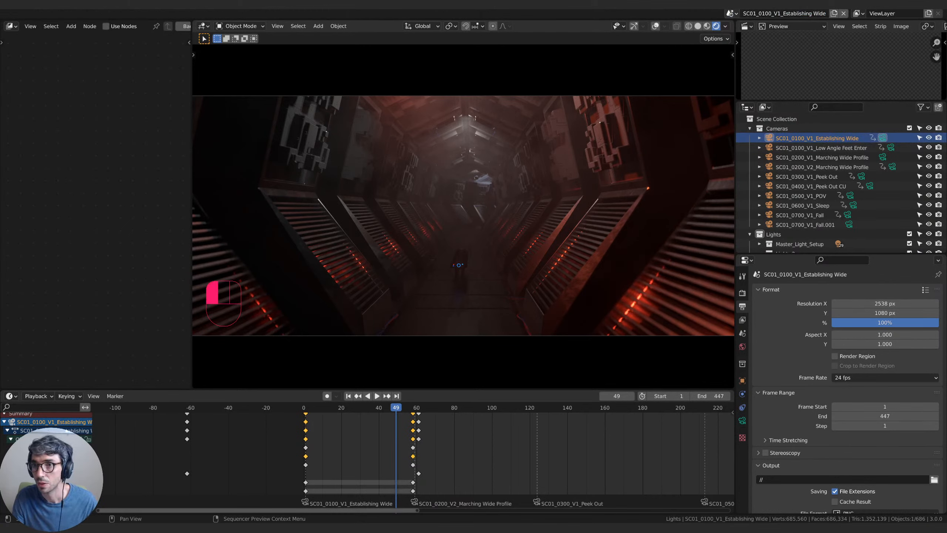
Switch to Master_Scene and back to the SC01_0100_V1_Establishing Wide scene to compare them.
left_click(731, 13)
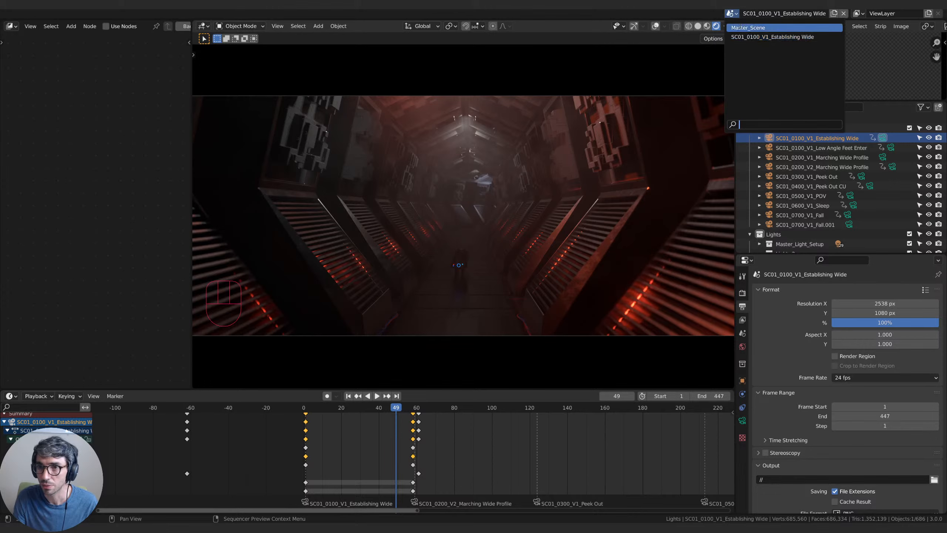
left_click(744, 28)
left_click(763, 13)
left_click(778, 37)
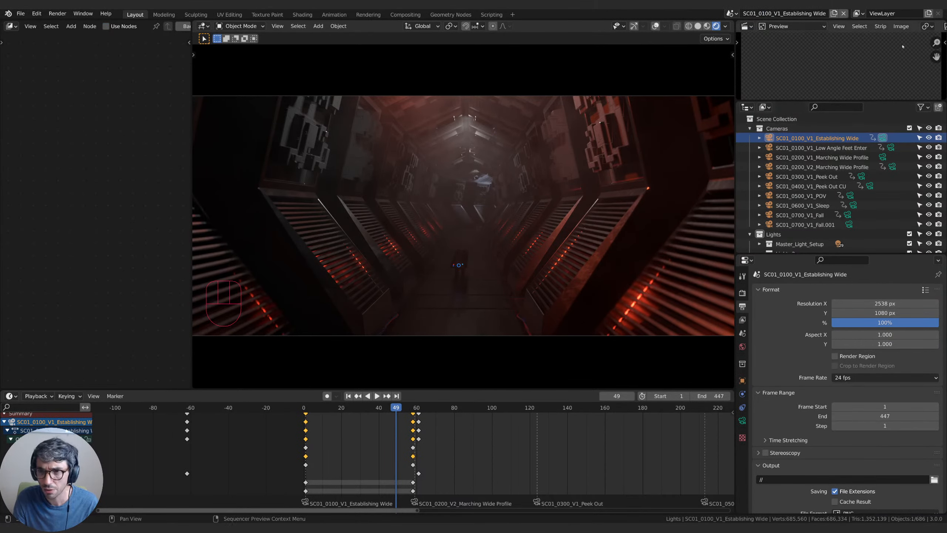
Add an area light, raise it about 1.1 m above the hallway character, and set its power to about 417 W.
key("shift+a")
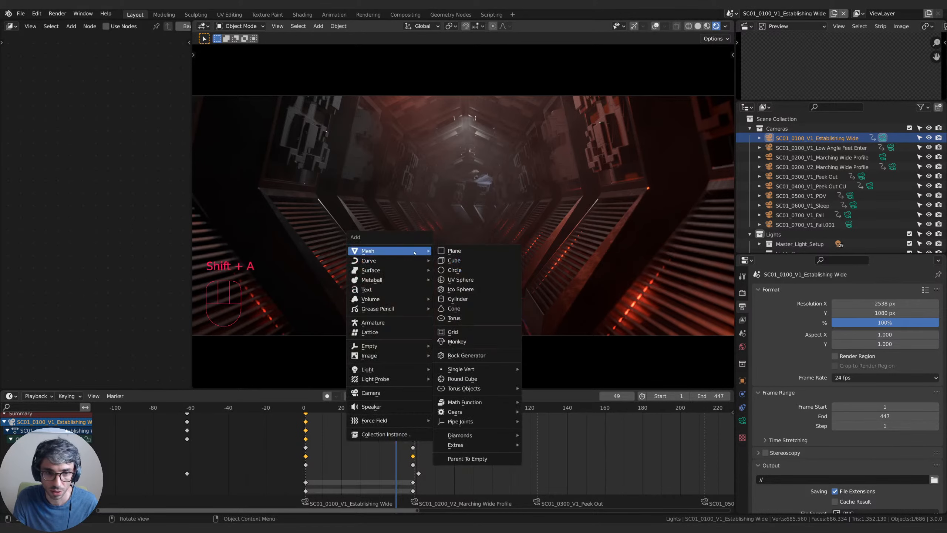
mouse_move(379, 370)
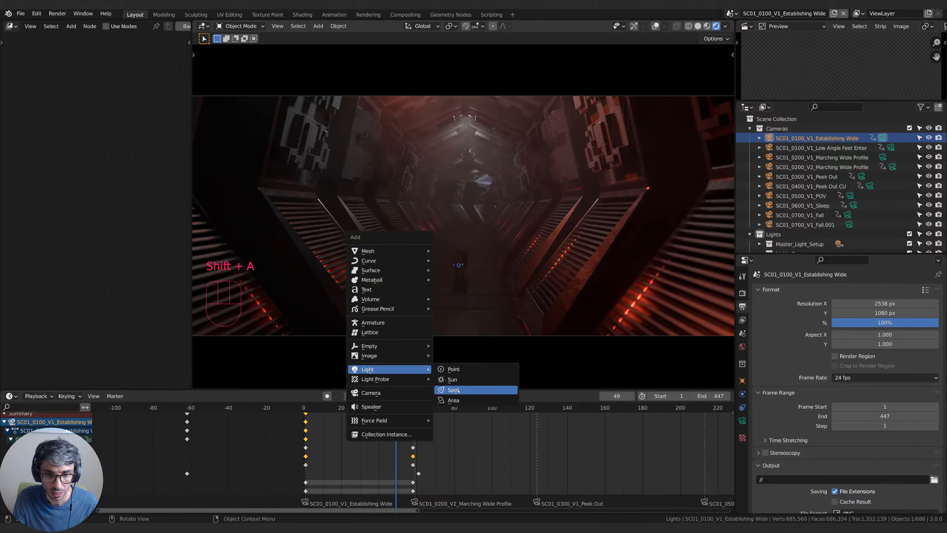
left_click(454, 400)
key("g")
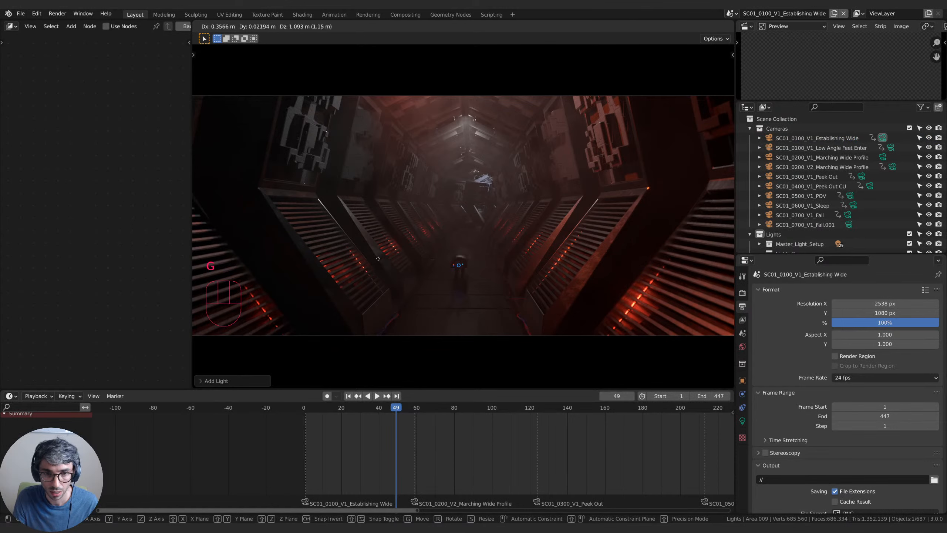
left_click(378, 258)
left_click(743, 420)
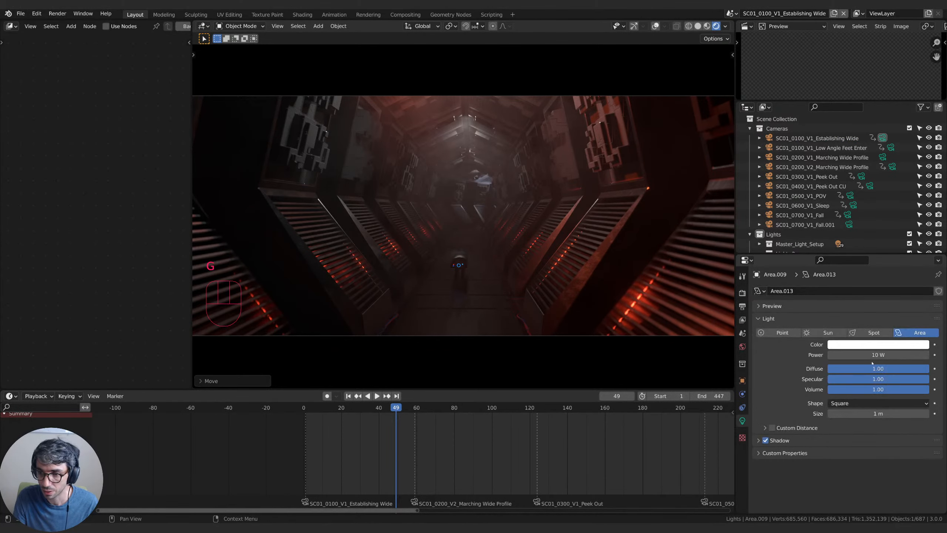
left_click_drag(872, 357, 918, 358)
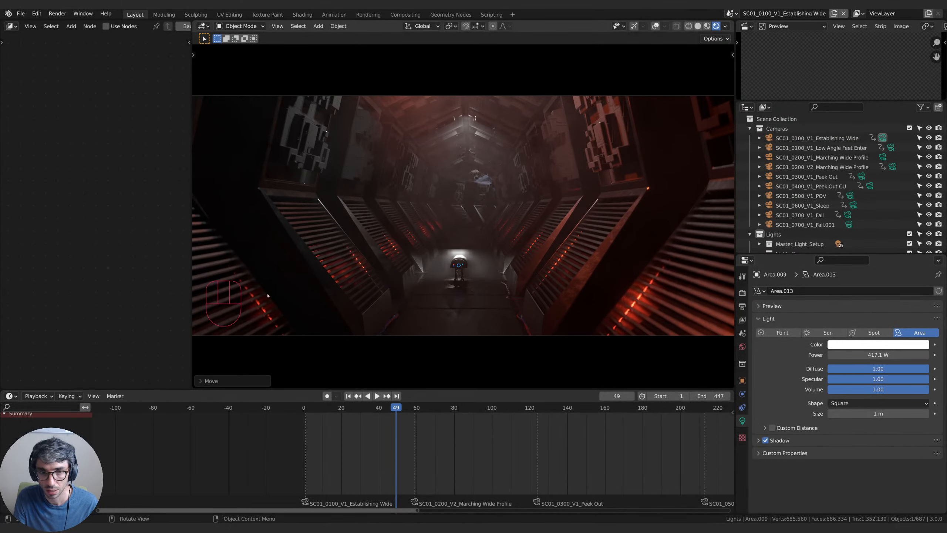
Switch to Master_Scene and select the newly added area light in its Lights collection.
left_click(732, 14)
left_click(736, 29)
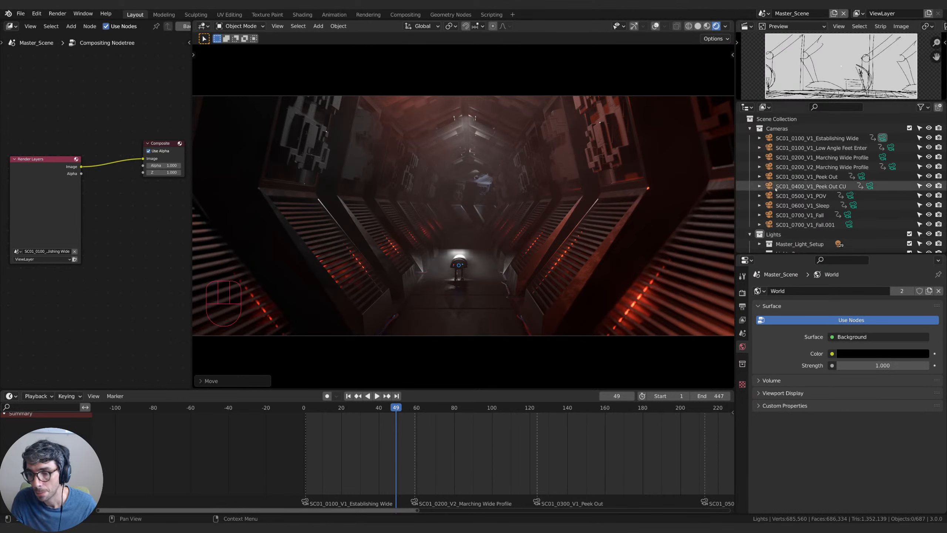
key("KP_Decimal")
scroll(778, 189, "down", 3)
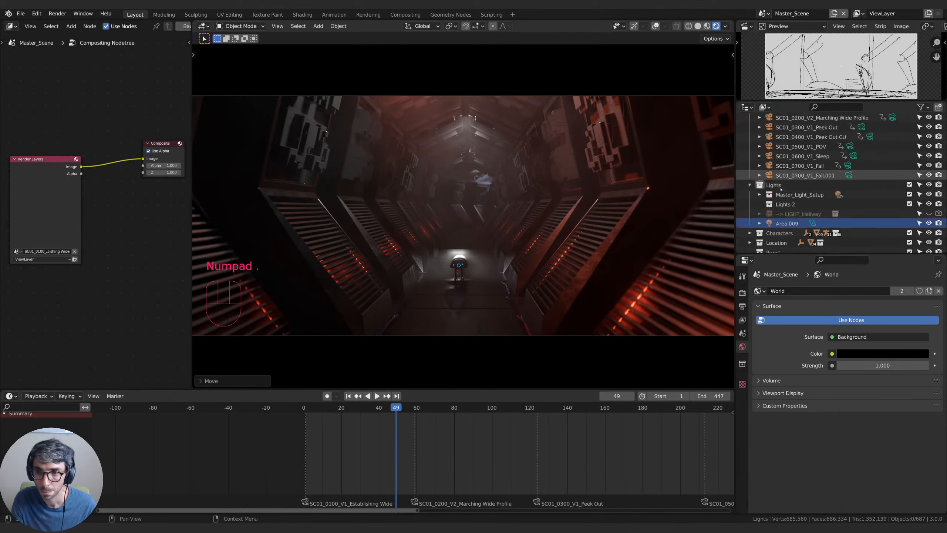
left_click(773, 215)
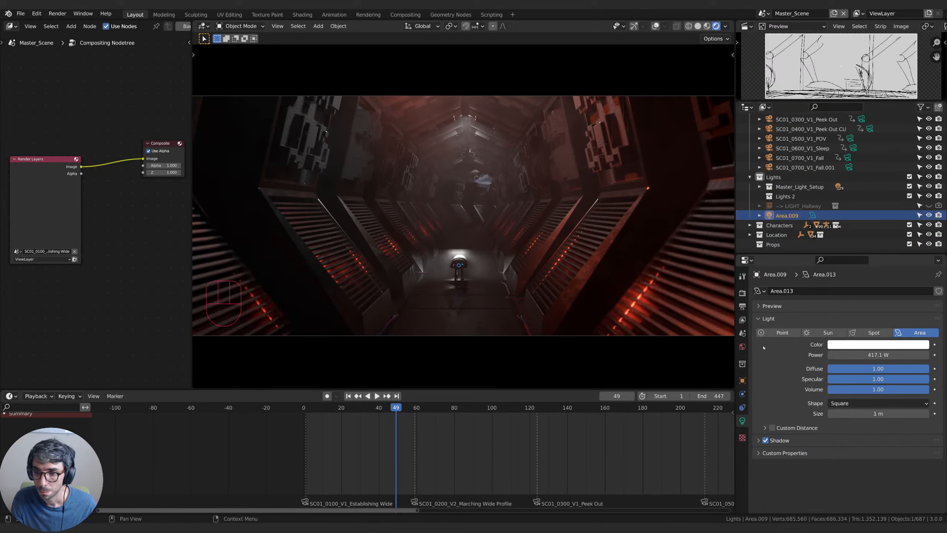
Examine Master_Scene's view layer passes and output settings.
left_click(742, 320)
left_click(743, 294)
left_click(742, 320)
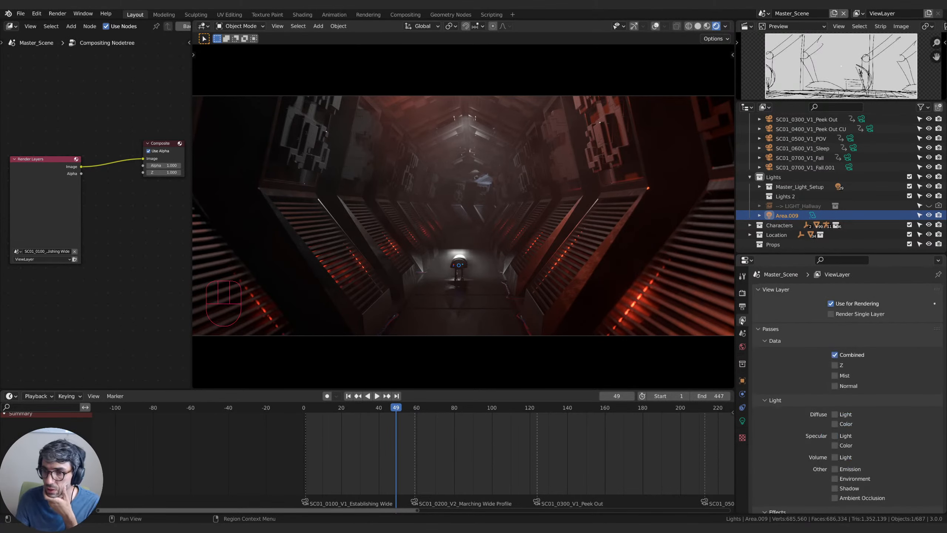
scroll(791, 379, "down", 6)
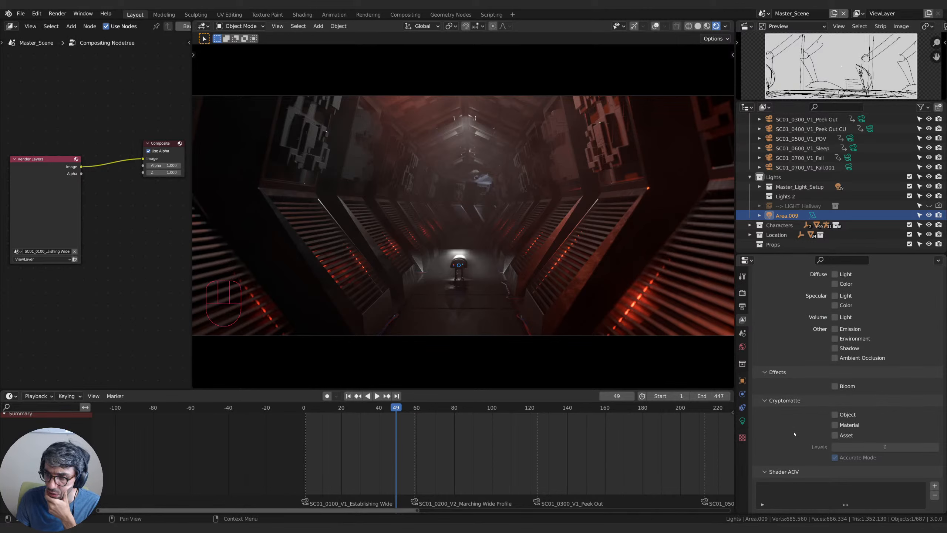
scroll(794, 434, "up", 8)
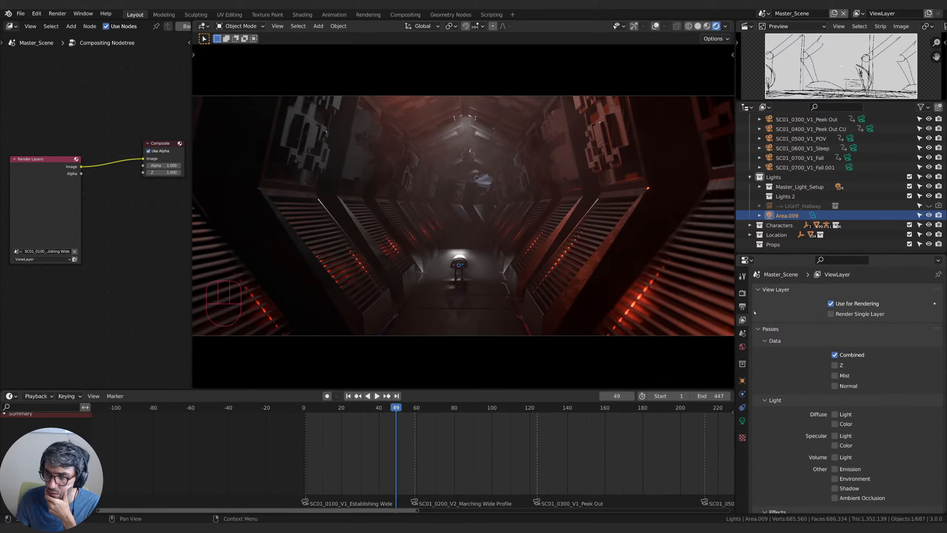
left_click(742, 308)
scroll(774, 335, "down", 4)
scroll(774, 335, "up", 4)
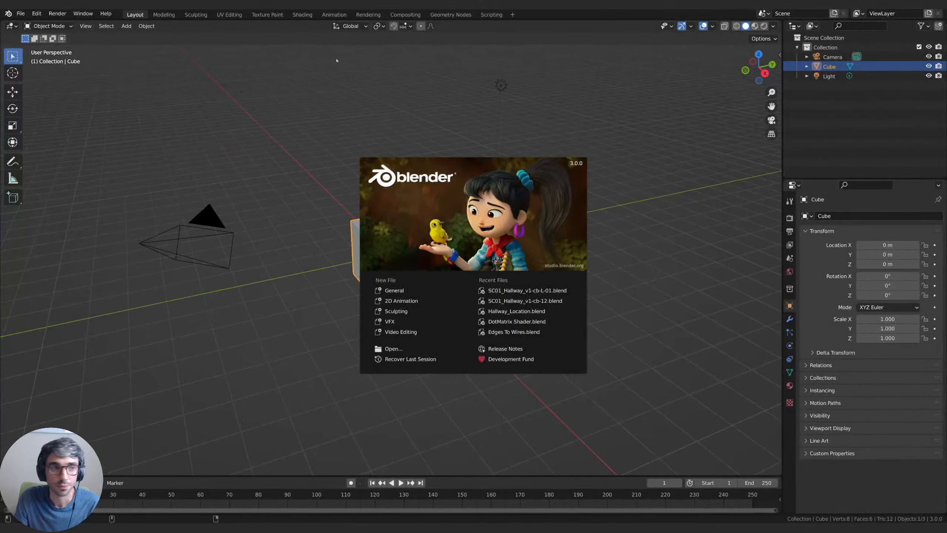
Recover the auto-saved file 9248_autosave.blend from D:\BLTEMP and inspect the scene.
left_click(15, 15)
left_click(21, 13)
mouse_move(56, 63)
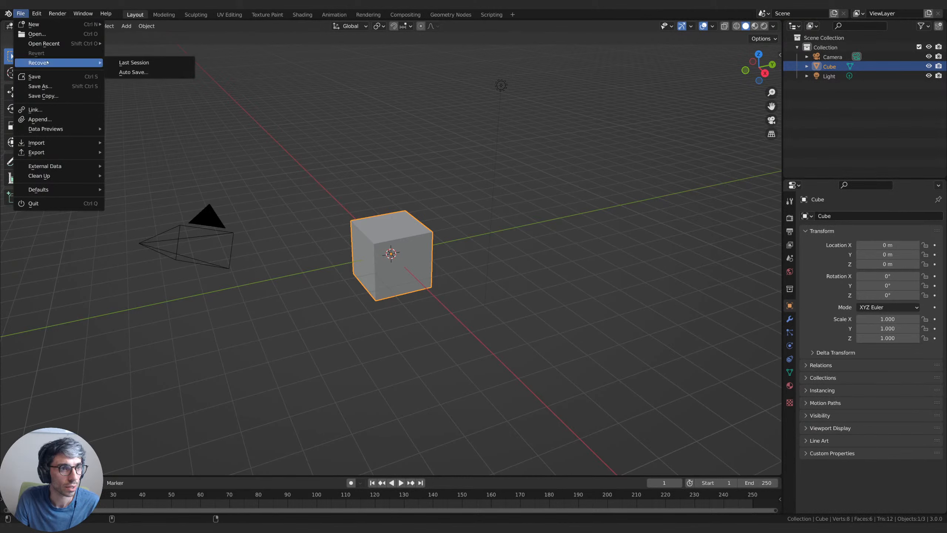
left_click(145, 73)
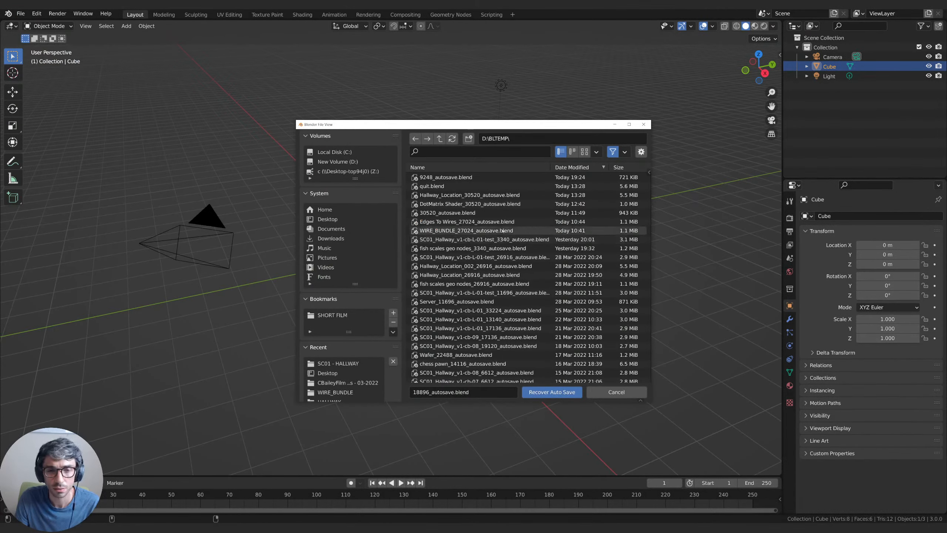
left_click(485, 181)
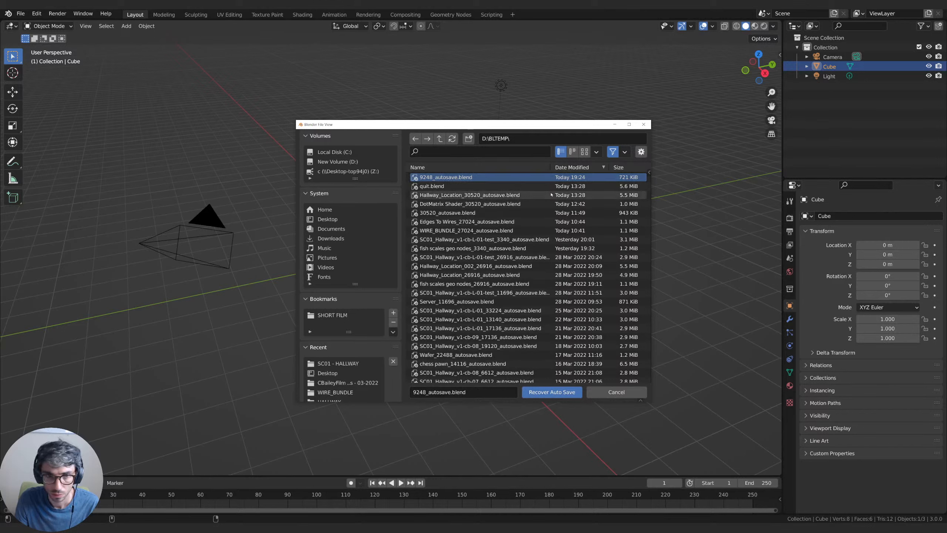
left_click(546, 393)
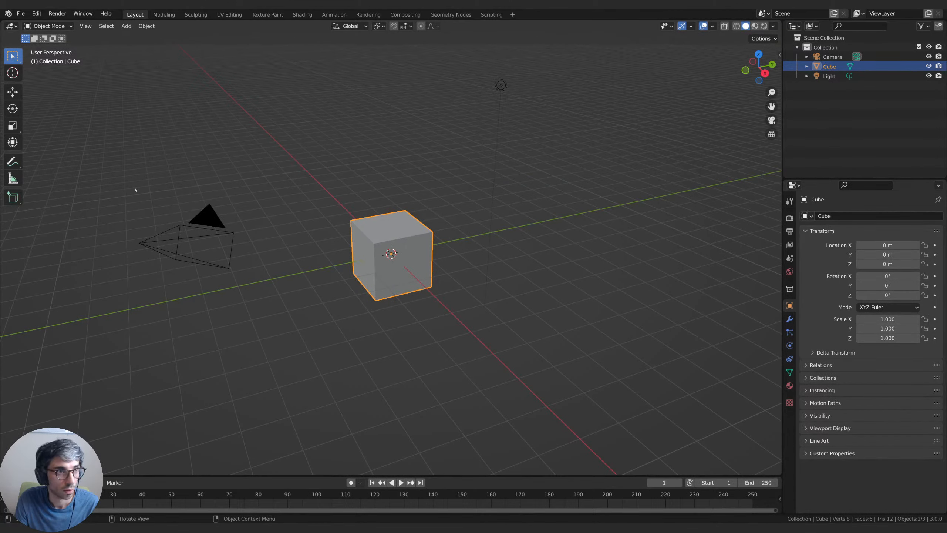
left_click_drag(237, 186, 302, 194, "alt")
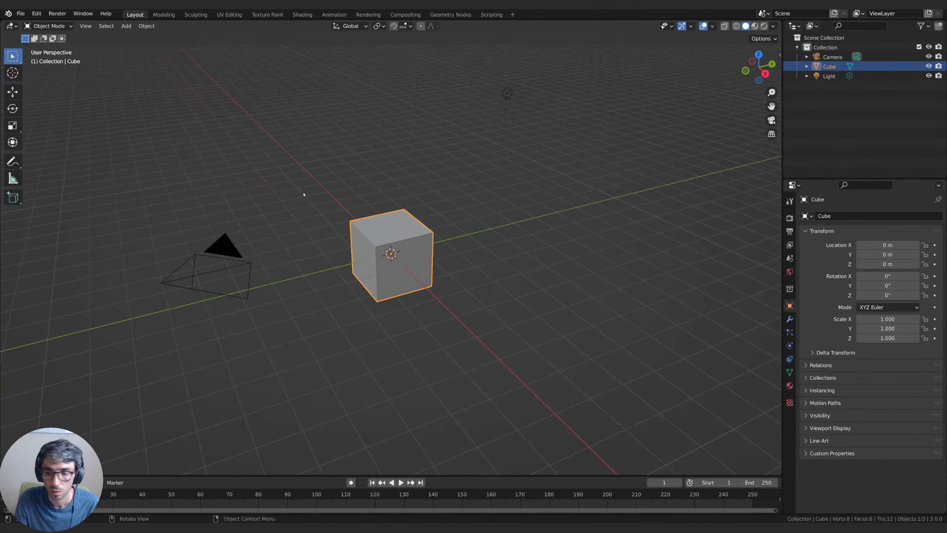
Recover the auto-saved file quit.blend from D:\BLTEMP.
left_click(21, 13)
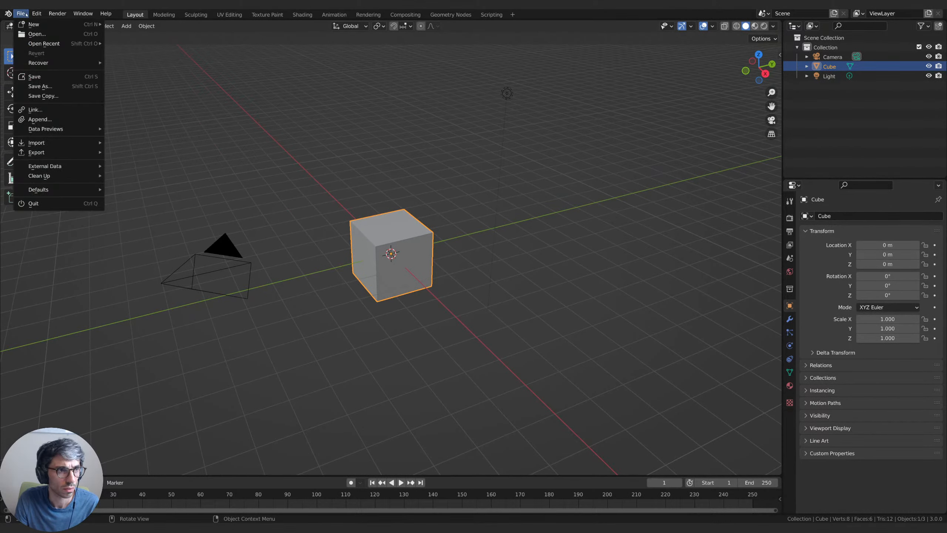
mouse_move(75, 62)
left_click(149, 73)
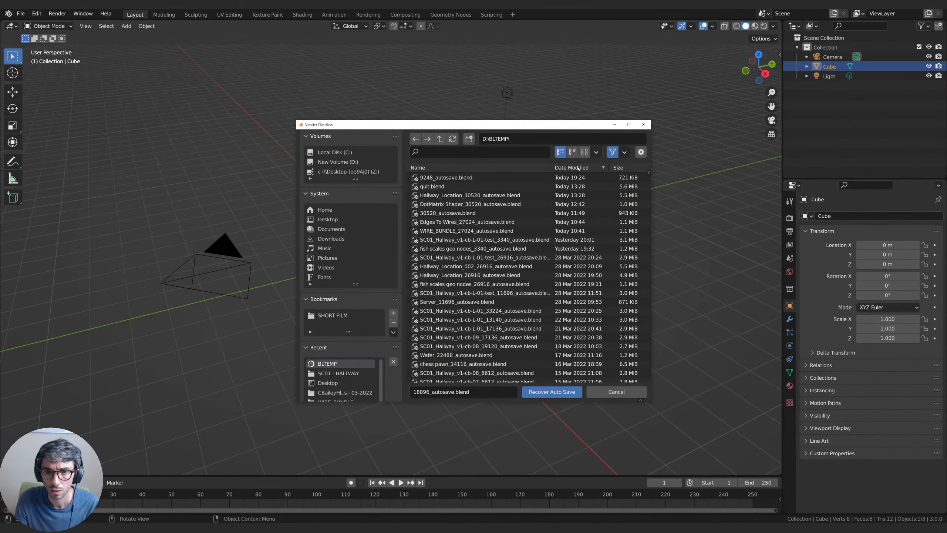
left_click(460, 186)
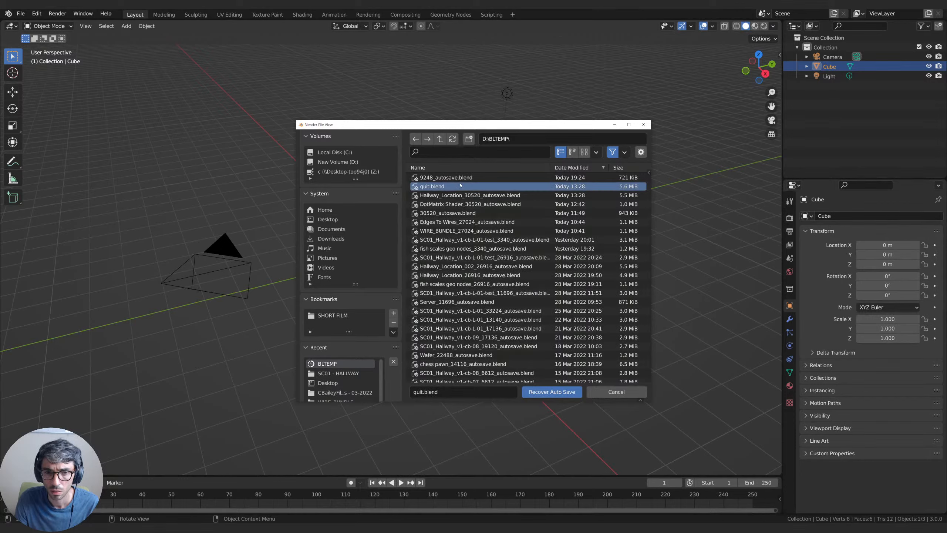
left_click(557, 393)
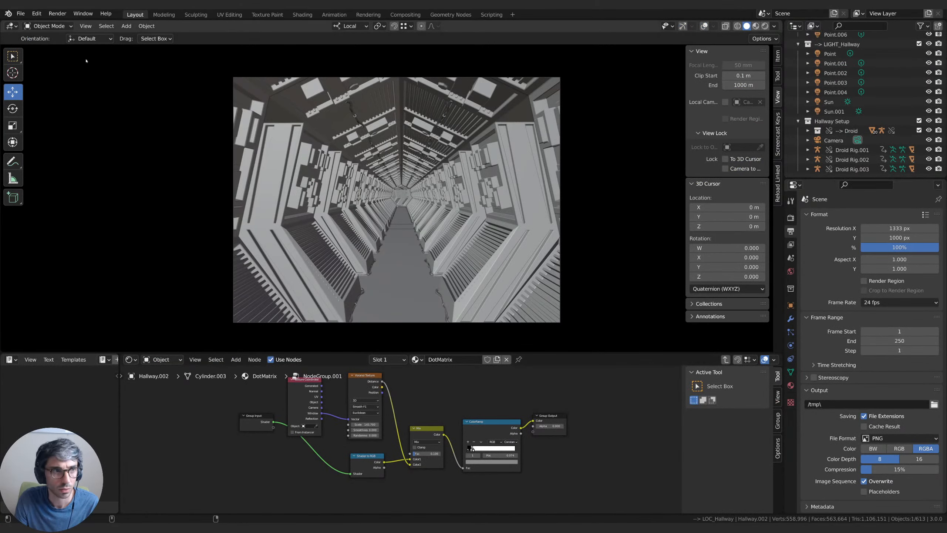
Switch the camera viewport to rendered shading and examine the dot-matrix pattern on the hallway up close.
left_click(20, 13)
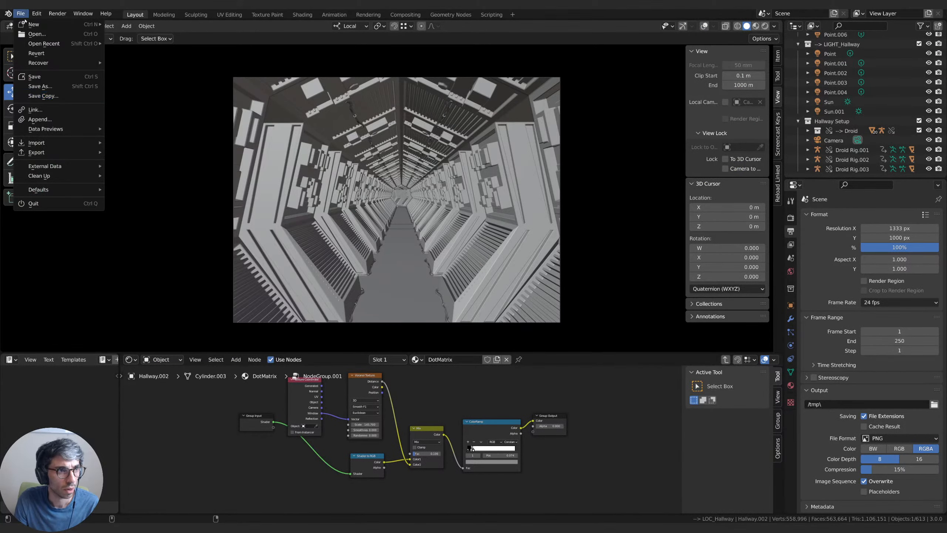
left_click(765, 26)
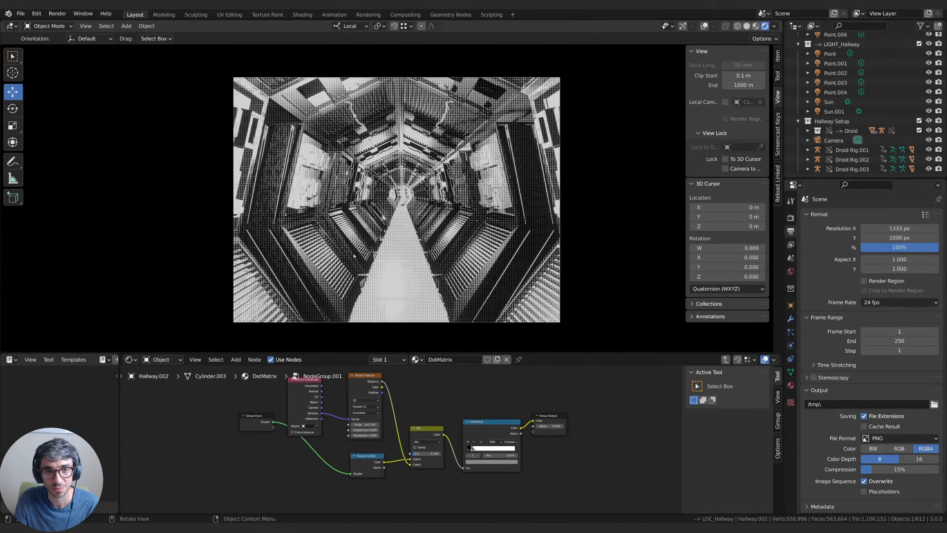
scroll(324, 226, "up", 6)
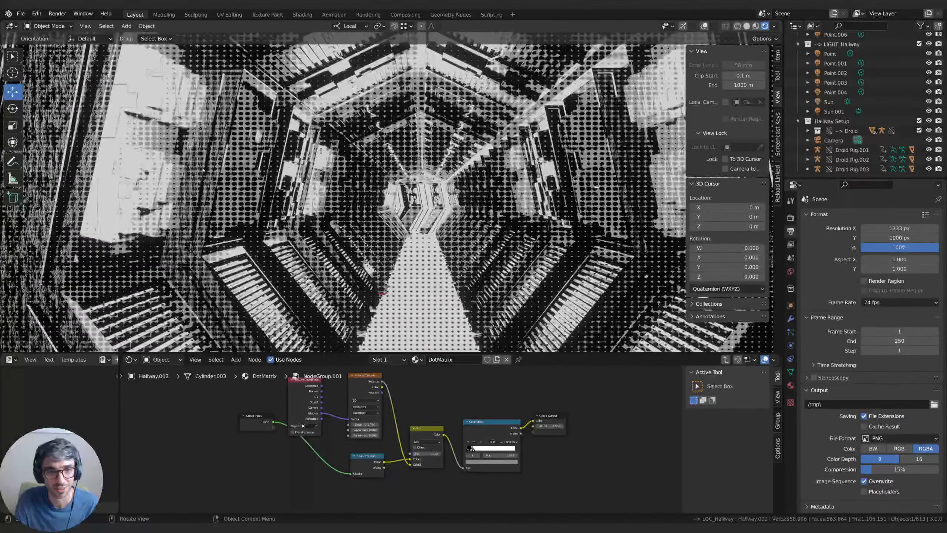
scroll(324, 226, "down", 4)
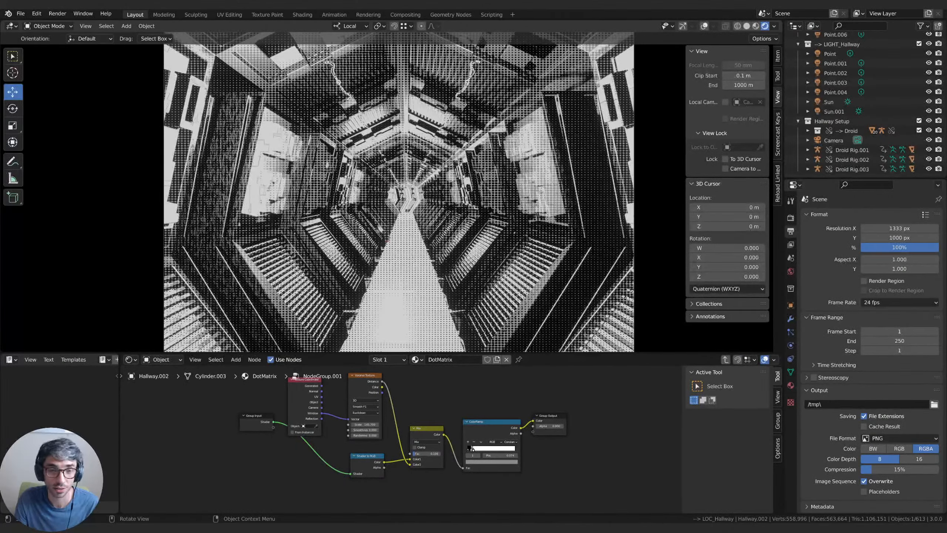
scroll(399, 197, "down", 3)
Open the Preferences and a file explorer window, moving both out of the working area.
left_click(21, 14)
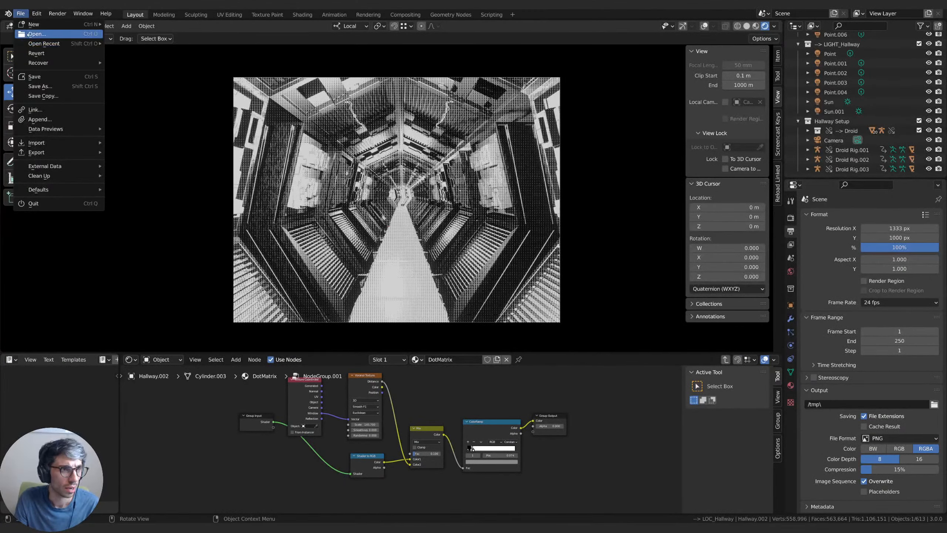
mouse_move(36, 13)
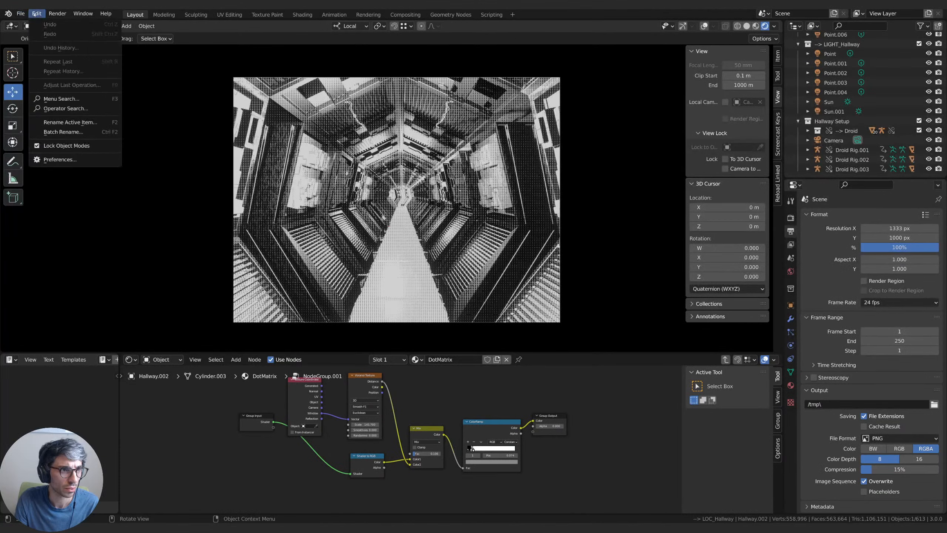
left_click(65, 160)
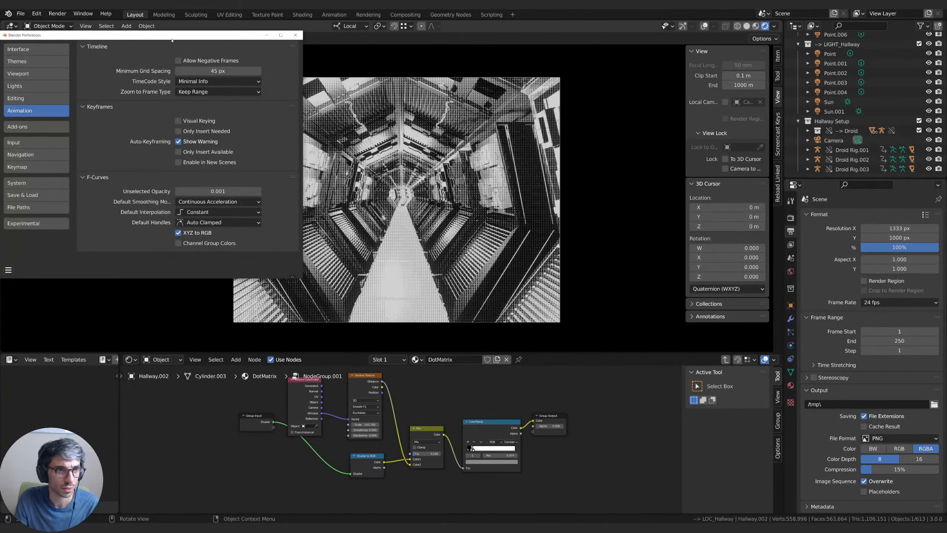
left_click_drag(172, 38, 946, 202)
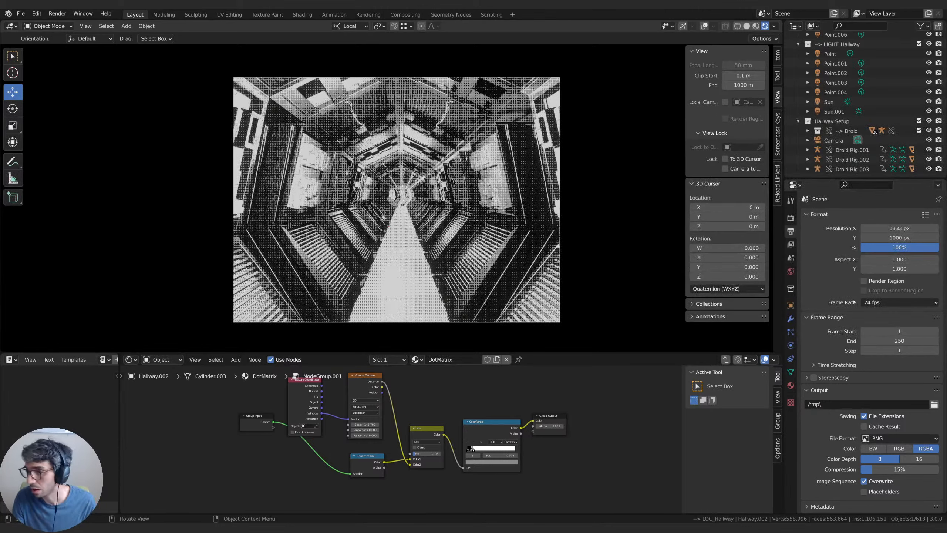
key("super+e")
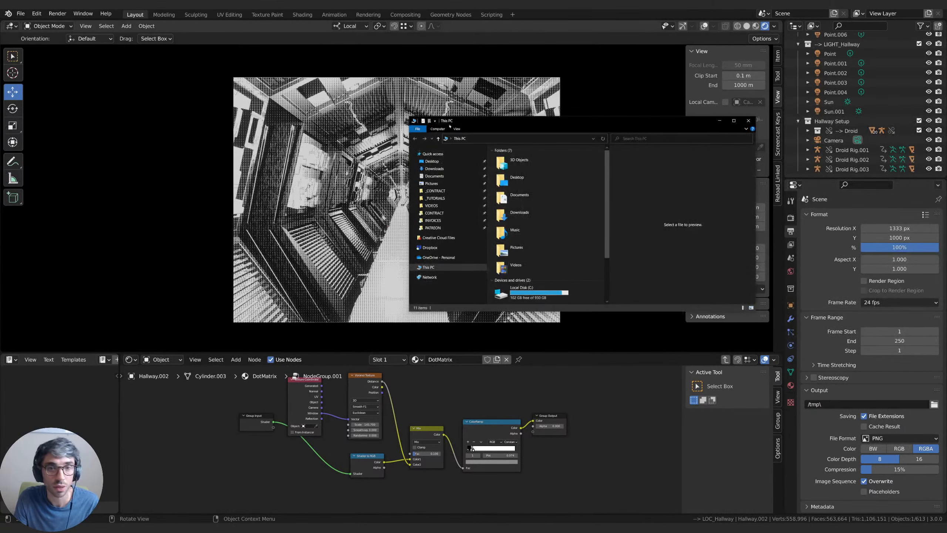
left_click_drag(493, 124, 946, 124)
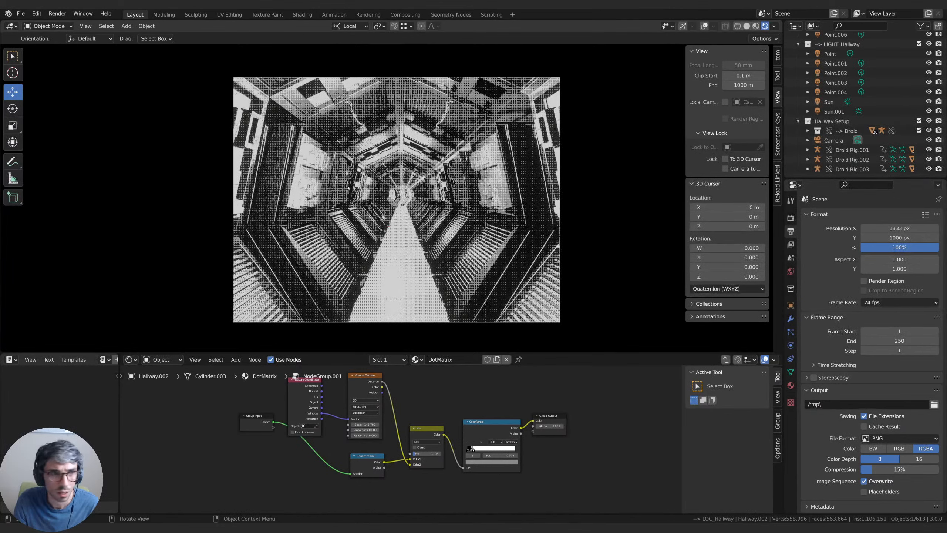
Open the recent SC01 hallway project file that contains Master_Scene.
left_click(20, 14)
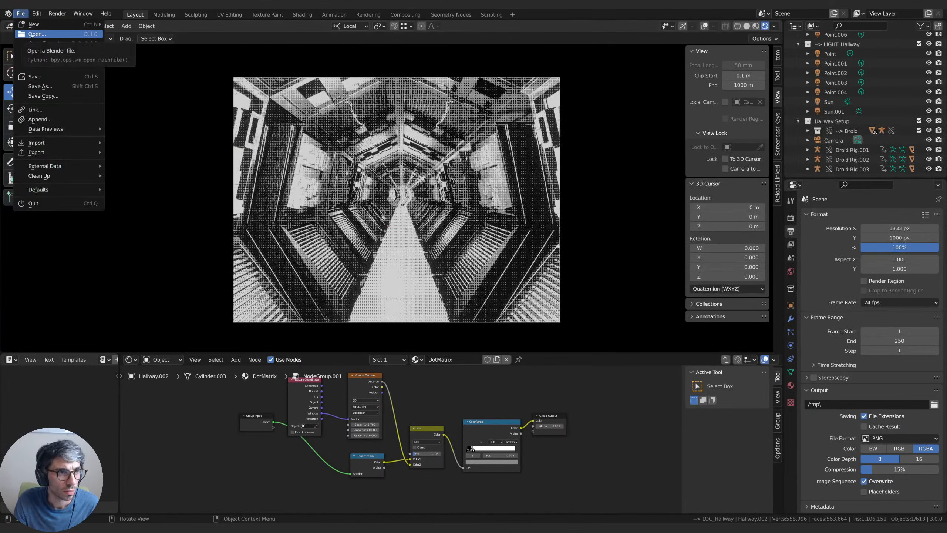
mouse_move(49, 44)
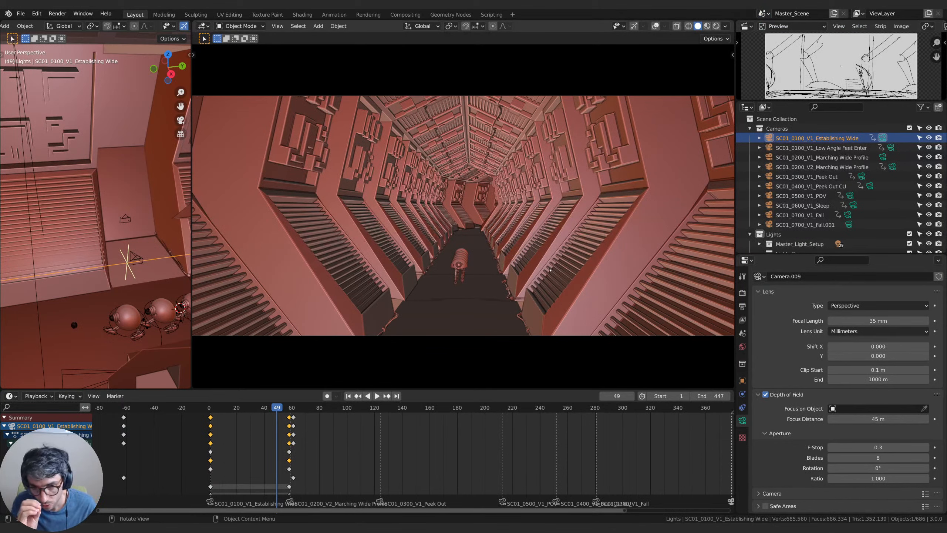
Create a linked copy of Master_Scene and show its camera view in rendered shading.
left_click(835, 14)
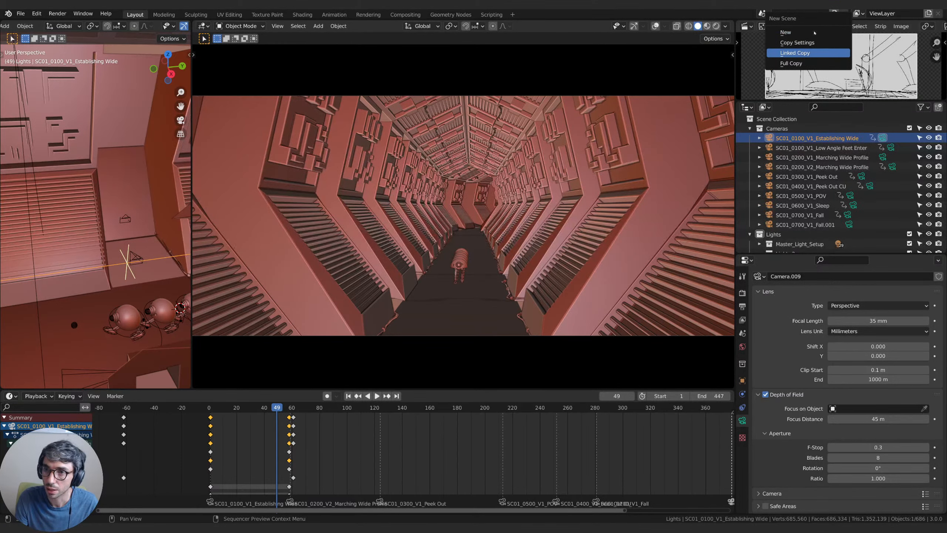
left_click(794, 53)
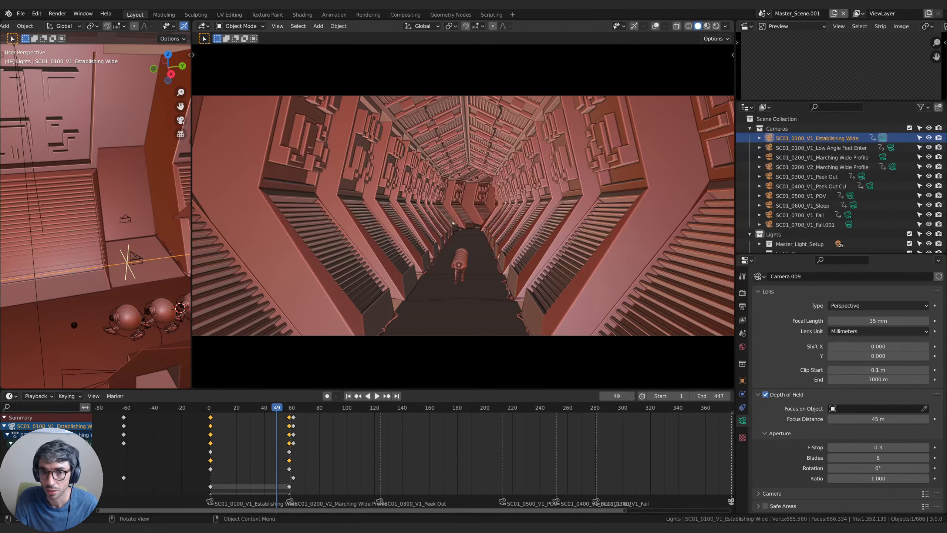
left_click(716, 27)
Add a point light with a power of 436.9 W and position it near the droid in the hallway.
key("shift+a")
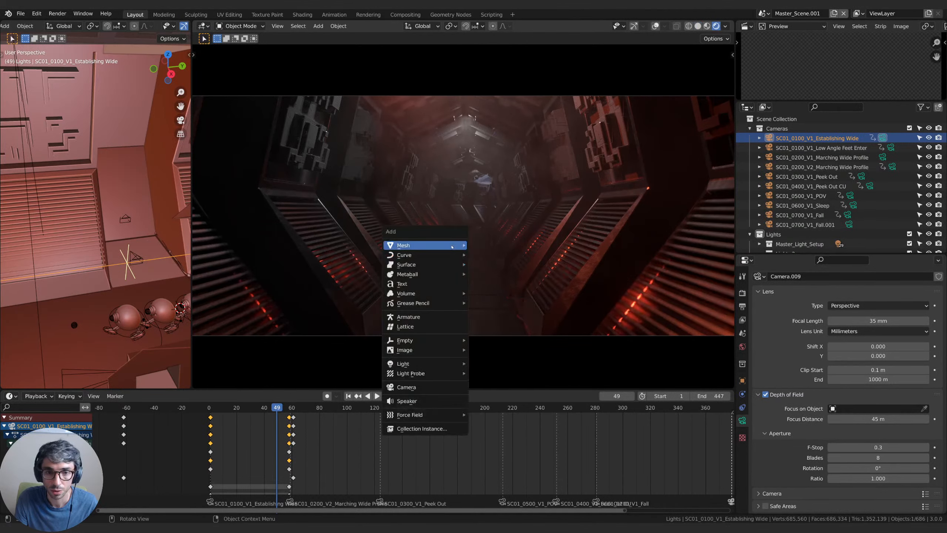
mouse_move(447, 364)
left_click(485, 364)
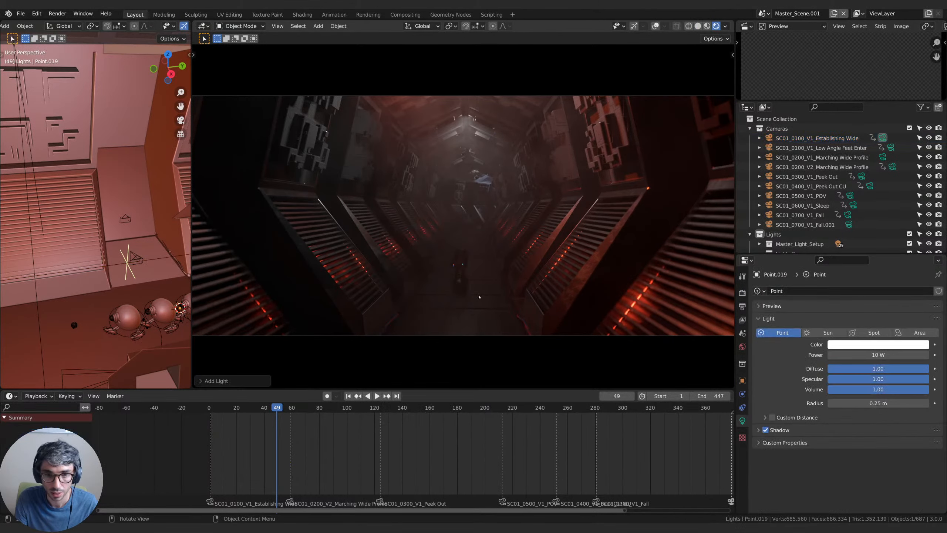
key("g")
left_click(482, 224)
left_click_drag(881, 355, 910, 355)
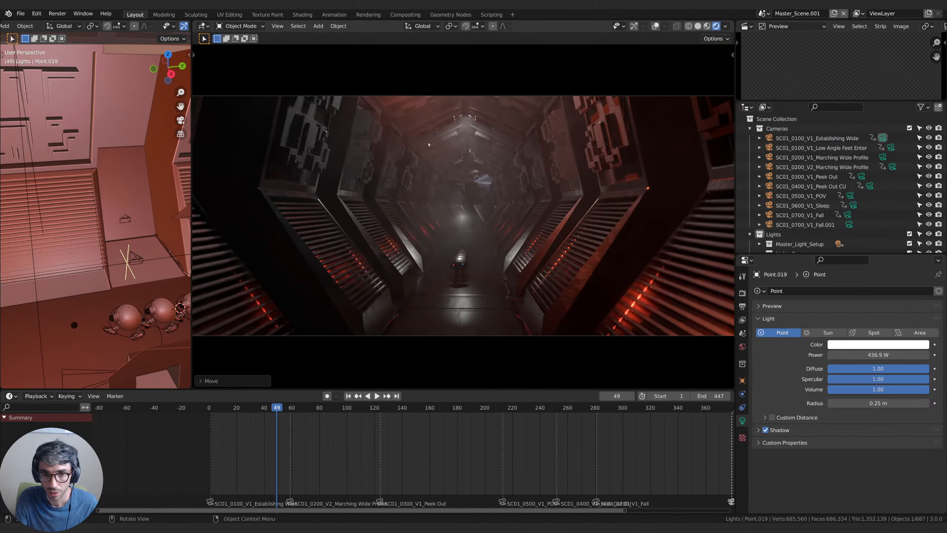
key("g")
left_click(489, 228)
Run Make Local on the new point light using the Selected Objects option.
key("F3")
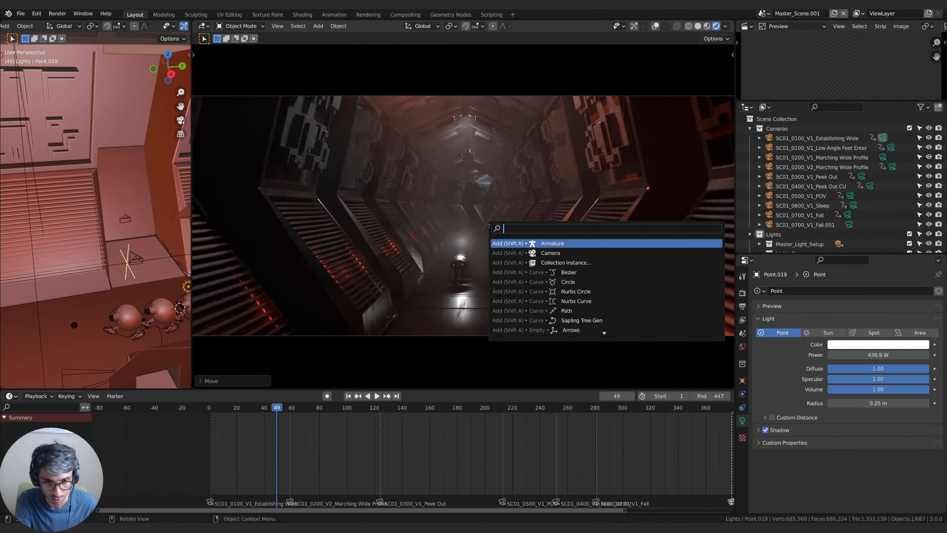
type("make ")
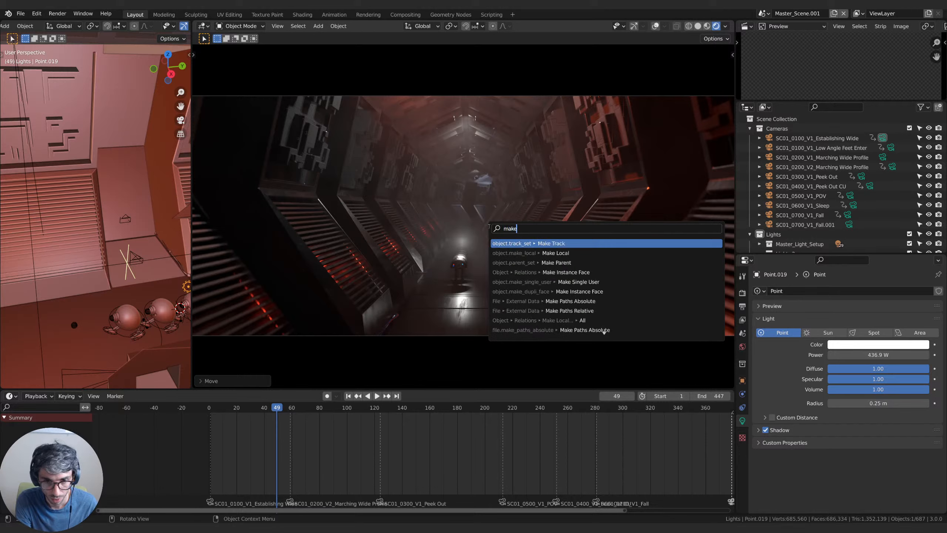
type("lo")
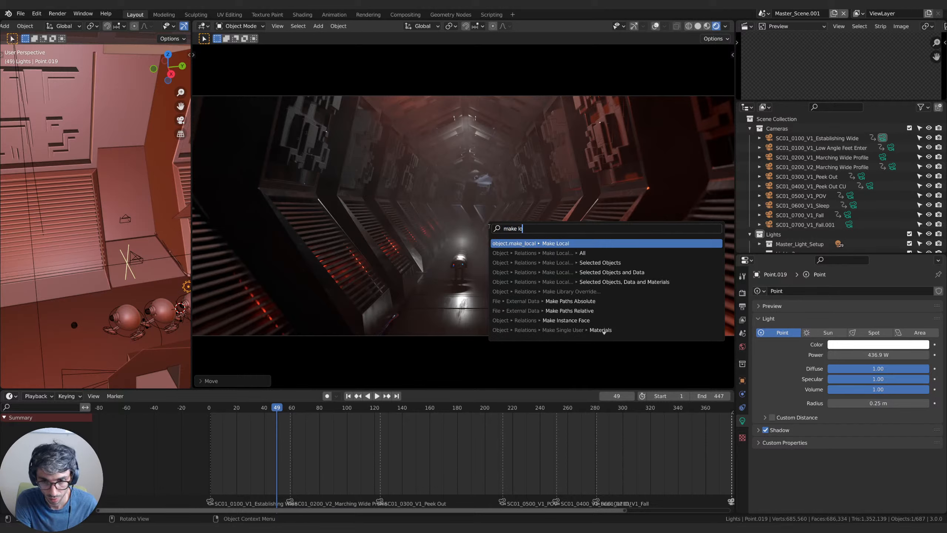
key("Down")
key("Down")
key("Down")
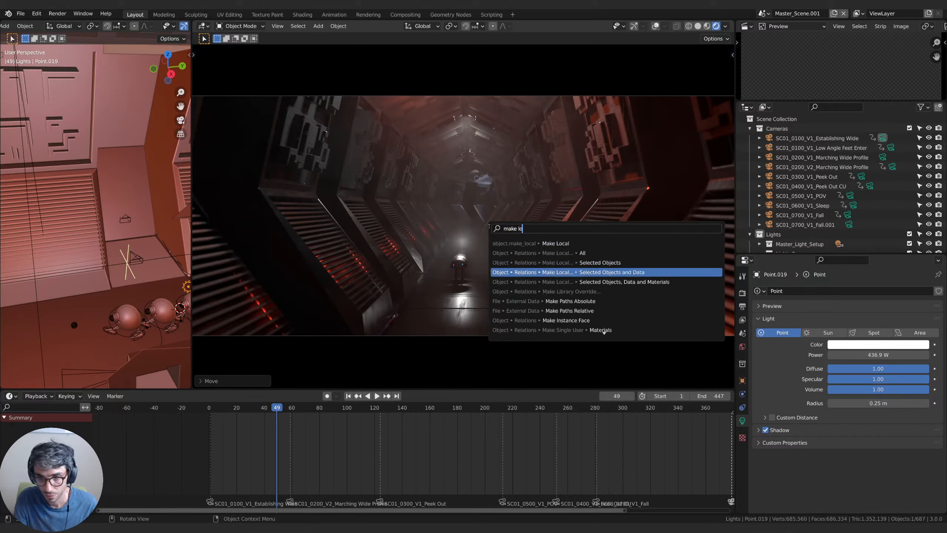
key("Up")
key("Up")
key("Up")
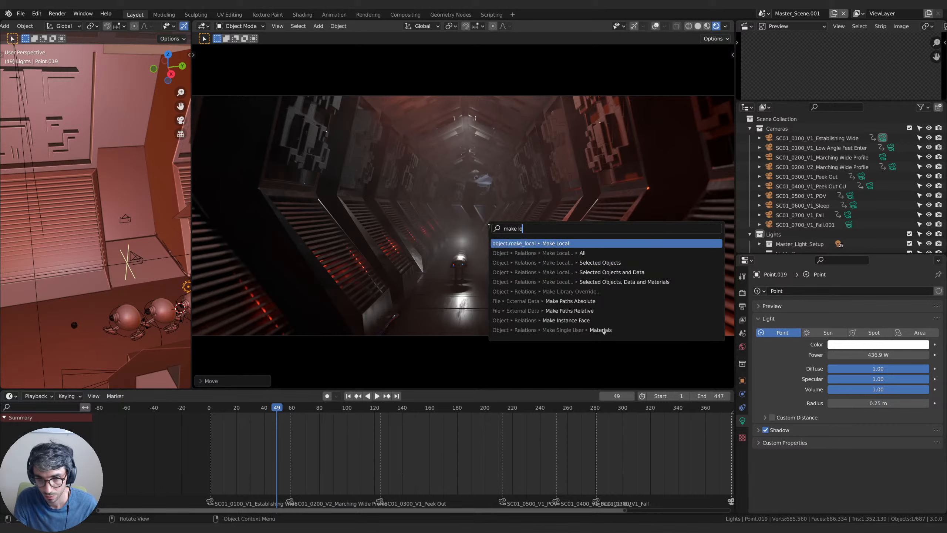
key("Down")
key("Down")
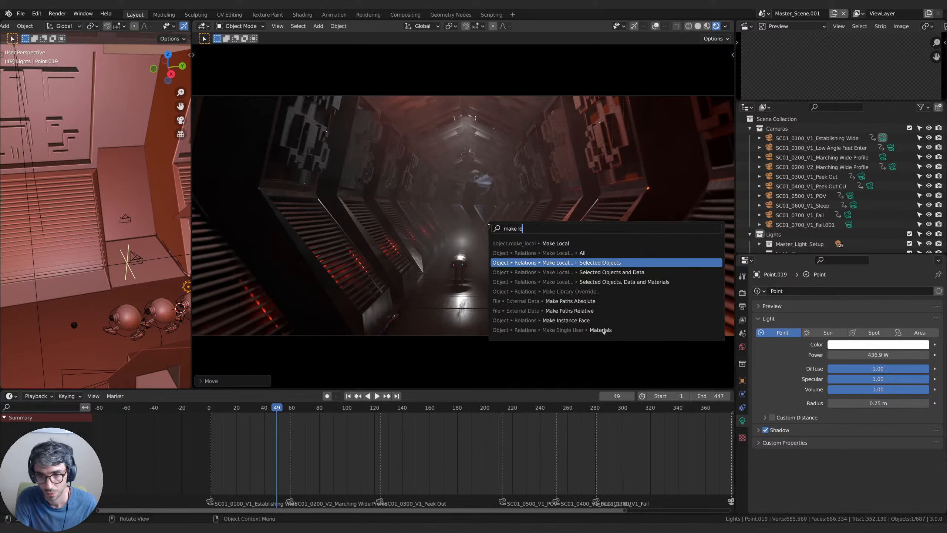
key("Return")
Change the Make Local type to Selected Objects and Data.
left_click(220, 380)
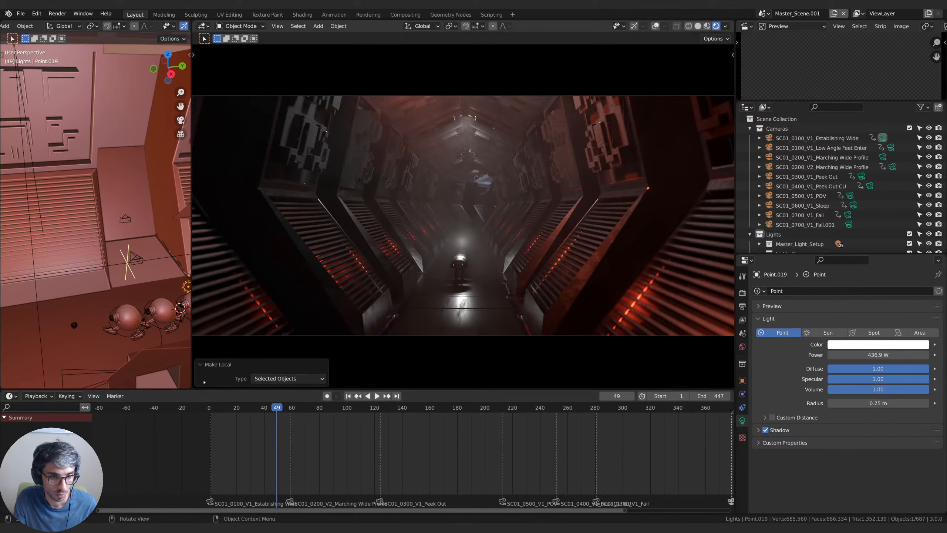
left_click(287, 379)
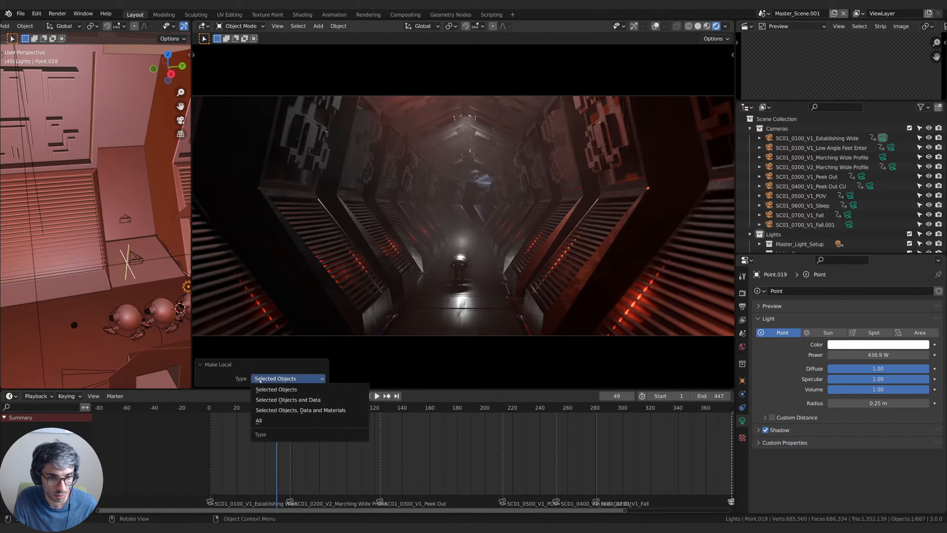
left_click(283, 400)
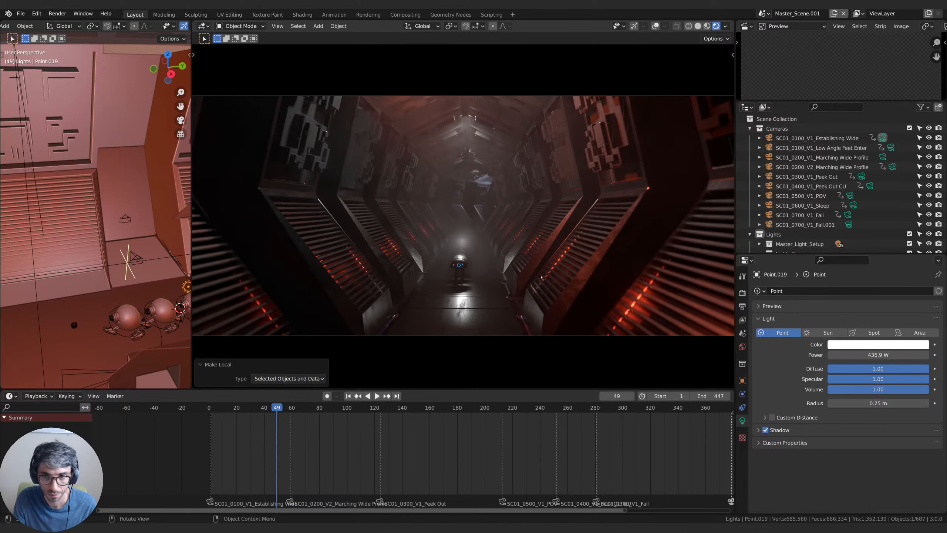
Return to the original Master_Scene and set its camera viewport to rendered shading.
scroll(811, 234, "down", 4)
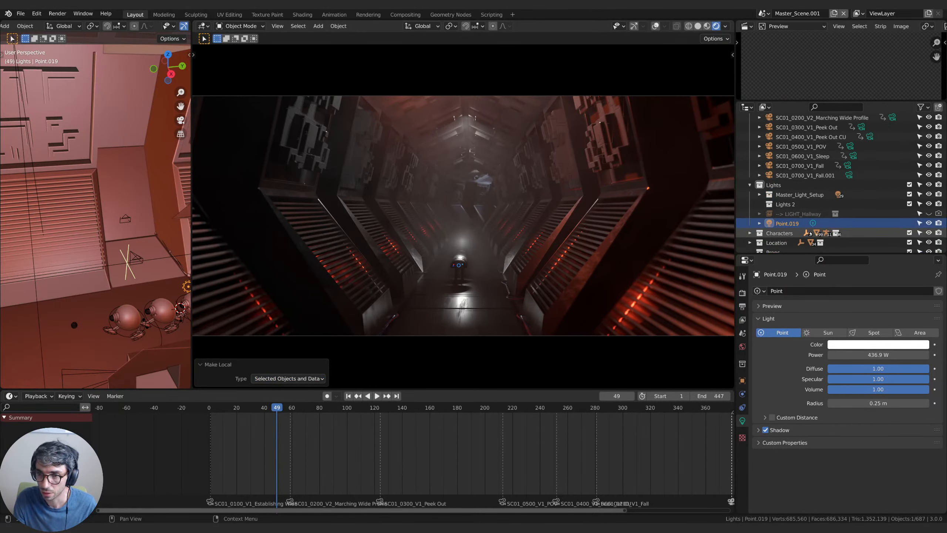
left_click(763, 14)
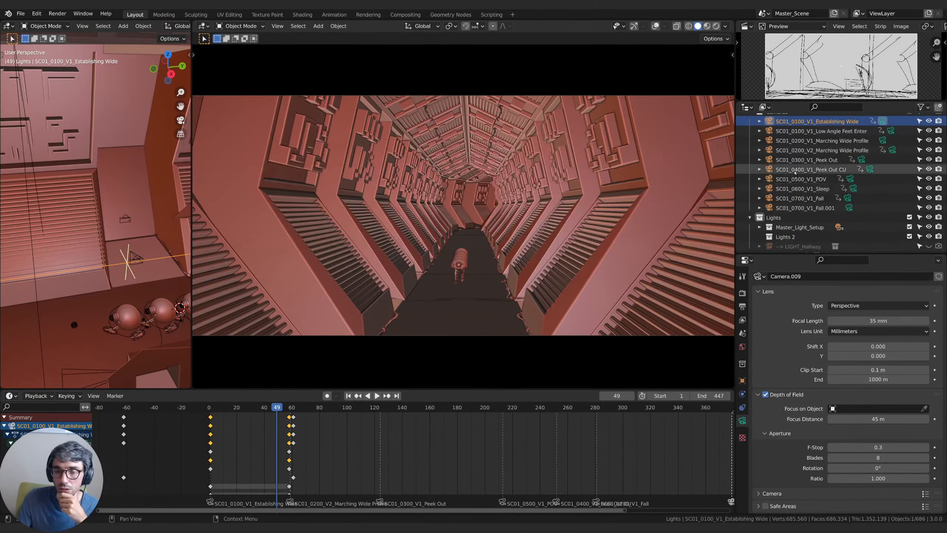
left_click(715, 25)
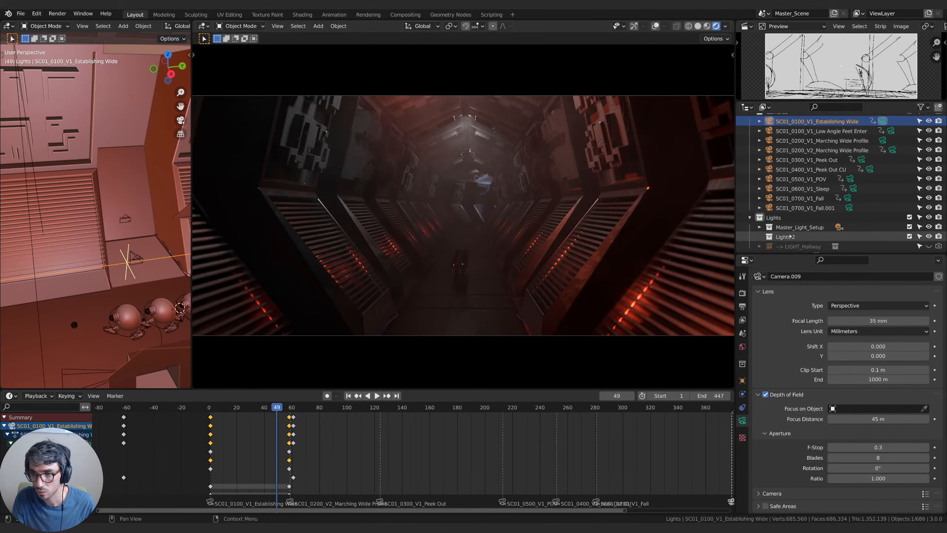
Duplicate Master_Scene as a linked copy.
left_click(834, 13)
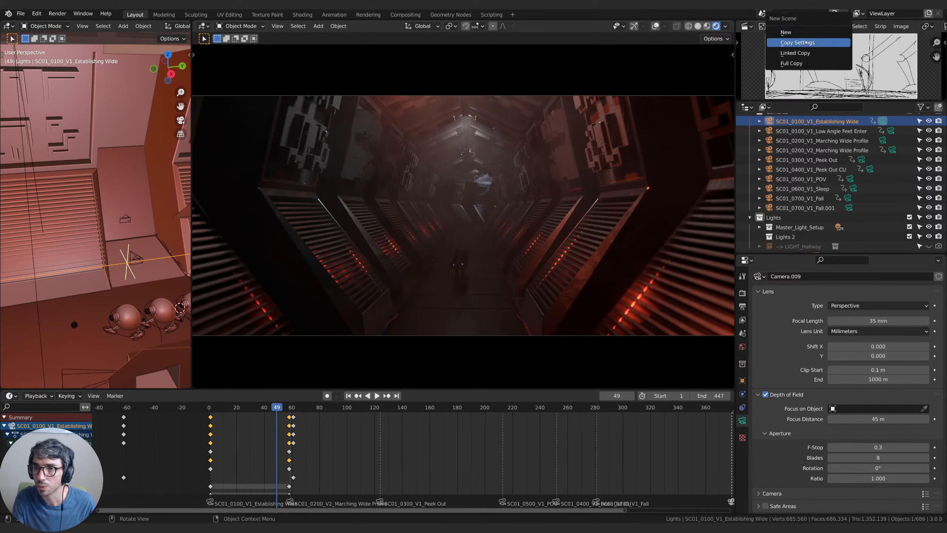
left_click(805, 52)
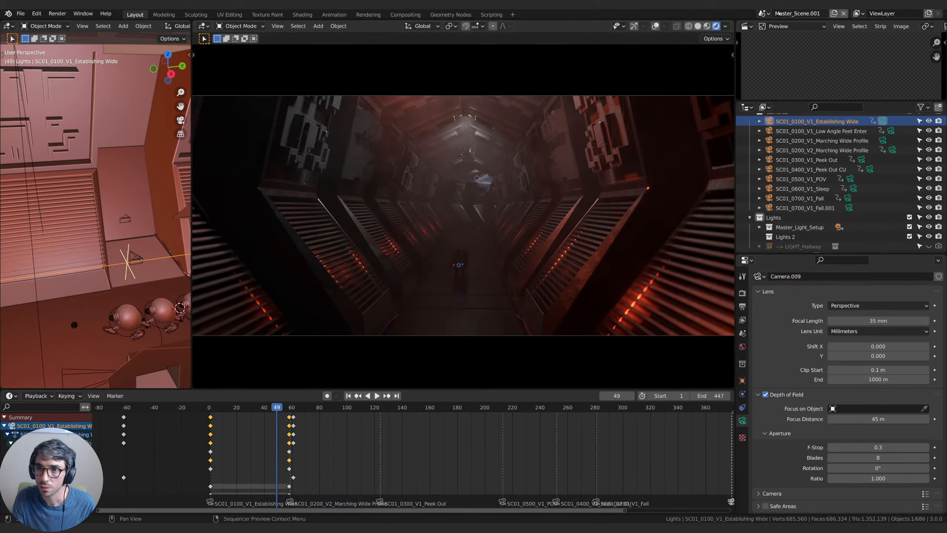
Add a UV sphere, raise it about 3 m and enlarge it so it fills the middle of the hallway.
key("shift+a")
mouse_move(440, 224)
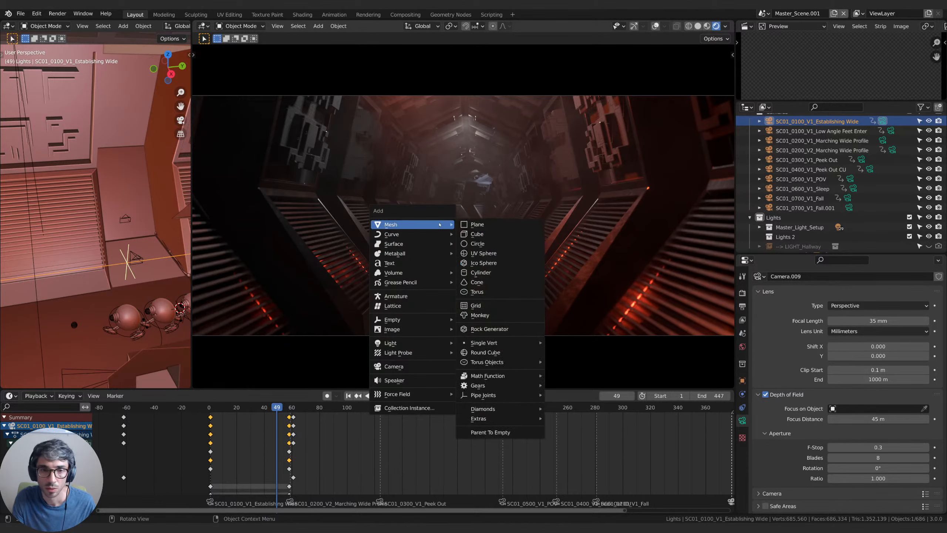
left_click(472, 254)
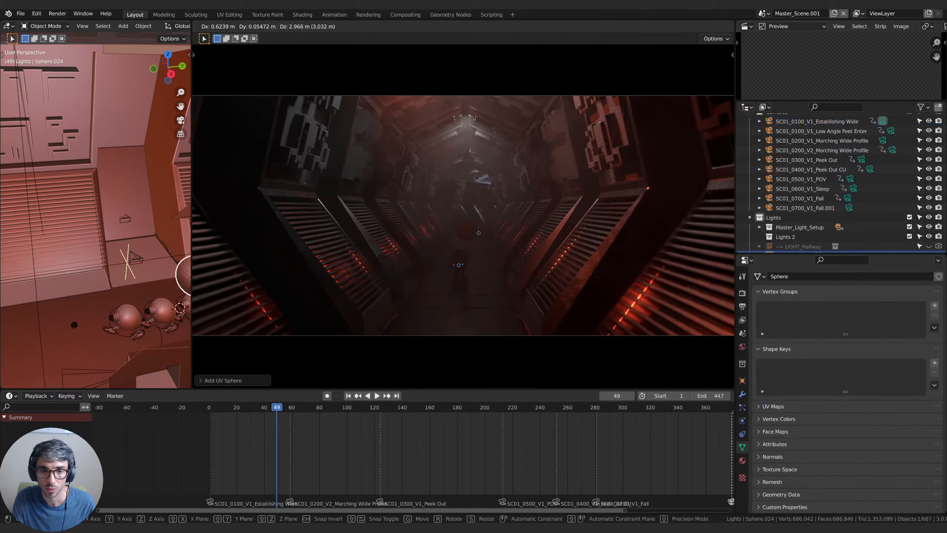
key("s")
left_click(833, 73)
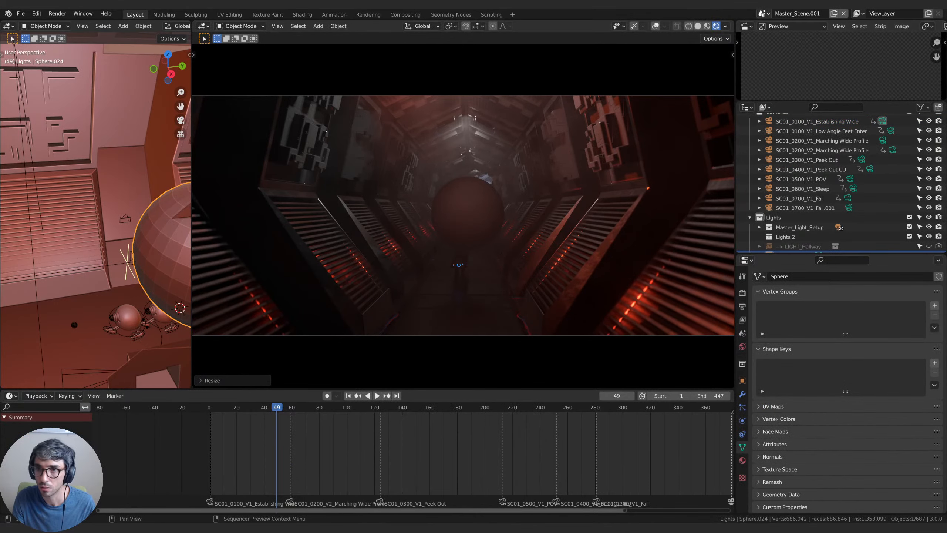
Check Master_Scene for the new sphere and return to Master_Scene.001.
left_click(762, 13)
left_click(781, 26)
left_click(768, 15)
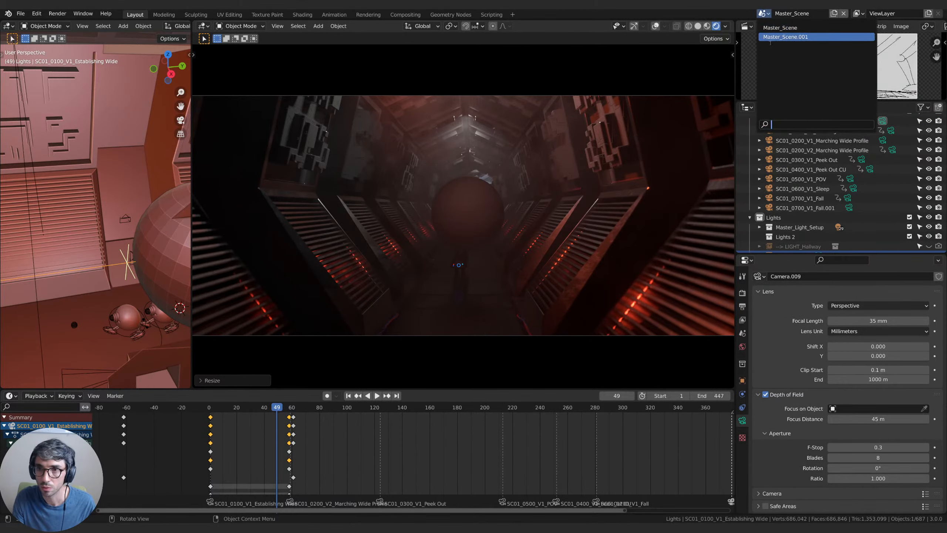
left_click(787, 35)
Run Make Local on the sphere with the Selected Objects and Data option and review the operator settings.
left_click(476, 208)
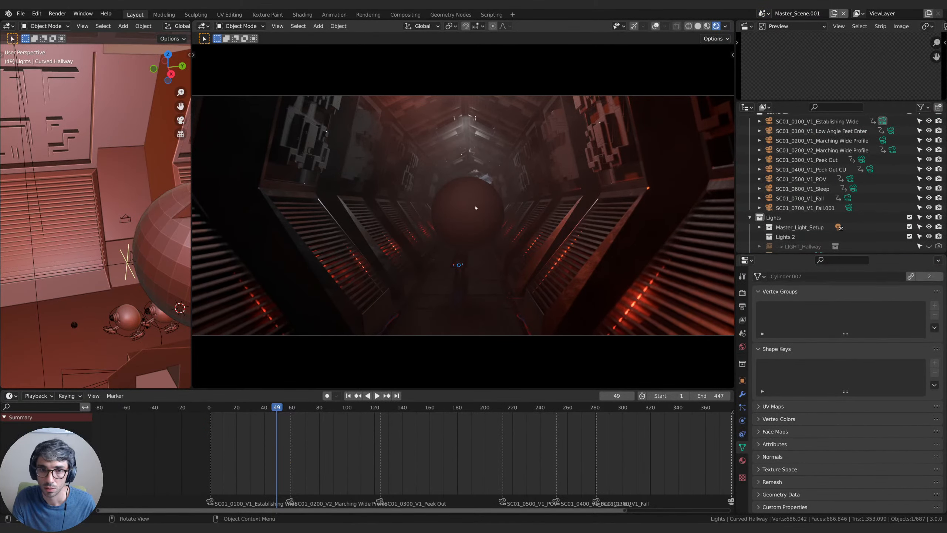
left_click(484, 210)
key("F3")
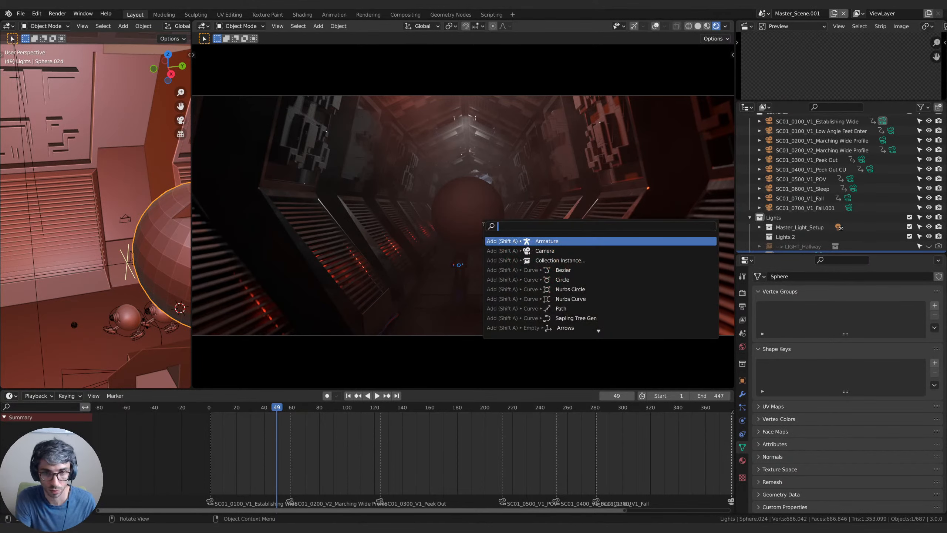
type("make loca")
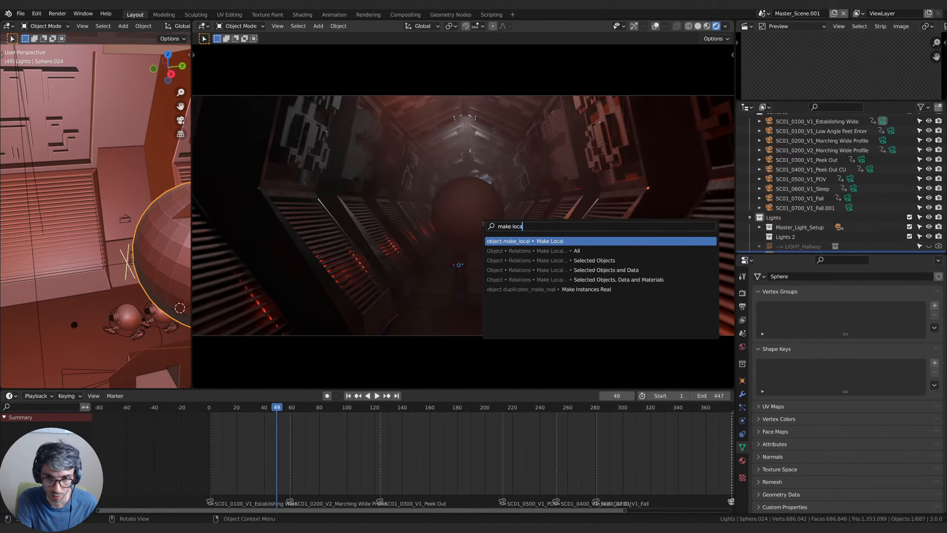
key("Down")
key("Down")
key("Down")
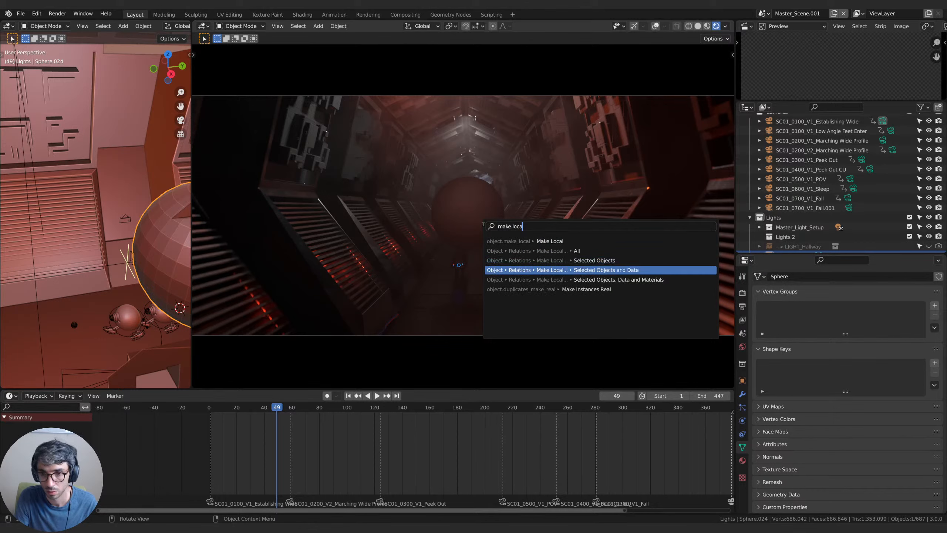
key("Return")
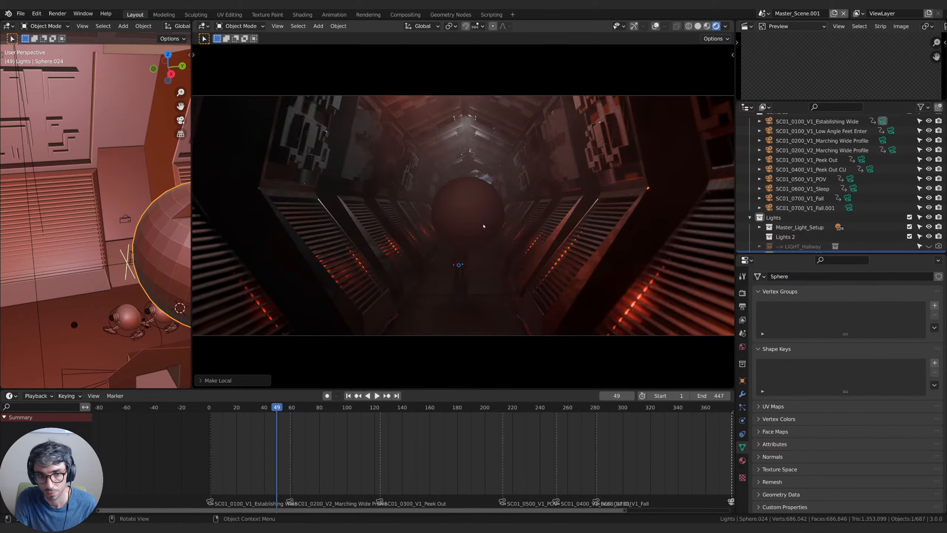
left_click(202, 381)
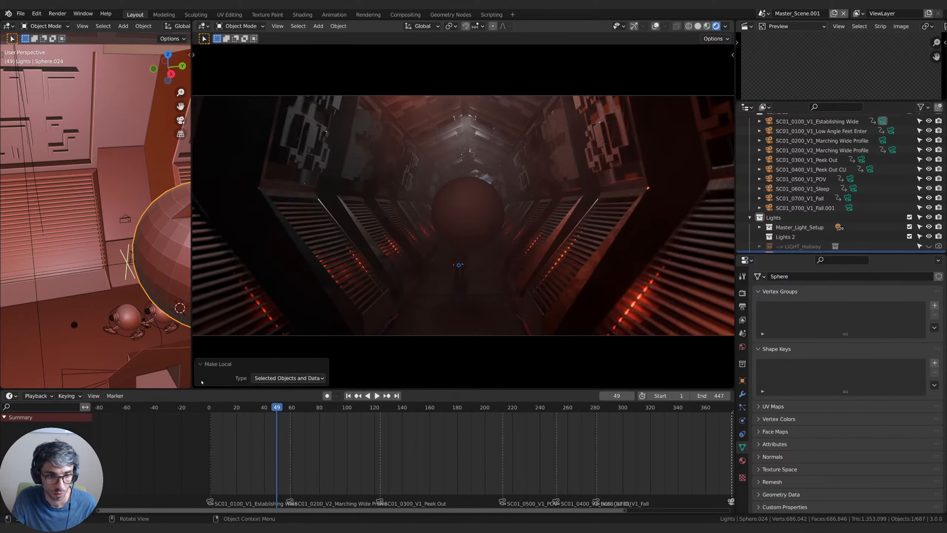
left_click(201, 364)
In solid shading, move the sphere up towards the hallway's right wall in Master_Scene and compare its position in Master_Scene.001.
left_click(697, 26)
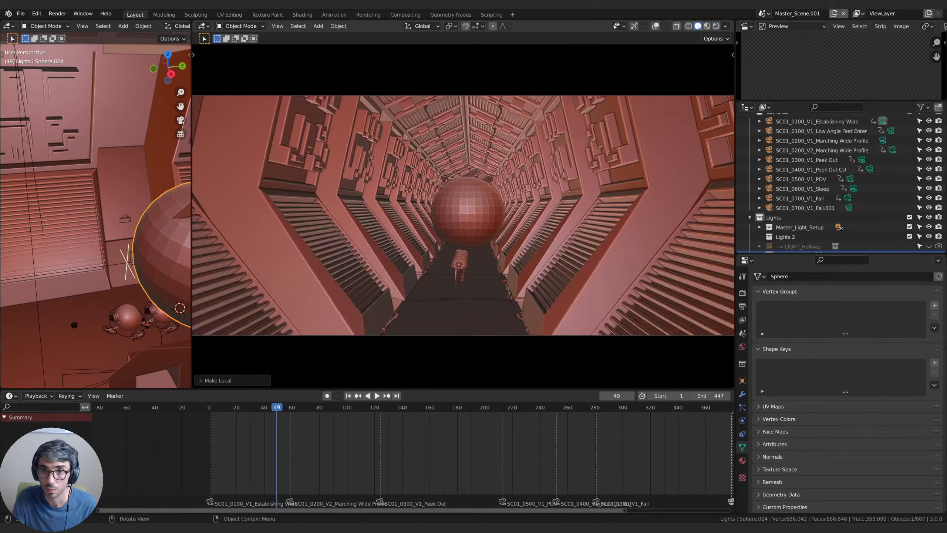
left_click(763, 14)
left_click(777, 29)
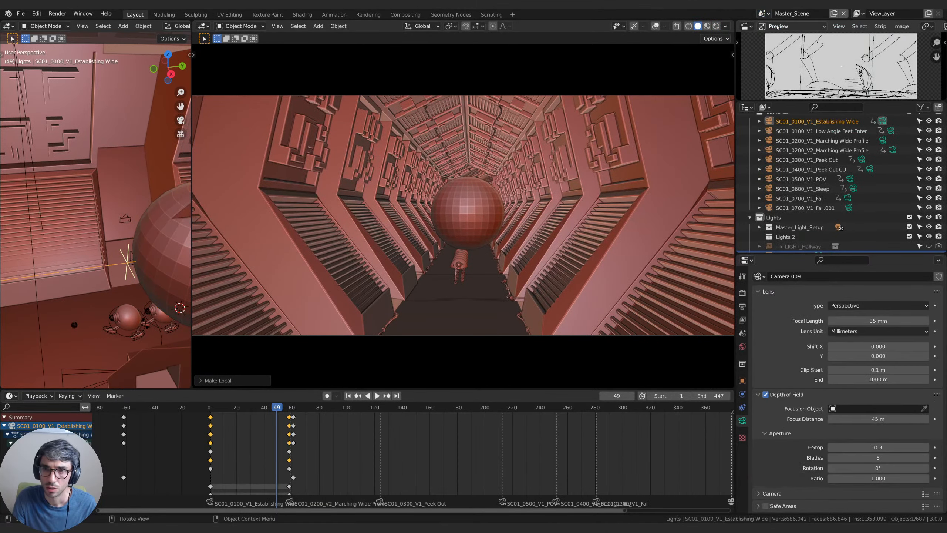
left_click(471, 218)
key("g")
left_click(516, 172)
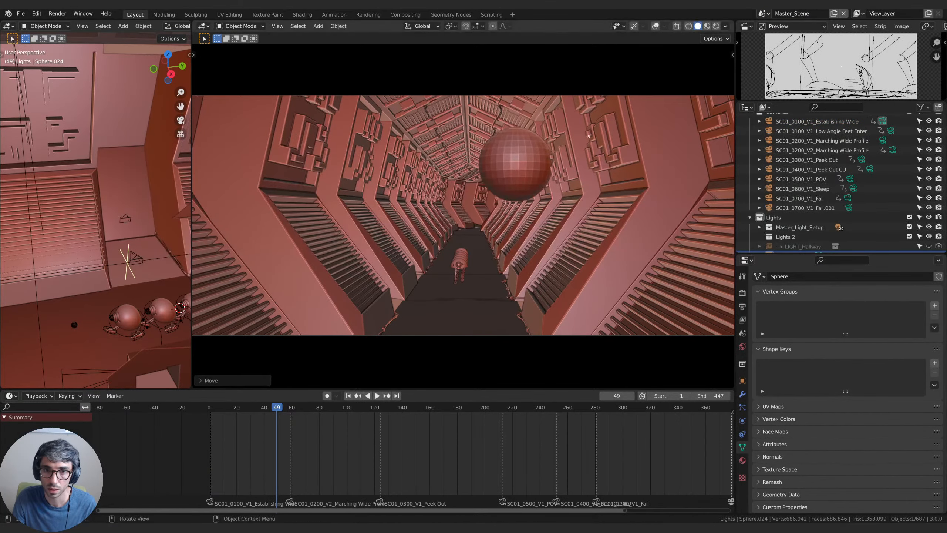
left_click(762, 13)
left_click(776, 38)
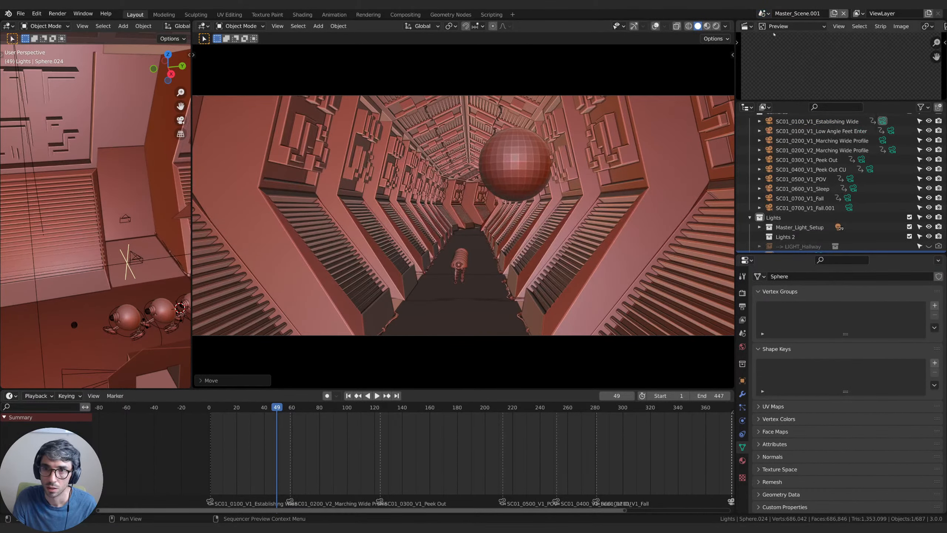
Select the sphere in Master_Scene.001 and look through the available operators matching "local".
left_click(524, 172)
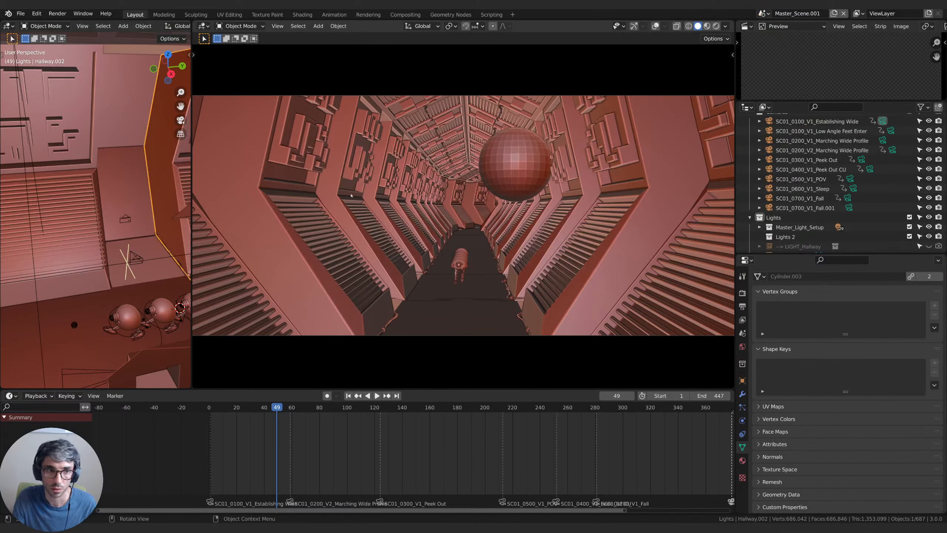
middle_click_drag(75, 209, 187, 193)
left_click(108, 201)
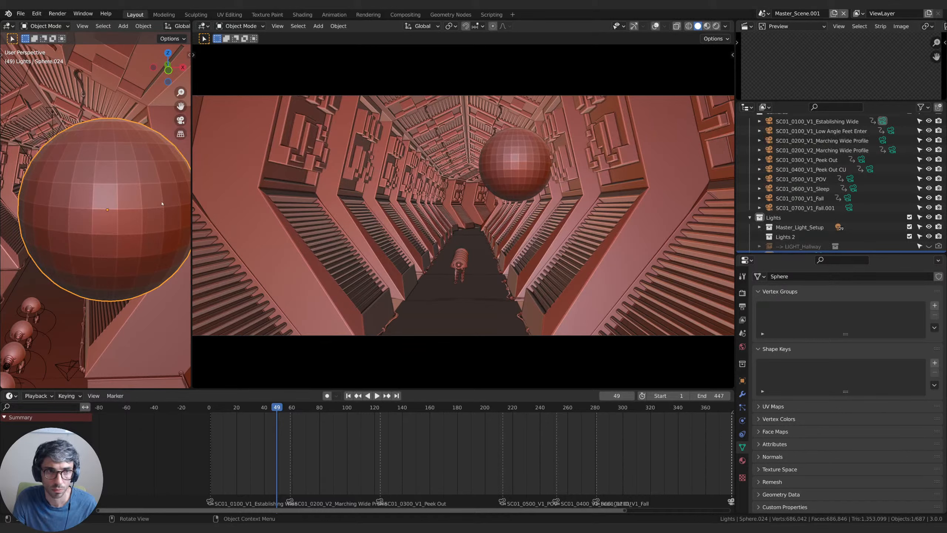
key("F3")
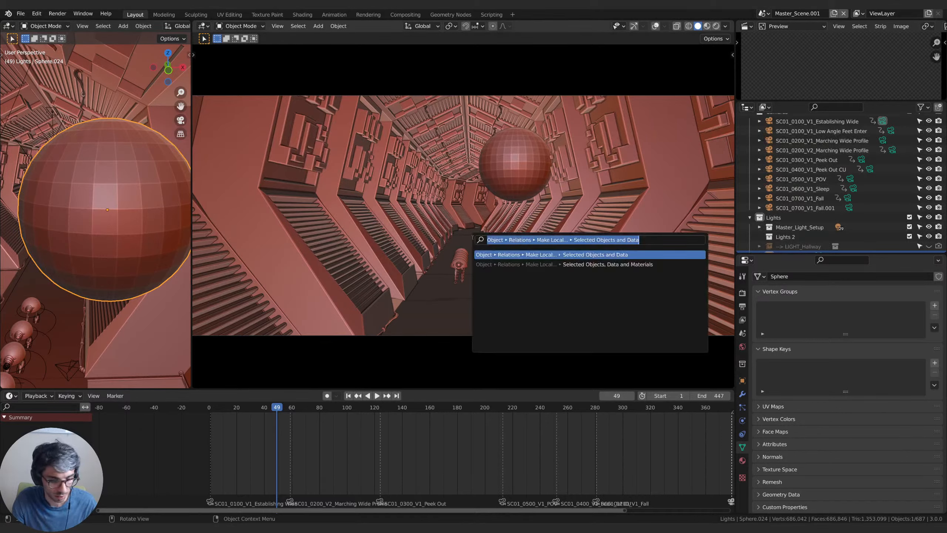
type("local")
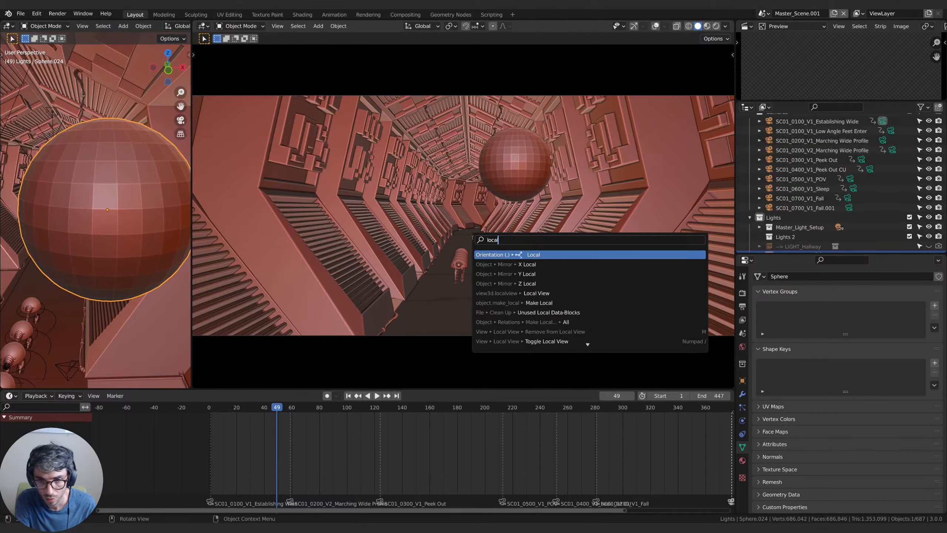
key("Down")
key("Down")
key("Down")
key("Down")
key("Down")
key("Down")
key("Down")
key("Down")
key("Down")
key("Down")
key("Down")
key("Down")
key("Down")
key("Down")
key("Down")
key("Down")
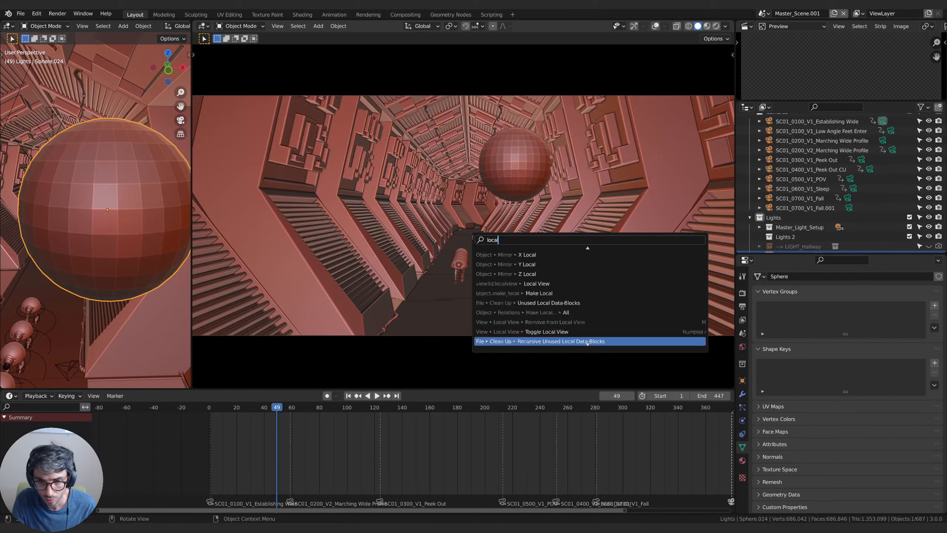
key("Escape")
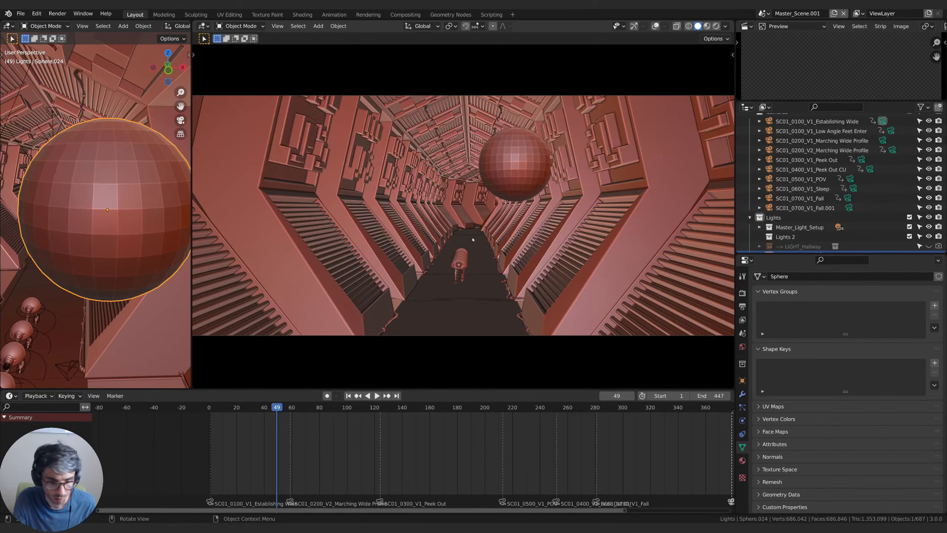
Look through the available operators matching "unlink" for one that separates the sphere.
key("F3")
type("unlink")
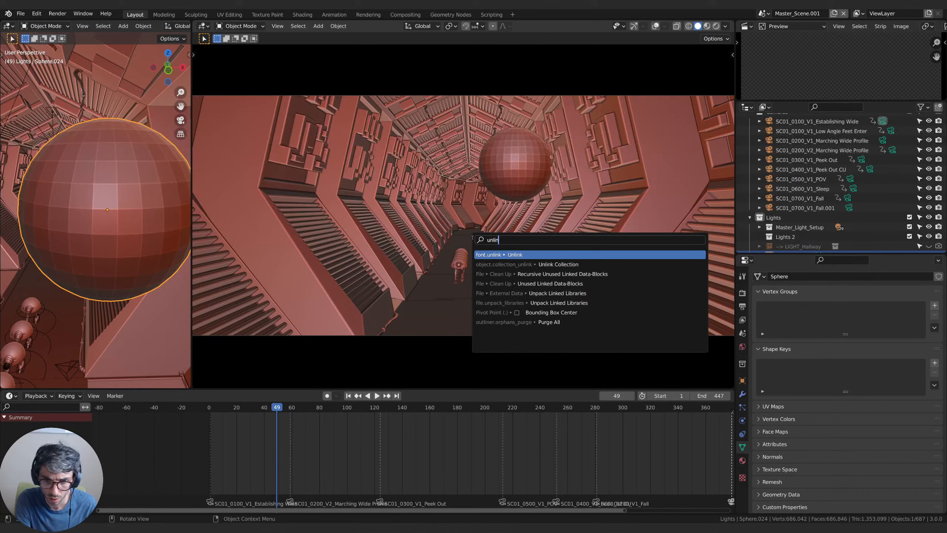
key("Down")
key("Down")
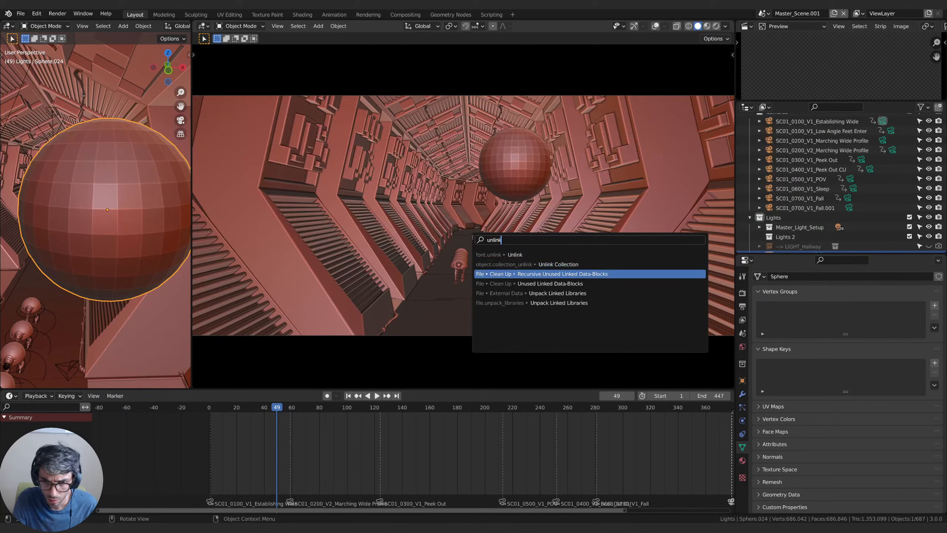
key("Down")
key("Down")
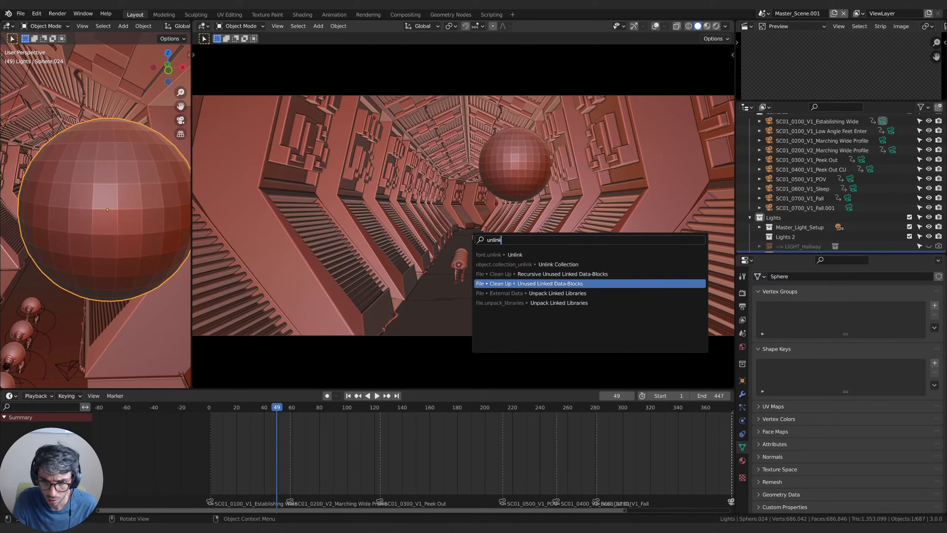
key("Up")
key("Up")
key("Escape")
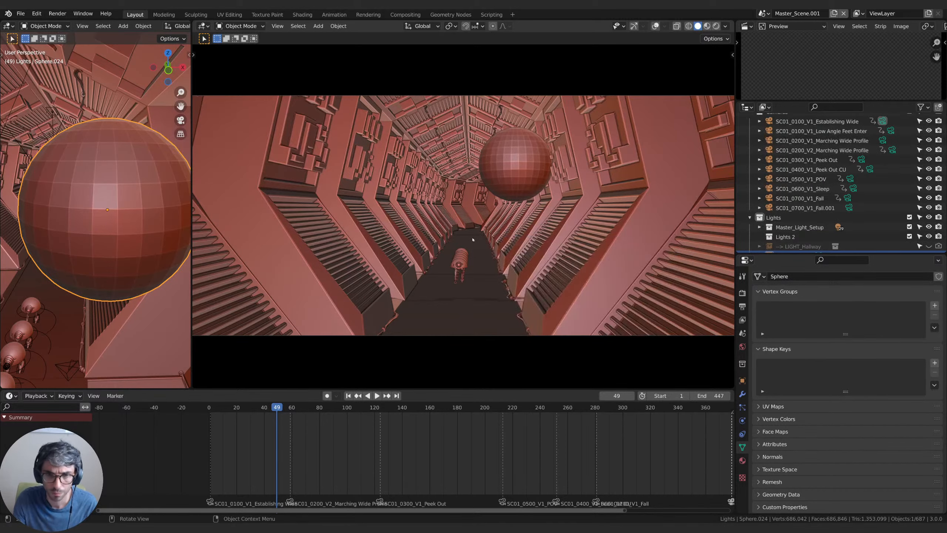
Delete the sphere from Master_Scene.001 and compare both scenes.
key("x")
left_click(164, 204)
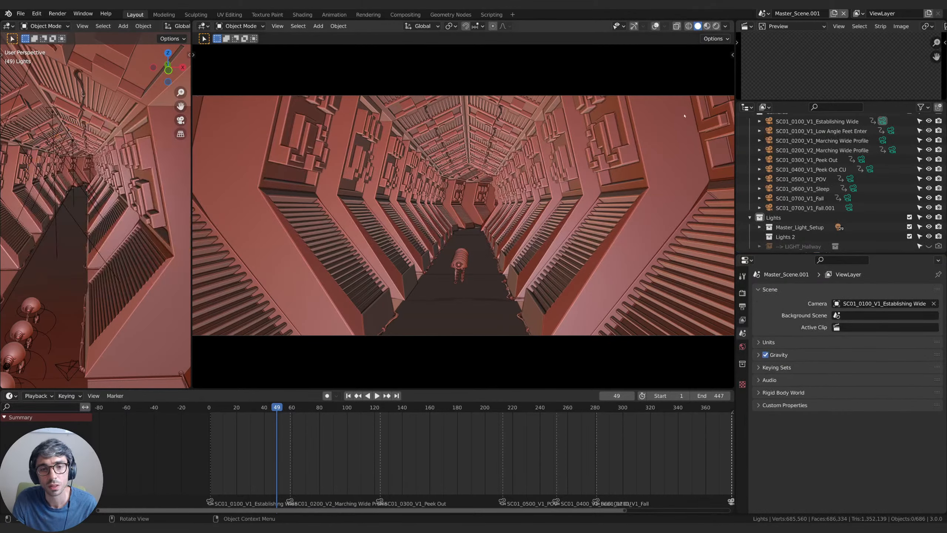
left_click(763, 14)
left_click(768, 28)
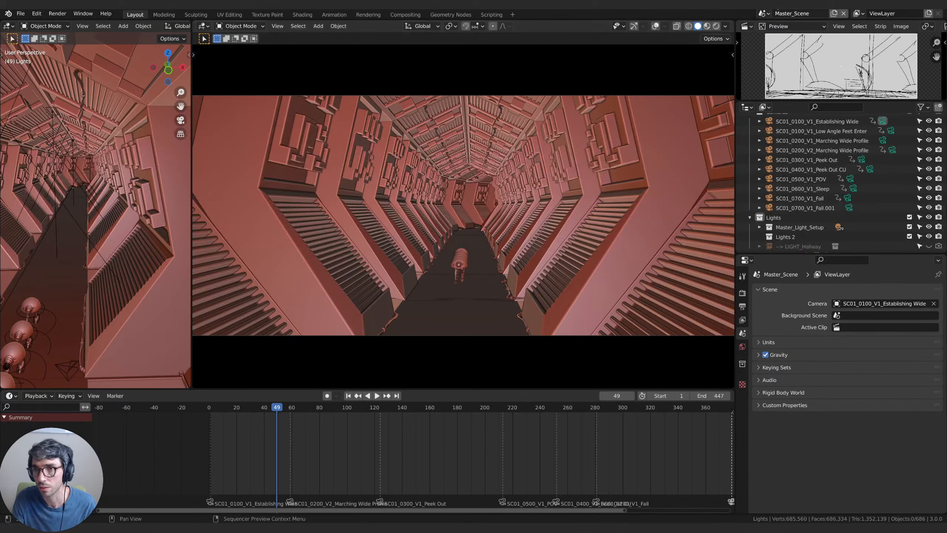
left_click(763, 13)
left_click(775, 36)
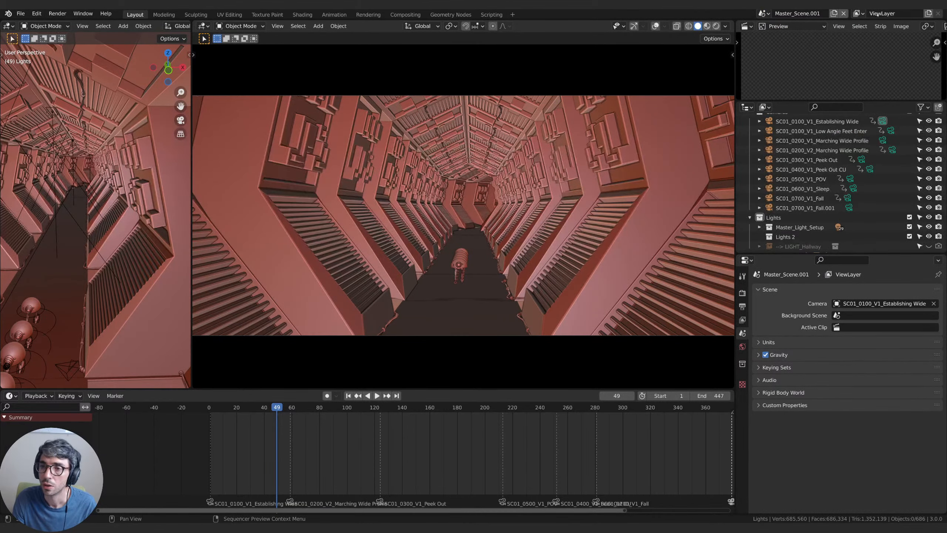
Delete the linked scene Master_Scene.001 and duplicate Master_Scene as a full copy.
left_click(844, 13)
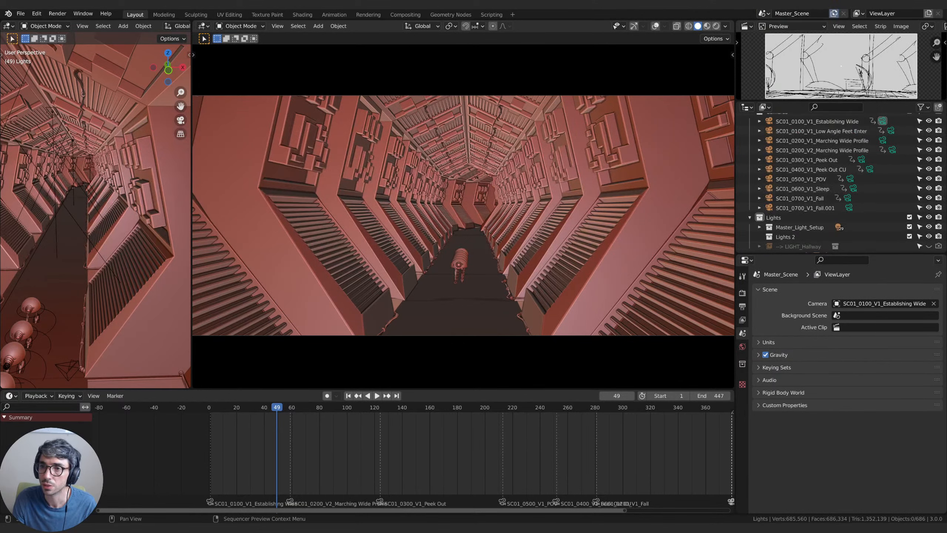
left_click(834, 13)
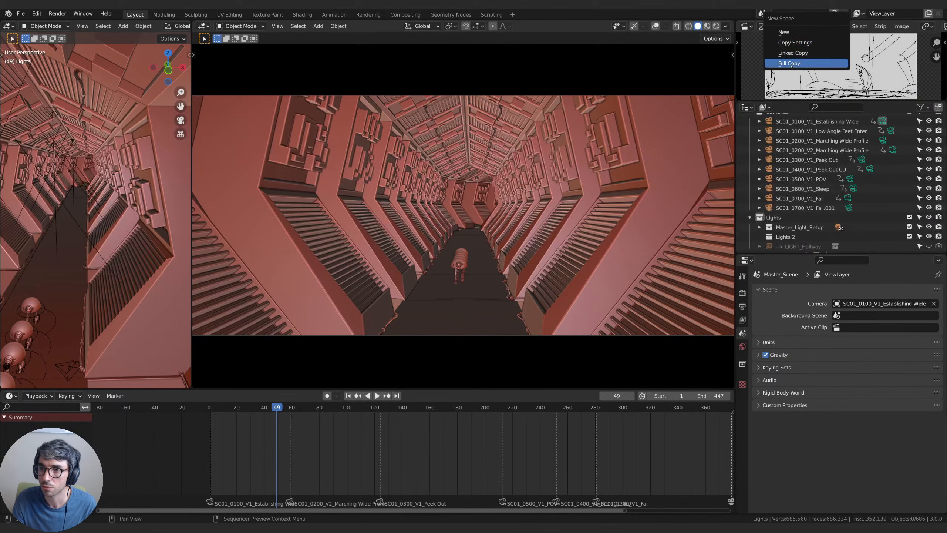
left_click(791, 64)
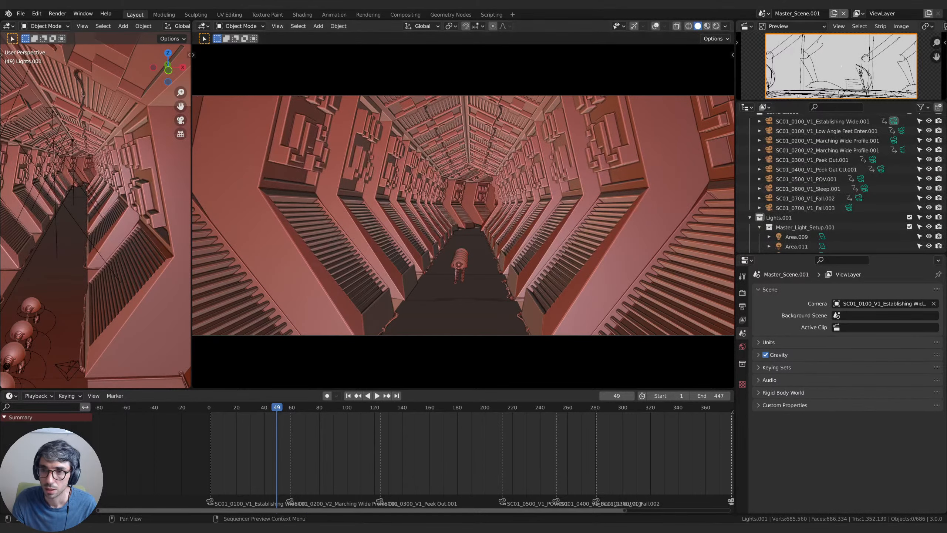
Set the camera viewport to rendered shading and add an area light to the full scene copy.
left_click(716, 26)
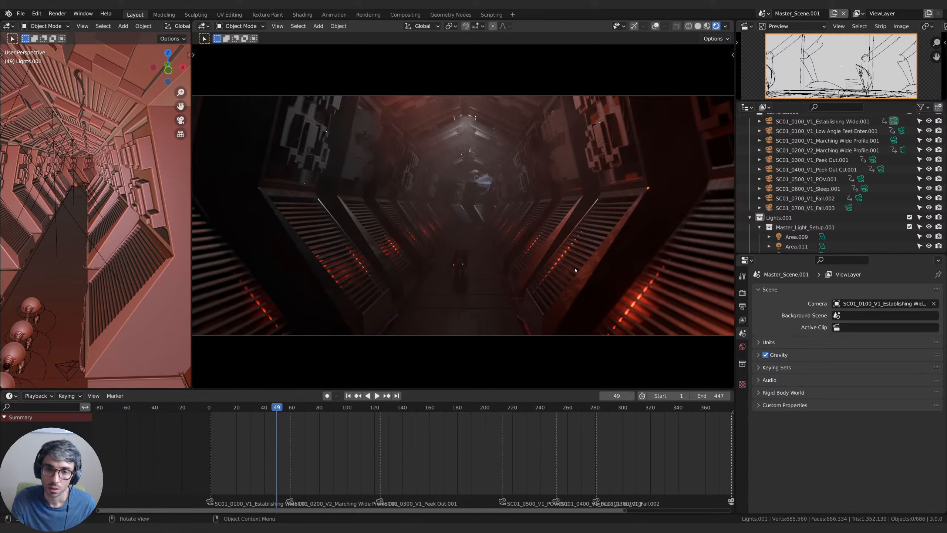
key("shift+a")
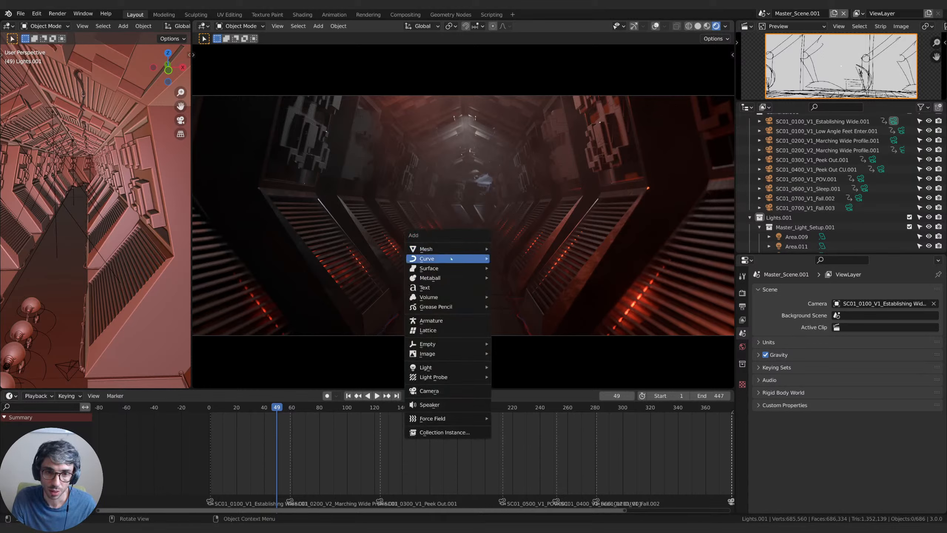
mouse_move(427, 368)
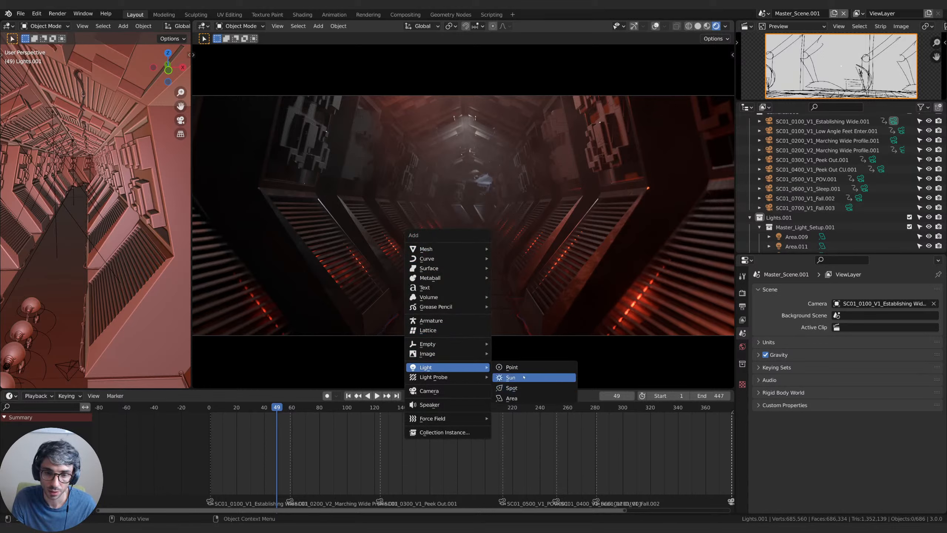
left_click(514, 398)
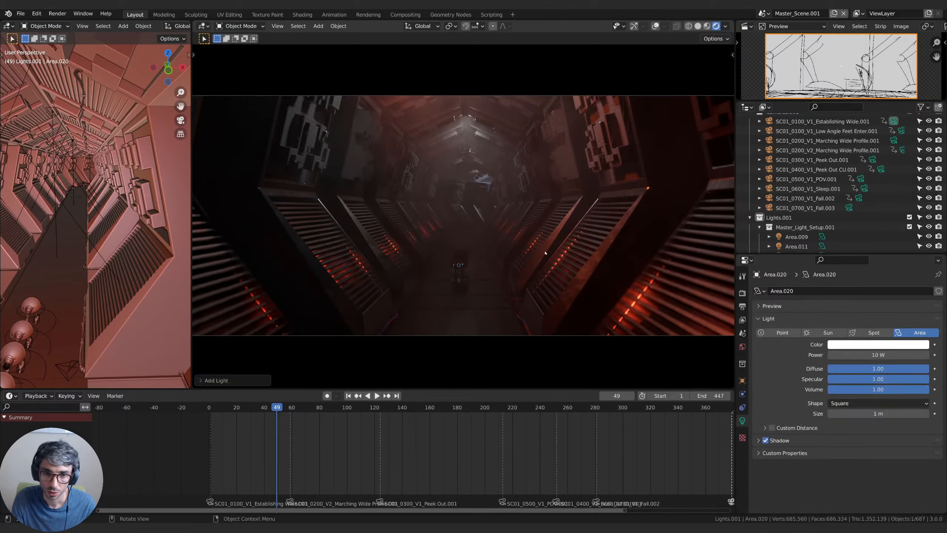
Rotate the new area light, move it along the global Y axis down the hallway, and raise its power to 330.9 W.
key("r")
left_click(552, 214)
key("r")
key("z")
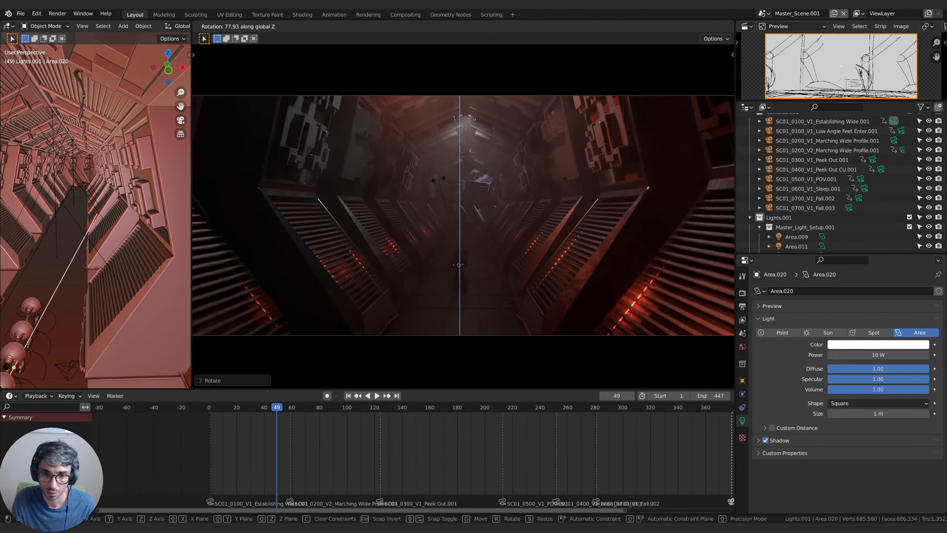
key("g")
key("y")
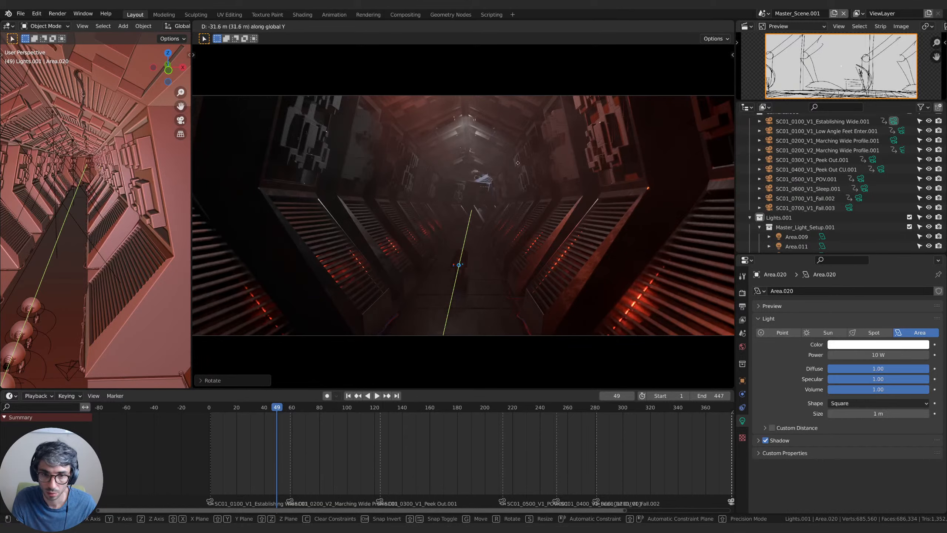
left_click(501, 295)
left_click_drag(865, 355, 902, 355)
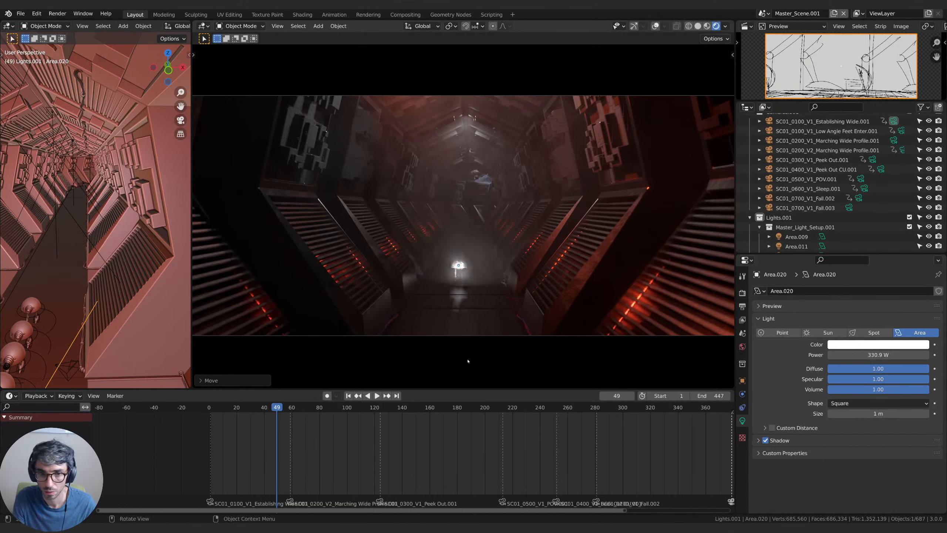
Shift the area light further along global Y, then set its volume to 0 and its power to 749.6 W.
key("g")
key("y")
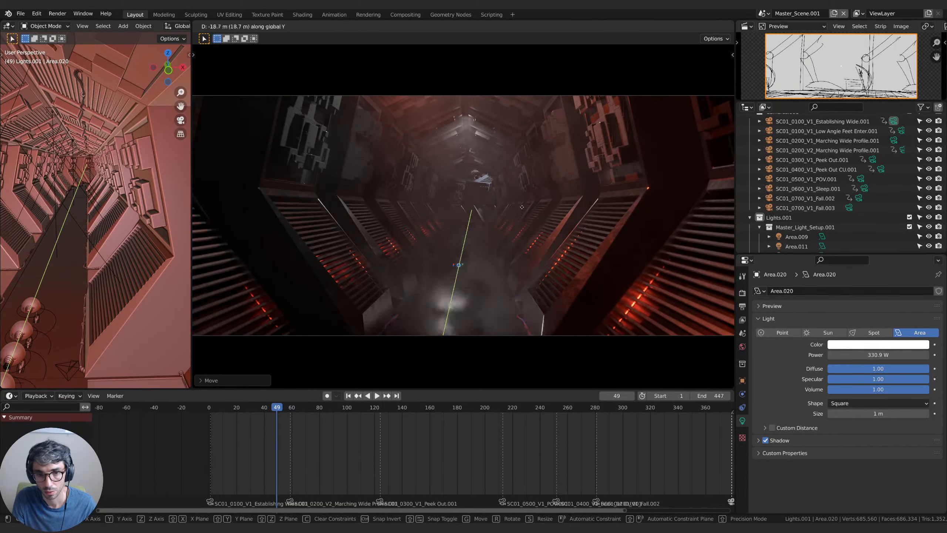
left_click(520, 201)
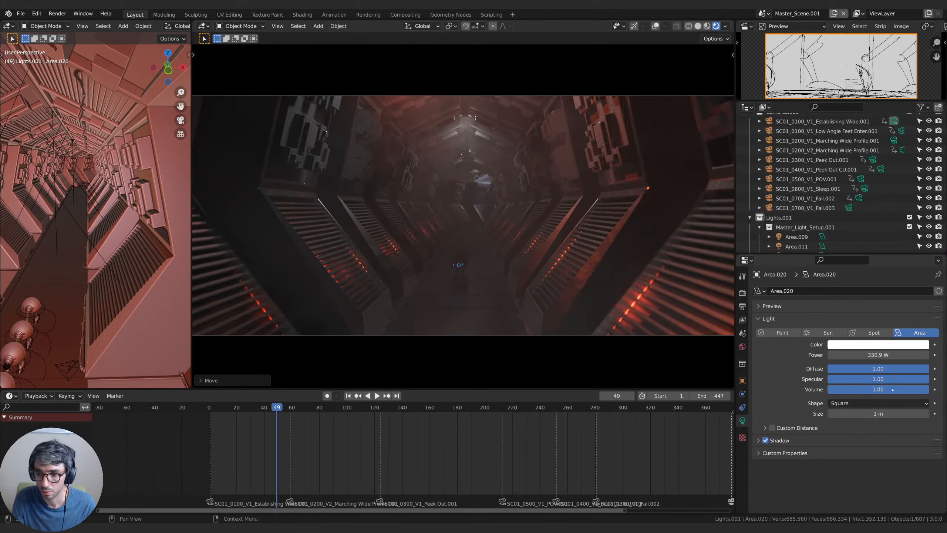
left_click_drag(895, 390, 792, 390)
left_click_drag(884, 355, 906, 355)
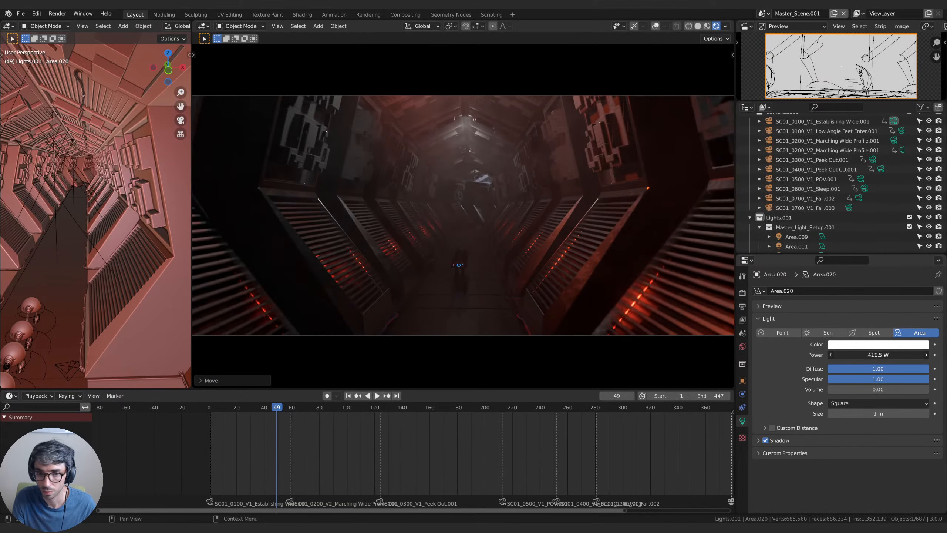
Fine-tune the area light's position and rotation so it lights the hallway walls around the marching figures.
key("g")
key("y")
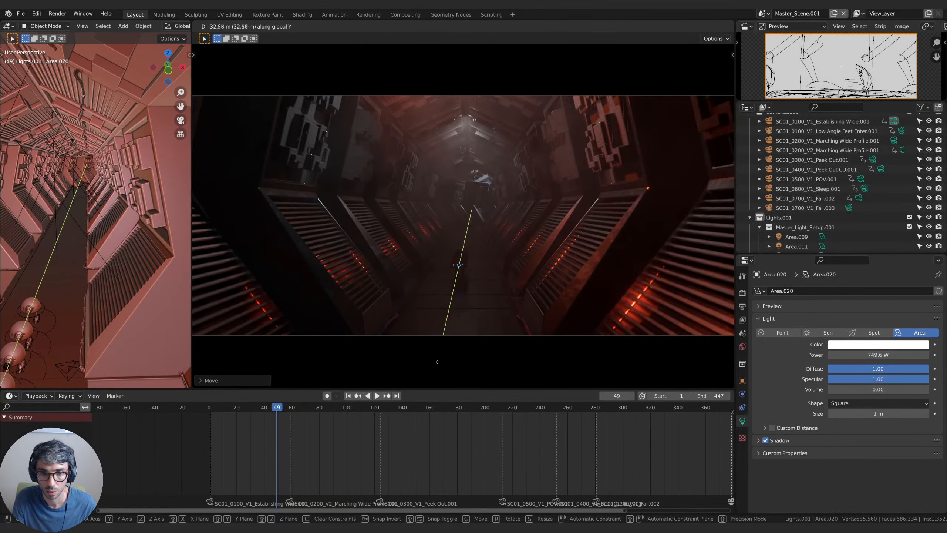
left_click(332, 299)
key("g")
left_click(421, 287)
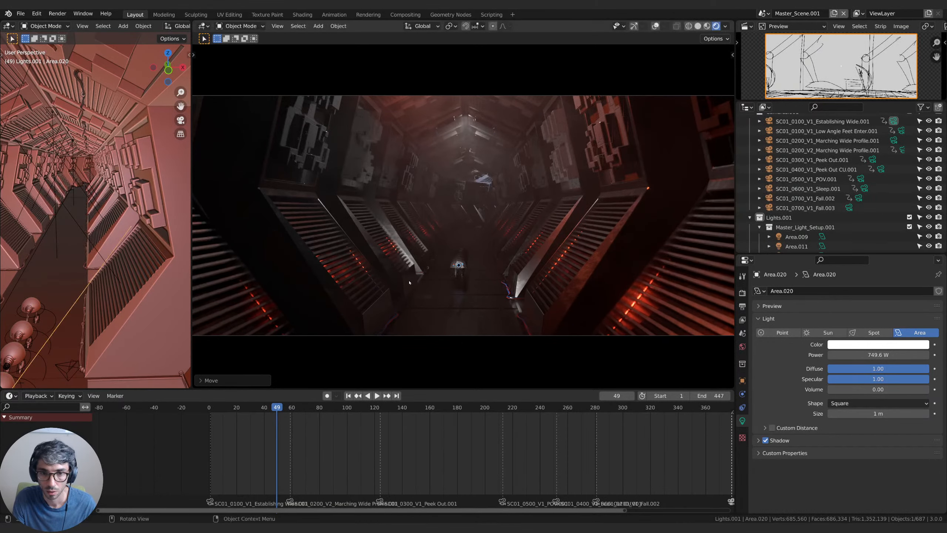
key("r")
left_click(481, 298)
key("g")
left_click(521, 294)
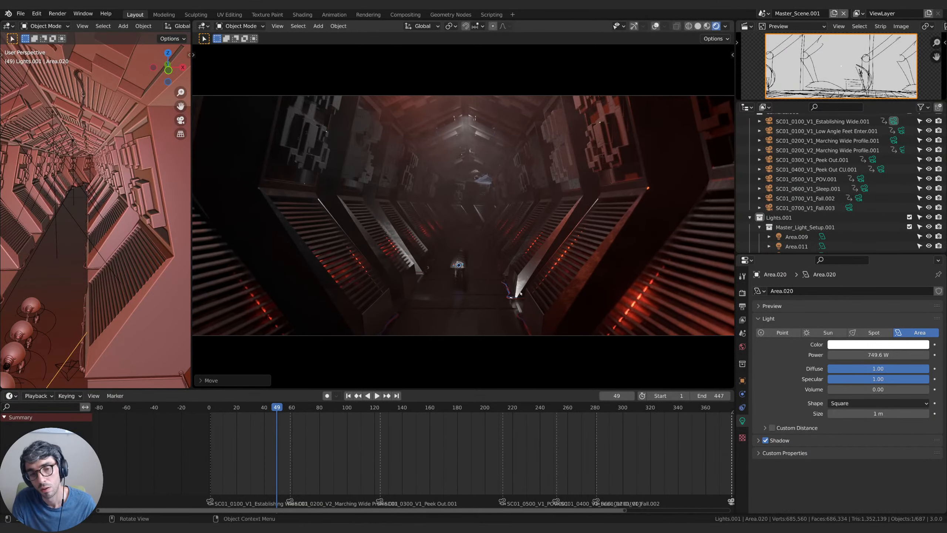
Switch to Master_Scene and back to Master_Scene.001 to compare the lighting in the original and the full copy.
left_click(763, 13)
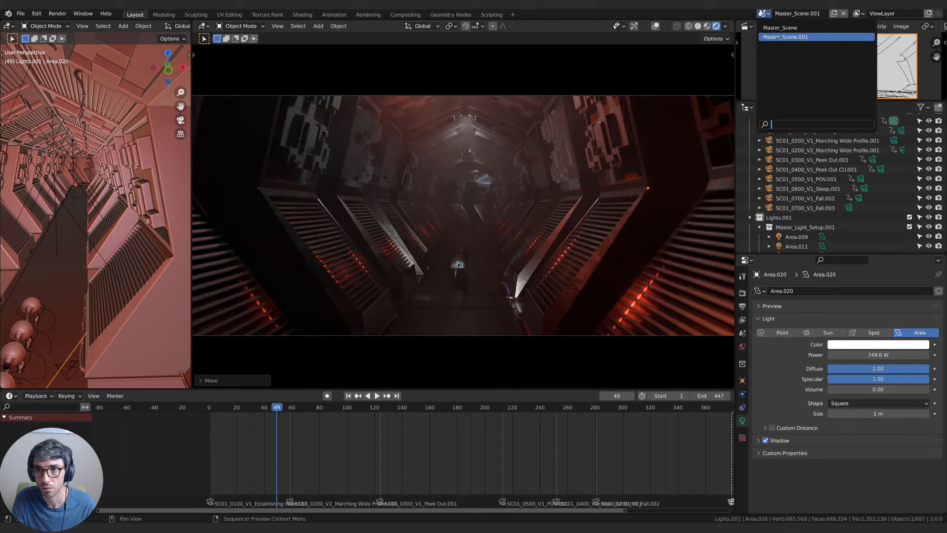
left_click(801, 33)
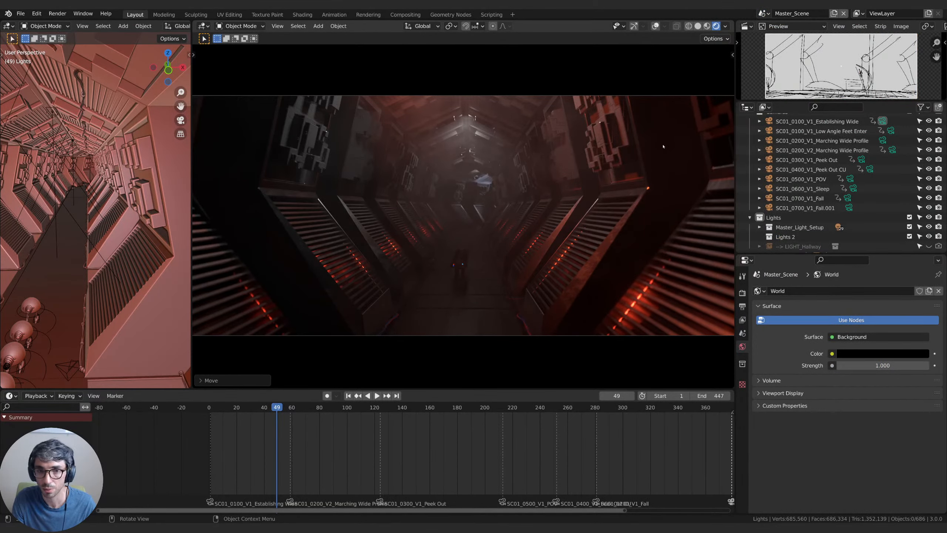
left_click(762, 13)
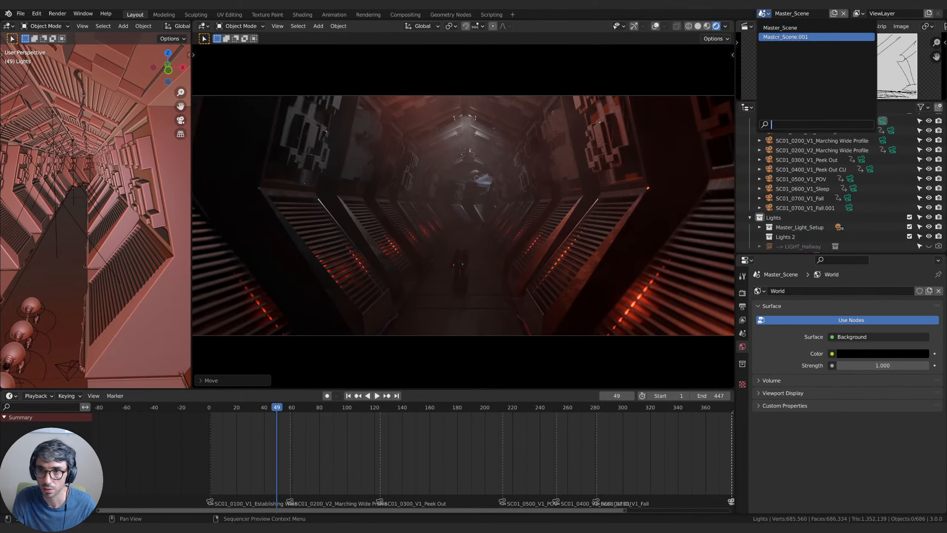
left_click(802, 37)
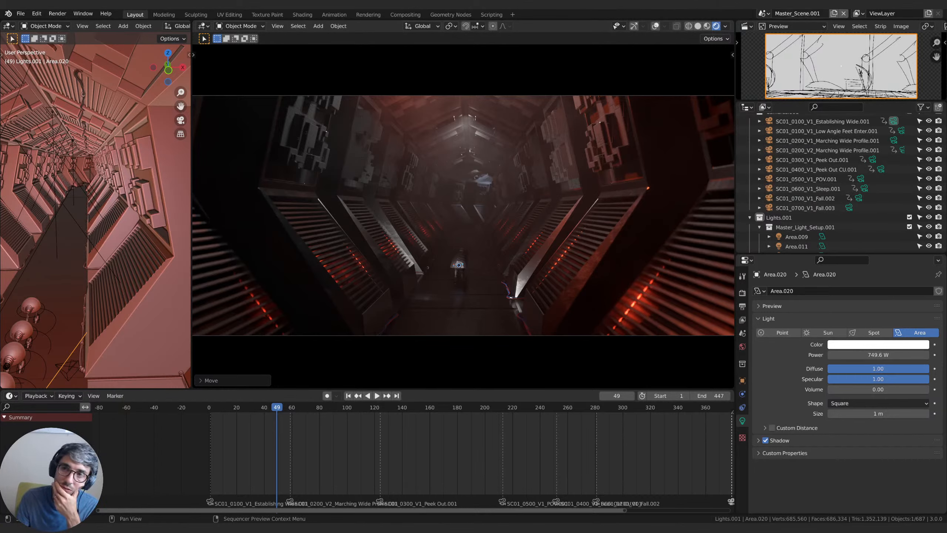
Delete the full copy Master_Scene.001 and duplicate Master_Scene as a linked copy.
left_click(844, 14)
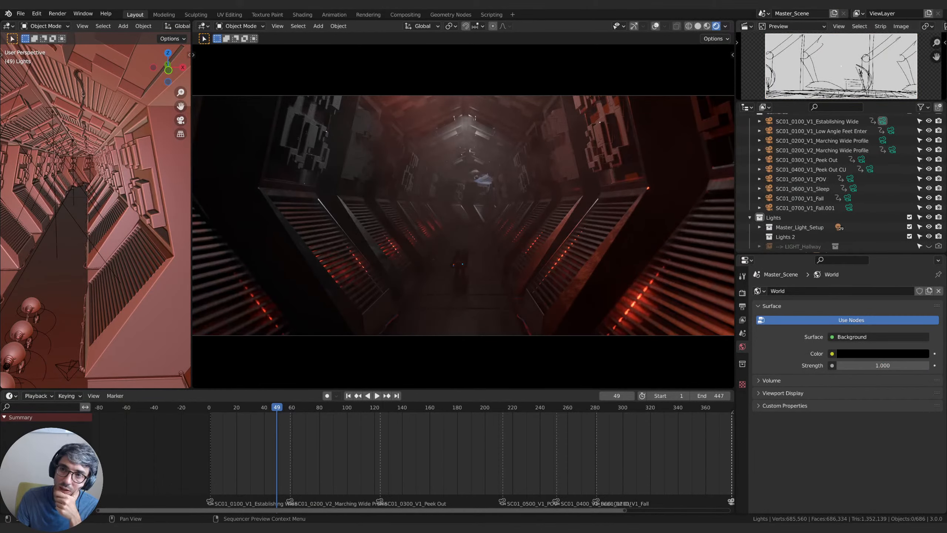
left_click(763, 14)
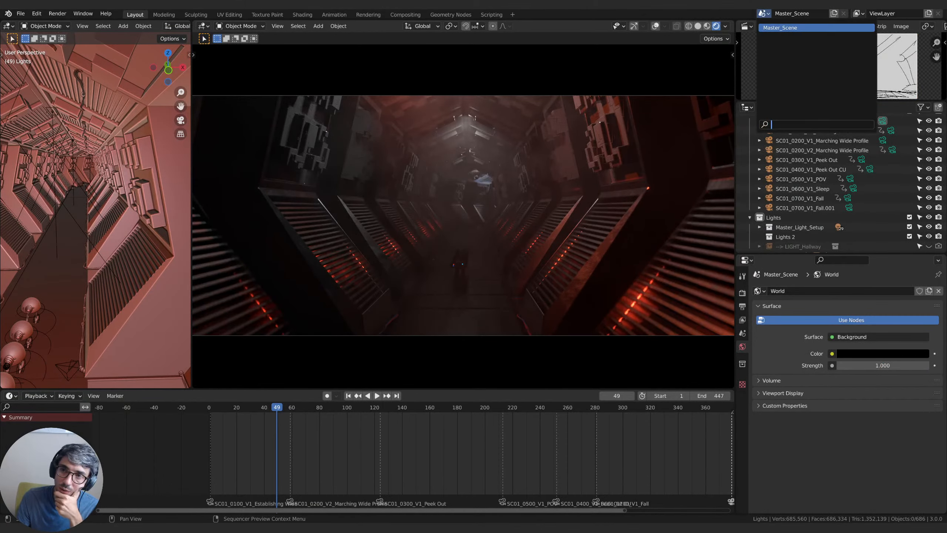
left_click(835, 14)
left_click(797, 52)
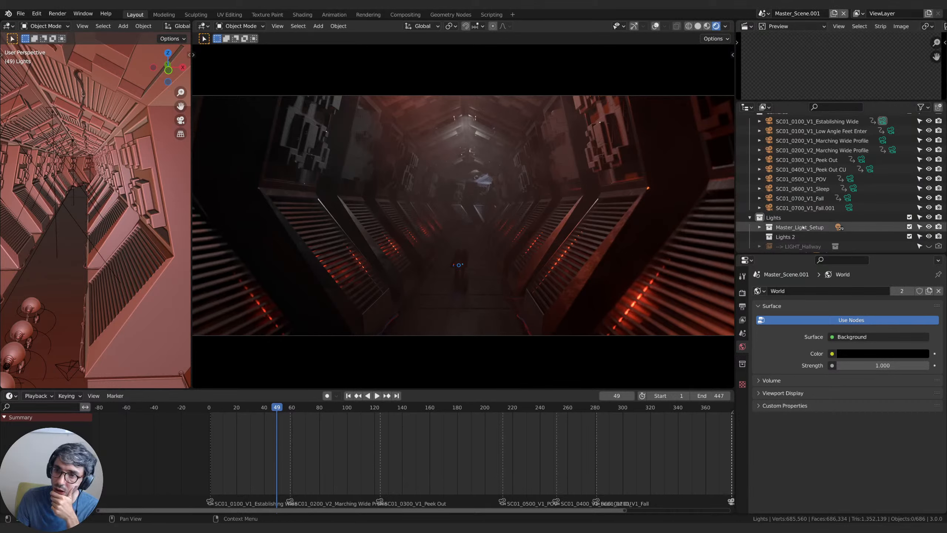
Exclude the Lights 2 and Master_Light_Setup collections from the view layer of Master_Scene.001.
left_click(909, 236)
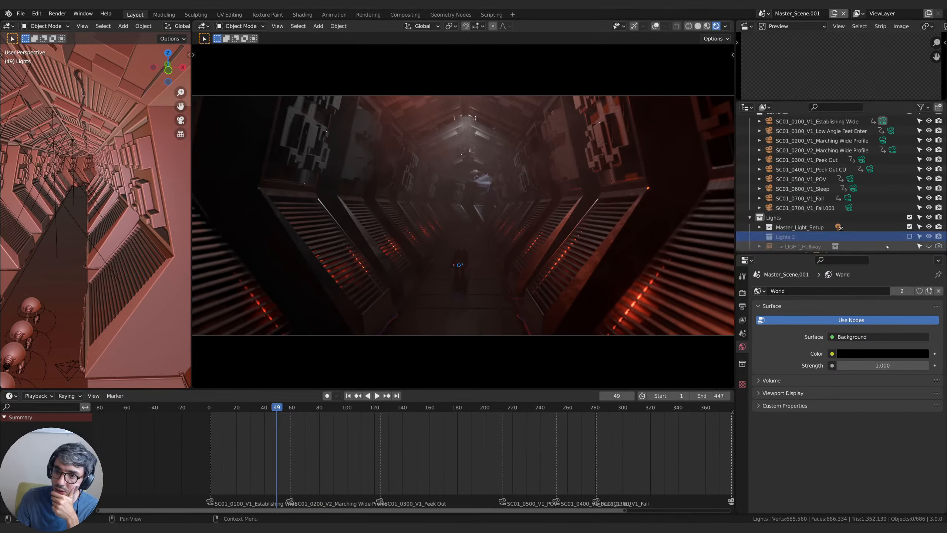
scroll(841, 202, "down", 2)
left_click(909, 196)
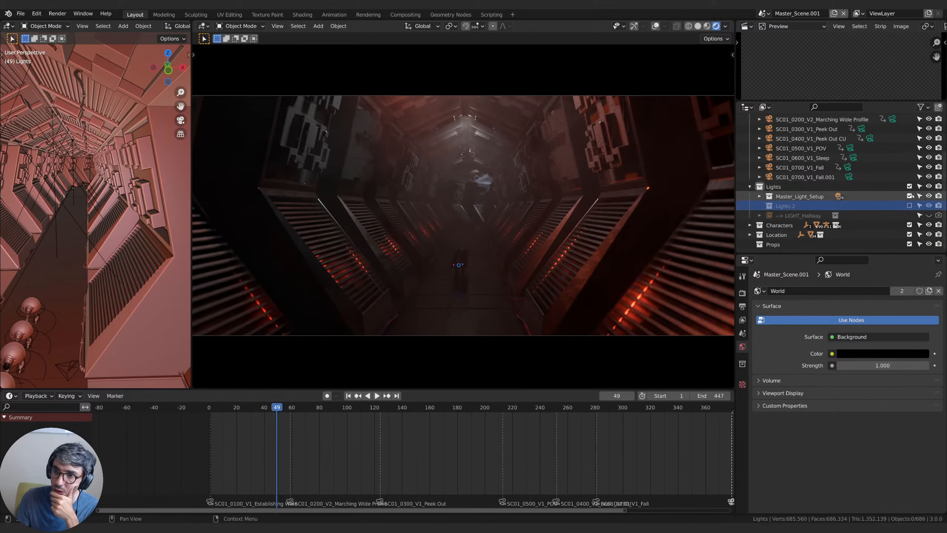
Compare Master_Scene with the linked copy to check whether excluding the light collections affects both scenes.
left_click(762, 13)
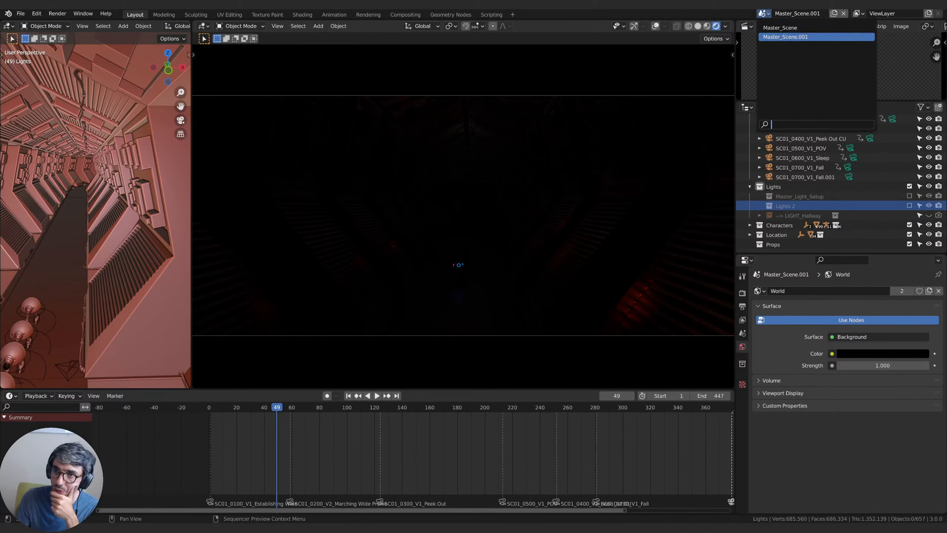
left_click(771, 27)
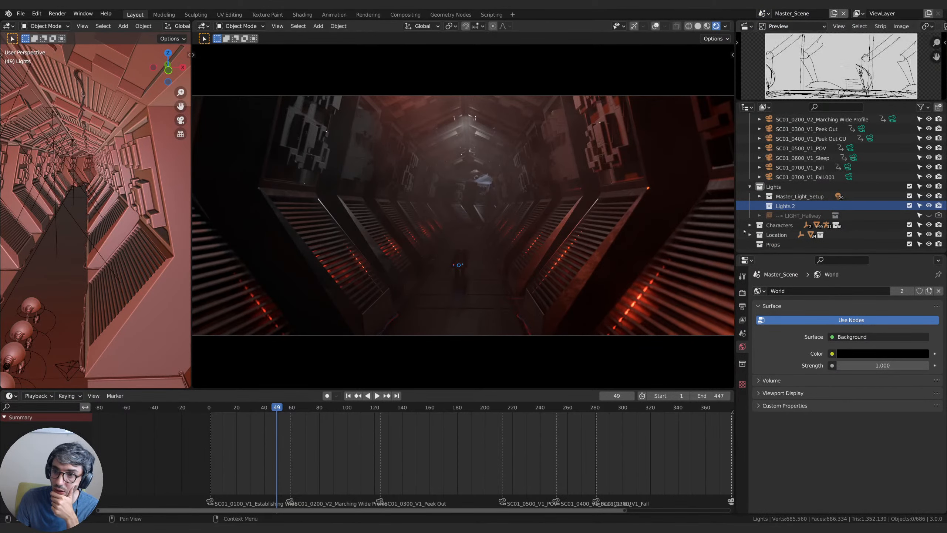
left_click(763, 13)
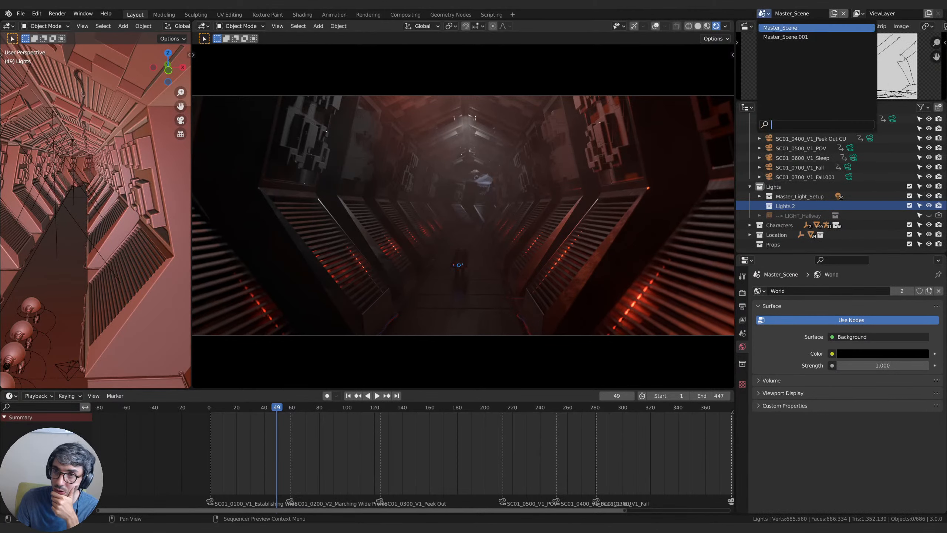
left_click(785, 37)
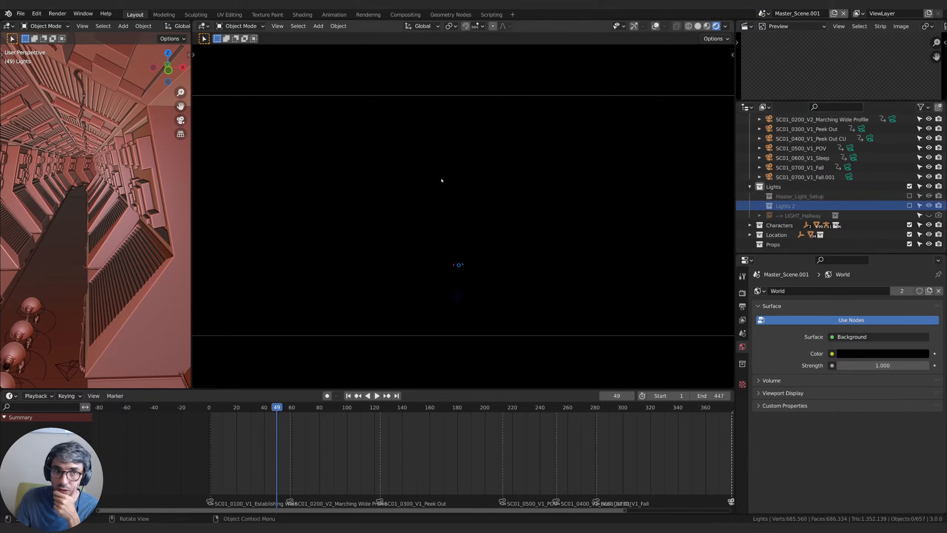
Render the current frame of Master_Scene.001 and of Master_Scene to compare their output.
left_click(58, 13)
left_click(71, 22)
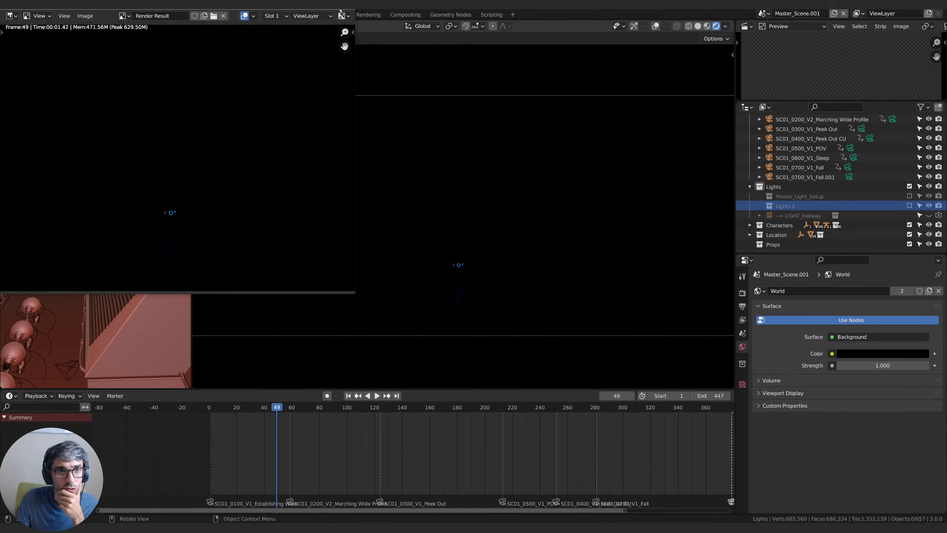
key("Escape")
left_click(763, 14)
left_click(780, 28)
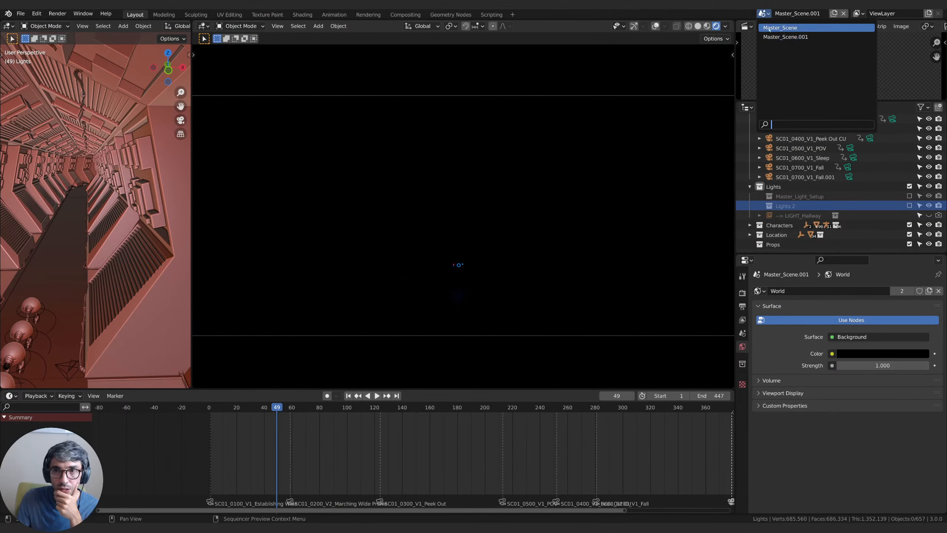
left_click(57, 13)
left_click(75, 25)
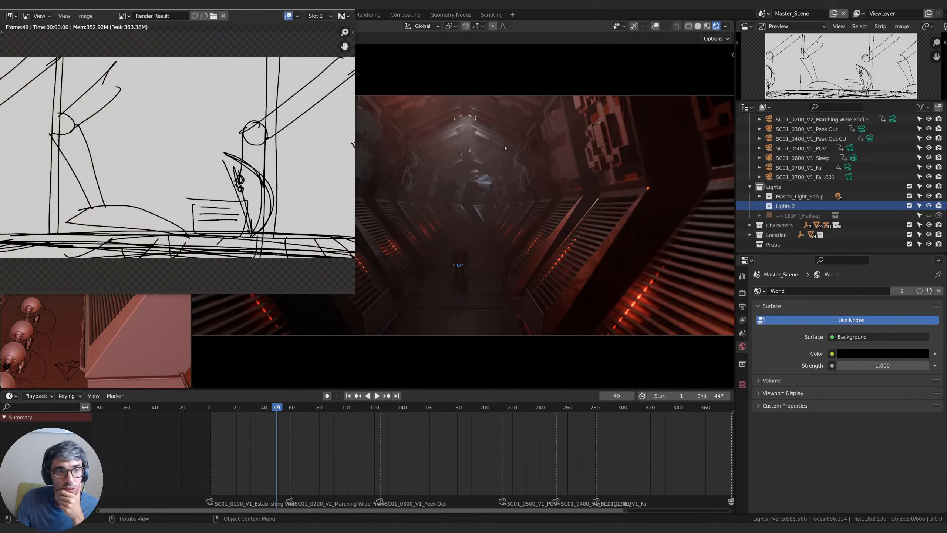
key("Escape")
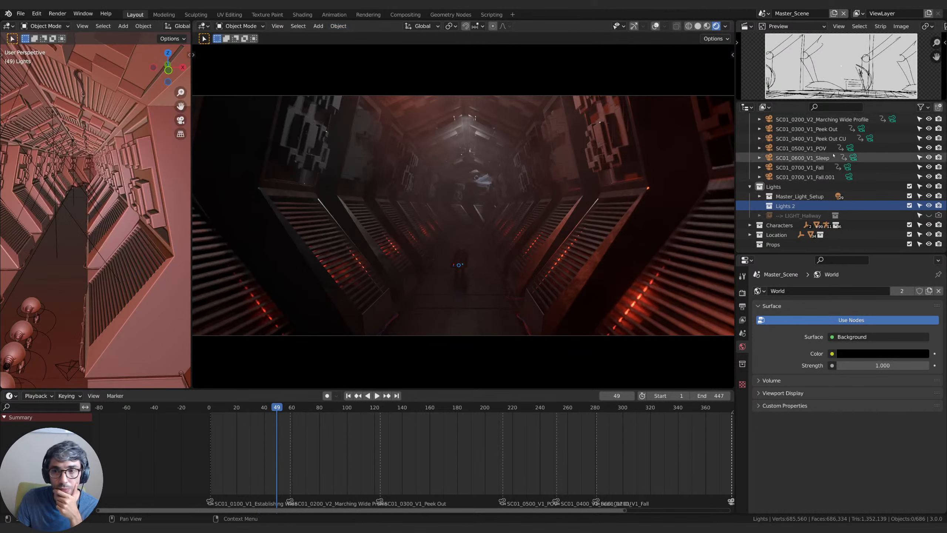
Disable Sequencer in the post-processing pipeline of Master_Scene's output settings.
left_click(763, 13)
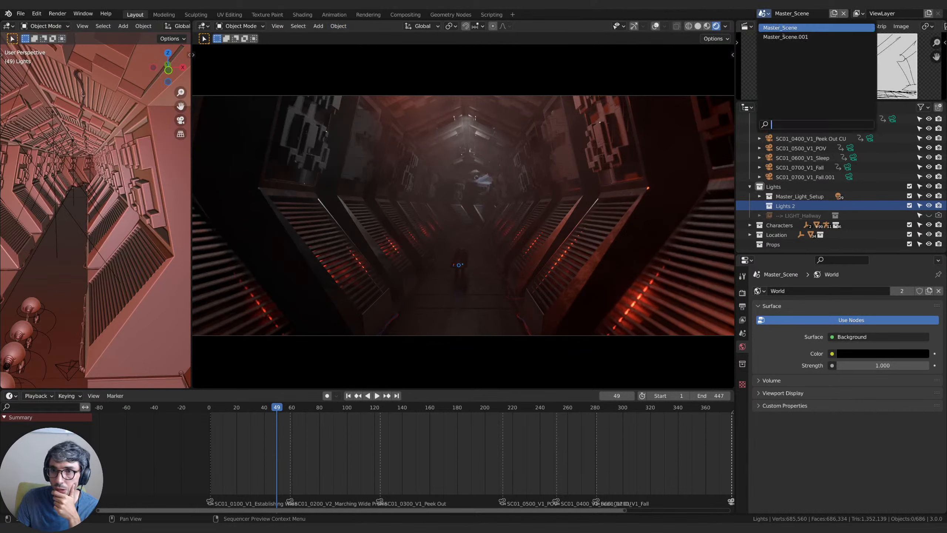
left_click(743, 293)
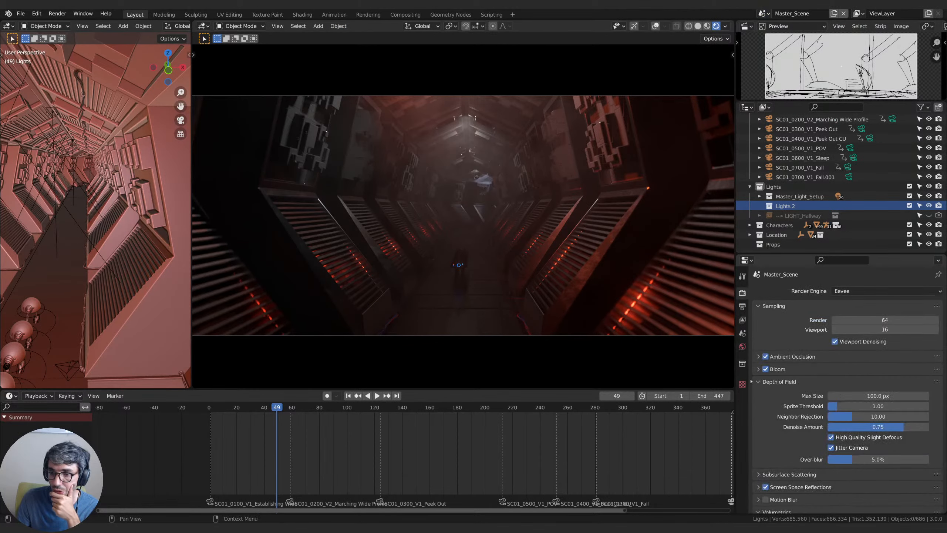
scroll(795, 486, "down", 10)
scroll(794, 486, "down", 5)
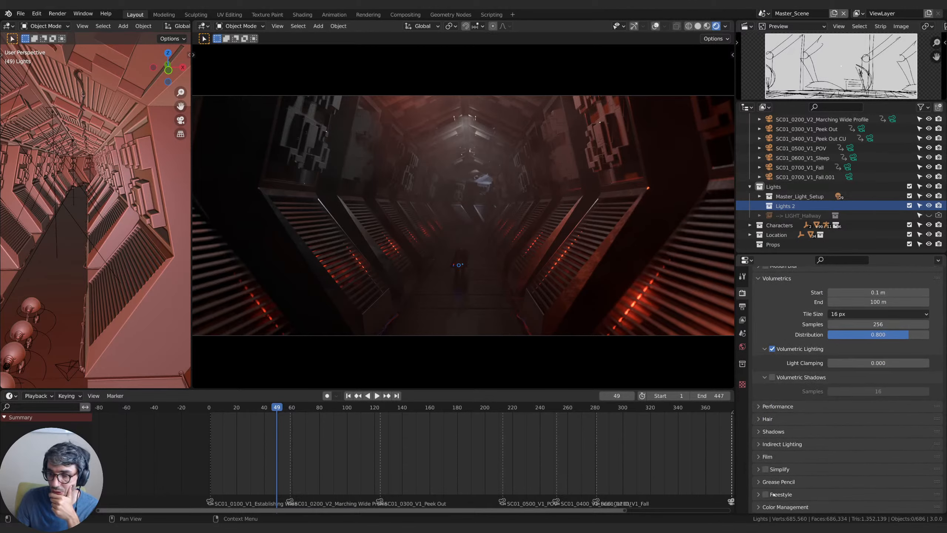
left_click(743, 306)
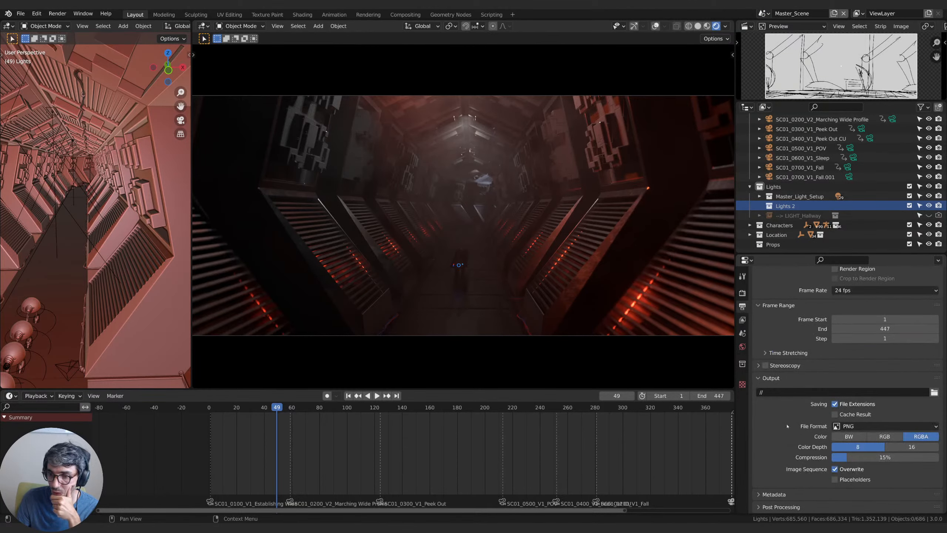
scroll(778, 475, "down", 2)
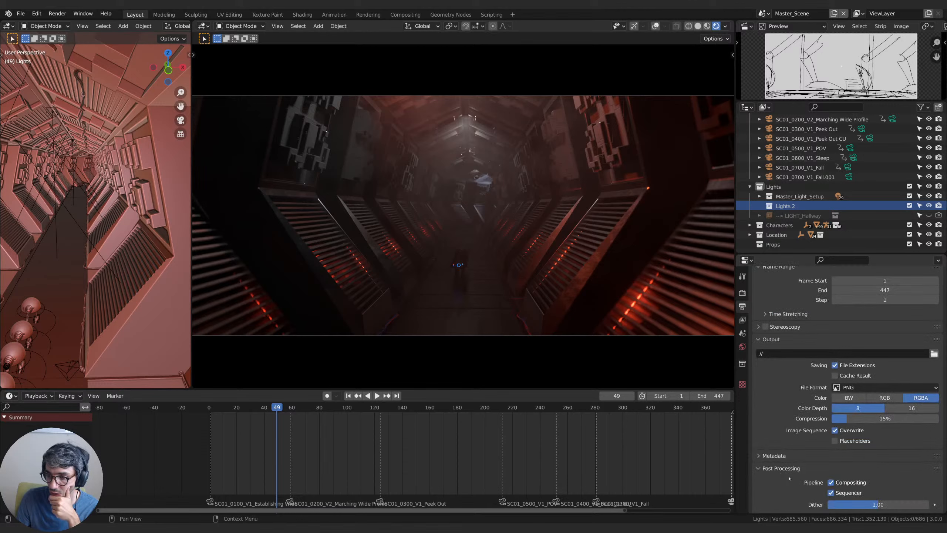
left_click(831, 492)
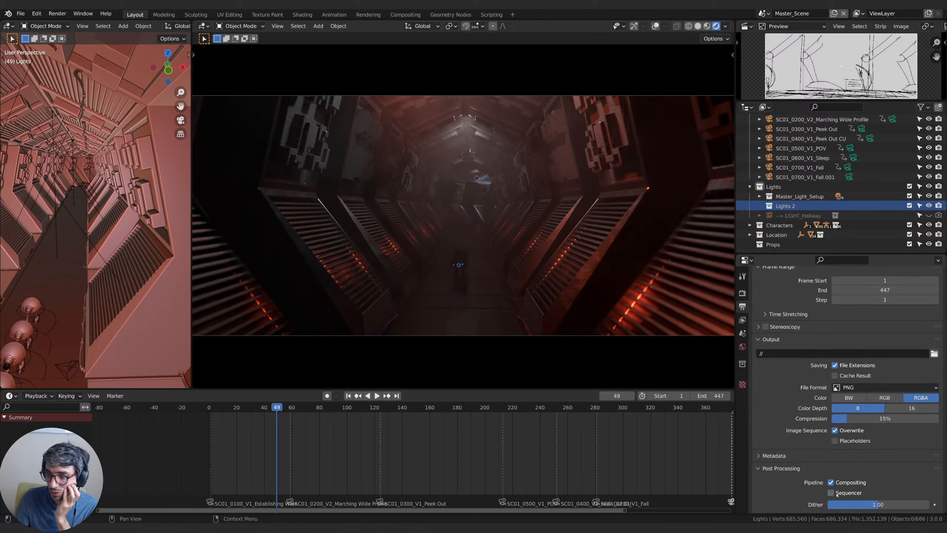
Render the current frame of Master_Scene again and examine the result in a wider render window.
left_click(57, 13)
left_click(77, 24)
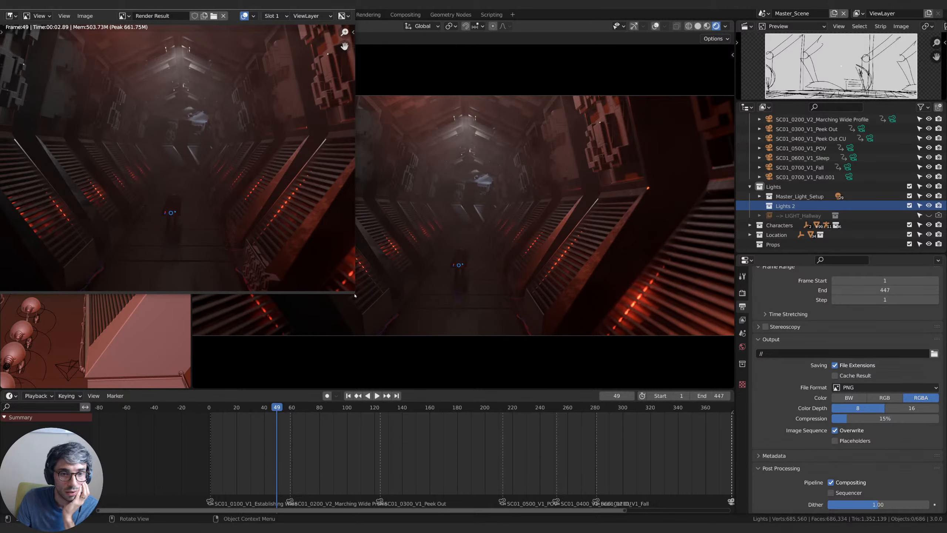
left_click_drag(357, 290, 712, 291)
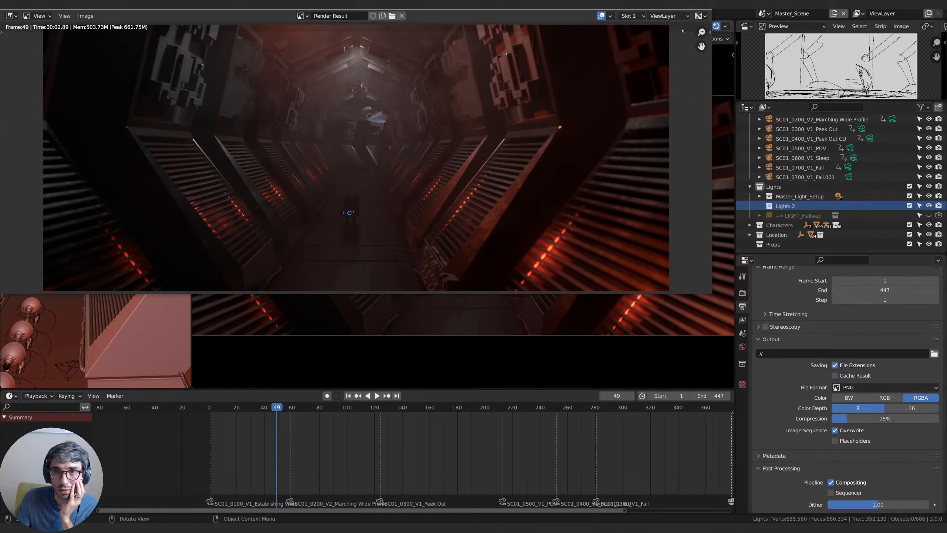
key("Escape")
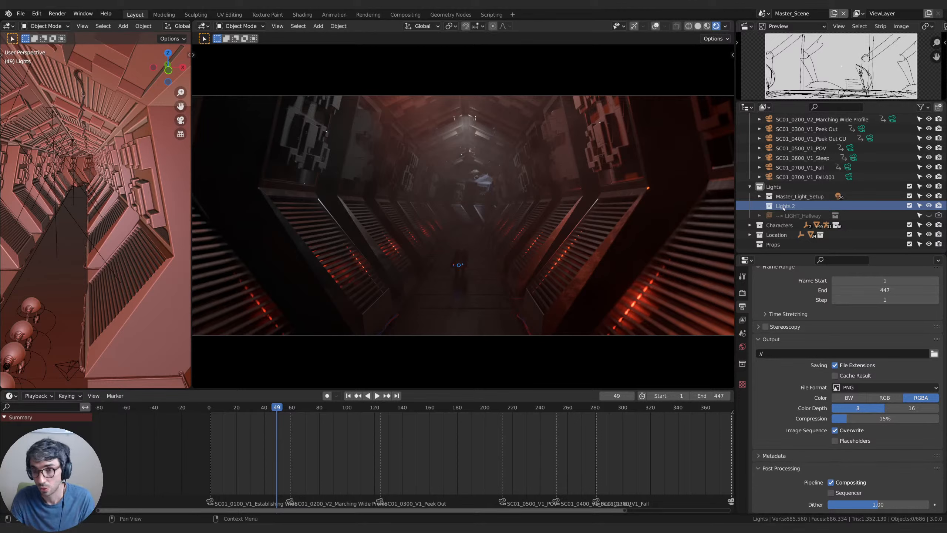
Rename the Lights 2 collection to SC01_0100_V1_Establishing Wide, copying the name from the first establishing camera.
scroll(820, 181, "up", 5)
scroll(817, 181, "down", 5)
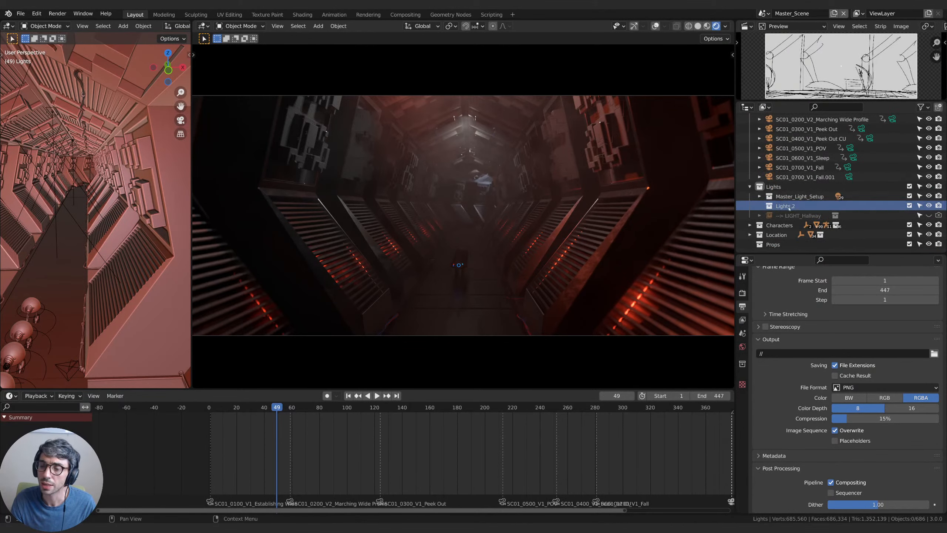
scroll(789, 209, "up", 5)
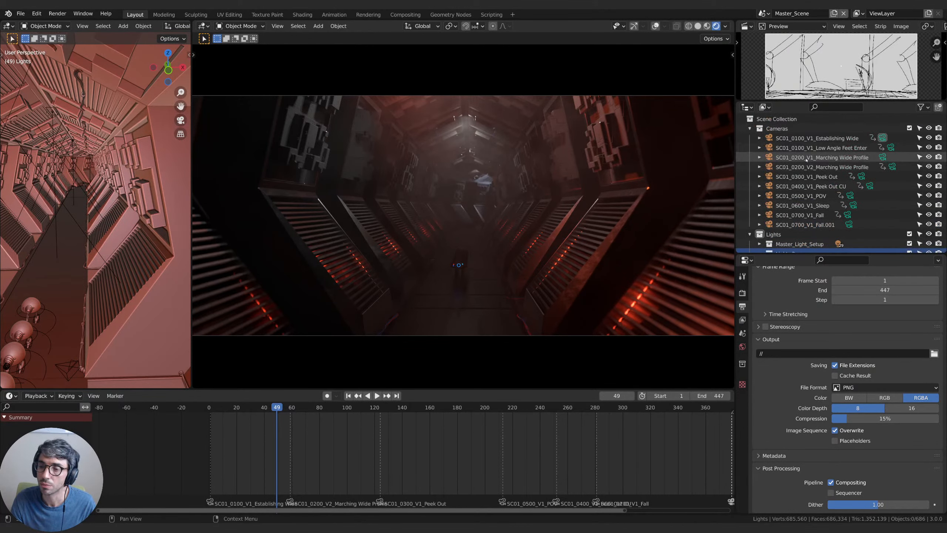
left_click(804, 140)
double_click(805, 139)
key("ctrl+c")
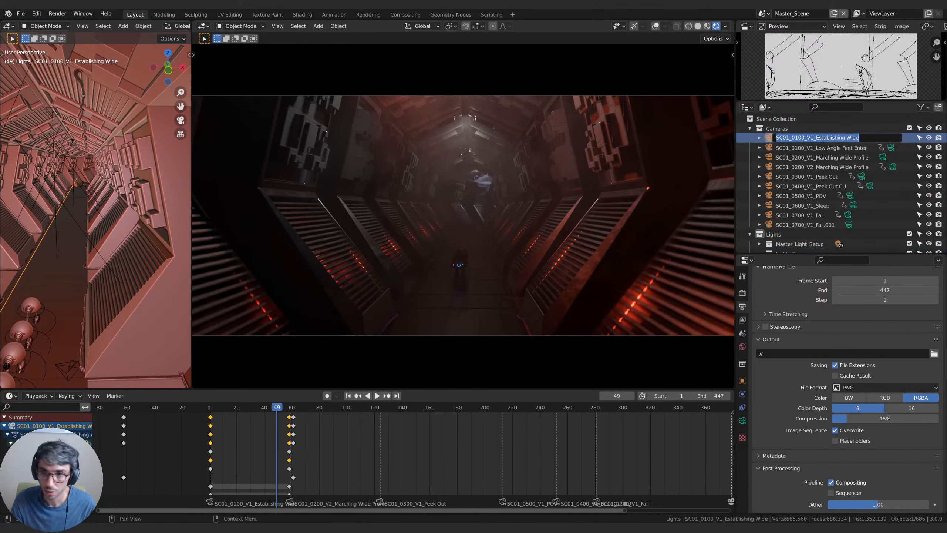
left_click(823, 157)
scroll(823, 157, "down", 5)
double_click(786, 206)
key("ctrl+v")
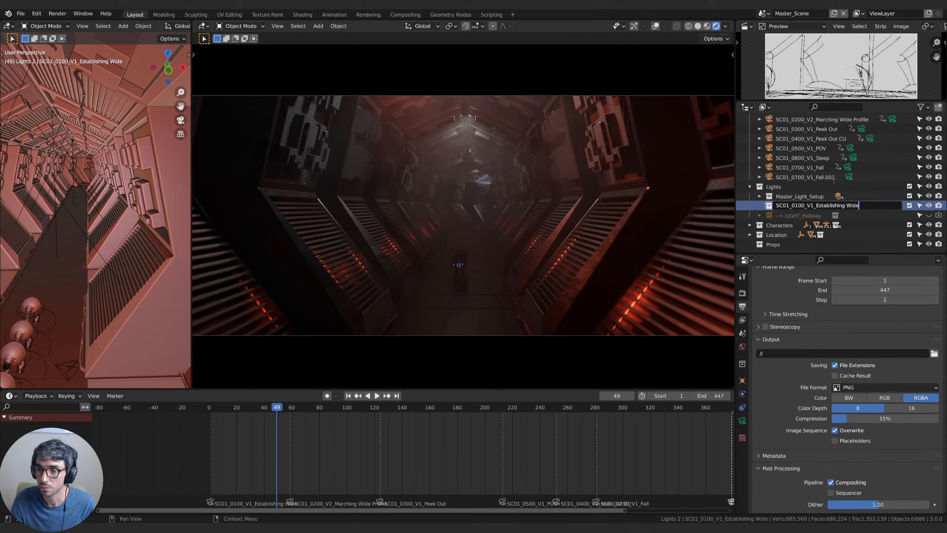
key("Return")
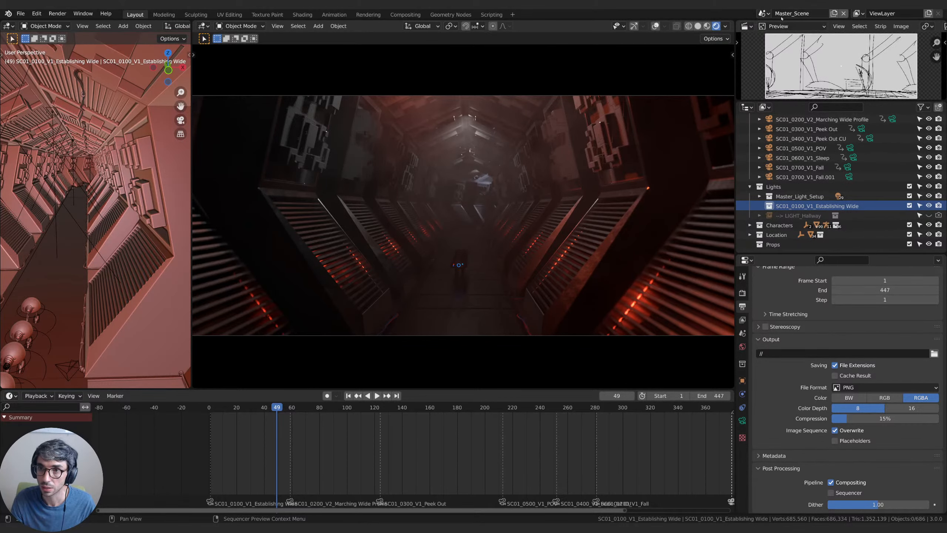
Switch to the linked scene Master_Scene.001 and delete it.
left_click(762, 13)
left_click(794, 31)
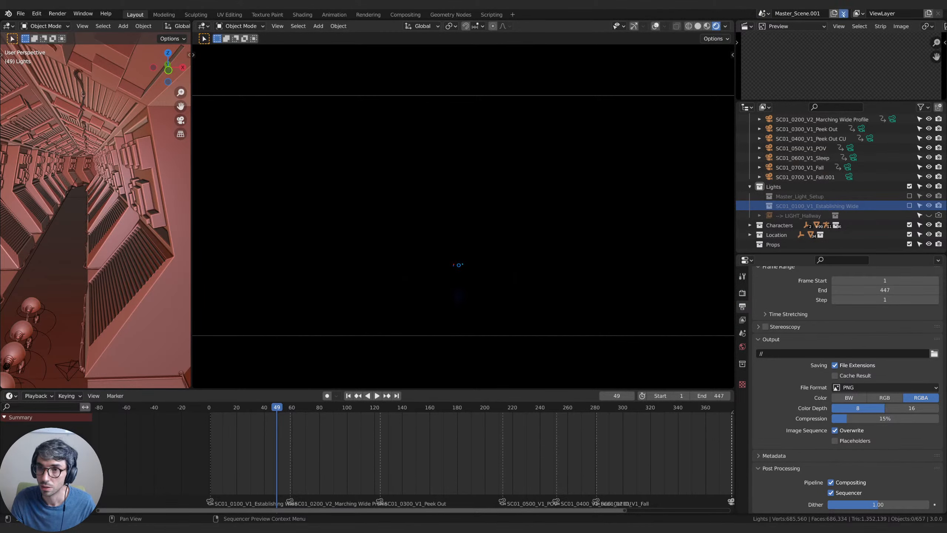
left_click(844, 13)
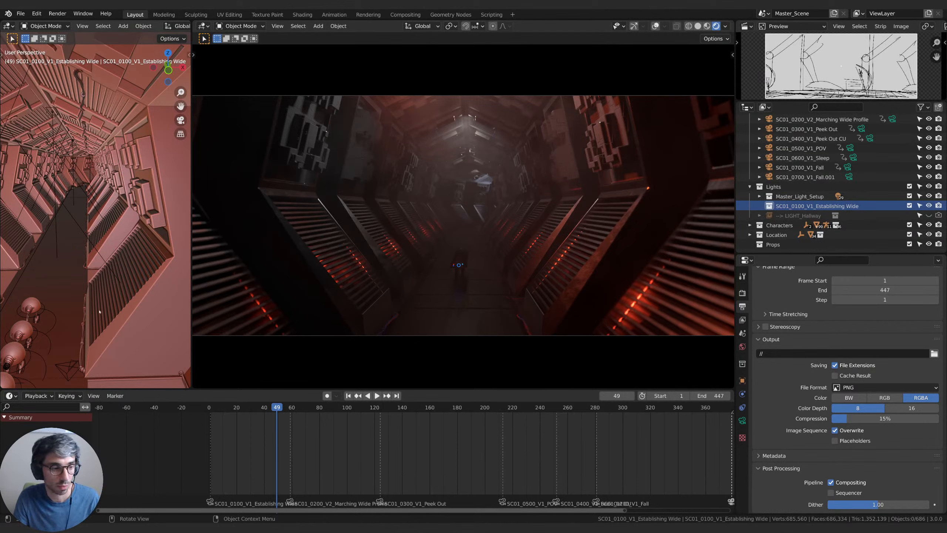
Play the establishing shot from its start to review it, and return to frame 2.
scroll(85, 268, "down", 5)
middle_click_drag(77, 275, 99, 212, "shift")
scroll(125, 239, "up", 2)
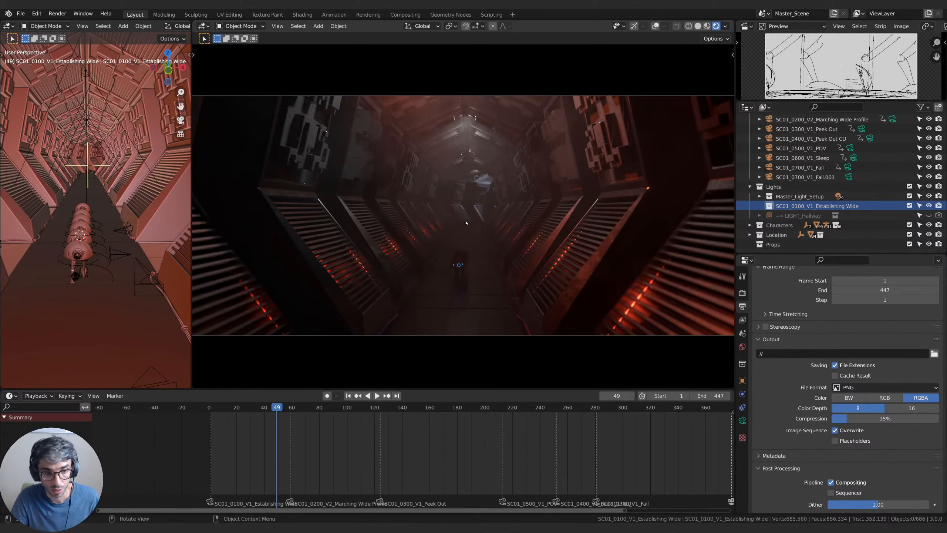
left_click(209, 408)
key("space")
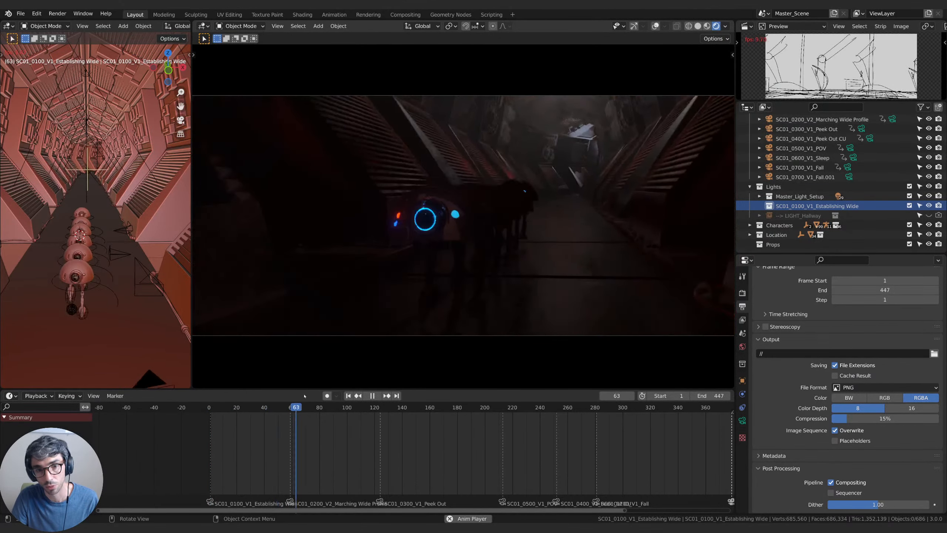
left_click(216, 408)
key("Escape")
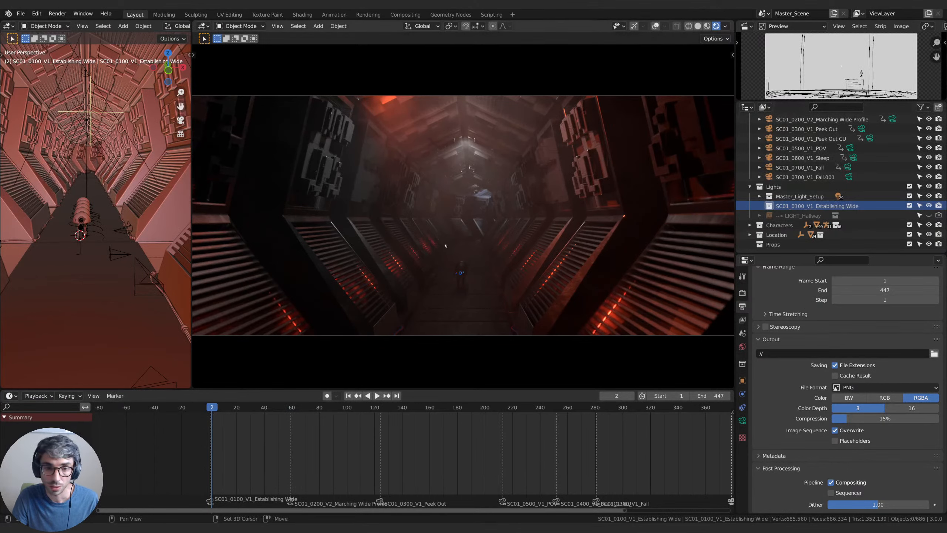
Add a point light to the SC01_0100_V1_Establishing Wide collection and place it beside the marching characters.
key("shift+a")
mouse_move(418, 245)
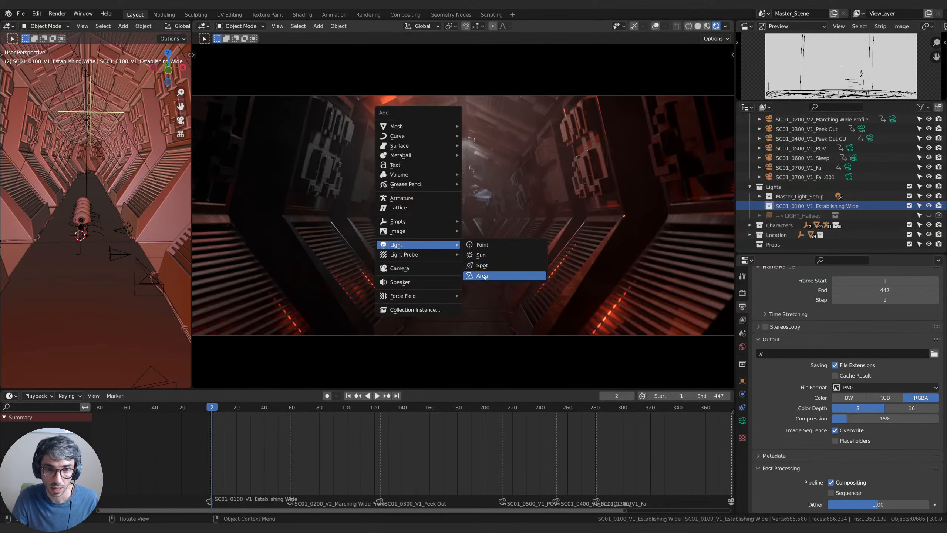
left_click(481, 245)
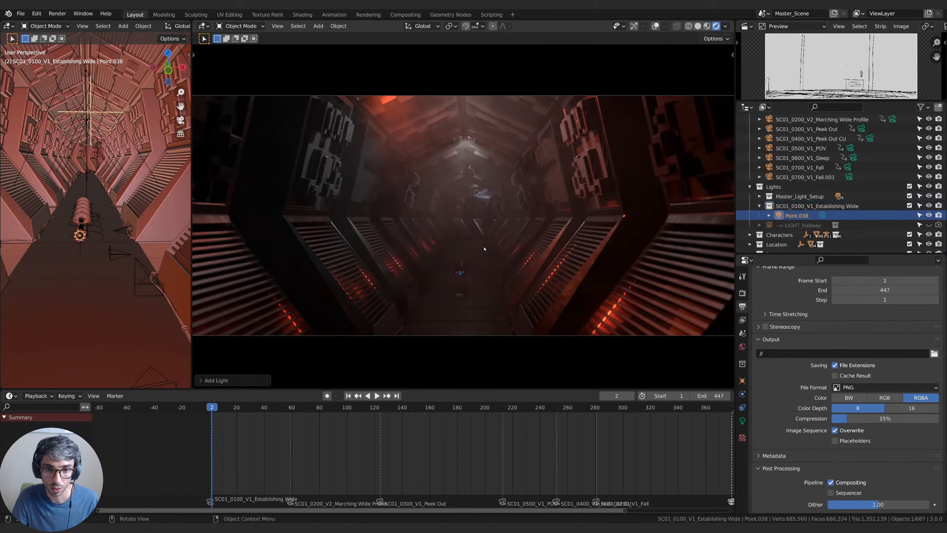
key("g")
left_click(478, 246)
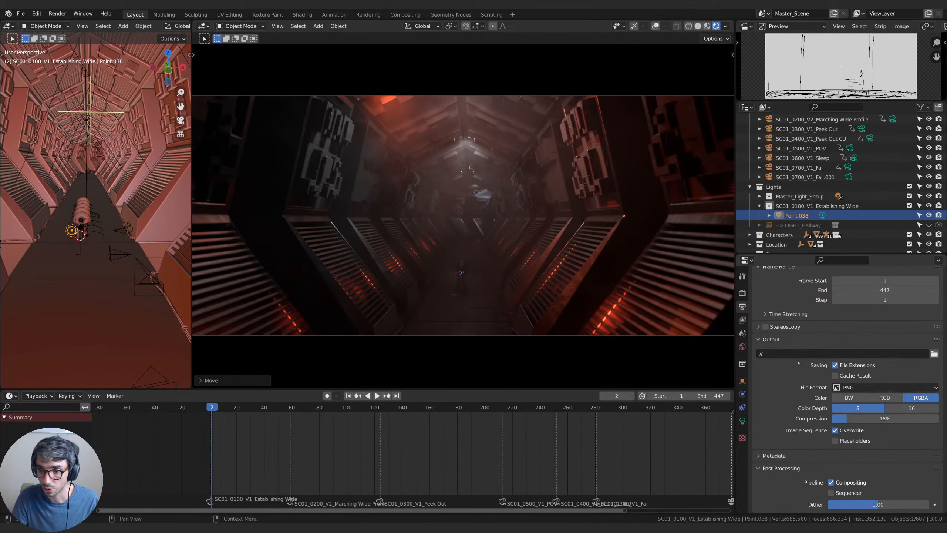
Set the point light's volume influence to 0 and reposition it near the characters in the hallway.
left_click(742, 418)
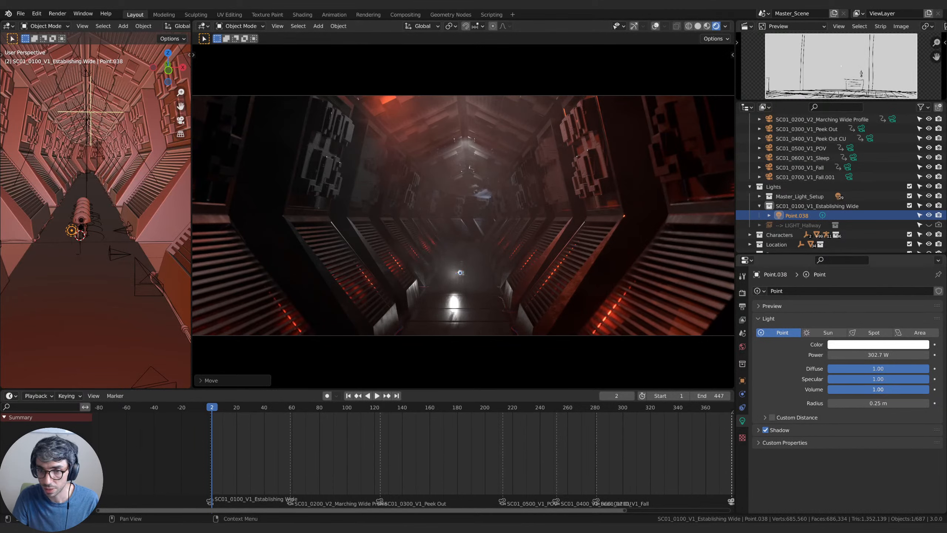
left_click_drag(924, 389, 828, 390)
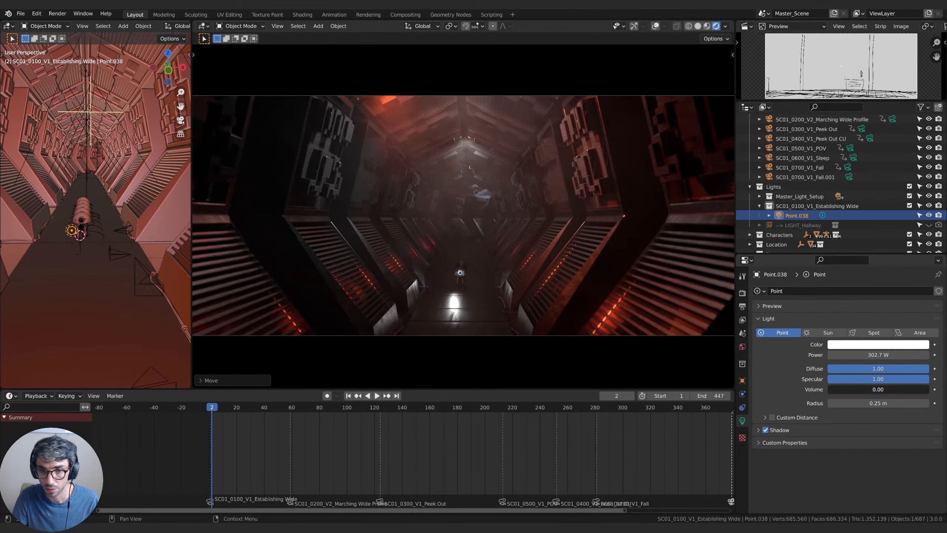
mouse_move(925, 379)
left_mouse_down()
mouse_move(829, 379)
mouse_move(938, 380)
left_mouse_up()
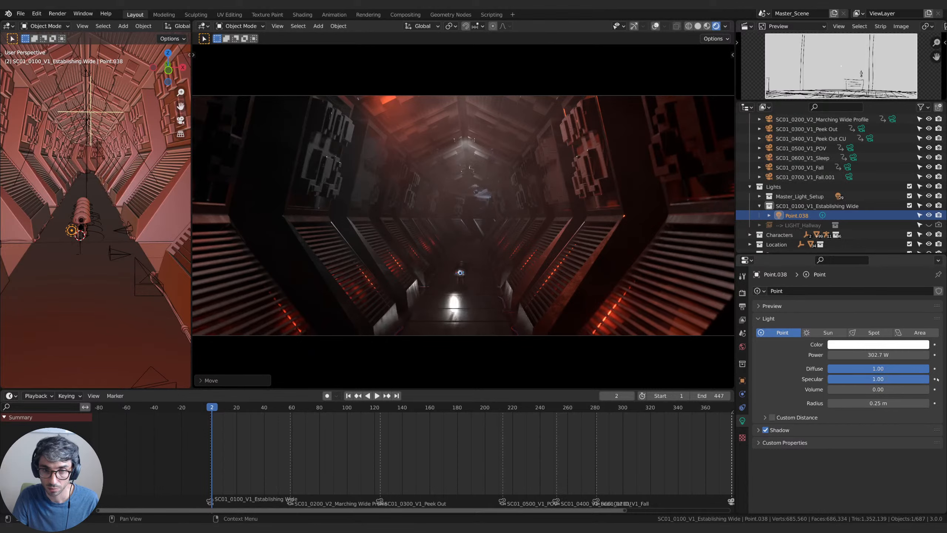
key("g")
key("y")
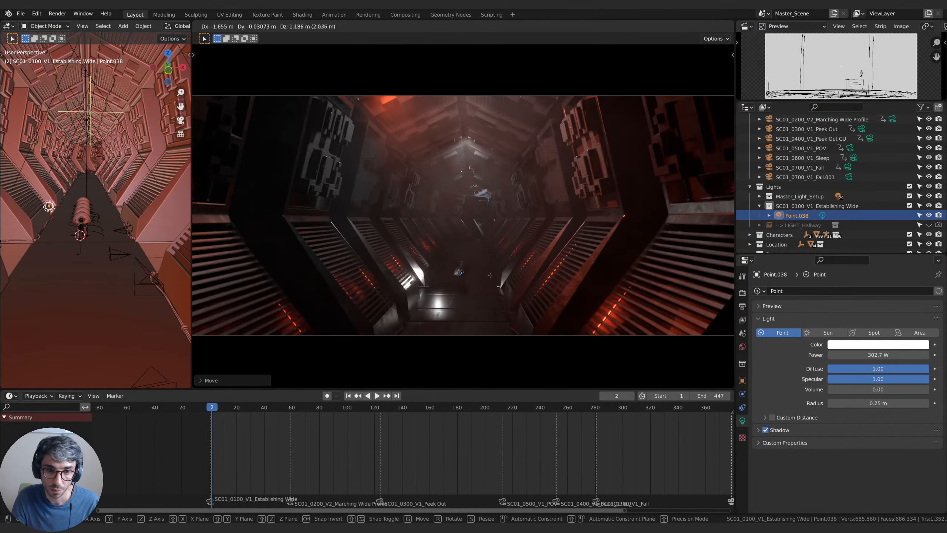
left_click(514, 276)
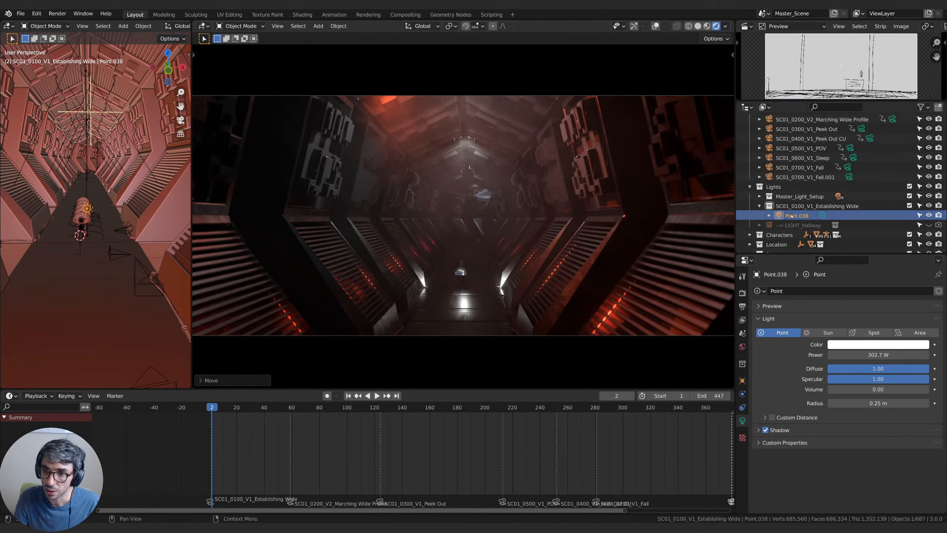
Replace the point light with an area light and raise its power to about 151 W.
key("Delete")
key("shift+a")
mouse_move(494, 241)
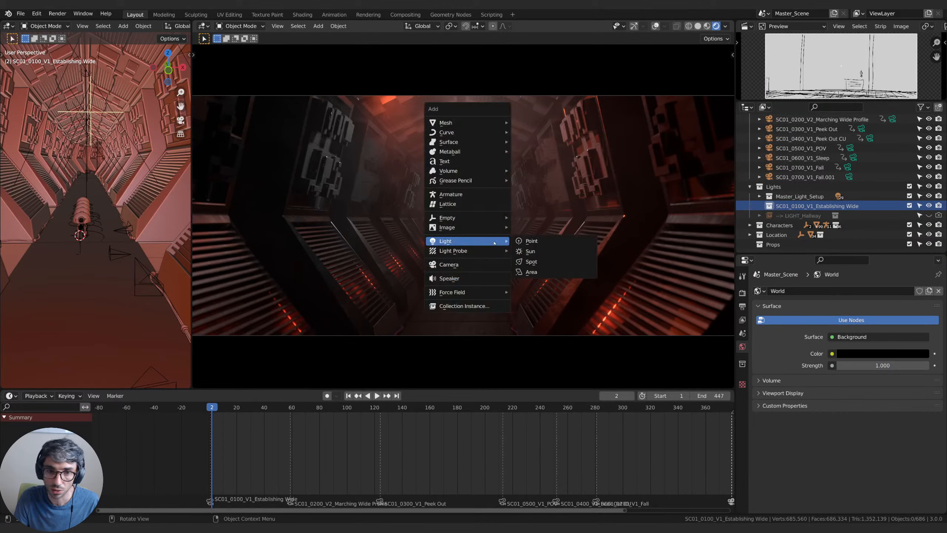
left_click(541, 272)
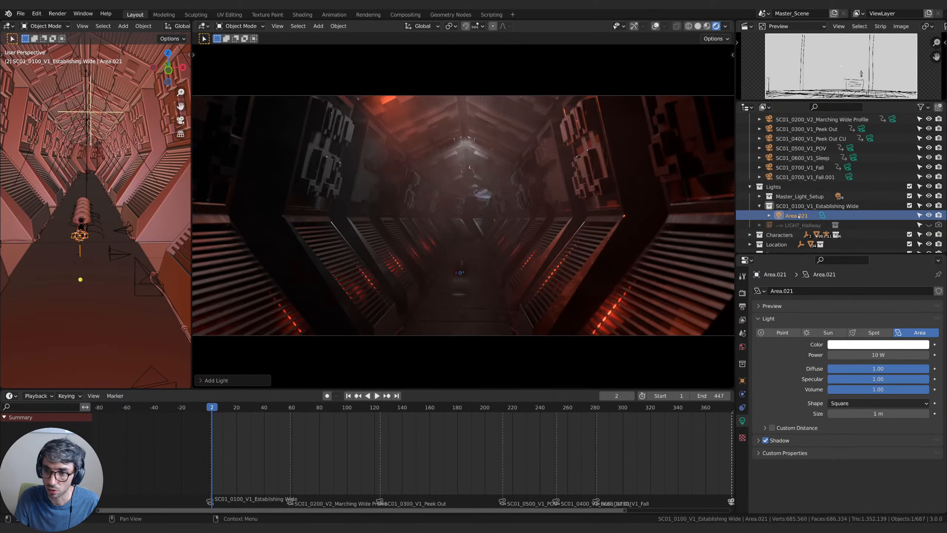
left_click_drag(846, 355, 884, 354)
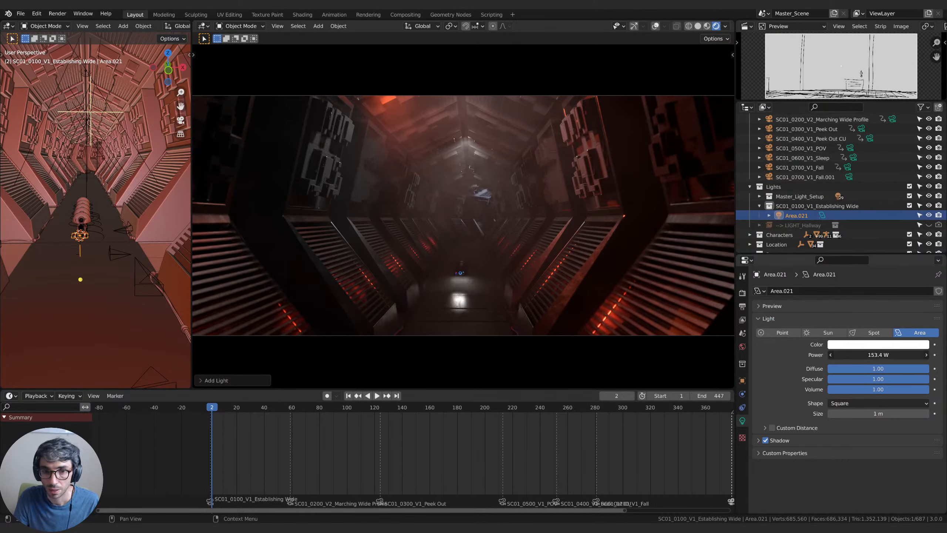
Rotate the area light to shine across the hallway and move it beside the characters, shifting it along global Y.
key("r")
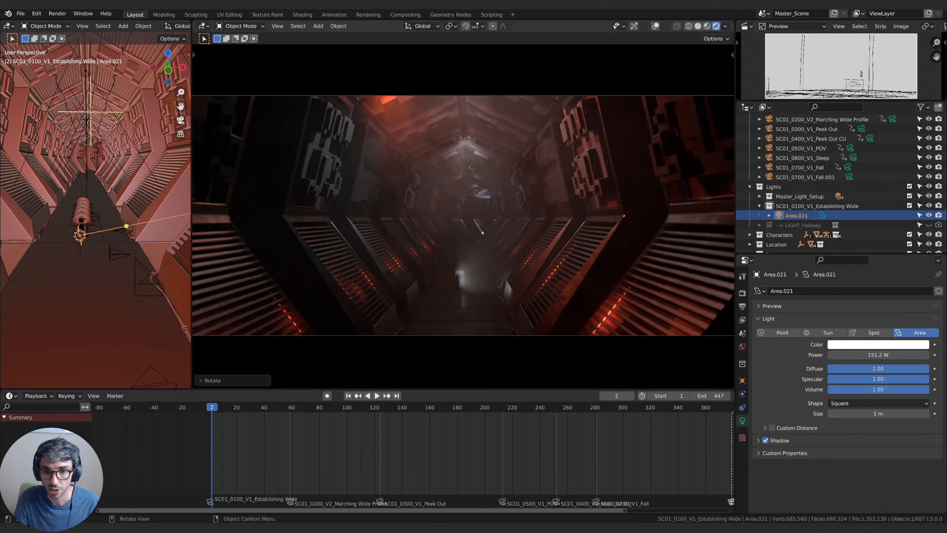
key("z")
left_click(547, 304)
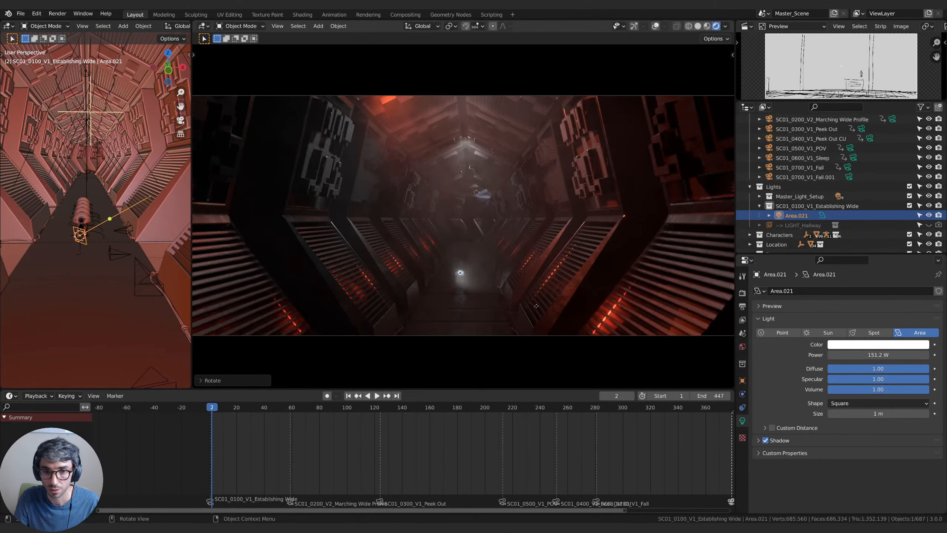
key("g")
left_click(534, 304)
key("g")
key("y")
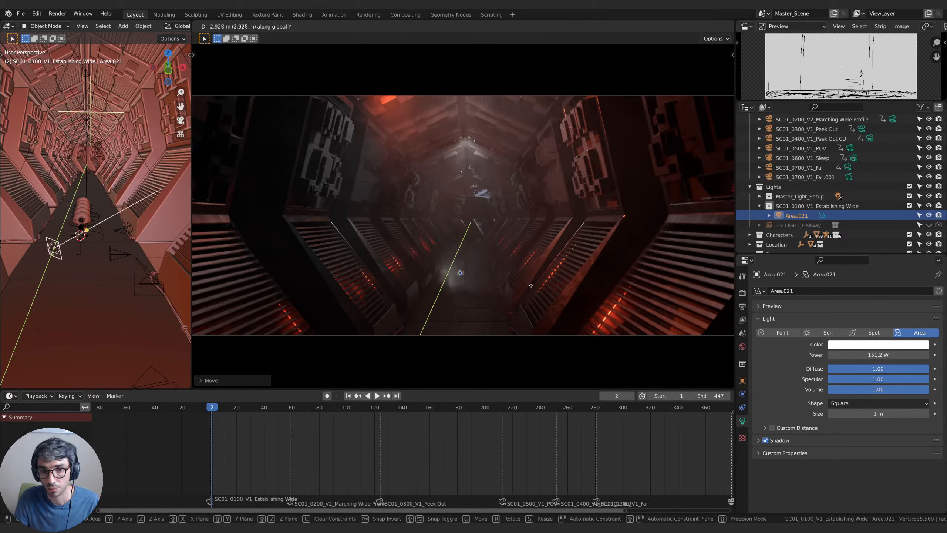
left_click(523, 323)
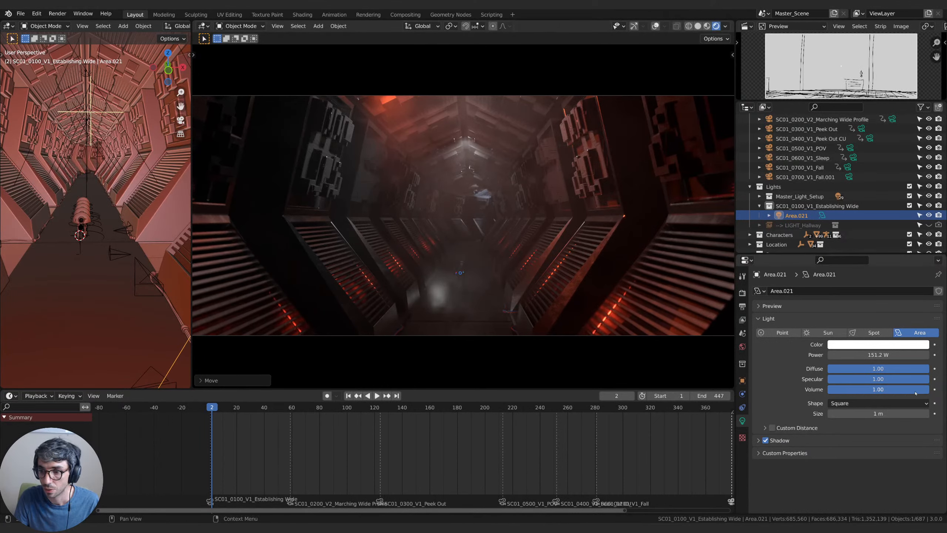
Set the area light's volume influence to 0 and move it along global Y farther down the hallway.
key("BackSpace")
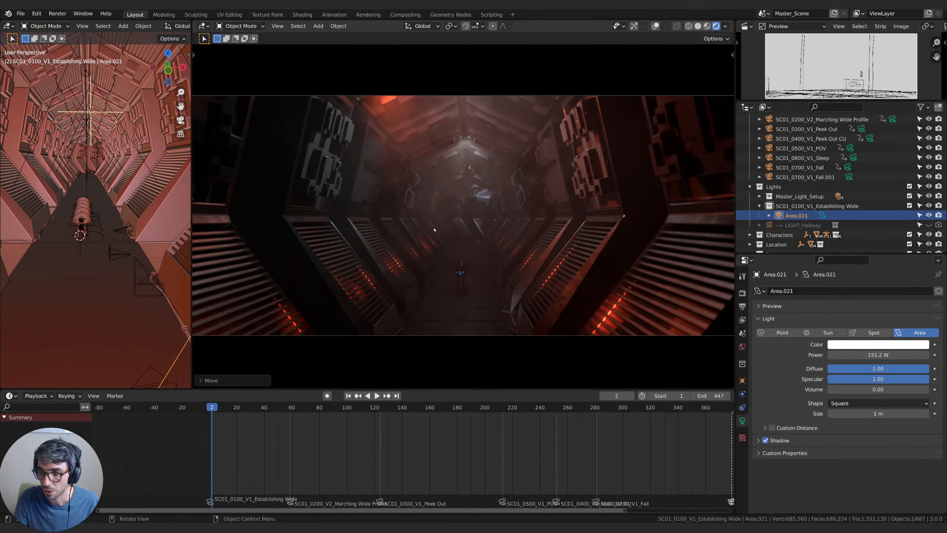
key("g")
key("y")
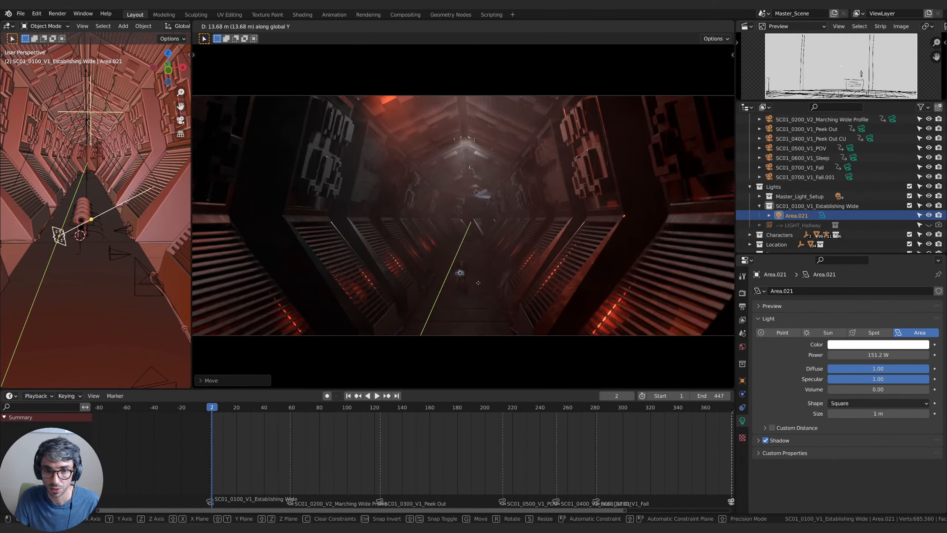
left_click(496, 273)
Turn the area light around global Z and move it sideways to the hallway wall beside the characters.
key("r")
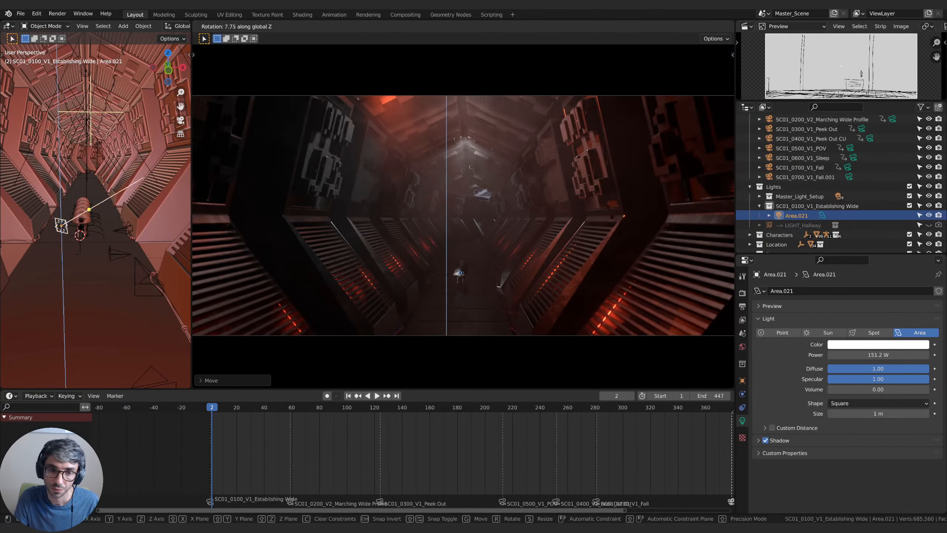
left_click(580, 255)
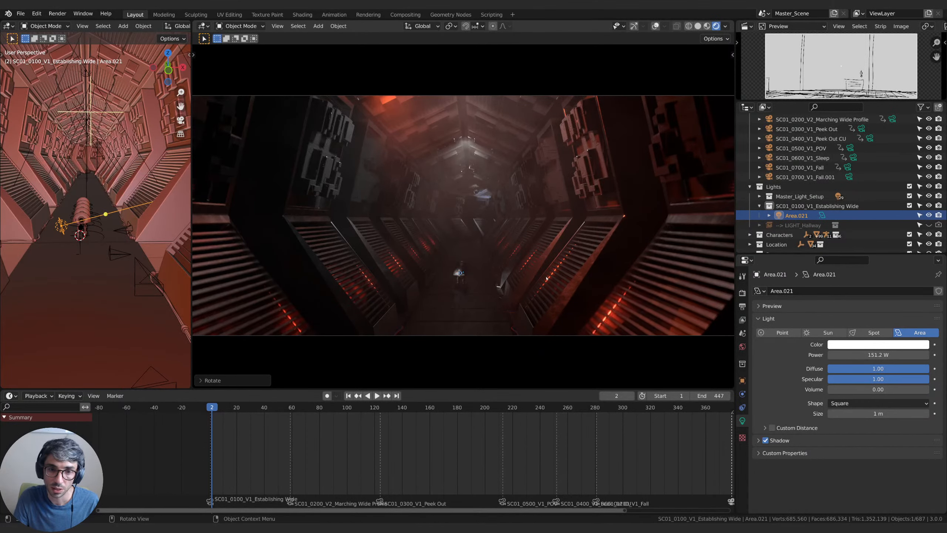
key("g")
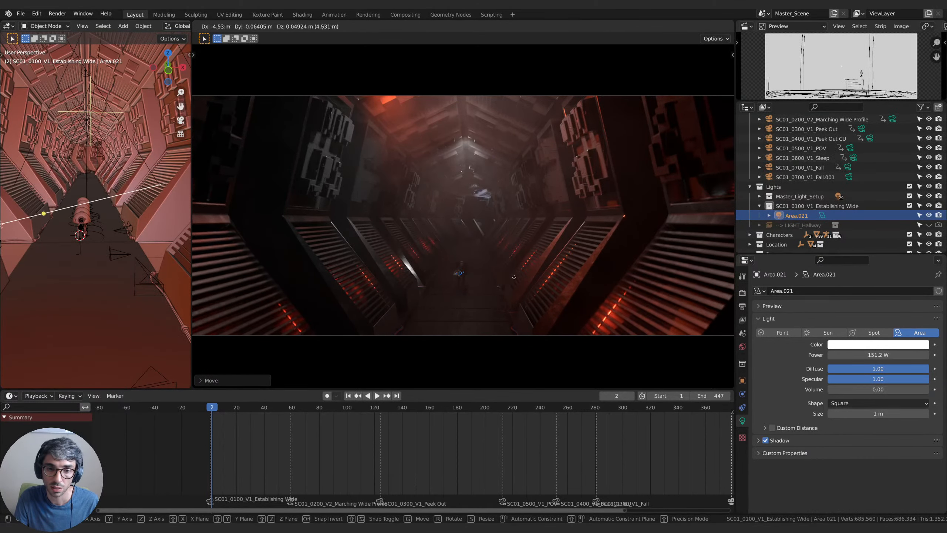
left_click(503, 277)
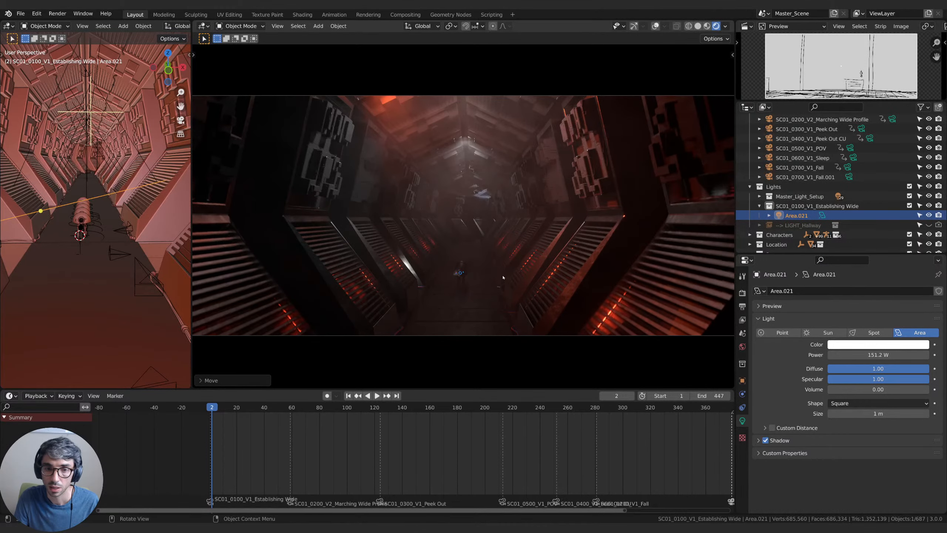
Give the area light an orange color and raise its power to about 1268 W.
left_click(866, 345)
left_click(877, 269)
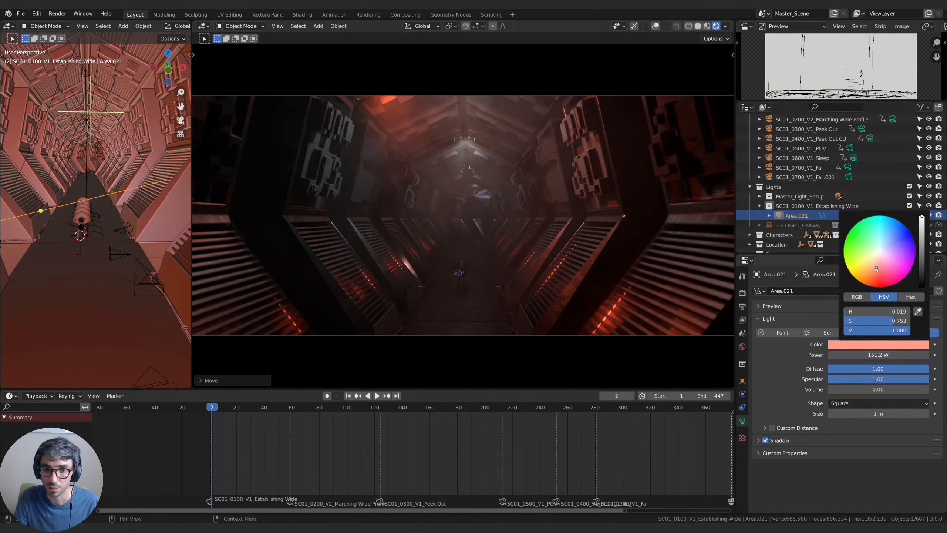
left_click_drag(875, 272, 870, 278)
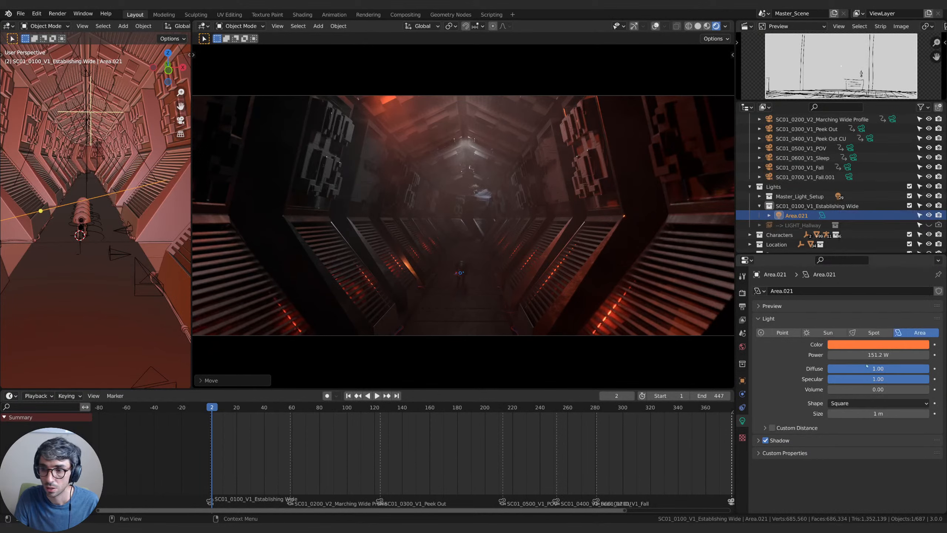
left_click_drag(869, 355, 859, 356)
Fine-tune the orange area light's position beside the characters and play the establishing shot to check the lighting.
key("g")
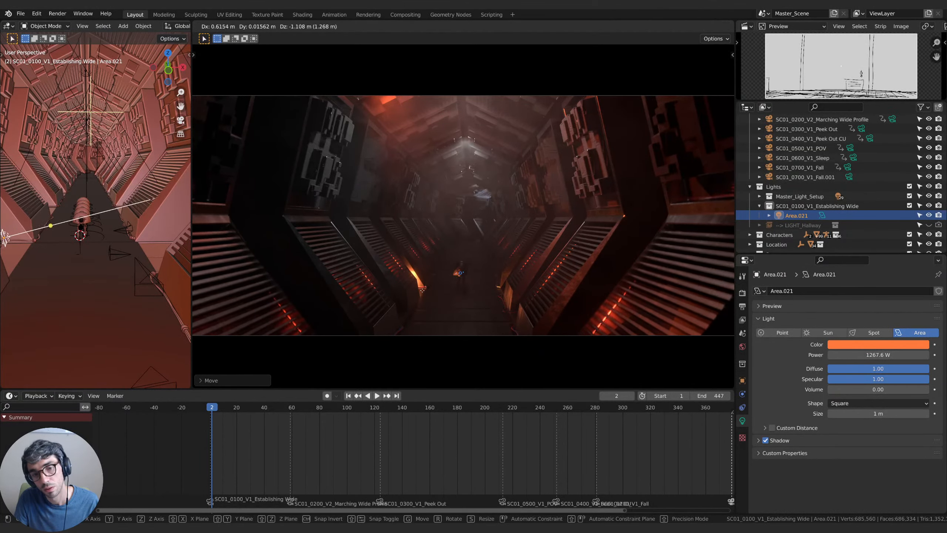
left_click(422, 290)
key("space")
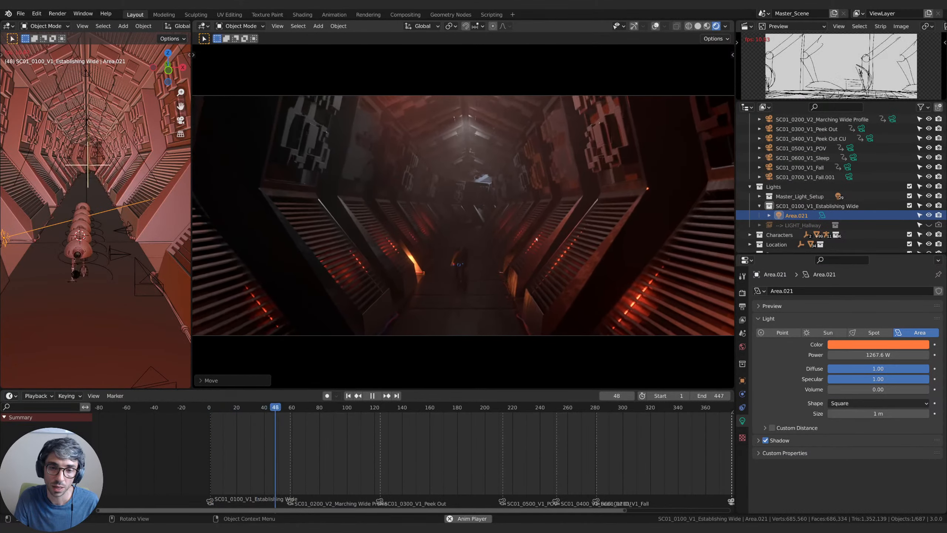
Stop playback at frame 49 and adjust the area light's angle and position at the hallway wall beside the characters.
key("space")
left_click_drag(287, 410, 277, 409)
key("r")
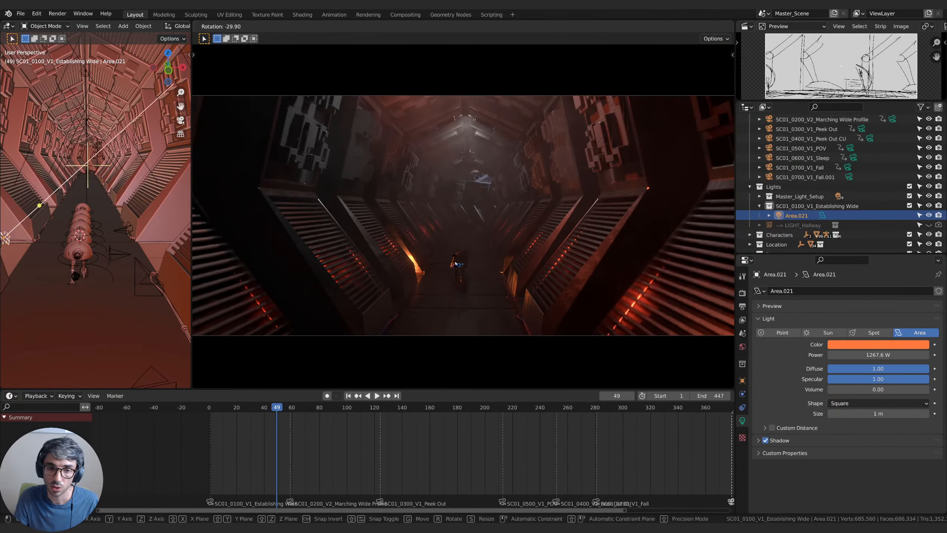
key("Return")
key("g")
key("Return")
key("r")
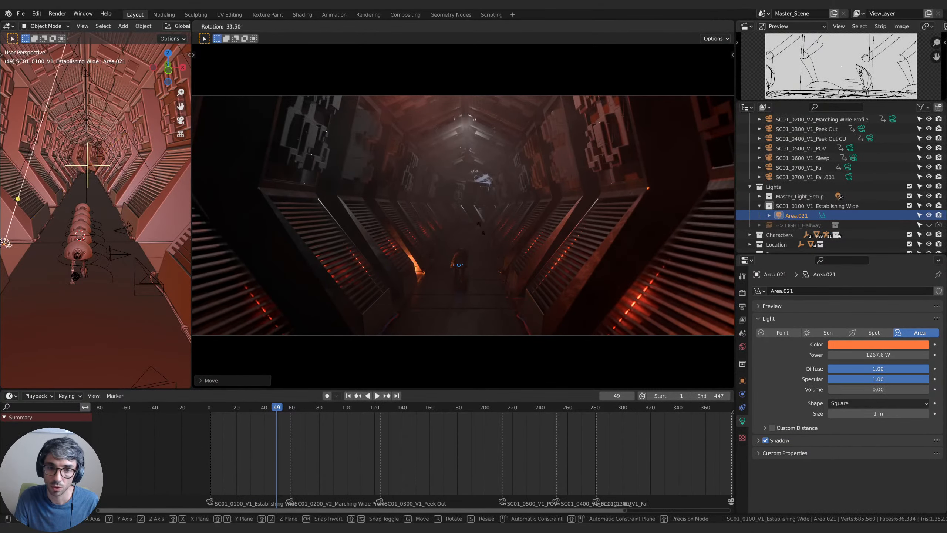
key("Return")
key("g")
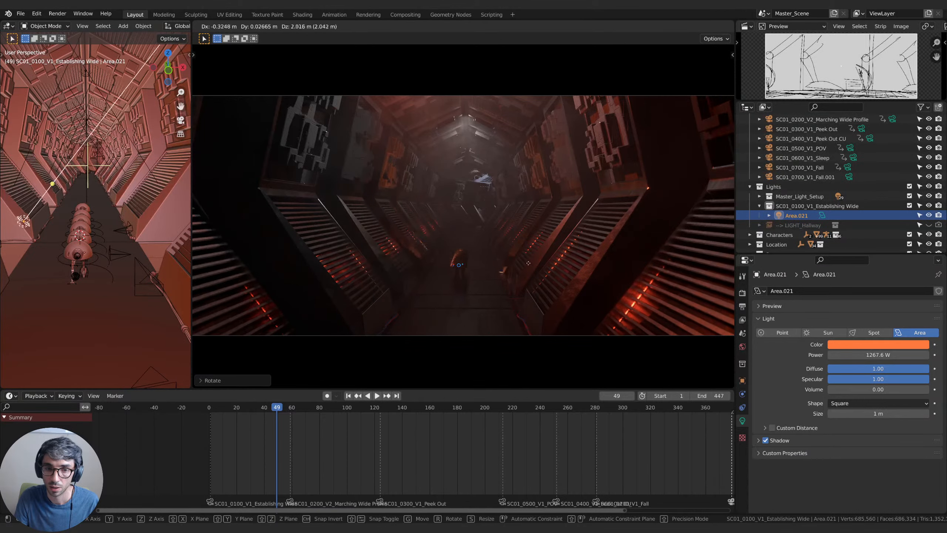
left_click(510, 226)
Move the area light along global Y down the hallway, and shift it sideways closer to the characters.
key("g")
key("y")
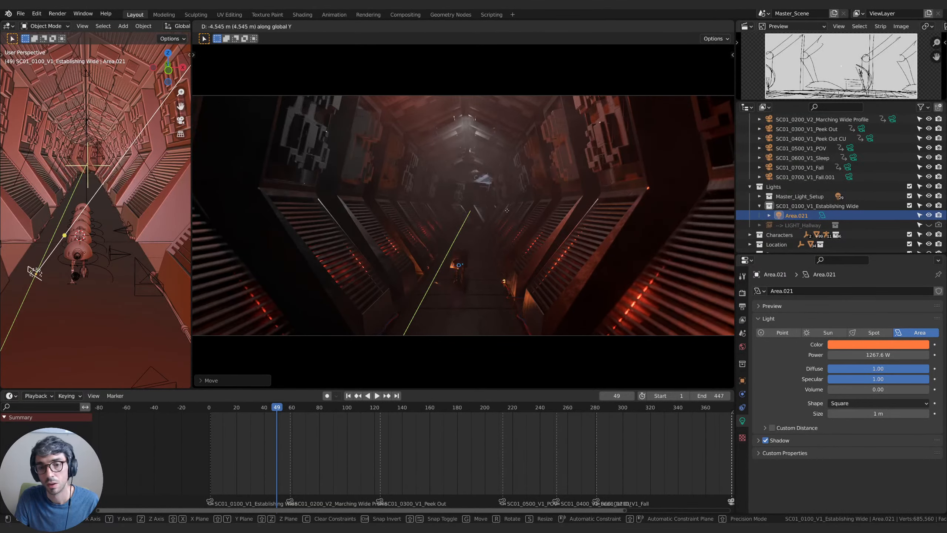
left_click(517, 232)
key("g")
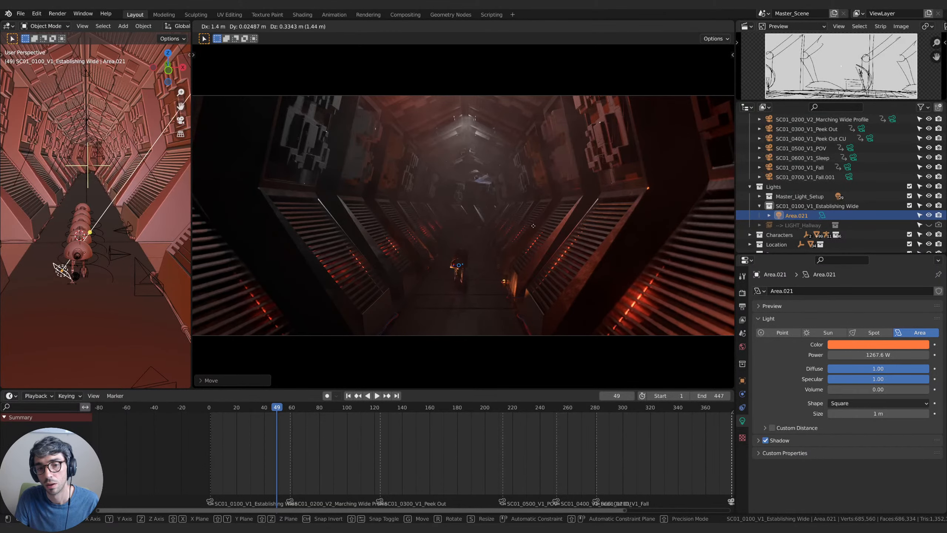
left_click(533, 226)
Play the establishing shot from its start to check how the repositioned light hits the characters, and return to frame 2.
key("space")
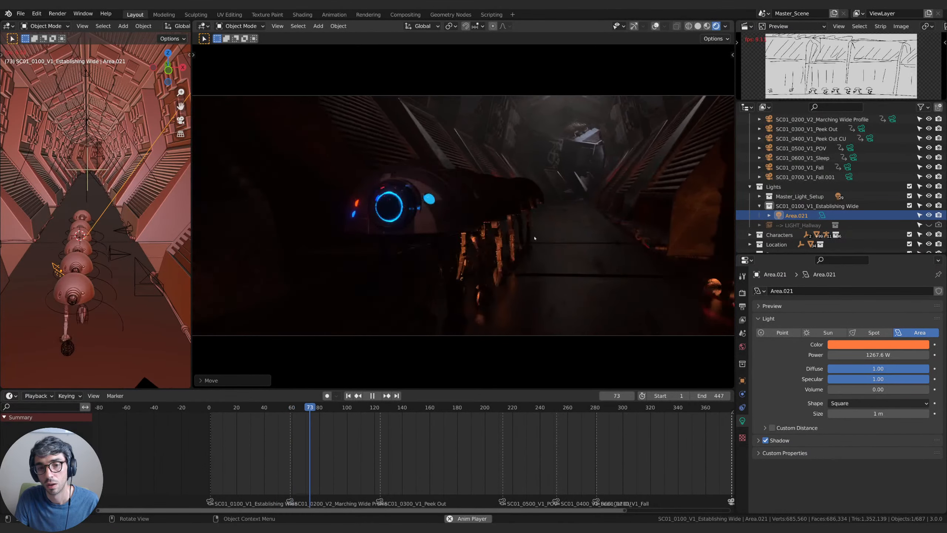
key("space")
left_click(209, 407)
key("space")
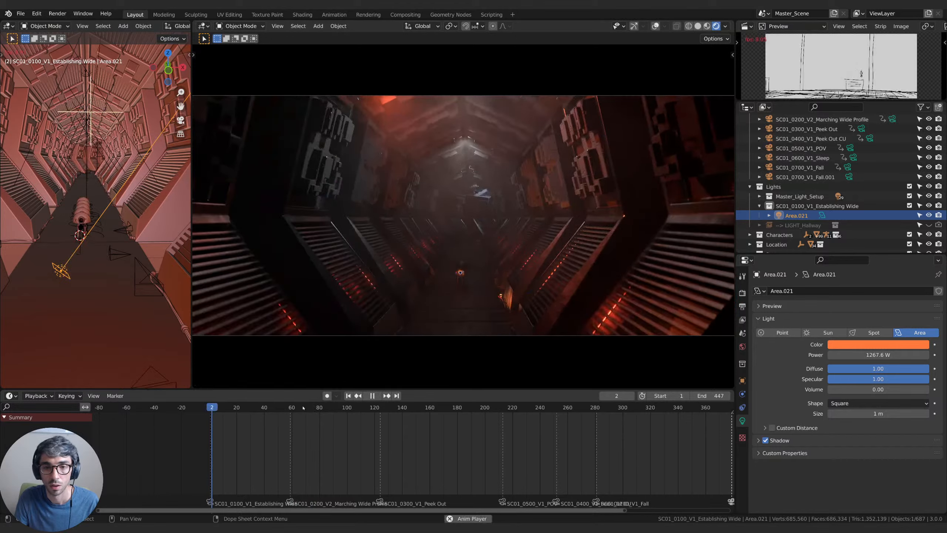
key("space")
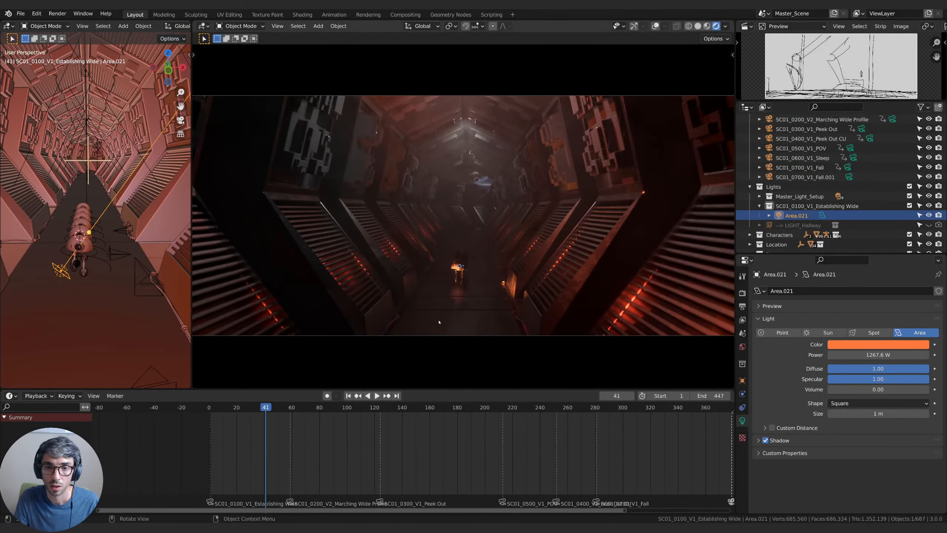
key("space")
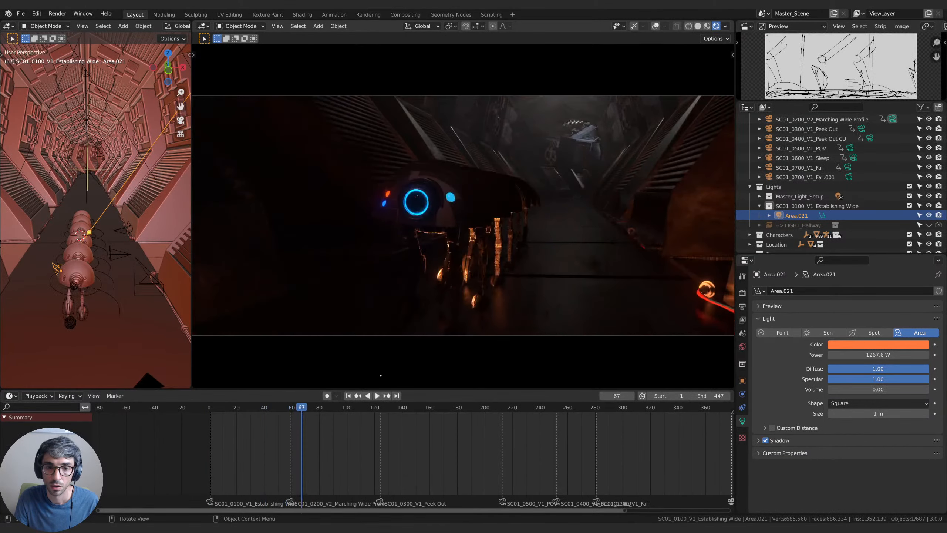
key("space")
left_click(213, 408)
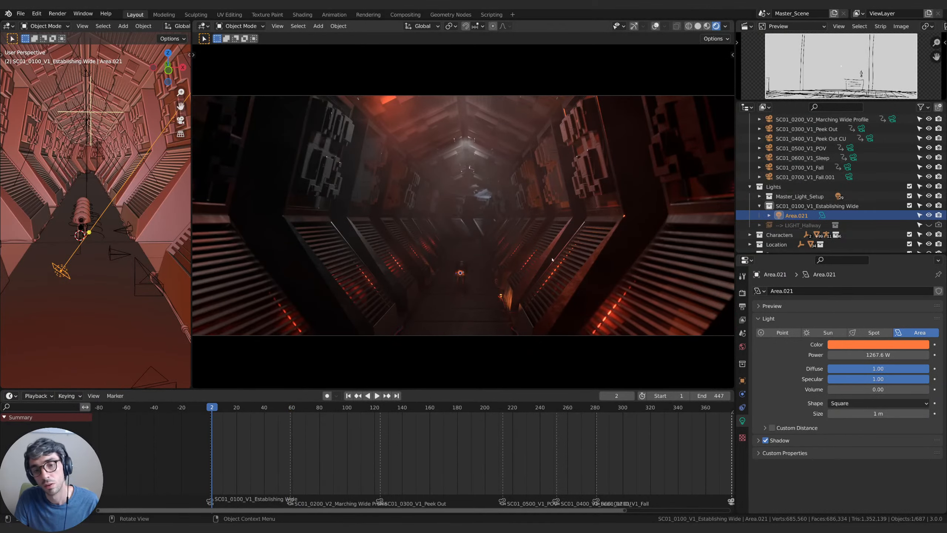
Reposition the area light near the middle of the hallway and set its volume influence to 1.00.
key("g")
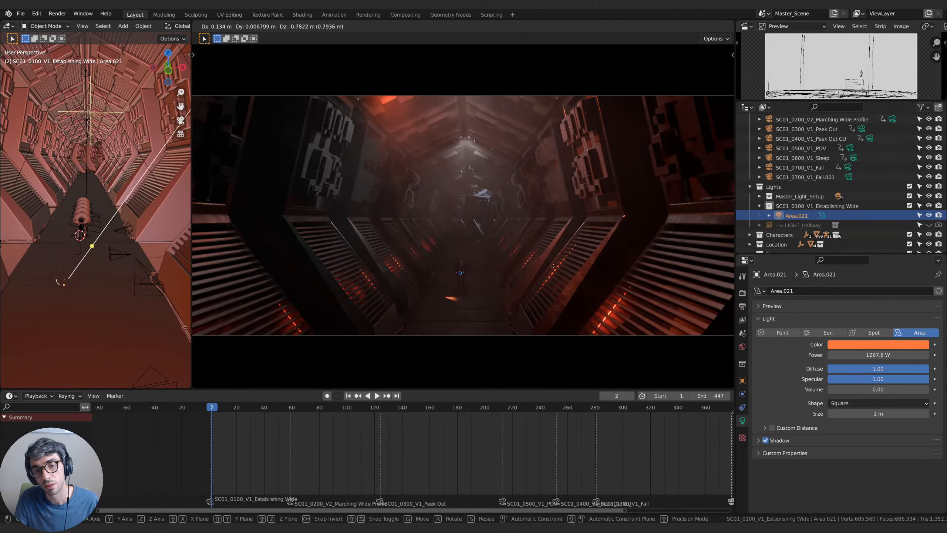
left_click(556, 250)
left_click_drag(878, 390, 929, 390)
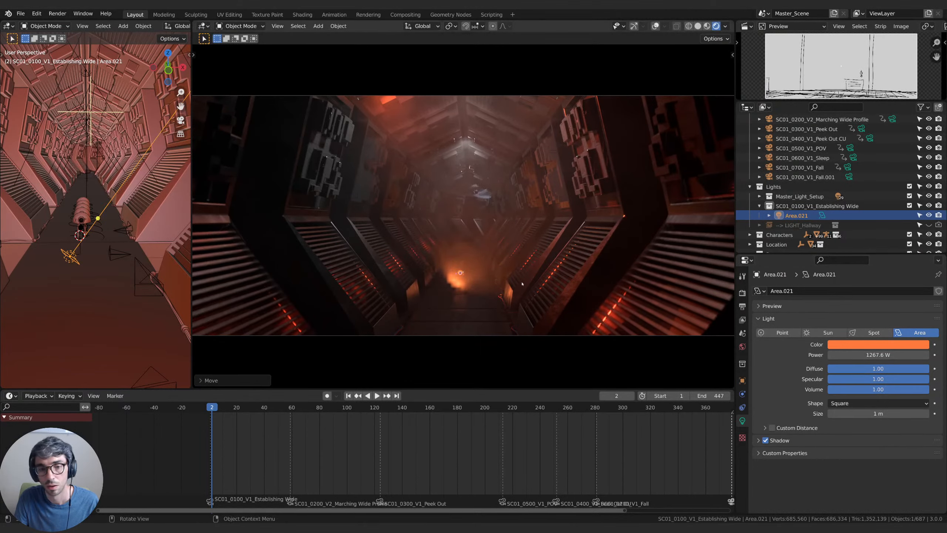
Move the area light to the left hallway wall and rotate it to shine across the corridor.
key("g")
key("r")
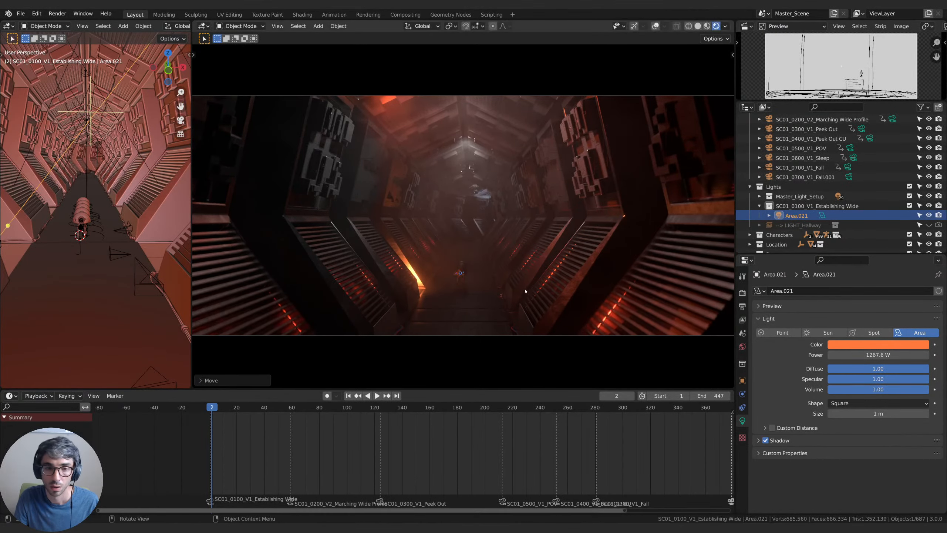
left_click(526, 266)
key("r")
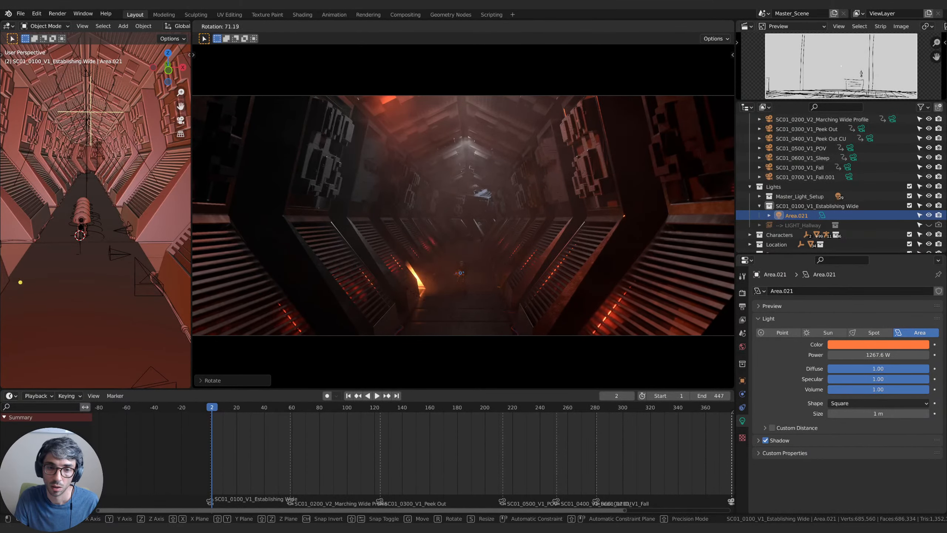
left_click(507, 388)
Play the shot to check the light from the left wall, and return to frame 1.
key("space")
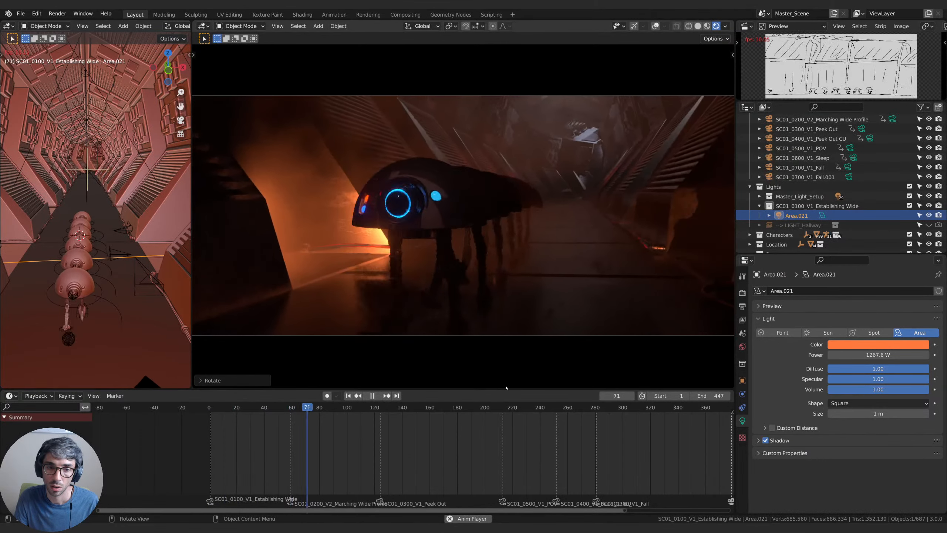
key("space")
key("shift+Left")
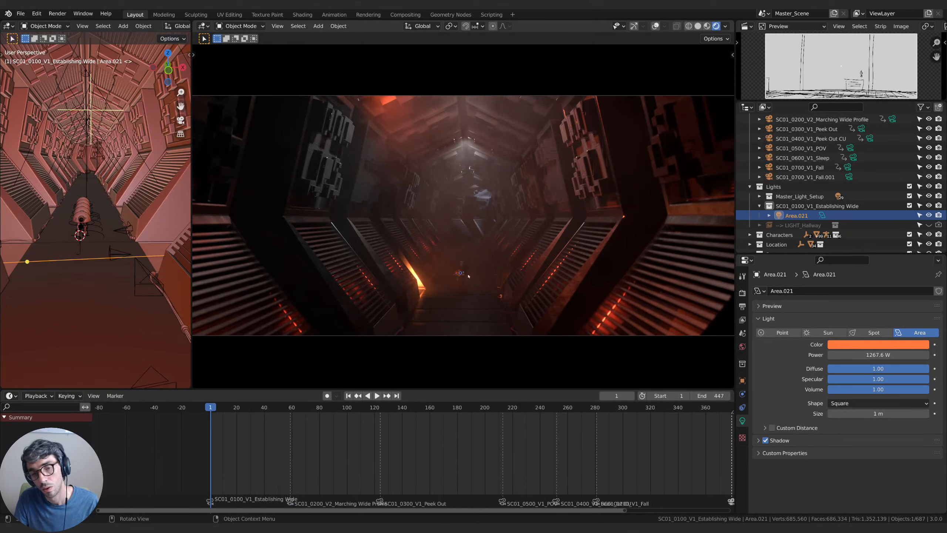
Set the area light's size to 0 m, turn it around global Z and place it at the right hallway wall.
left_click_drag(878, 414, 858, 414)
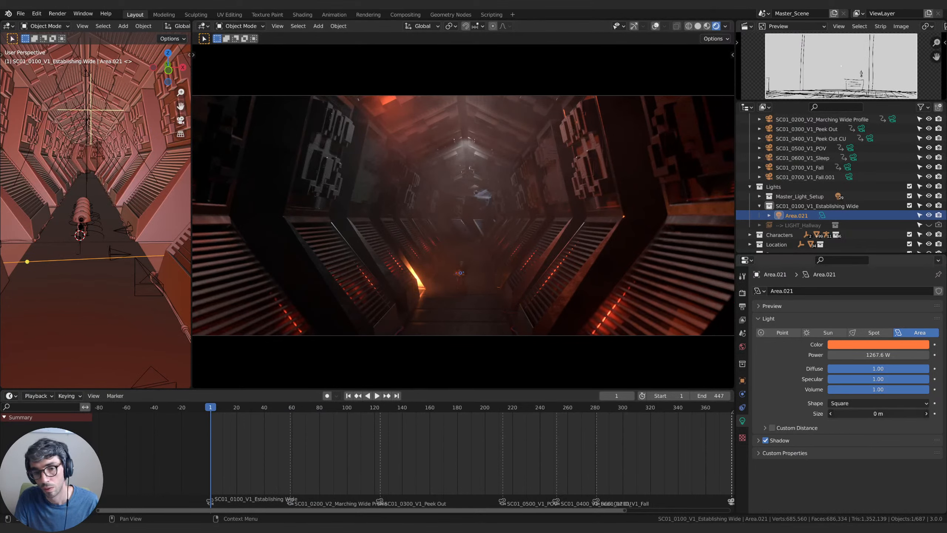
key("r")
key("z")
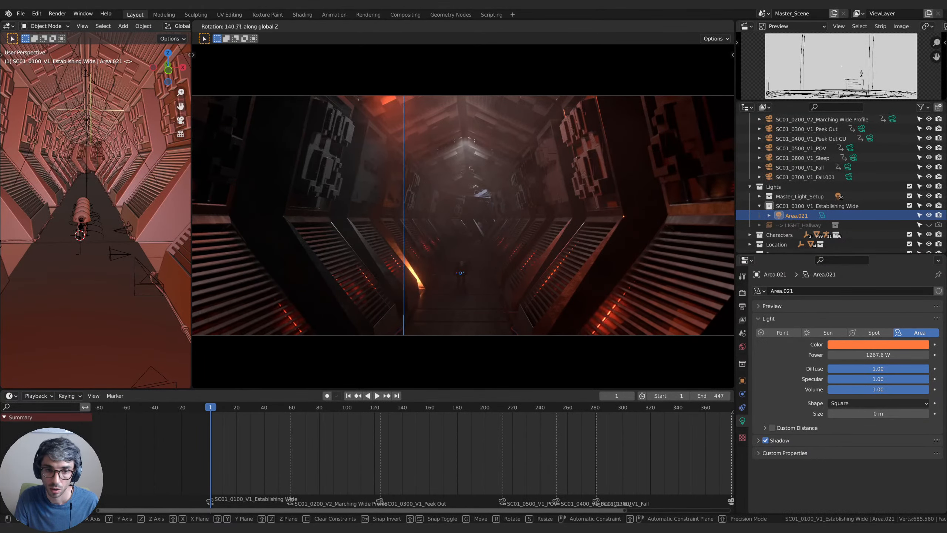
left_click(322, 200)
key("g")
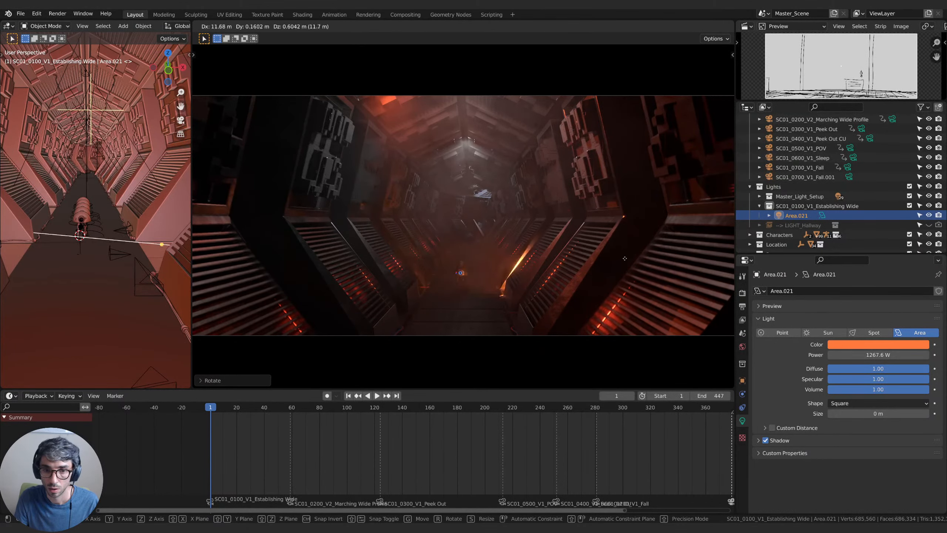
left_click(605, 267)
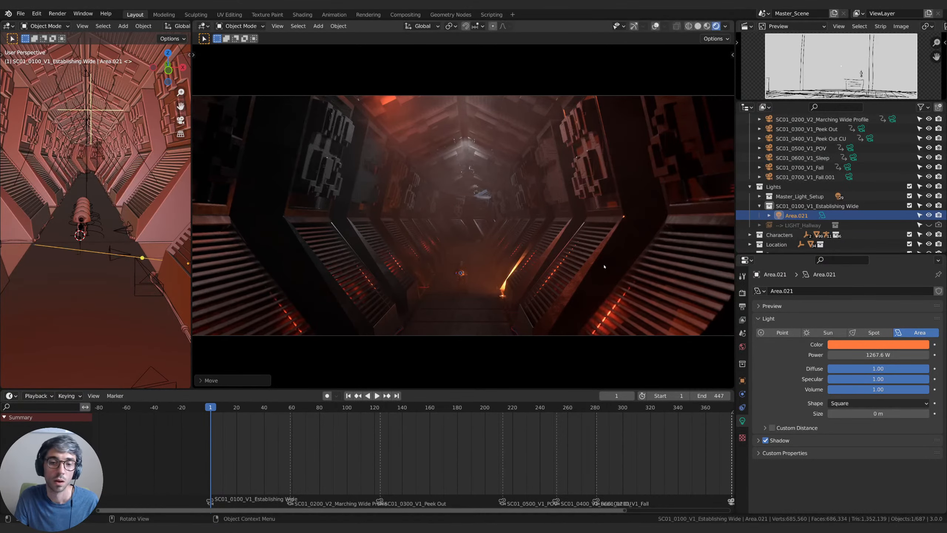
Lower the area light's power to about 1122 W and nudge the light slightly at the right wall.
left_click_drag(881, 355, 870, 355)
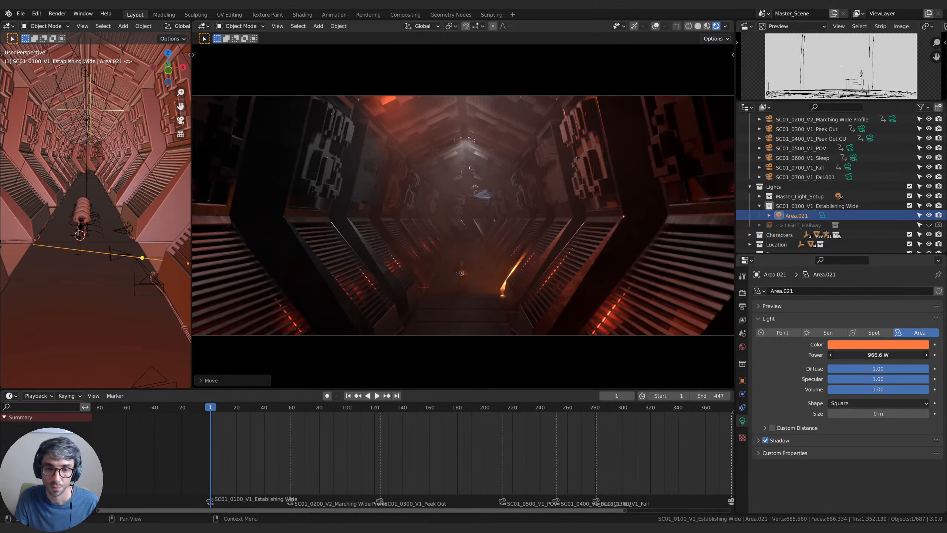
left_click_drag(879, 355, 865, 354)
key("g")
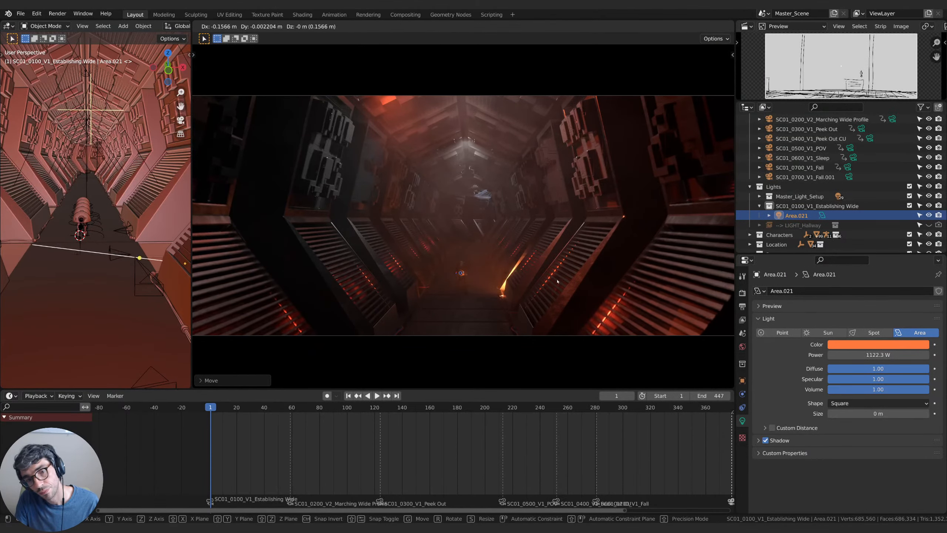
left_click(569, 282)
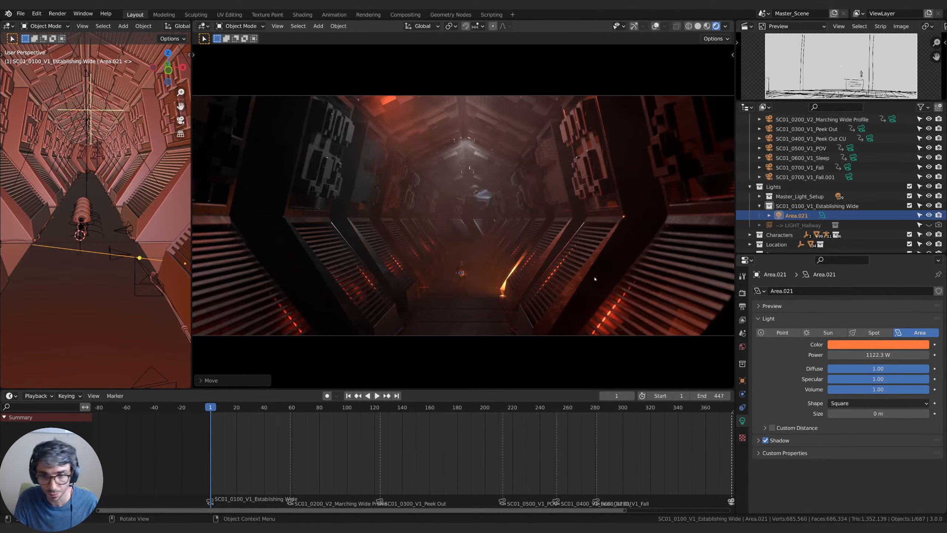
Play the shot to check the light from the right wall, and go back to frame 42.
key("space")
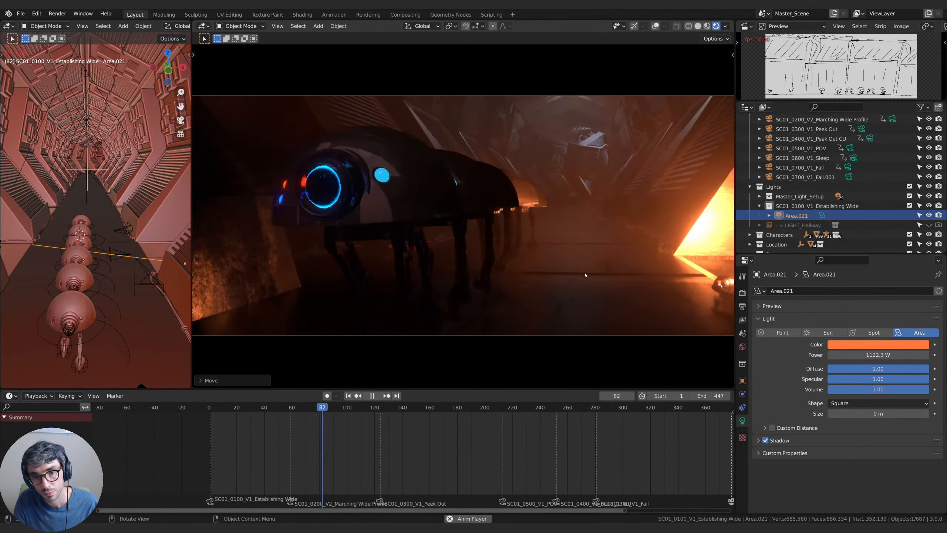
key("space")
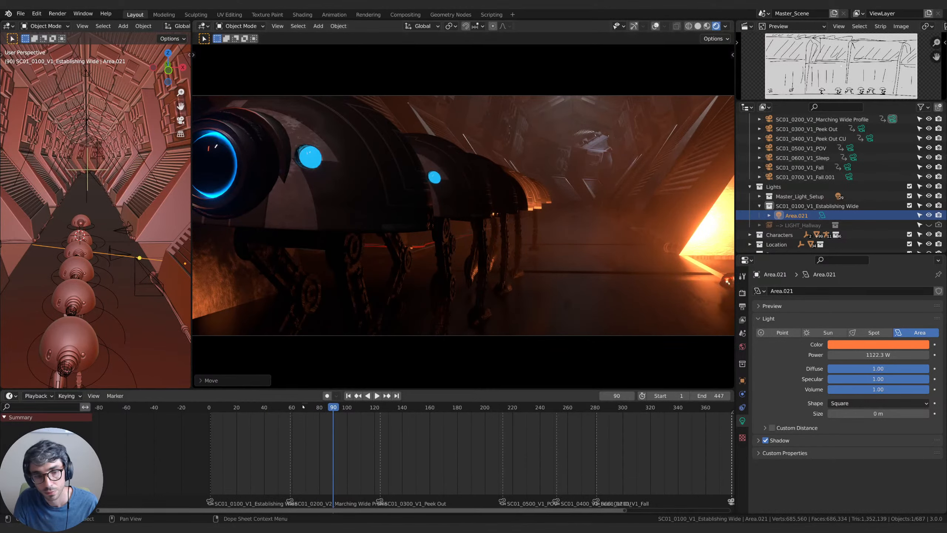
left_click_drag(303, 406, 267, 407)
Move the area light along global Y toward the camera, shift it inward from the right wall, and turn it around global Z.
key("g")
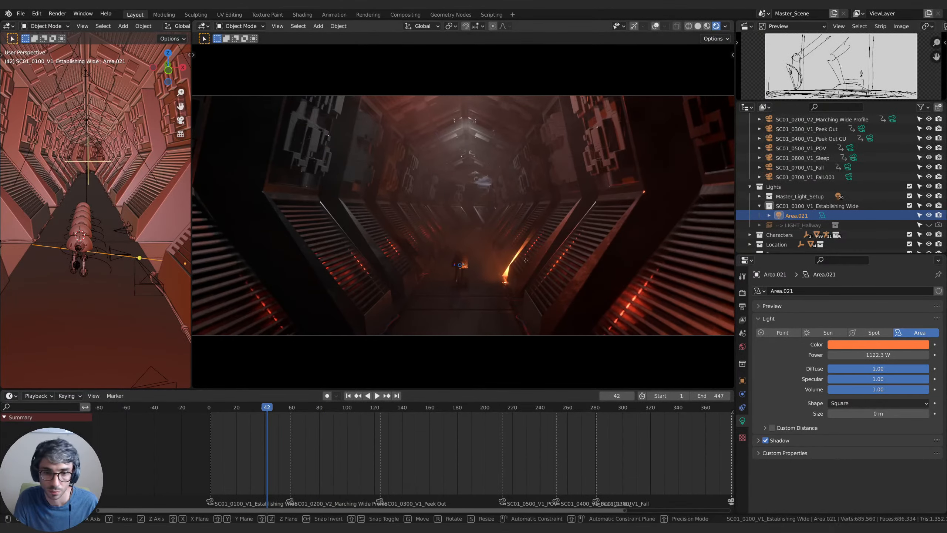
key("y")
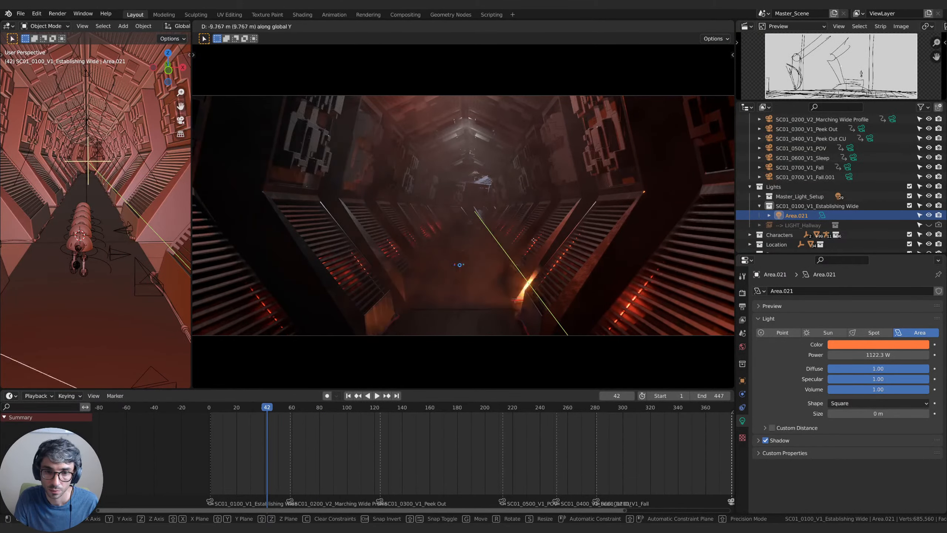
left_click(578, 303)
key("g")
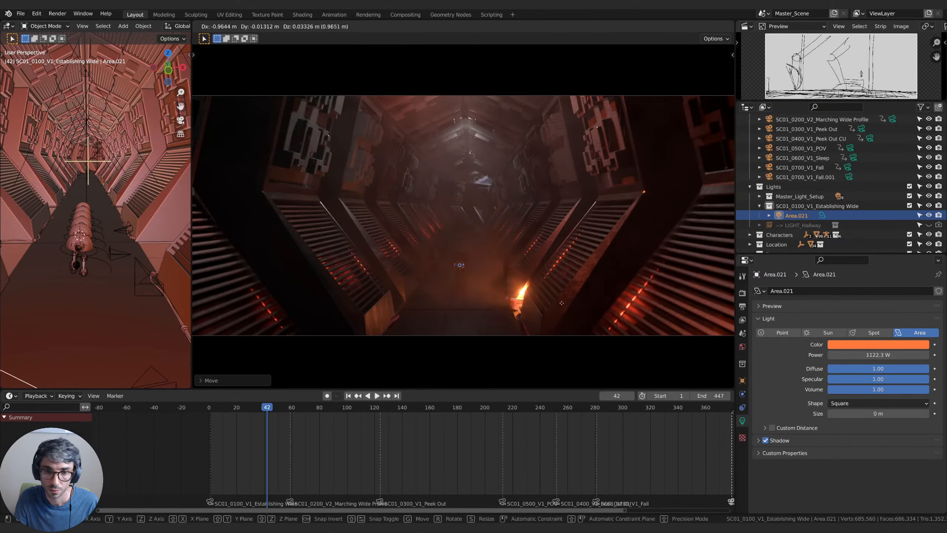
key("r")
key("z")
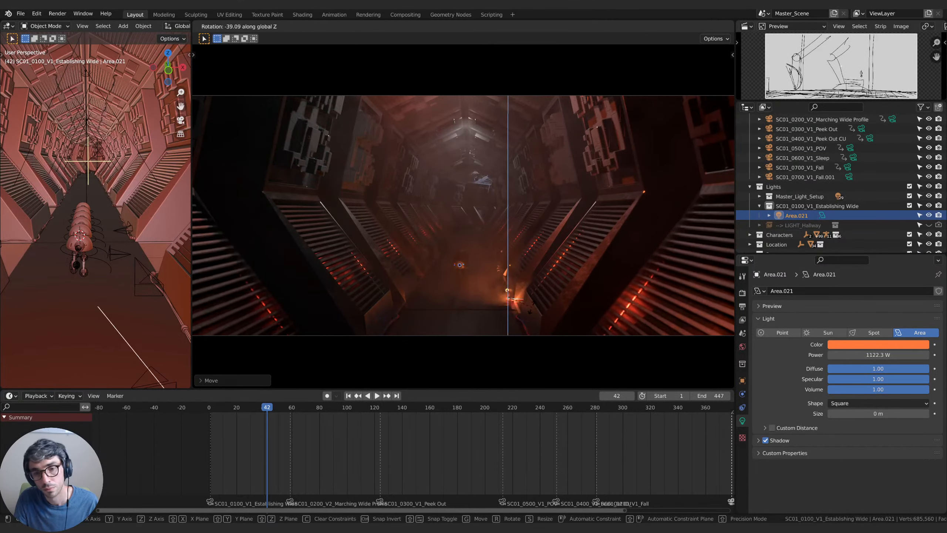
left_click(591, 297)
Play the shot to check the light placed nearer the camera, and go back to frame 0.
key("space")
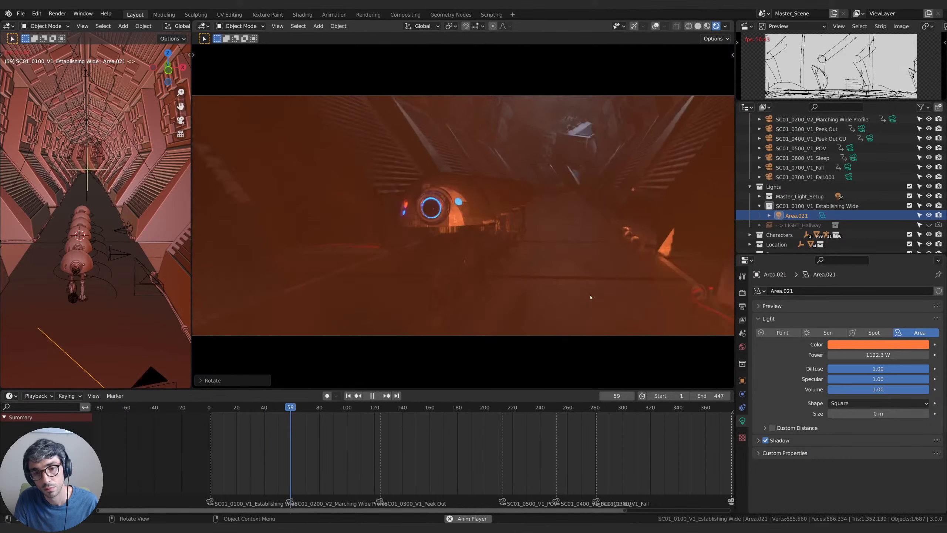
key("space")
left_click_drag(234, 410, 209, 409)
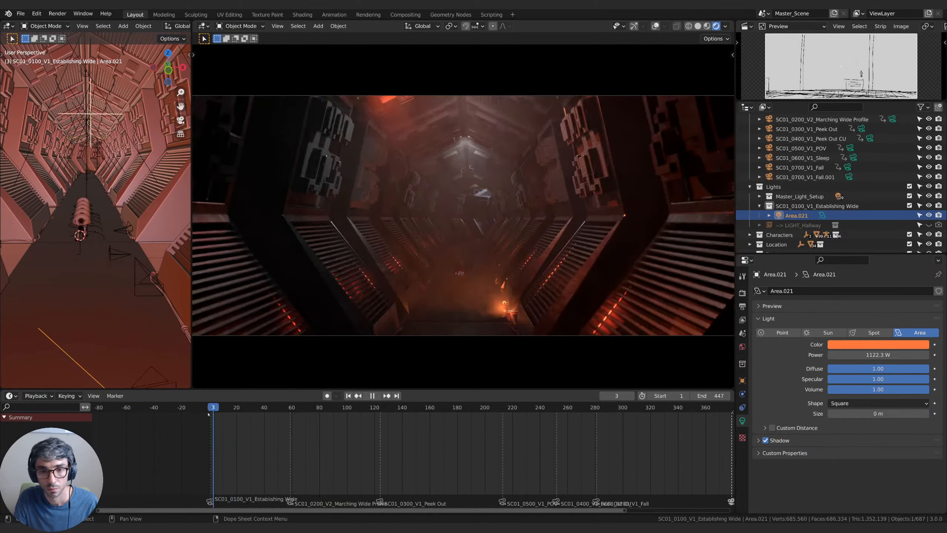
Reposition and rotate the area light at the left hallway wall, and set its volume influence to 0.
key("g")
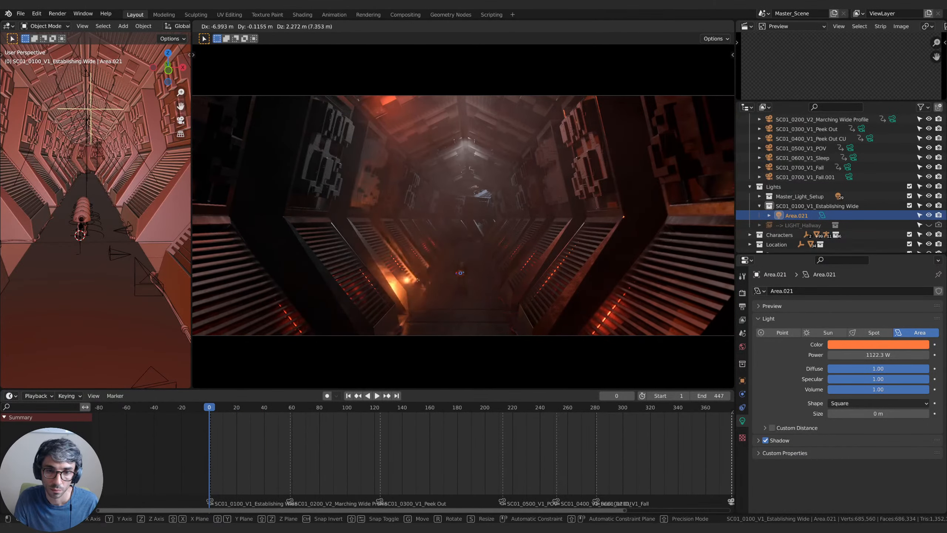
left_click(434, 272)
key("r")
left_click(533, 260)
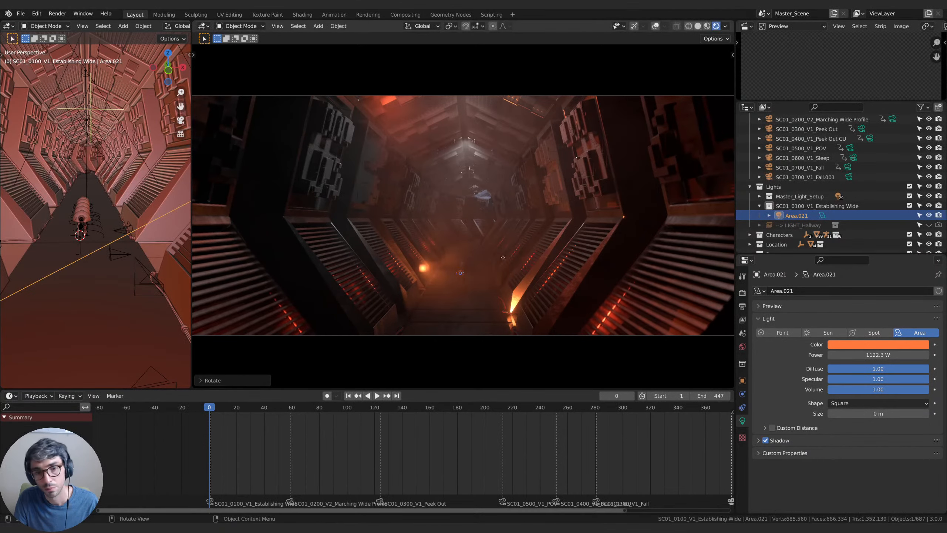
key("g")
left_click(508, 278)
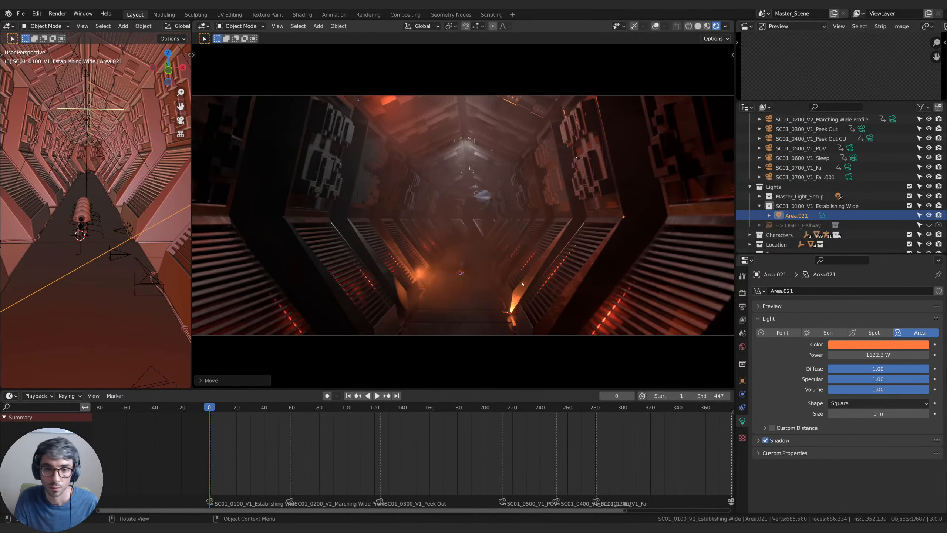
key("BackSpace")
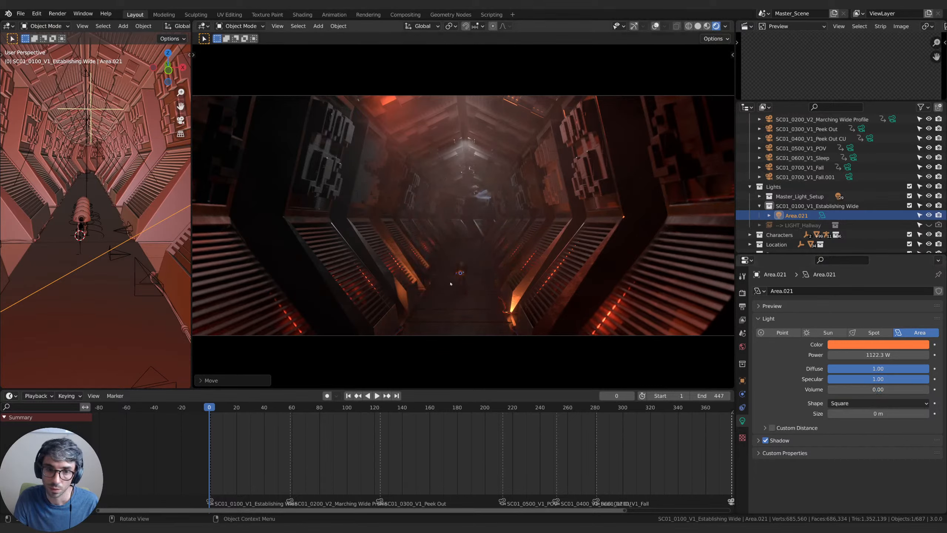
Reposition the orange area light and move it along global Y so its glow falls beside the left wall.
key("g")
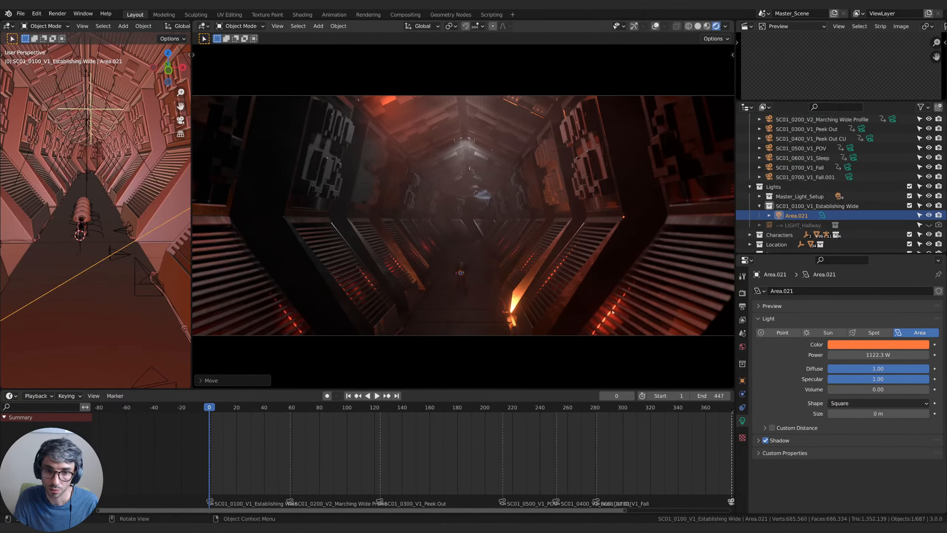
left_click(525, 319)
key("g")
key("y")
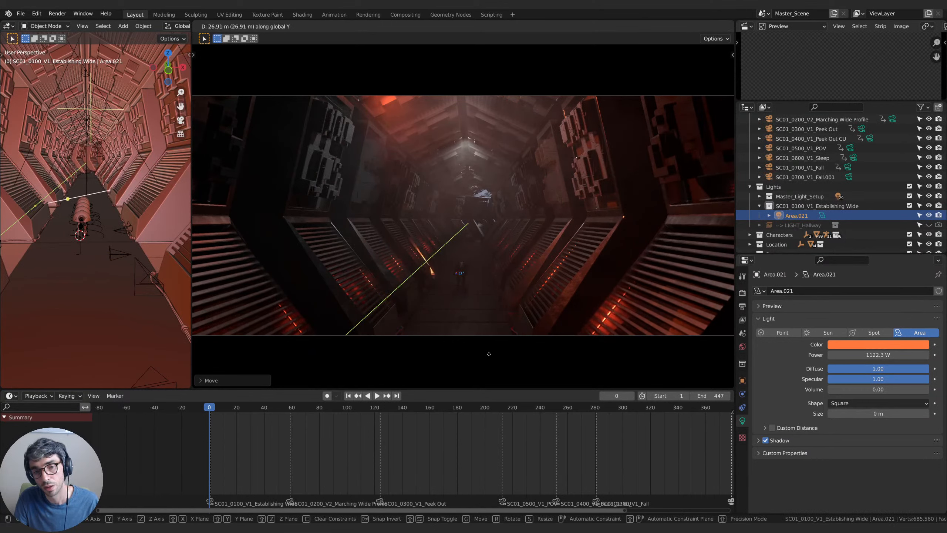
left_click(490, 342)
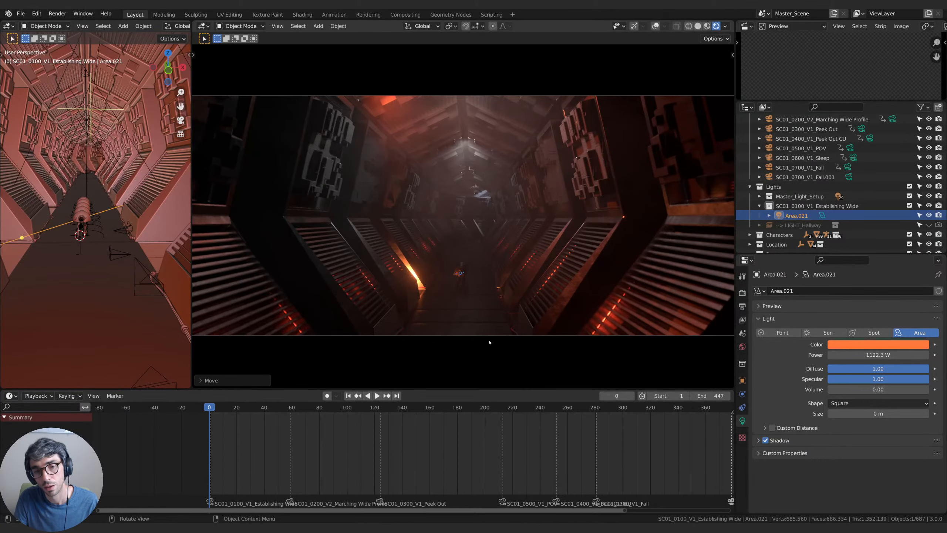
Show the transform gizmos in the camera view with overlays kept hidden, and activate the Move tool.
left_click(636, 27)
left_click(654, 26)
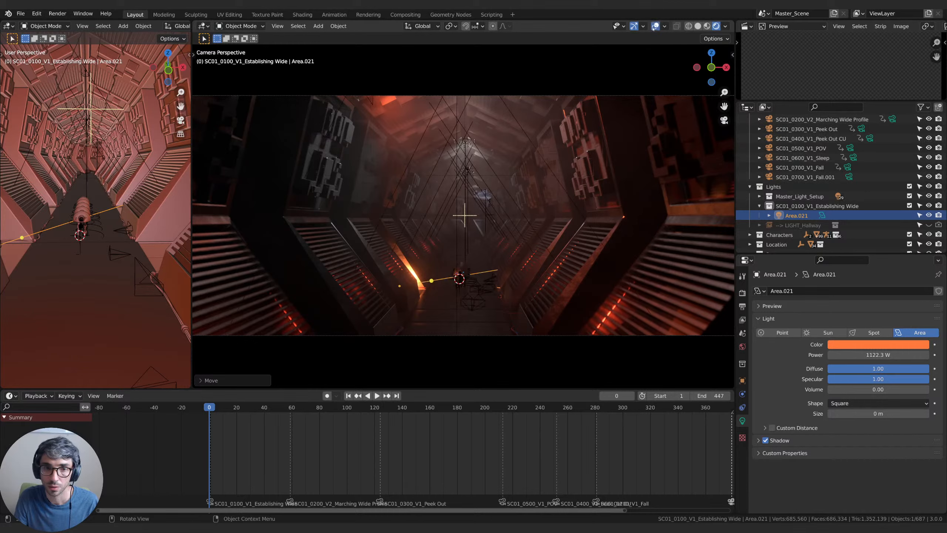
left_click(654, 26)
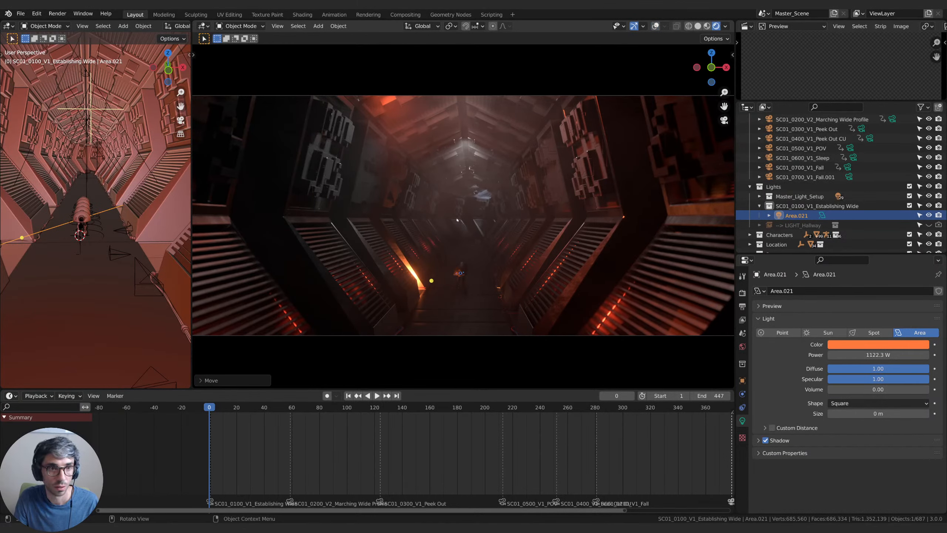
left_click(193, 55)
left_click(204, 93)
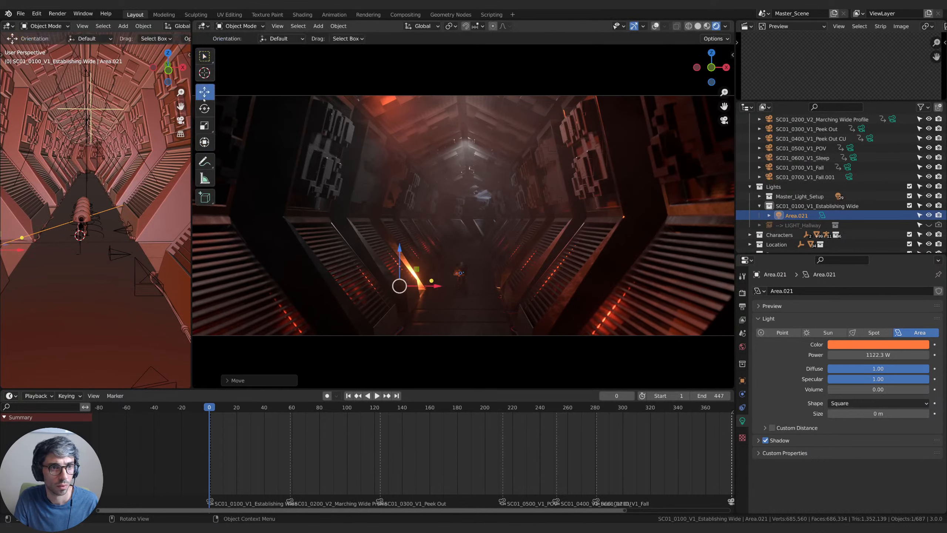
key("t")
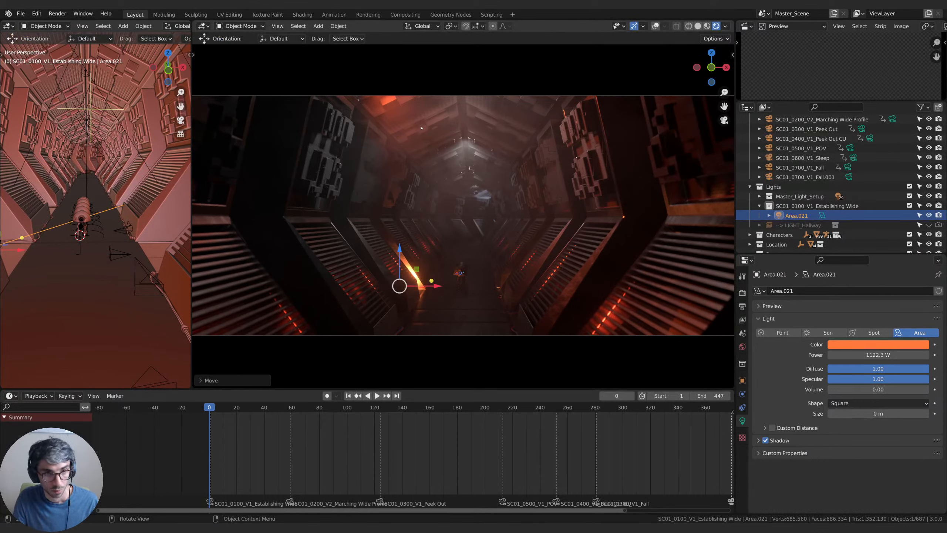
key("t")
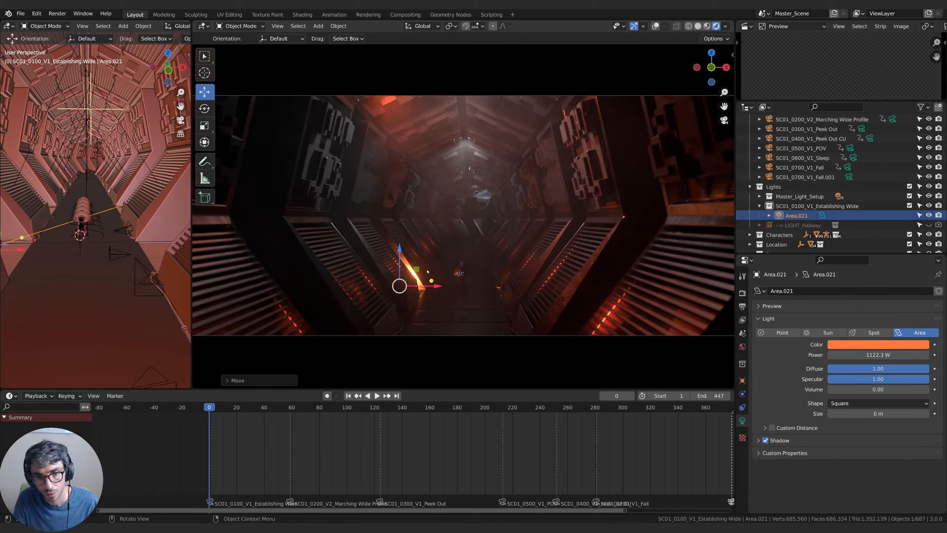
key("t")
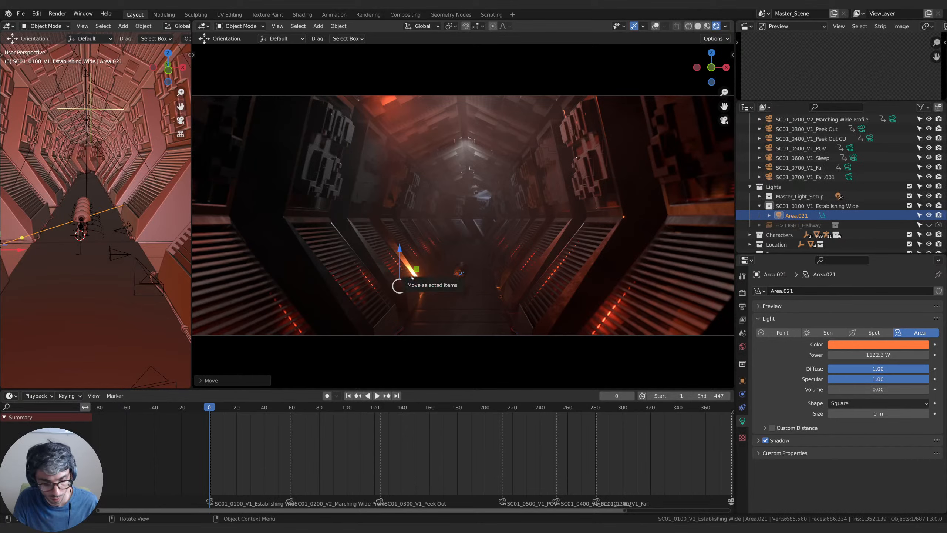
Nudge the area light slightly along global Y within the recess of the left wall.
key("g")
key("y")
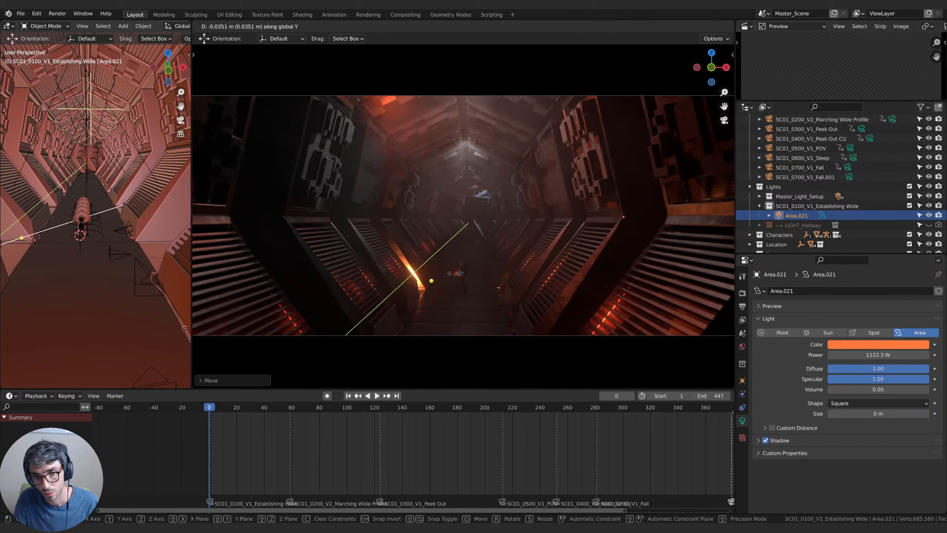
left_click(450, 271)
key("ctrl+KP_3")
middle_click_drag(136, 242, 13, 239)
middle_click_drag(157, 220, 67, 219)
middle_click_drag(184, 193, 135, 246, "shift")
key("g")
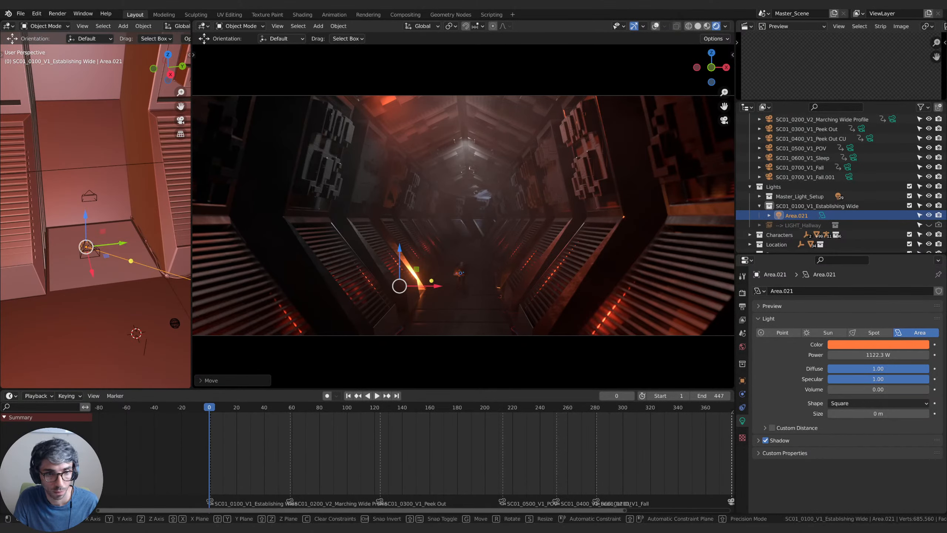
key("y")
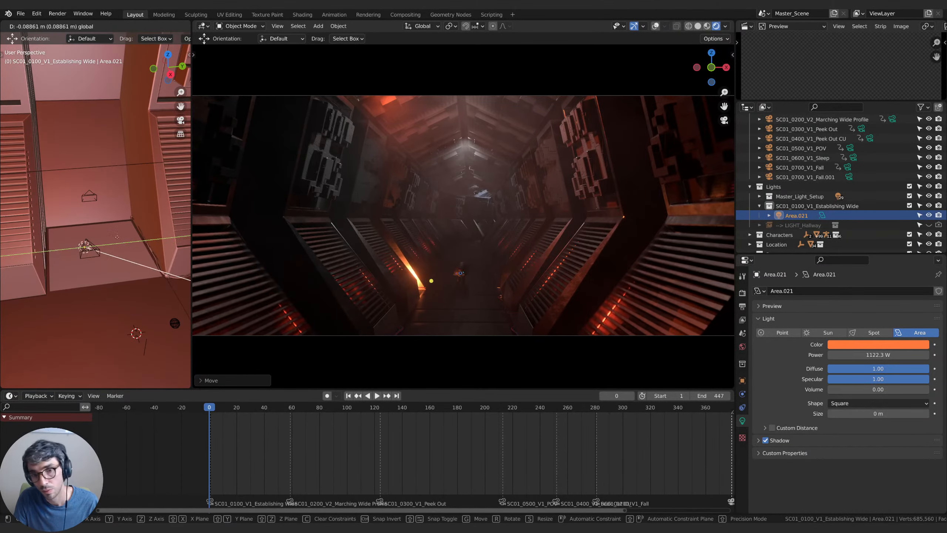
left_click(121, 241)
Shift the area light farther into the left wall recess and raise it about 0.37 m along global Z.
left_click_drag(98, 268, 91, 242)
key("g")
key("z")
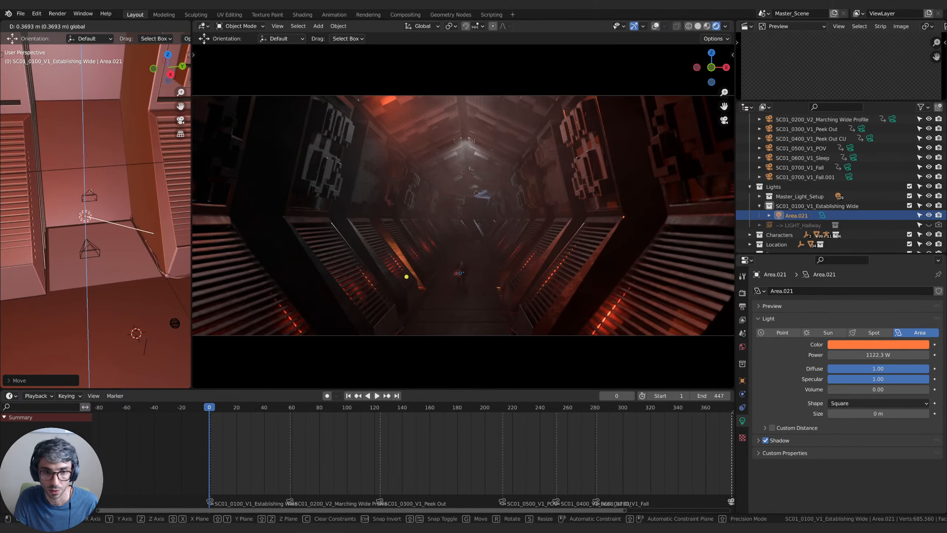
left_click(402, 269)
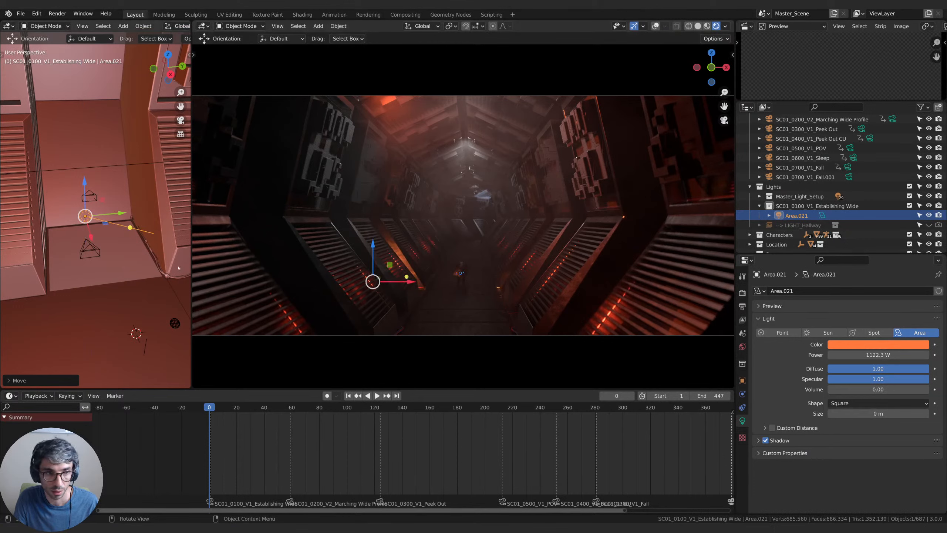
Set the area light's power to 1548.5 W, its size to 0 m and its volume influence to 0.98.
left_click_drag(873, 355, 892, 354)
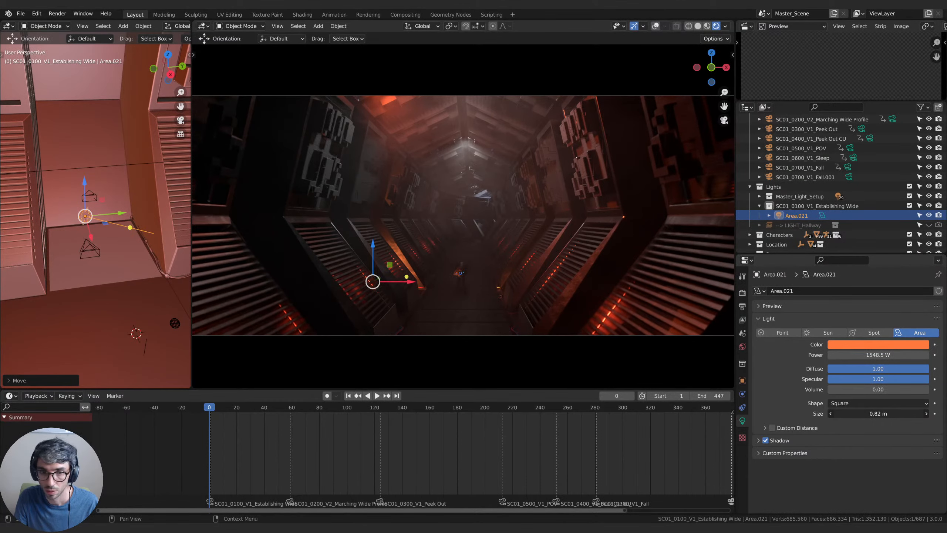
left_click_drag(871, 413, 868, 414)
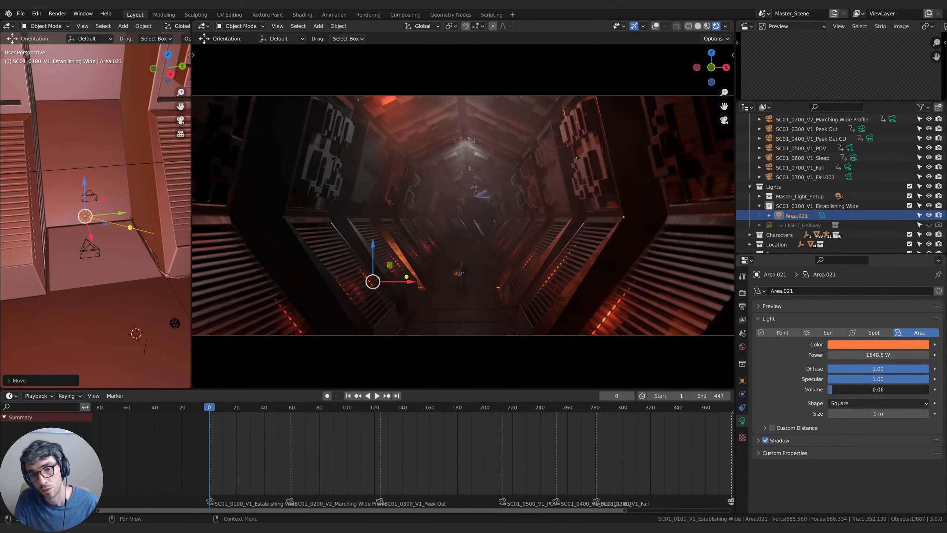
left_click_drag(872, 389, 927, 389)
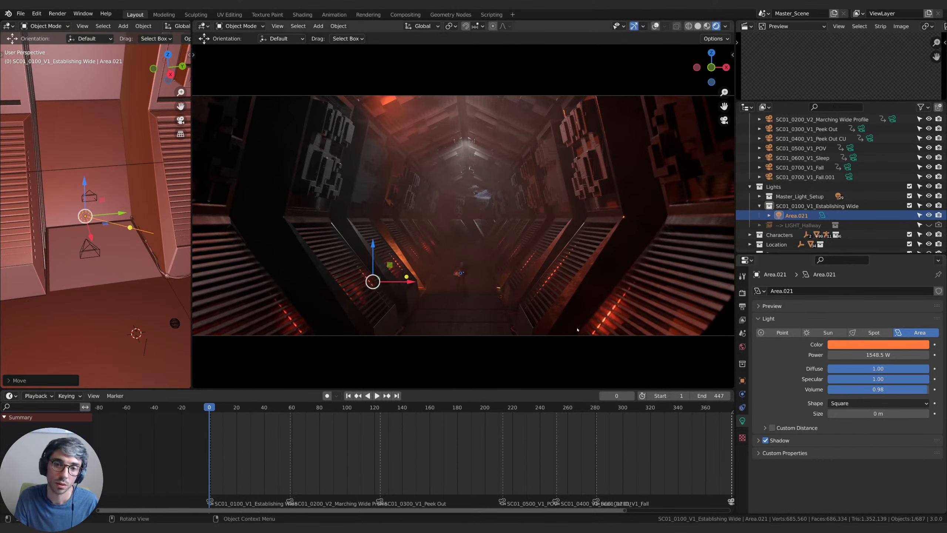
Play the shot to check the adjusted area light, and go back to frame 12.
key("space")
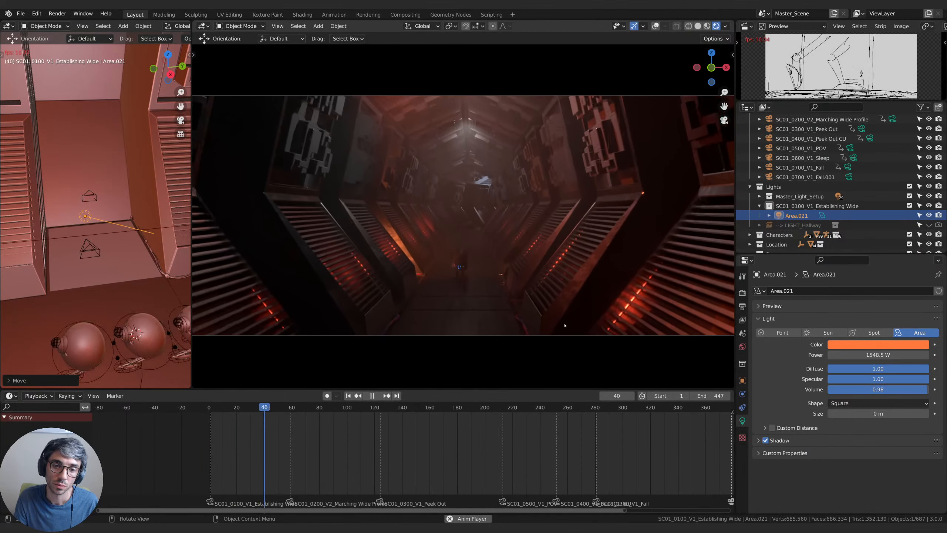
key("space")
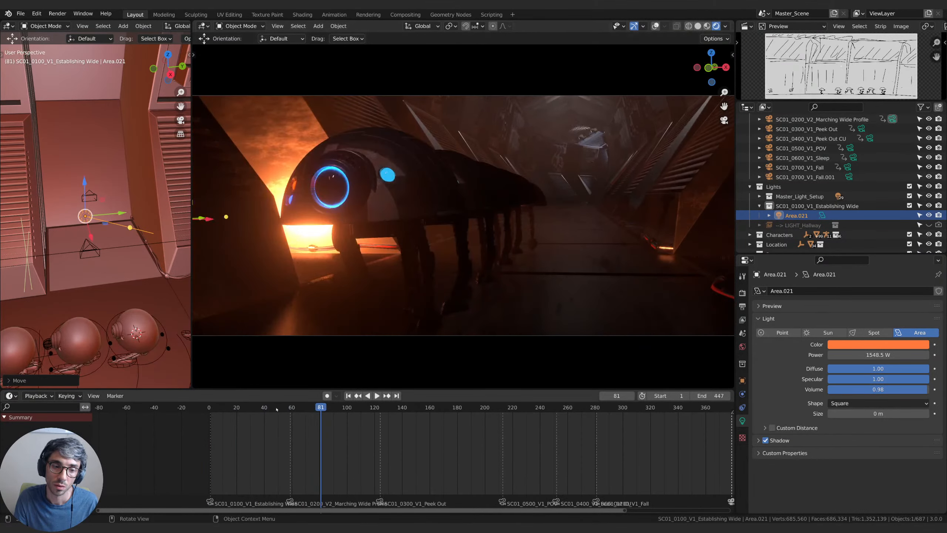
left_click(256, 410)
mouse_move(239, 408)
left_mouse_down()
mouse_move(211, 407)
mouse_move(225, 408)
left_mouse_up()
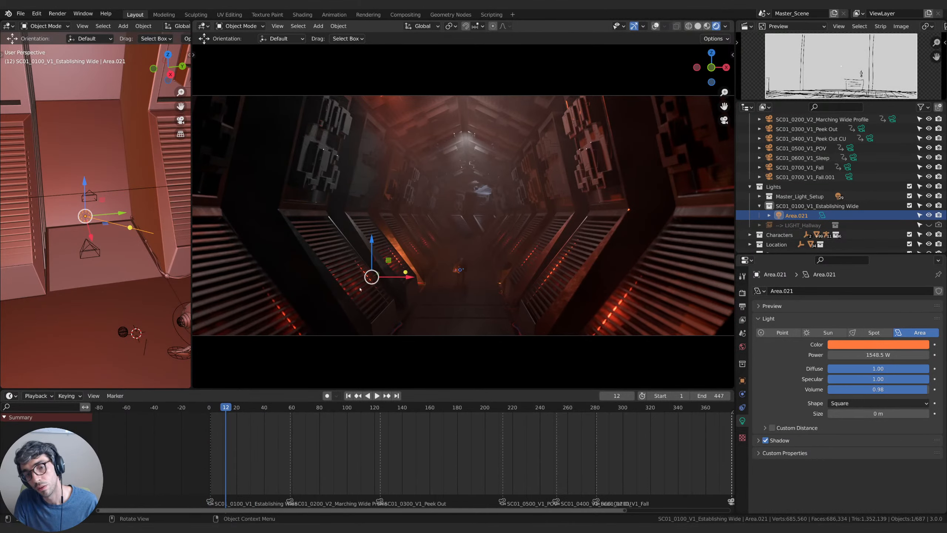
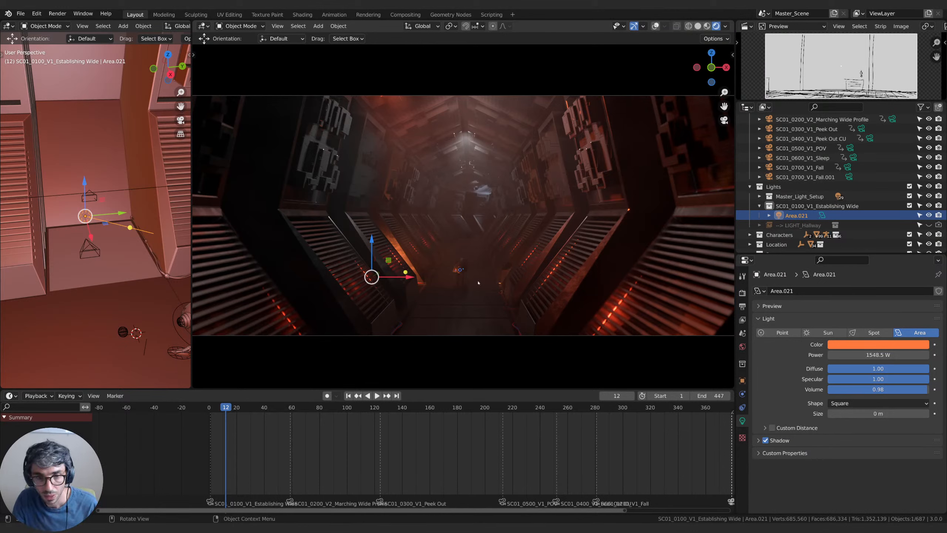
Add a point light to the establishing wide collection and move it along global Y behind the marching character.
key("shift+a")
mouse_move(438, 253)
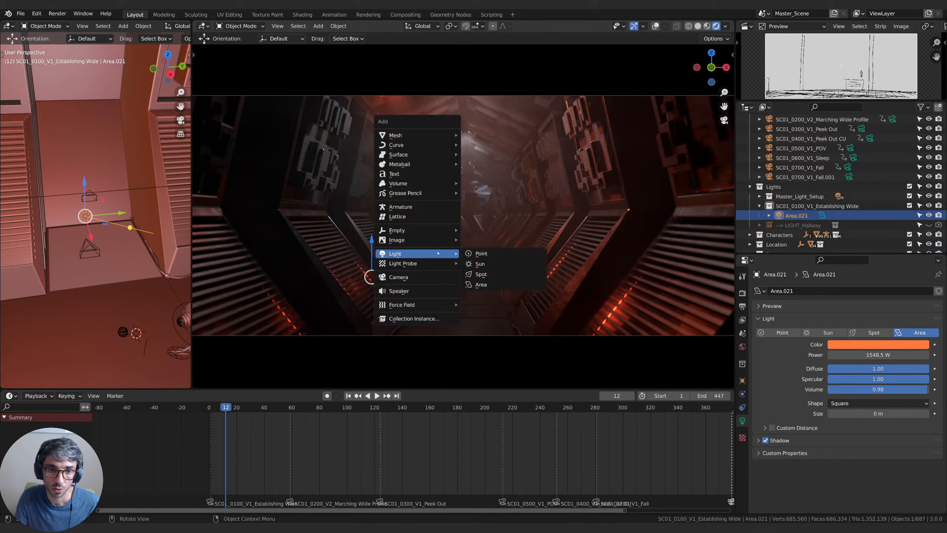
left_click(481, 254)
key("g")
key("y")
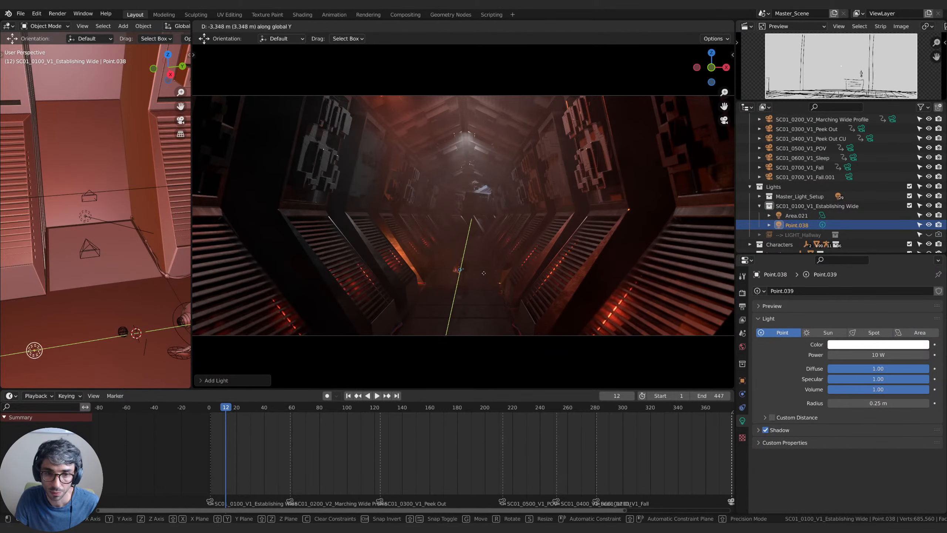
left_click(474, 298)
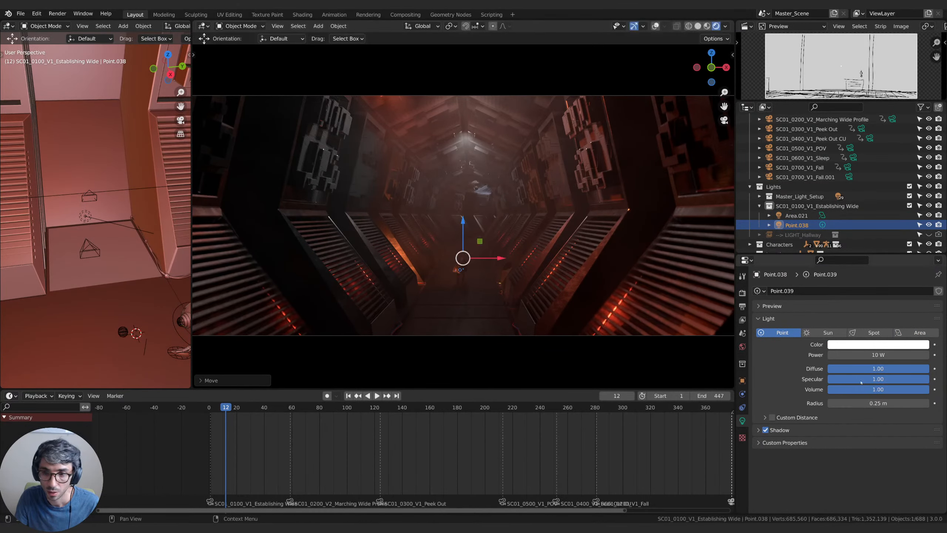
Raise the point light's power to 319 W and shift it slightly near the character.
left_click_drag(879, 355, 909, 355)
key("g")
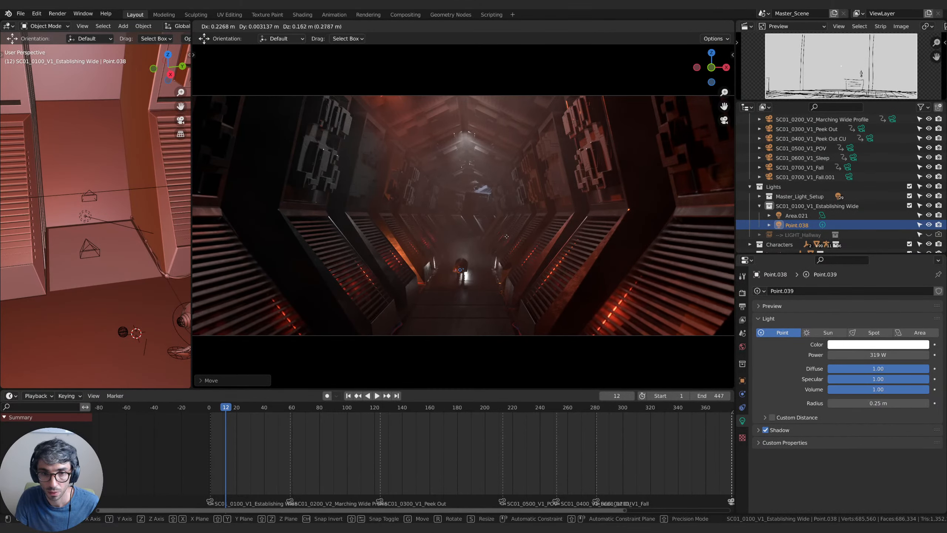
left_click(511, 237)
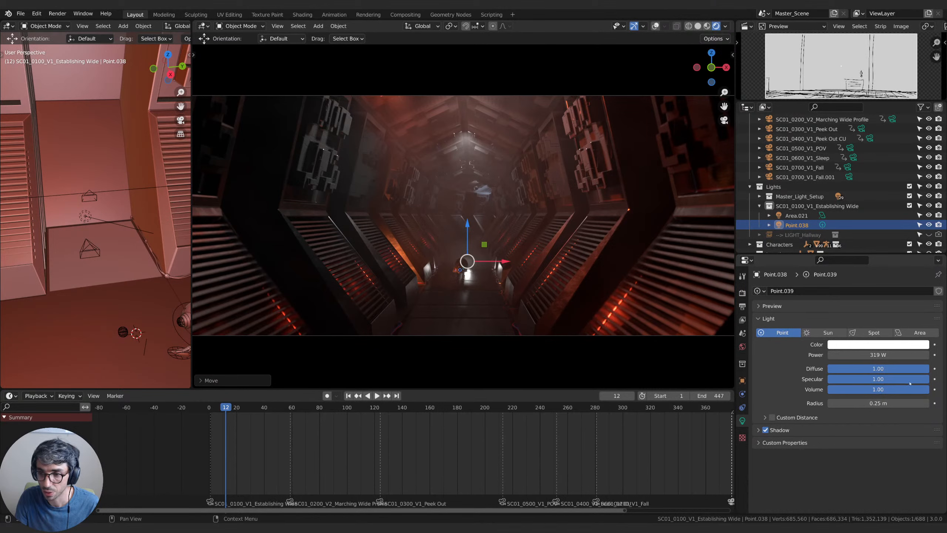
Try the point light with specular influence 0 while shifting it, and restore specular to 1.00.
left_click_drag(910, 383, 826, 380)
key("g")
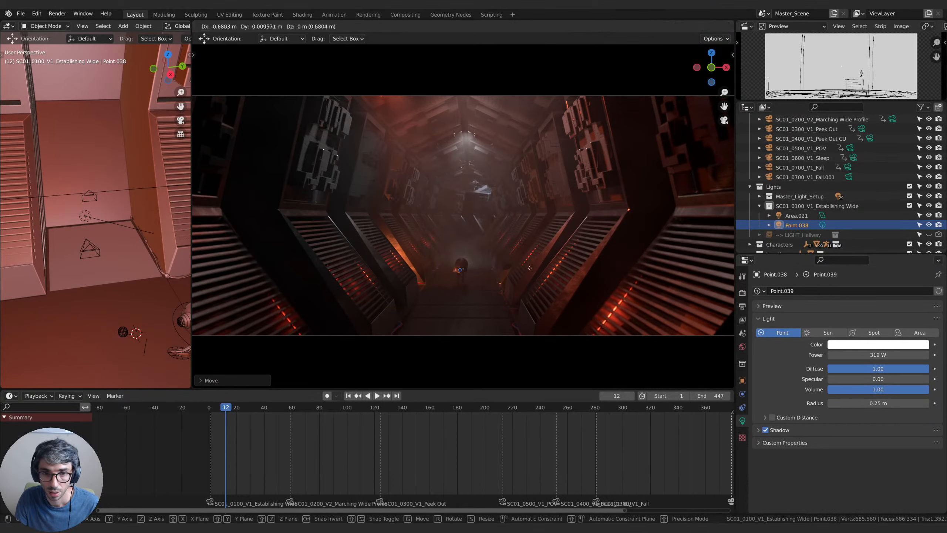
left_click(531, 274)
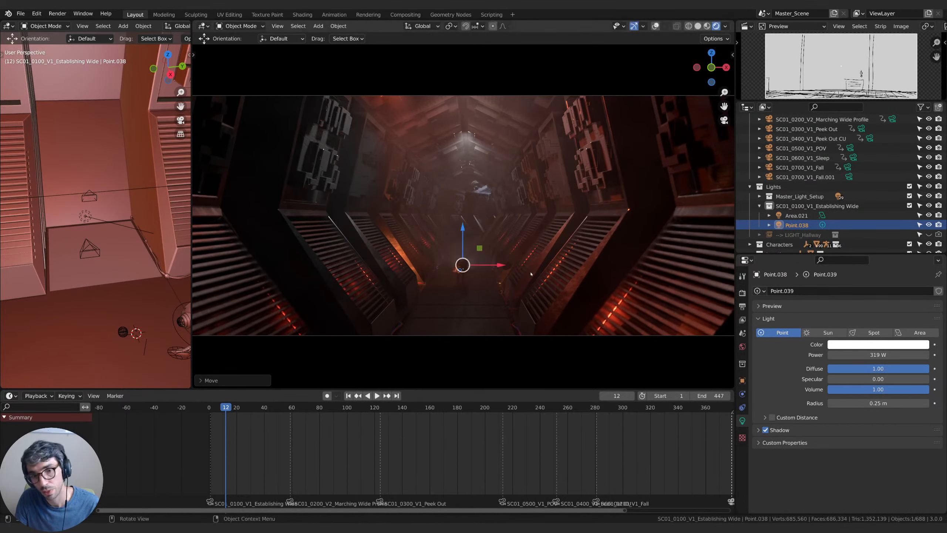
left_click_drag(857, 379, 936, 380)
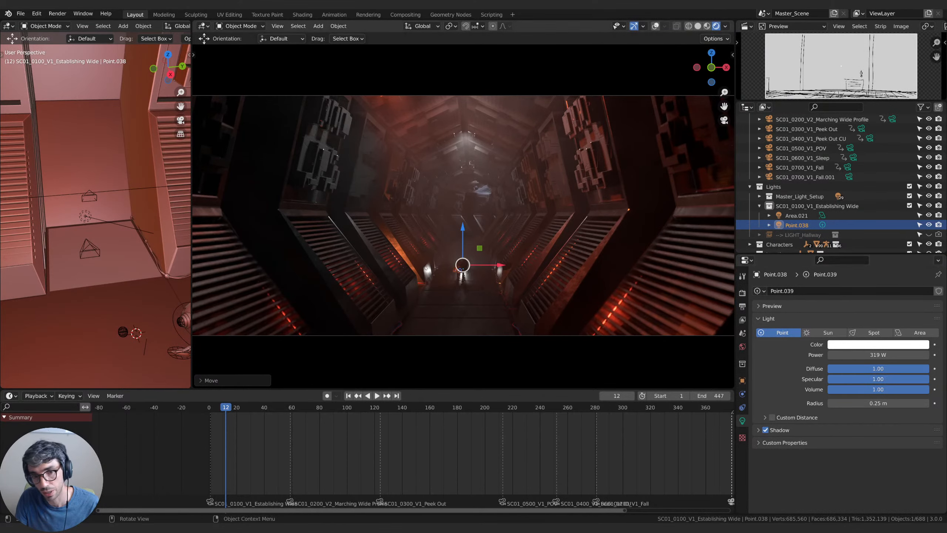
Lift the point light slightly above the character and adjust its depth in the hallway along global Y.
key("g")
left_click(480, 284)
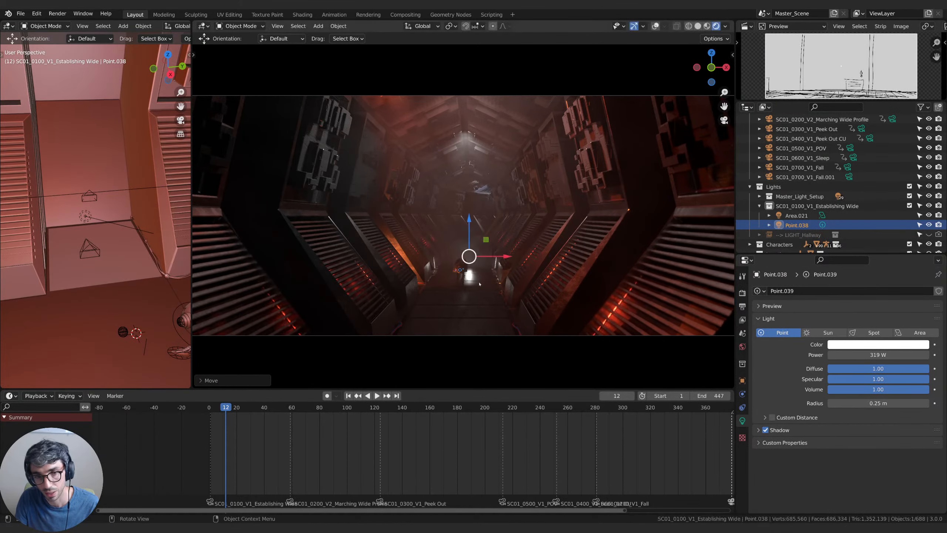
key("g")
key("y")
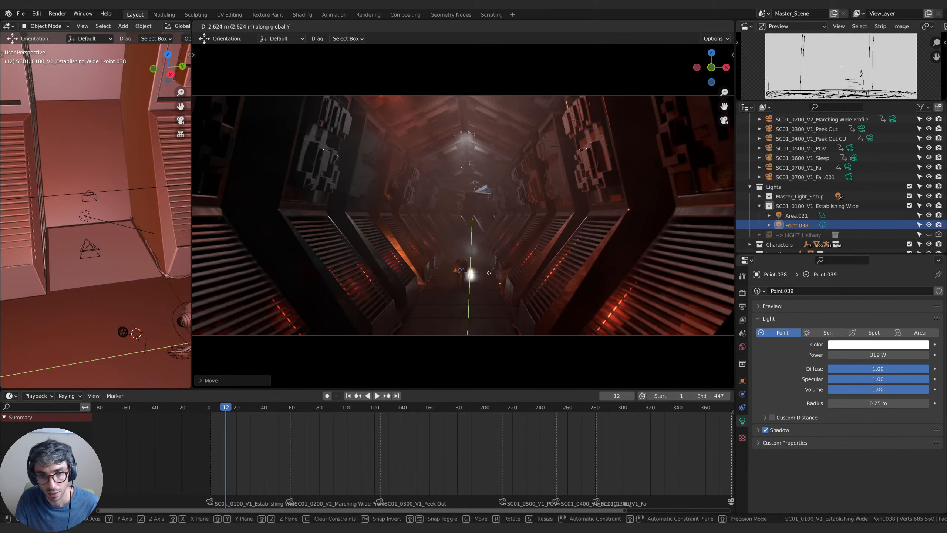
left_click(508, 279)
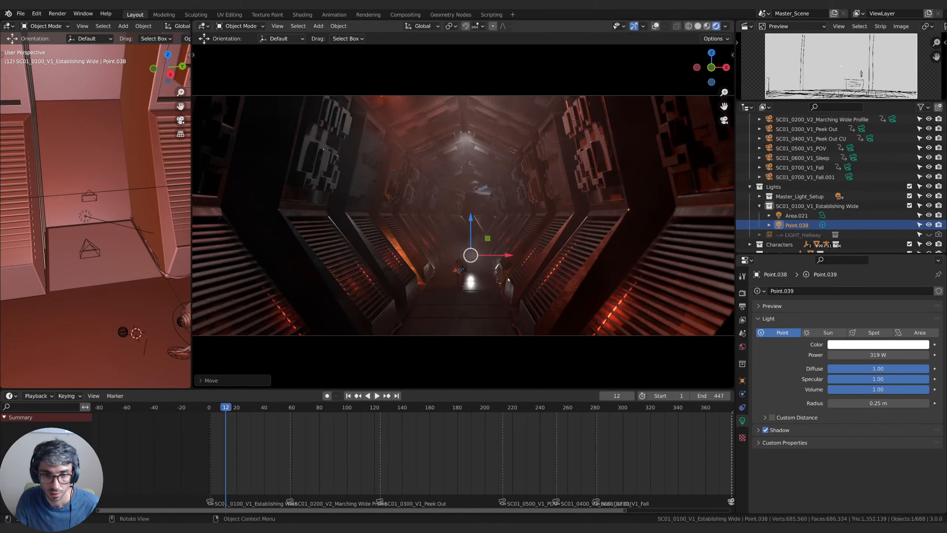
Move the point light up and to the right of the character, and change its type to Area.
key("g")
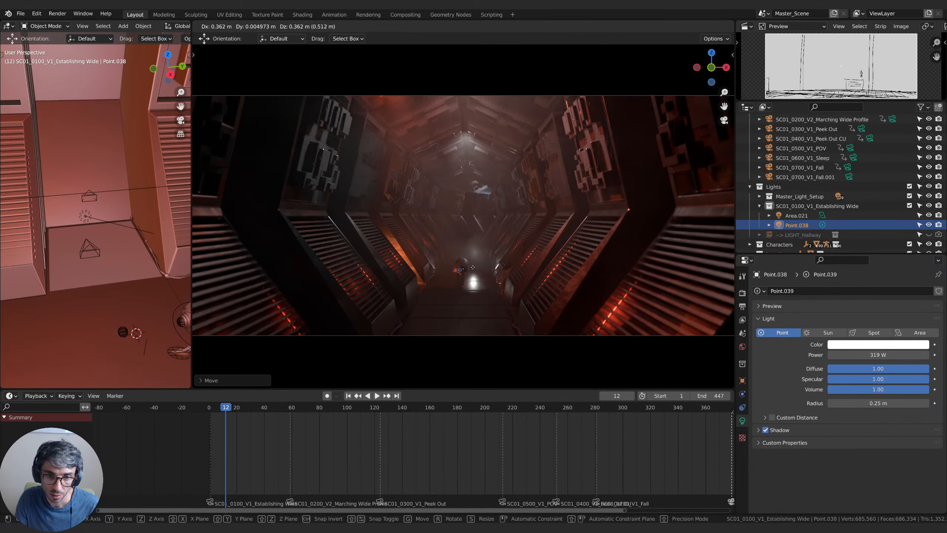
left_click(472, 267)
key("g")
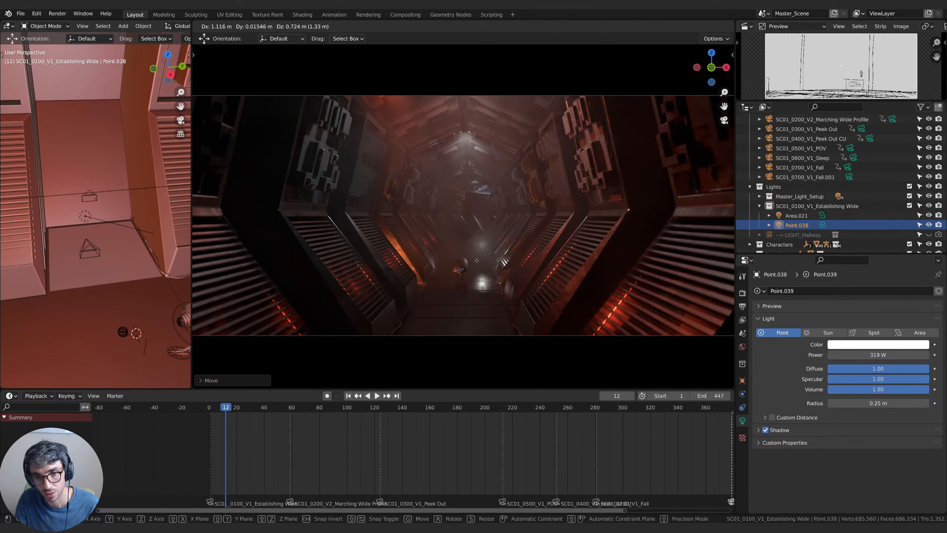
left_click(485, 231)
left_click(917, 332)
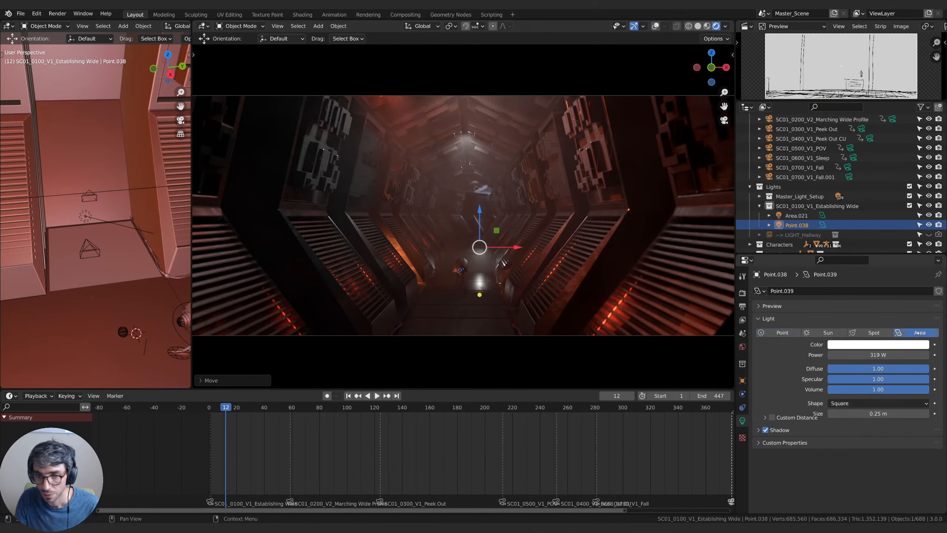
Rotate the Point.038 area light toward the character, including about global Z, and move it to the right beside the hallway wall.
key("r")
key("Escape")
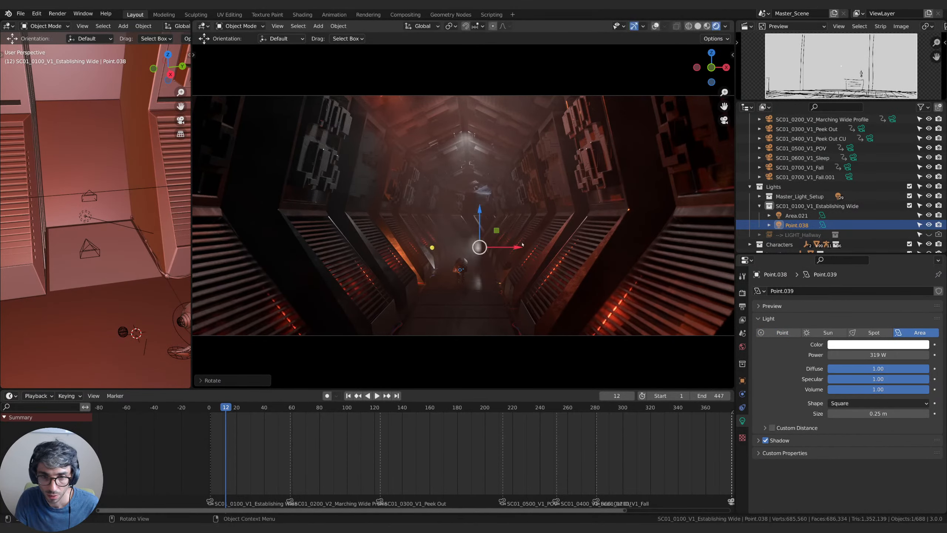
key("r")
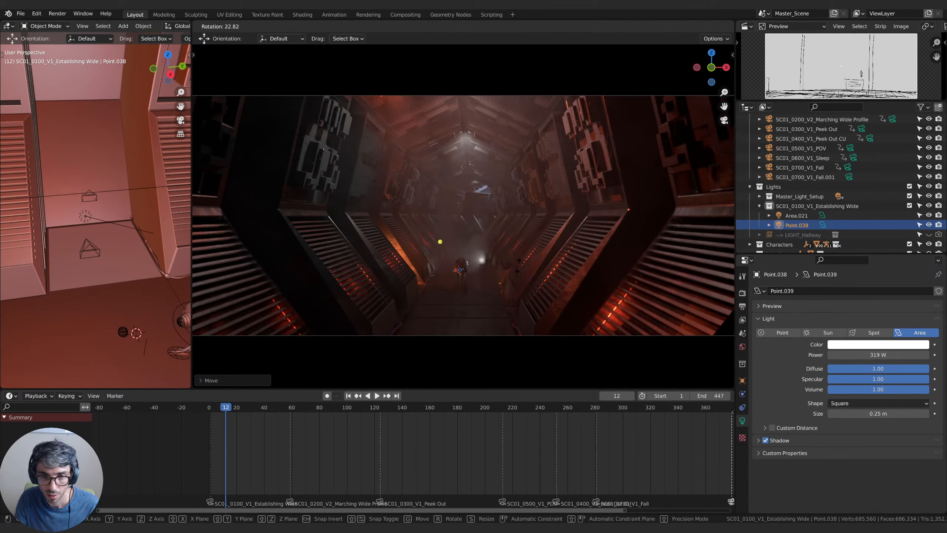
key("z")
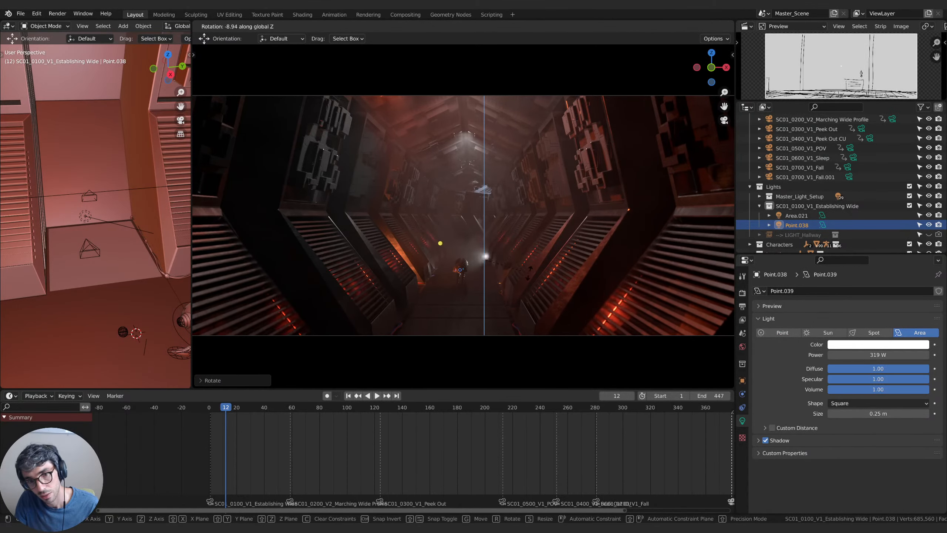
left_click(528, 276)
key("g")
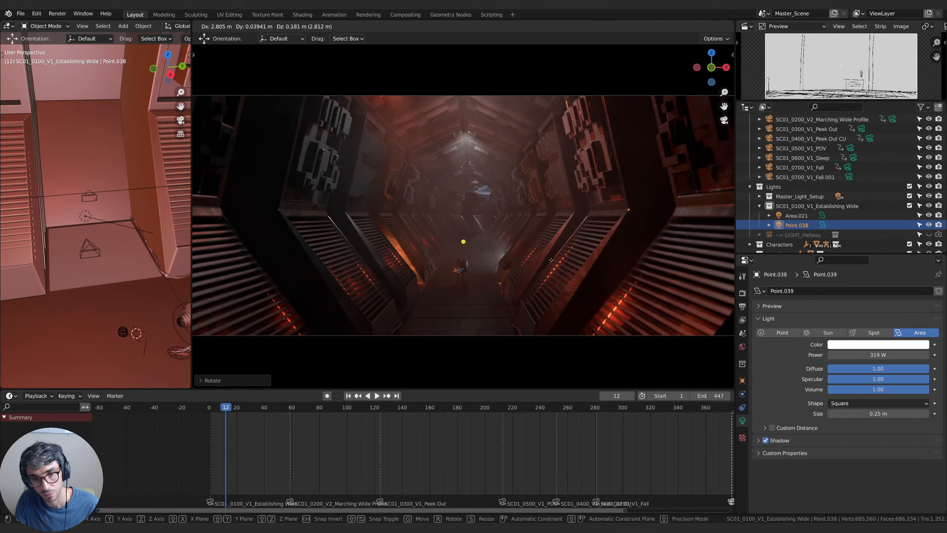
left_click(546, 261)
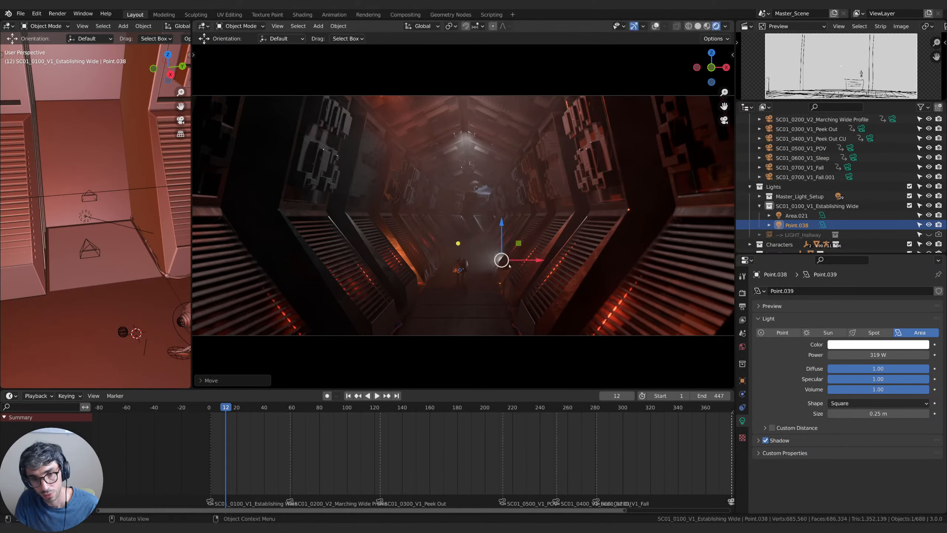
Try a light blue tint on the area light, change it to pale salmon, and shift the light slightly to the right.
left_click(878, 345)
left_click(886, 242)
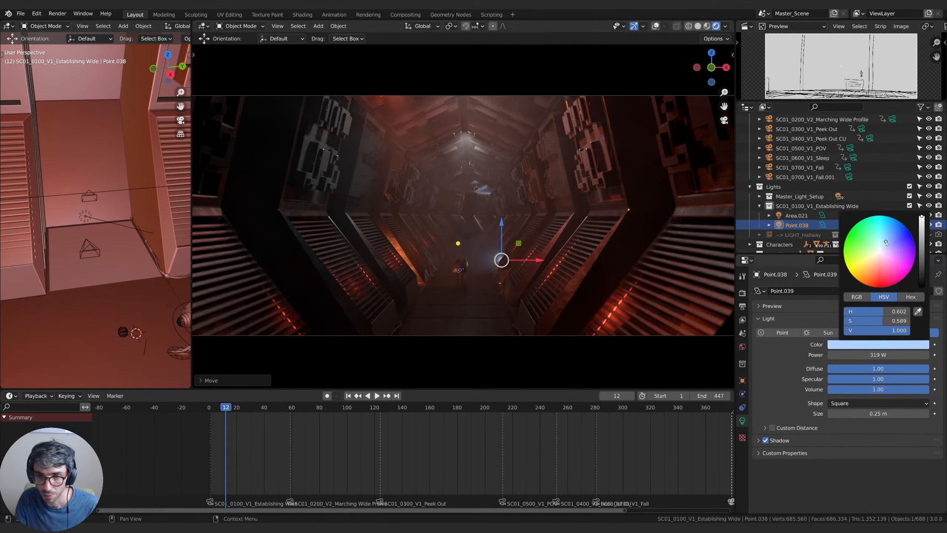
left_click_drag(886, 241, 877, 265)
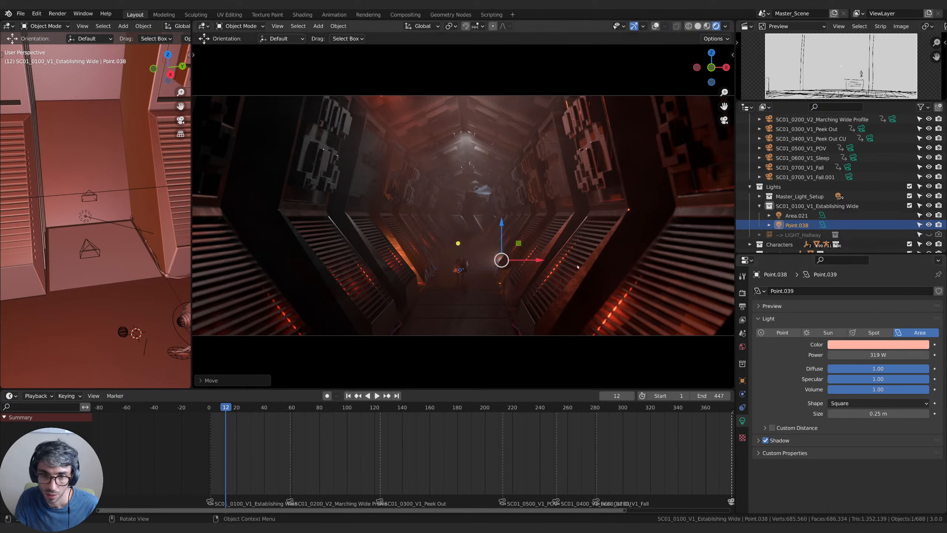
key("g")
left_click(585, 269)
Make the area light's color a stronger salmon red and raise its power to 570.9 W.
left_click(855, 343)
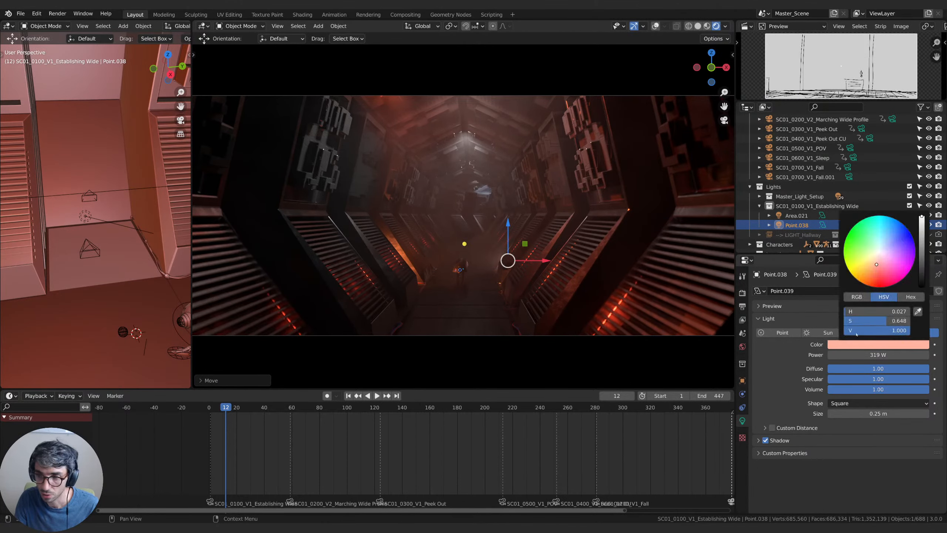
left_click(879, 276)
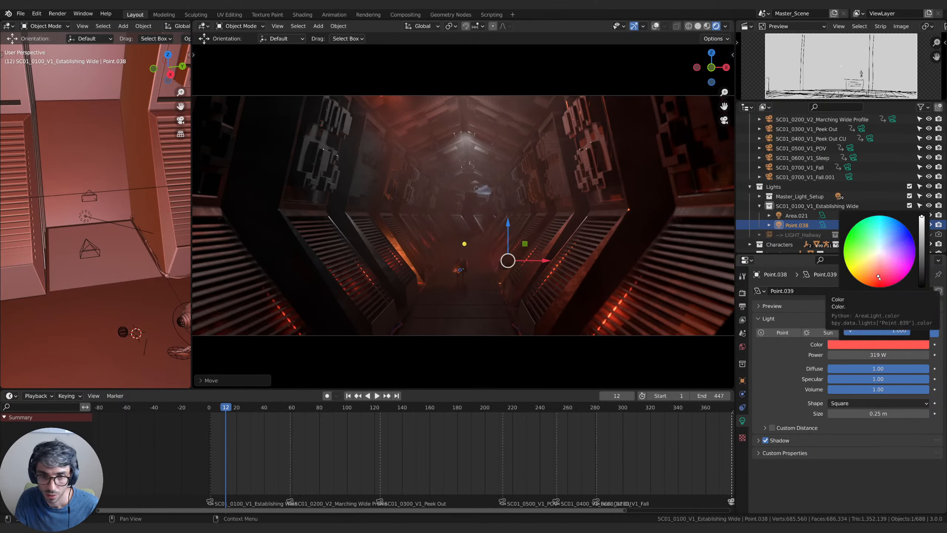
left_click(878, 269)
left_click_drag(871, 270, 876, 271)
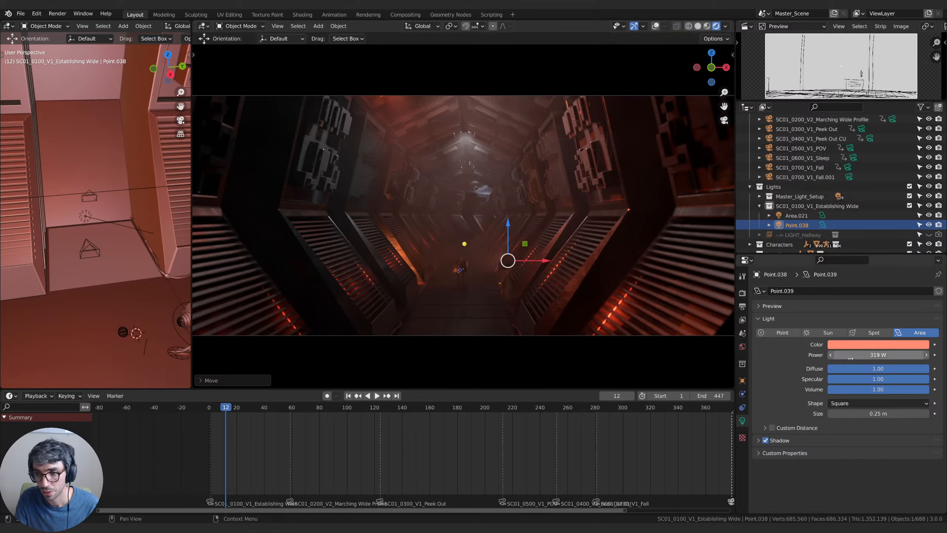
left_click_drag(878, 354, 906, 354)
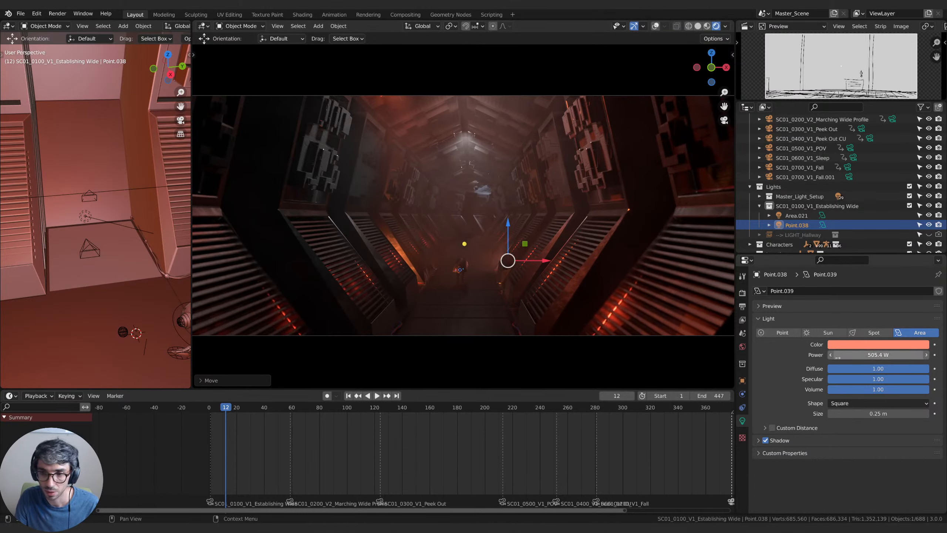
left_click_drag(845, 356, 858, 357)
Change the area light's color to saturated orange and set its power to 704.9 W.
left_click(856, 345)
left_click_drag(872, 281, 870, 277)
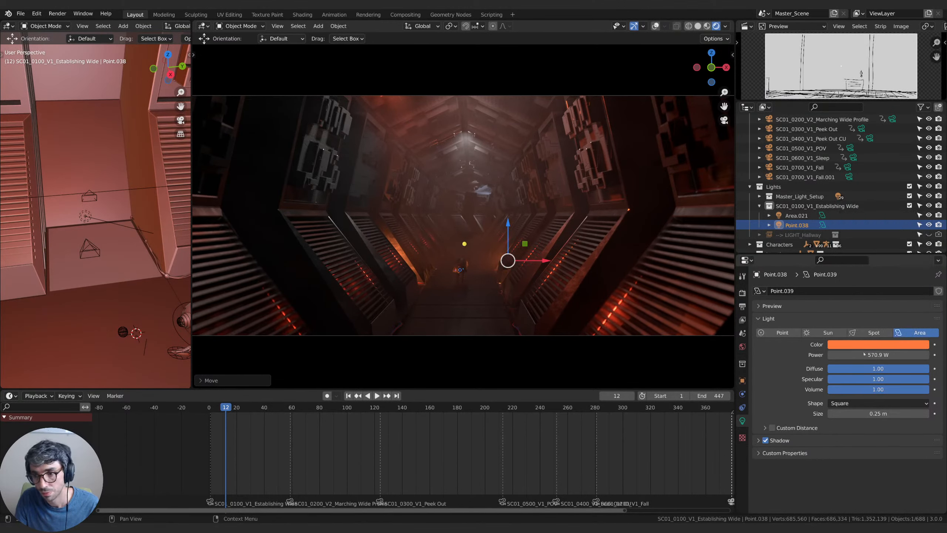
left_click_drag(862, 356, 883, 355)
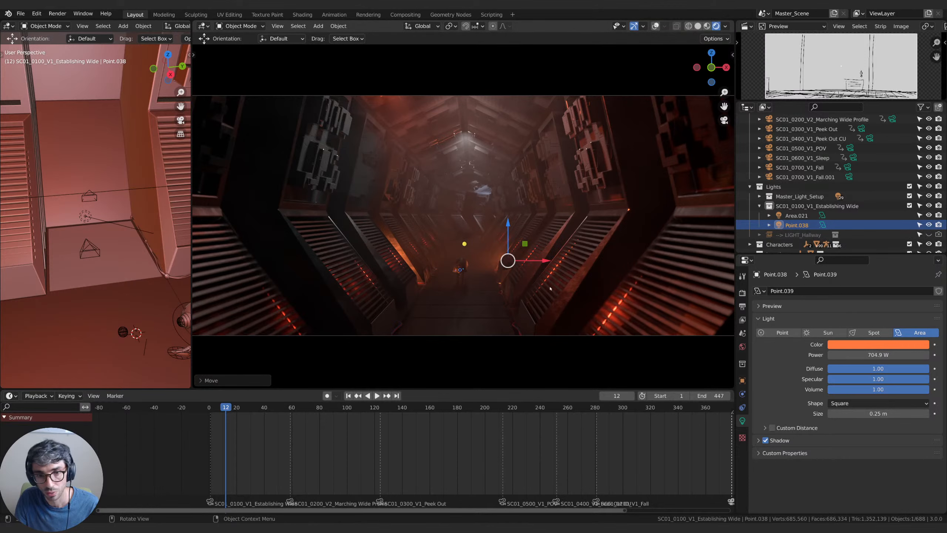
Set Area.021's power to 1819 W and lower its color saturation to 0.339.
left_click(797, 216)
left_click_drag(870, 355, 883, 355)
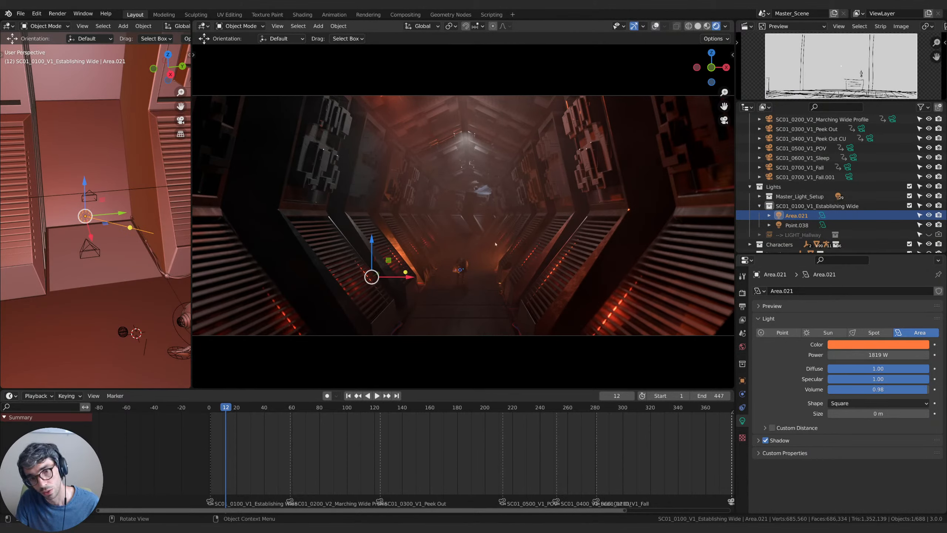
left_click(881, 344)
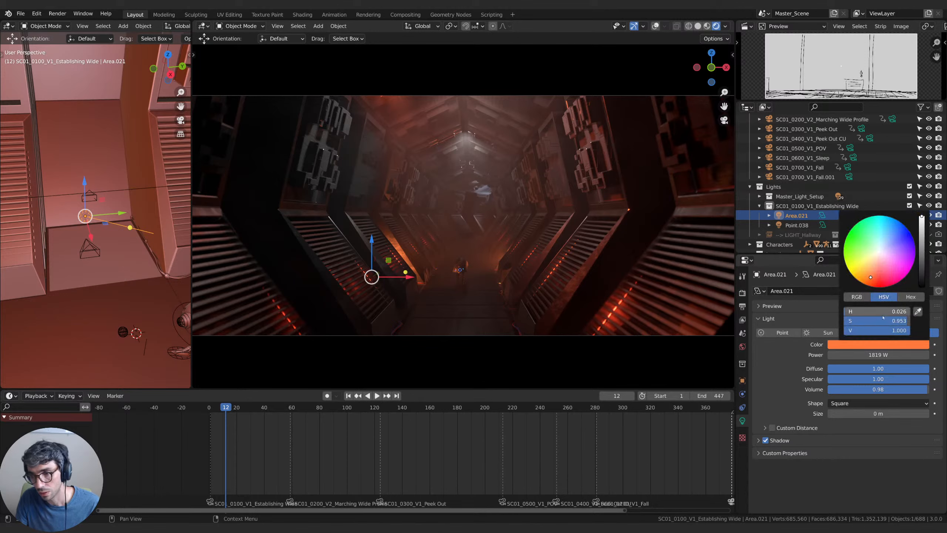
left_click_drag(896, 321, 871, 321)
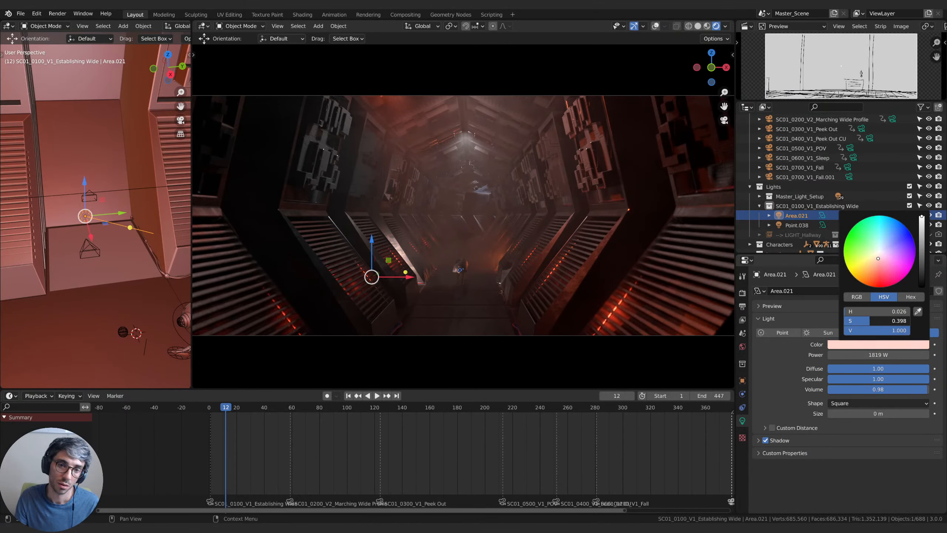
mouse_move(870, 321)
left_mouse_down()
mouse_move(844, 321)
mouse_move(910, 321)
mouse_move(844, 321)
mouse_move(886, 321)
mouse_move(868, 321)
left_mouse_up()
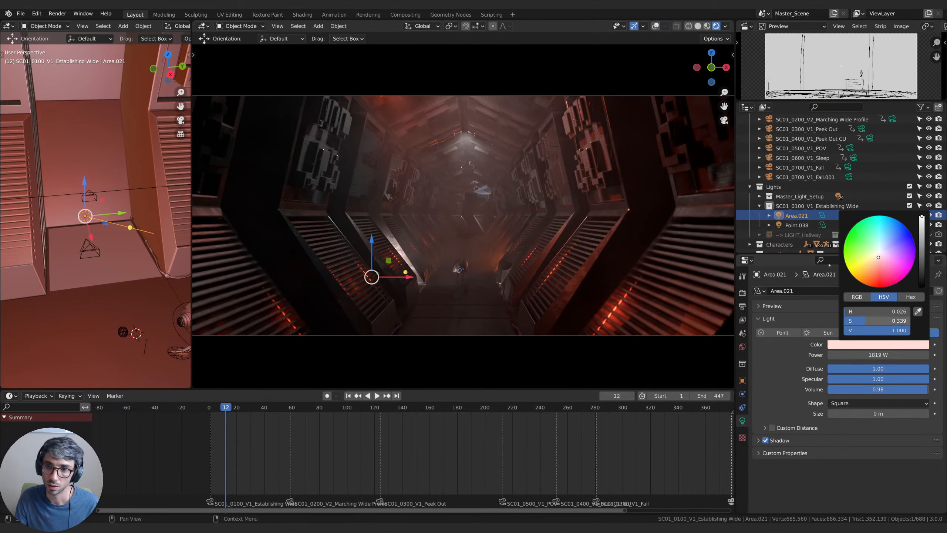
Lower the Point.038 light's color saturation to 0.184 and hide the viewport gizmos.
left_click(797, 225)
left_click(897, 344)
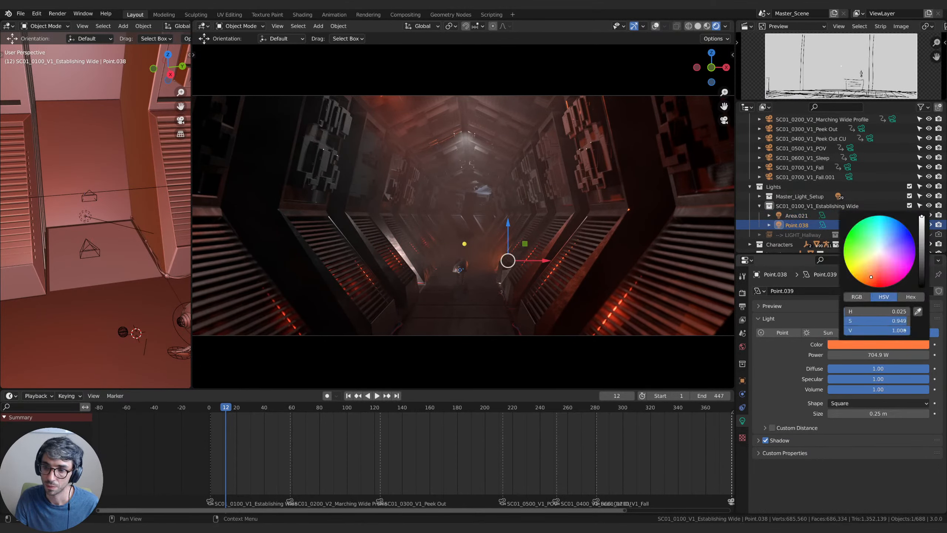
left_click_drag(899, 321, 850, 321)
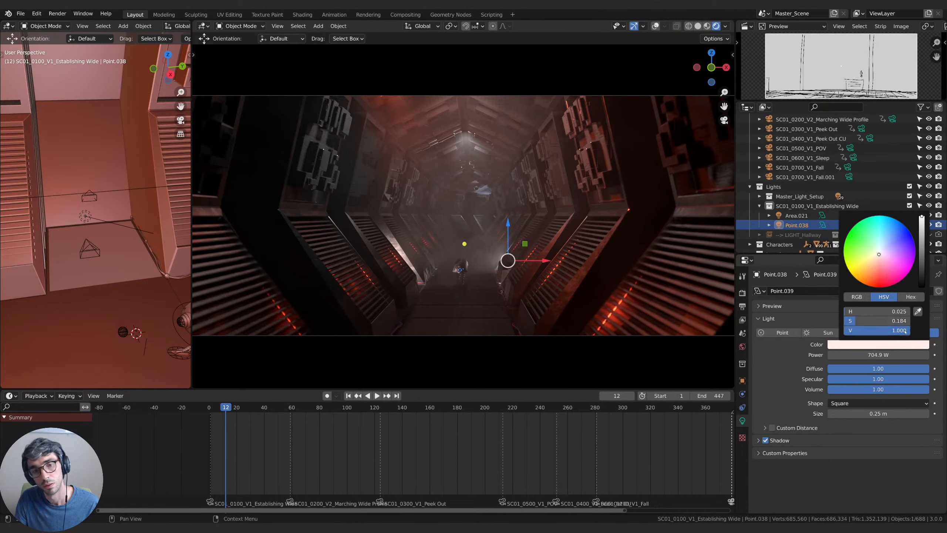
left_click(634, 26)
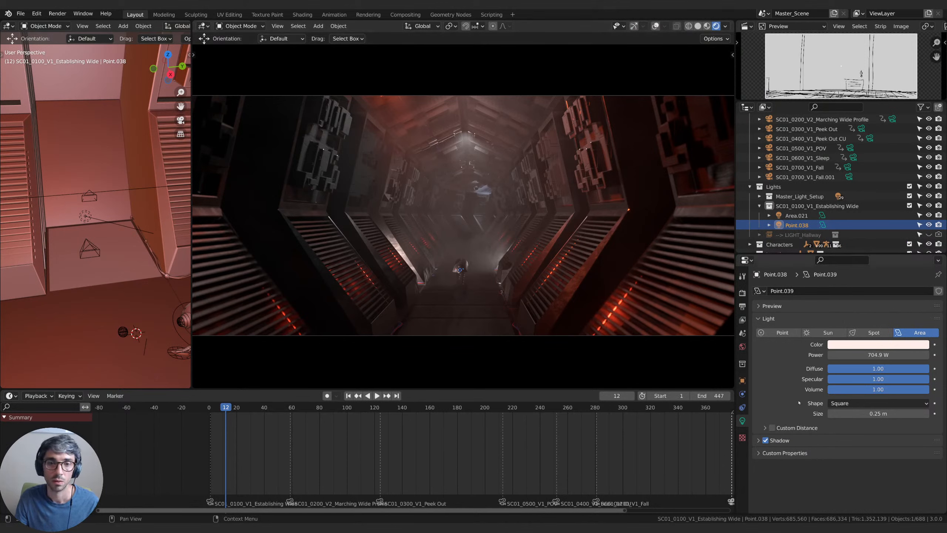
Restore strong orange on the Point.038 light and raise Area.021's color saturation to 0.898.
left_click(865, 345)
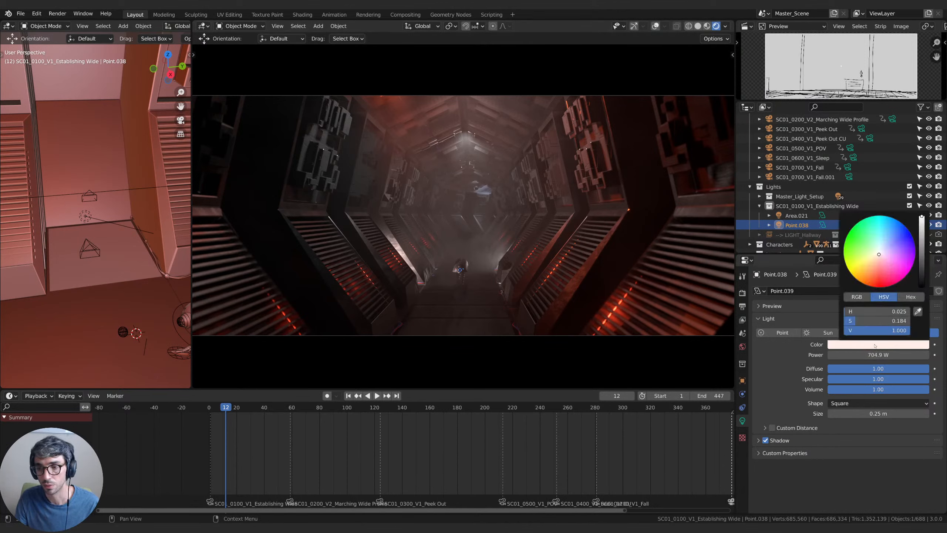
left_click_drag(857, 324, 903, 321)
left_click(797, 215)
left_click(869, 345)
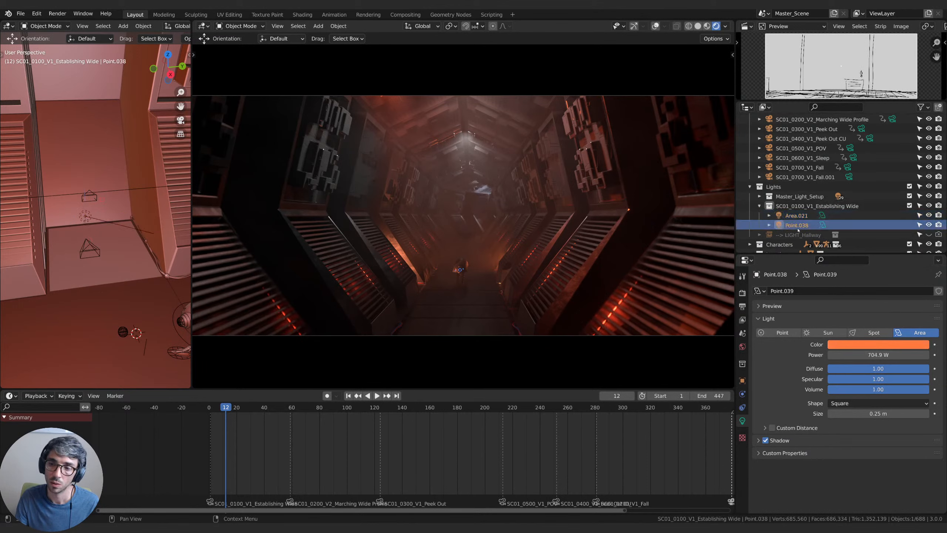
left_click(875, 344)
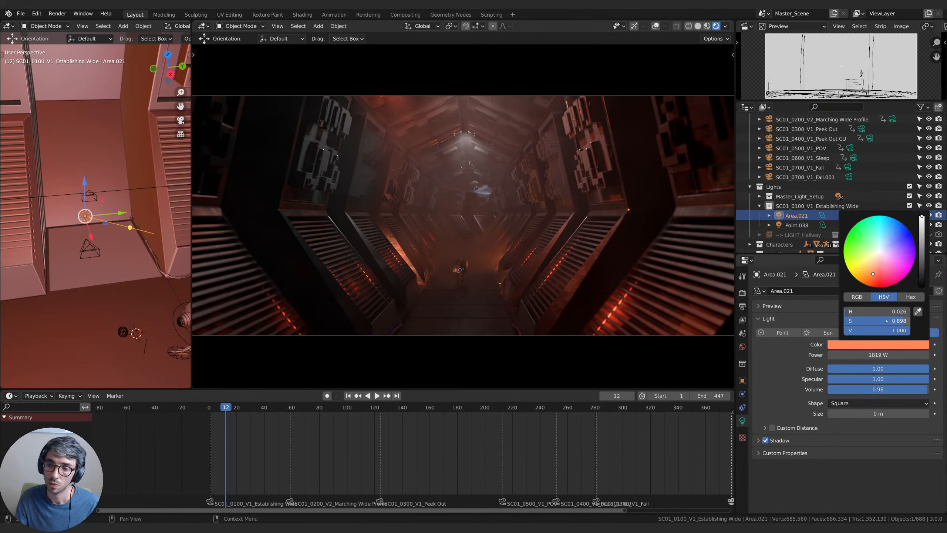
Slightly reduce the saturation of the Point.038 light's orange color.
left_click(797, 225)
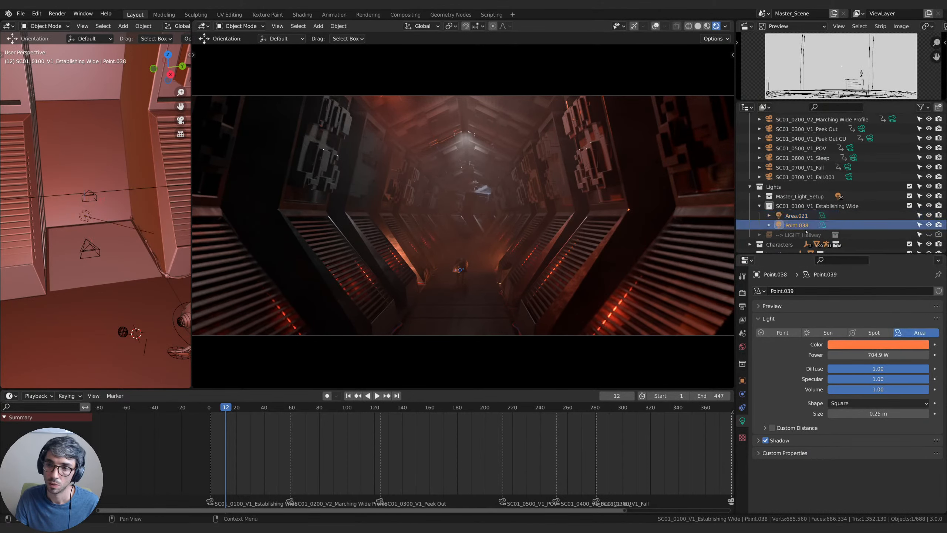
left_click(867, 344)
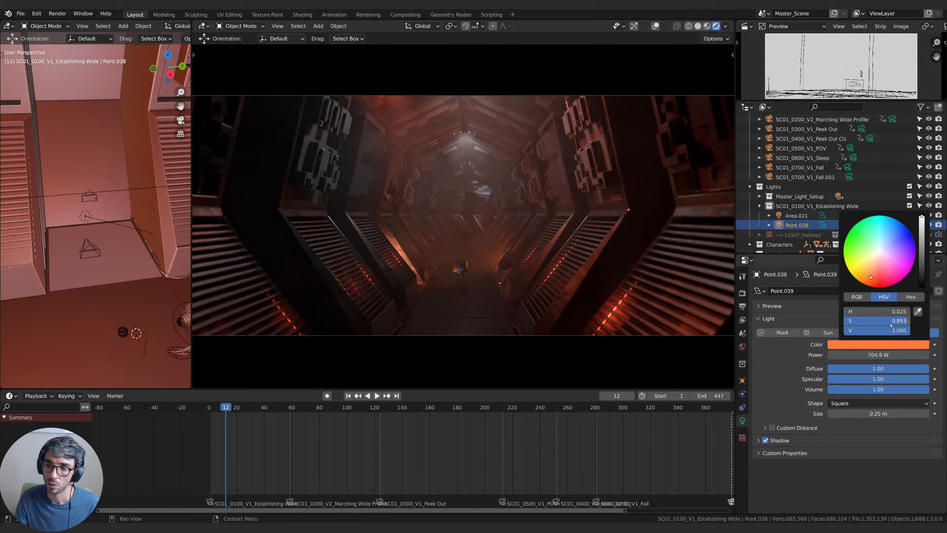
left_click_drag(891, 325, 888, 326)
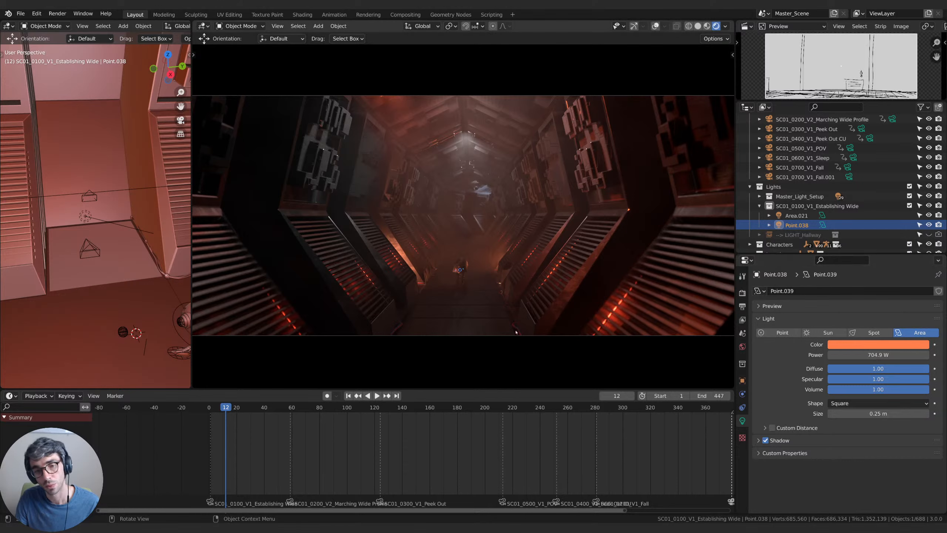
Add a new area light to the establishing wide collection and move it along global Y toward the camera.
key("shift+a")
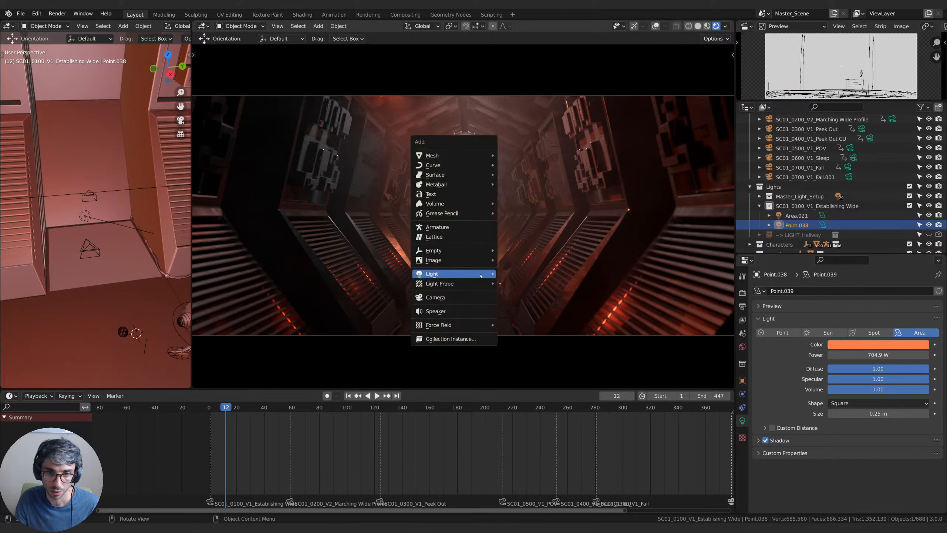
mouse_move(481, 271)
left_click(529, 304)
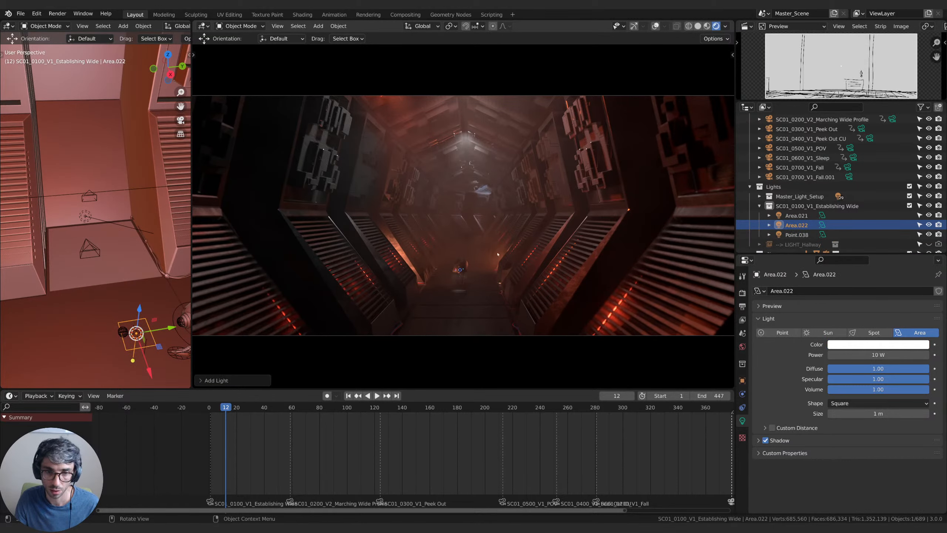
key("g")
key("y")
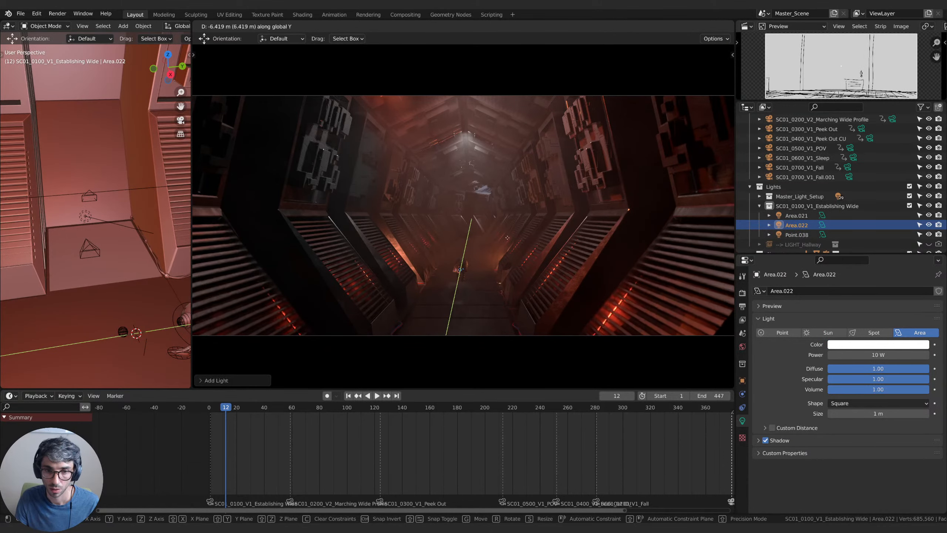
left_click(510, 207)
Color the new area light pale blue and set its power to 51.1 W.
left_click(878, 344)
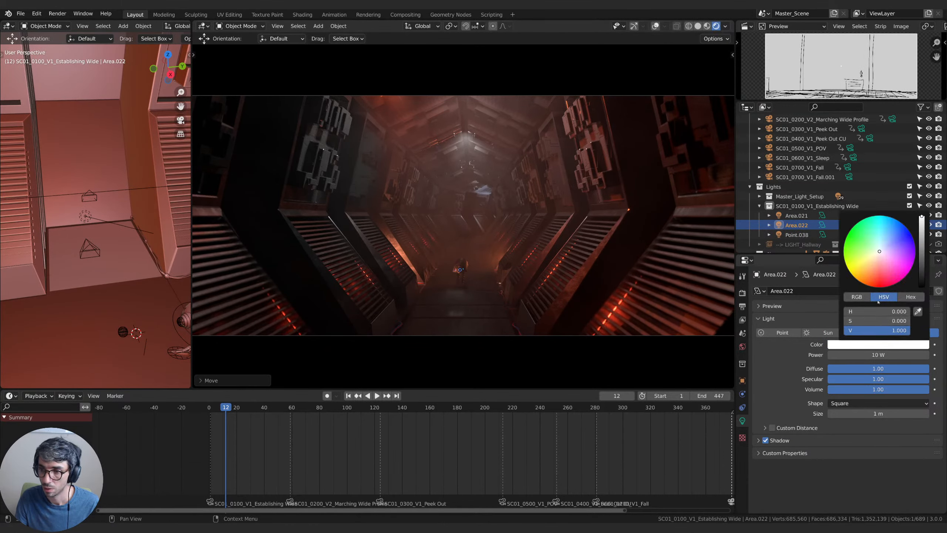
left_click(885, 243)
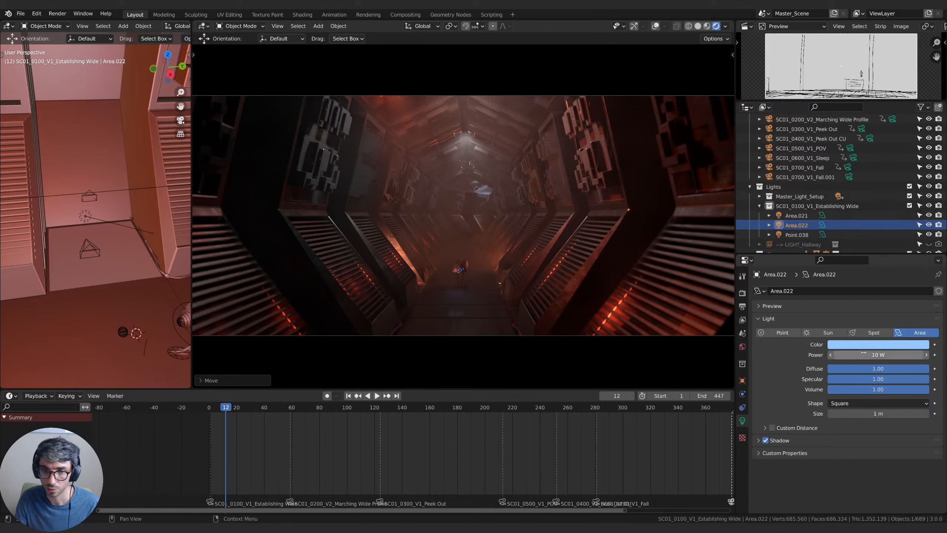
left_click_drag(864, 353, 895, 353)
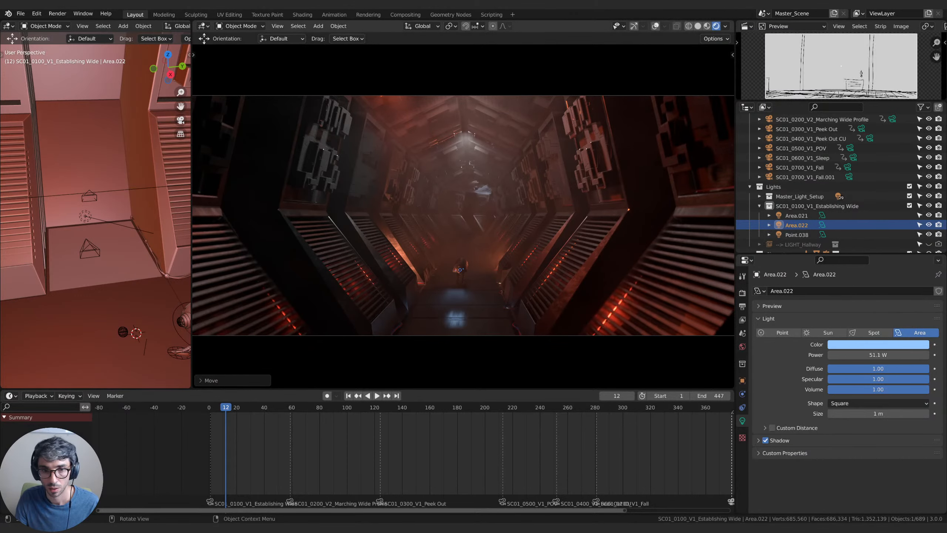
Tilt the blue area light sideways and rotate it about 20 degrees around global Z.
key("r")
left_click(536, 258)
key("r")
key("z")
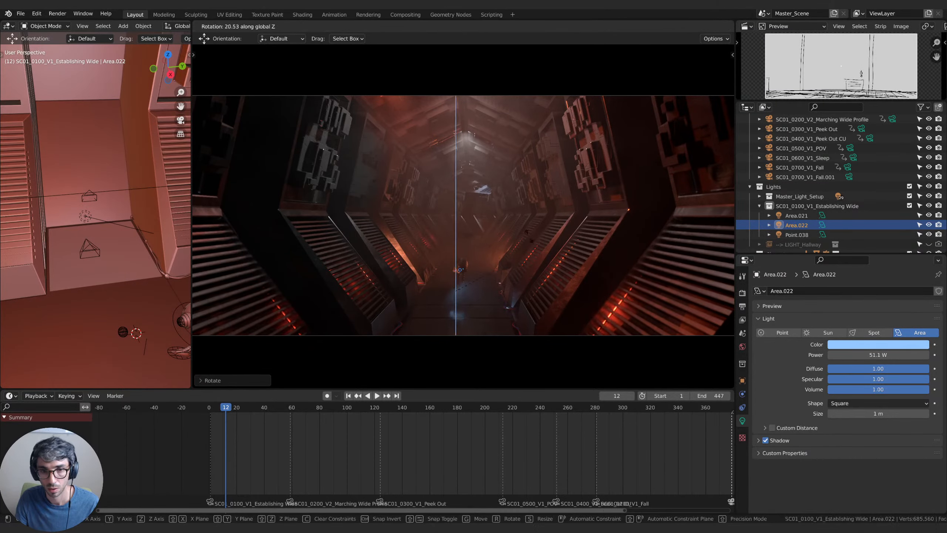
key("Return")
Move the blue area light to the right hallway wall and shift its depth along global Y.
key("g")
left_click(529, 301)
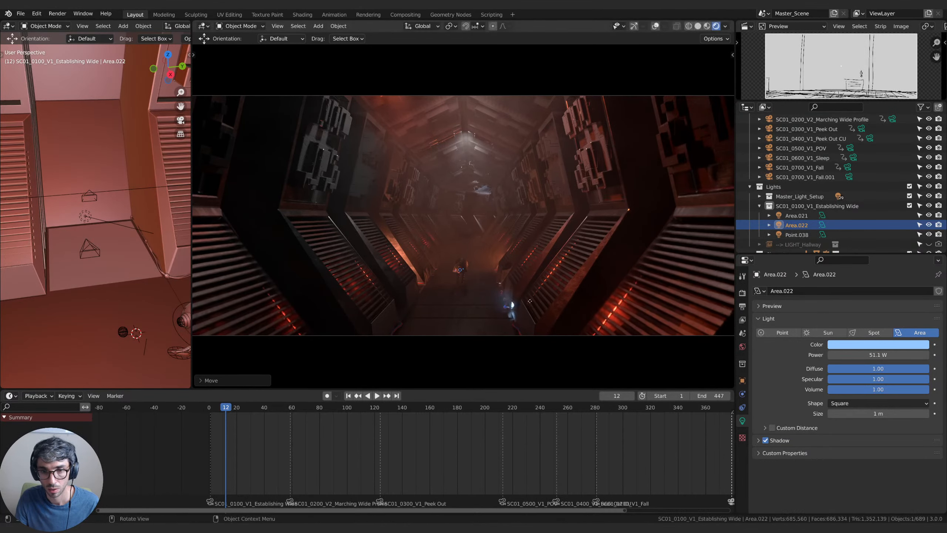
key("g")
key("y")
left_click(608, 327)
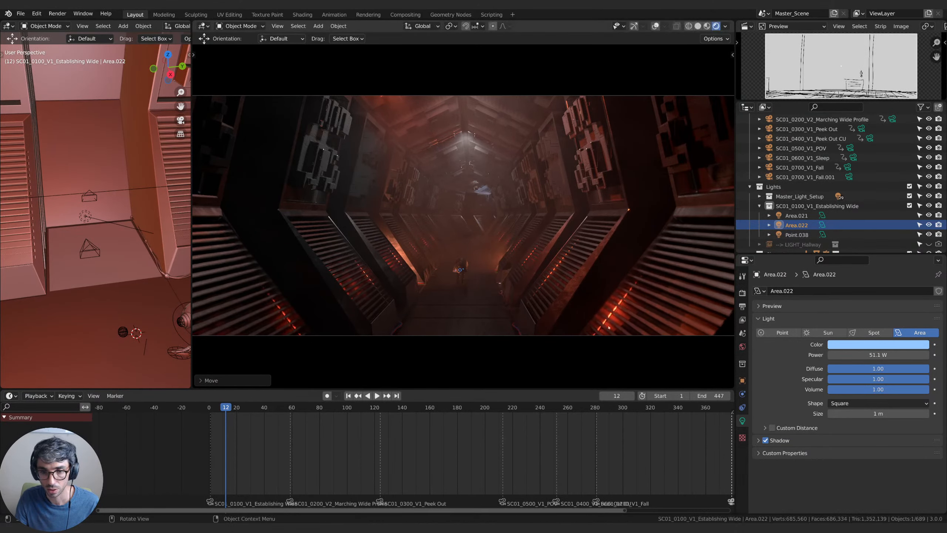
Move the blue area light about 1.9 m, mostly upward, set its power to 426.6 W and rotate it.
key("g")
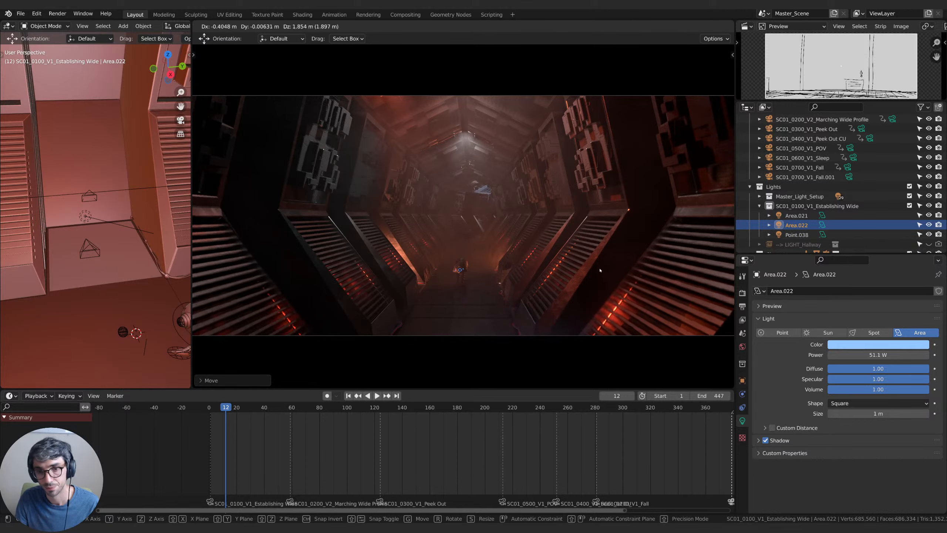
left_click(600, 270)
left_click_drag(864, 356, 880, 355)
key("r")
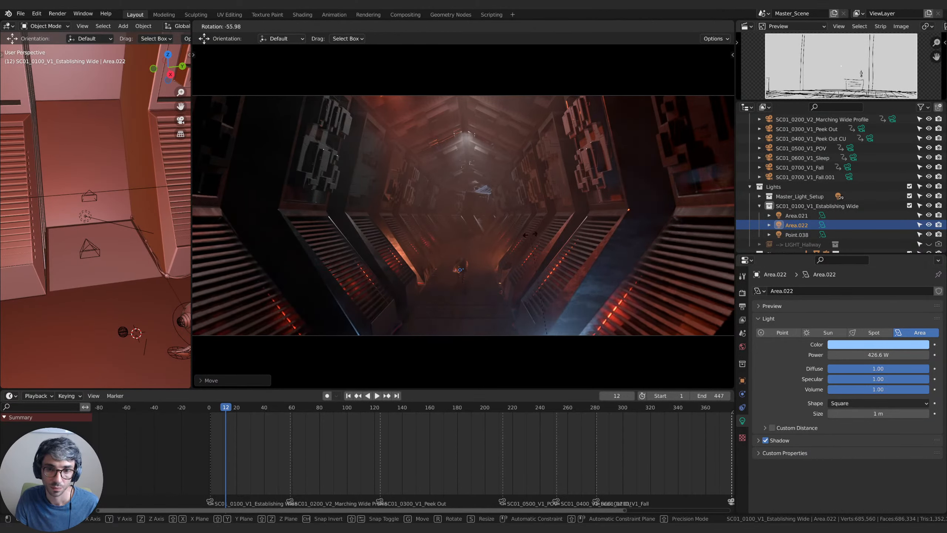
left_click(512, 239)
Shrink the blue area light's size to 0 m and shift the light by about 0.18 m.
left_click_drag(870, 413, 906, 414)
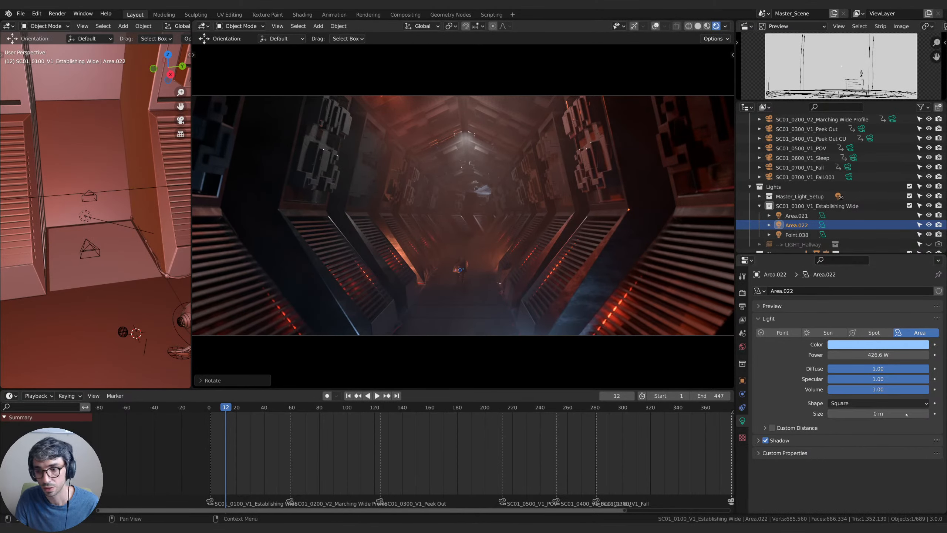
key("g")
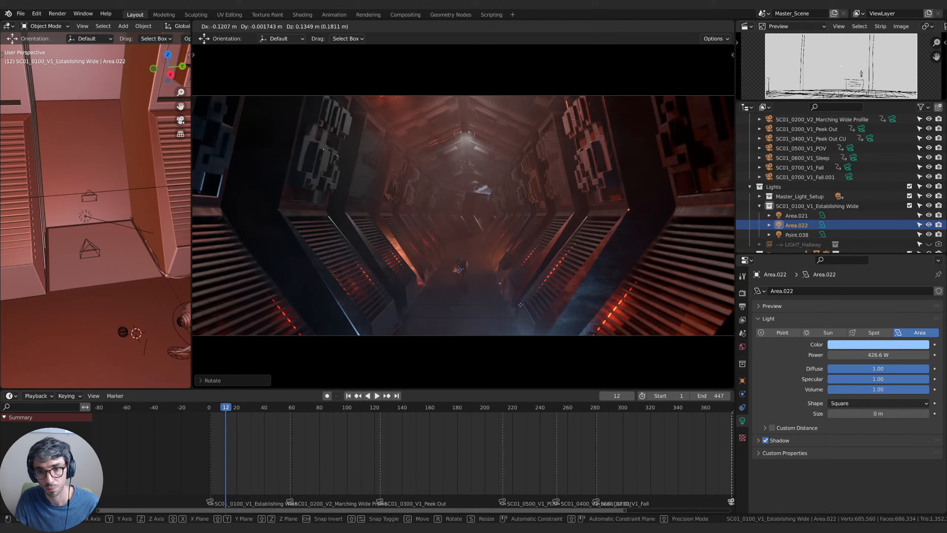
left_click(520, 305)
Rotate the blue area light again and set its volume factor to 0.20.
key("r")
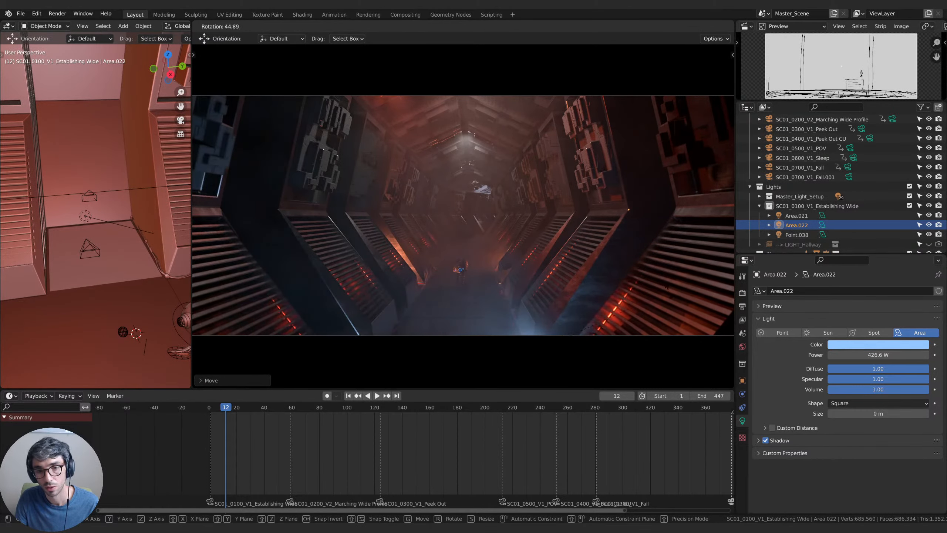
left_click(879, 383)
left_click_drag(916, 390, 856, 389)
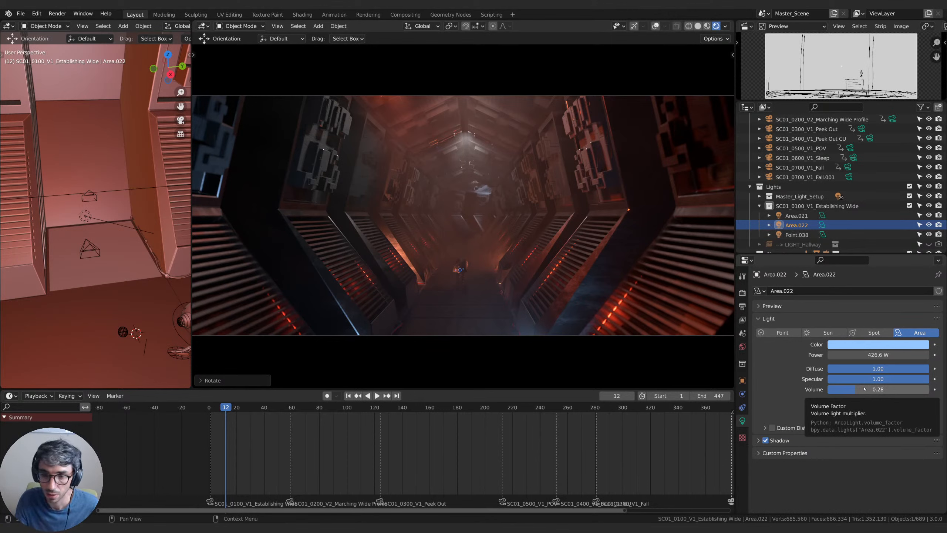
mouse_move(865, 388)
left_mouse_down()
mouse_move(841, 389)
mouse_move(856, 388)
left_mouse_up()
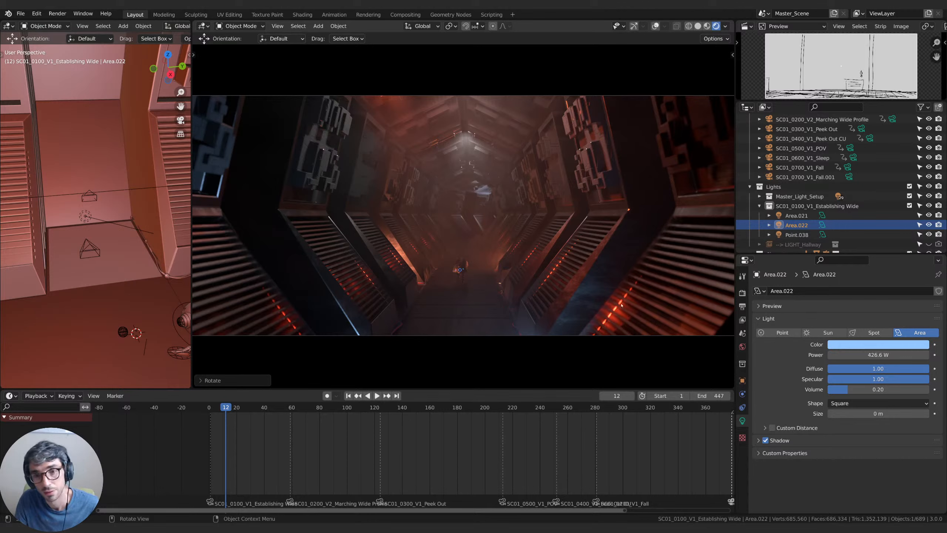
Reposition the blue area light across the camera view, then push it about 2.31 m along global Y.
key("g")
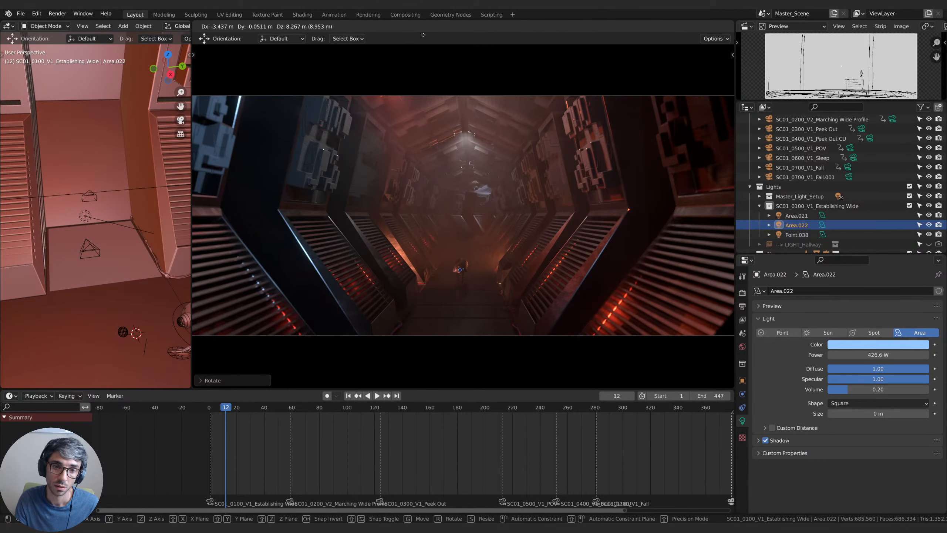
left_click(459, 383)
key("g")
key("y")
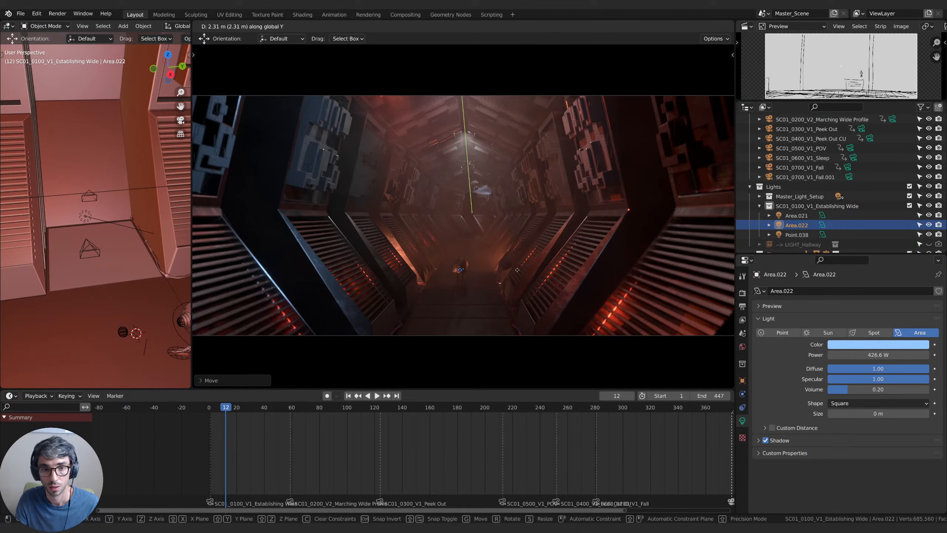
left_click(517, 269)
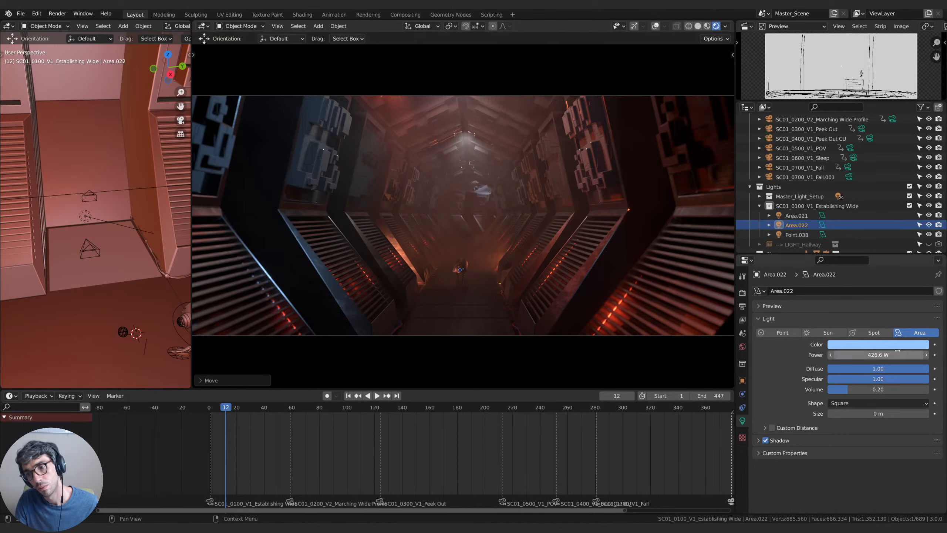
Set the blue area light's power to 168.7 W and relocate it in the camera view and along negative global Y.
left_click_drag(895, 355, 861, 355)
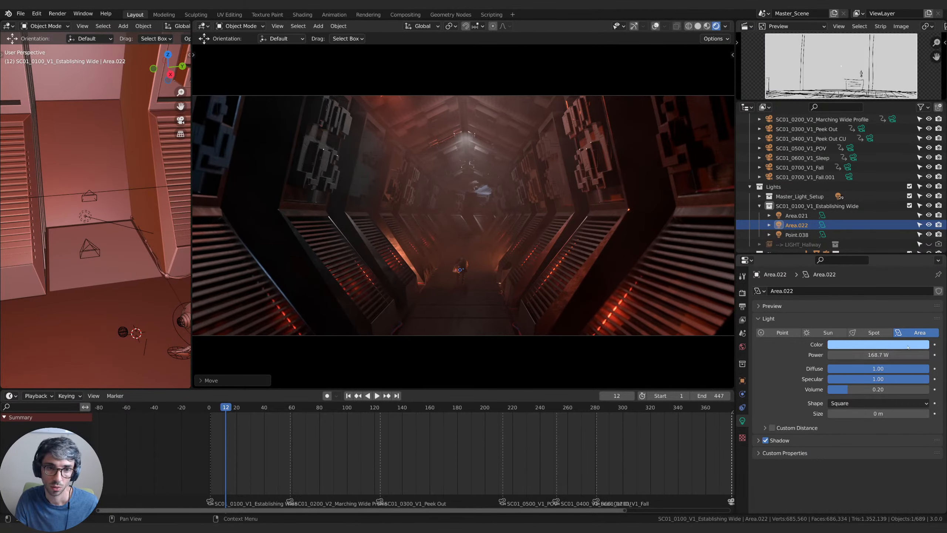
key("g")
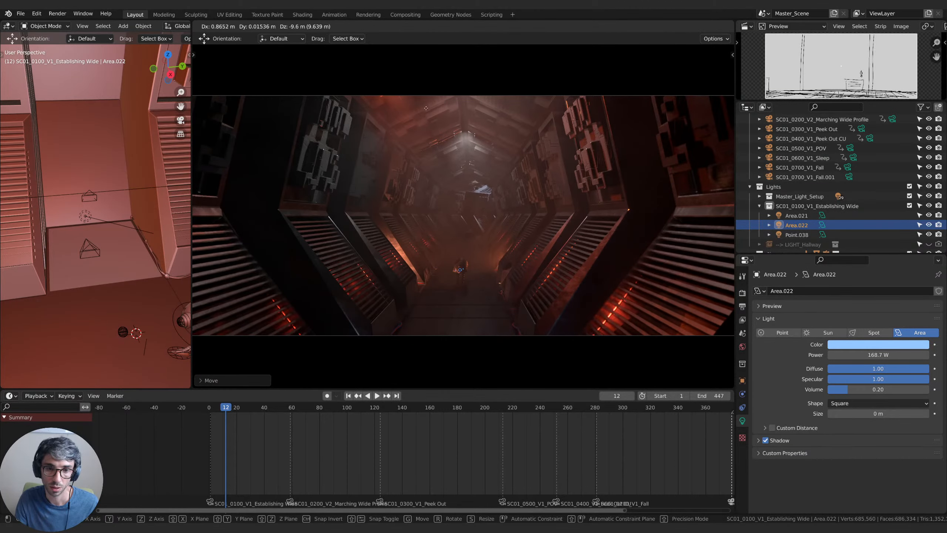
left_click(533, 159)
key("g")
key("y")
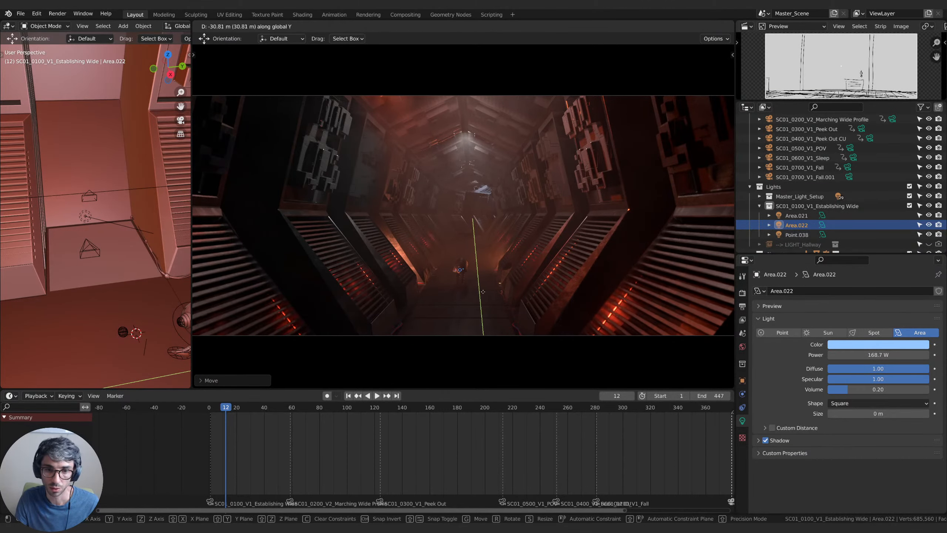
left_click(483, 322)
Rotate the blue area light around global Z and global Y to redirect its beam.
key("r")
key("z")
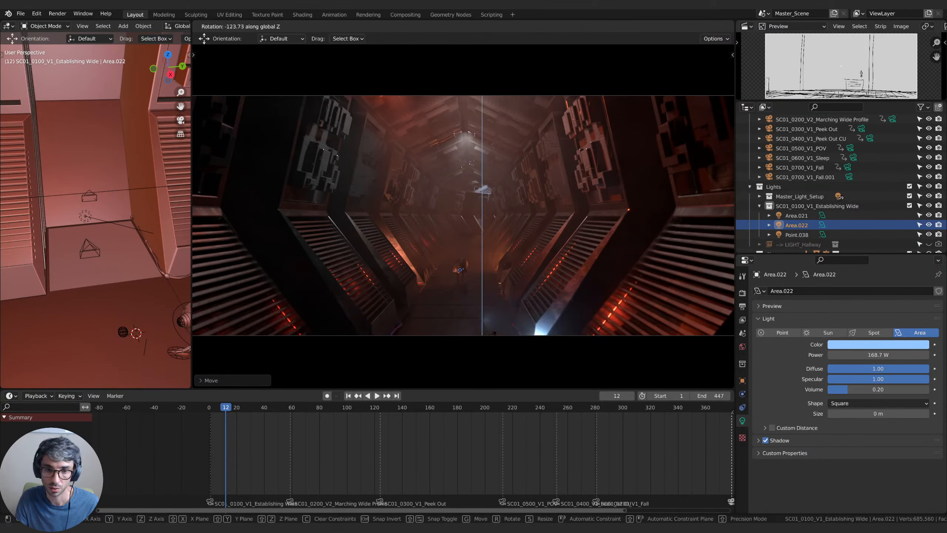
key("y")
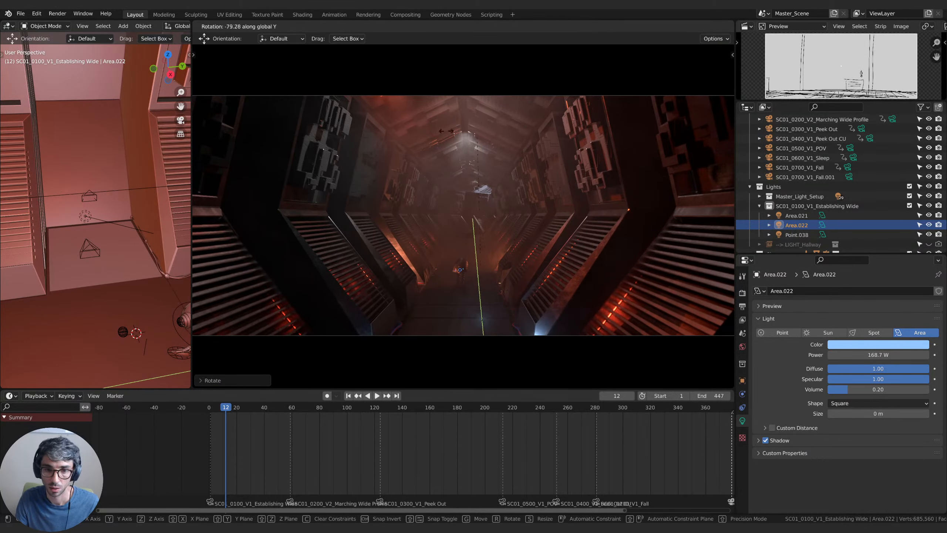
left_click(333, 298)
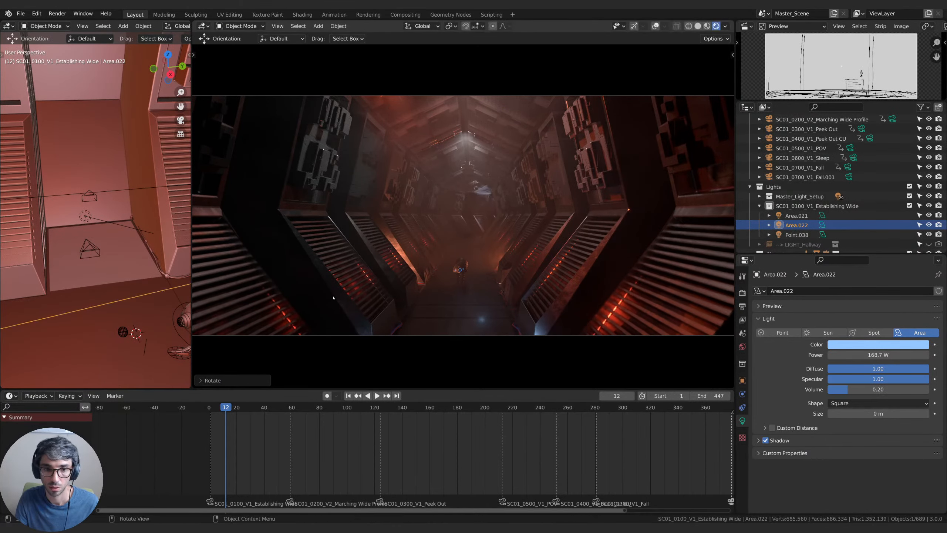
Frame the blue area light up close, set its size to 0.12 m and rotate it freely to re-aim its beam.
key("KP_Decimal")
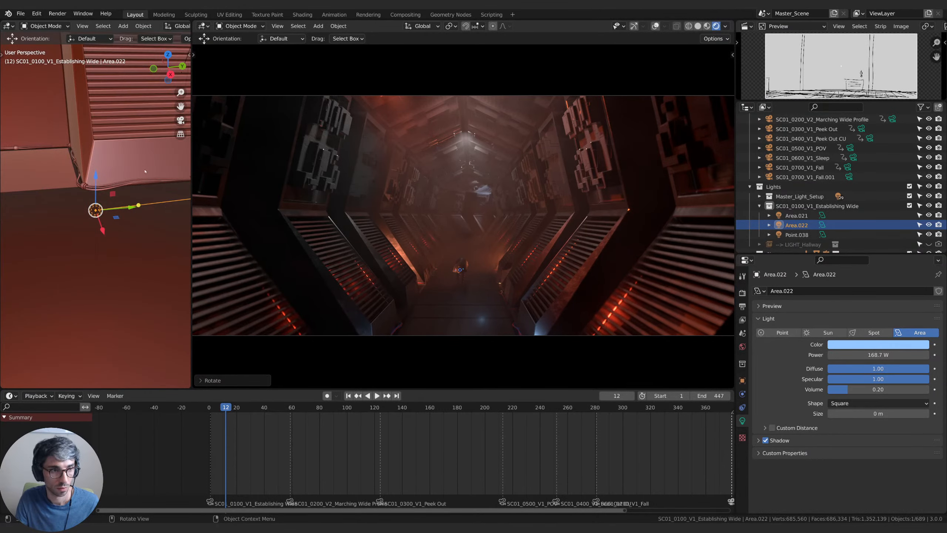
mouse_move(145, 172)
middle_mouse_down()
mouse_move(111, 162)
mouse_move(144, 167)
mouse_move(114, 162)
mouse_move(161, 156)
mouse_move(143, 156)
middle_mouse_up()
key("s")
left_click(229, 190)
left_click_drag(879, 414, 891, 414)
middle_click_drag(86, 175, 60, 172)
key("r")
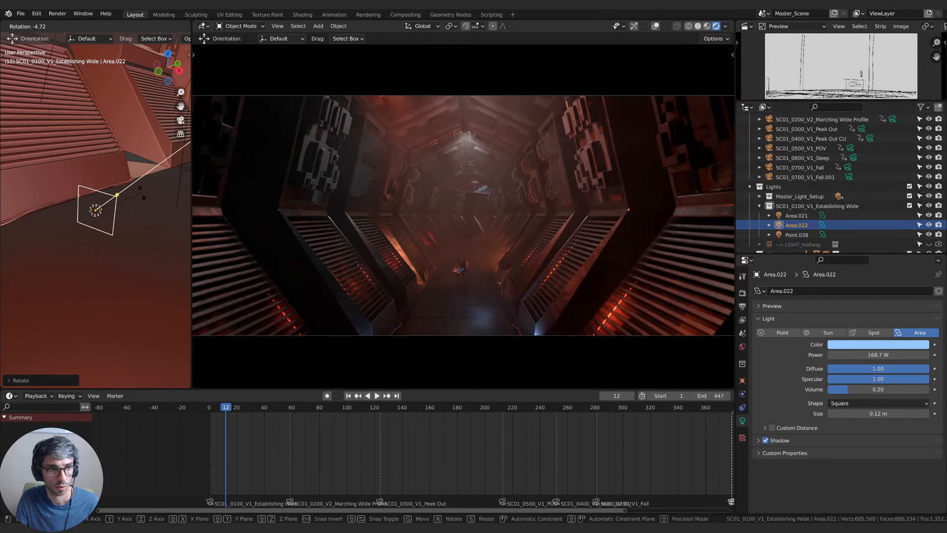
left_click(141, 220)
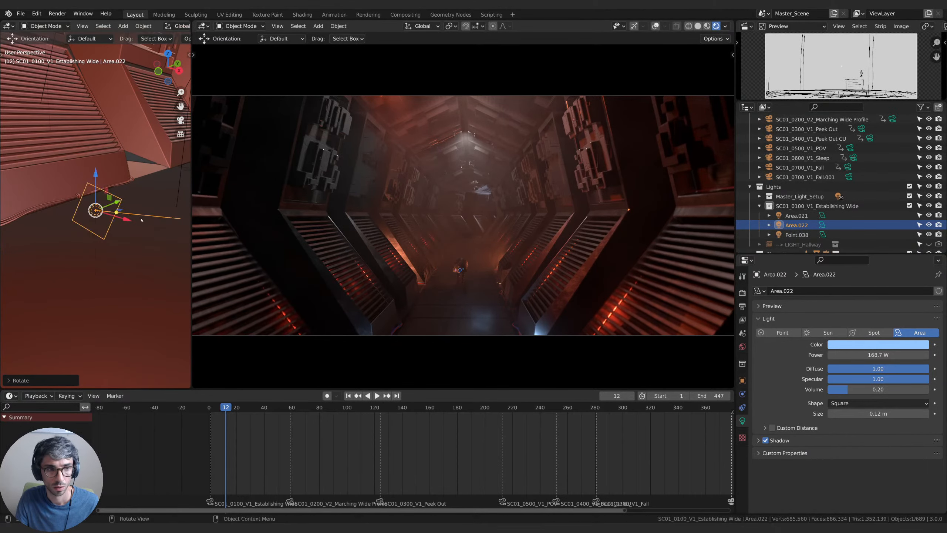
Set the blue area light's power to 410.7 W and reposition it to catch both lower hallway walls.
left_click_drag(871, 355, 884, 355)
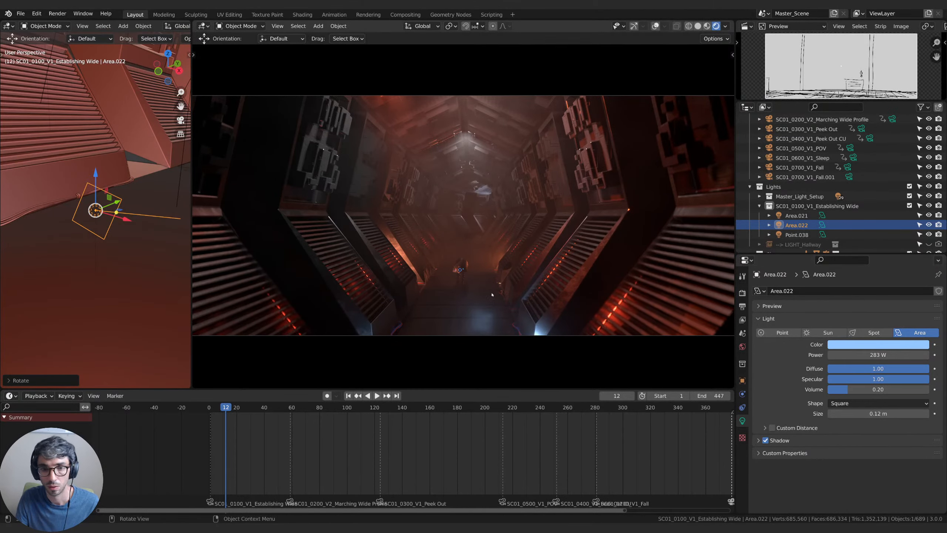
key("g")
left_click(501, 265)
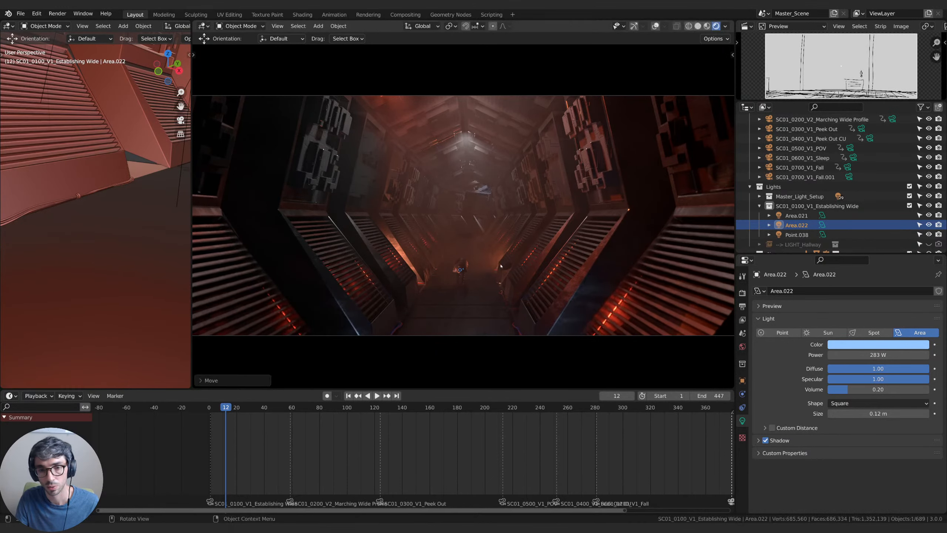
left_click_drag(888, 355, 897, 355)
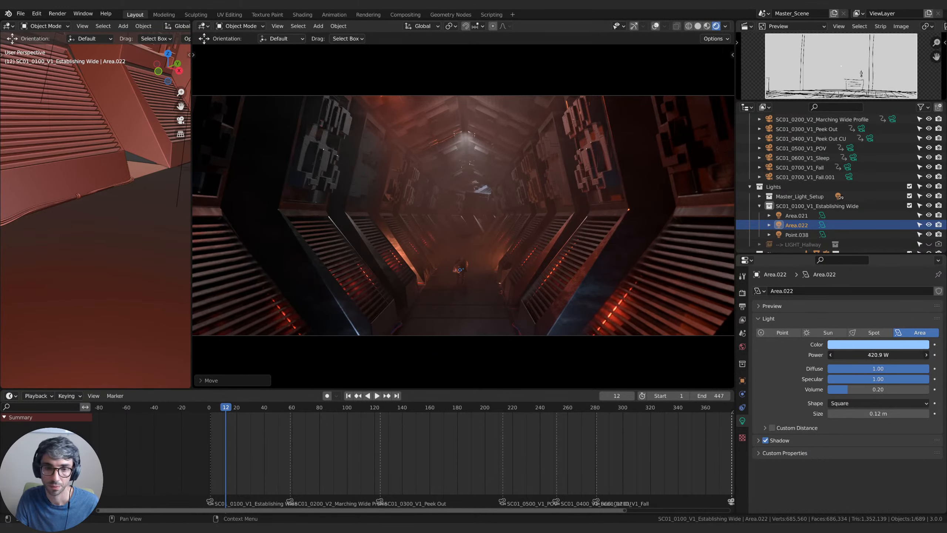
key("g")
left_click(515, 308)
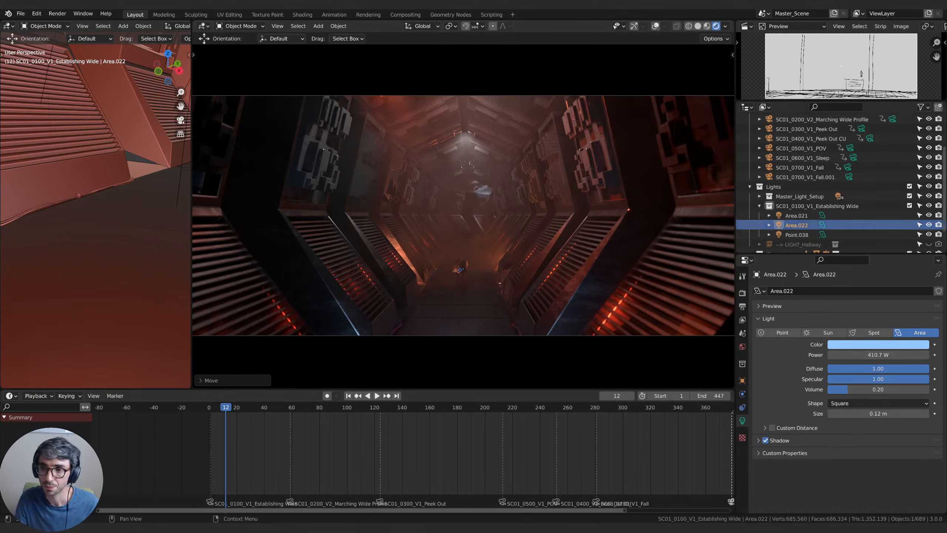
Expand the Master_Light_Setup collection and select its area lights from Area through Area.010.
left_click(929, 225)
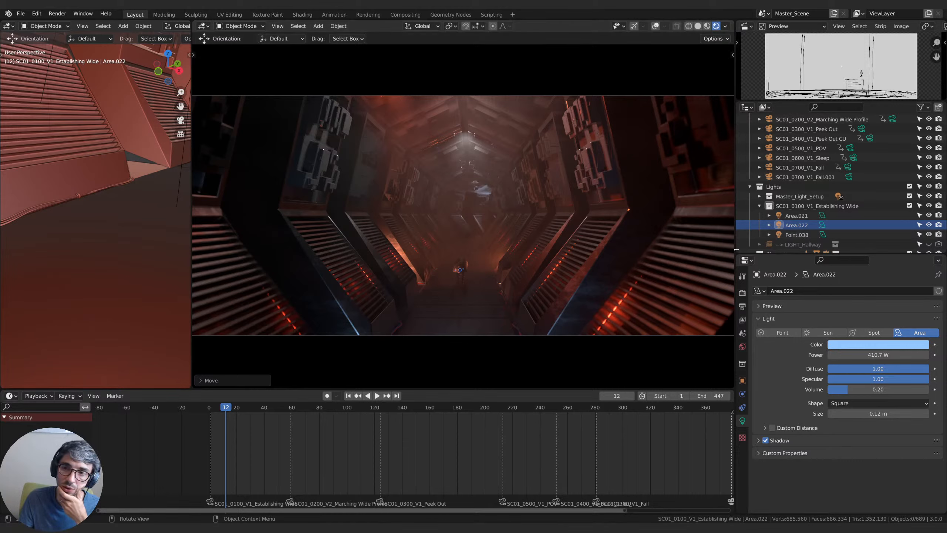
left_click(759, 196)
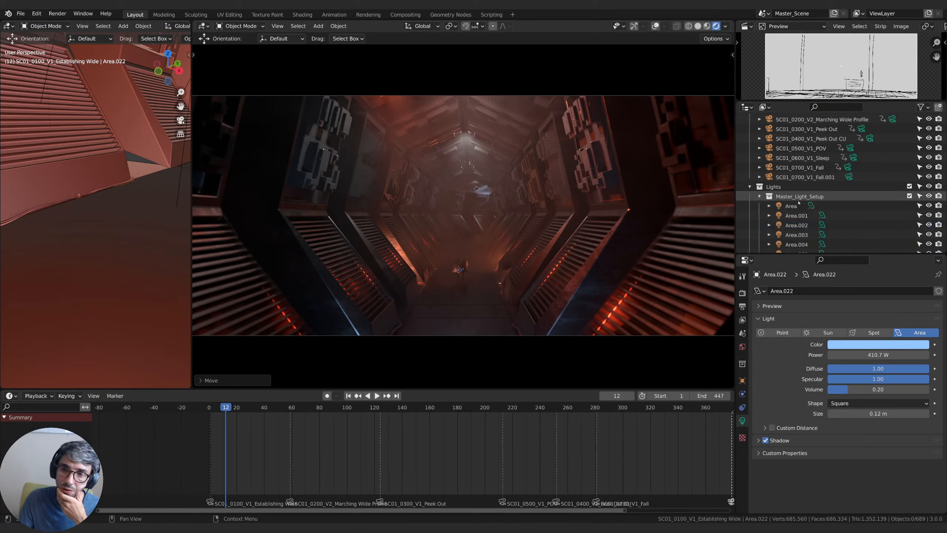
left_click(791, 206)
scroll(800, 199, "down", 5)
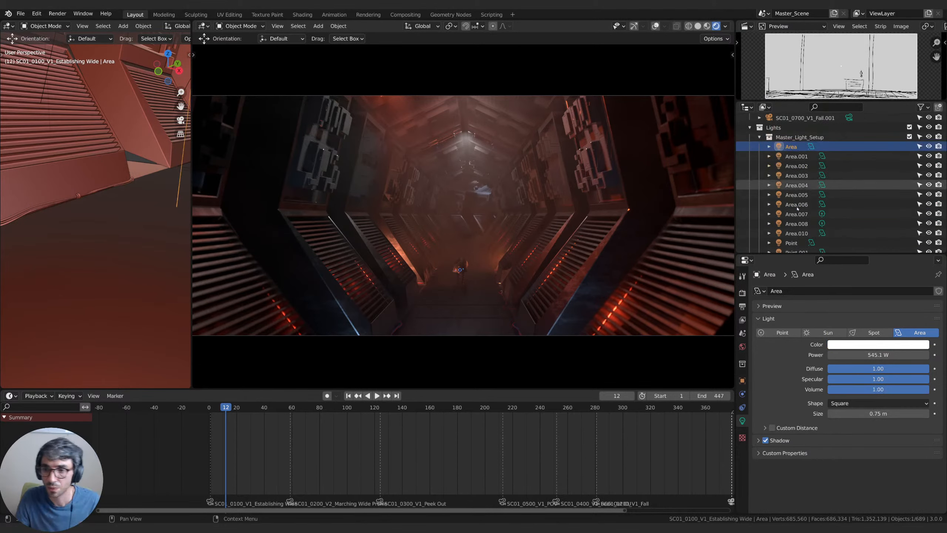
left_click(800, 195, "shift")
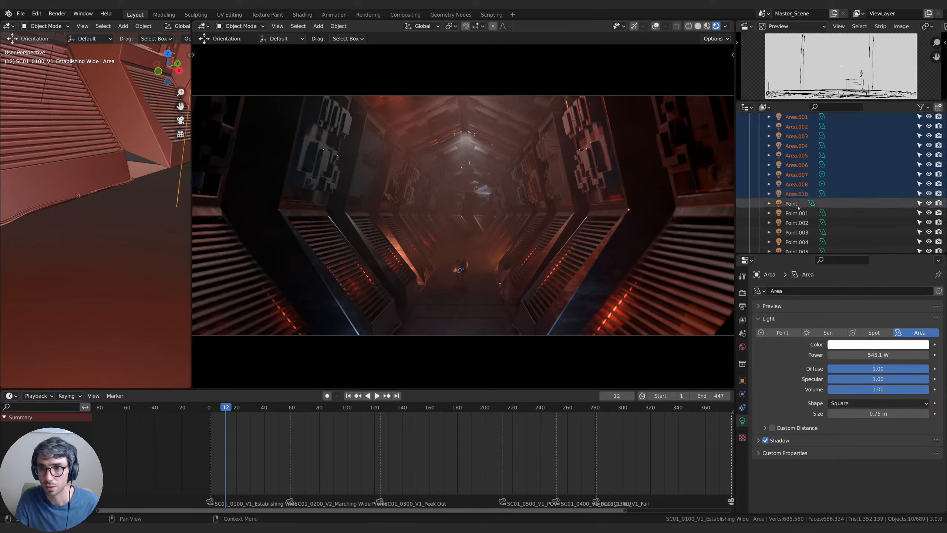
Set the color of the active master light, Area, to pale blue.
left_click(884, 345)
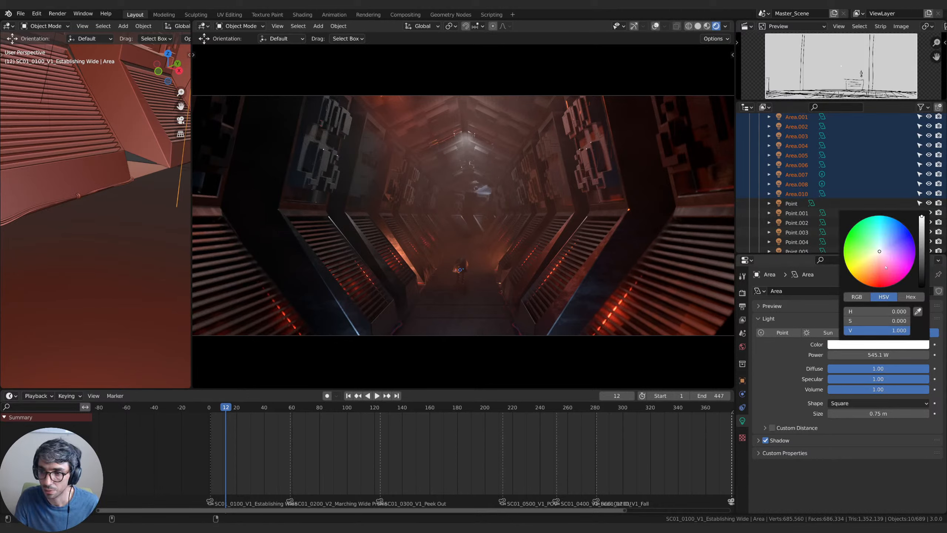
mouse_move(885, 247)
left_mouse_down()
mouse_move(900, 222)
mouse_move(879, 248)
mouse_move(885, 242)
left_mouse_up()
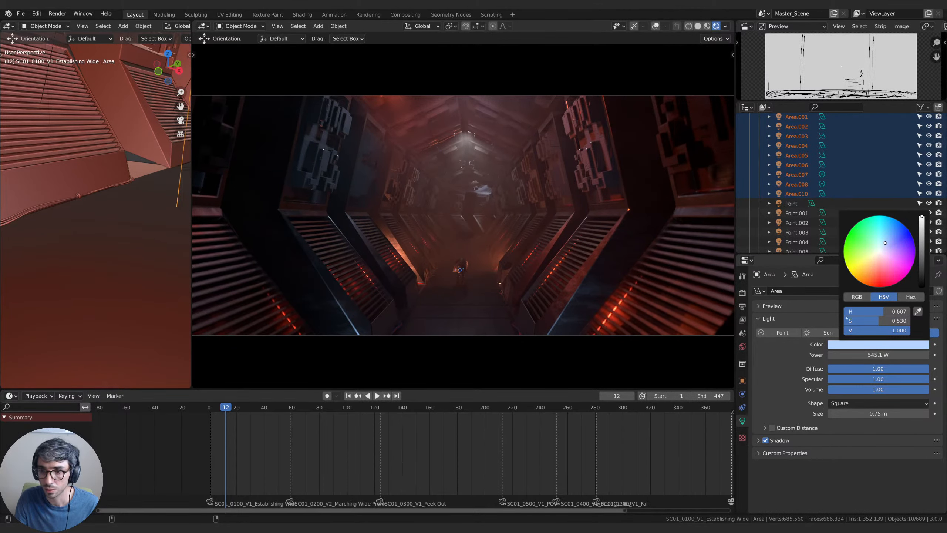
left_click(864, 345)
left_click_drag(885, 243, 889, 238)
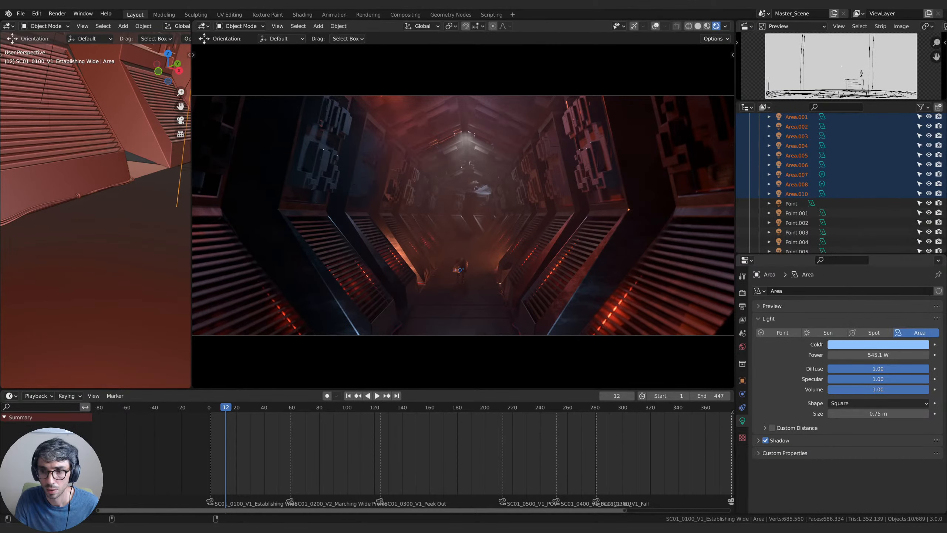
Check the color settings of individual area lights in the Master_Light_Setup collection, including Area.010, Area.005, Area.001 and Area.
left_click(796, 184)
left_click(796, 193)
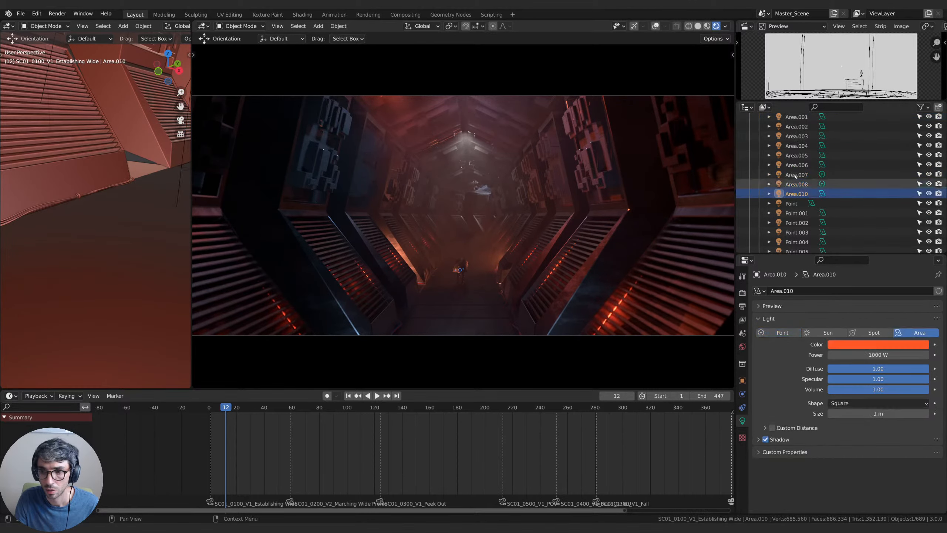
left_click(795, 174)
left_click(796, 155)
scroll(793, 149, "up", 3)
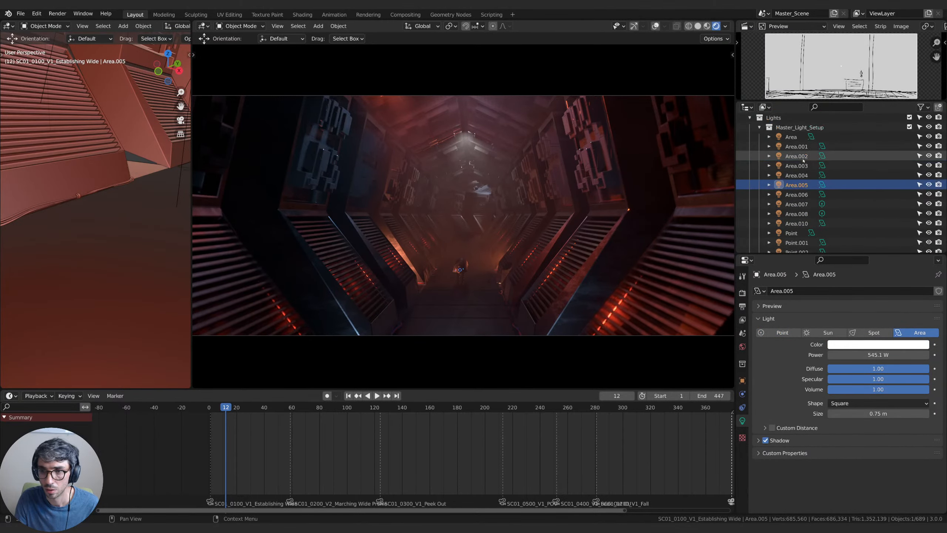
left_click(791, 140)
left_click(791, 148)
left_click(792, 129)
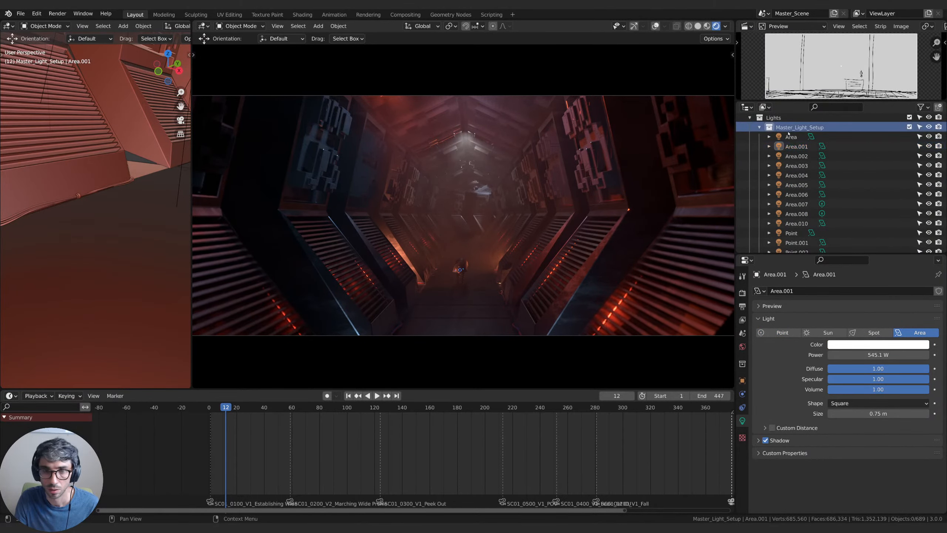
left_click(791, 137)
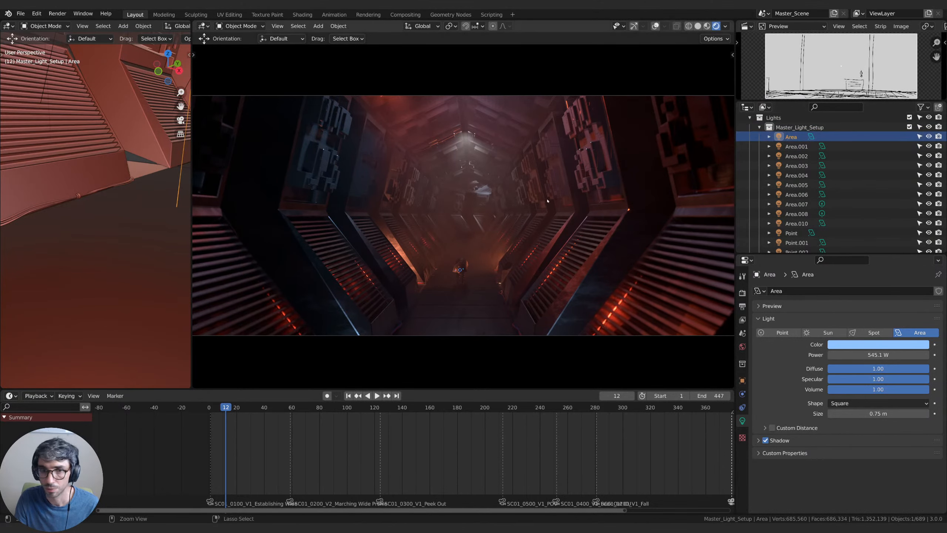
Undo the pale blue color change and the light selections, back to the group selection of Area through Area.010.
key("ctrl+z")
key("ctrl+z")
key("ctrl+z")
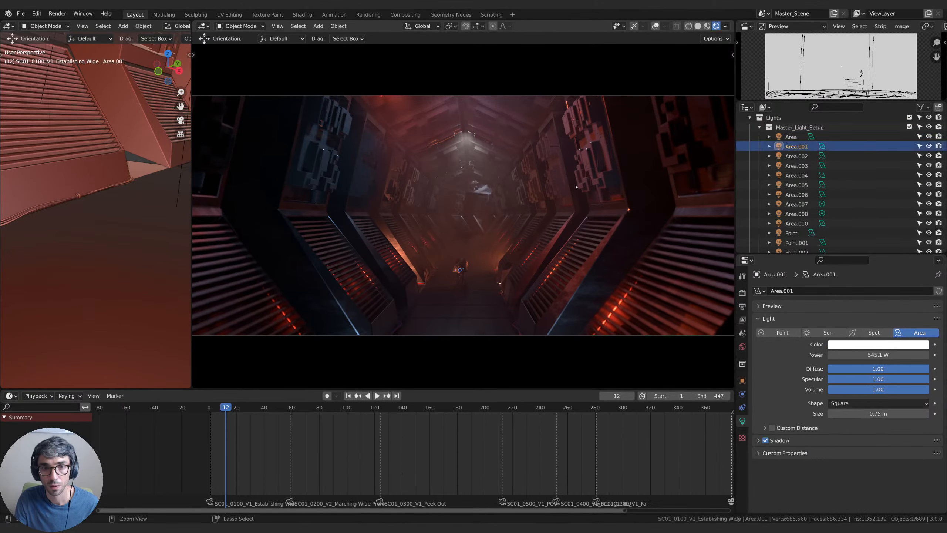
key("ctrl+z")
key("ctrl+z")
key("ctrl+z")
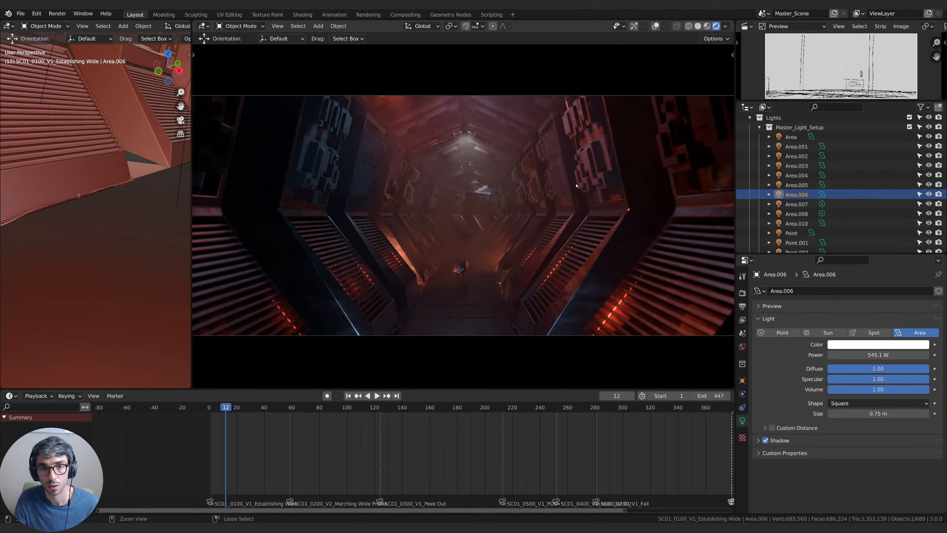
key("ctrl+z")
key("ctrl+z")
key("ctrl+z")
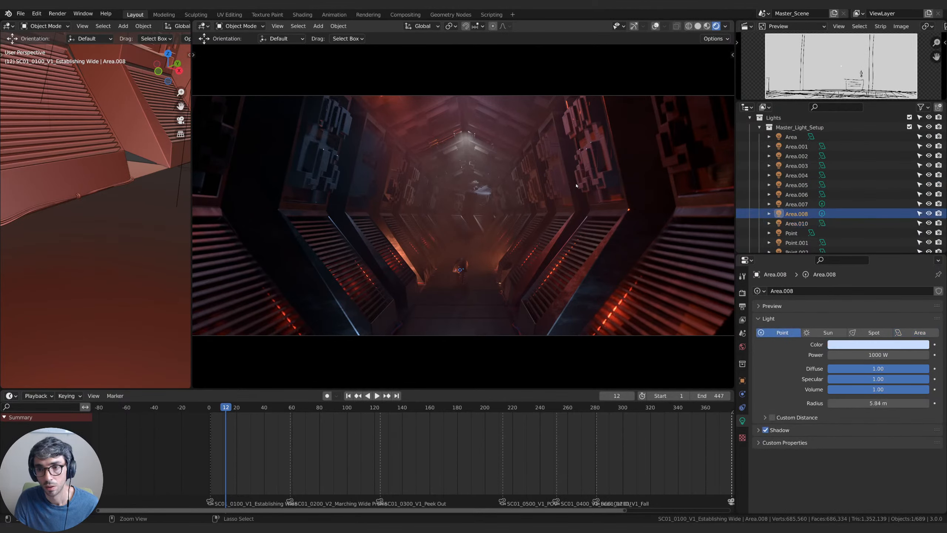
key("ctrl+z")
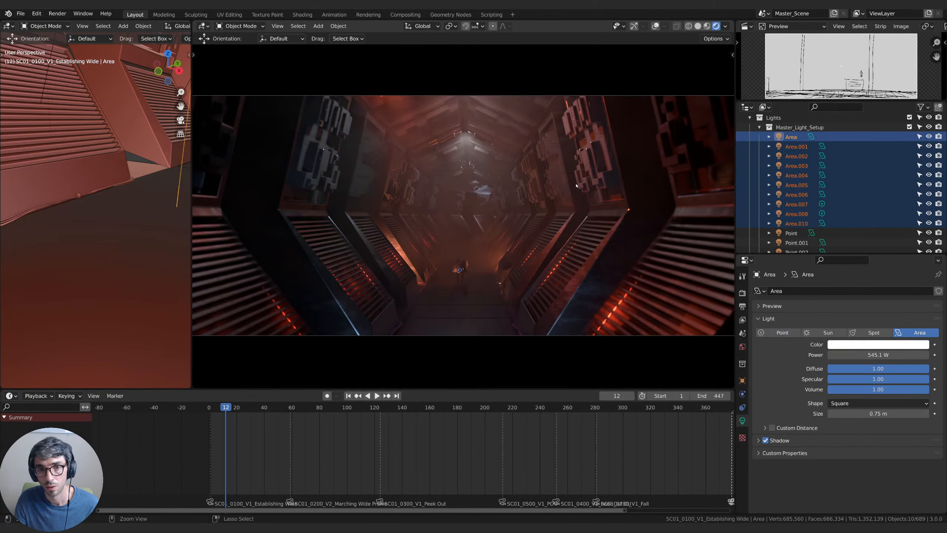
Set the color of the master light Area to pale blue, hex BFDAFF, and copy the hex value.
left_click(797, 156)
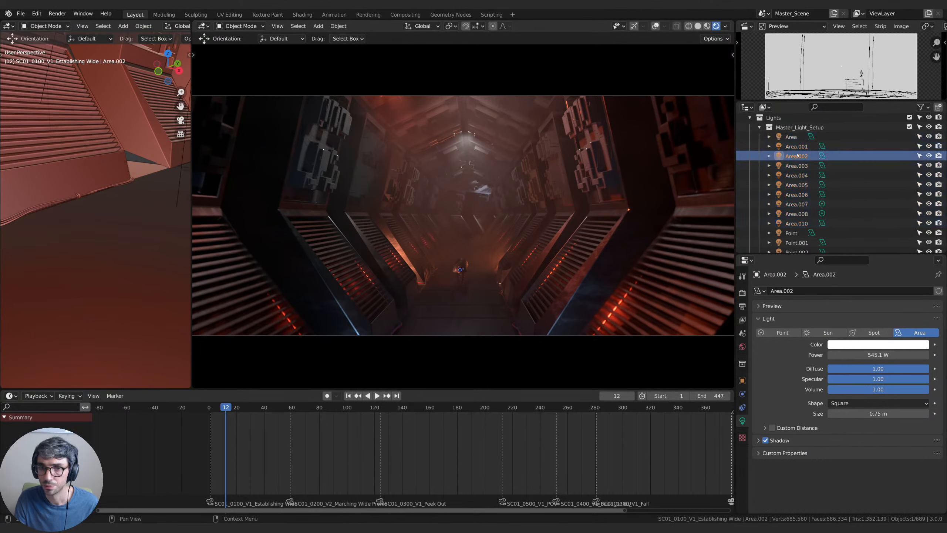
left_click(795, 137)
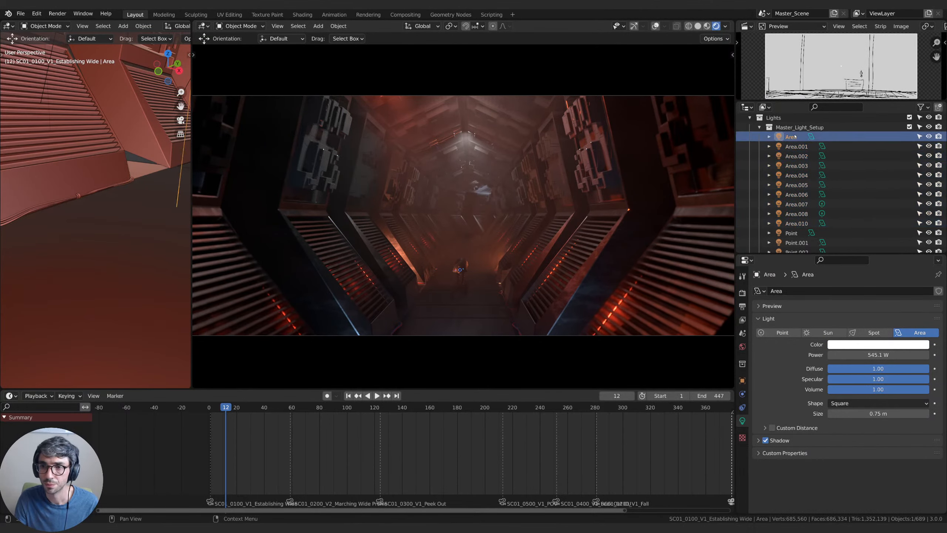
left_click(870, 345)
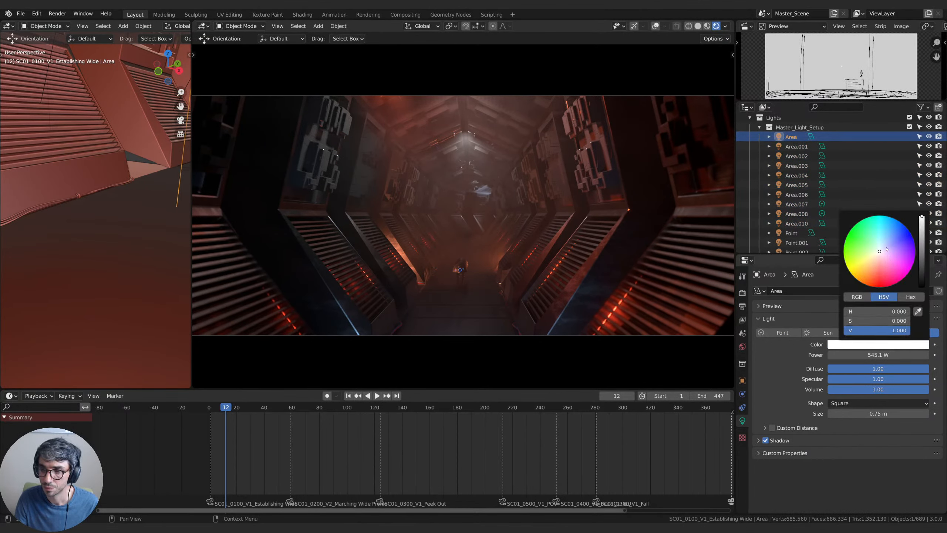
left_click_drag(887, 249, 885, 244)
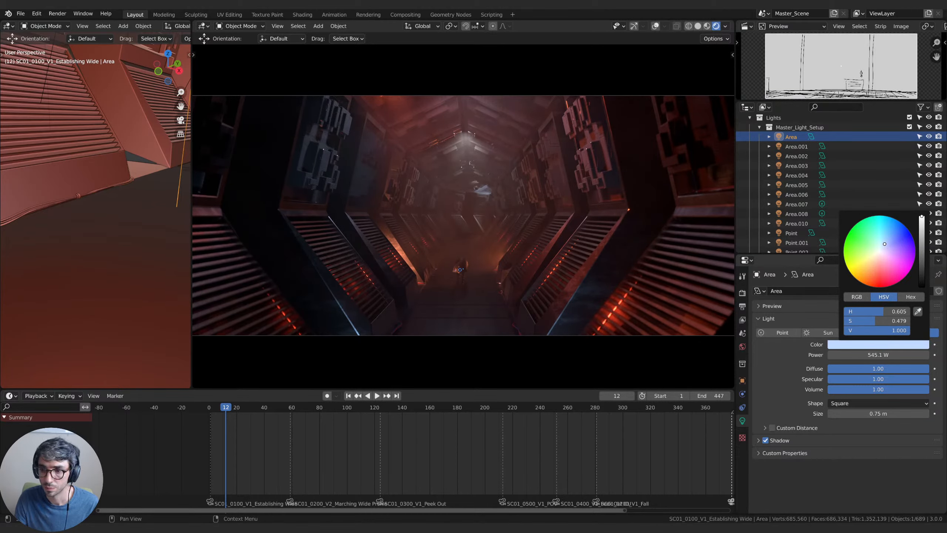
left_click(911, 296)
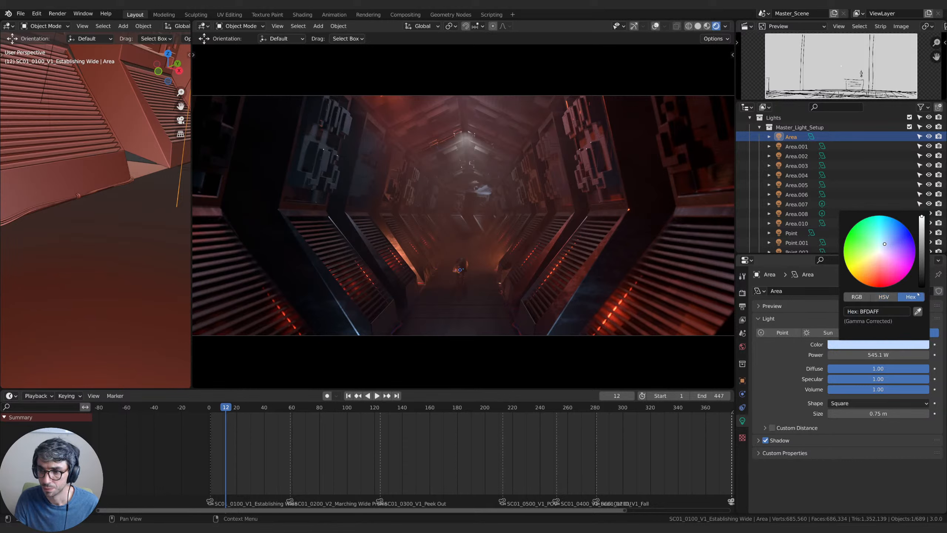
left_click(889, 311)
key("ctrl+c")
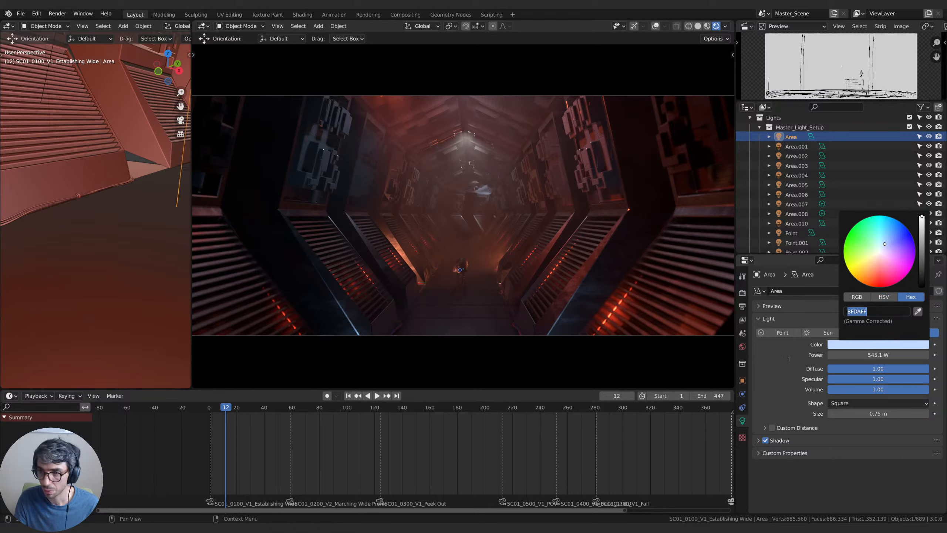
left_click(790, 360)
Apply the copied hex color BFDAFF to the master light Area.001.
left_click(799, 147)
left_click(874, 344)
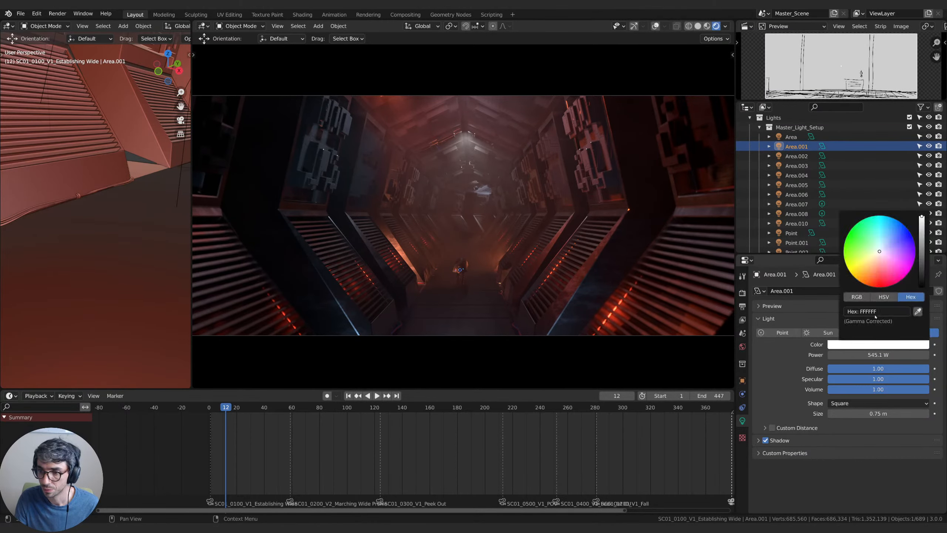
left_click(872, 311)
key("ctrl+v")
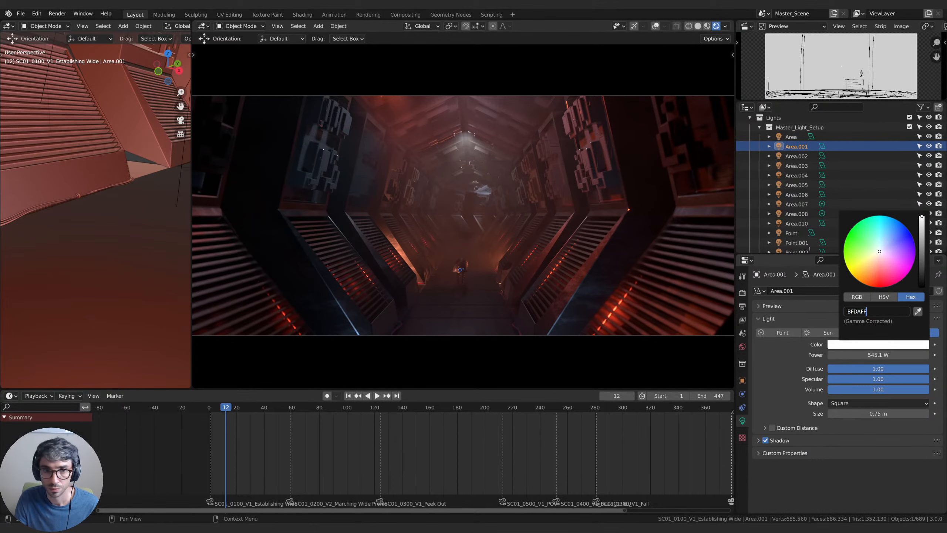
key("Return")
Apply the copied hex color BFDAFF to the master light Area.002.
left_click(797, 157)
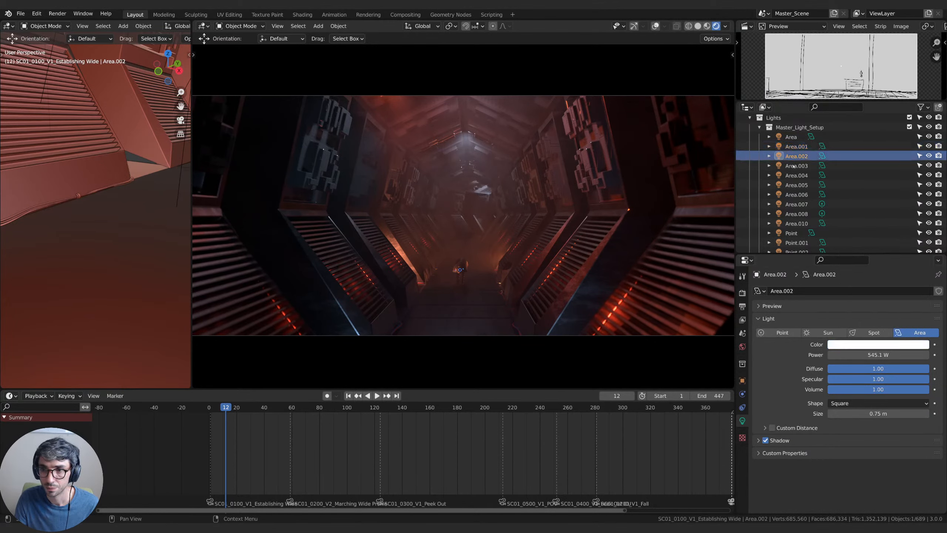
left_click(877, 345)
left_click(872, 312)
key("ctrl+v")
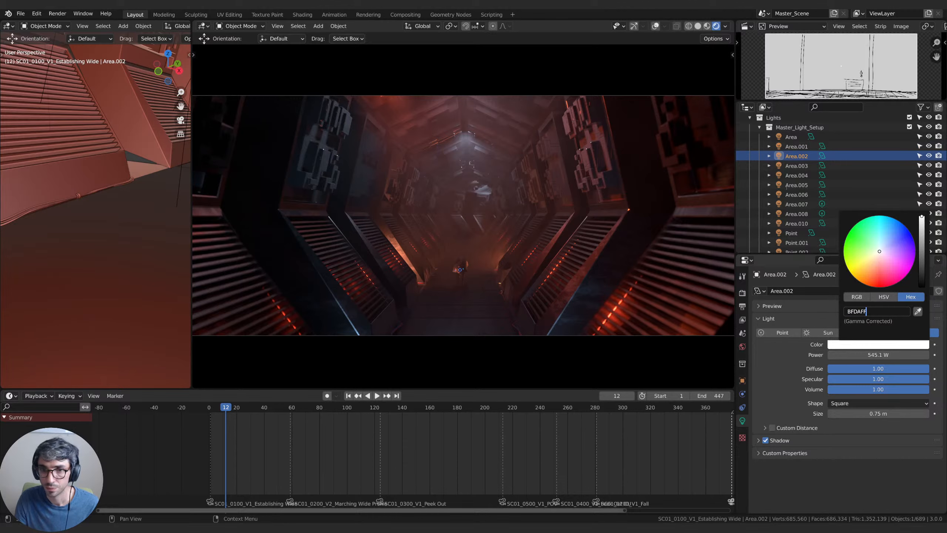
key("Return")
Apply the copied hex color BFDAFF to the master light Area.003.
key("Down")
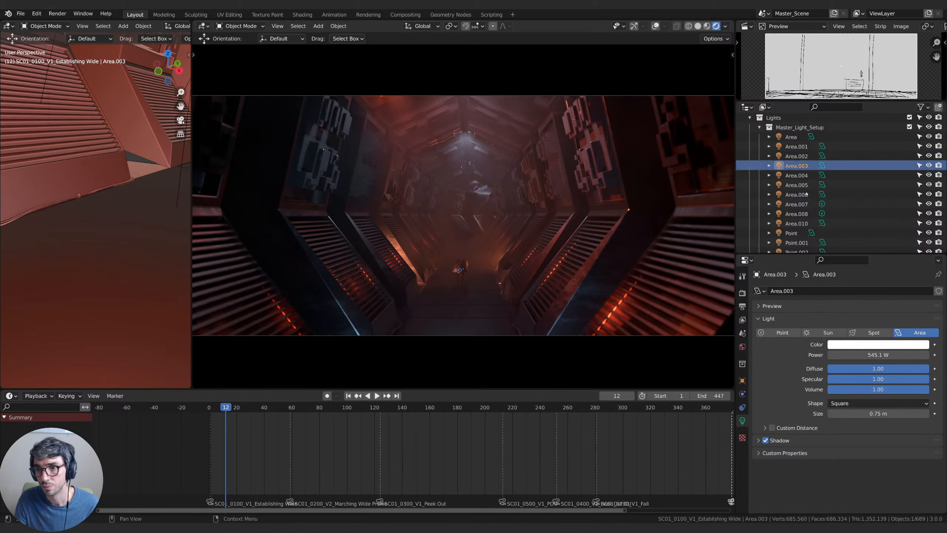
left_click(877, 345)
left_click(873, 311)
key("ctrl+v")
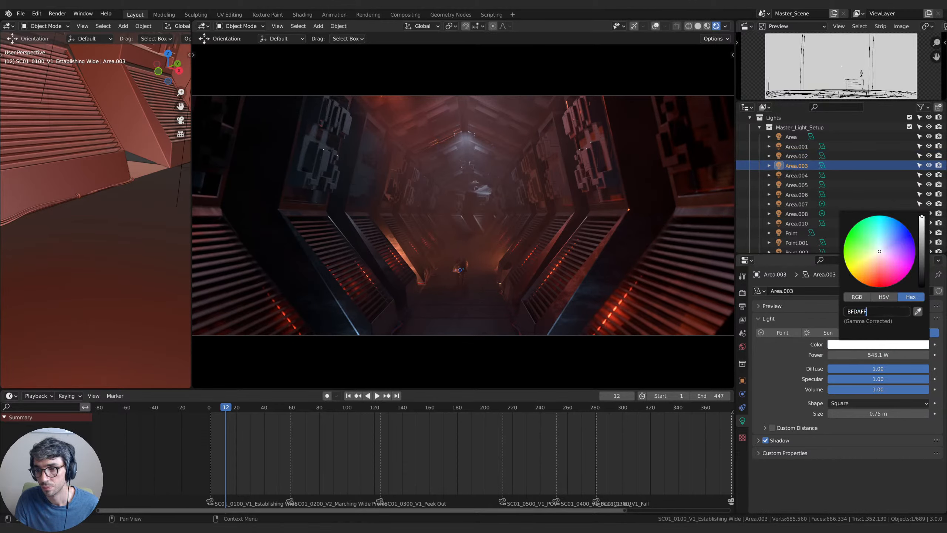
key("Return")
Undo the blue color changes on the master lights Area through Area.003.
left_click(809, 214)
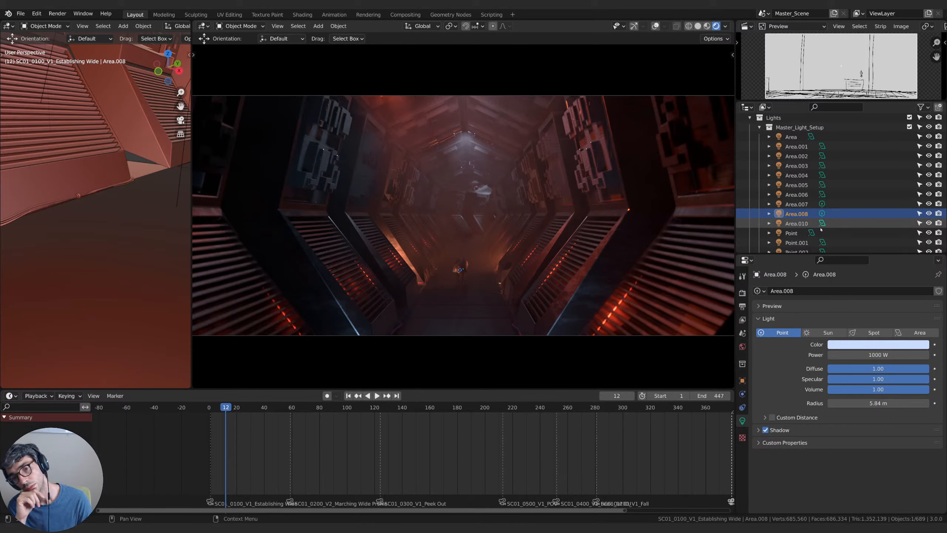
key("Up")
key("Up")
key("Up")
key("Up")
key("Up")
key("Up")
key("Up")
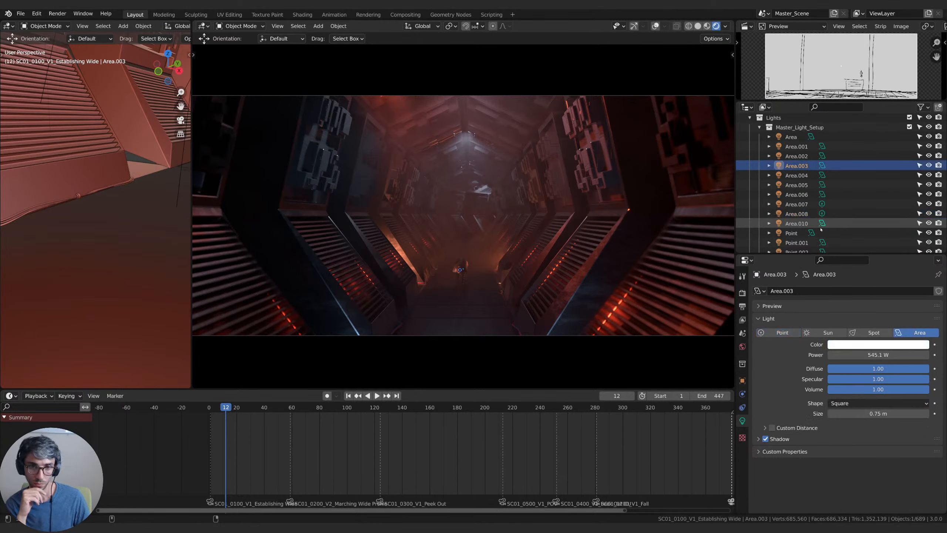
key("Up")
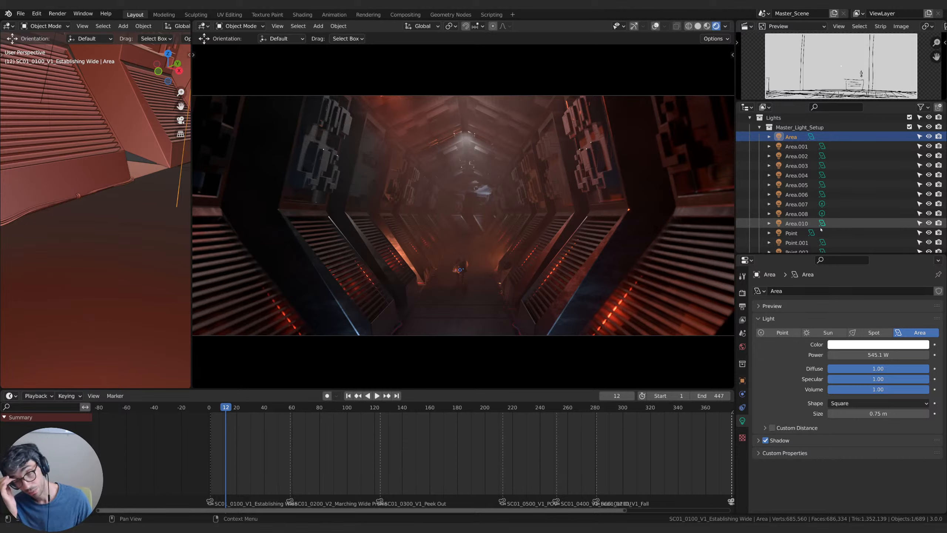
Select the master lights Area through Area.010 and move them together along global Z.
left_click(820, 224, "shift")
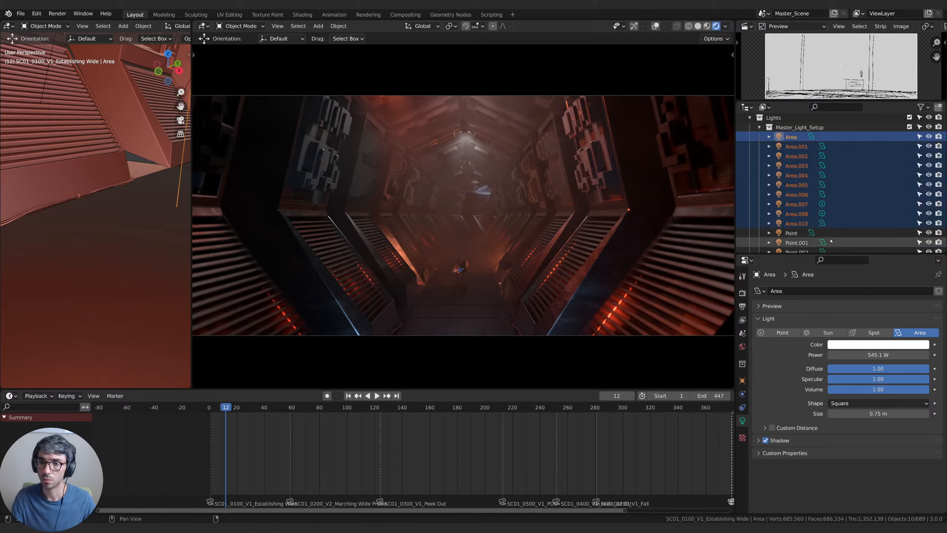
key("g")
key("z")
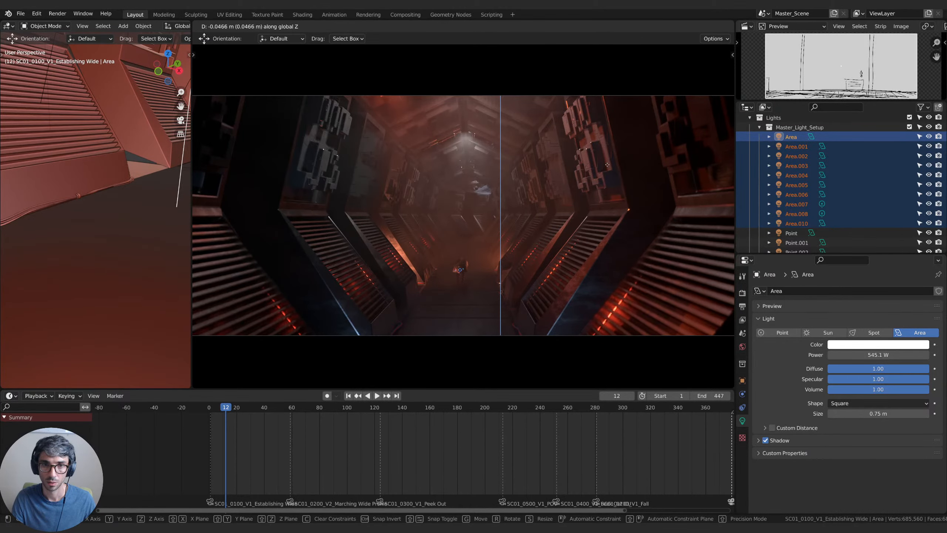
left_click(535, 120)
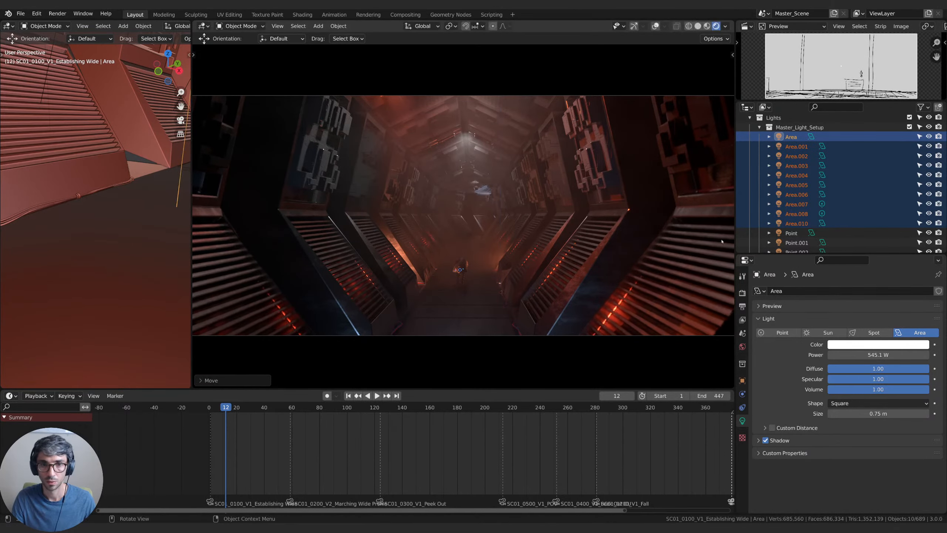
Compare power levels between 0 W and 541.9 W on the selected master lights and set their power to 306.7 W.
left_click_drag(872, 355, 664, 355)
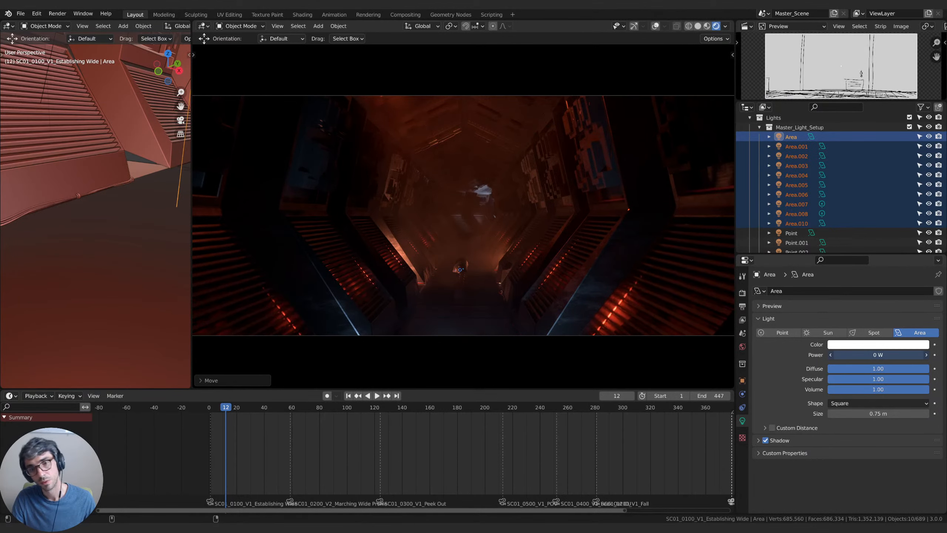
left_click_drag(664, 355, 703, 355)
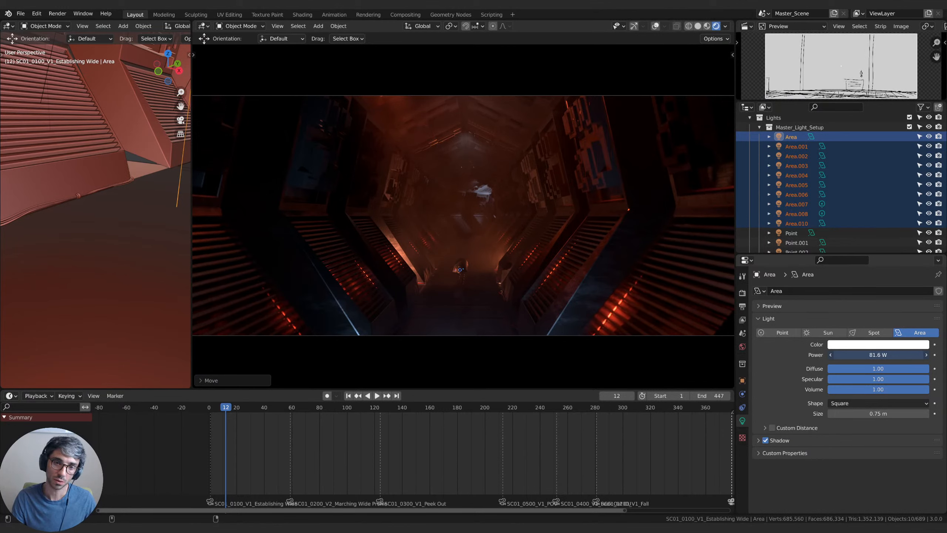
left_click_drag(703, 354, 716, 355)
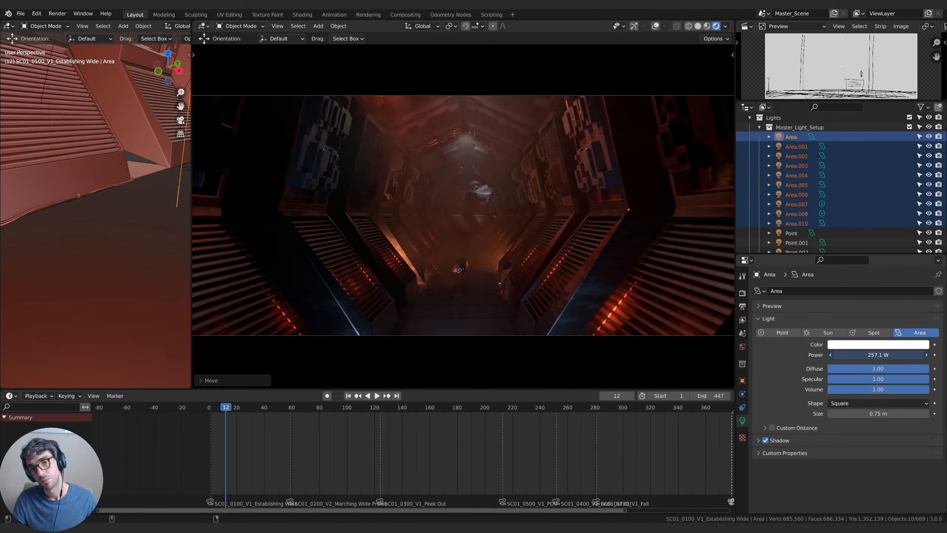
left_click_drag(715, 355, 721, 355)
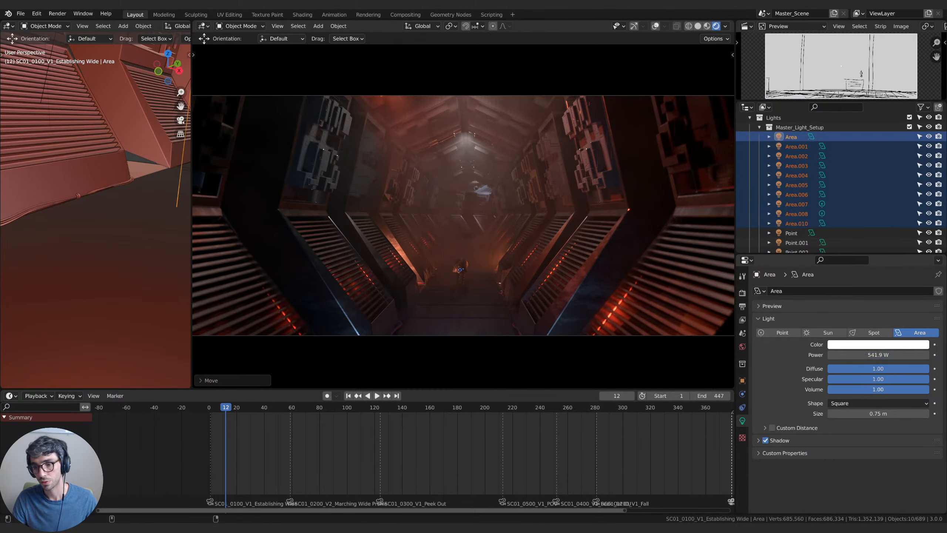
left_click_drag(884, 389, 929, 390)
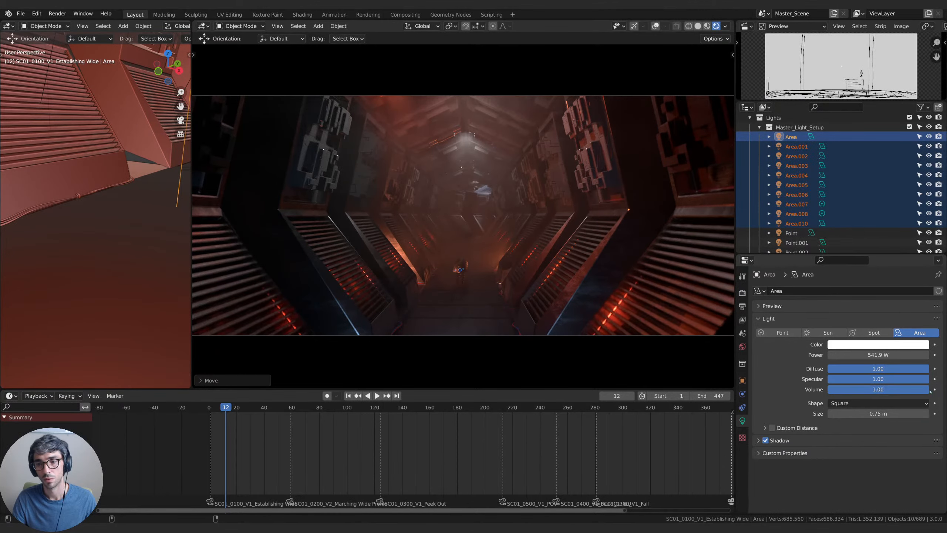
left_click_drag(898, 351, 870, 351)
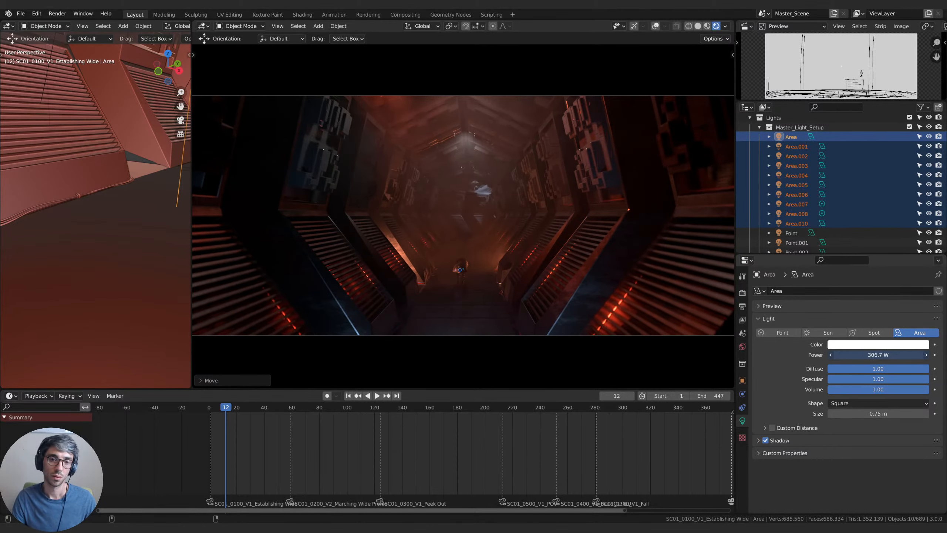
Lower the selected master lights about 0.04 m along global Z.
key("g")
key("z")
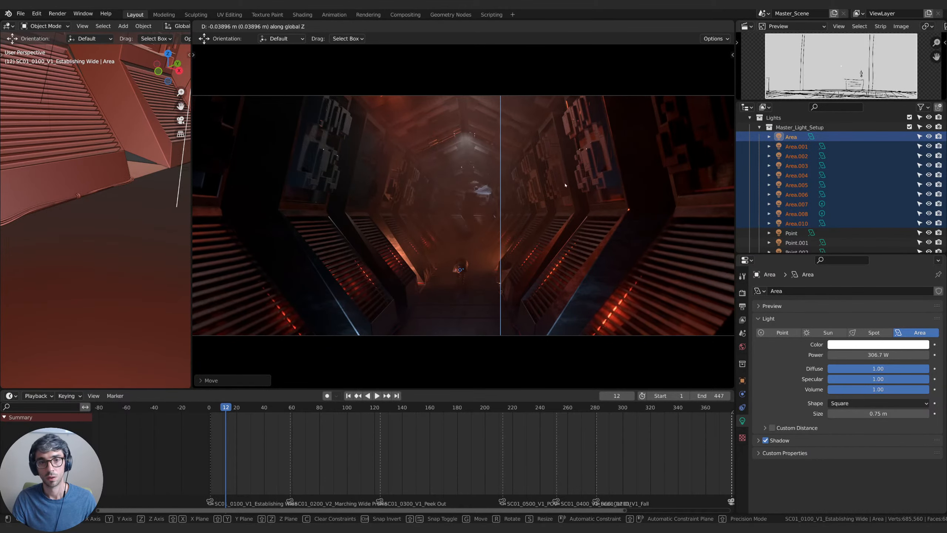
left_click(565, 185)
Play the animation into the marching shot, stop it, and scrub through the establishing shot to frame 52.
key("space")
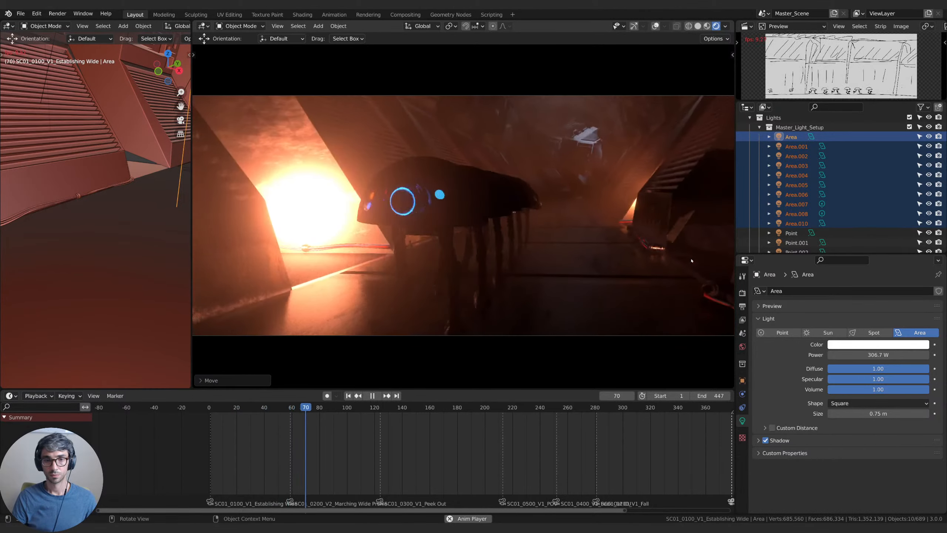
key("space")
left_click_drag(217, 407, 281, 409)
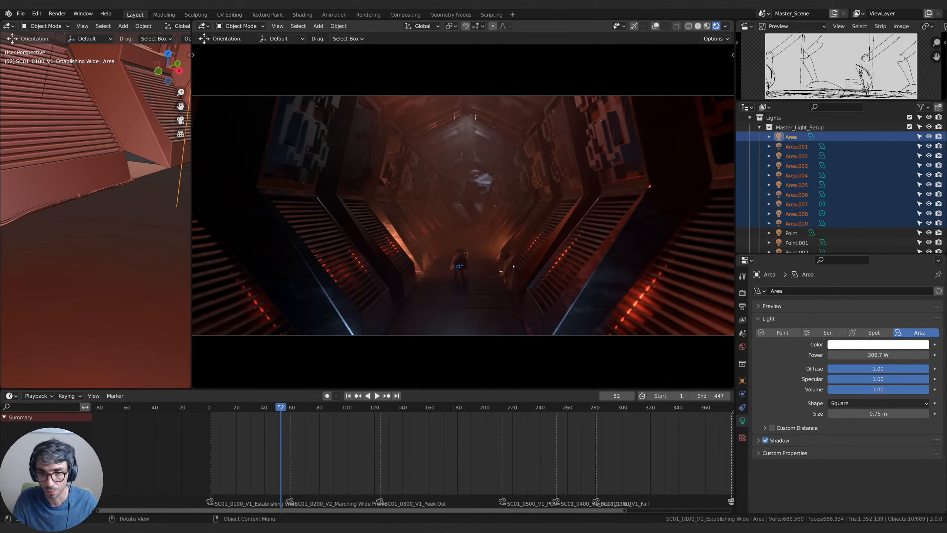
Select Area.021 and Area.022 in the SC01_0100_V1_Establishing Wide collection and try moving them along global Y.
scroll(797, 238, "down", 10)
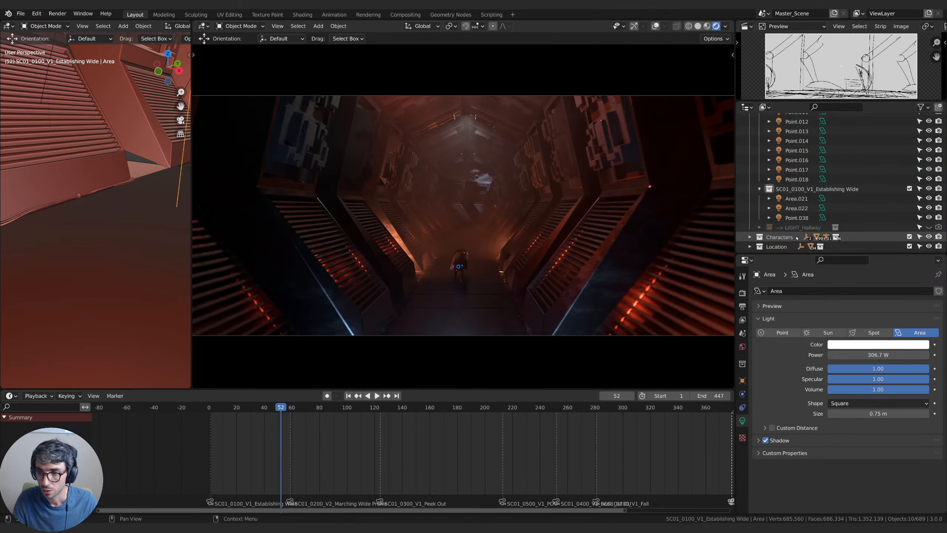
left_click(796, 199)
left_click(796, 208, "shift")
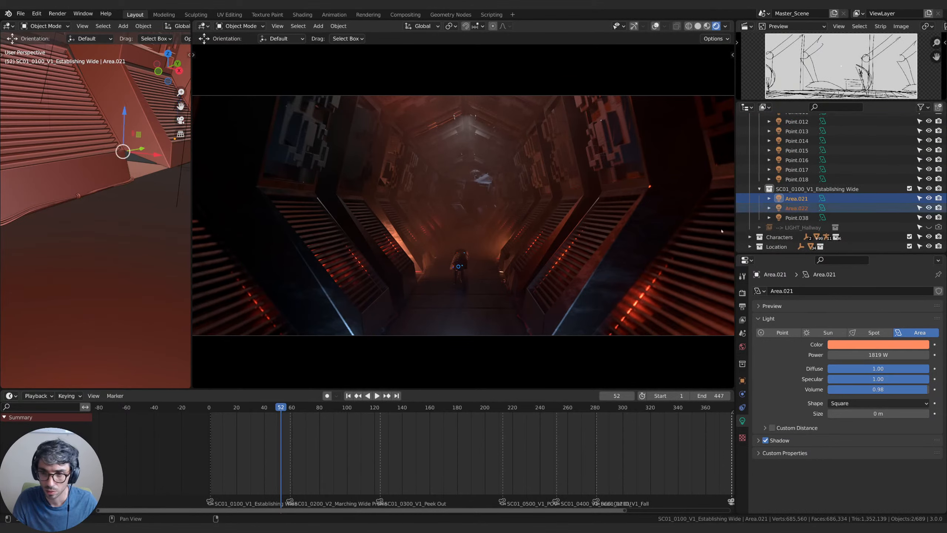
key("g")
key("y")
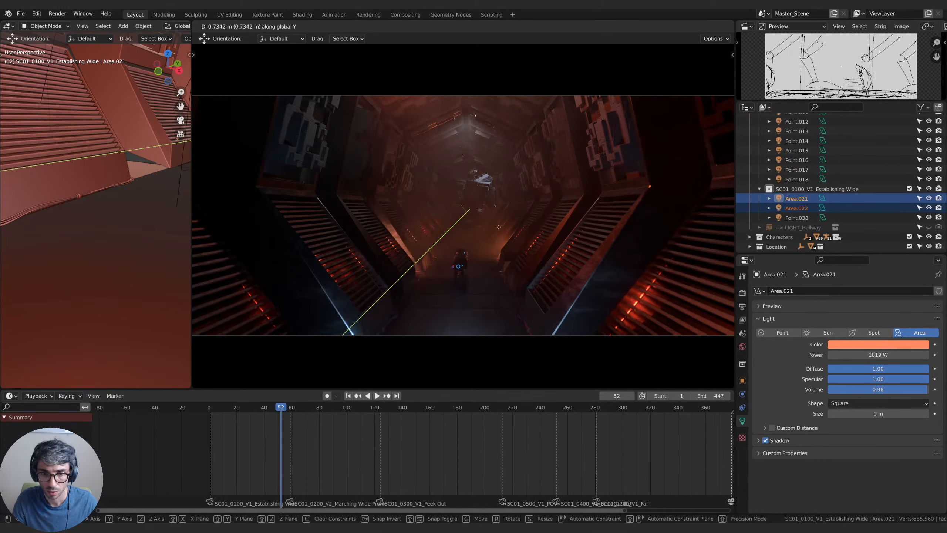
left_click(497, 238)
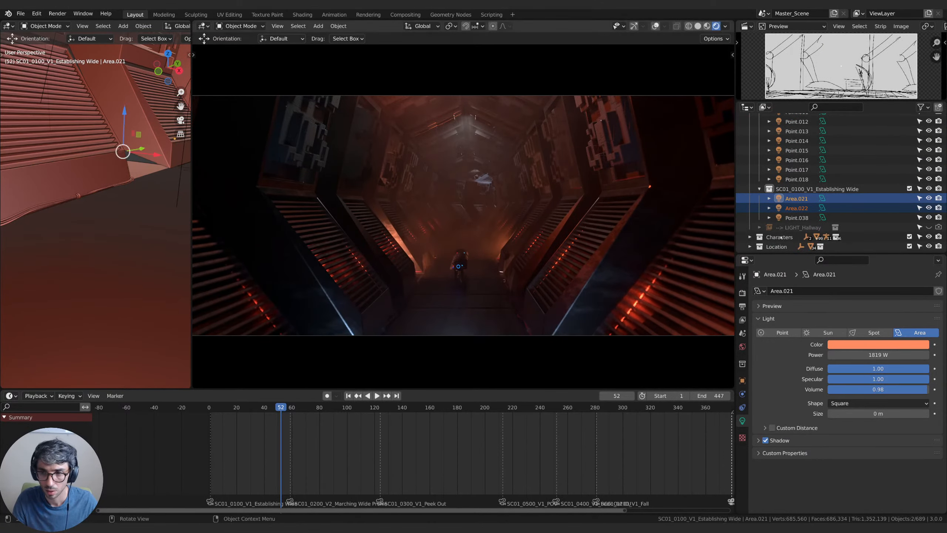
Select Area.021 and Point.038 in the SC01_0100_V1_Establishing Wide collection and move them about -14.6 m along global Y.
left_click(798, 209, "ctrl")
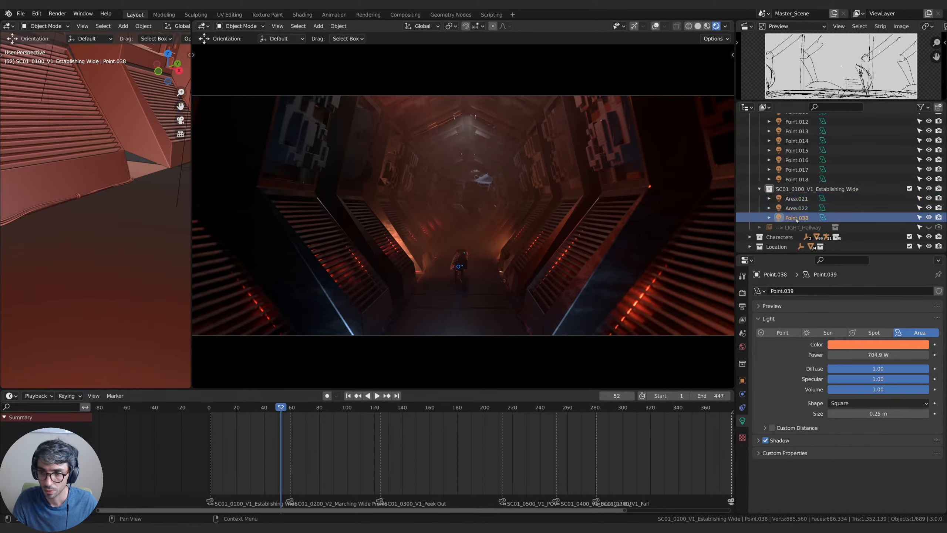
left_click(796, 217, "ctrl")
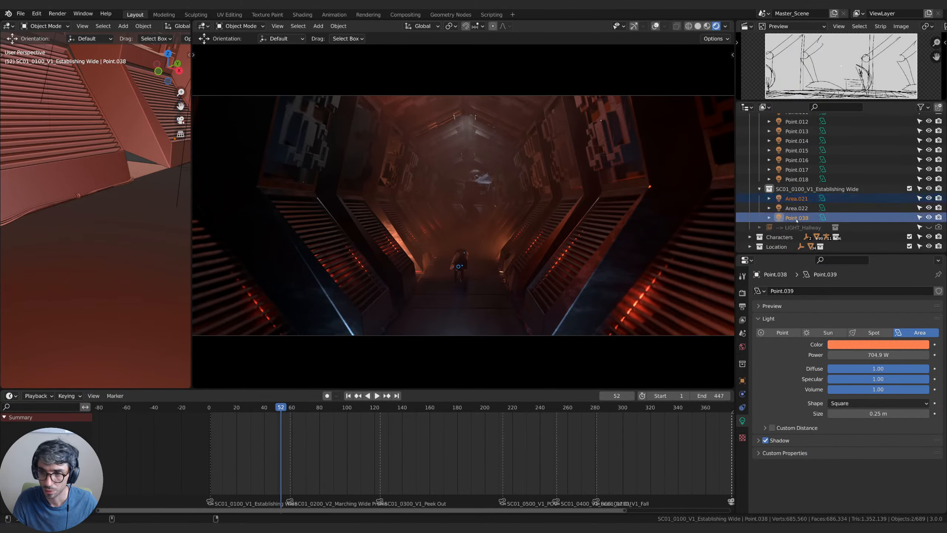
key("g")
key("y")
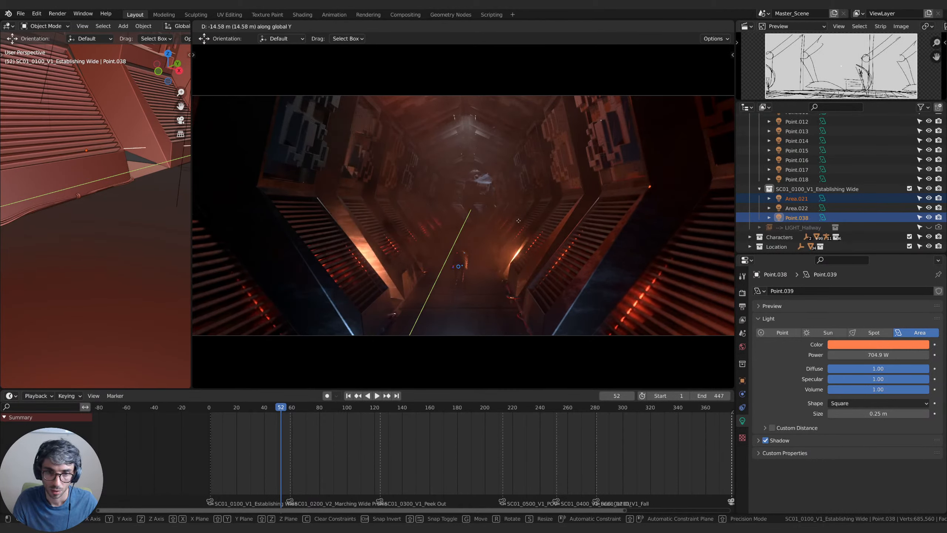
left_click(519, 222)
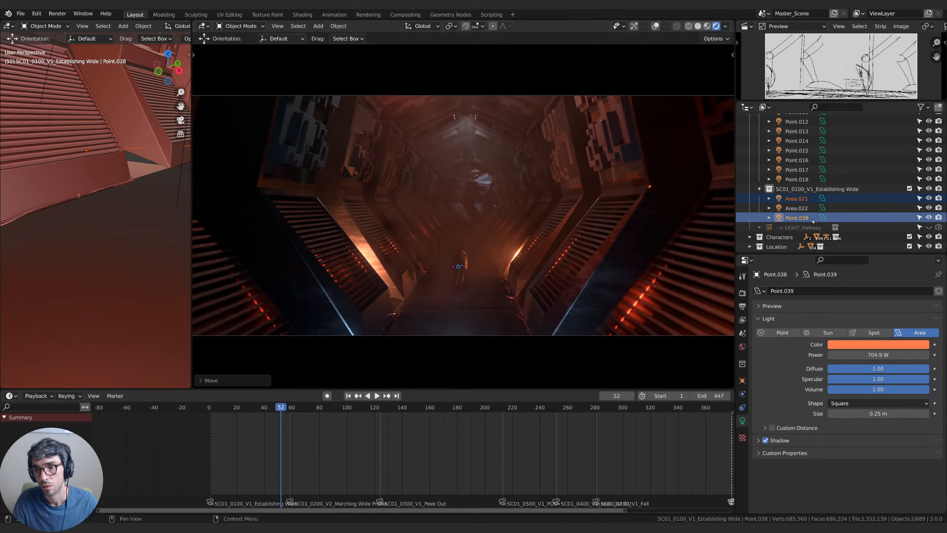
Select only Point.038 and shift it freely by about 0.64 m in the camera view.
left_click(797, 217)
key("g")
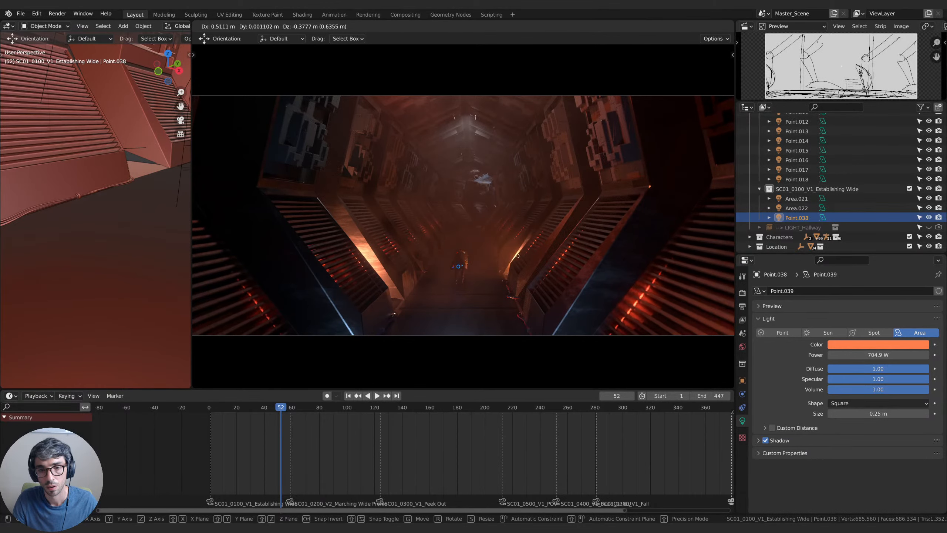
left_click(508, 249)
Select Area.022 and Area.021 in turn in the SC01_0100_V1_Establishing Wide collection.
left_click(795, 208)
left_click(795, 198)
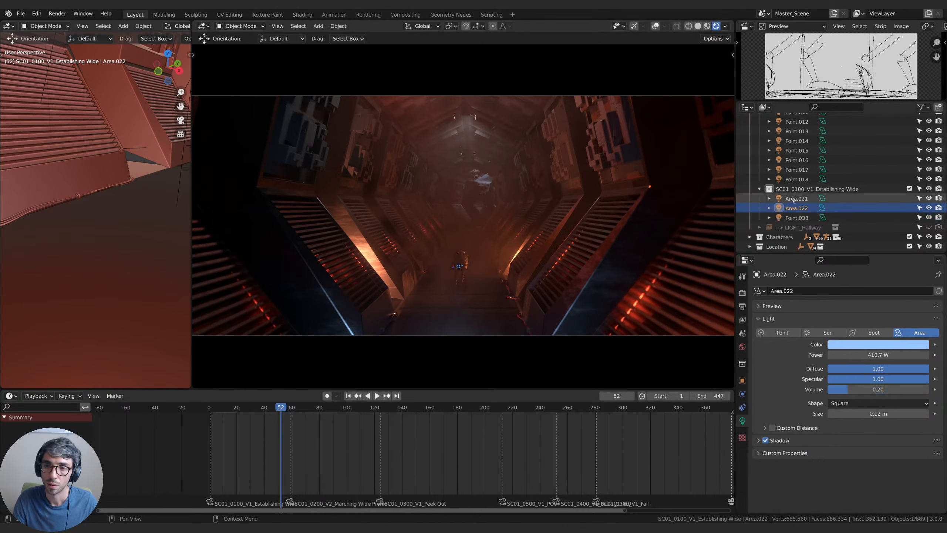
Reposition the Area.021 light farther down the hallway beside its left wall, trying a rotation about the Z axis.
key("g")
left_click(377, 242)
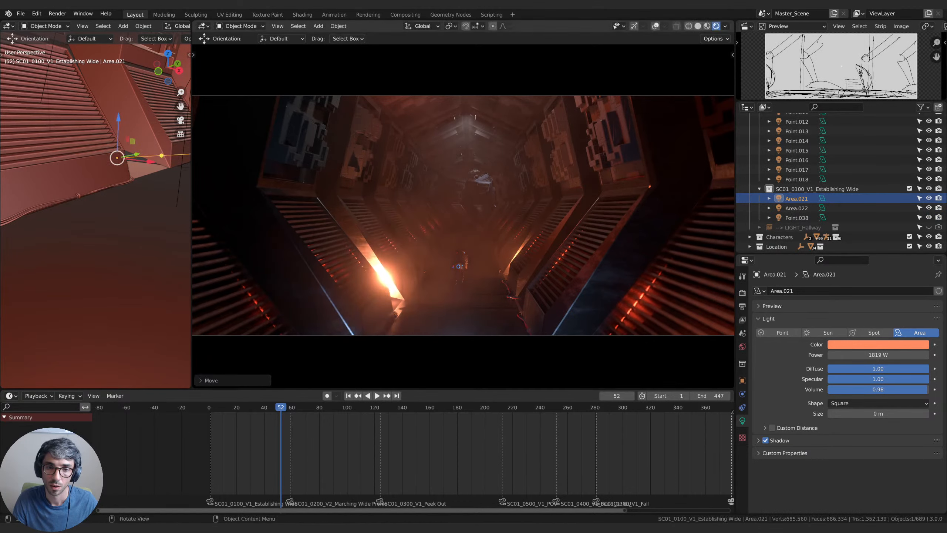
key("r")
key("z")
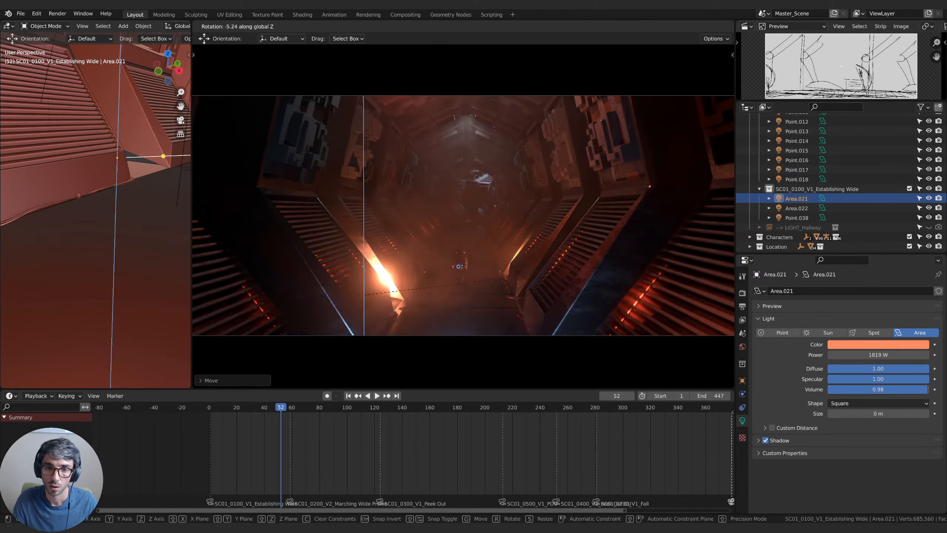
right_click(573, 277)
key("g")
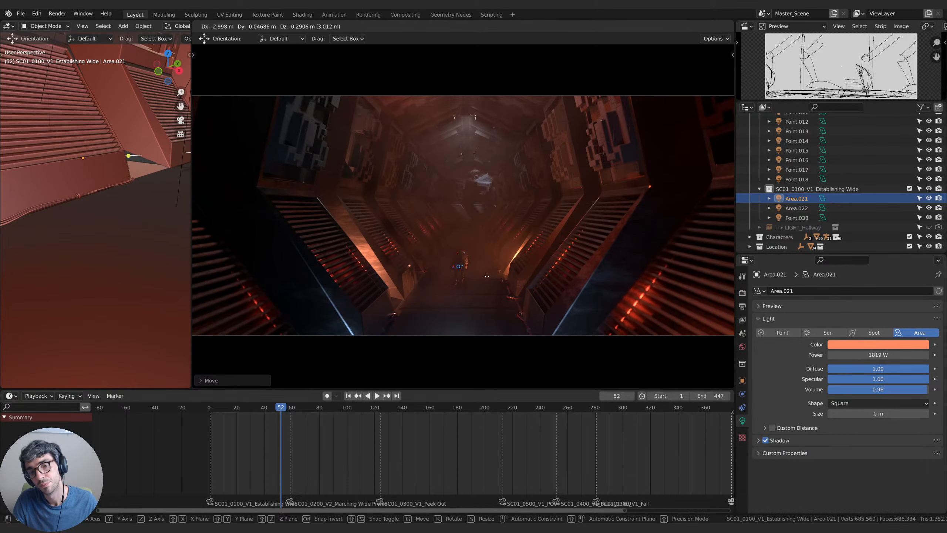
left_click(487, 276)
Duplicate the Area.021 light, shift the copy along the Y axis and rotate it beside the left hallway wall.
key("shift+d")
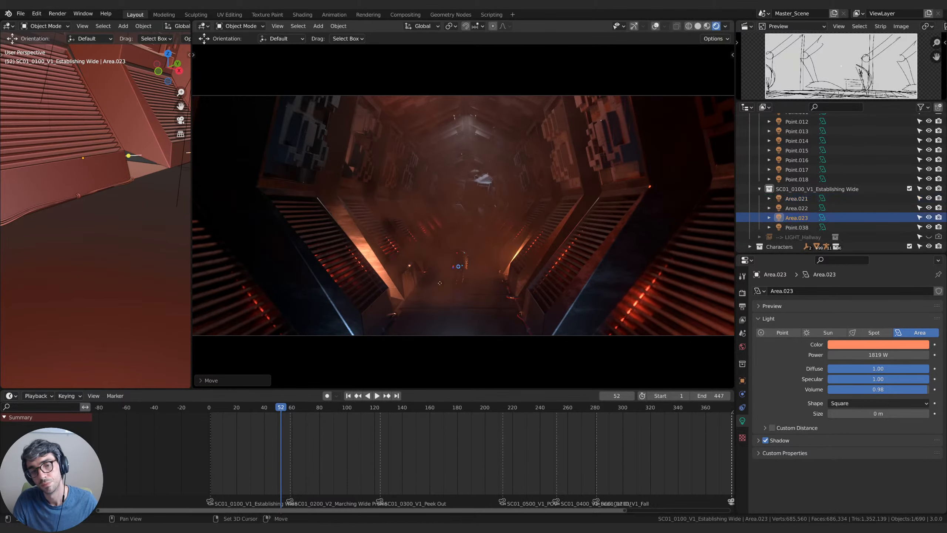
key("y")
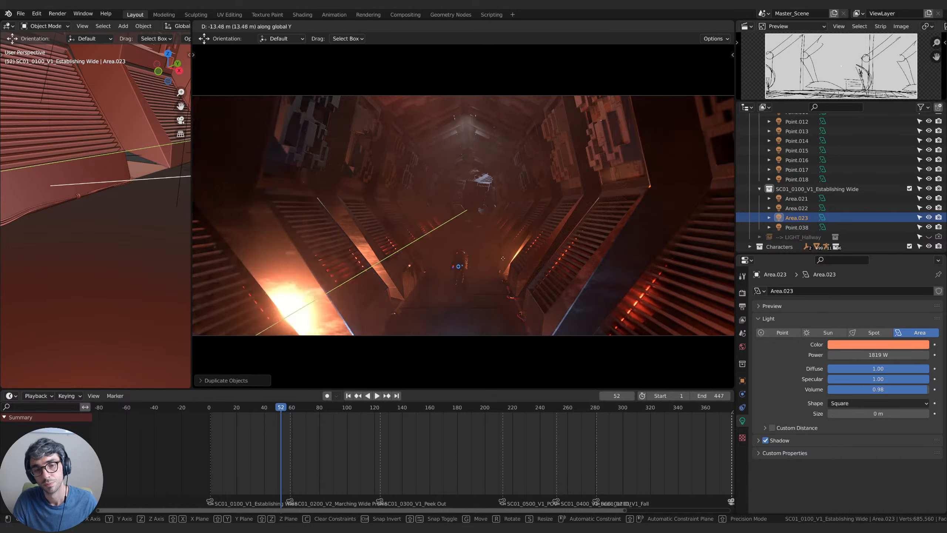
left_click(424, 320)
key("r")
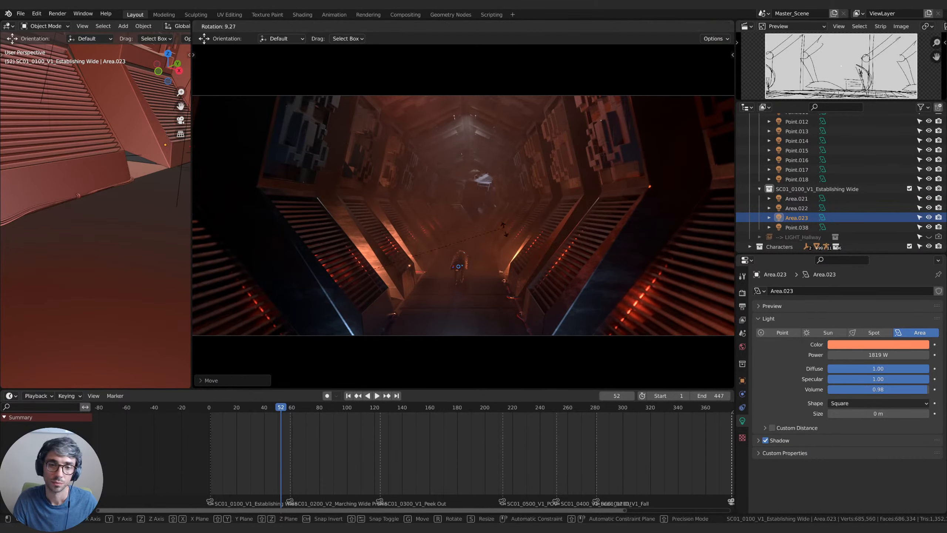
left_click(507, 238)
Set the duplicated light's color to hex FF613F and lower the light along the Z axis.
left_click(883, 346)
left_click(875, 279)
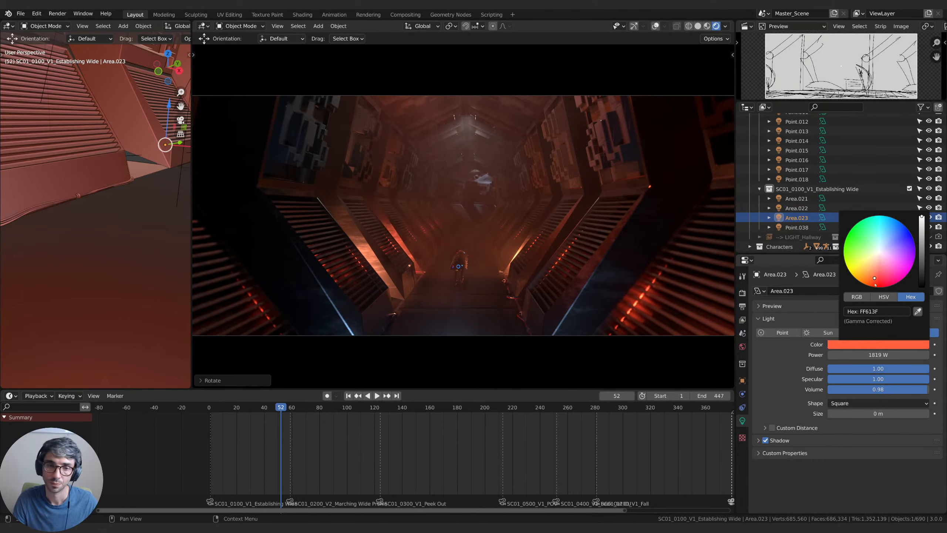
key("g")
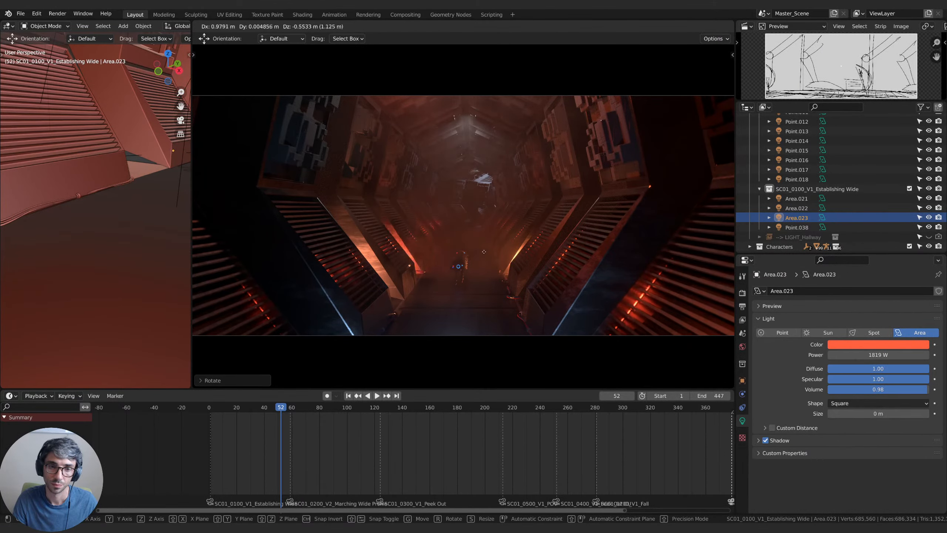
key("z")
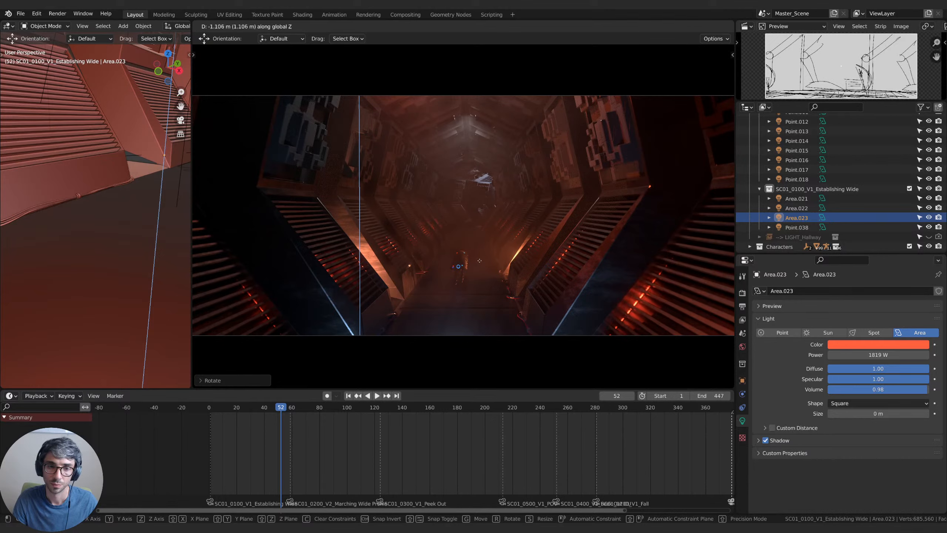
left_click(481, 257)
Move the duplicated red light along the X axis, away from the left wall toward the middle of the hallway.
key("g")
key("y")
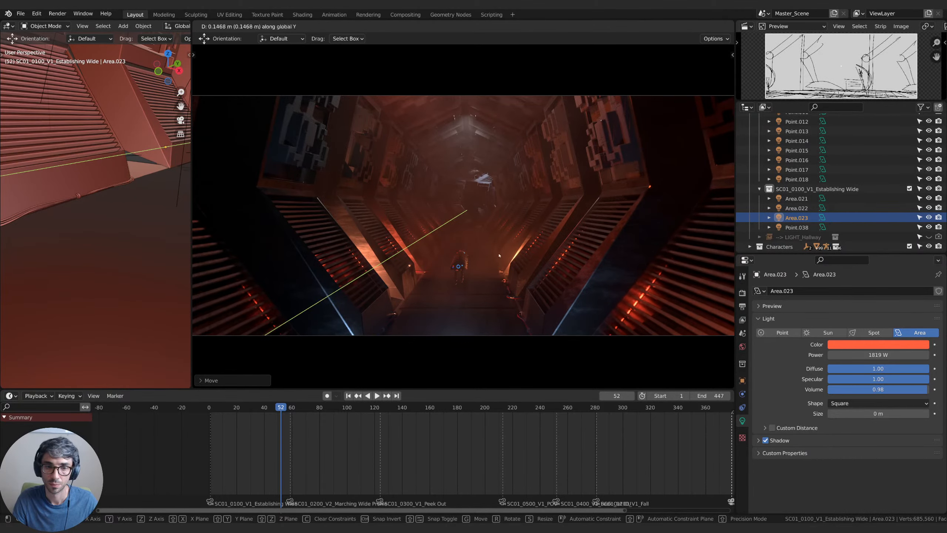
key("x")
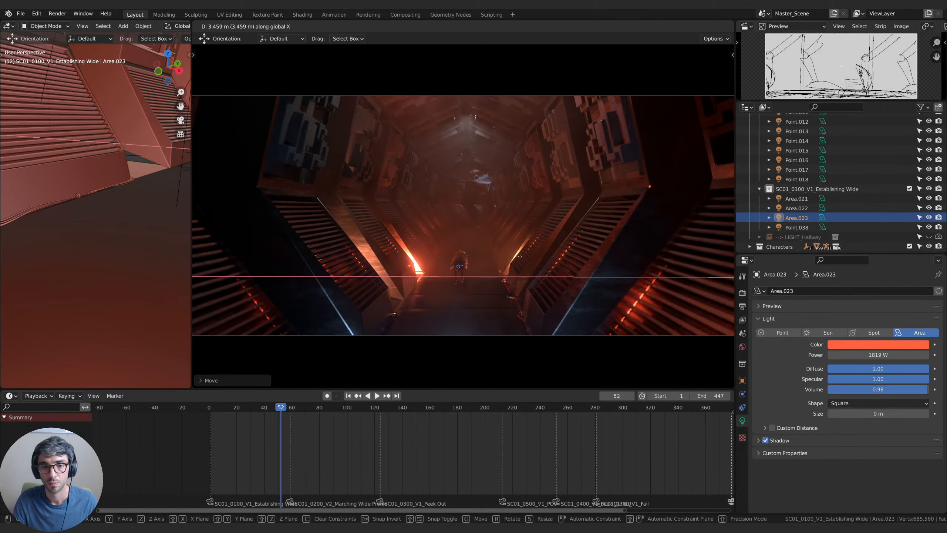
left_click(543, 260)
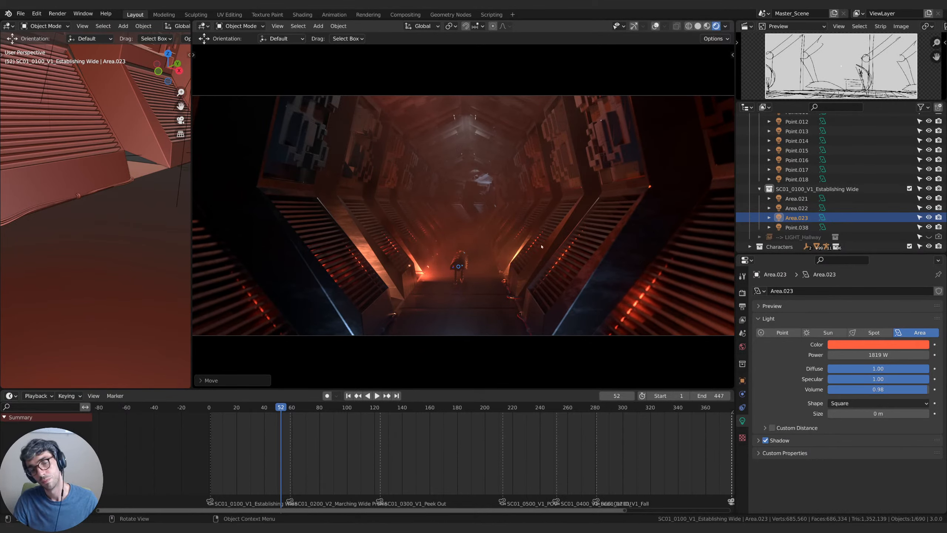
Move the Area.023 light along the Y axis toward the camera and place it at the base of the left wall.
key("g")
key("y")
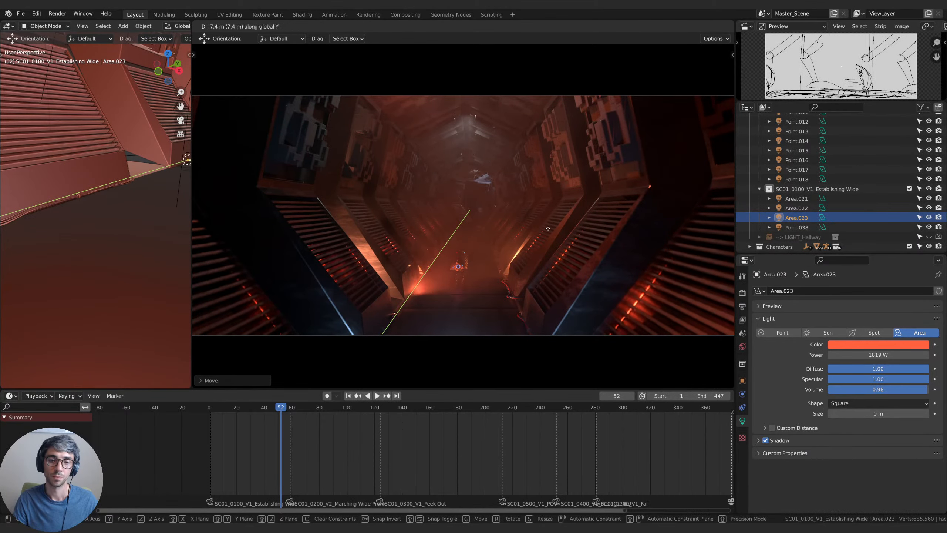
left_click(548, 233)
key("g")
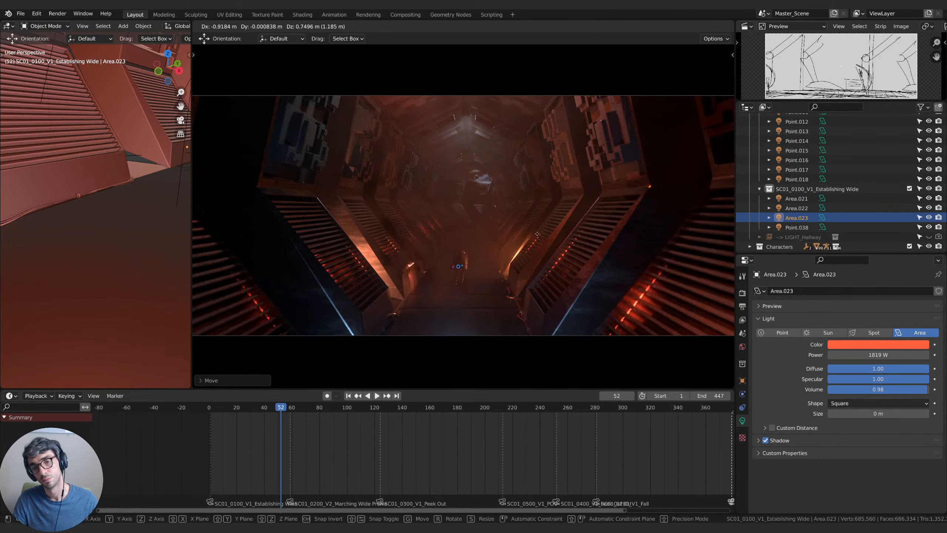
left_click(487, 261)
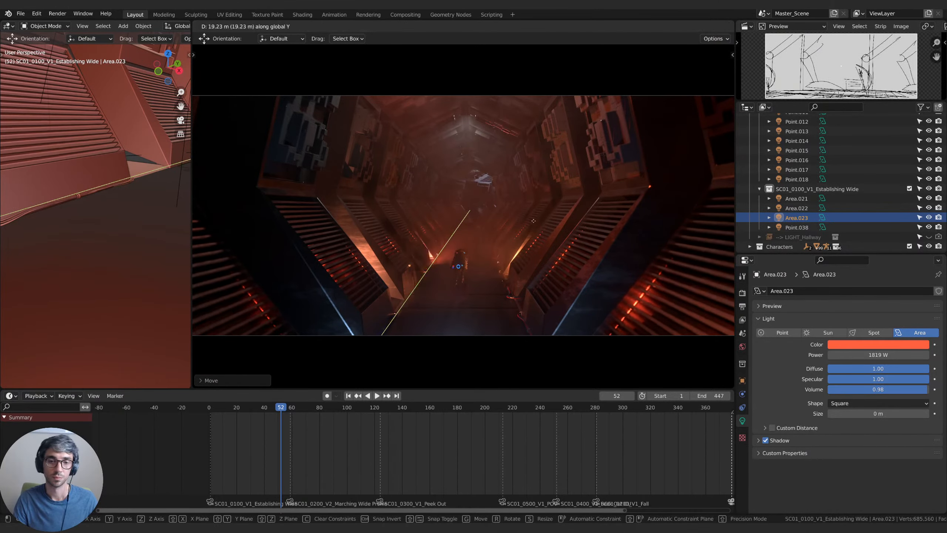
key("g")
key("y")
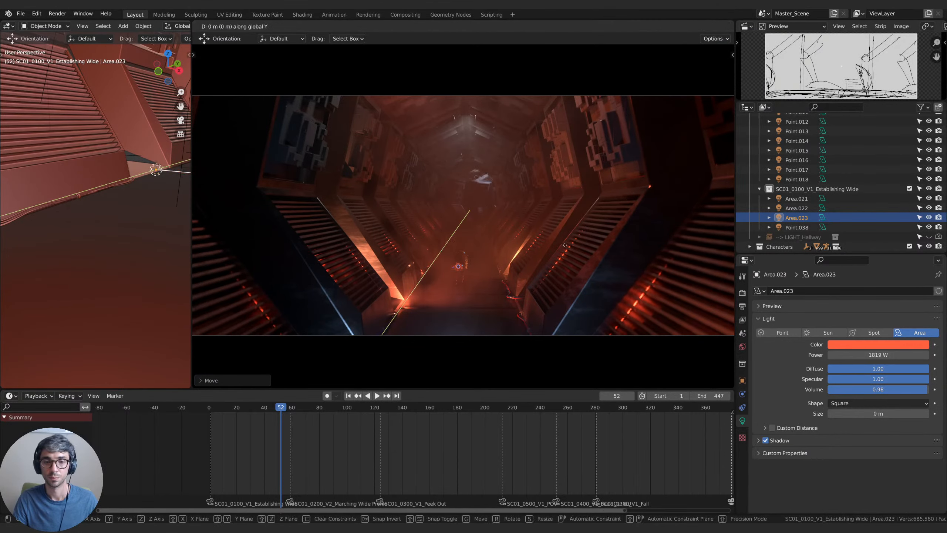
left_click(543, 242)
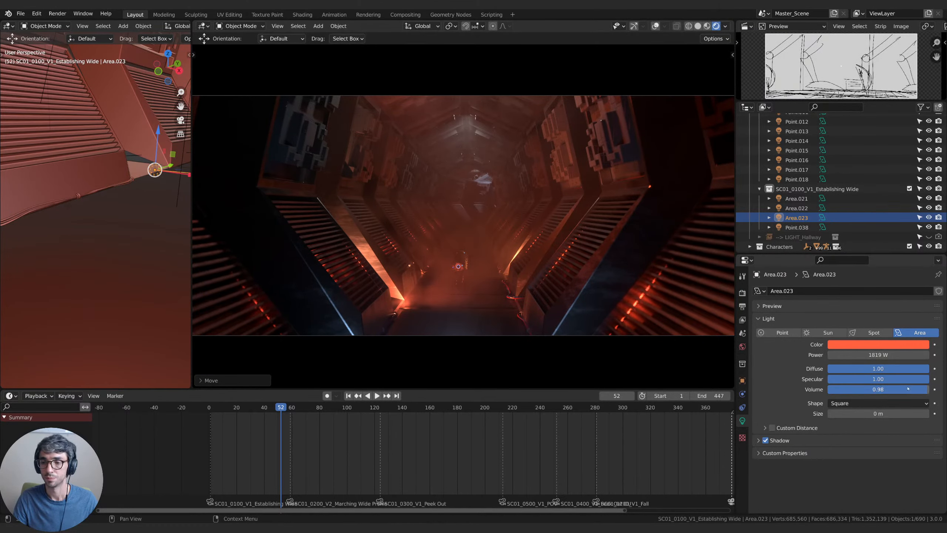
Set the Area.023 light's Volume to 0.00 and move it deeper into the hallway along Y and upward along Z.
left_click_drag(895, 389, 827, 390)
key("g")
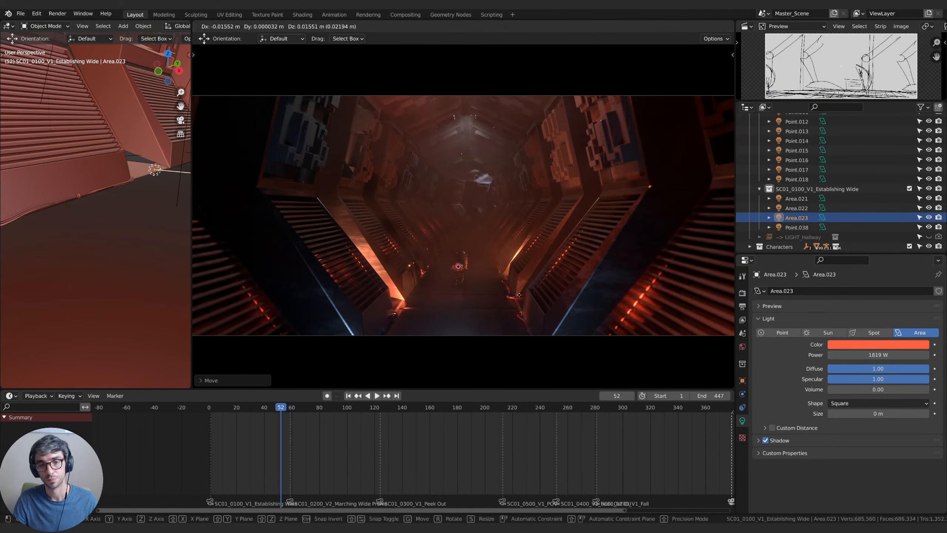
key("y")
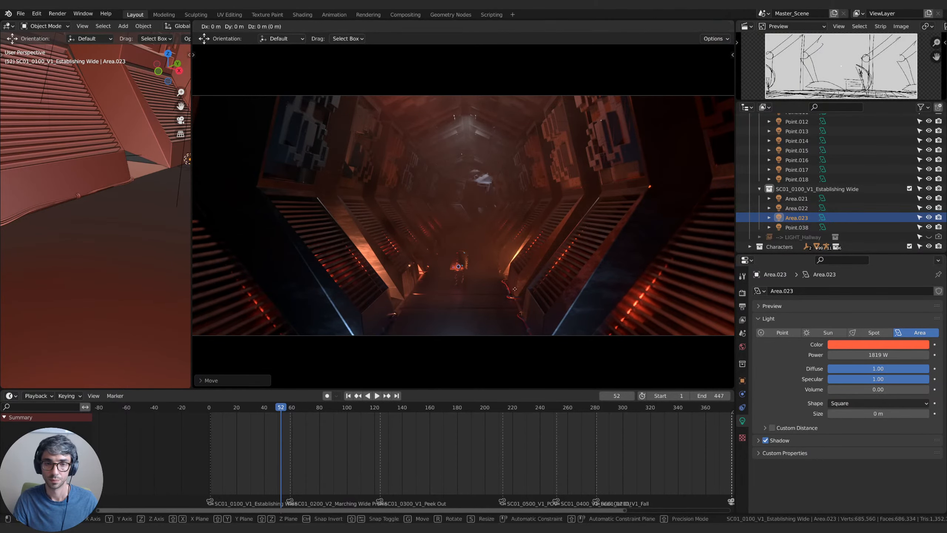
key("z")
left_click(189, 130)
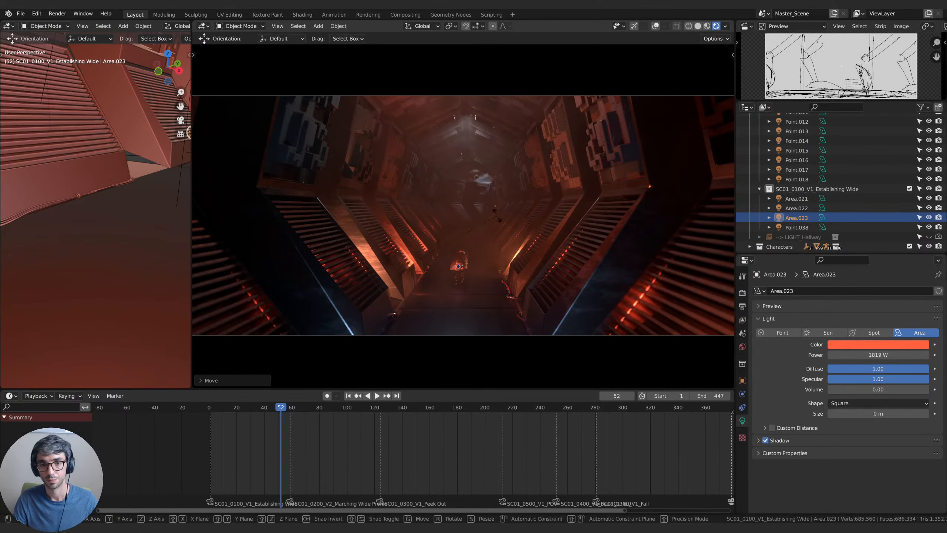
Rotate the Area.023 light about the Z axis and raise its color saturation to 0.979.
key("r")
key("z")
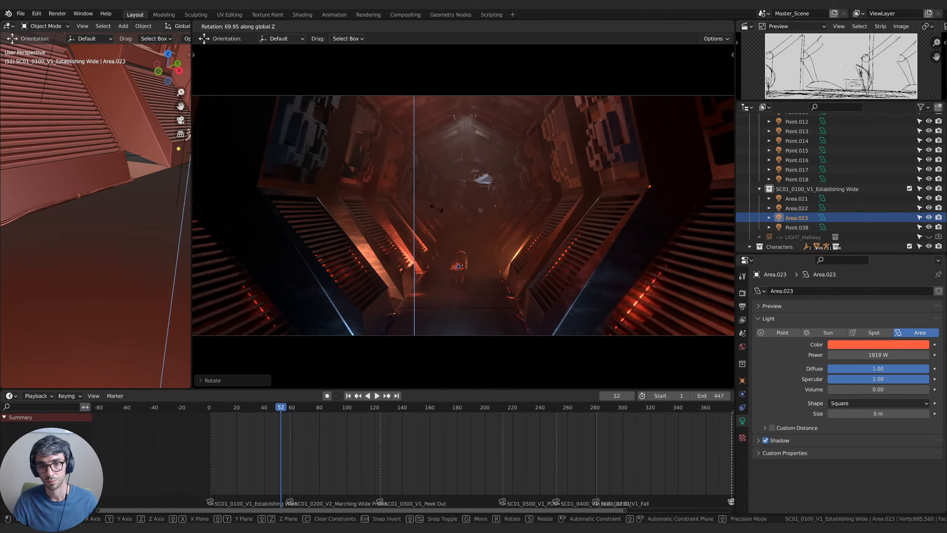
left_click(522, 230)
left_click(863, 344)
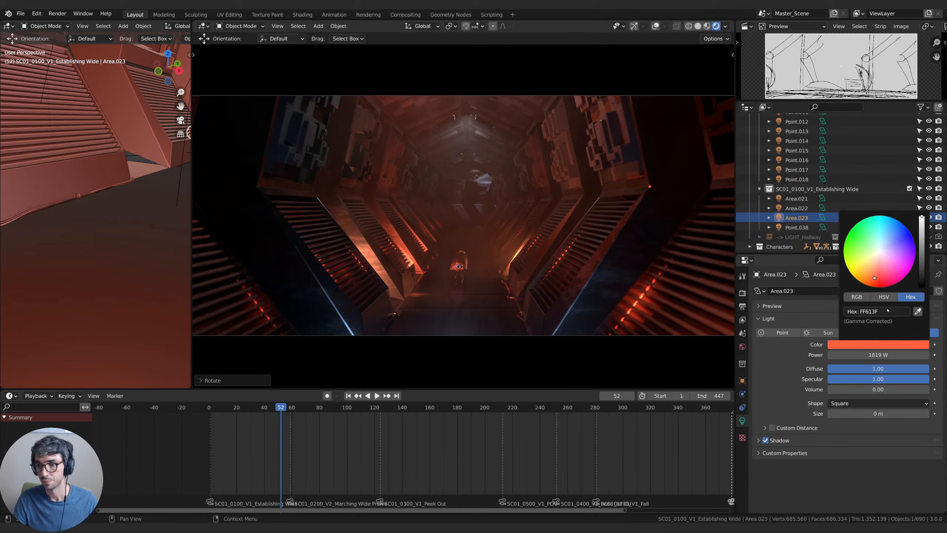
left_click(884, 296)
mouse_move(905, 321)
left_mouse_down()
mouse_move(842, 321)
mouse_move(910, 320)
left_mouse_up()
Shift the Area.023 light toward the hallway center and adjust it along the Y axis to light the walking character.
key("g")
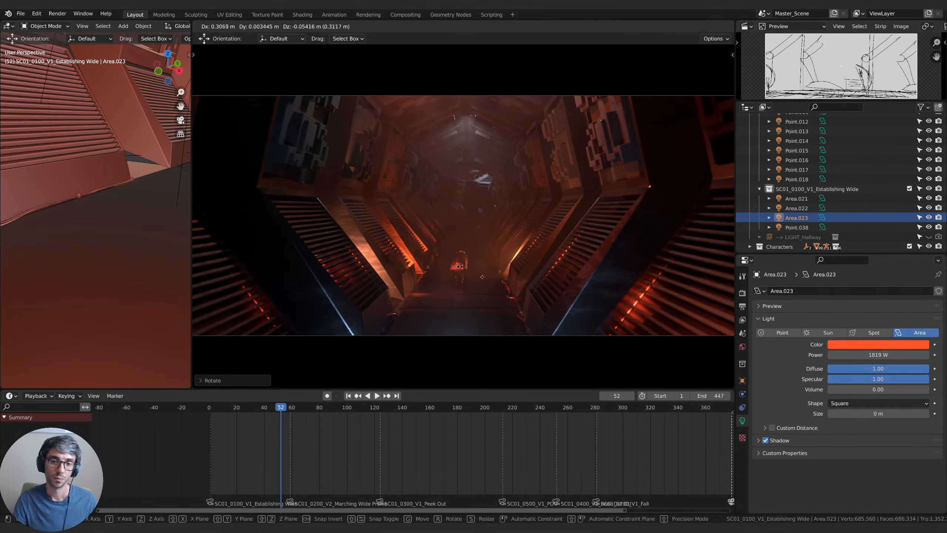
left_click(505, 274)
key("g")
key("y")
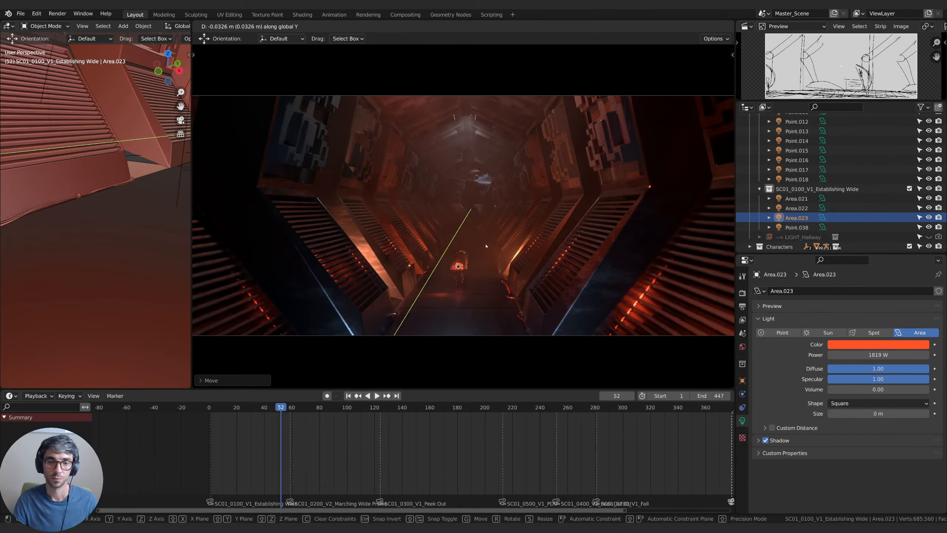
left_click(507, 273)
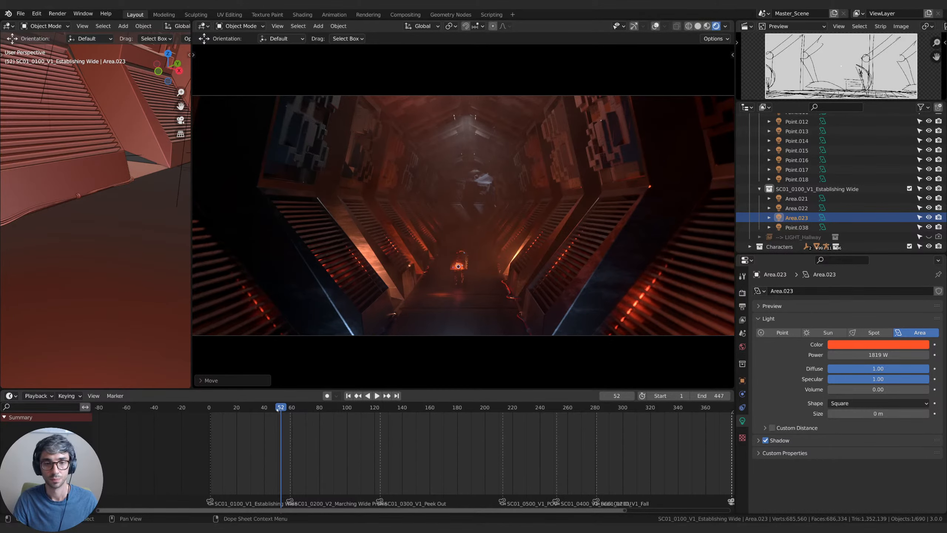
Go to frame 15 and rotate the Area.023 light about the Z axis.
left_click_drag(278, 410, 230, 410)
key("r")
key("z")
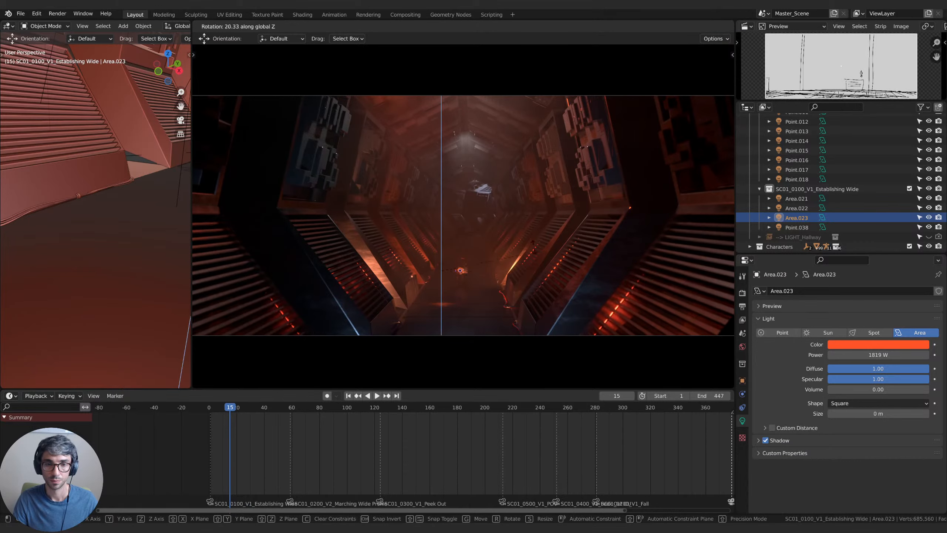
left_click(515, 295)
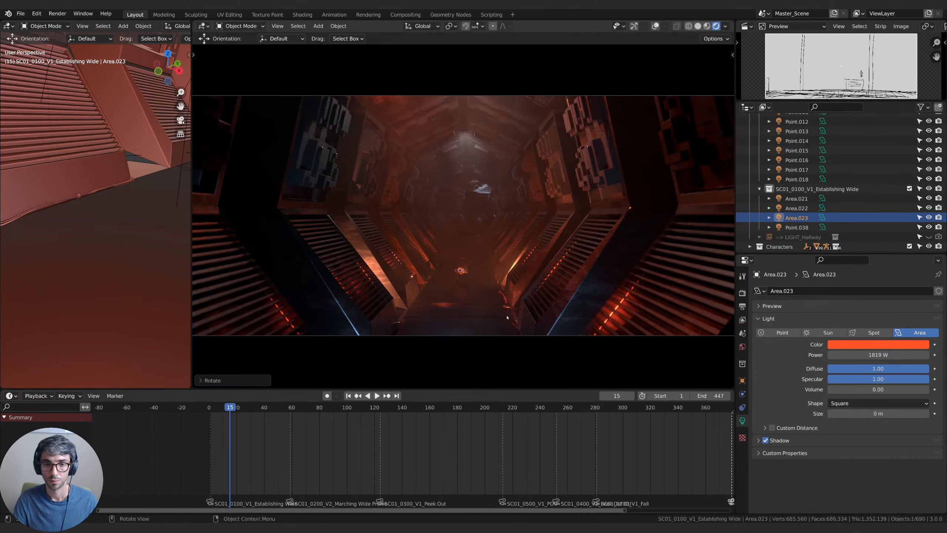
Move the Area.023 light farther into the hallway along the Y axis and raise it along the Z axis.
key("g")
key("y")
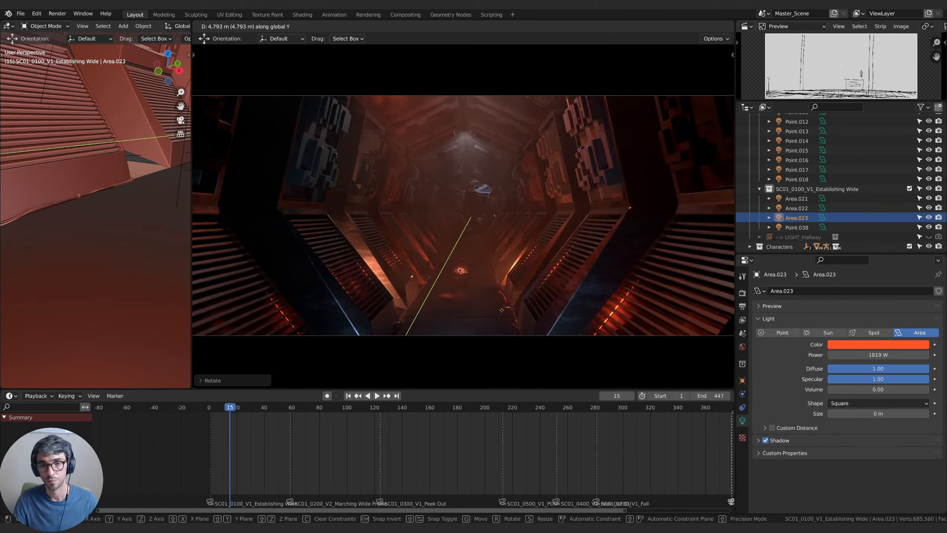
left_click(504, 284)
key("g")
key("z")
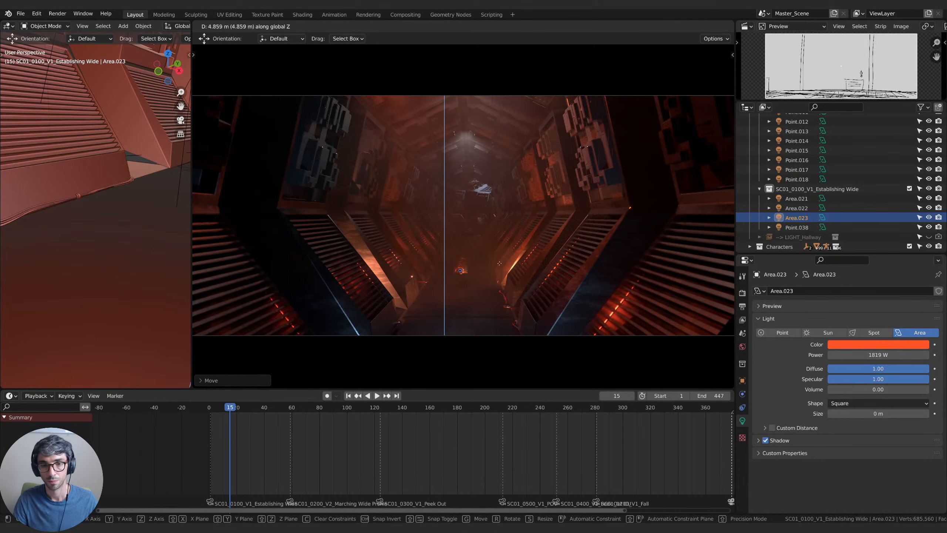
left_click(499, 279)
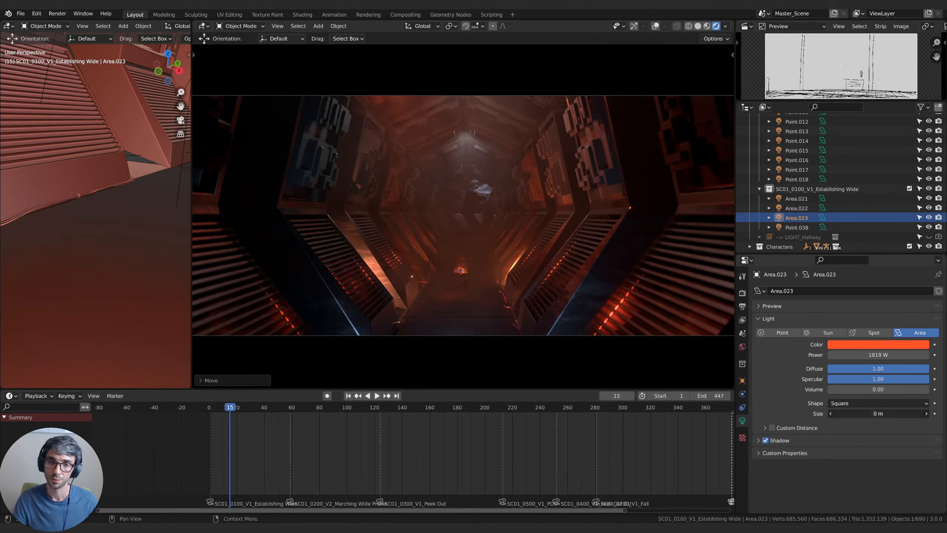
Set the Area.023 light's size to 2.3 m and its color saturation to 0.000 for a white light.
left_click_drag(878, 414, 908, 413)
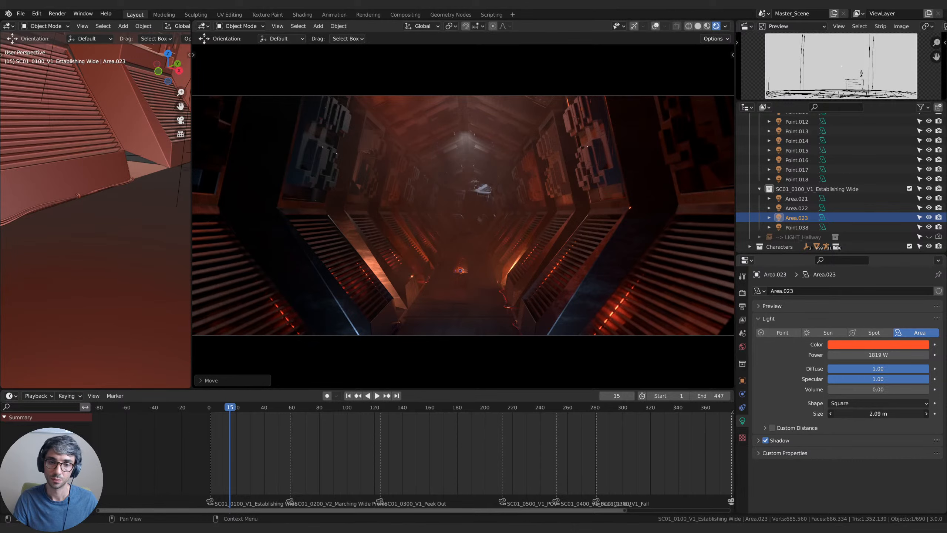
left_click(884, 345)
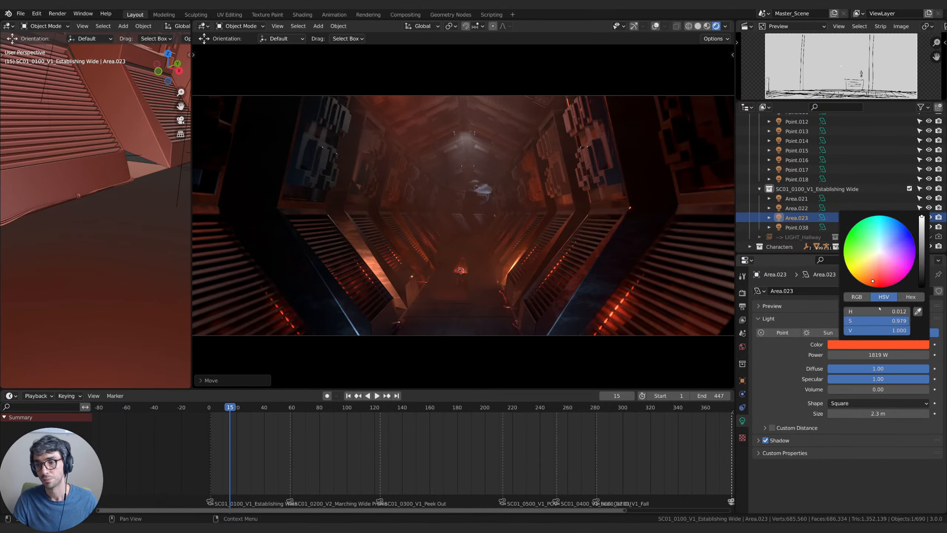
left_click_drag(890, 321, 823, 321)
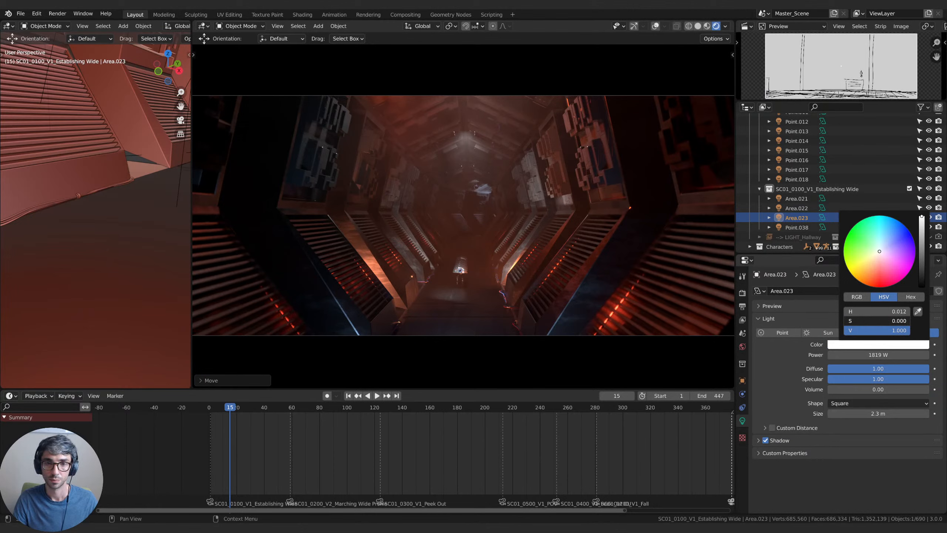
Set the Area.023 light's power to 616.3 W and tint its color light blue.
left_click_drag(879, 355, 865, 355)
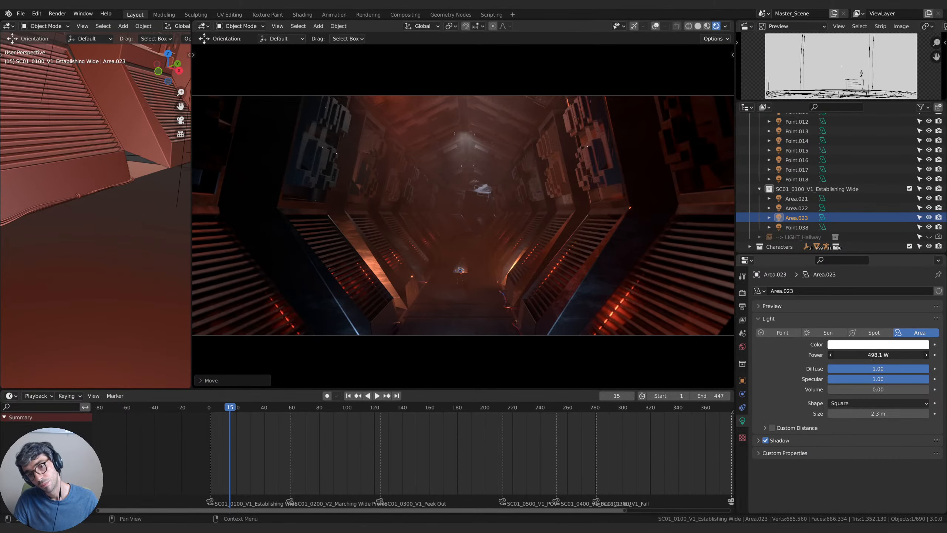
left_click(879, 344)
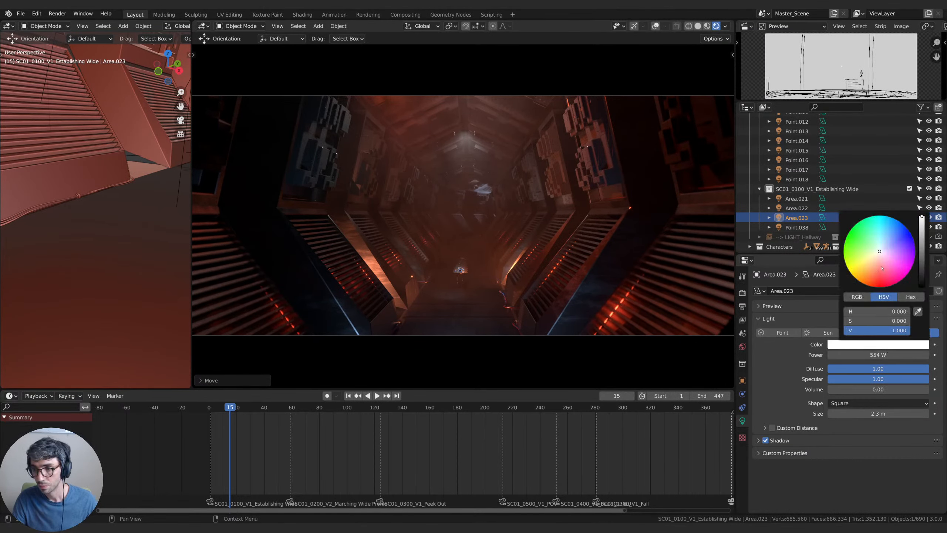
left_click(880, 266)
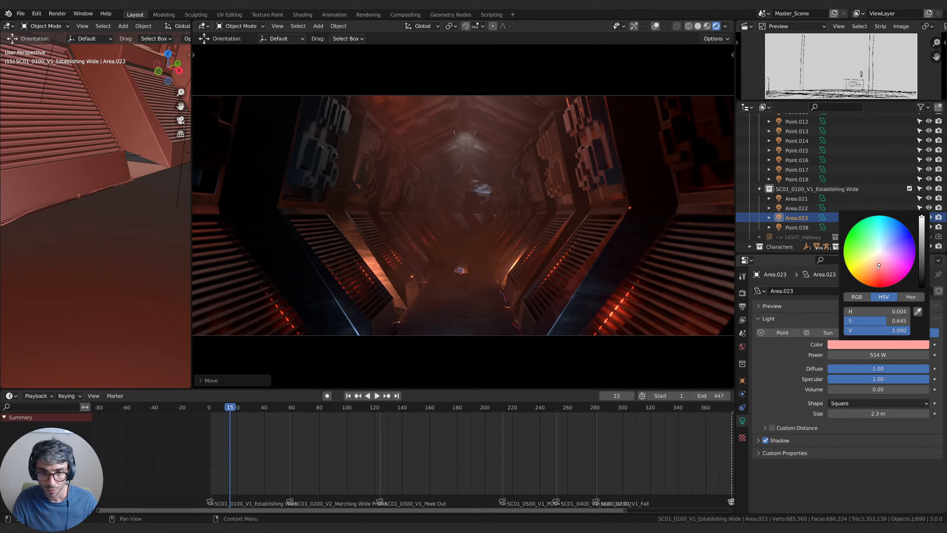
left_click(892, 232)
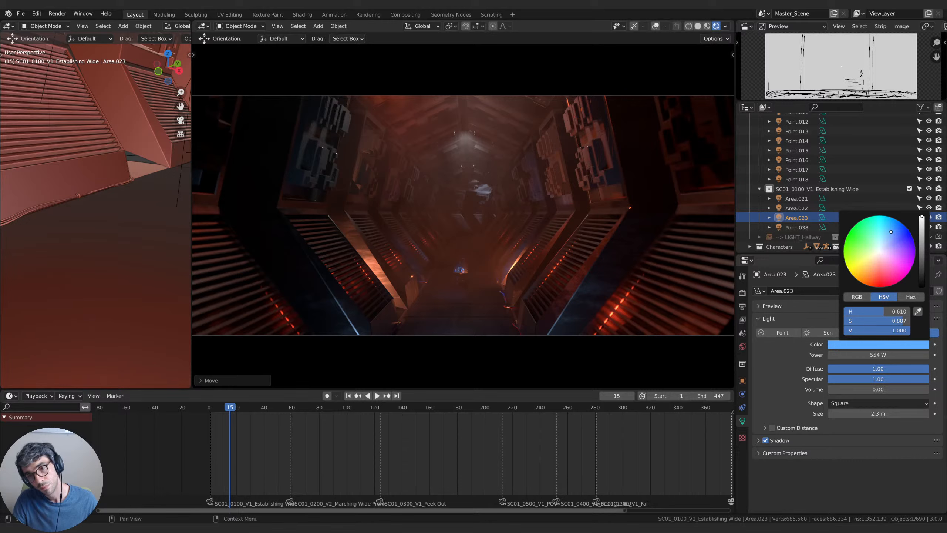
left_click_drag(874, 355, 885, 355)
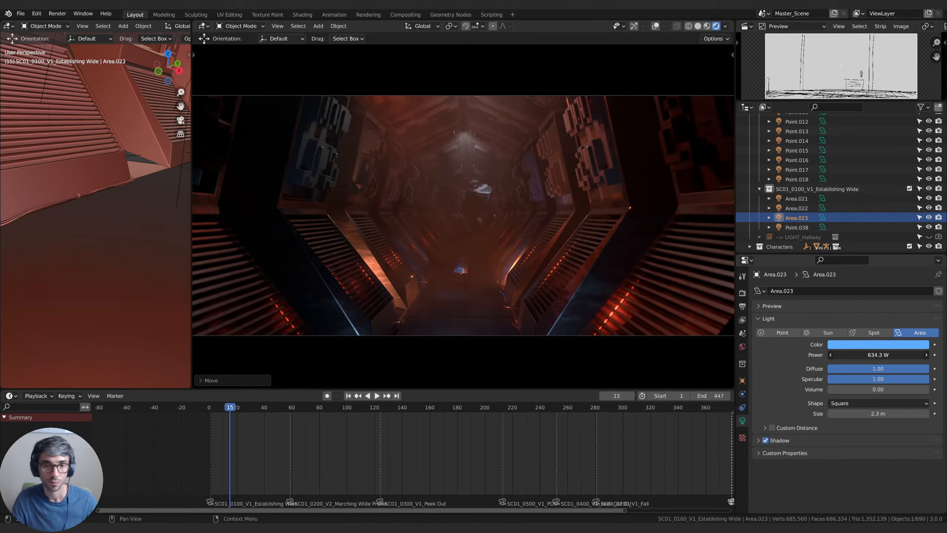
left_click(889, 344)
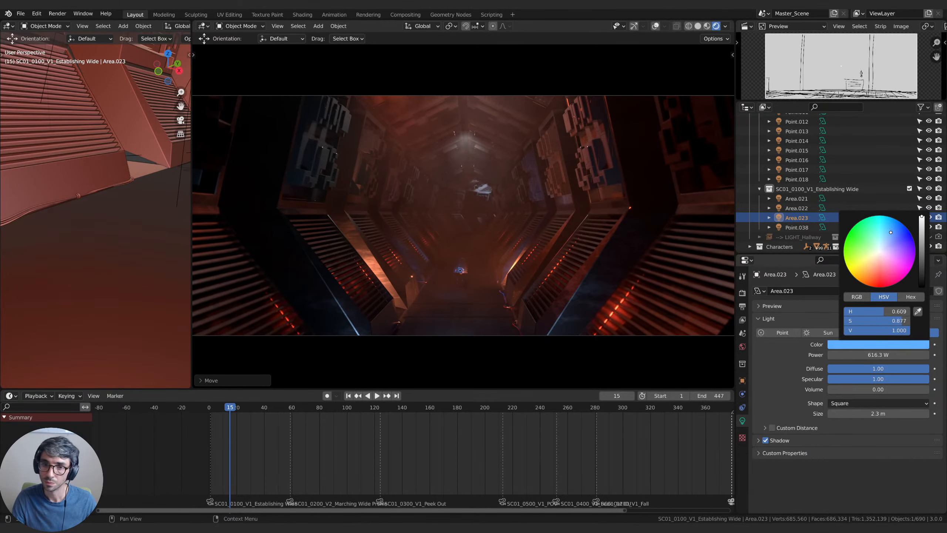
left_click_drag(890, 236, 890, 231)
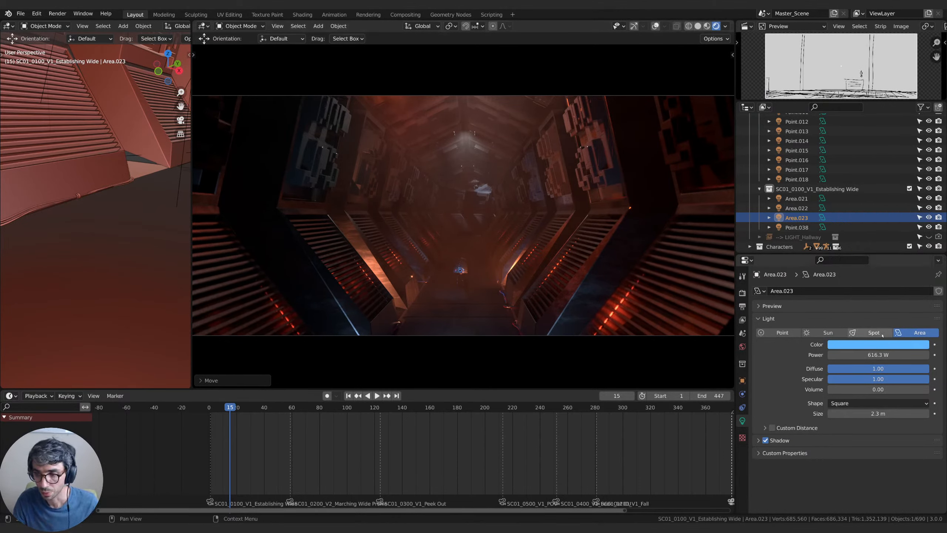
Rotate the Area.023 light about the Z axis and shift it sideways along the X axis.
key("r")
key("z")
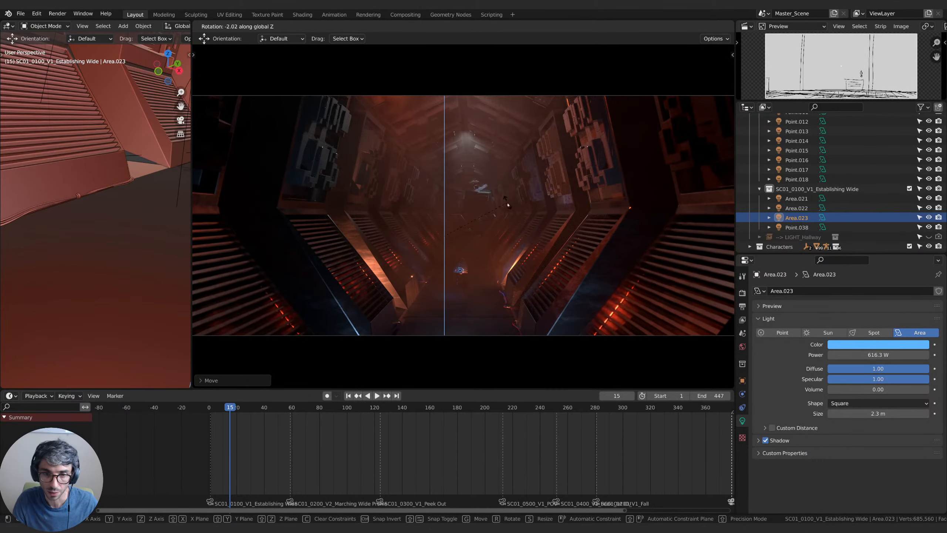
left_click(508, 205)
key("g")
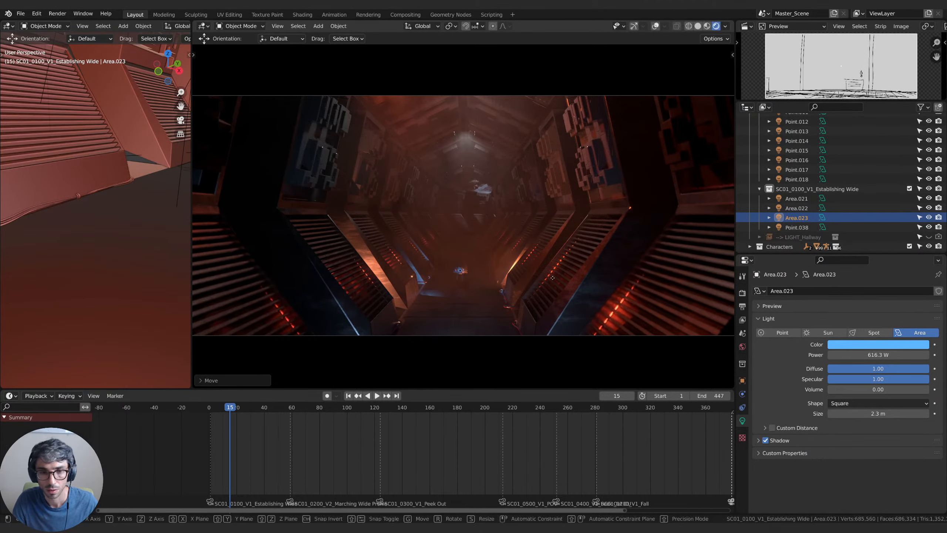
key("y")
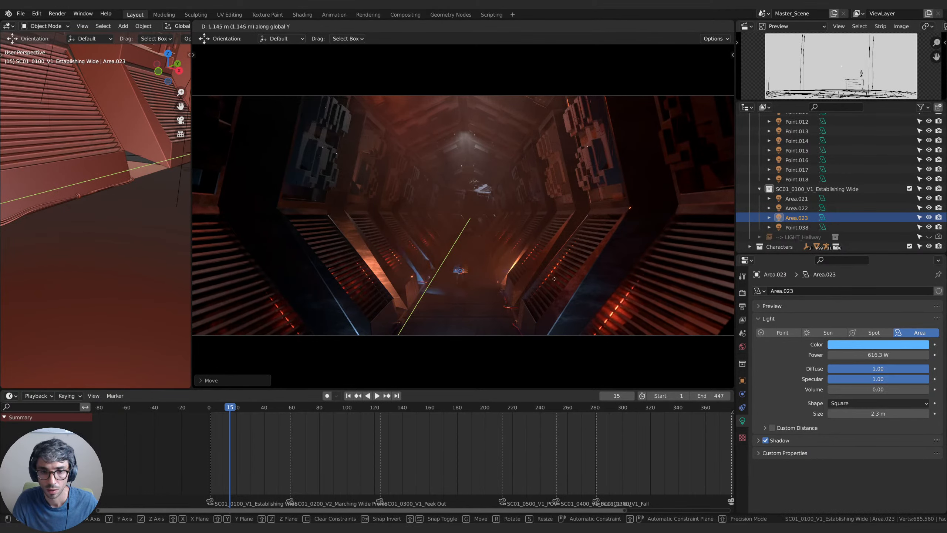
key("x")
left_click(545, 270)
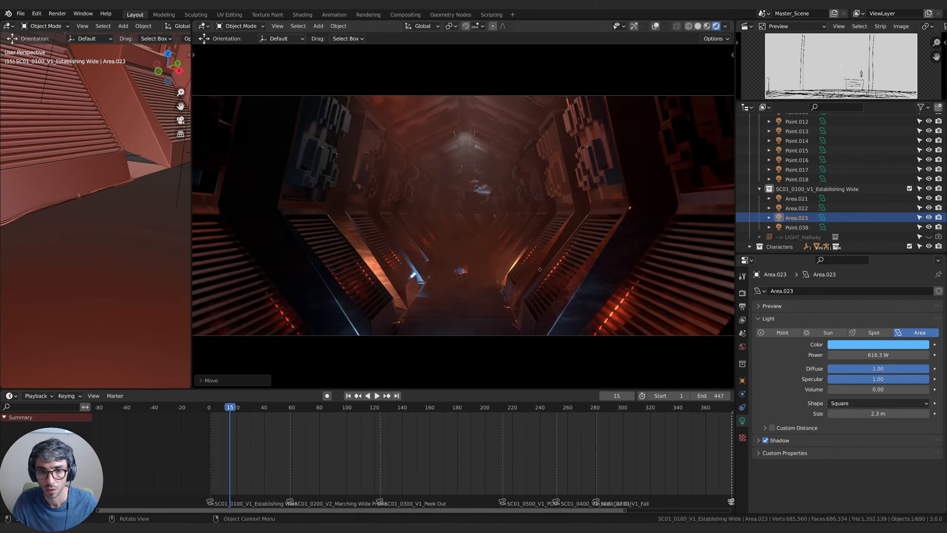
Raise the Area.023 light along the Z axis by about 2.6 m and rotate it to light the walking character.
key("g")
key("z")
left_click(547, 264)
key("g")
key("y")
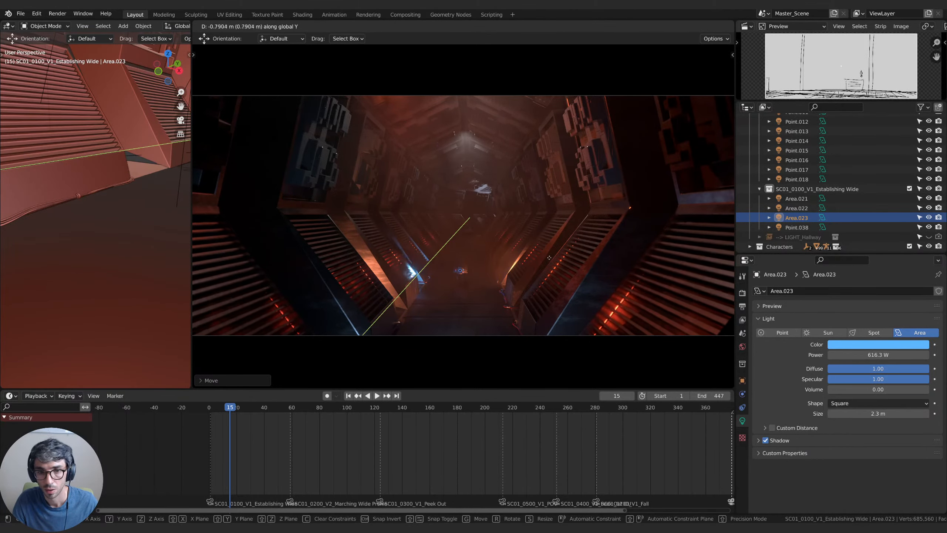
key("x")
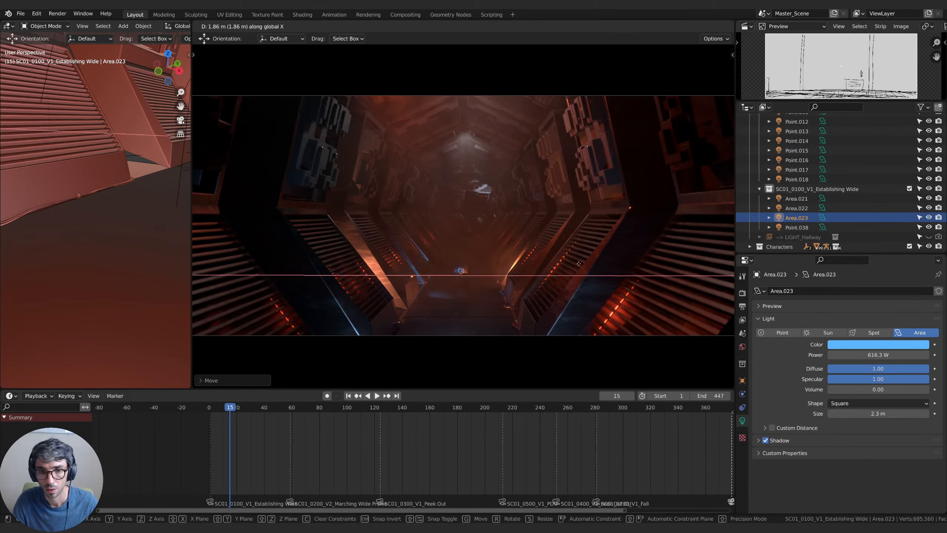
key("y")
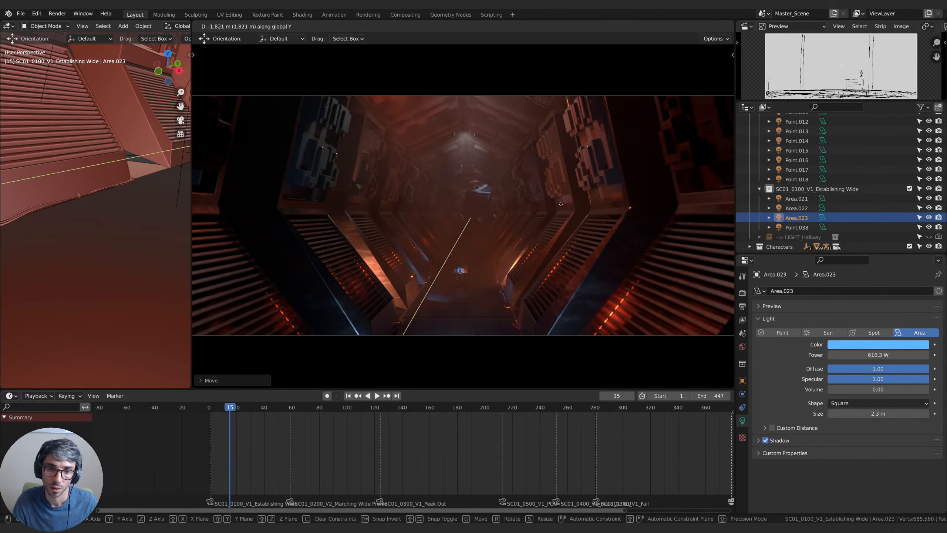
key("z")
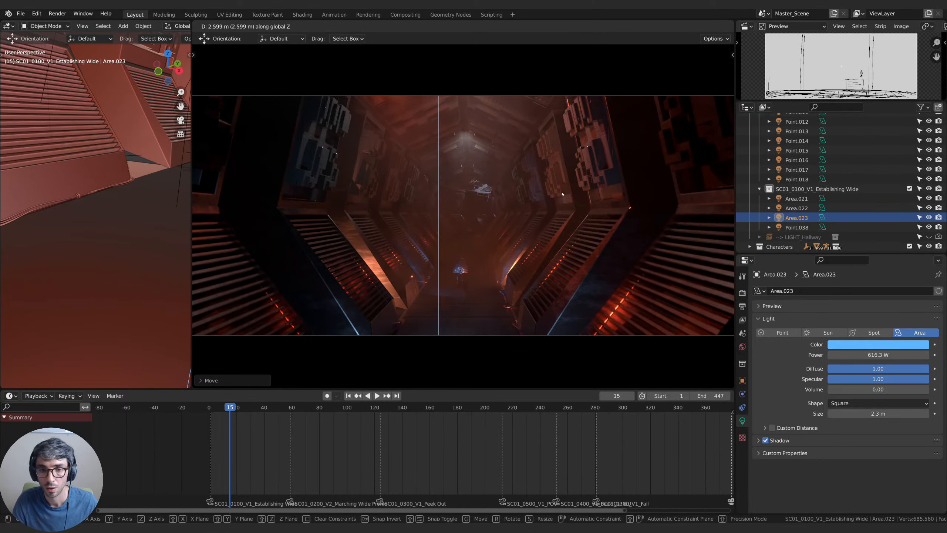
key("r")
left_click(548, 249)
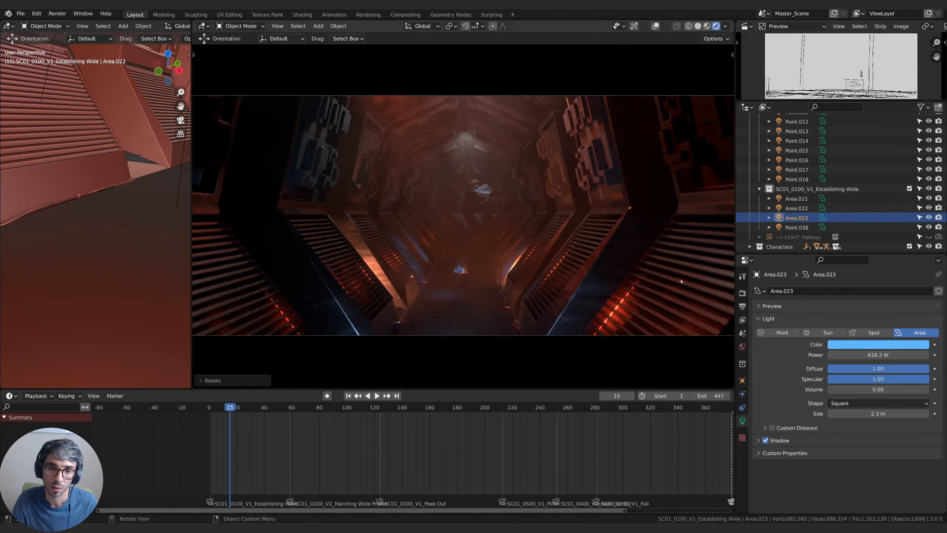
Move the Area.021 light across the hallway and farther down it along the Y axis.
left_click(798, 209)
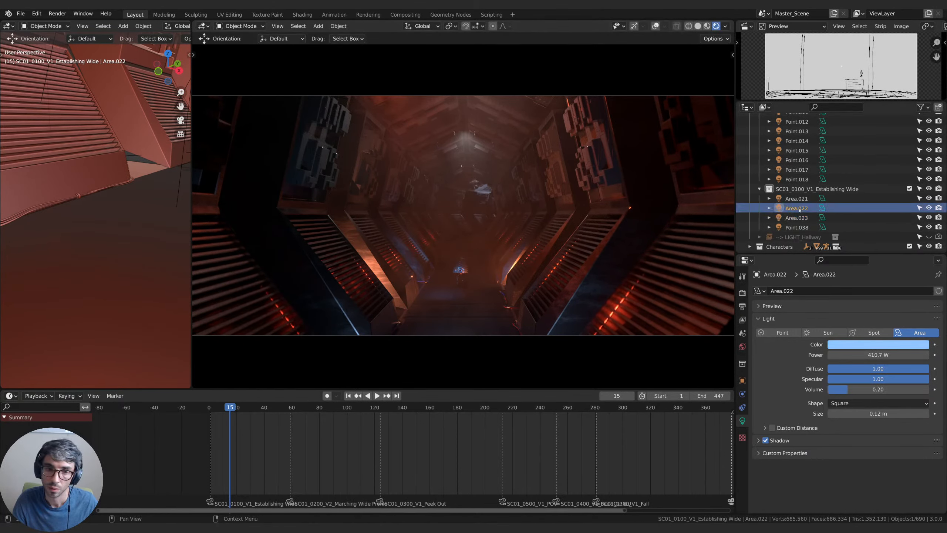
left_click(797, 199)
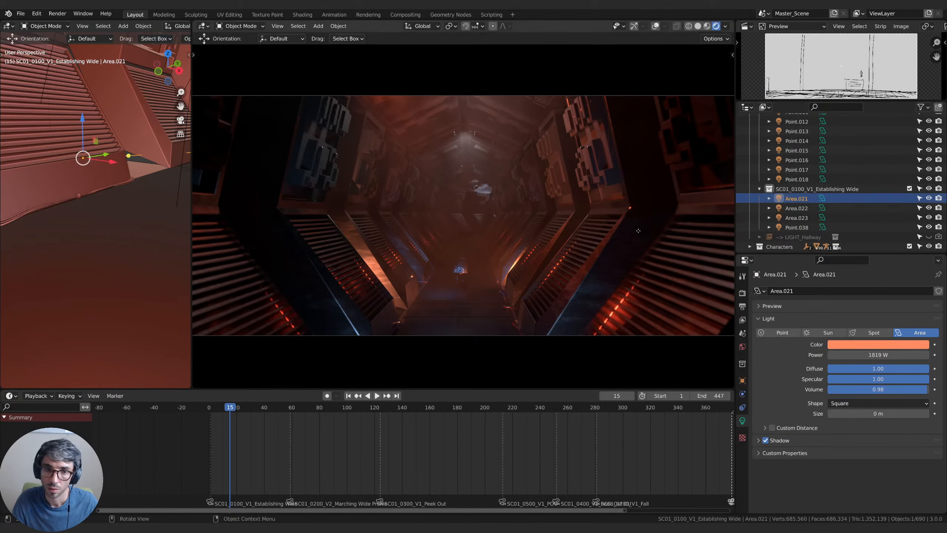
key("g")
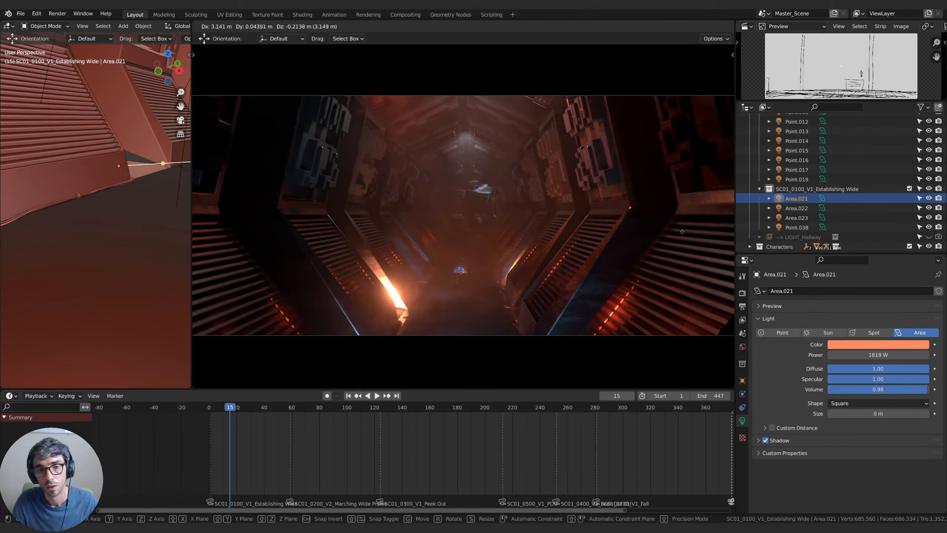
left_click(697, 245)
key("g")
key("y")
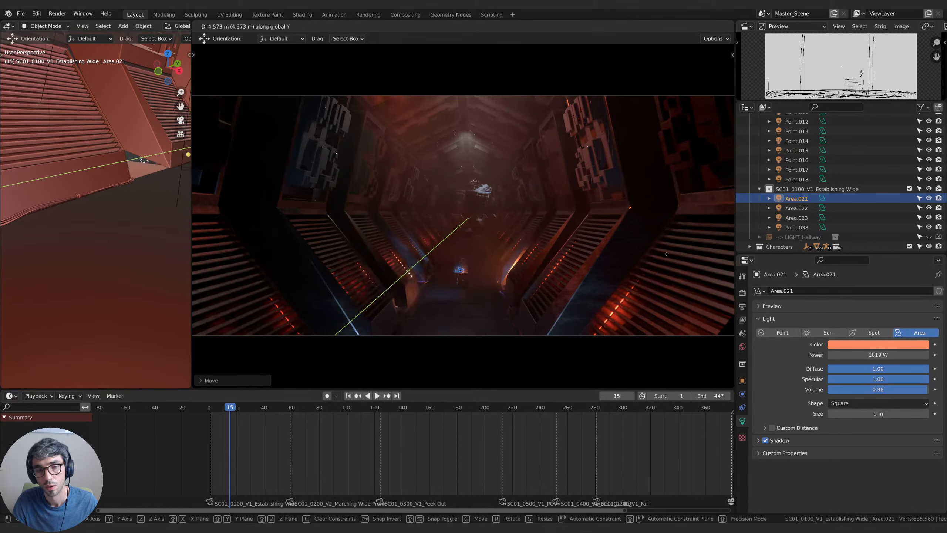
left_click(707, 215)
Change the Area.021 light's color to a saturated red and move it higher up the hallway's left wall.
left_click(920, 347)
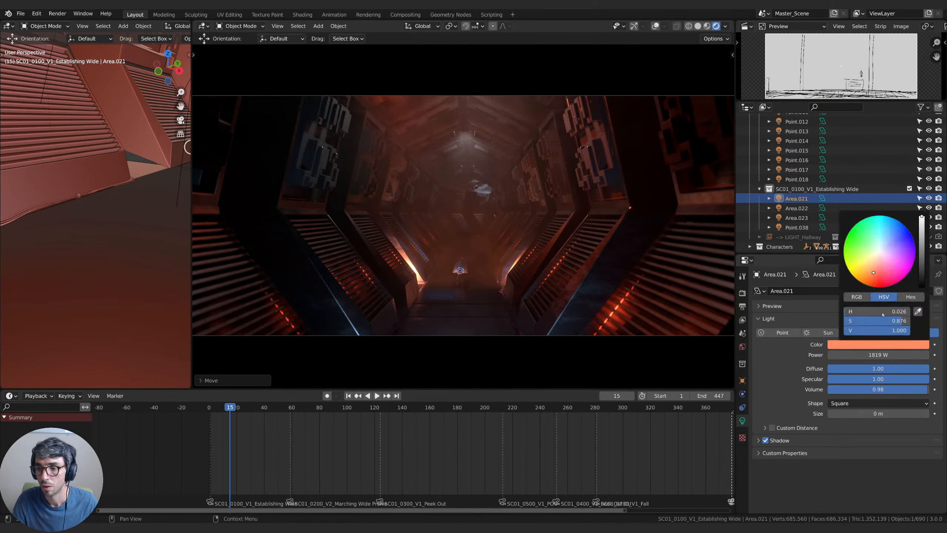
left_click(874, 282)
key("g")
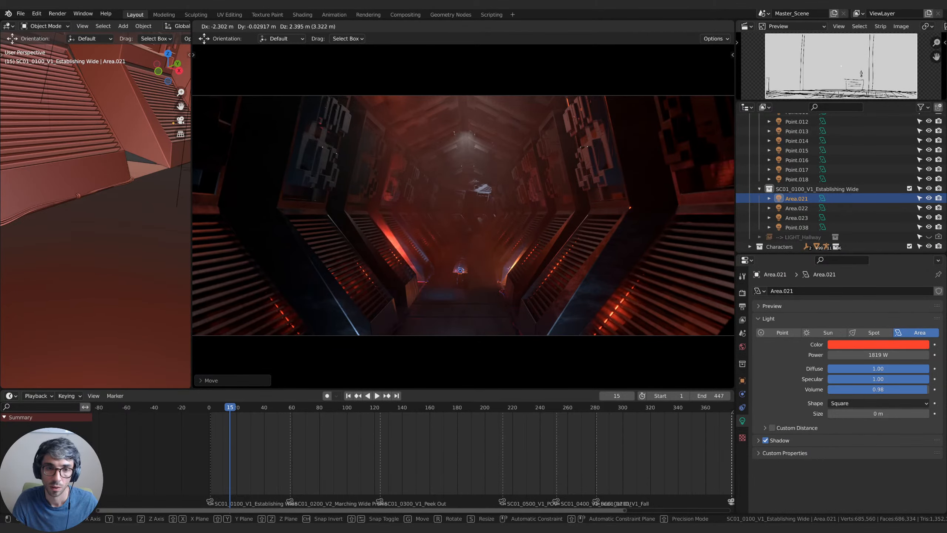
left_click(509, 247)
Fine-tune the Area.021 light's rotation and its position along the Y axis and up the left wall.
key("r")
left_click(504, 234)
key("g")
key("y")
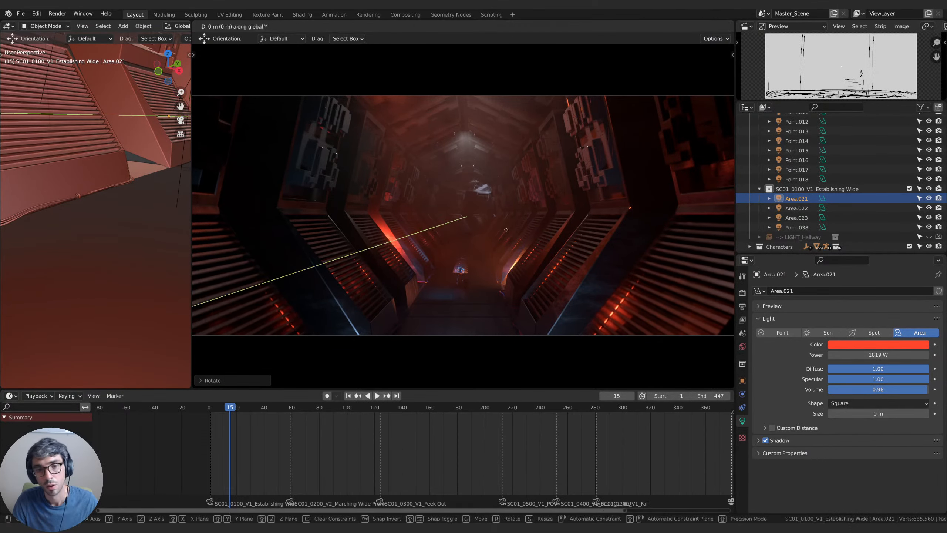
left_click(491, 261)
key("g")
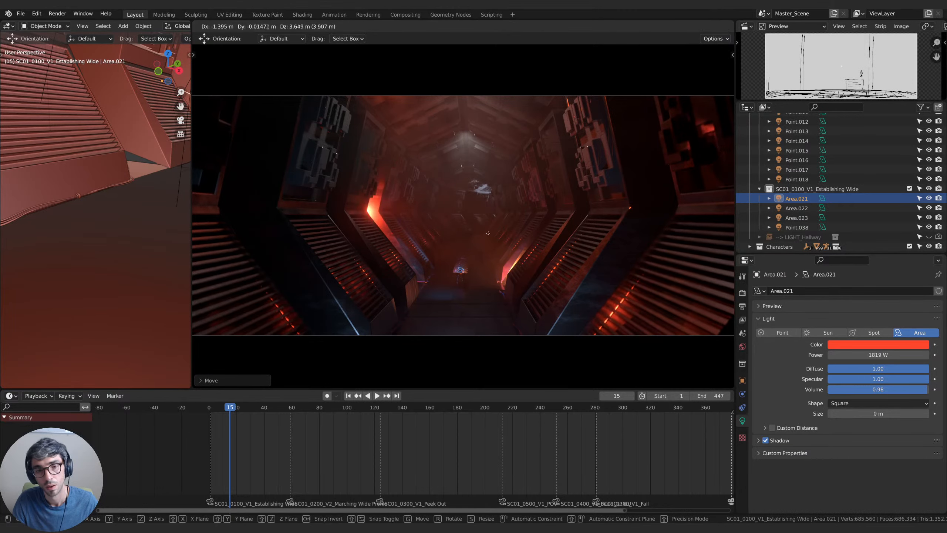
left_click(481, 257)
key("r")
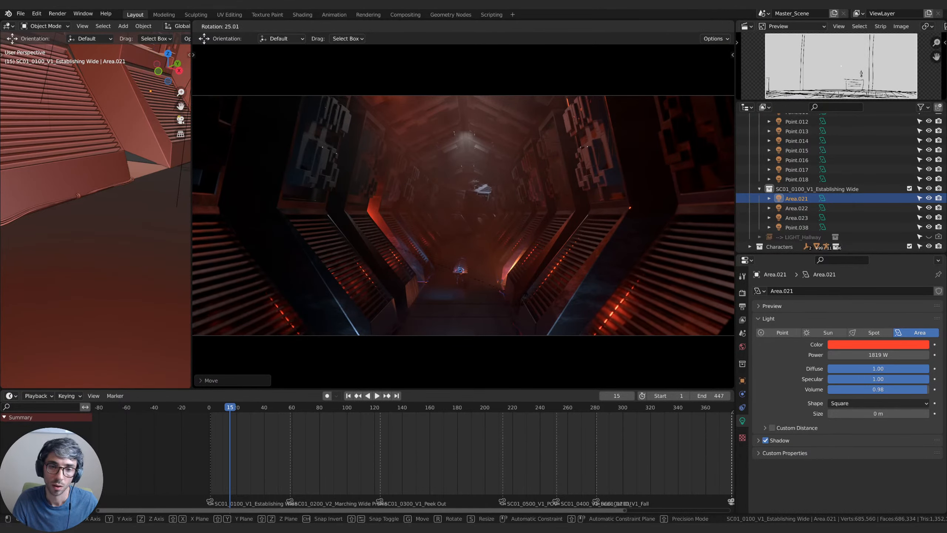
left_click(513, 309)
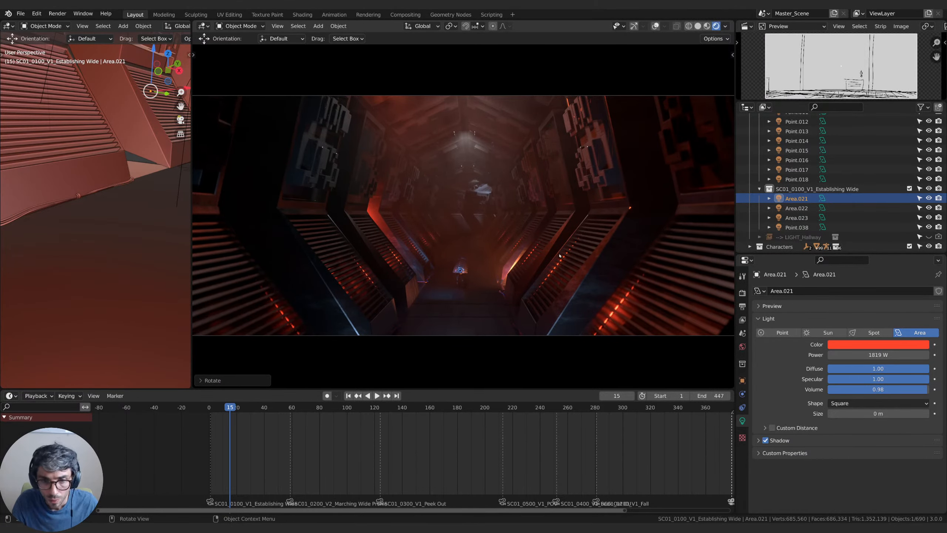
Play the establishing shot from the start to check the hallway lighting, stopping at frame 49.
key("space")
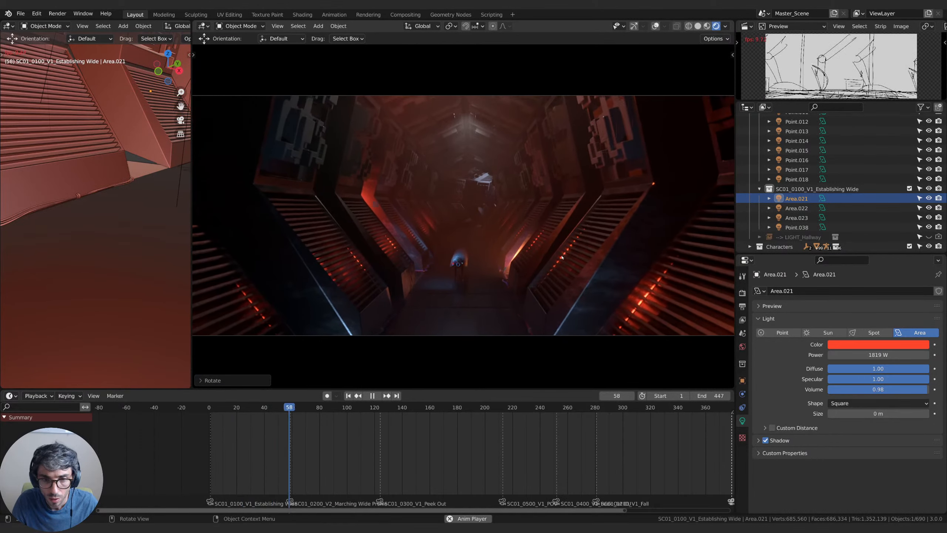
key("space")
key("shift+Left")
key("space")
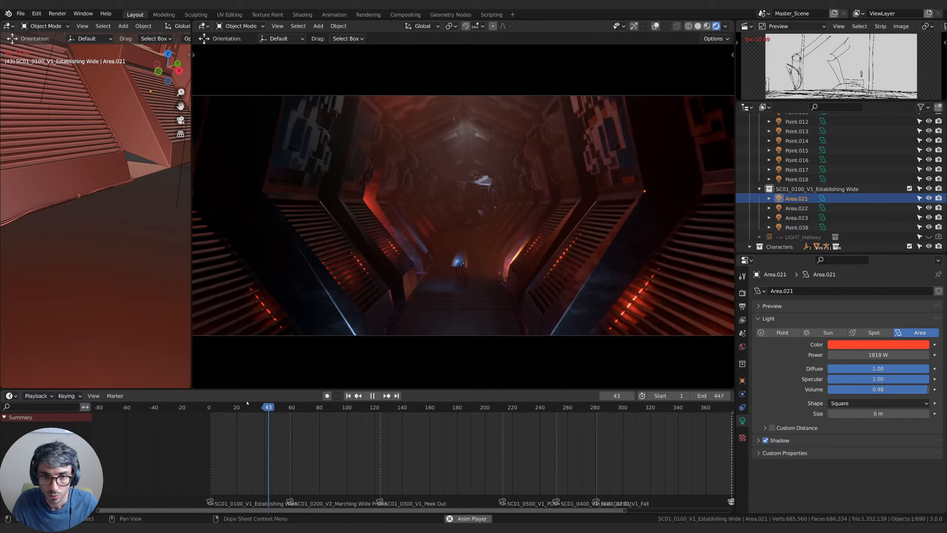
key("space")
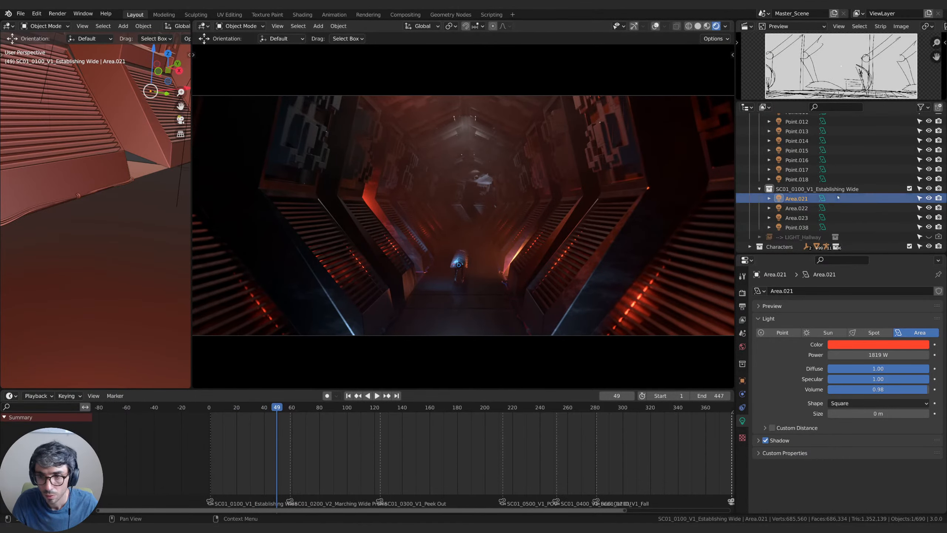
Reposition the Point.038 light near the walking character and set its volume to 0.00.
left_click(796, 208)
left_click(797, 218)
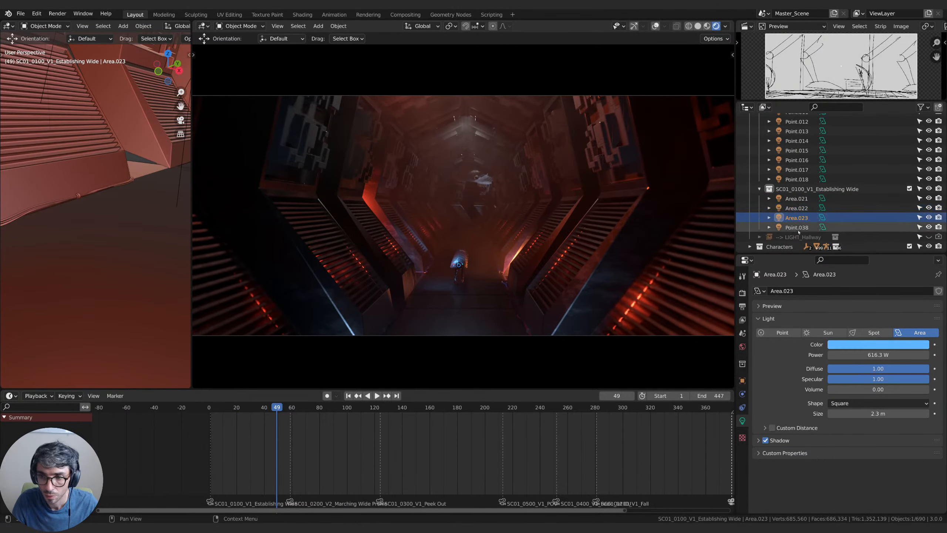
left_click(797, 227)
key("g")
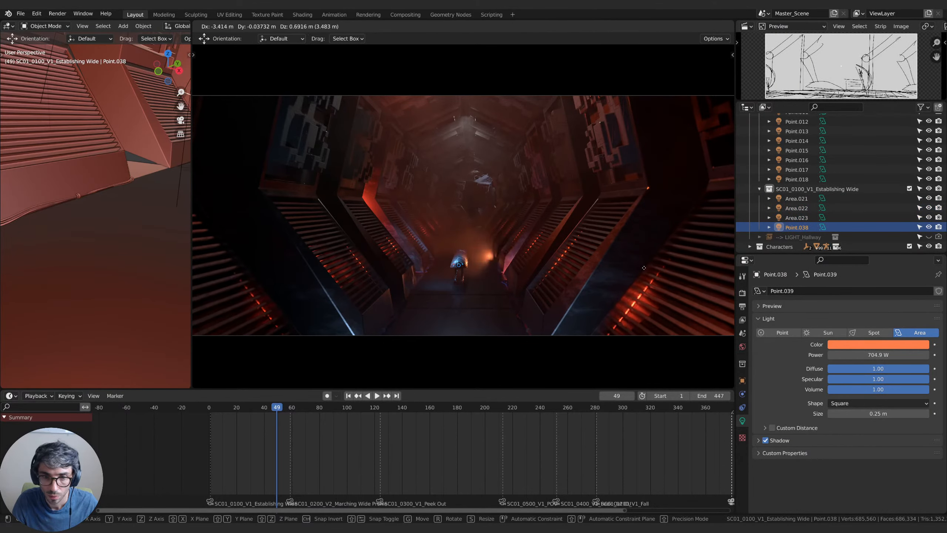
left_click(662, 281)
left_click_drag(902, 389, 783, 390)
key("g")
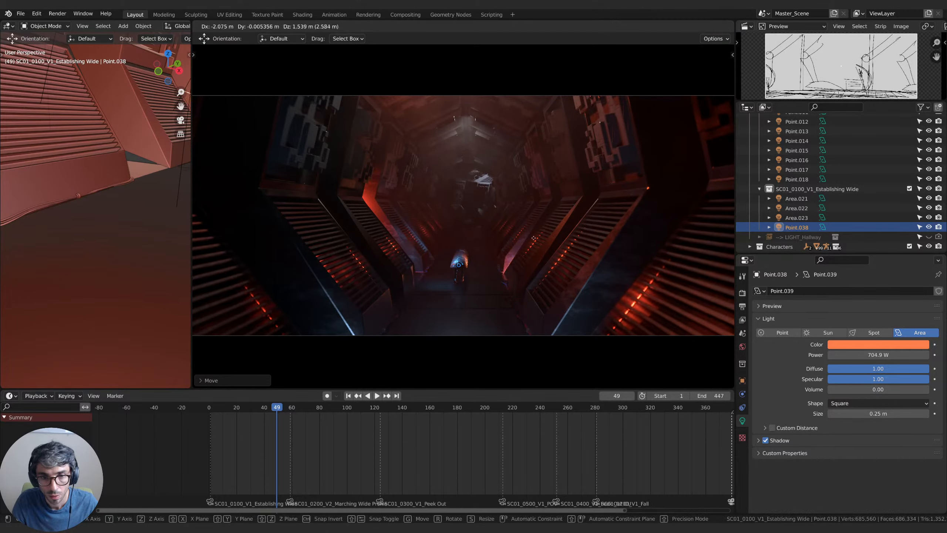
left_click(534, 238)
Replay the shot from its first frame to review the lighting on the character, stopping at frame 23.
key("space")
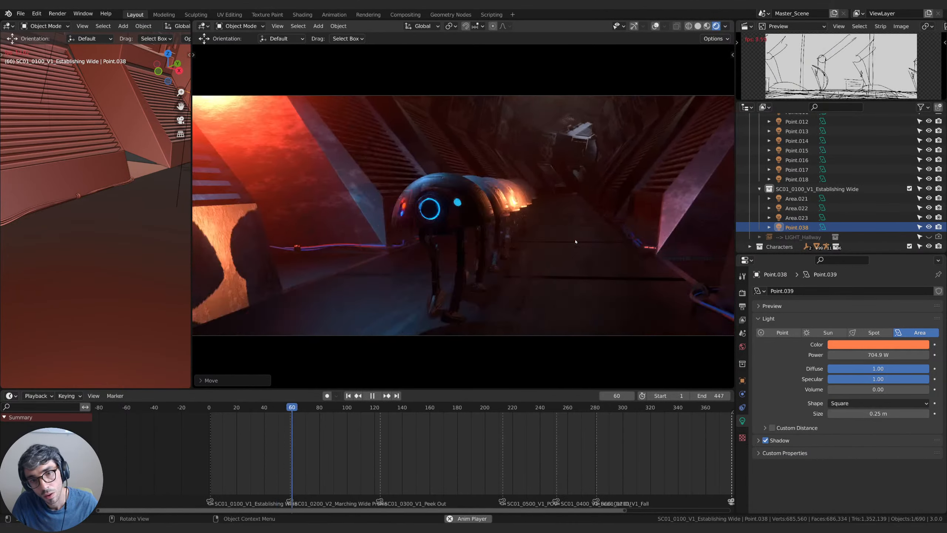
key("space")
left_click(210, 411)
key("space")
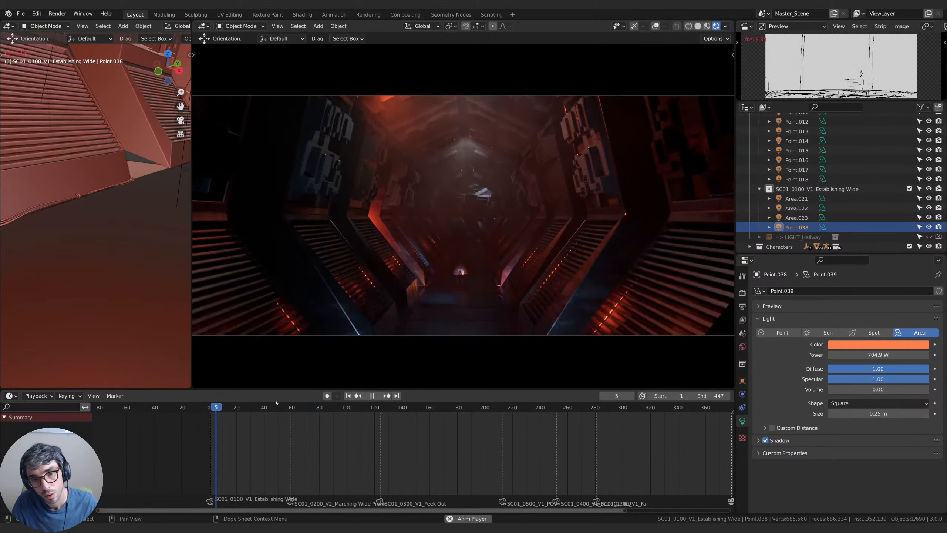
key("space")
Reposition the Point.038 light along the Y axis near the walking character and set its size to 0 m.
key("g")
key("y")
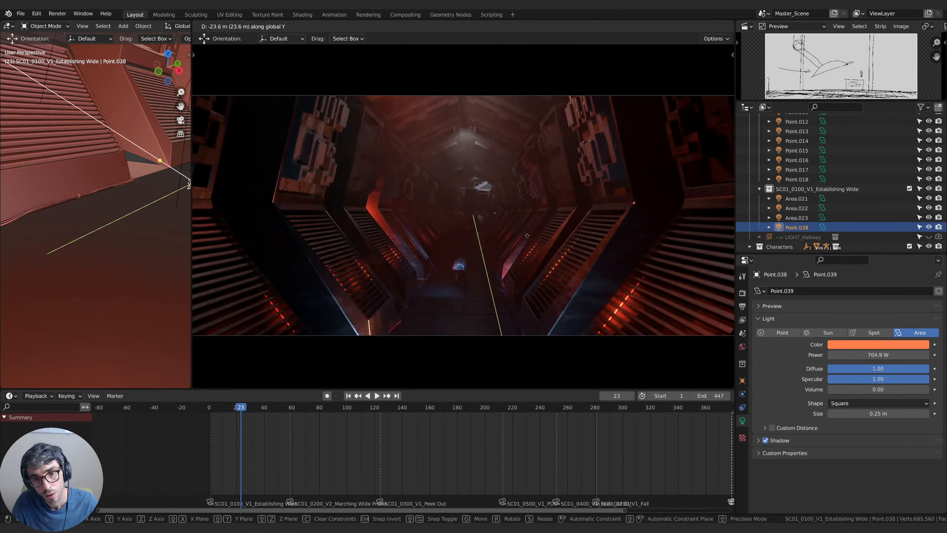
left_click(521, 279)
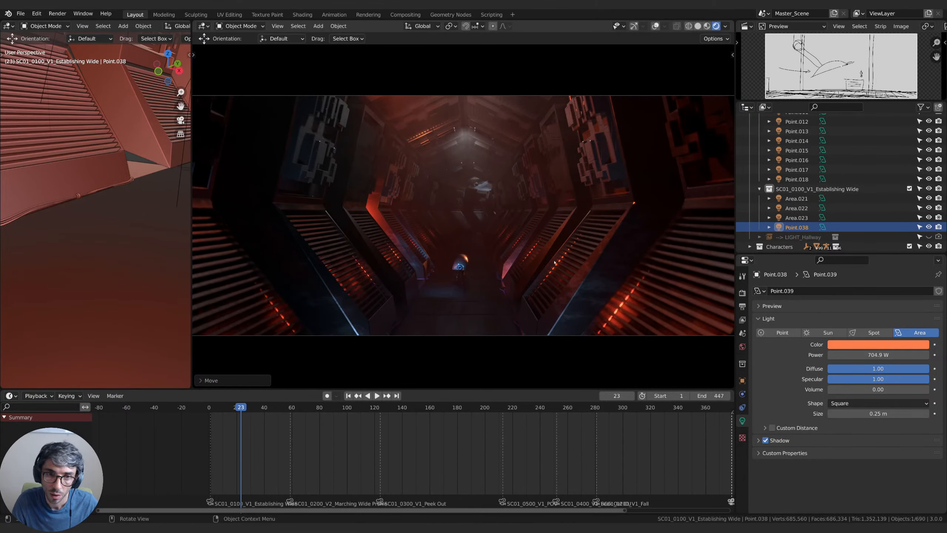
mouse_move(906, 414)
left_mouse_down()
mouse_move(886, 414)
mouse_move(913, 413)
left_mouse_up()
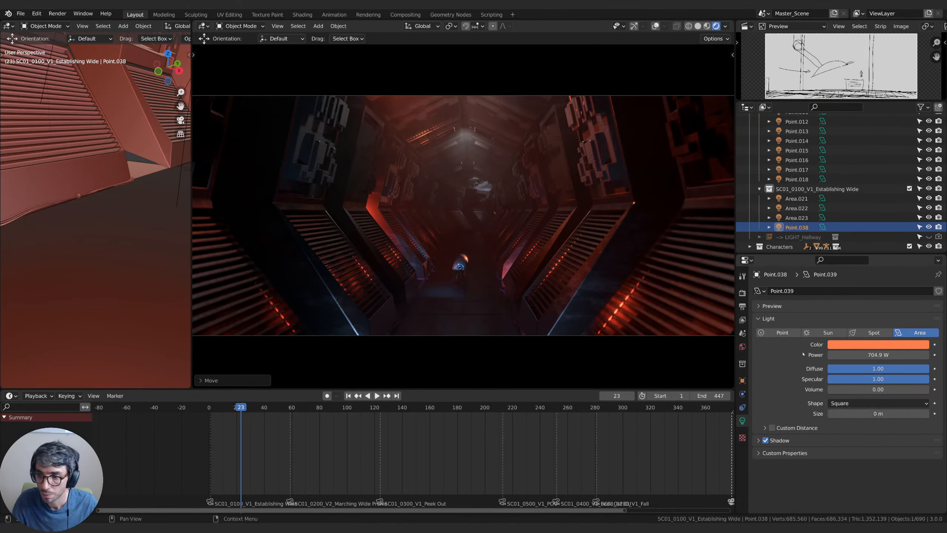
key("g")
key("y")
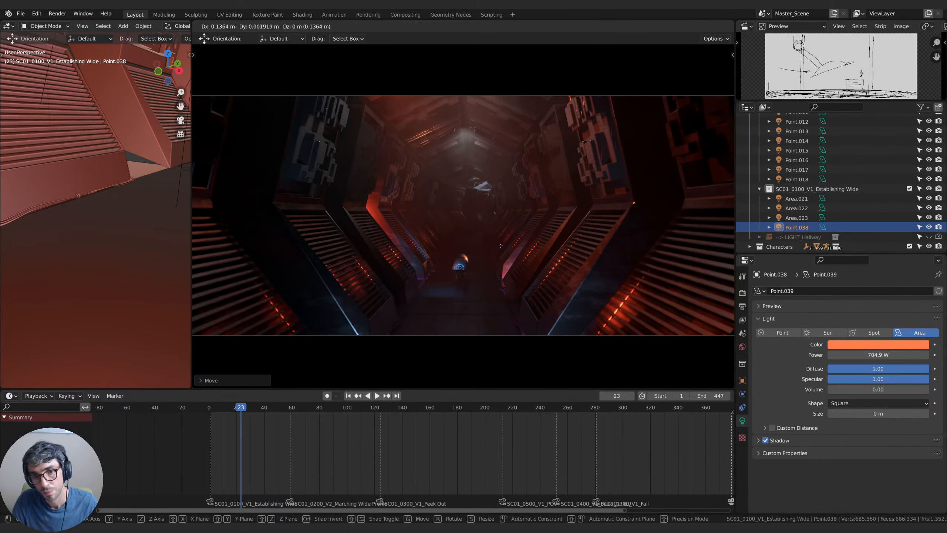
left_click(619, 299)
Play the animation to review the Point.038 lighting, return near the start of the establishing shot, and stop playback at frame 25.
key("space")
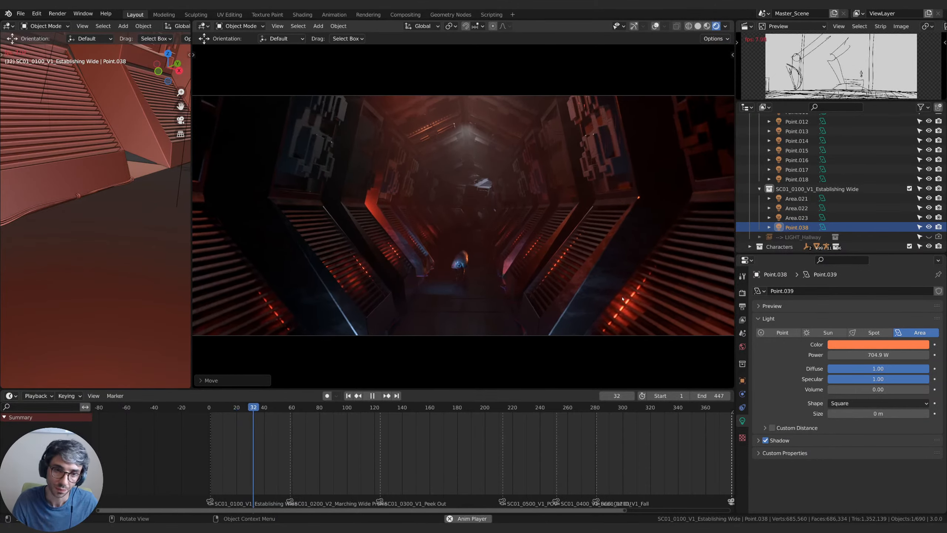
key("space")
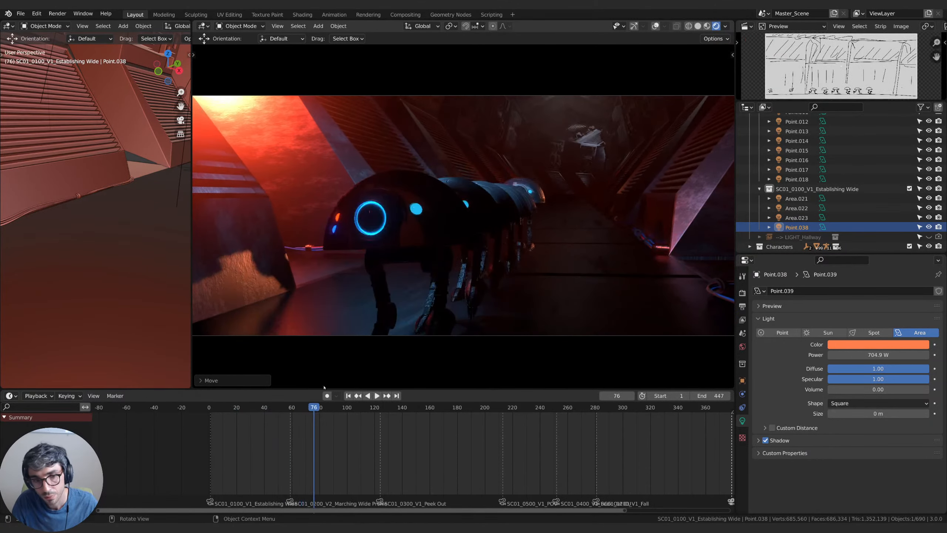
left_click_drag(211, 408, 238, 408)
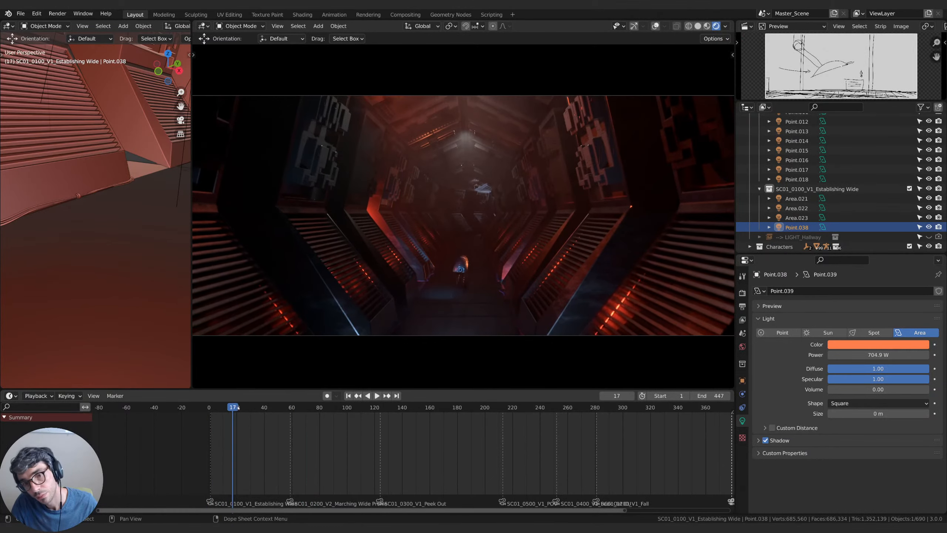
key("space")
key("space")
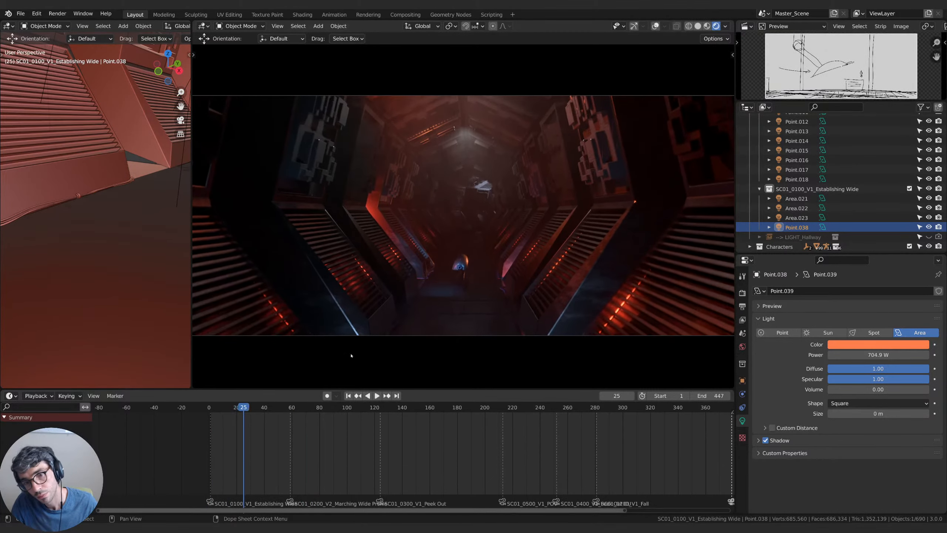
Set the Point.038 light's volume to 1.00 and move it beside the right wall, adjusting its position along the Y axis.
key("g")
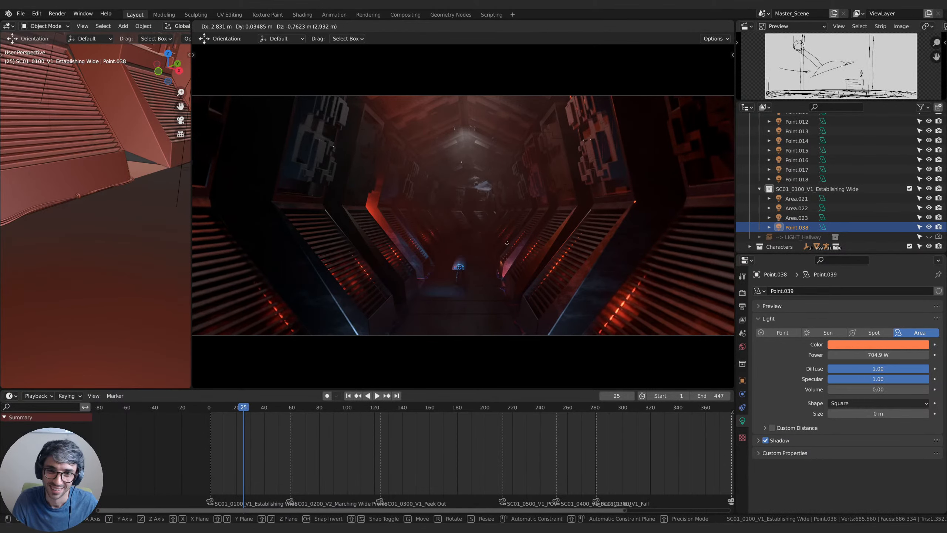
left_click(489, 239)
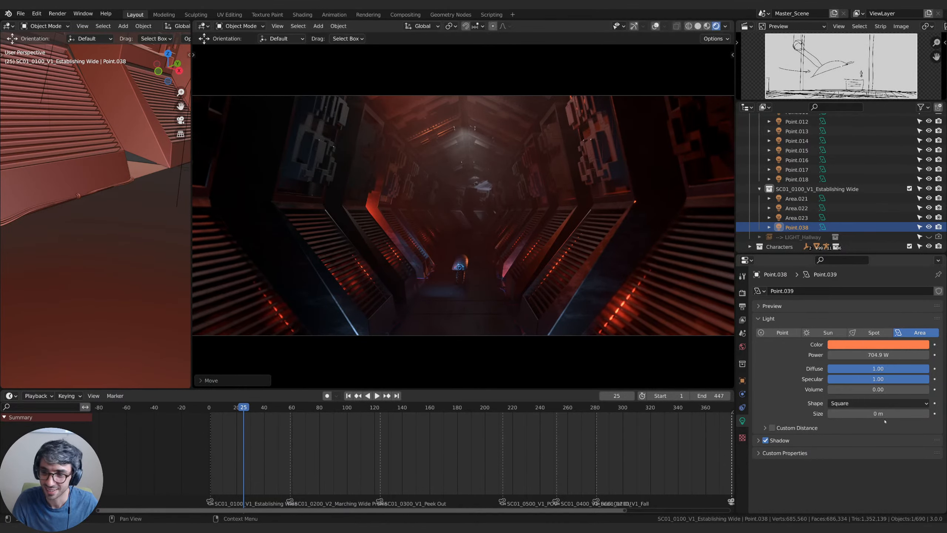
left_click_drag(861, 390, 945, 390)
key("g")
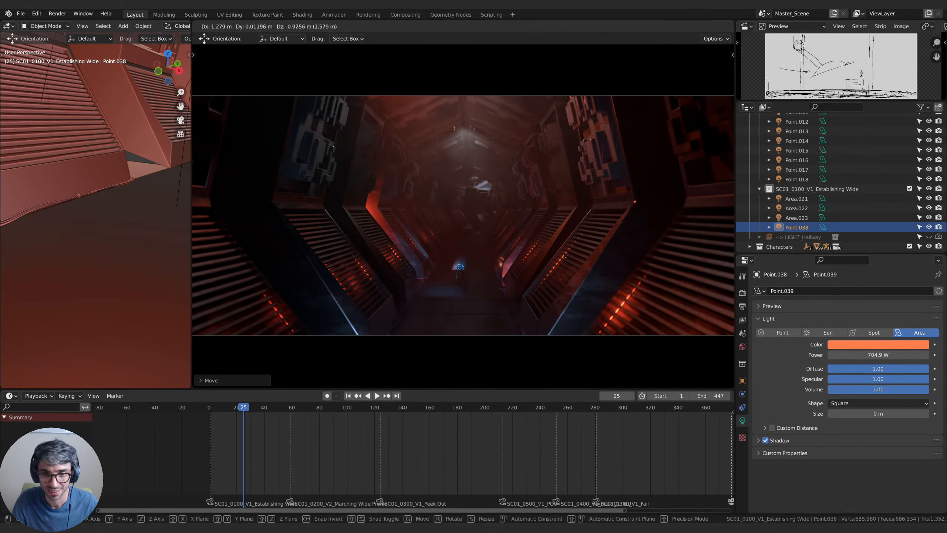
key("y")
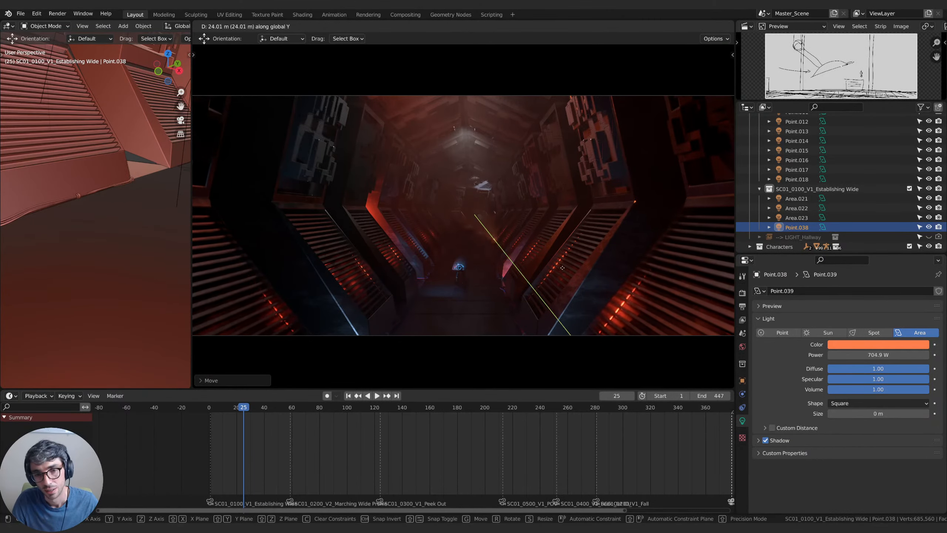
left_click(565, 257)
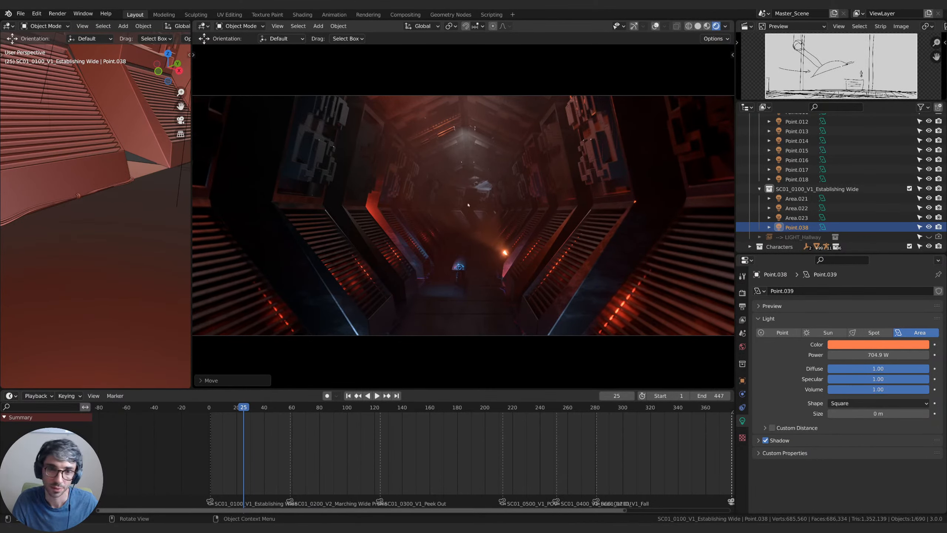
Advance playback to frame 58 and move the Point.038 light along the Y axis toward the camera.
key("space")
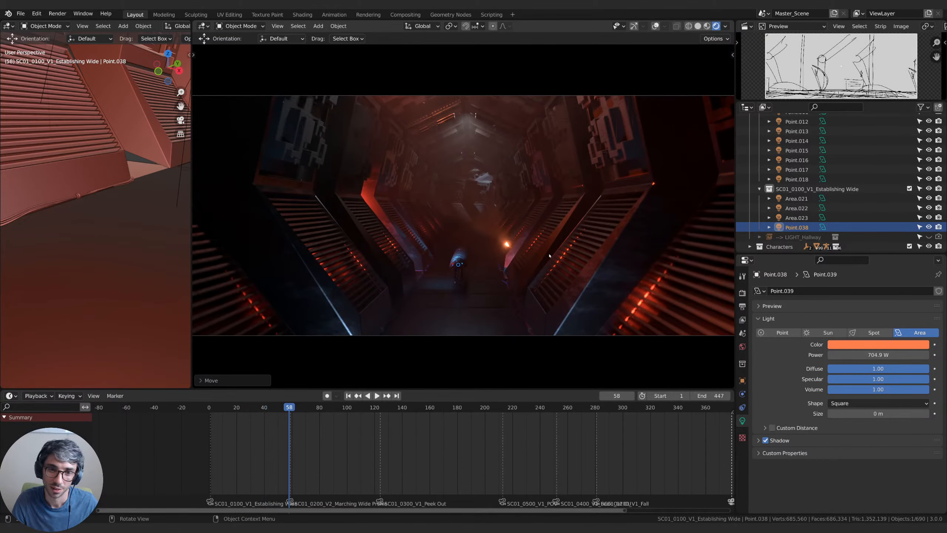
key("g")
key("y")
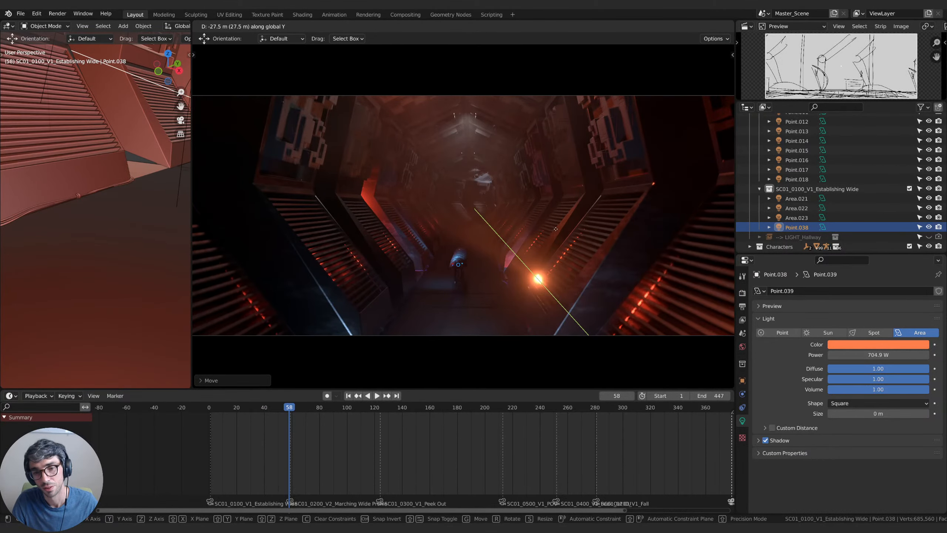
left_click(555, 229)
Replay the establishing shot from its first frame to check the light beside the right wall, stopping at frame 32.
key("space")
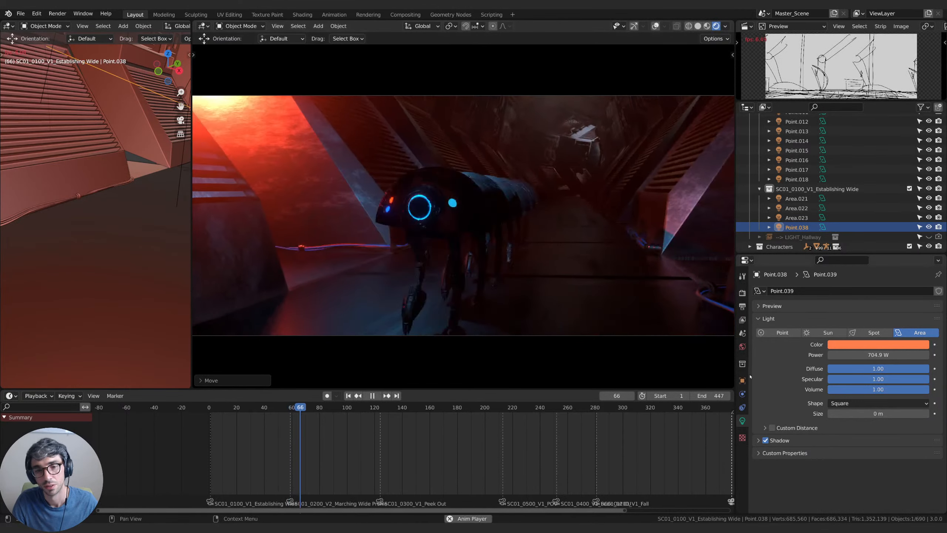
key("space")
key("shift+Left")
key("space")
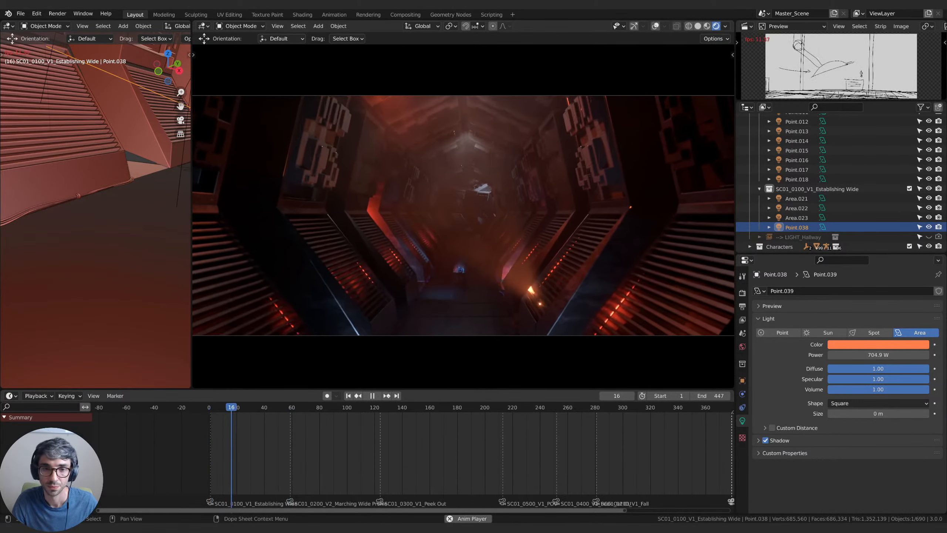
key("space")
Move the Point.038 light farther down the hallway along the Y axis and lower it toward the floor beside the right wall.
key("g")
key("y")
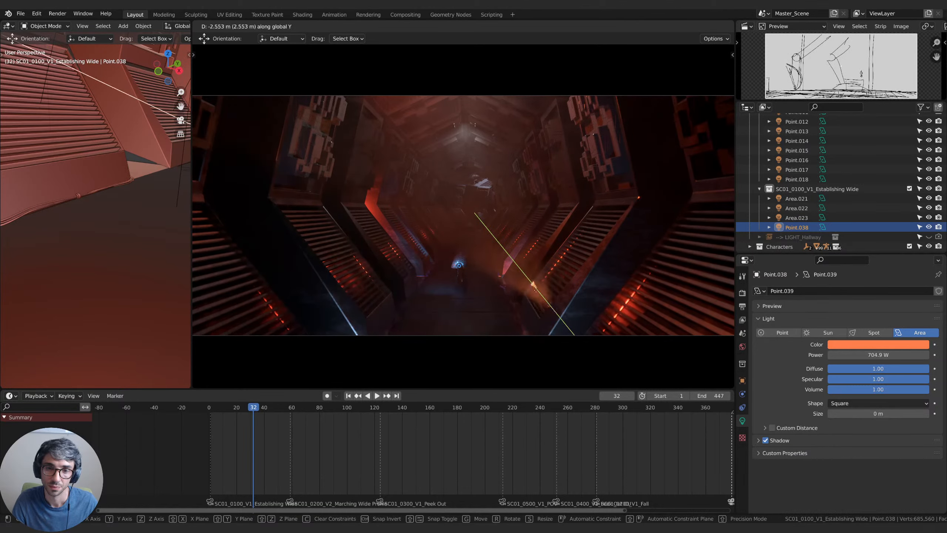
left_click(550, 319)
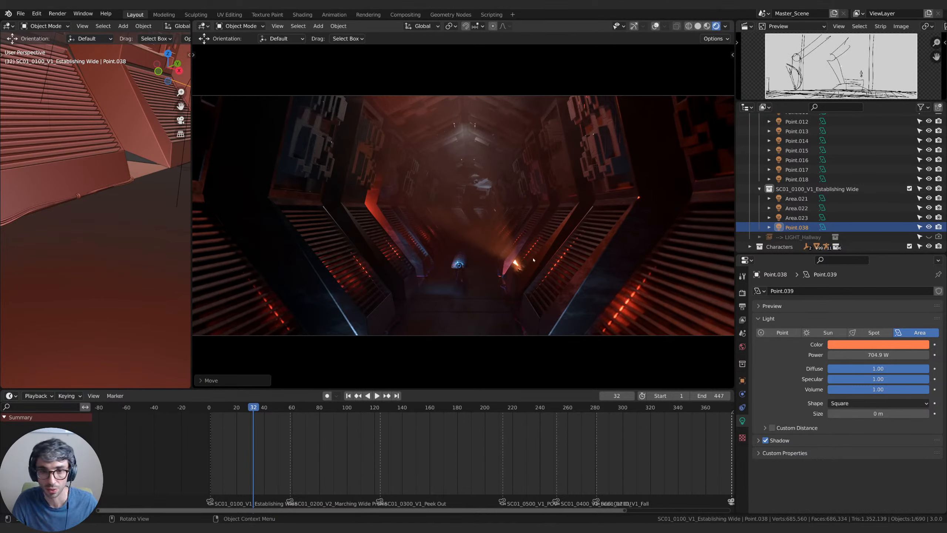
key("g")
key("z")
left_click(534, 283)
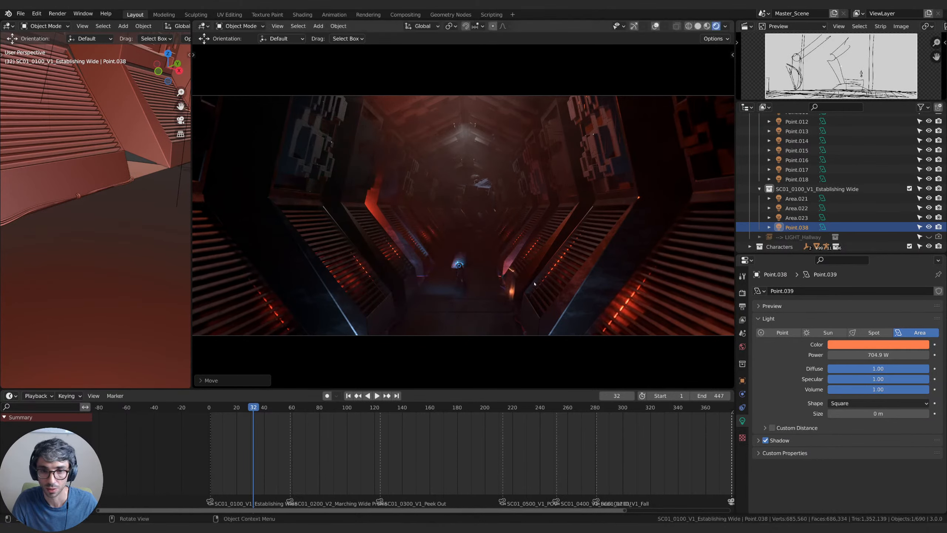
key("g")
key("y")
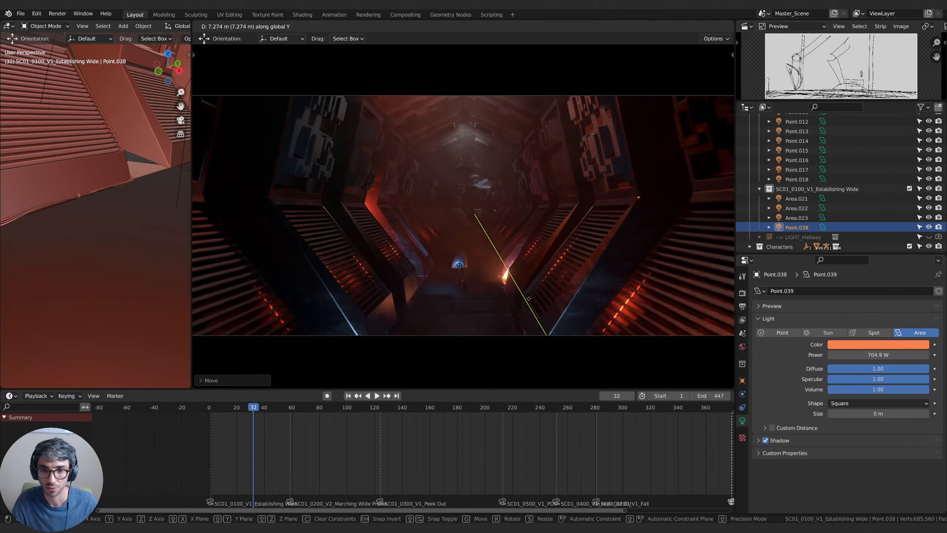
left_click(529, 299)
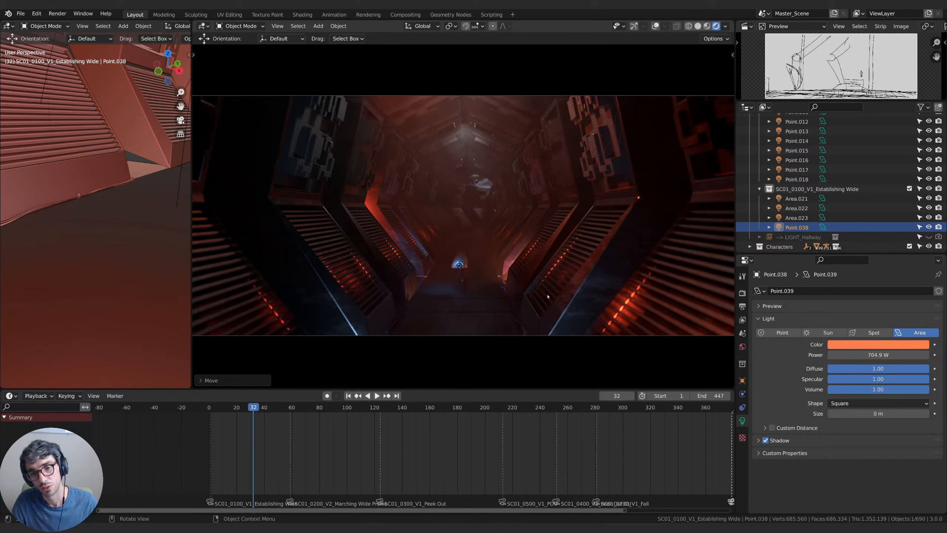
Replay the establishing shot up to frame 36, then compare the hallway with the Point.038 light hidden and shown.
key("space")
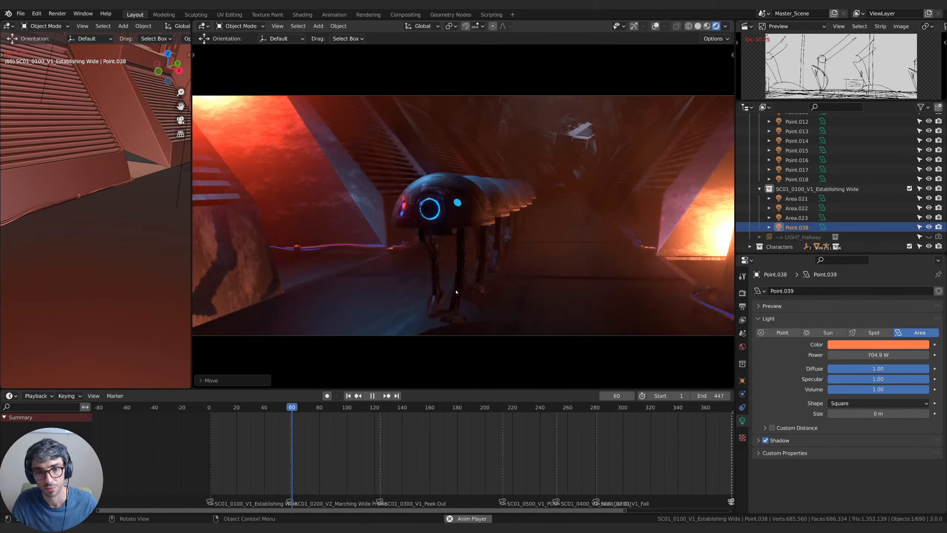
left_click(210, 407)
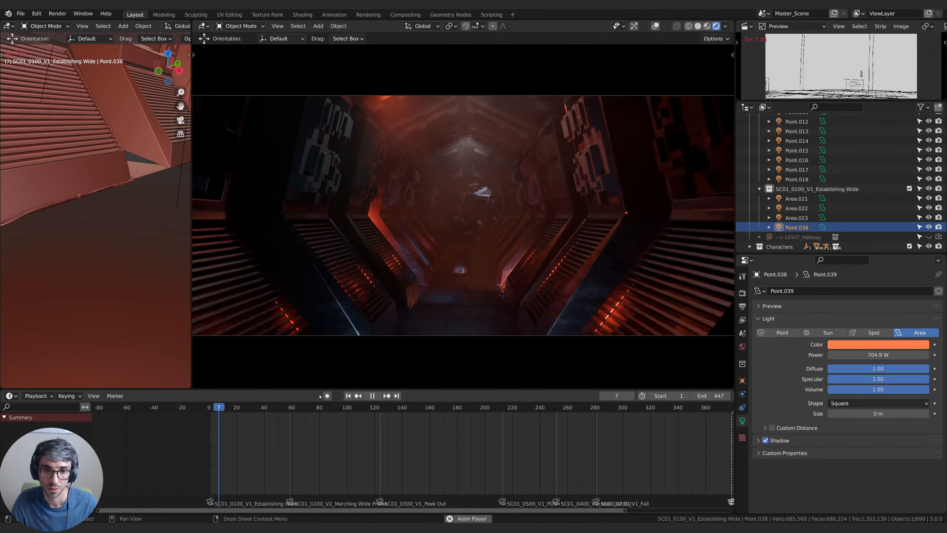
key("space")
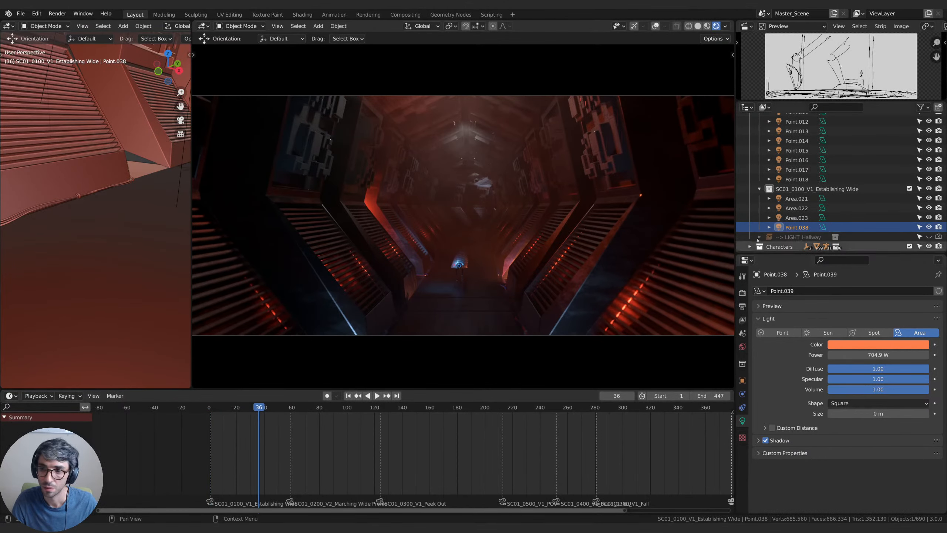
left_click(929, 227)
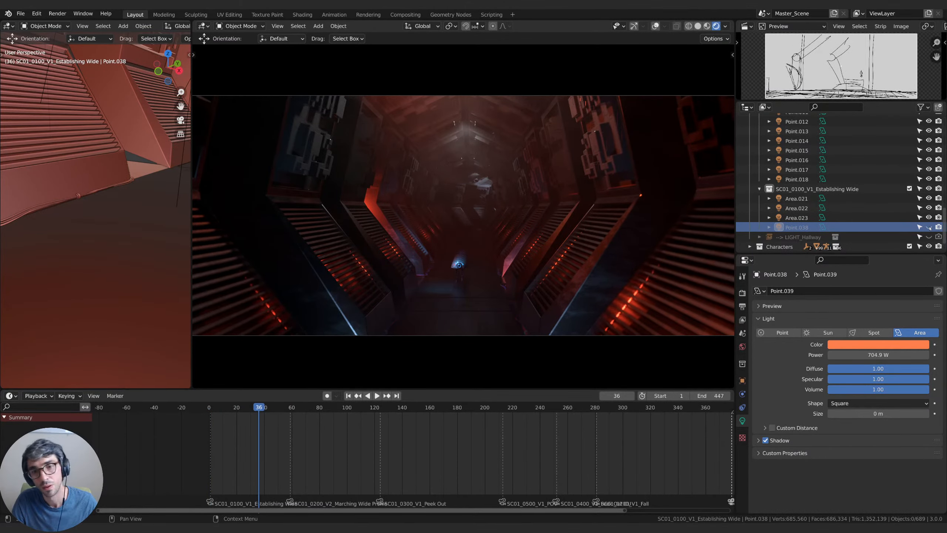
left_click(929, 227)
Change the Point.038 light's color to red with hue 0.007 and saturation 0.976, and set its power to 374.6 W.
left_click(860, 346)
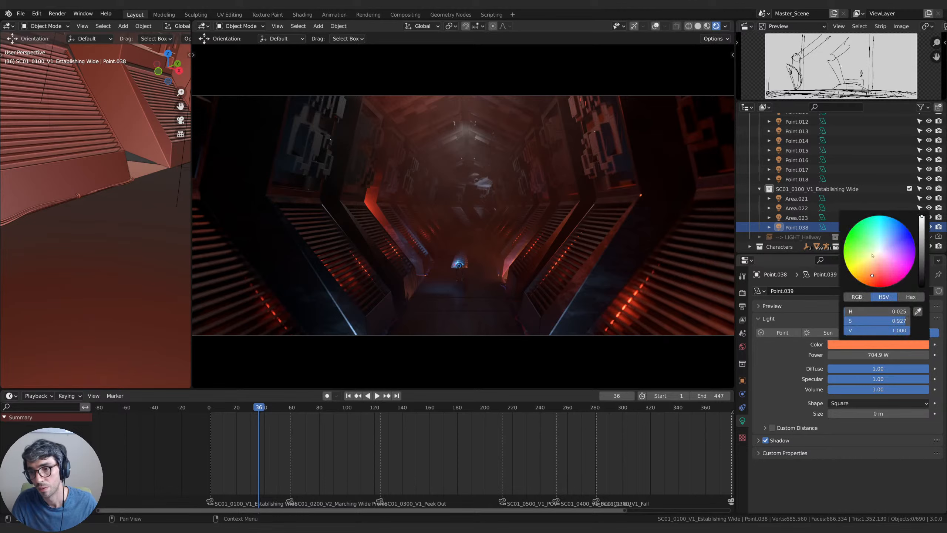
left_click(890, 235)
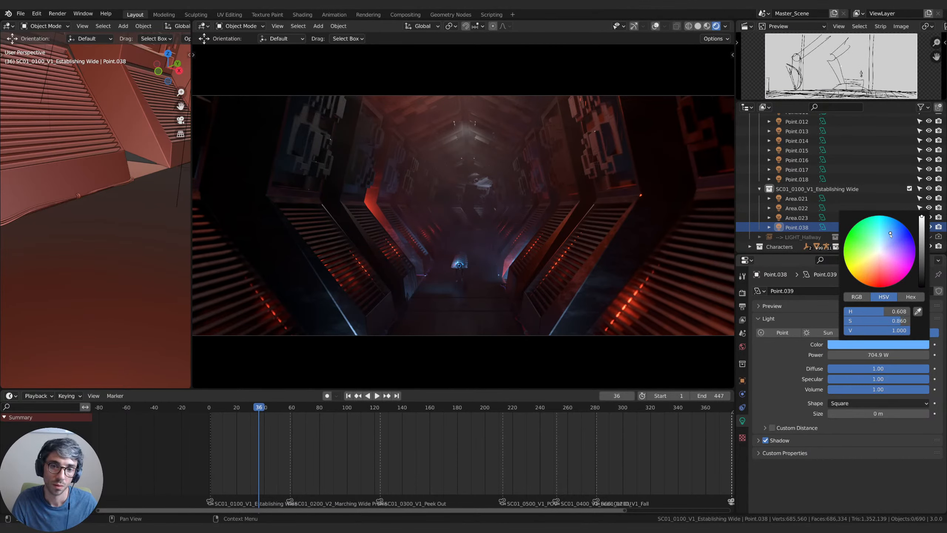
left_click_drag(890, 234, 871, 283)
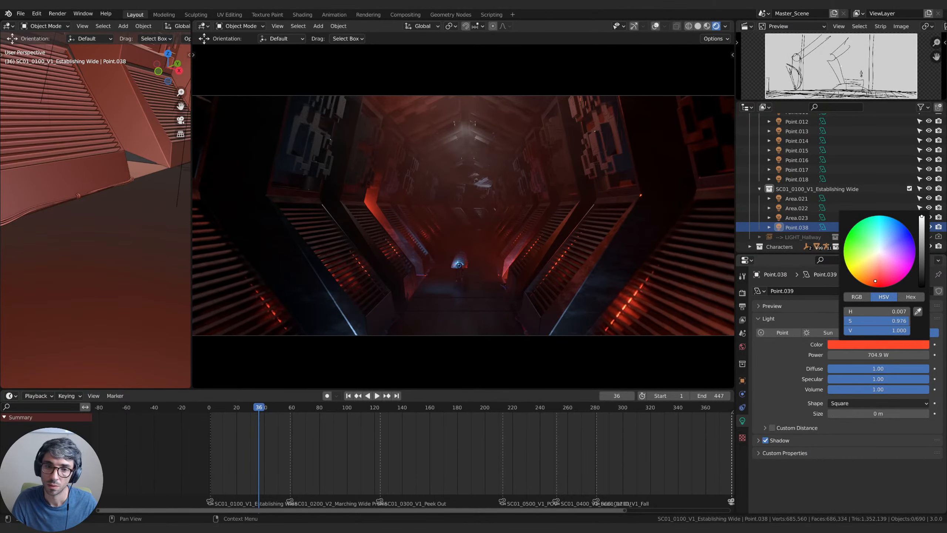
left_click_drag(860, 355, 855, 355)
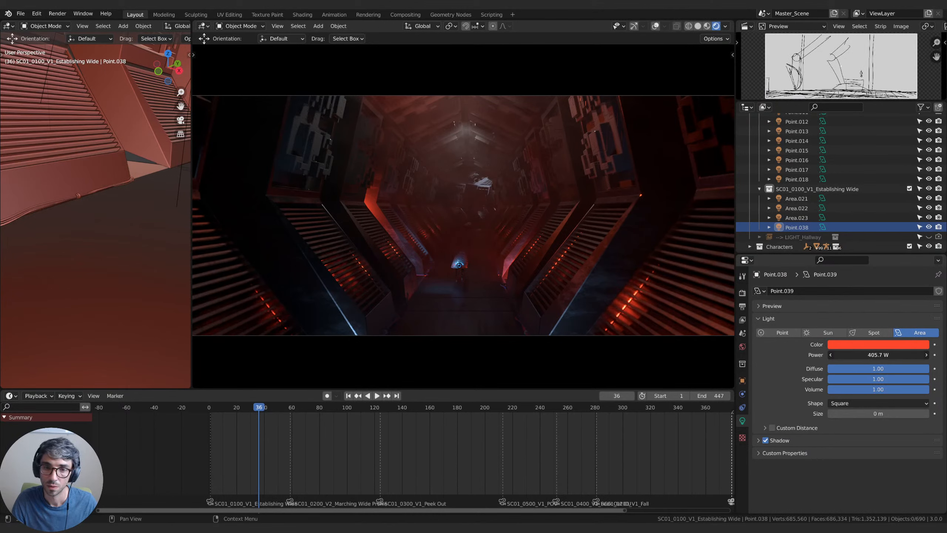
mouse_move(890, 354)
left_mouse_down()
mouse_move(873, 355)
mouse_move(905, 350)
left_mouse_up()
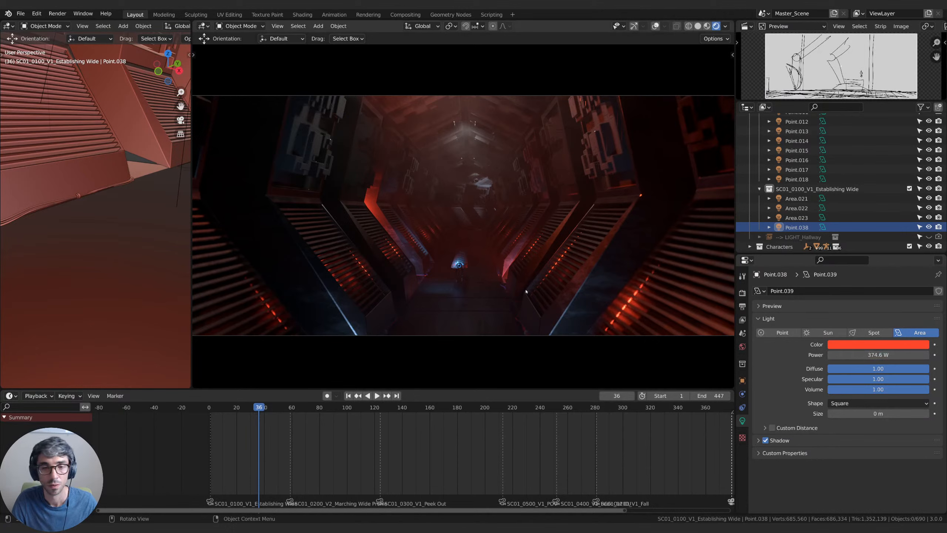
Move the Area.021 light from the hallway's side to the middle of the corridor and shift it along the Y axis toward the walking character.
left_click(798, 217)
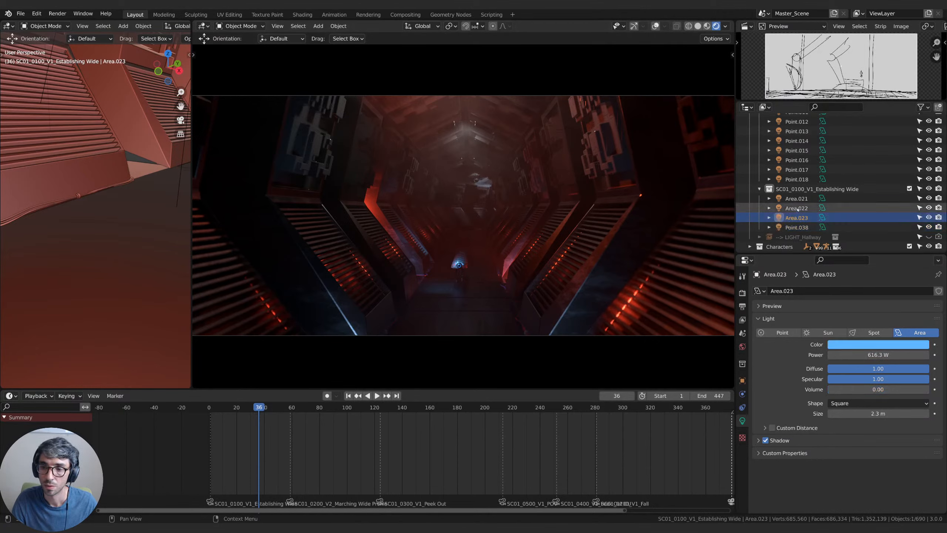
left_click(796, 208)
left_click(797, 199)
key("g")
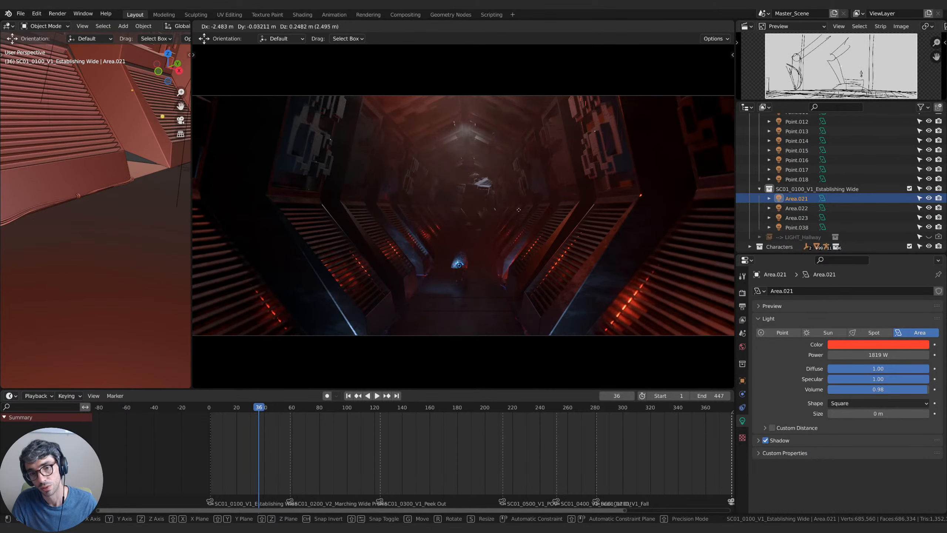
left_click(516, 261)
key("g")
key("y")
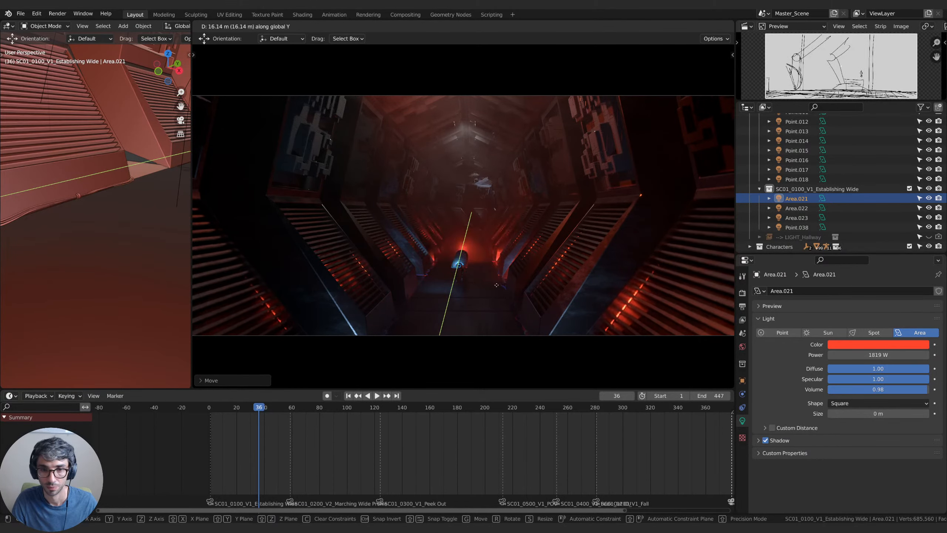
left_click(507, 234)
Lower the Area.021 light, rotate it around Z to shine toward the camera, and adjust its Y position behind the walking character.
key("g")
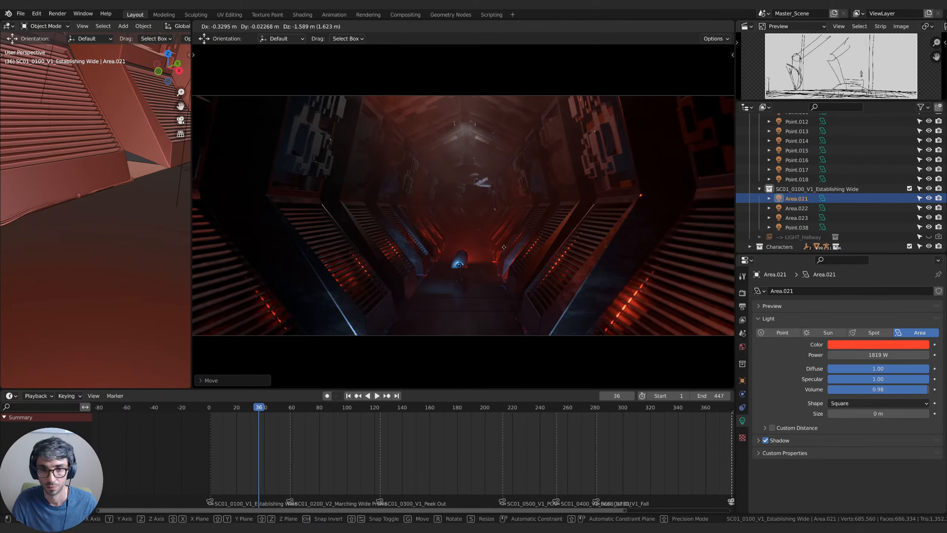
key("r")
key("z")
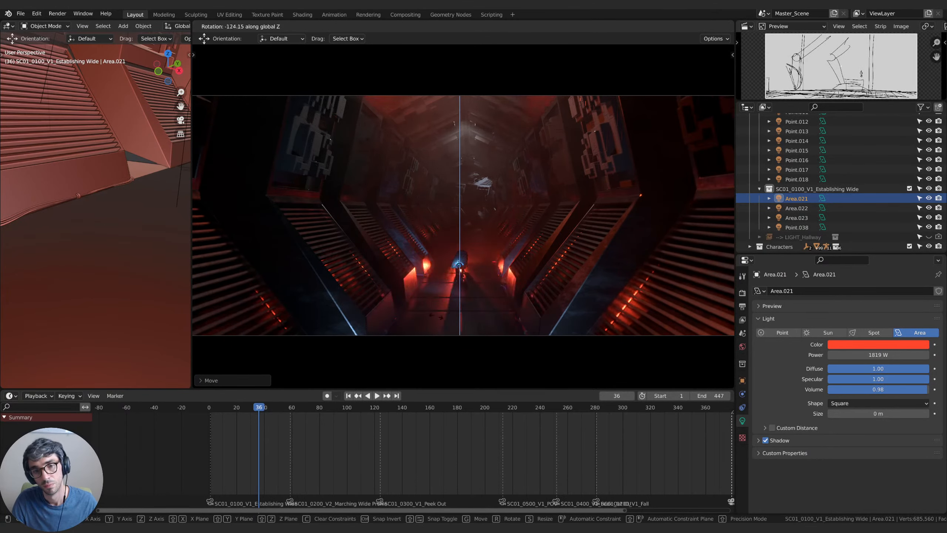
left_click(413, 318)
key("g")
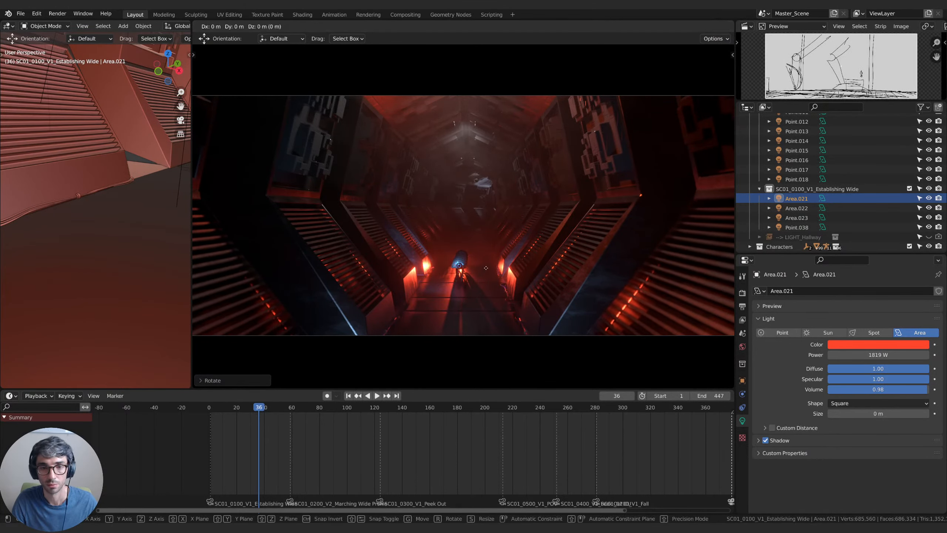
key("y")
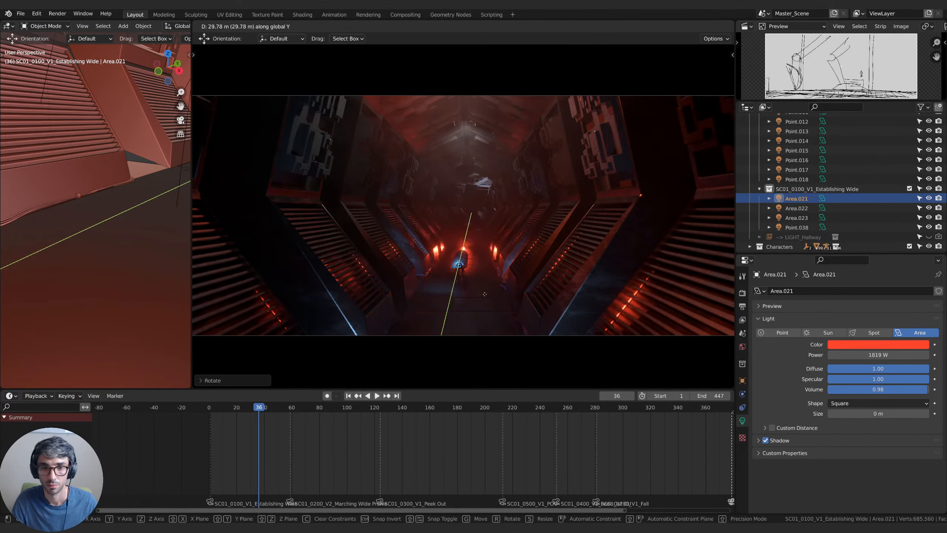
left_click(485, 281)
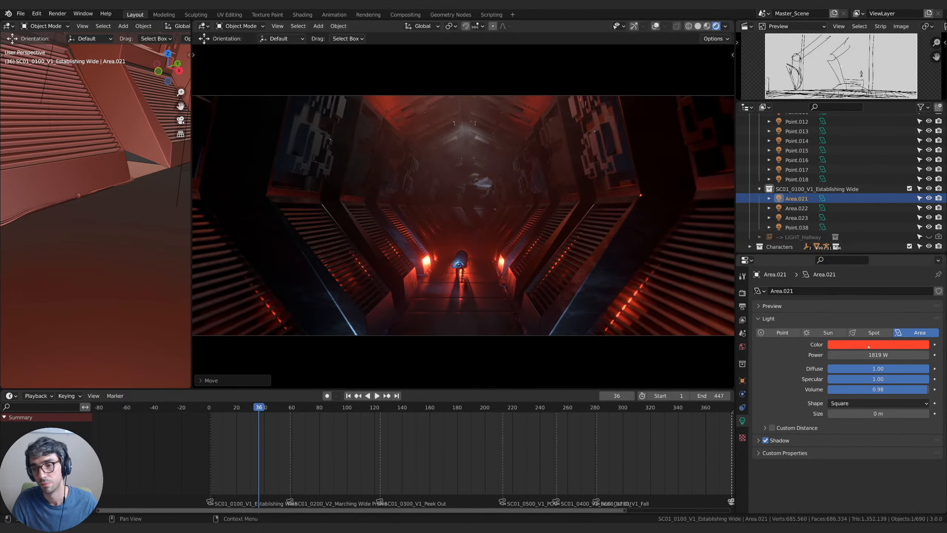
Change the Area.021 light's color to pale blue and set its power to 2146 W, specular to 0.14 and volume to 1.00.
mouse_move(874, 355)
left_mouse_down()
mouse_move(839, 354)
mouse_move(884, 355)
left_mouse_up()
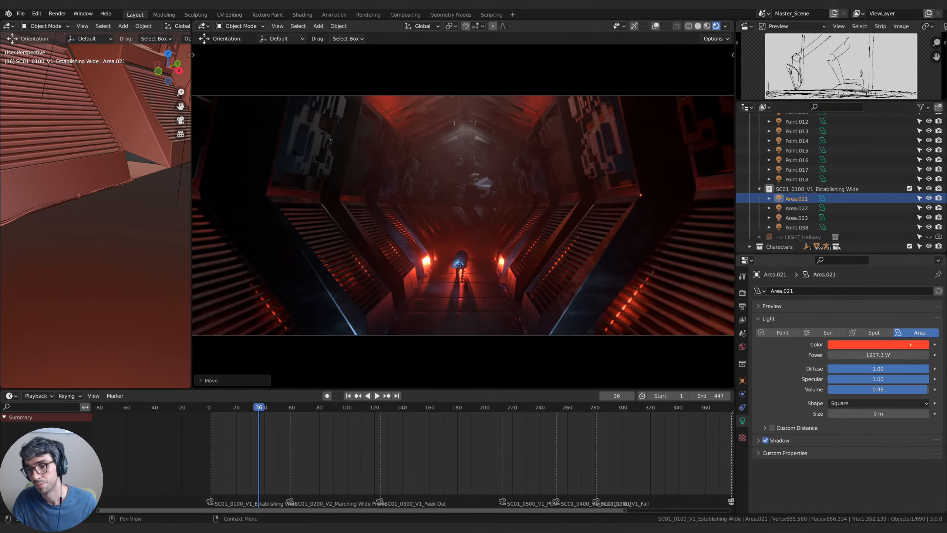
left_click(891, 344)
left_click_drag(879, 259, 879, 260)
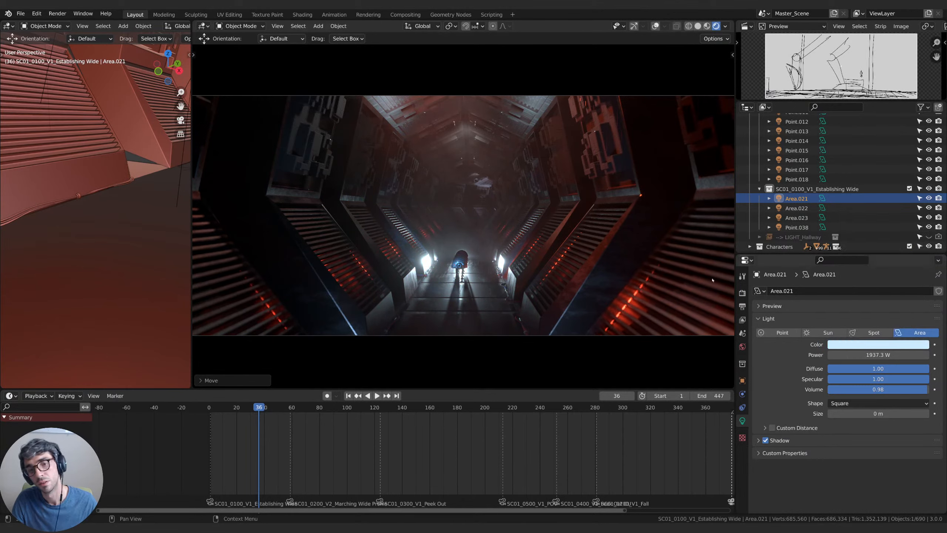
left_click_drag(877, 355, 841, 380)
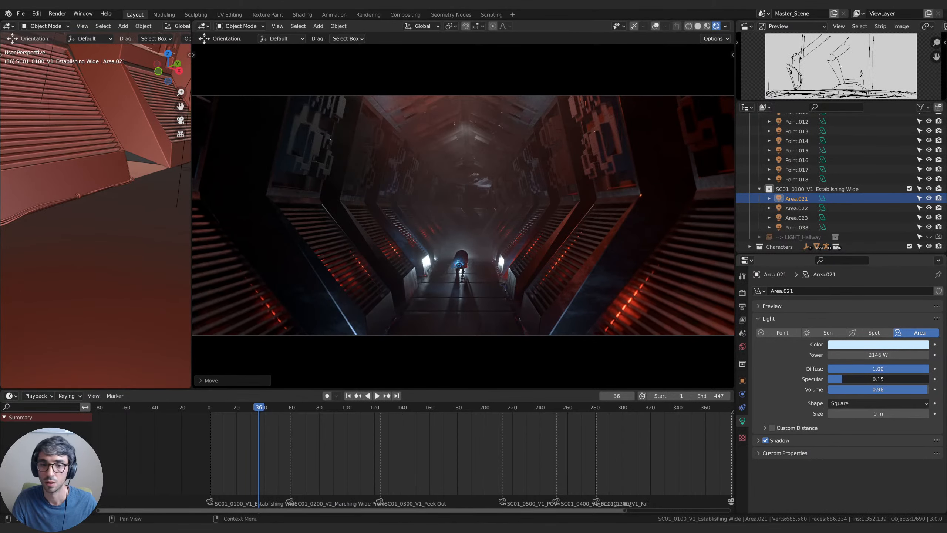
left_click_drag(908, 389, 929, 390)
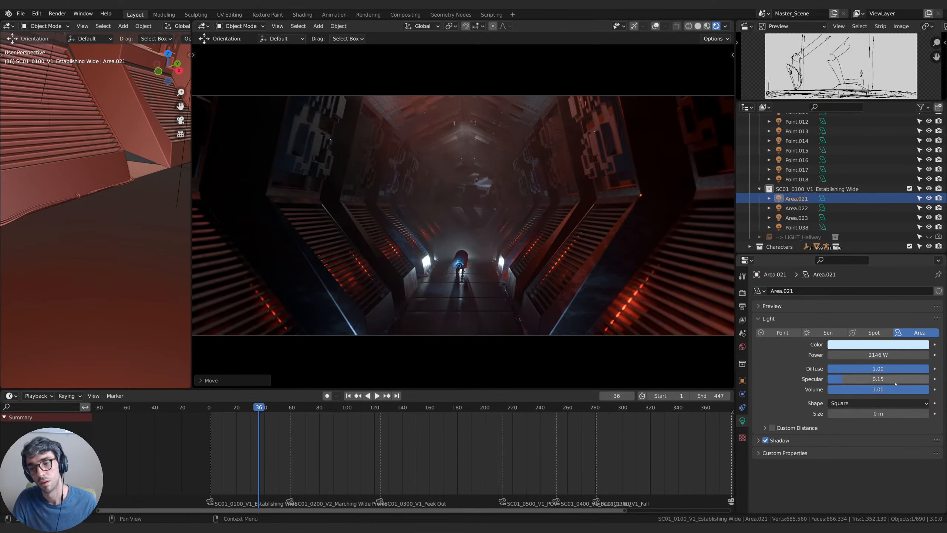
left_click_drag(861, 380, 832, 379)
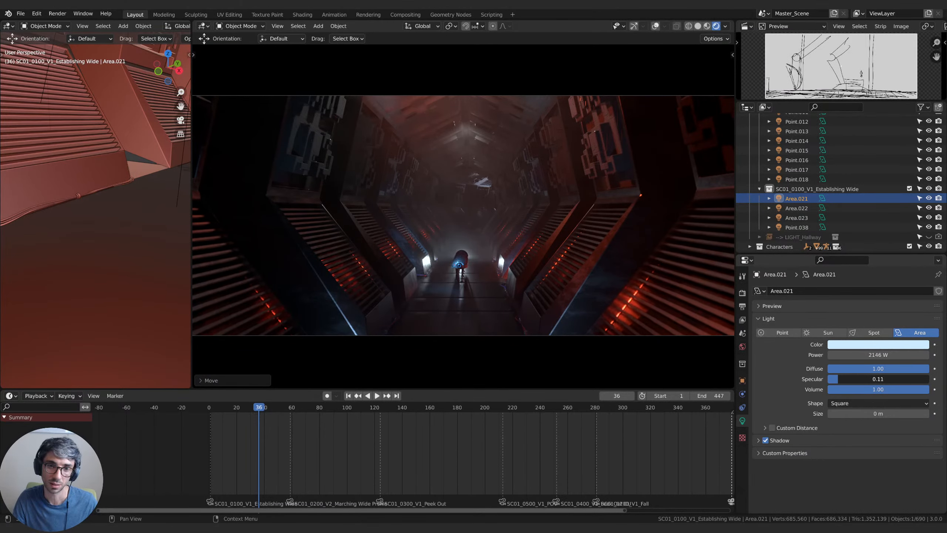
Replay the establishing shot from near its beginning to check the pale backlight, stopping at frame 44.
key("space")
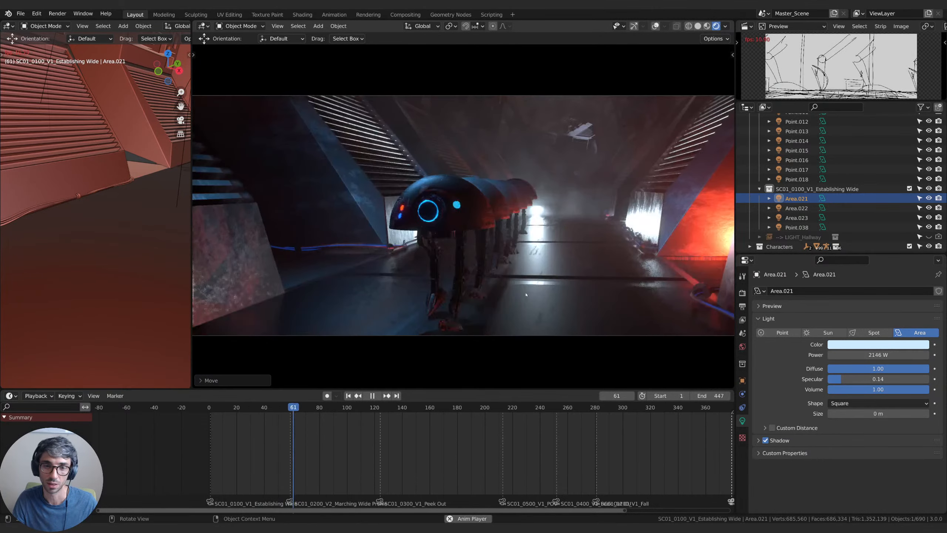
left_click(218, 408)
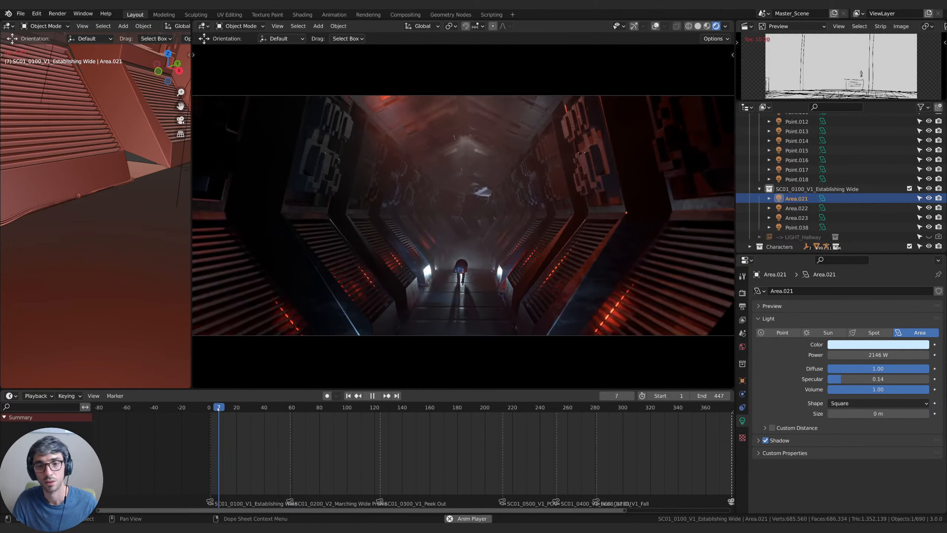
key("space")
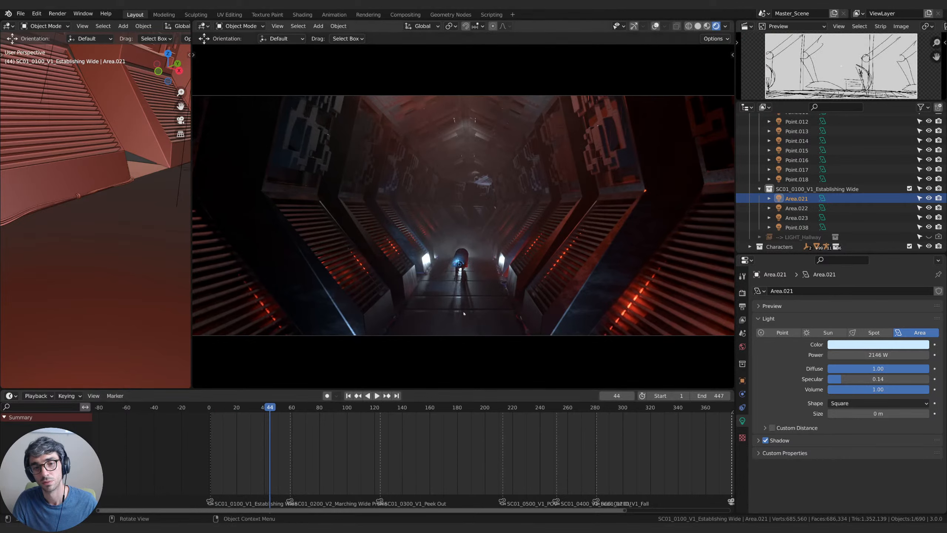
Raise the Area.021 light along the Z axis above the walking character and tilt it around the X axis.
key("g")
key("z")
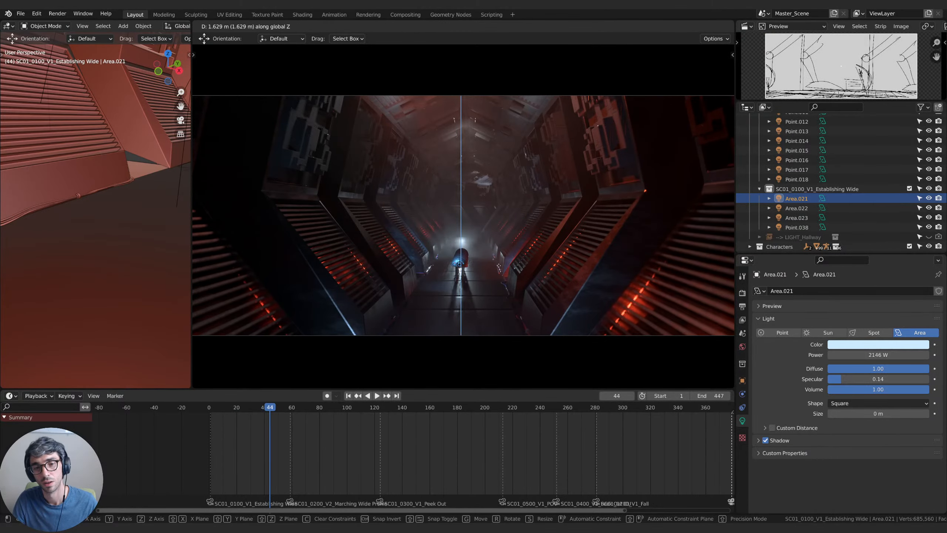
left_click(530, 192)
key("r")
key("y")
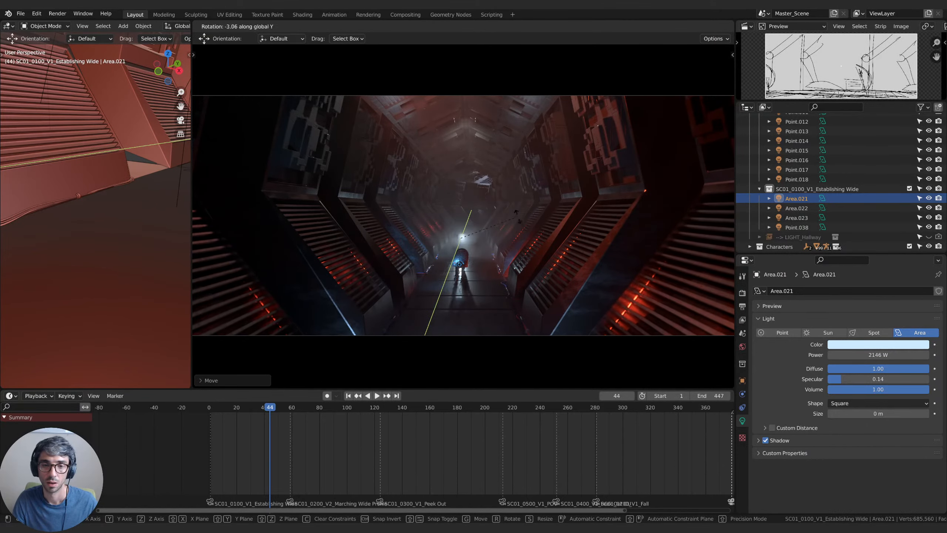
key("x")
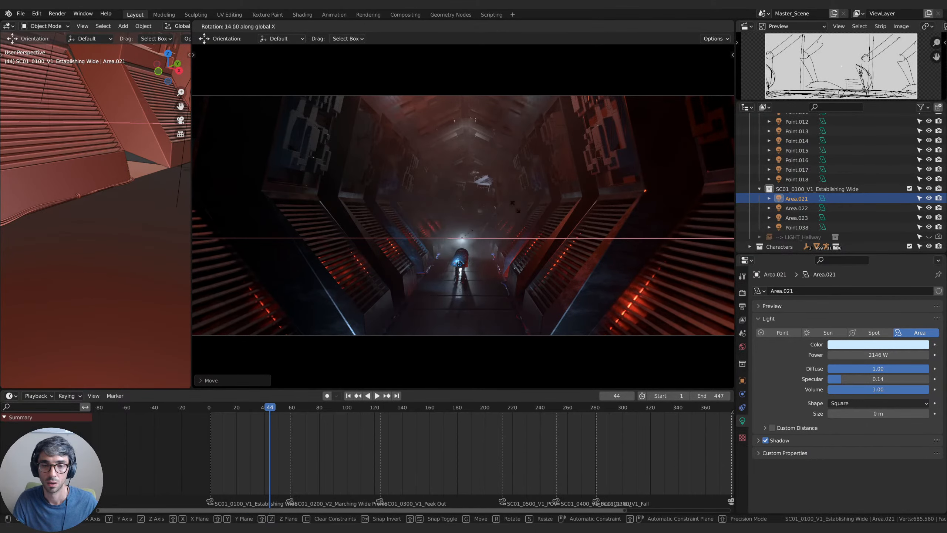
left_click(512, 289)
Fine-tune the Area.021 light's height along Z just above the character, trying positions farther along Y and up near the ceiling.
key("g")
key("z")
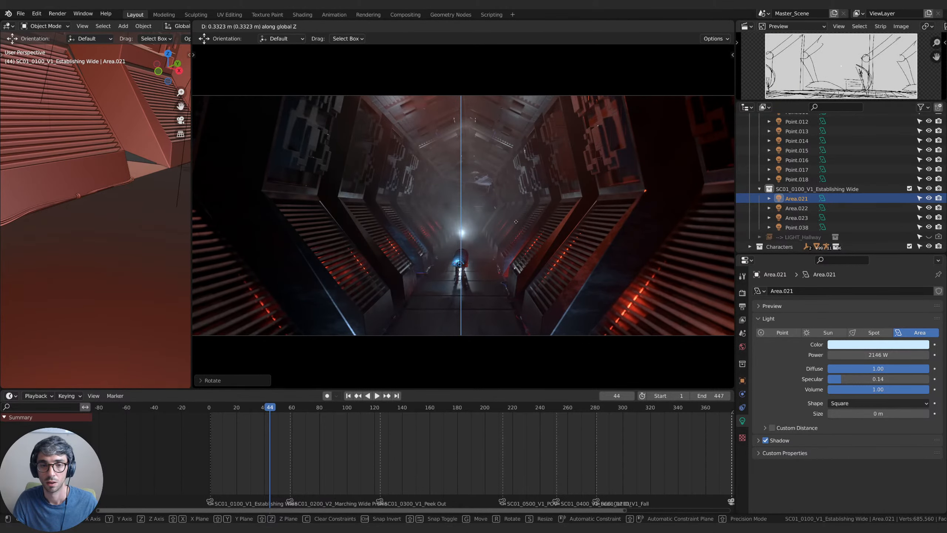
left_click(523, 237)
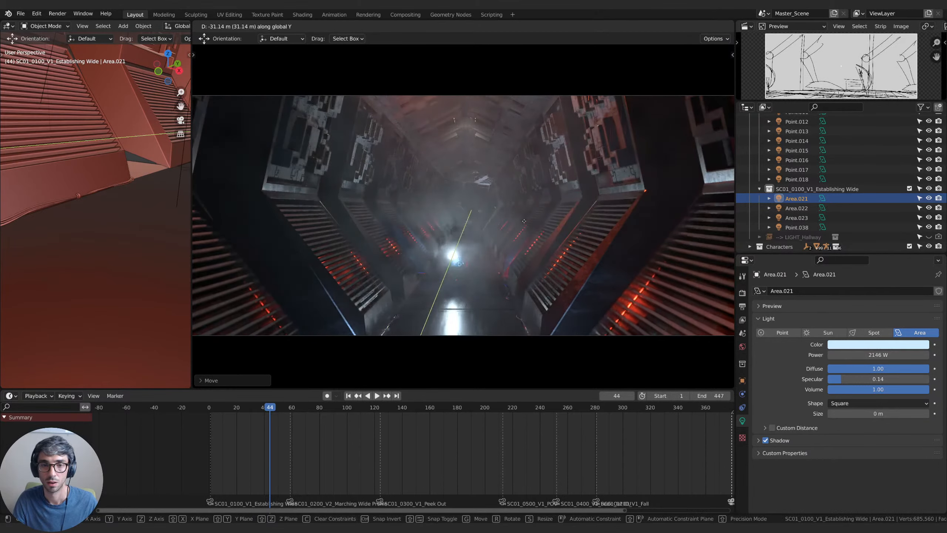
key("g")
key("z")
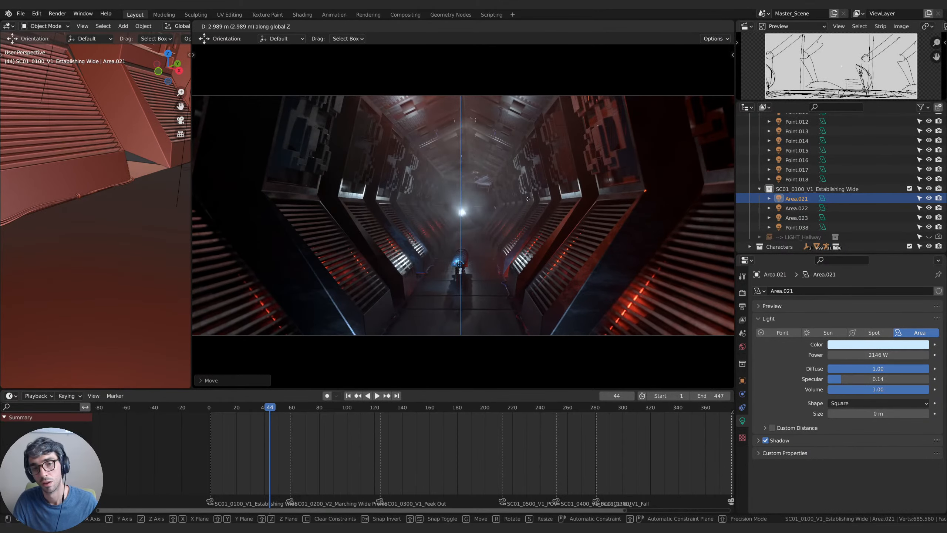
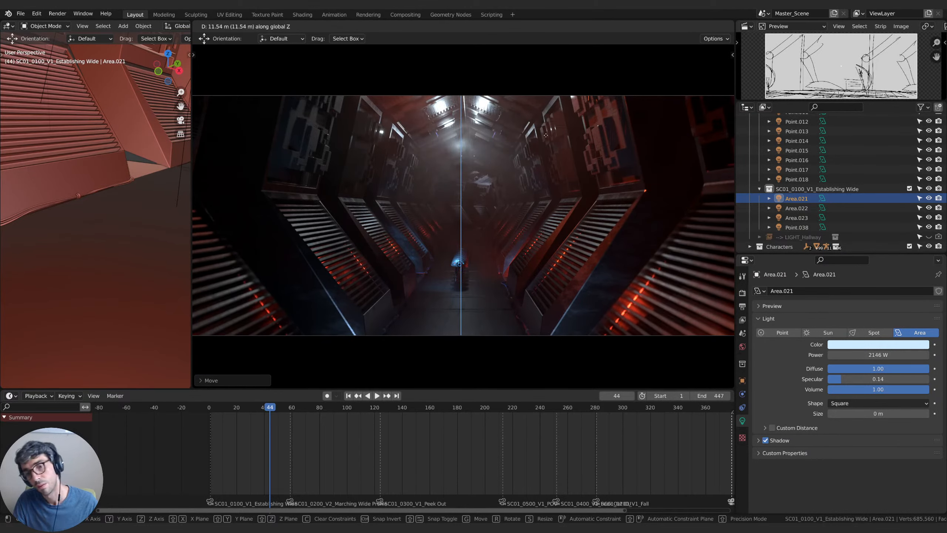
left_click(532, 231)
Replay the establishing shot from its first frame to check the raised backlight, stopping at frame 53.
key("space")
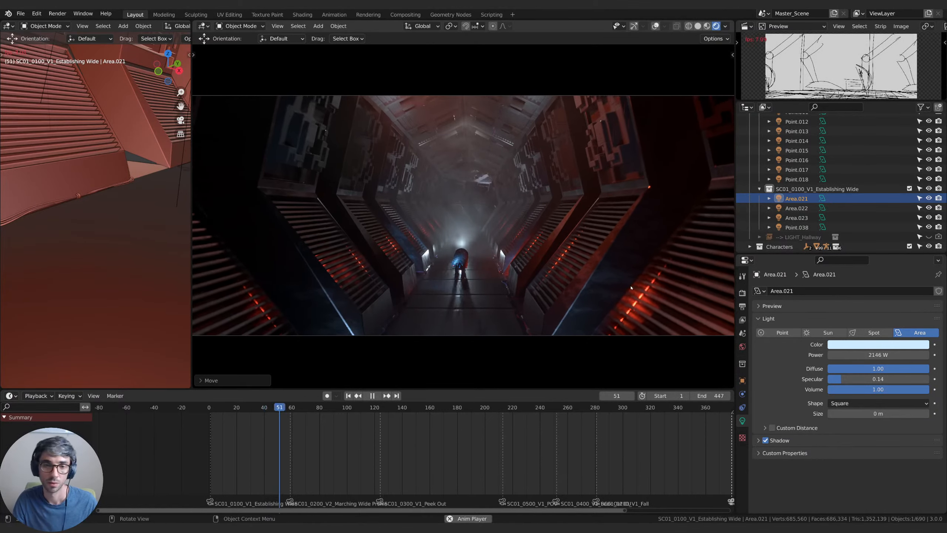
left_click(210, 407)
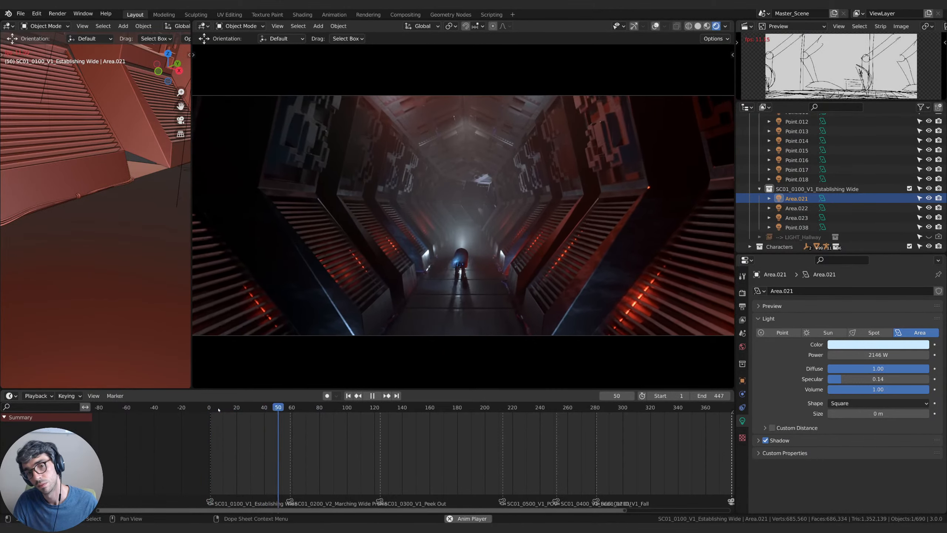
key("space")
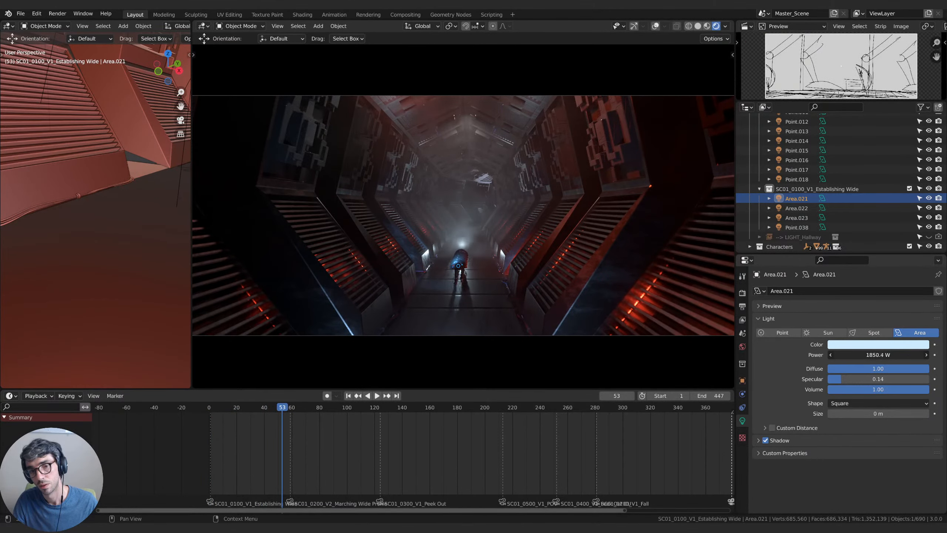
Try the Area.021 light's power at 500 W and at 1000 W.
left_click(890, 355)
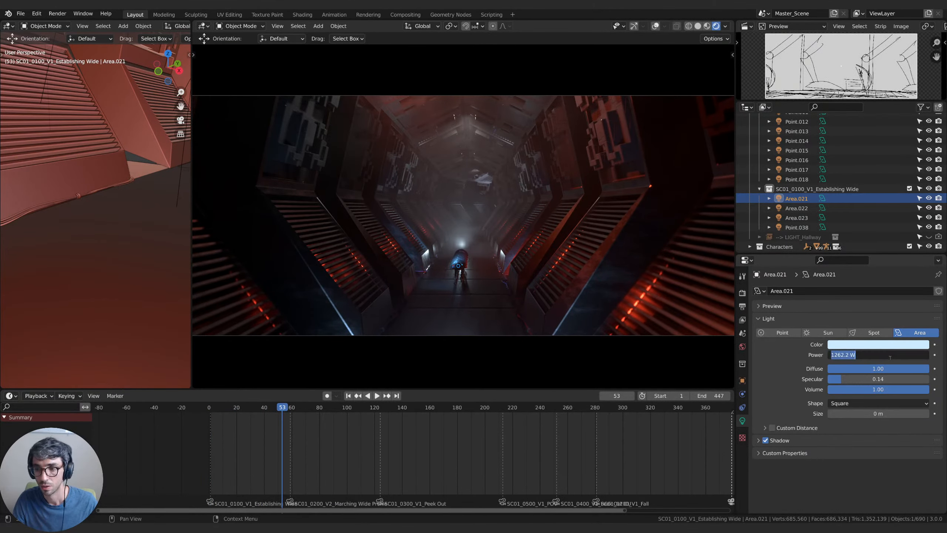
type("500")
key("Return")
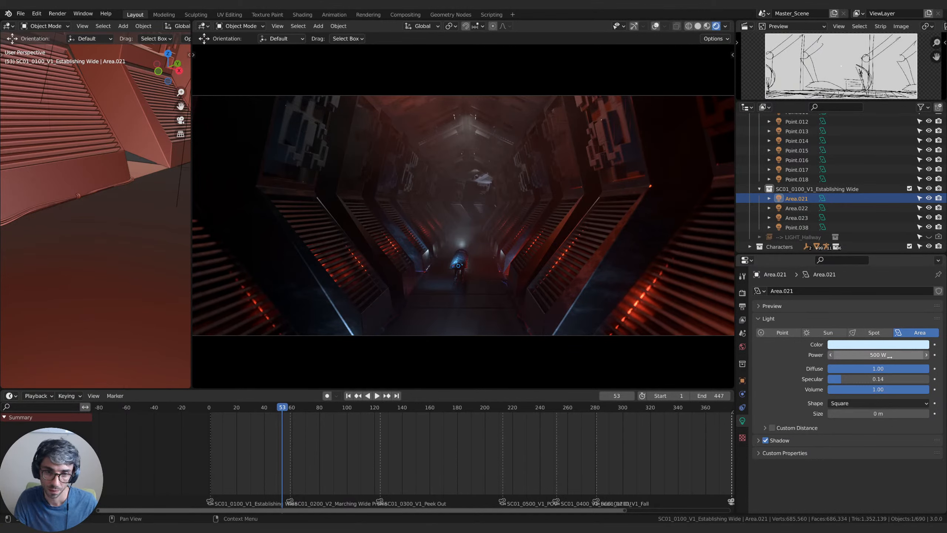
left_click(881, 355)
type("100")
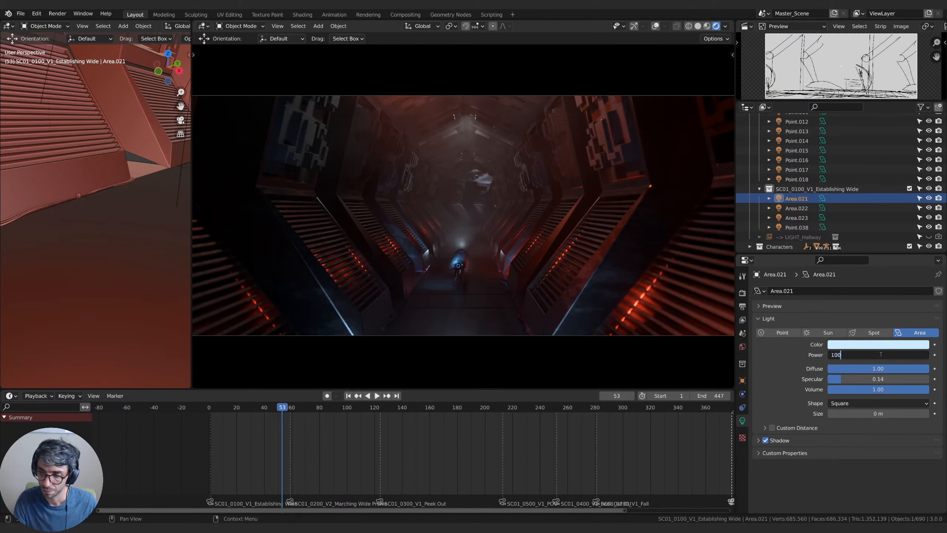
type("0")
key("Return")
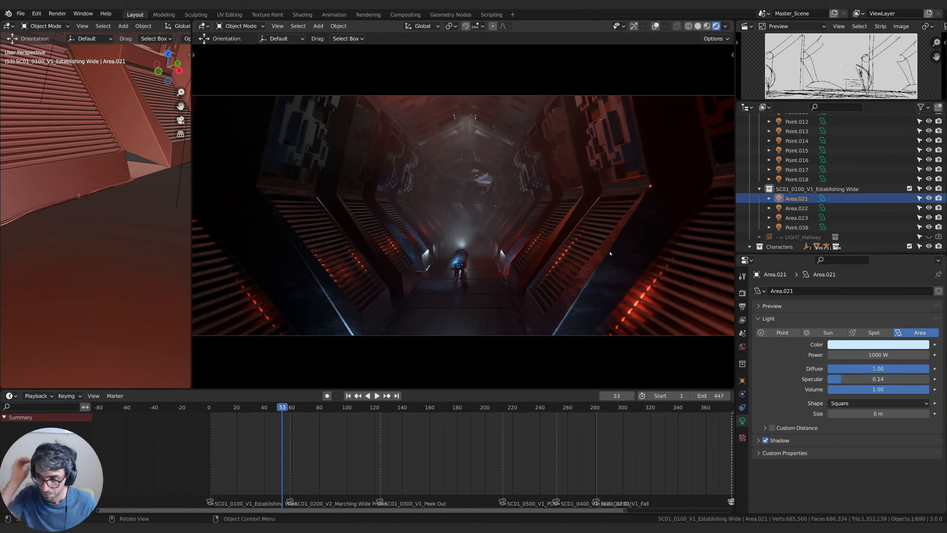
Set the Area.021 light's power to 2000 W.
left_click(892, 355)
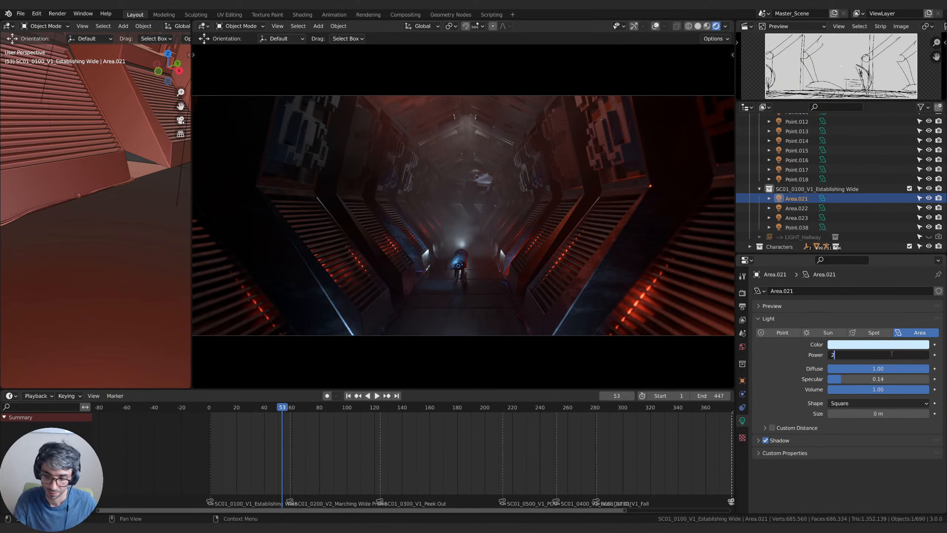
type("2000")
key("Return")
Nudge the Area.021 light's position behind the character and shift it about -1.9 m along the global Y axis.
key("g")
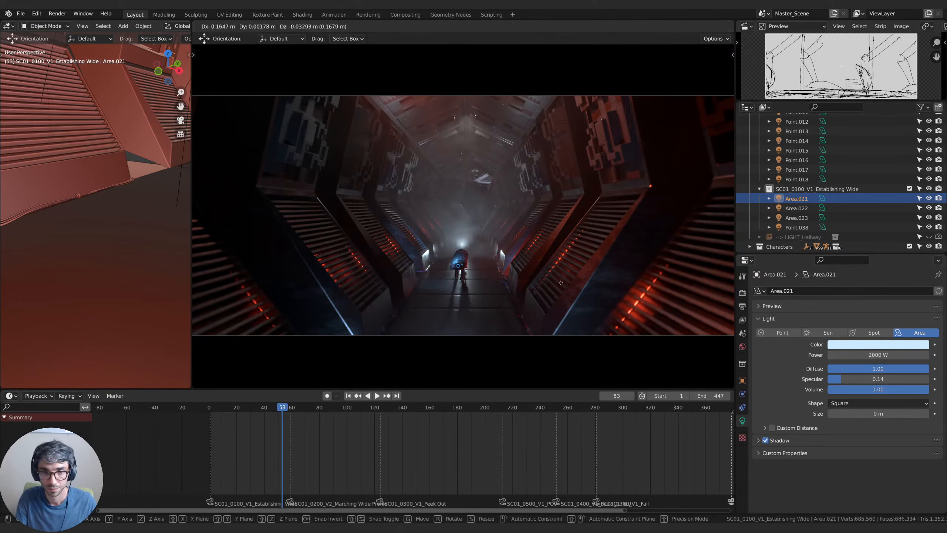
left_click(563, 290)
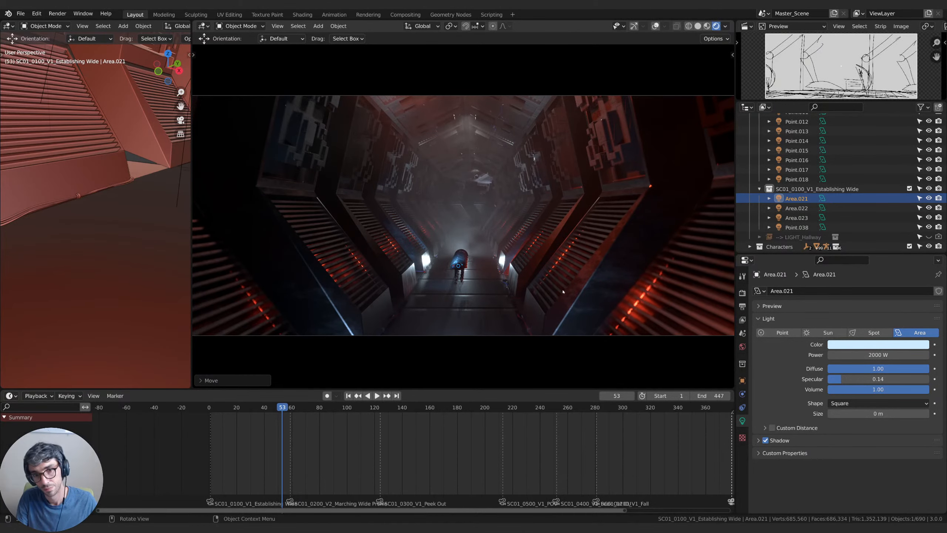
key("g")
key("y")
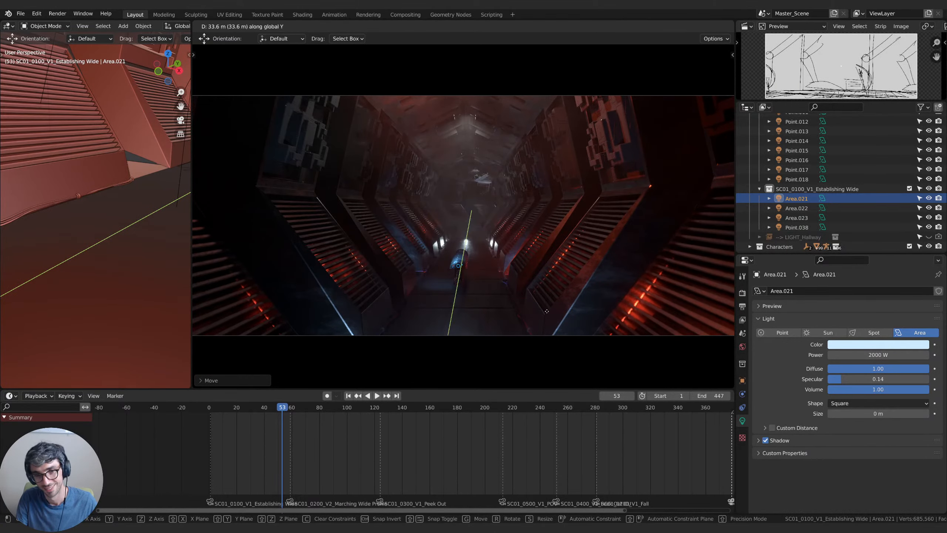
key("z")
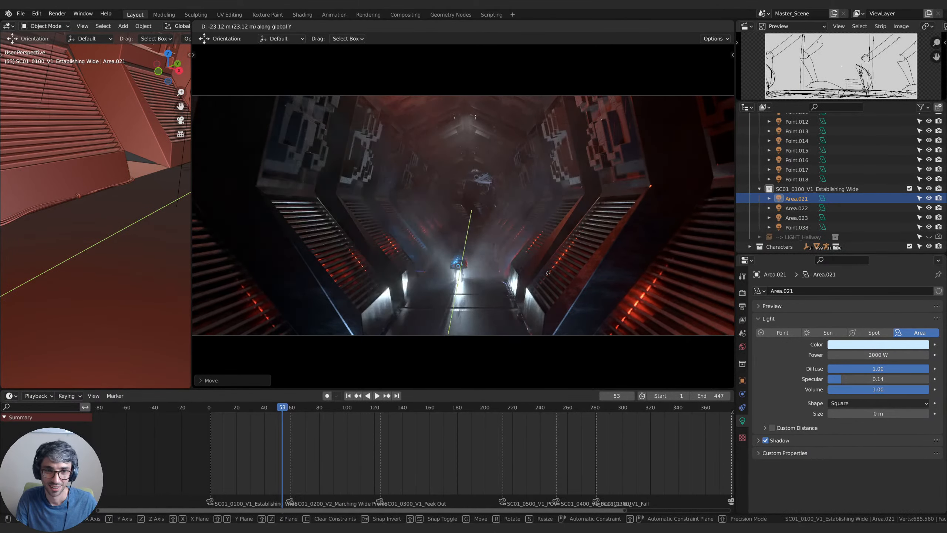
key("y")
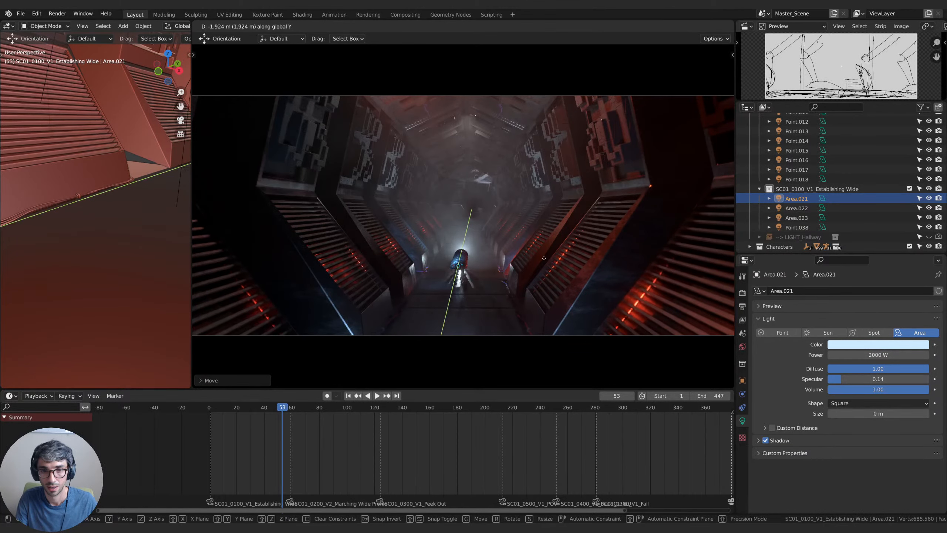
left_click(544, 257)
Replay the establishing shot from its first frame to frame 15 and move the Area.021 light farther back along Y.
key("space")
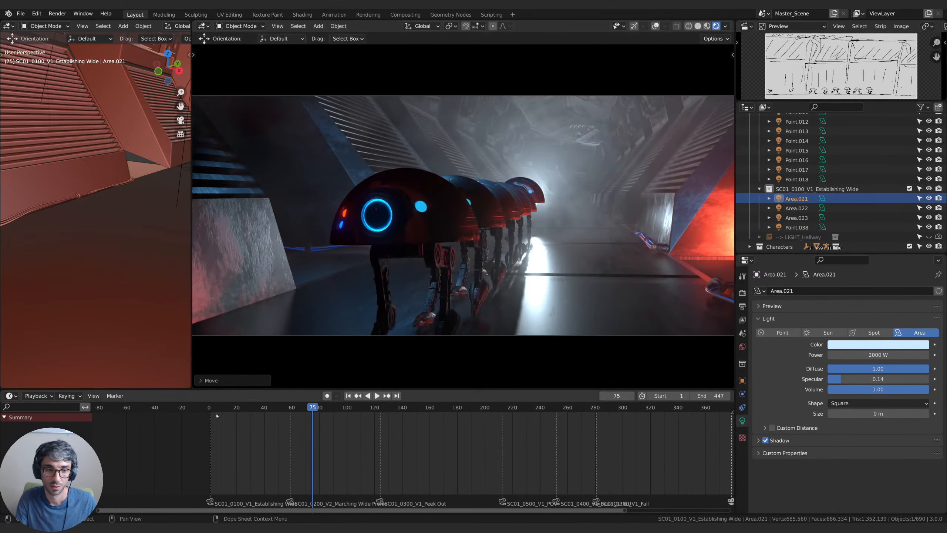
left_click(348, 396)
left_click(373, 396)
key("g")
key("y")
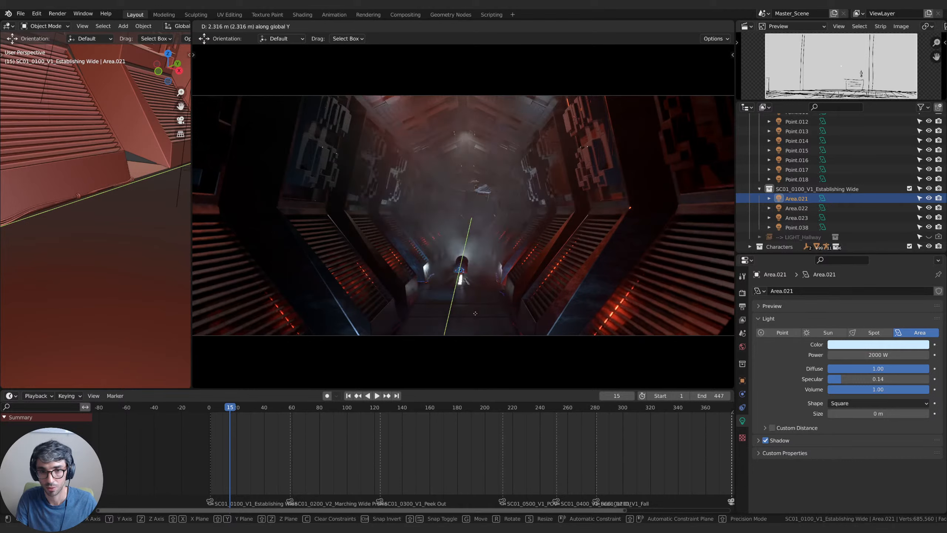
left_click(487, 318)
Play the shot on to frame 48 and realign the Area.021 light behind the walking character.
key("space")
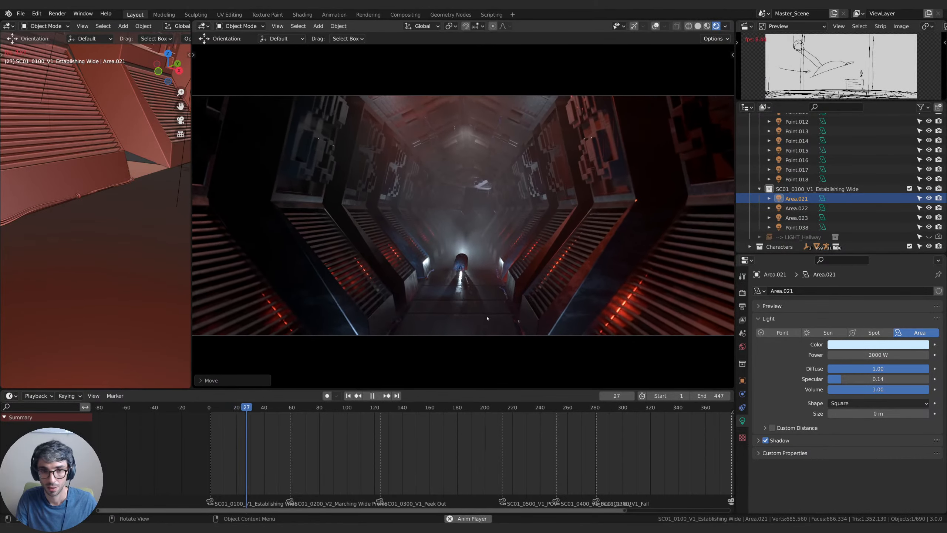
key("space")
key("g")
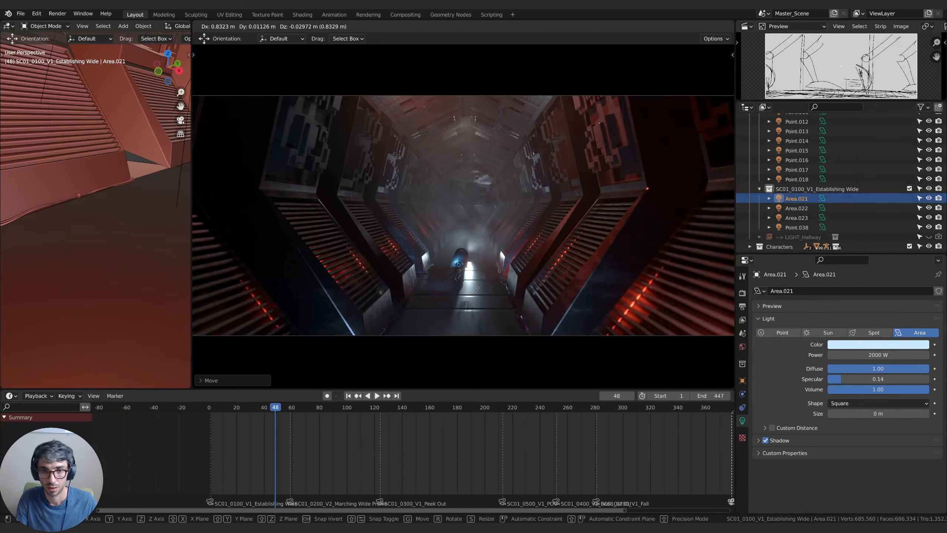
left_click(480, 275)
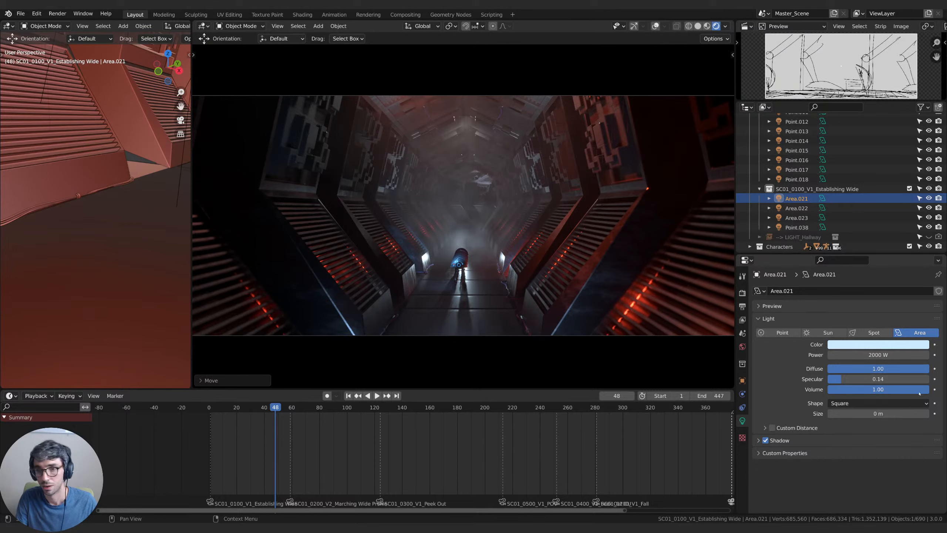
Set the Area.021 light's specular to 1.00, its volume to 0.21 and its power to 1071.8 W.
left_click_drag(919, 392, 848, 389)
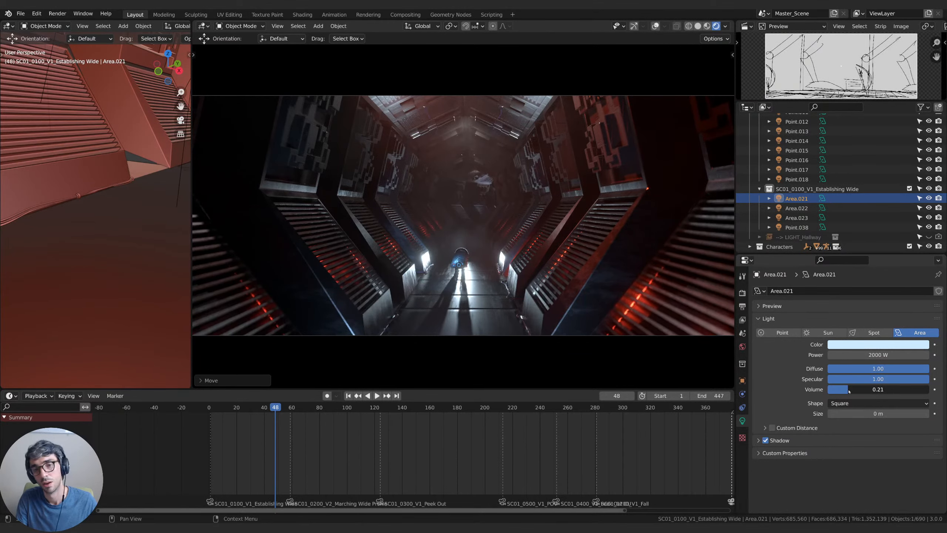
mouse_move(874, 355)
left_mouse_down()
mouse_move(818, 355)
mouse_move(891, 357)
left_mouse_up()
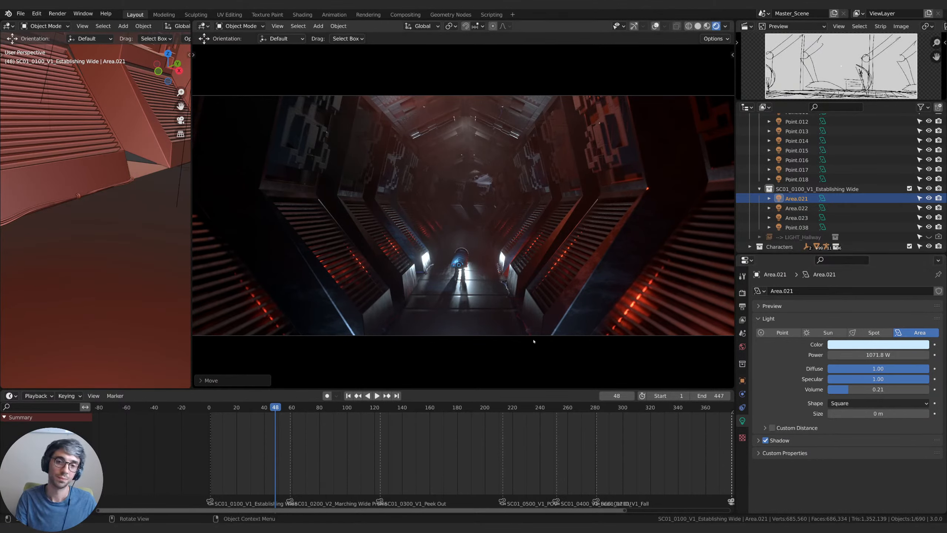
Raise the Area.021 light about 4.3 m along Z and rotate it about -13° around the global X axis.
key("g")
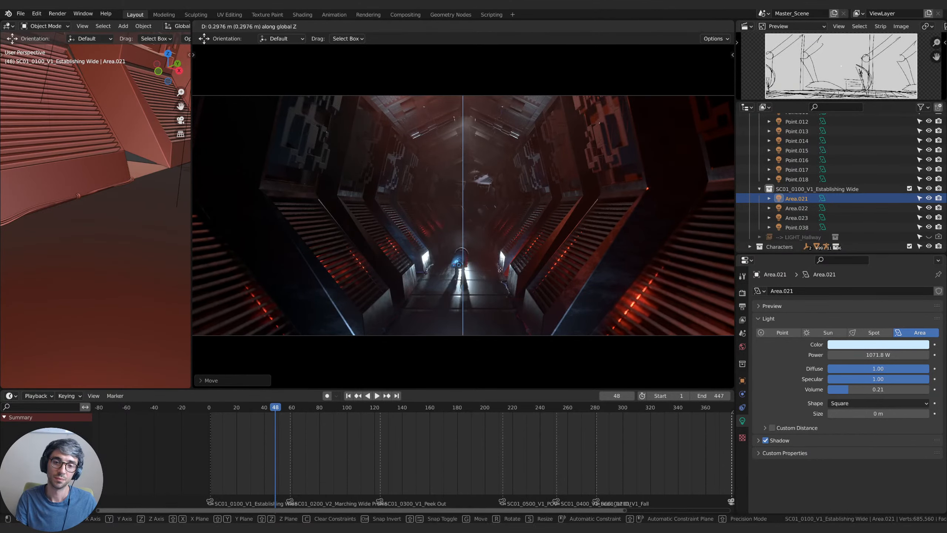
key("z")
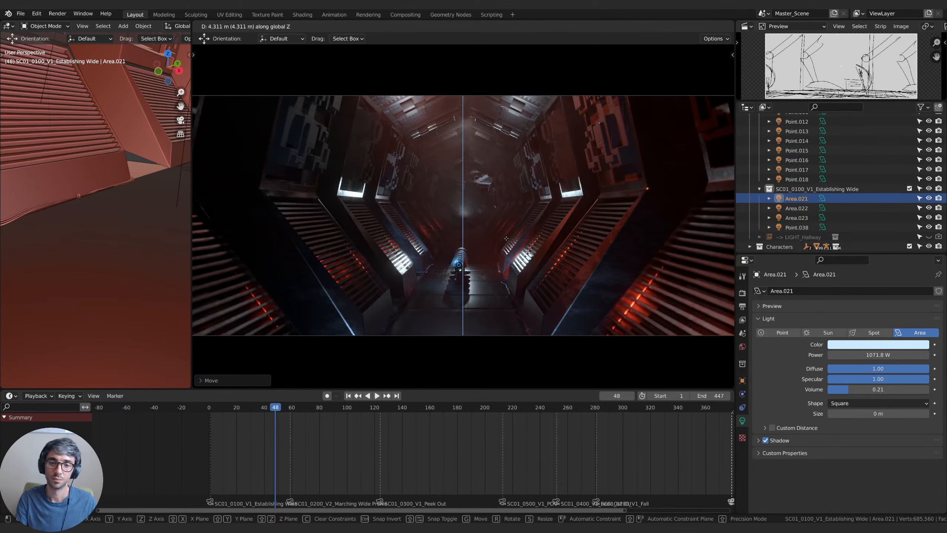
key("r")
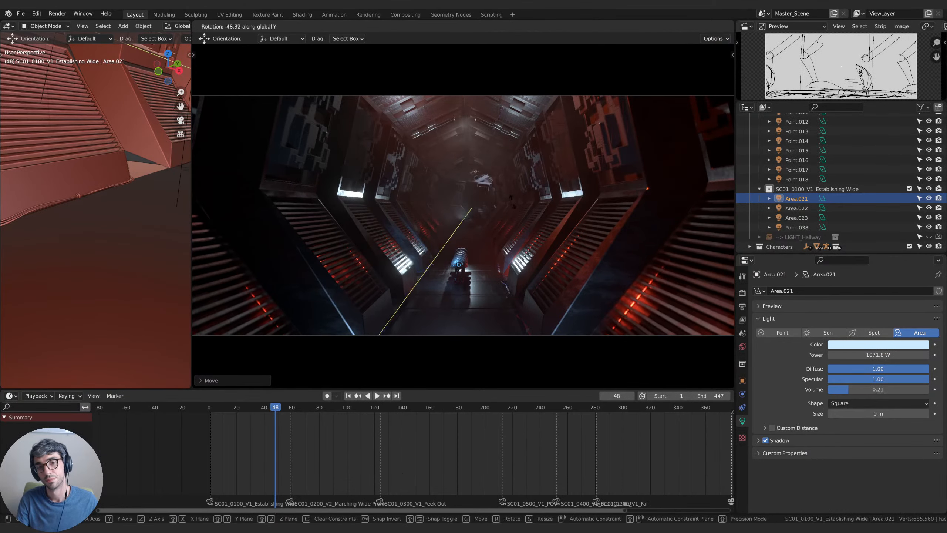
key("x")
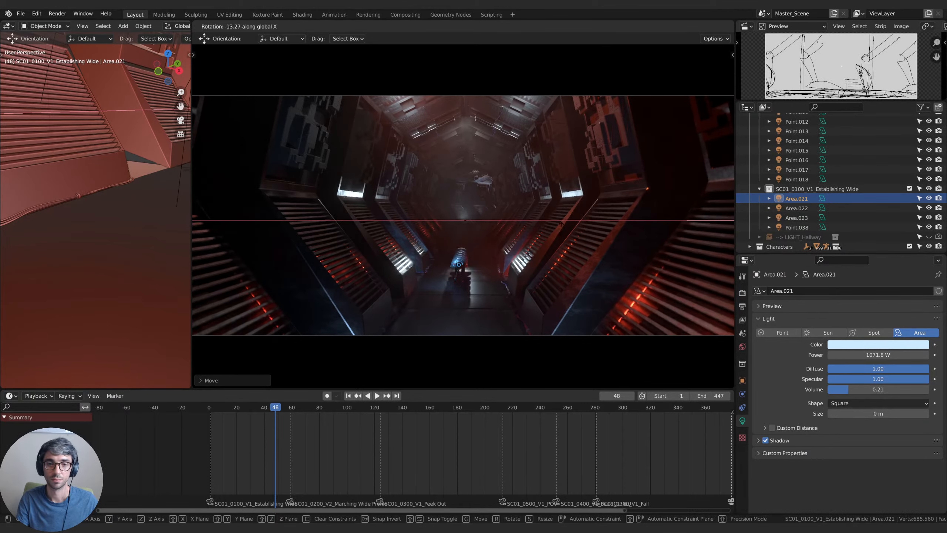
left_click(539, 215)
Lower the Area.021 light about 2 m and replay the establishing shot from its first frame, stopping at frame 39.
key("g")
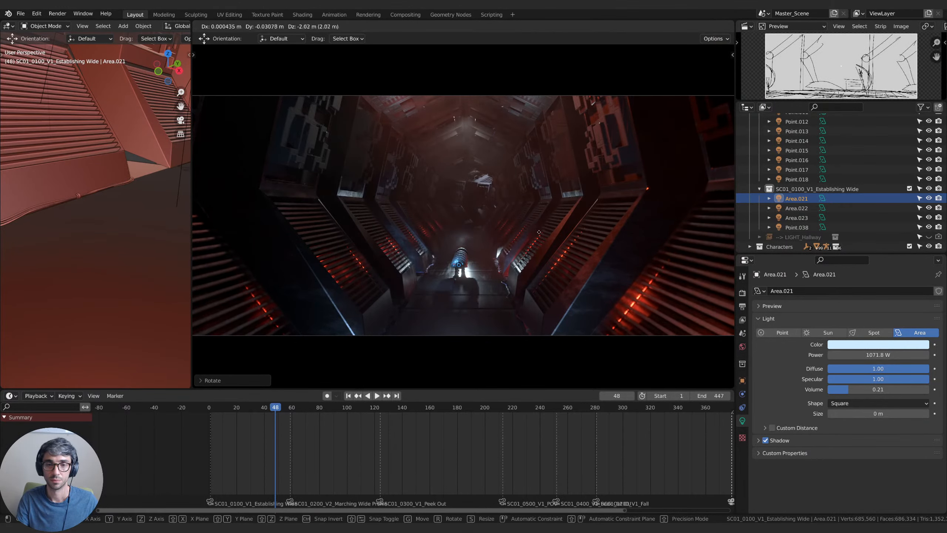
left_click(539, 237)
key("space")
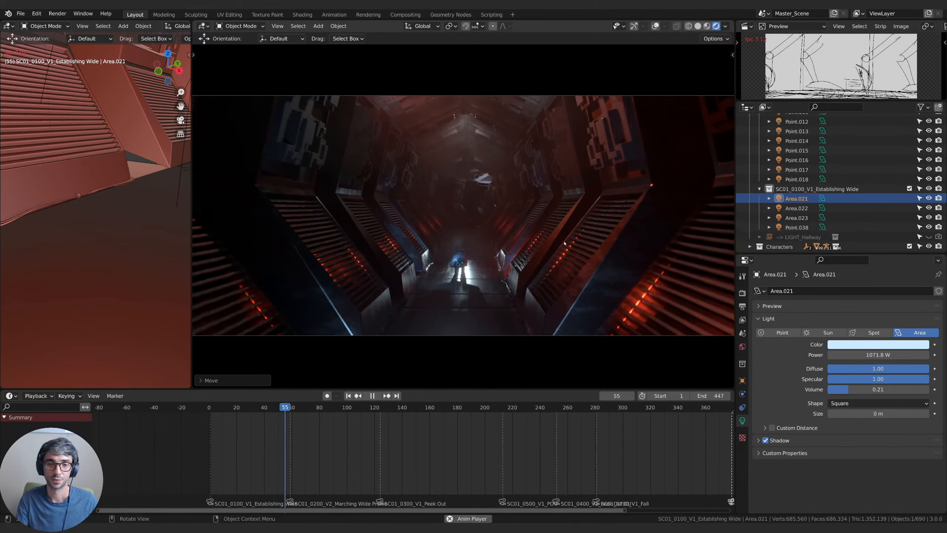
key("shift+Left")
key("space")
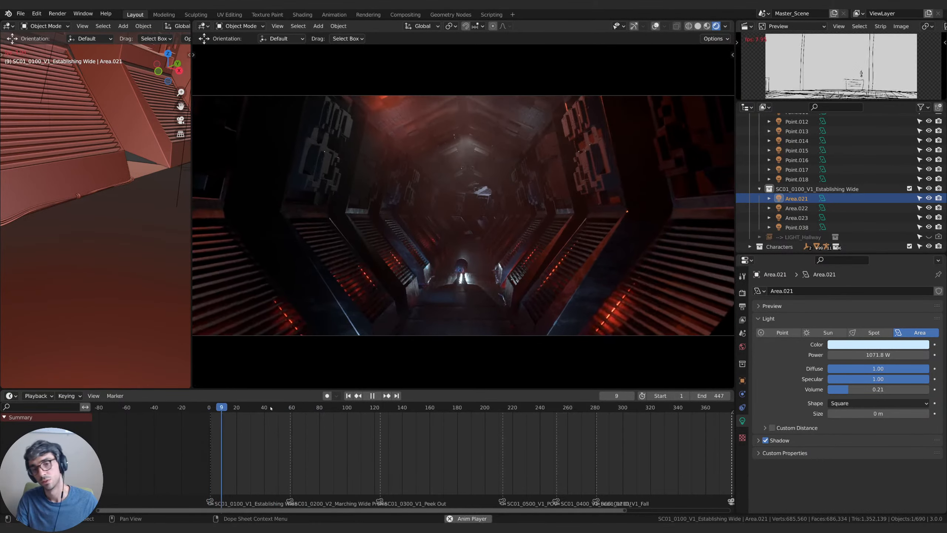
key("space")
Rotate the Area.021 light about 5° around the global X axis and reposition it close behind the character.
key("r")
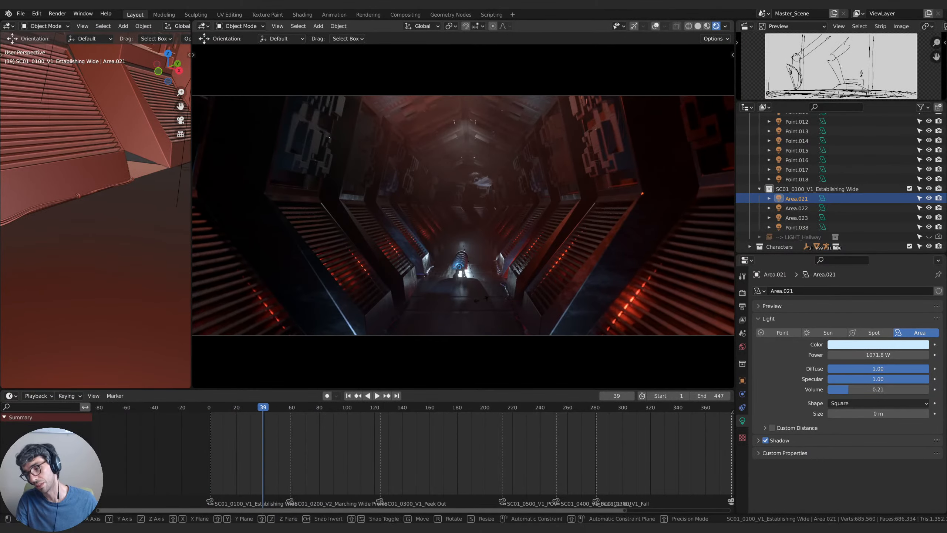
key("x")
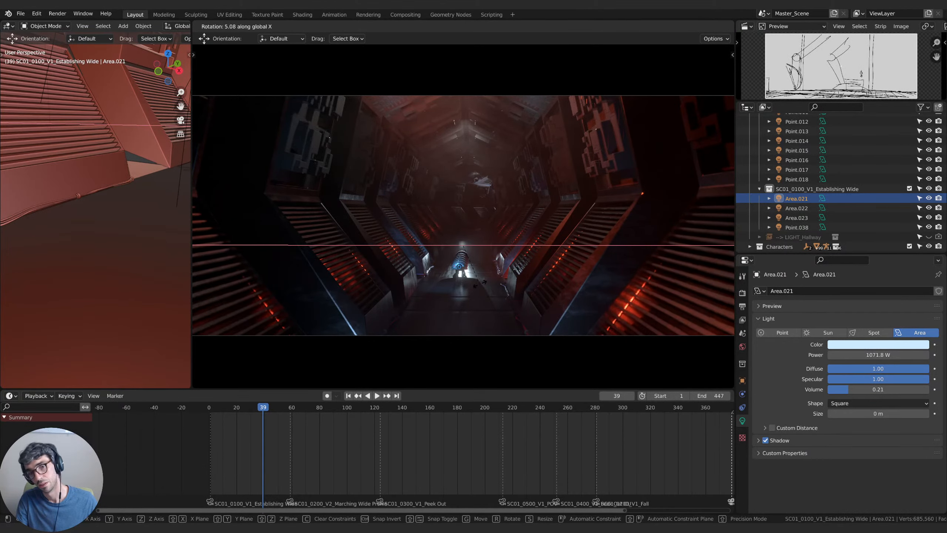
key("Return")
key("g")
left_click(501, 264)
Play the shot on to frame 50 and shift the Area.021 light about -0.77 m in X and 0.33 m up.
key("space")
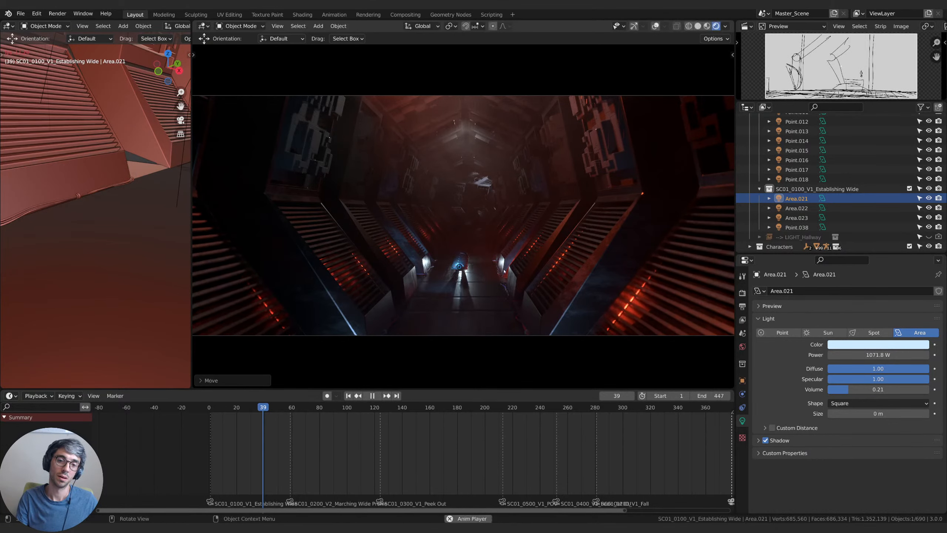
key("space")
key("g")
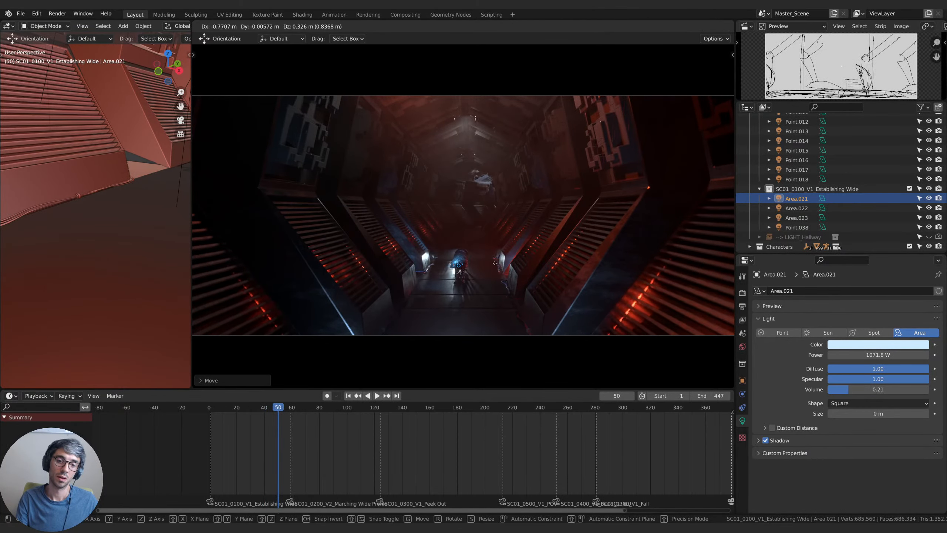
left_click(495, 263)
Replay the establishing shot from its first frame to check the Area.021 light, stopping at frame 44.
key("space")
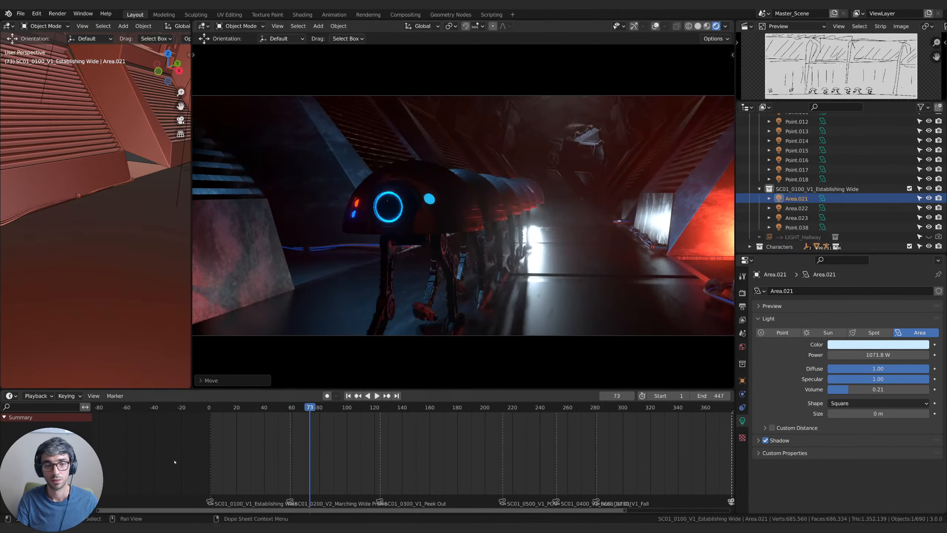
key("shift+Left")
key("space")
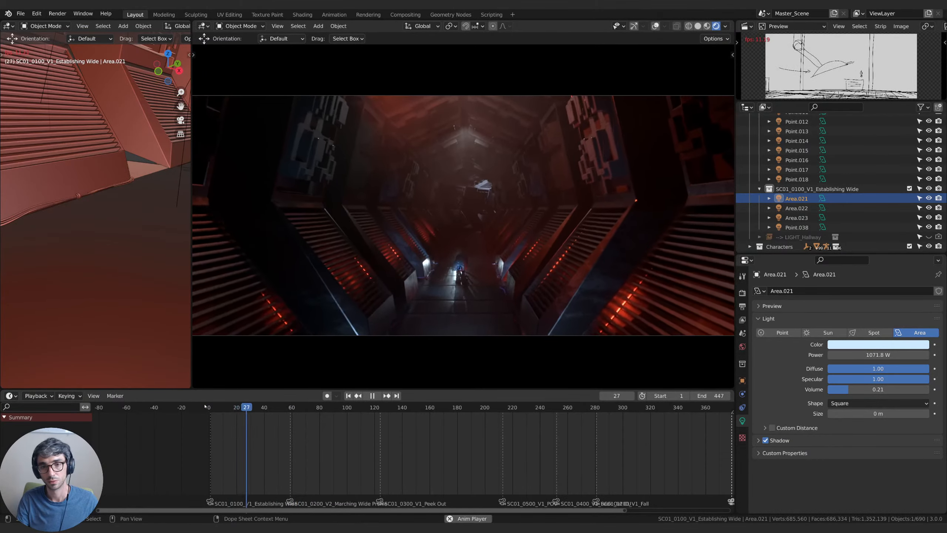
key("shift+Left")
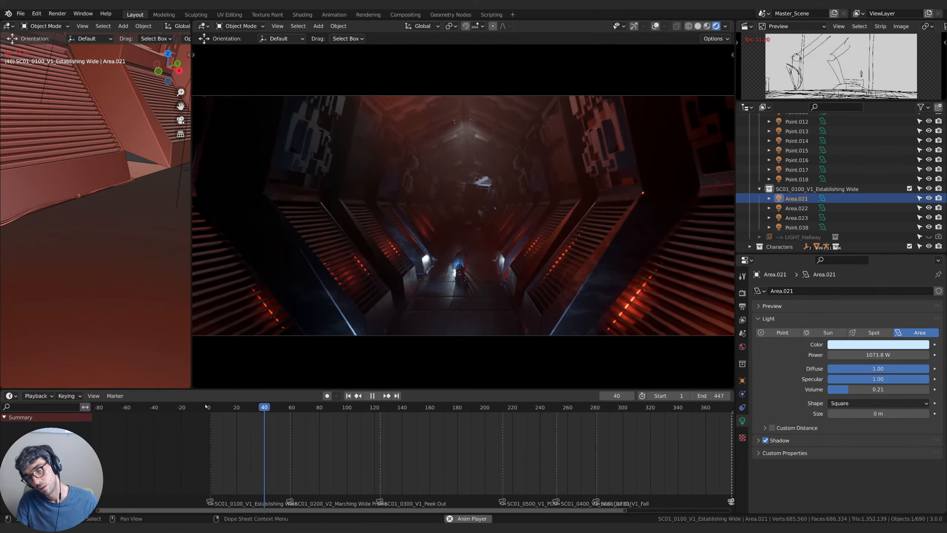
key("space")
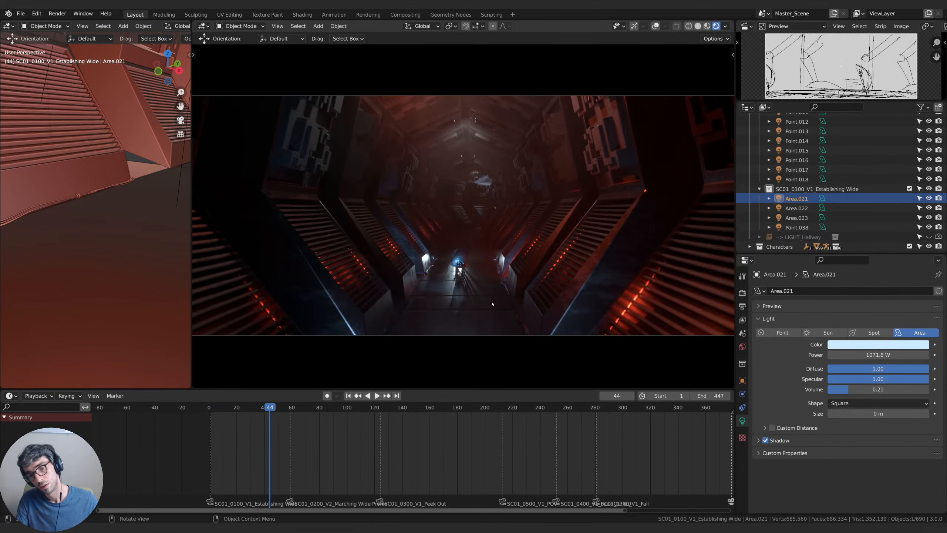
Duplicate the Area.021 light and move the copy along the global Y axis of the hallway.
key("shift+d")
right_click(482, 279)
key("g")
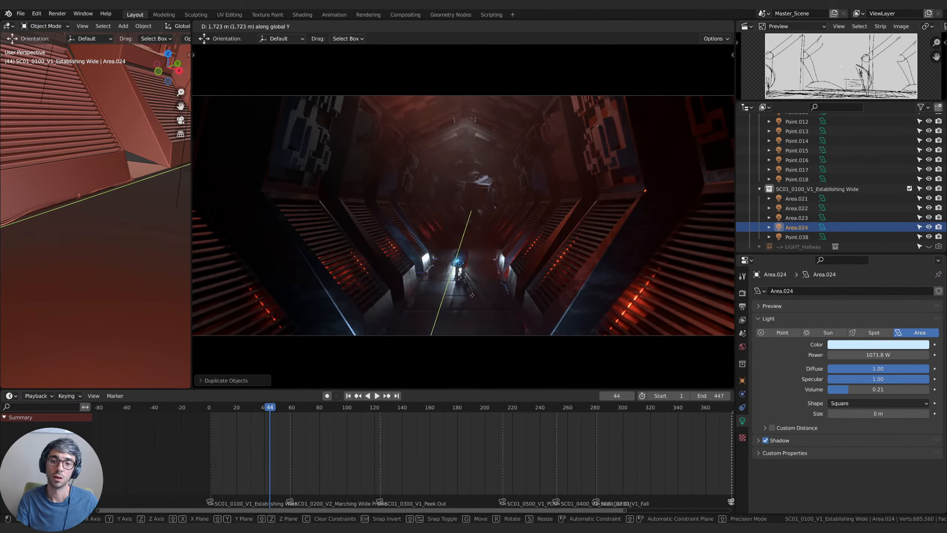
left_click(492, 267)
key("t")
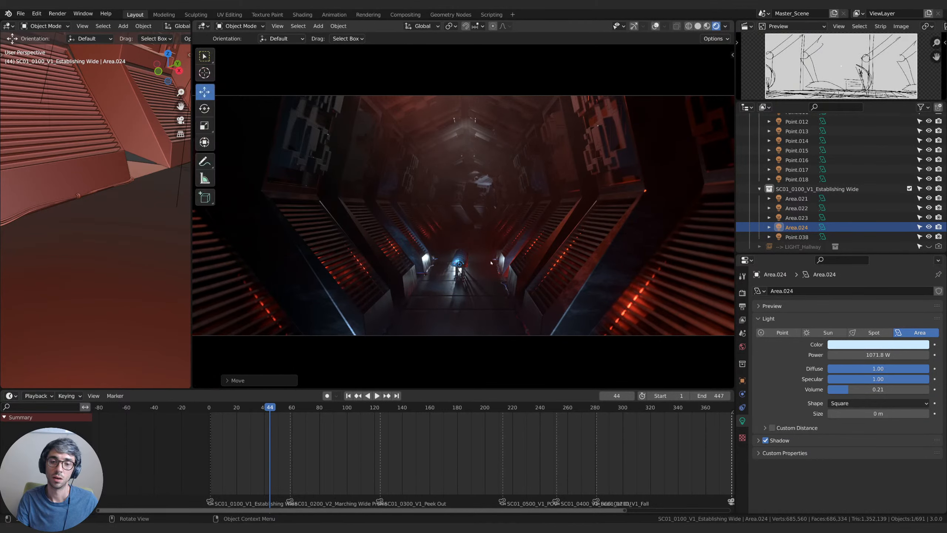
Raise the Area.024 light about 8.2 m along Z and move it about -34 m along Y toward the camera.
key("g")
key("y")
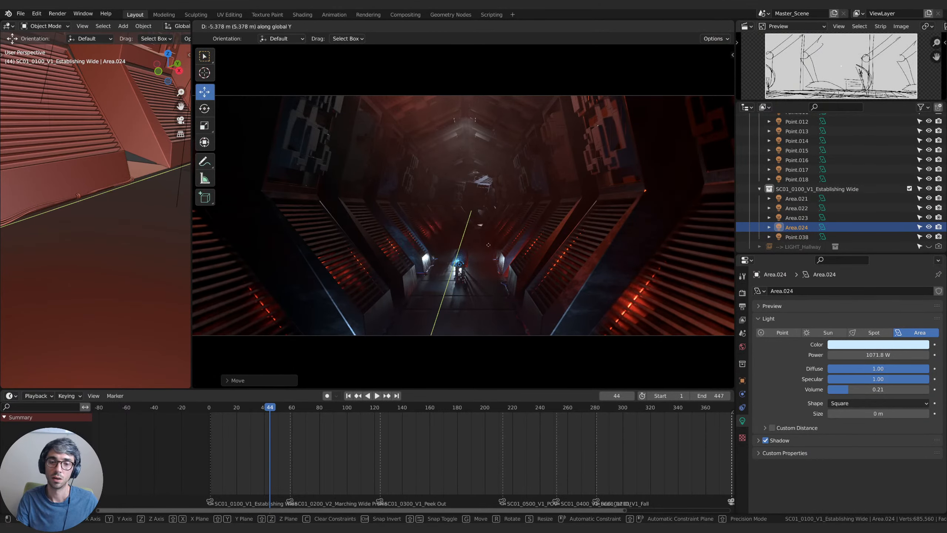
key("z")
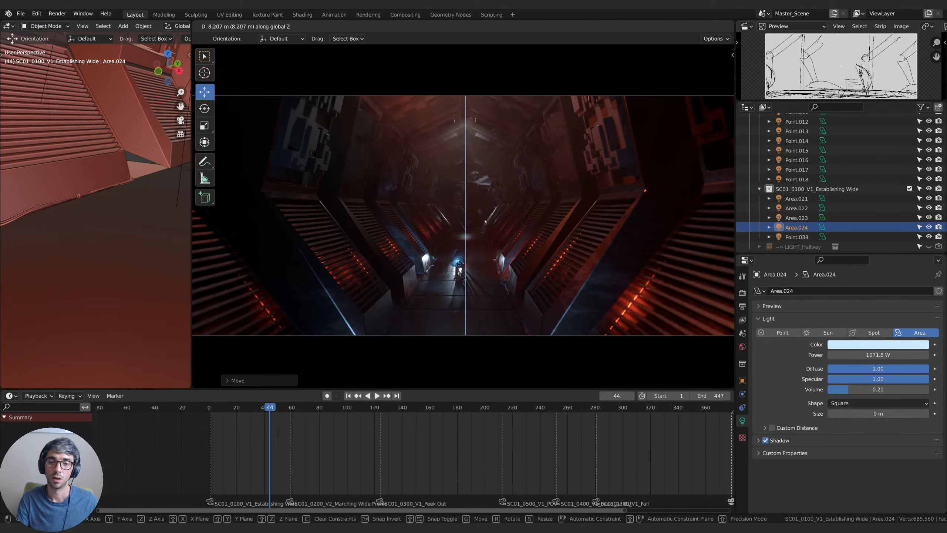
key("y")
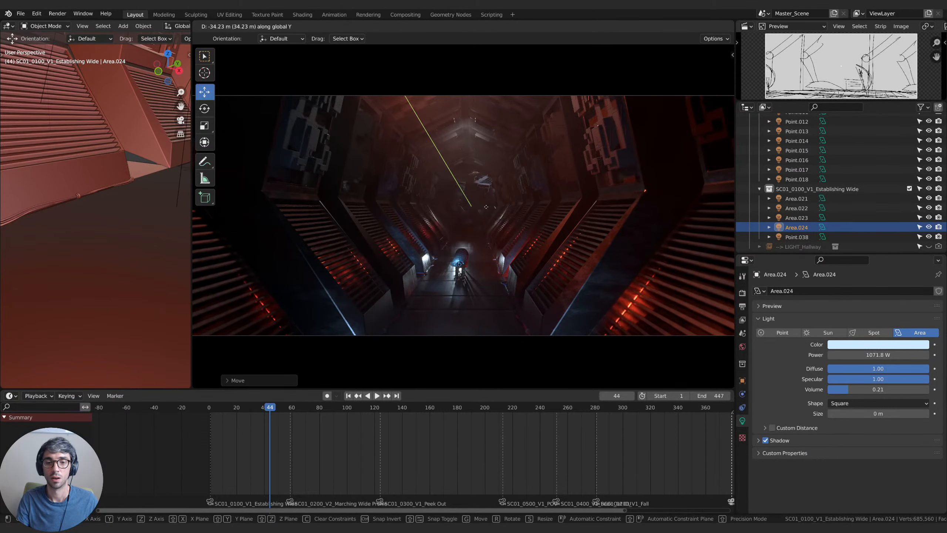
left_click(486, 207)
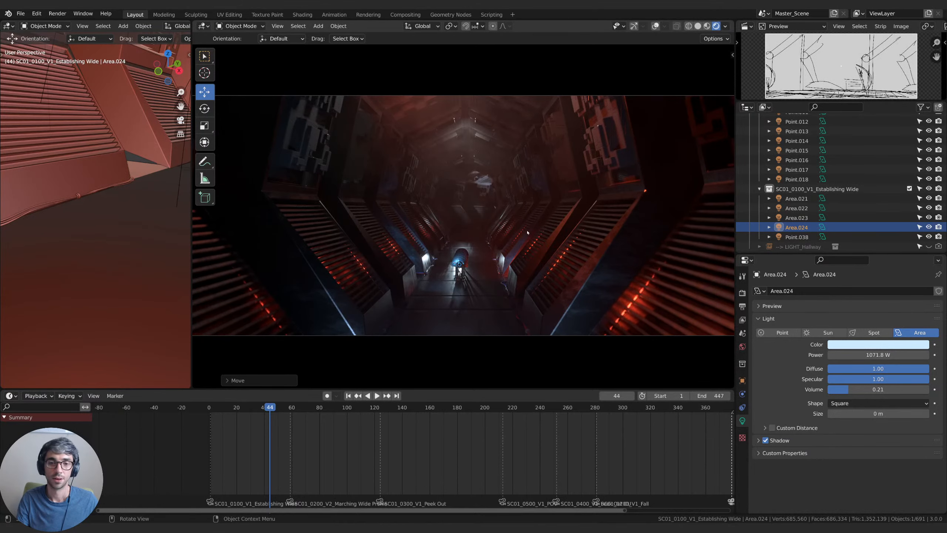
Duplicate the Area.024 light and move the copy along the global Y axis of the hallway.
key("shift+d")
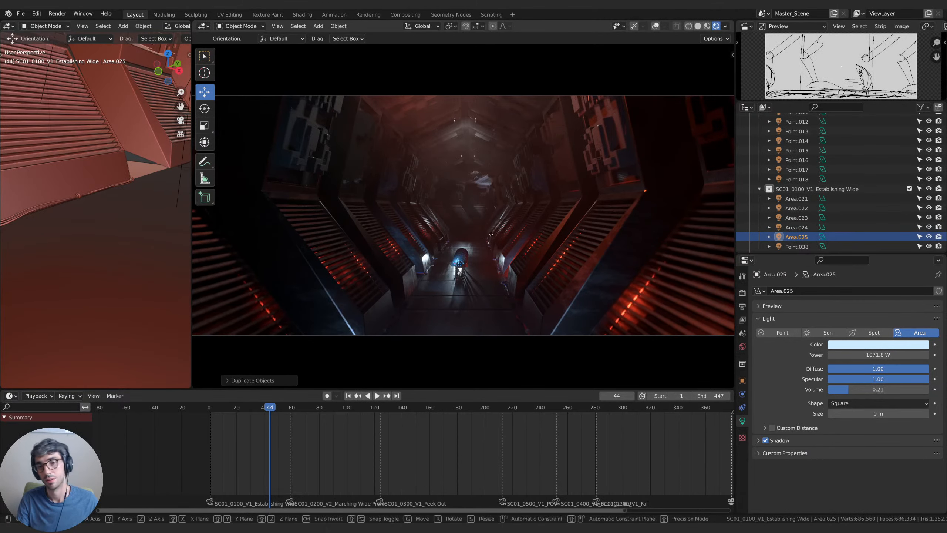
key("y")
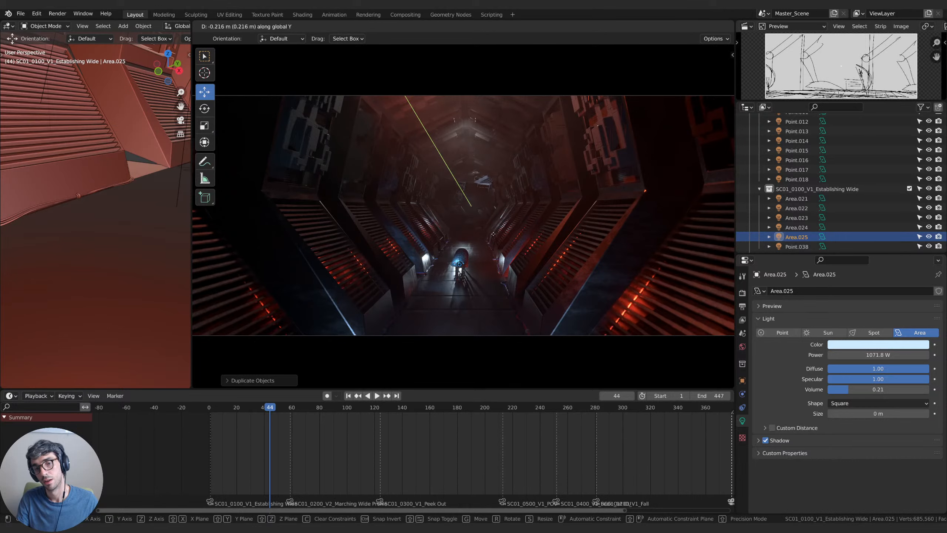
left_click(487, 246)
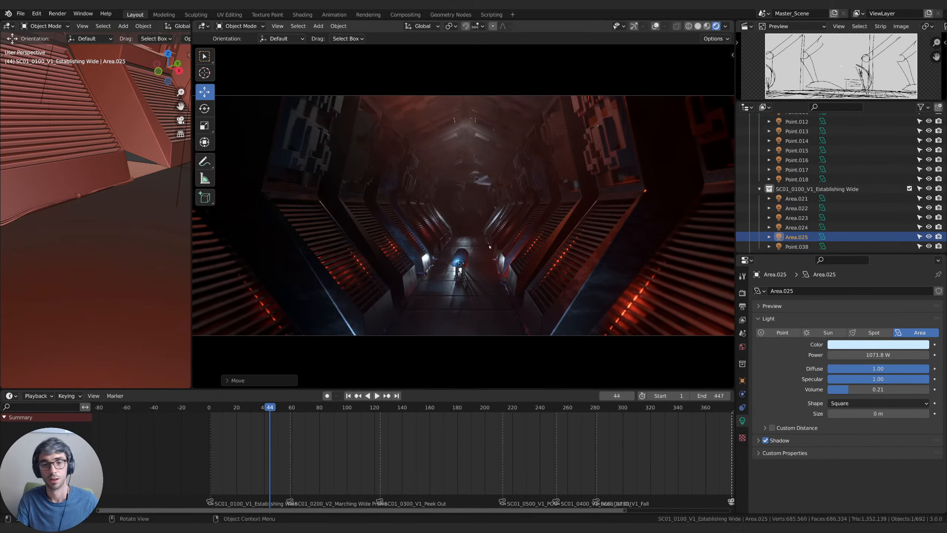
Adjust the height of the Area.025 light along global Z and move it about 47 m along global Y.
key("g")
key("z")
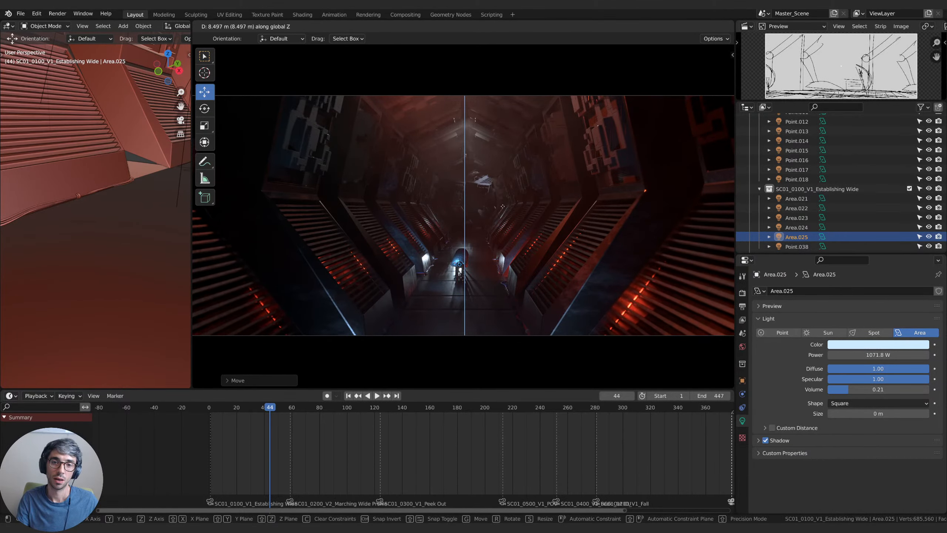
left_click(494, 241)
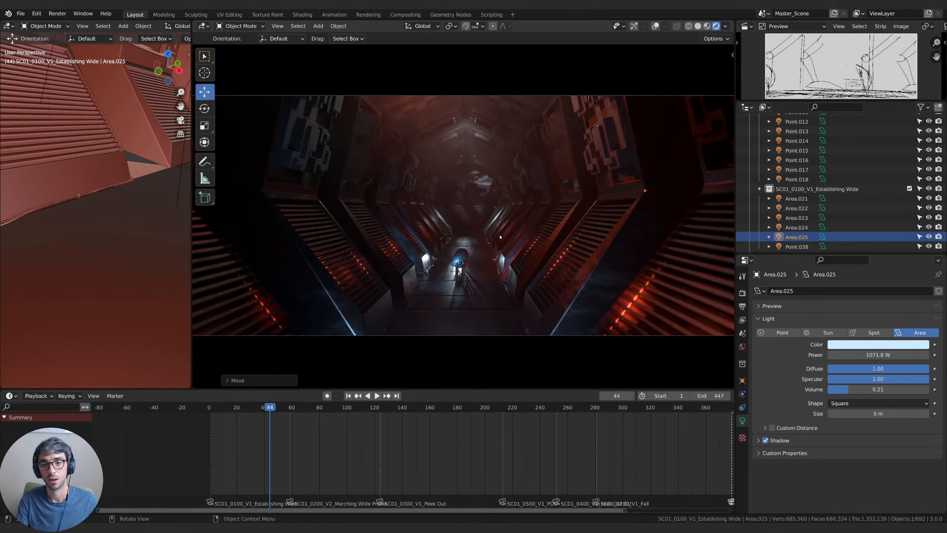
key("g")
key("y")
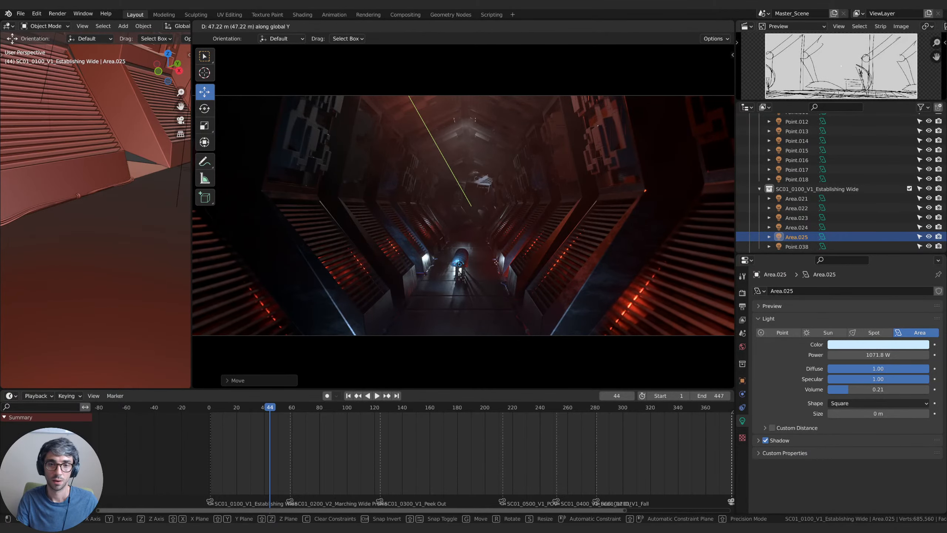
left_click(503, 242)
Replay the establishing shot from its first frame to check the Area.025 light, stopping at frame 43.
key("space")
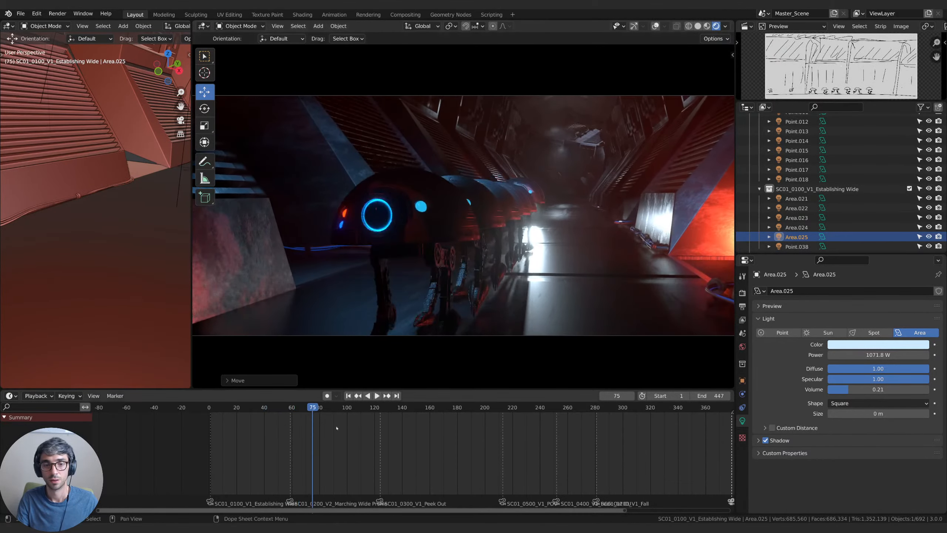
left_click(211, 406)
key("space")
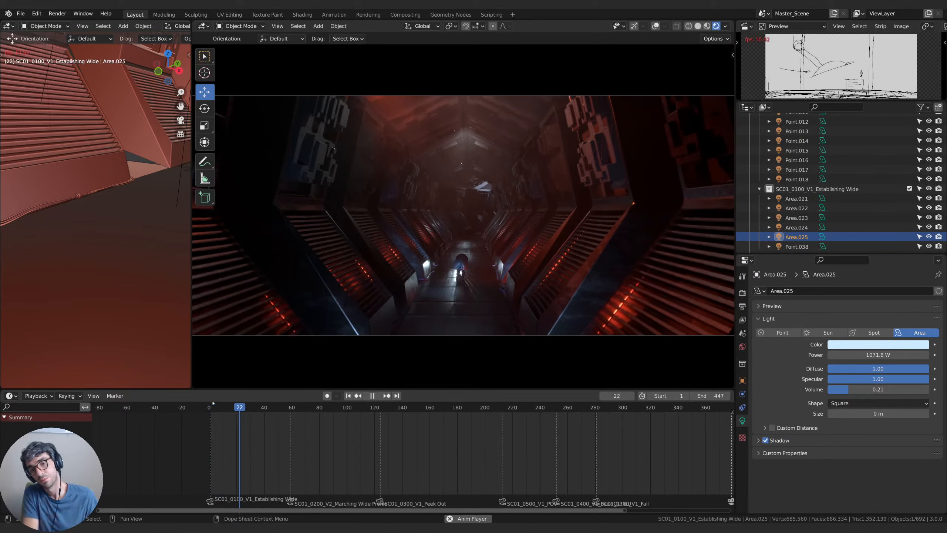
key("space")
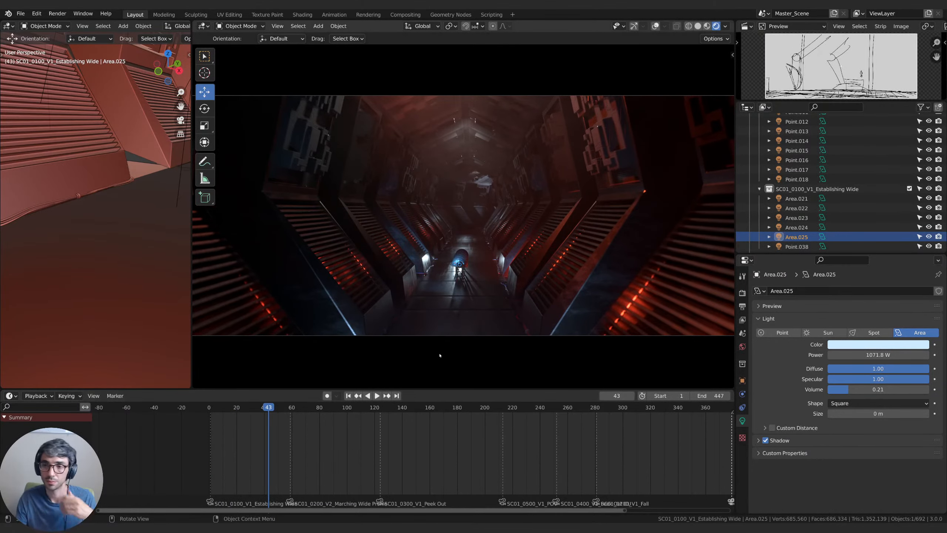
Toggle the Area.021 light off and on to identify its effect, and recolour it to a saturated orange.
left_click(795, 198)
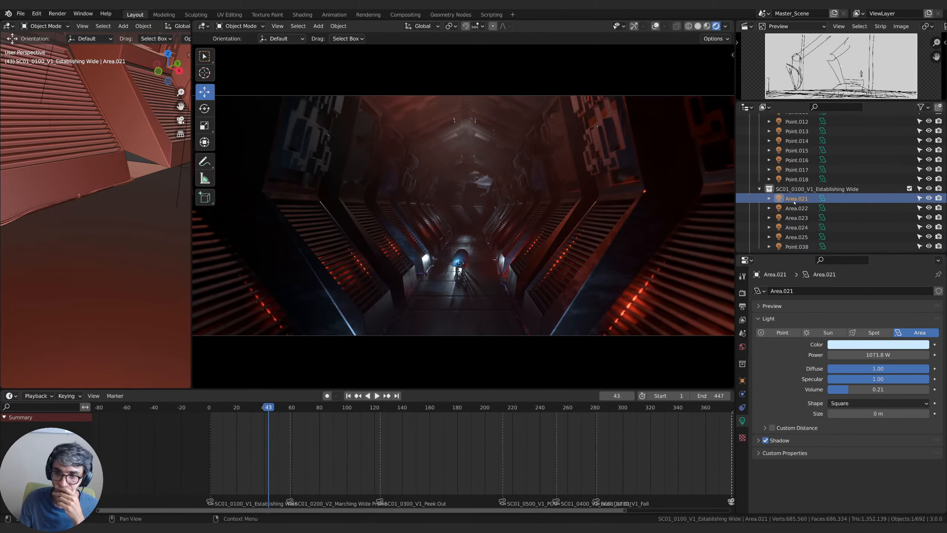
scroll(795, 203, "down", 3)
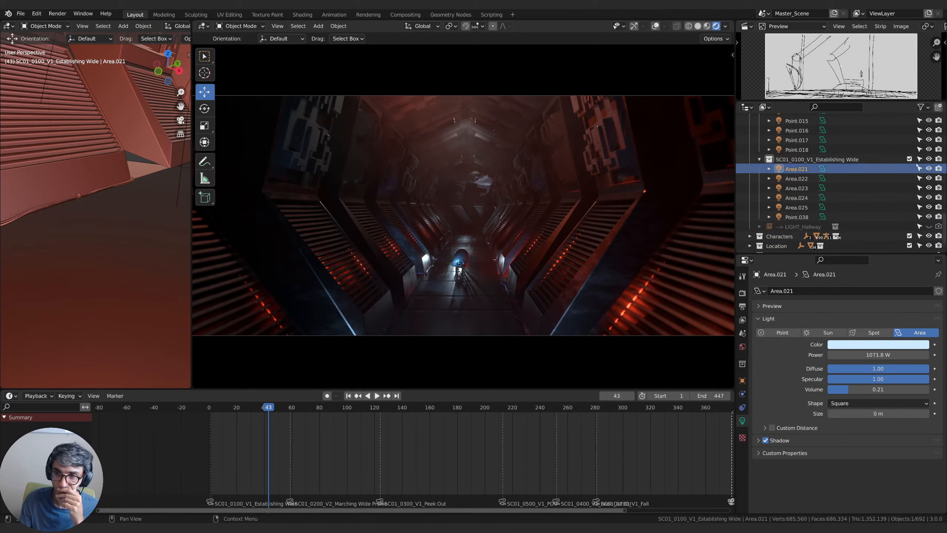
left_click(929, 169)
left_click(929, 169)
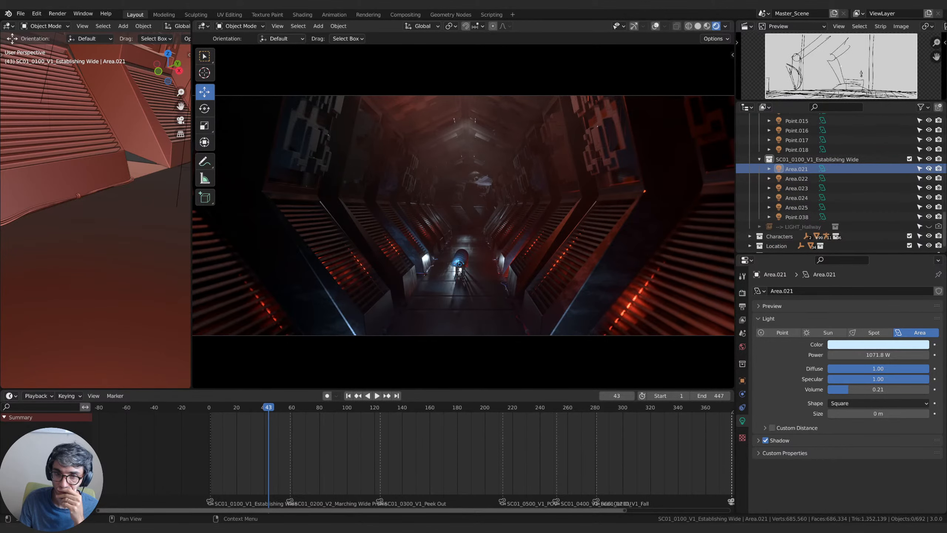
left_click(879, 344)
left_click_drag(886, 241, 890, 234)
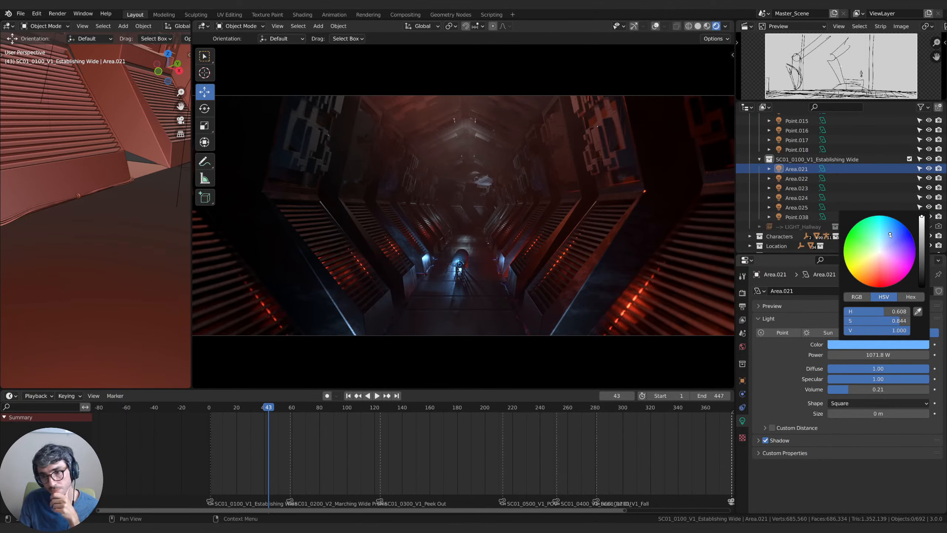
left_click_drag(869, 277, 873, 276)
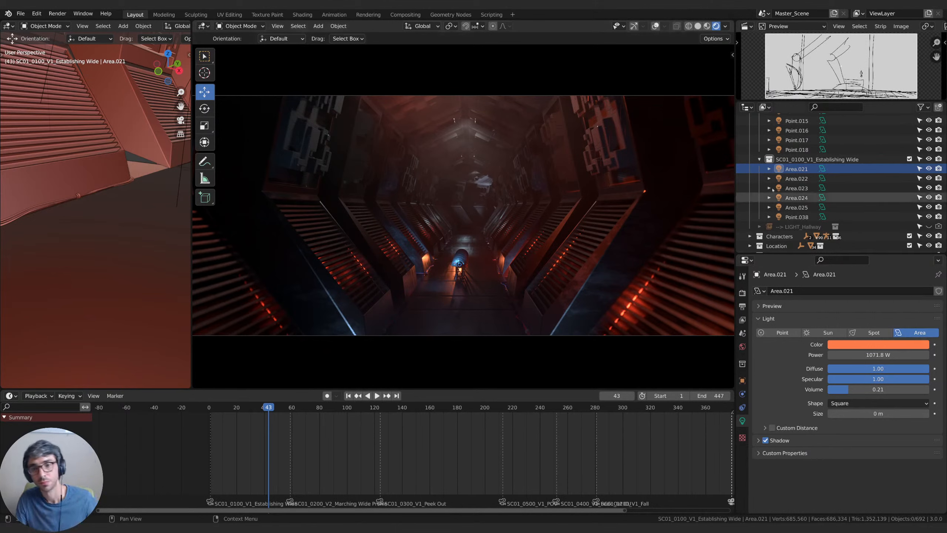
Toggle the visibility of the Area.022 and Area.023 lights off and on to examine what each contributes to the shot.
left_click(793, 179)
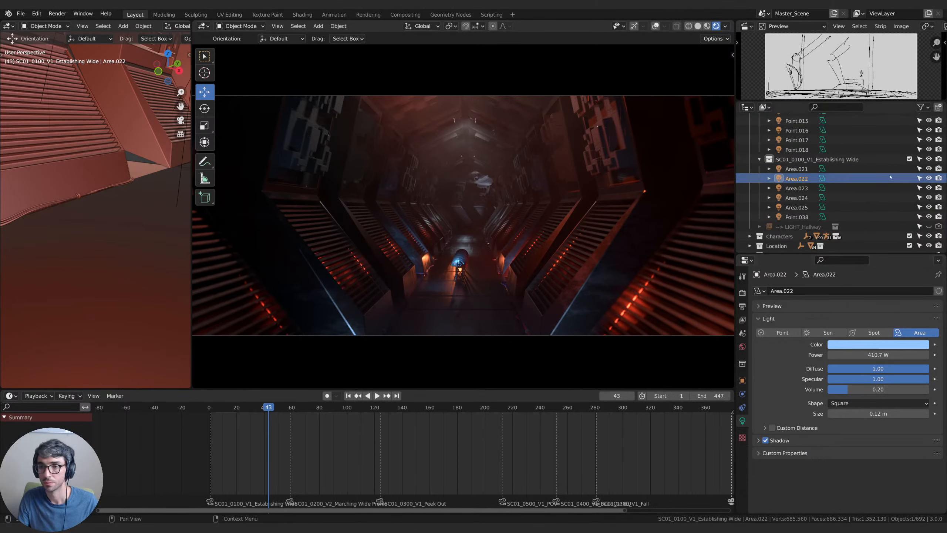
left_click(930, 178)
left_click(930, 179)
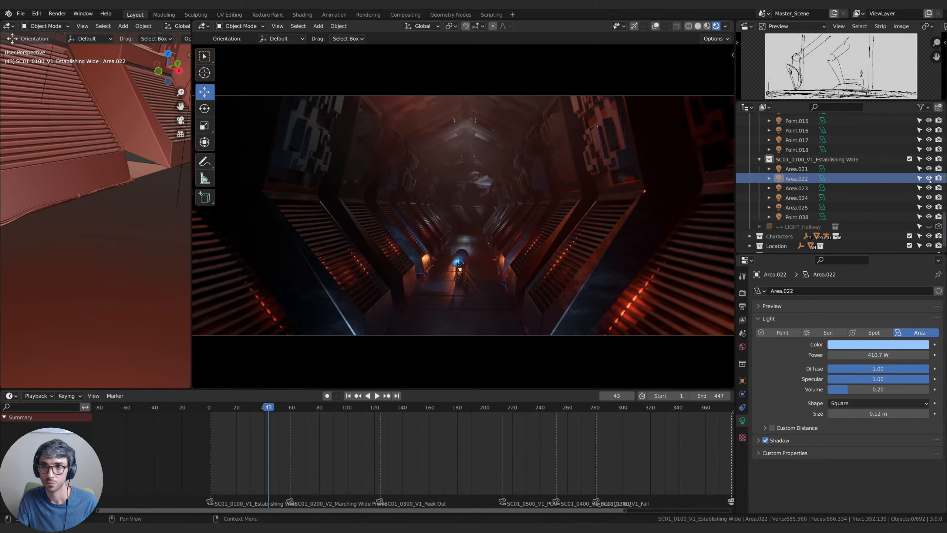
left_click(929, 188)
left_click(930, 188)
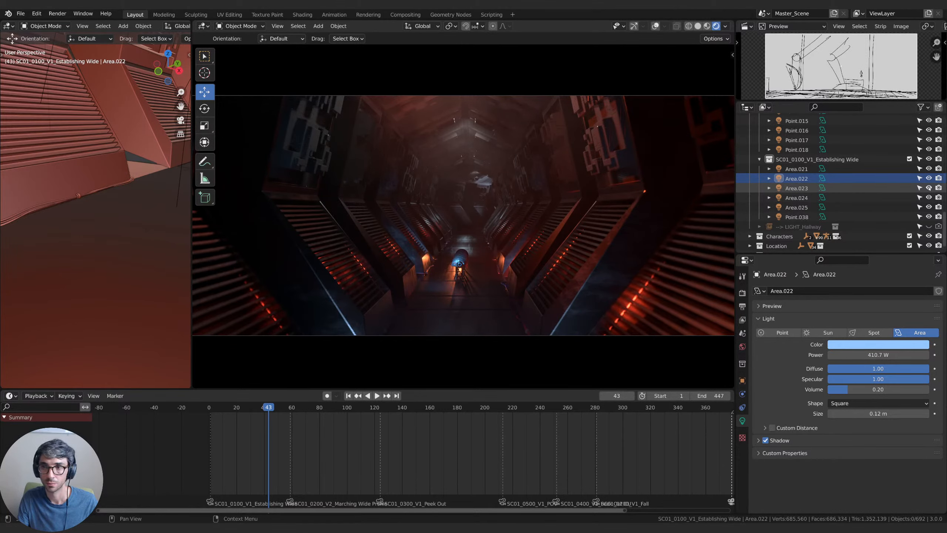
left_click(802, 188)
left_click(929, 188)
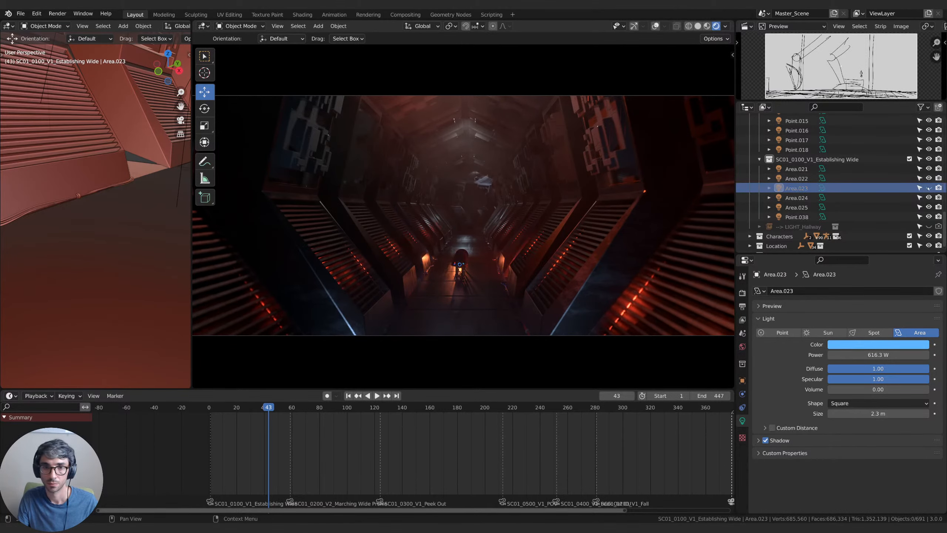
left_click(929, 188)
left_click(929, 187)
left_click(929, 188)
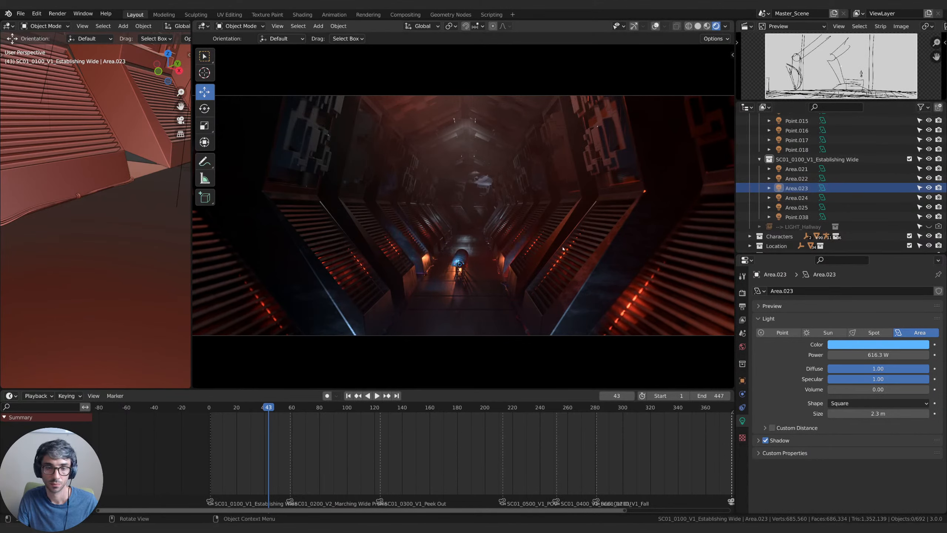
Move the Area.023 light about 0.9 m down and set its power to 393.5 W.
left_click(796, 188)
key("g")
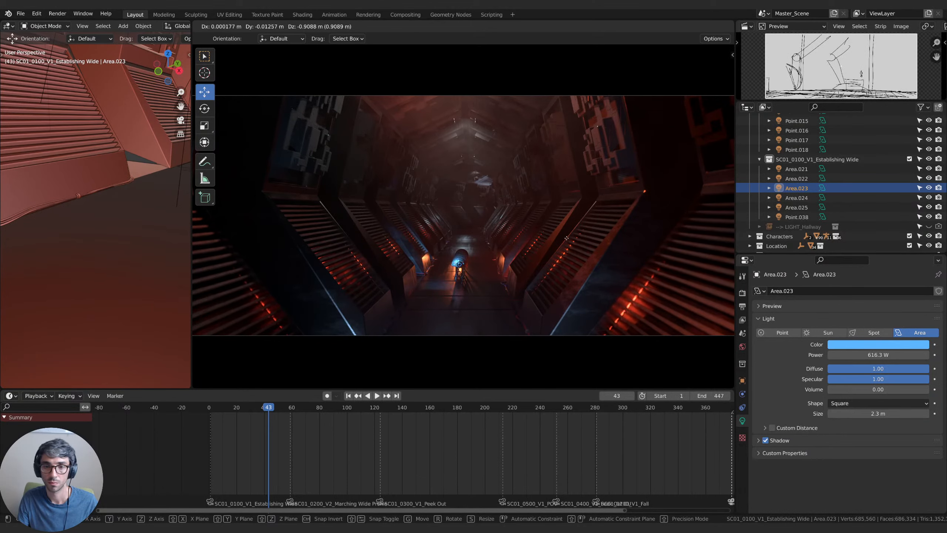
left_click(567, 237)
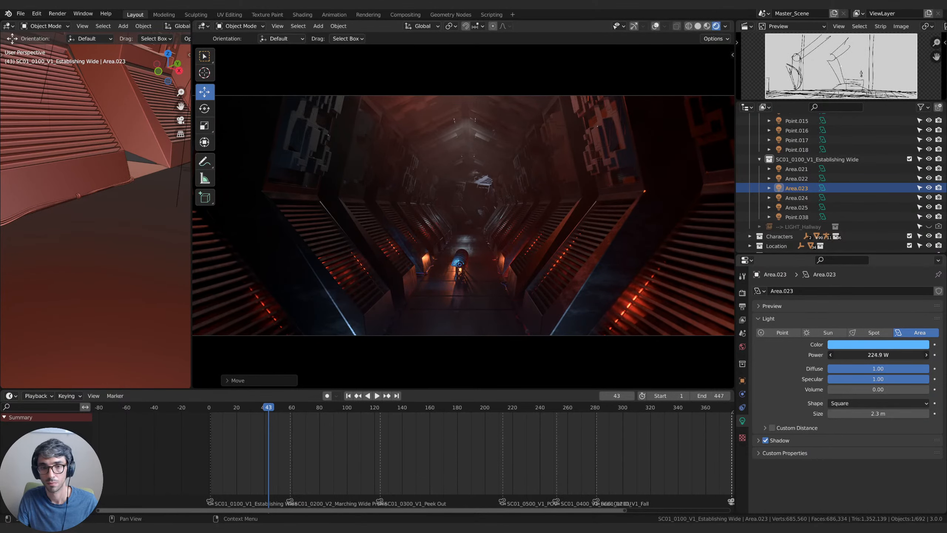
left_click_drag(878, 355, 906, 355)
Replay the establishing shot from its first frame to check the orange and blue lighting, stopping at frame 44.
key("space")
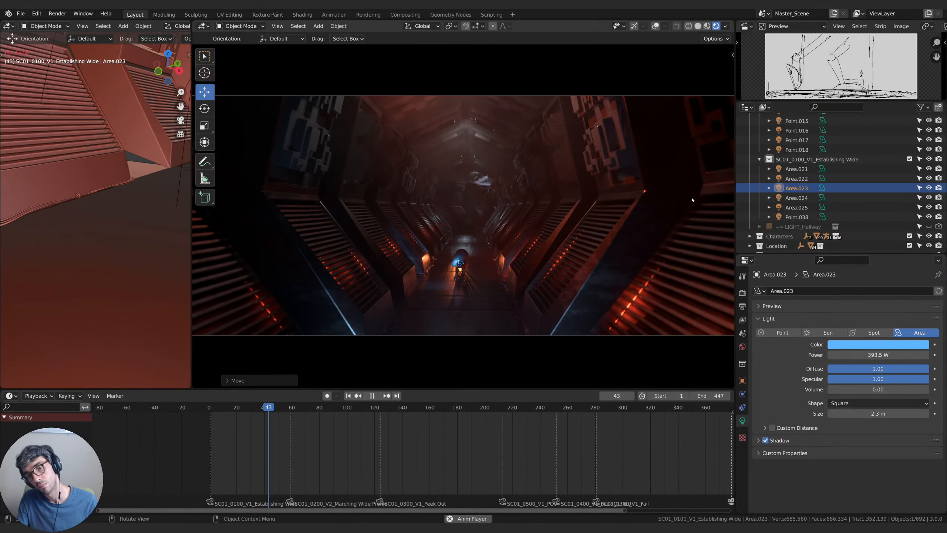
key("space")
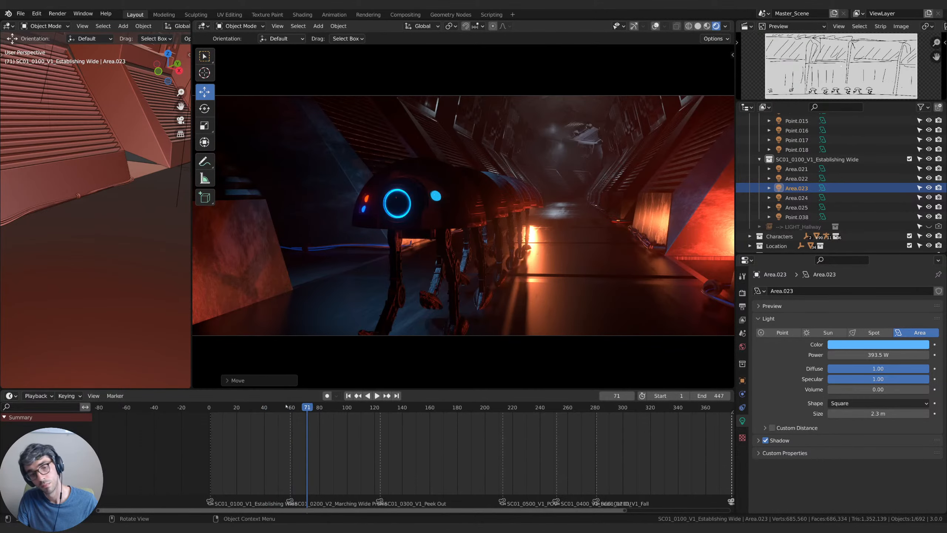
left_click(210, 408)
key("space")
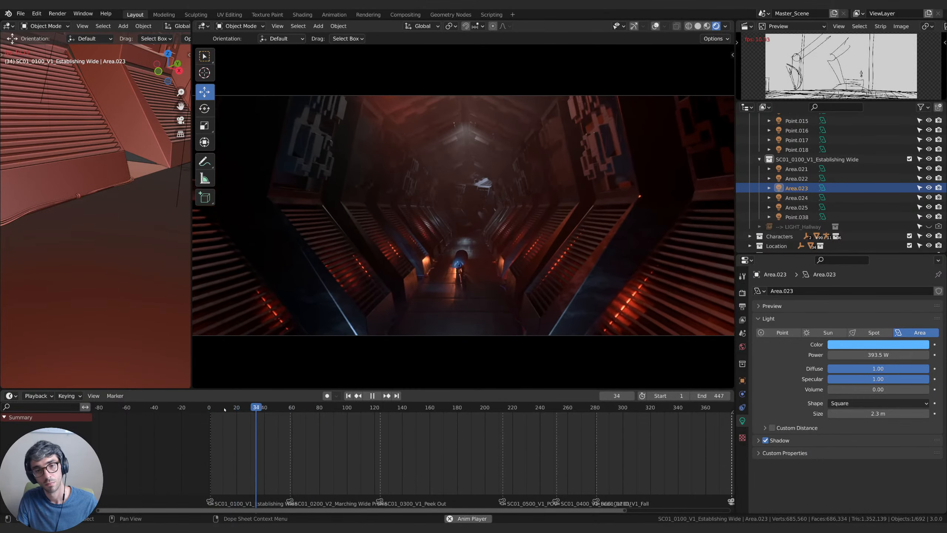
key("space")
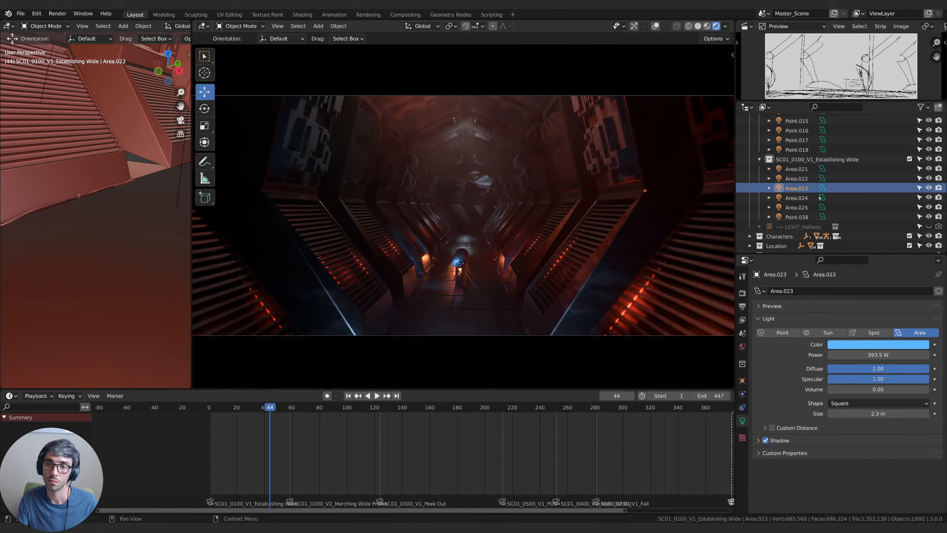
Recolour the Area.023 light to a pale lavender.
left_click(797, 198)
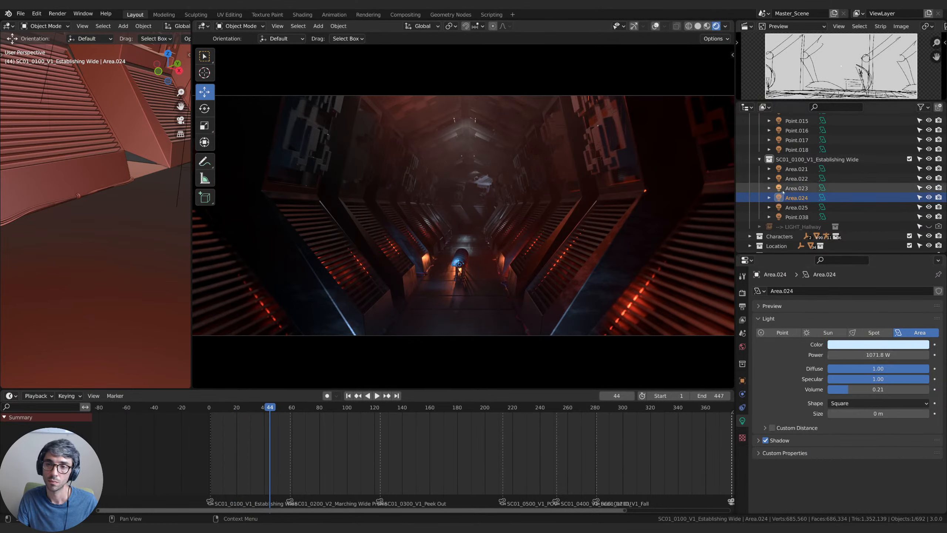
left_click(796, 188)
left_click(878, 344)
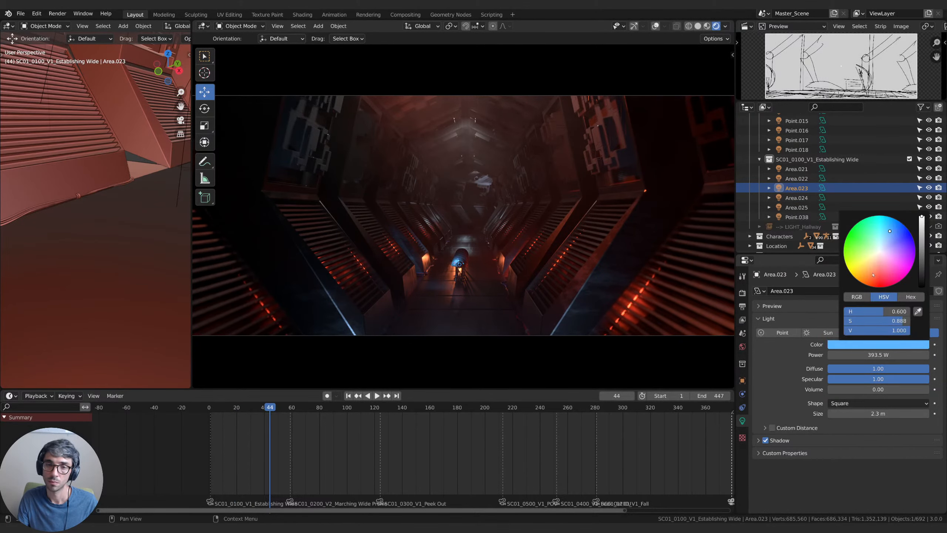
left_click_drag(873, 273, 887, 247)
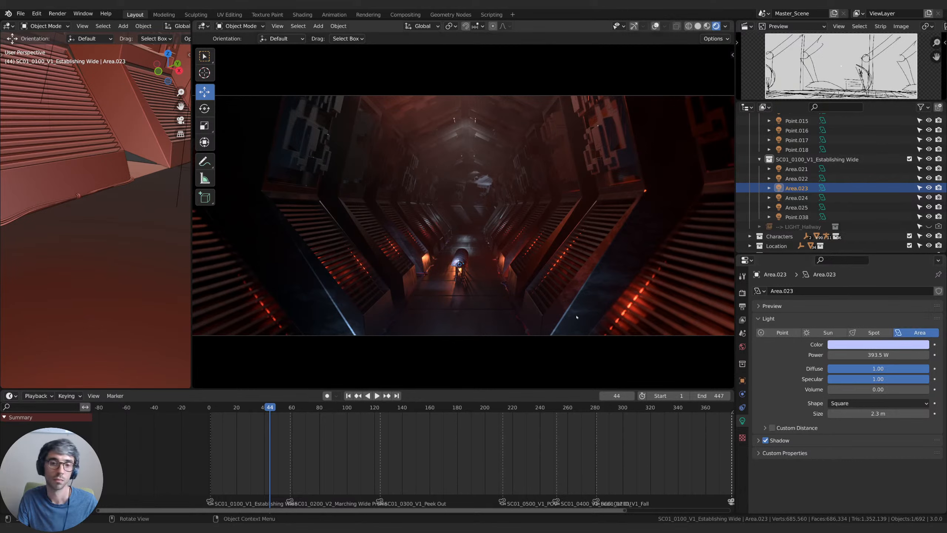
Toggle the Area.024 light off and on to identify its effect, and recolour it to a salmon red.
left_click(792, 198)
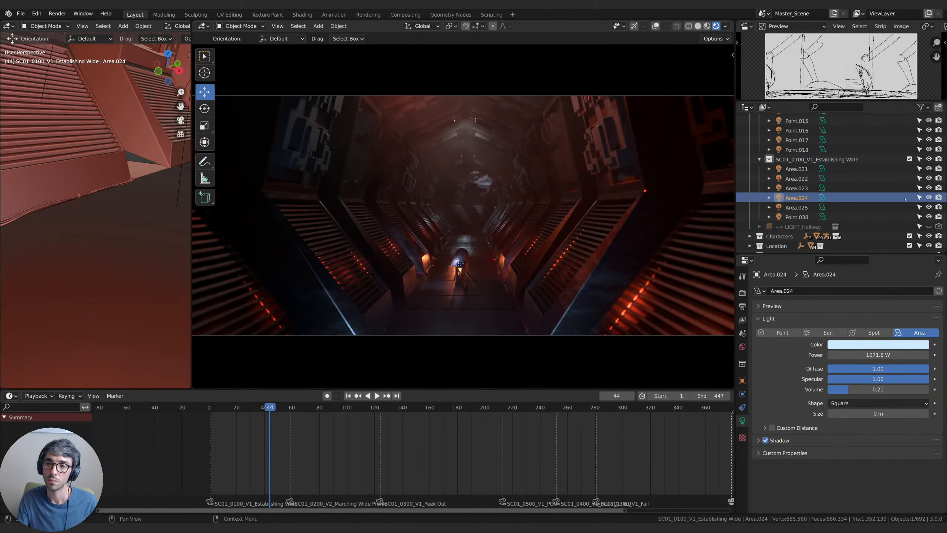
left_click(929, 197)
left_click(929, 197)
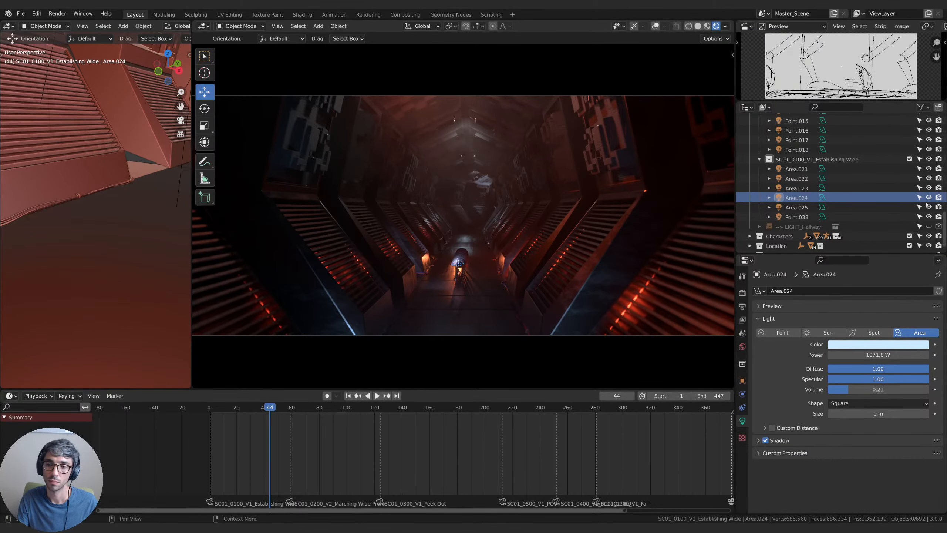
left_click(879, 344)
left_click(888, 238)
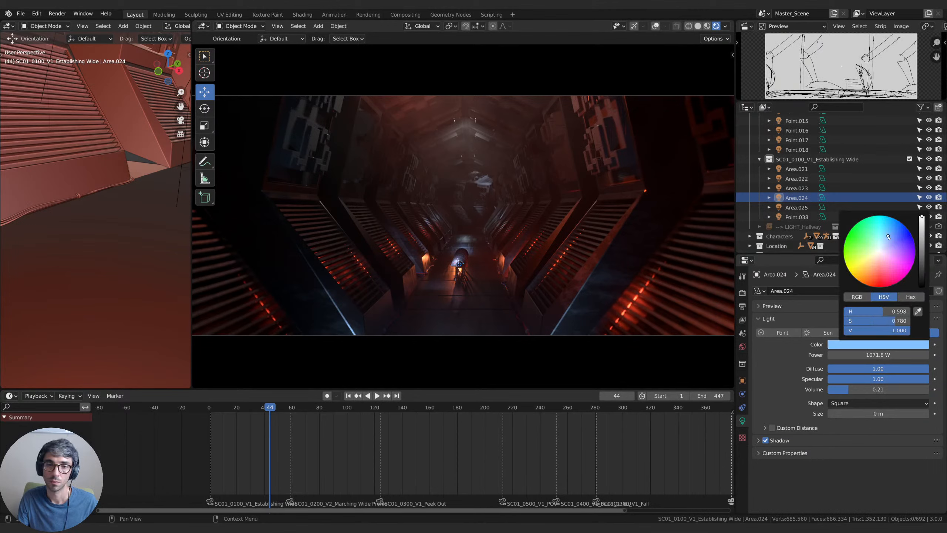
left_click(874, 259)
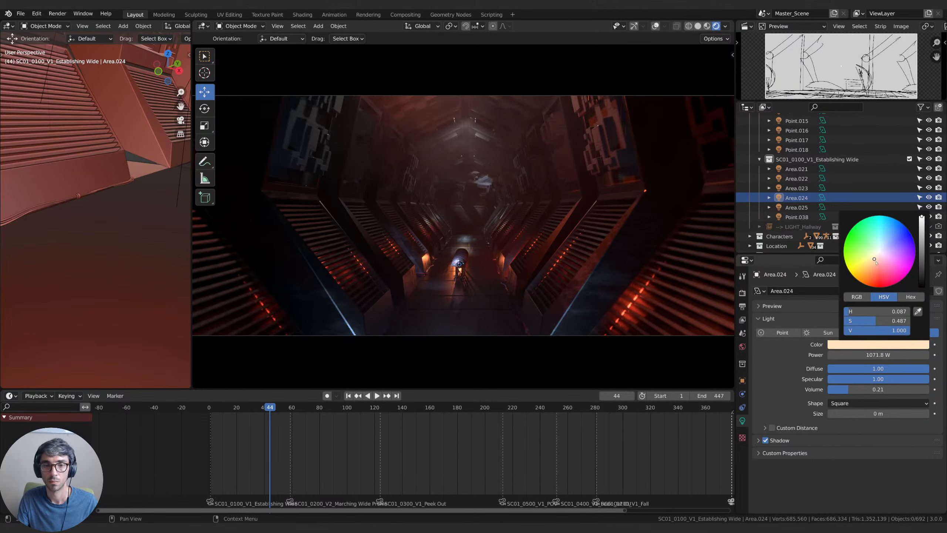
left_click_drag(875, 261, 879, 269)
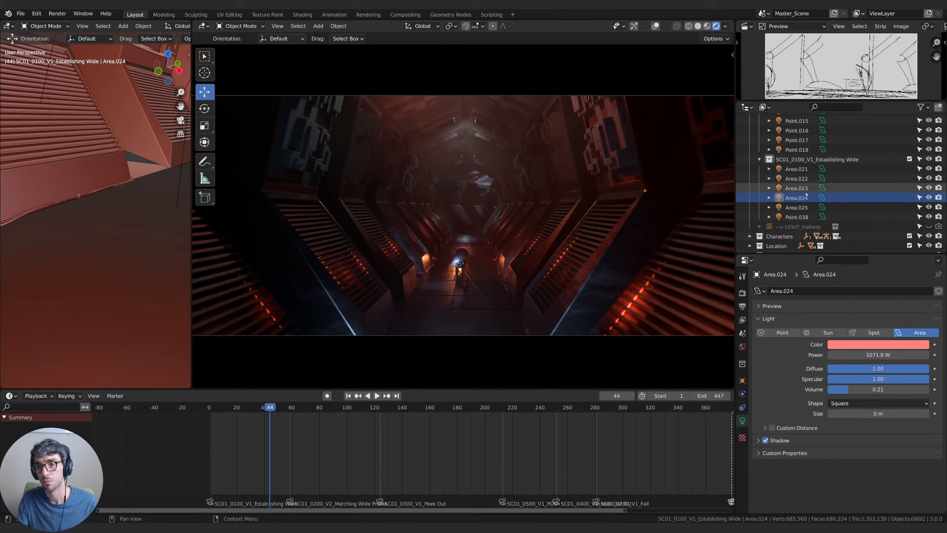
Recolour the Area.025 light to orange with hue 0.031 and saturation 0.859.
left_click(797, 208)
left_click(872, 344)
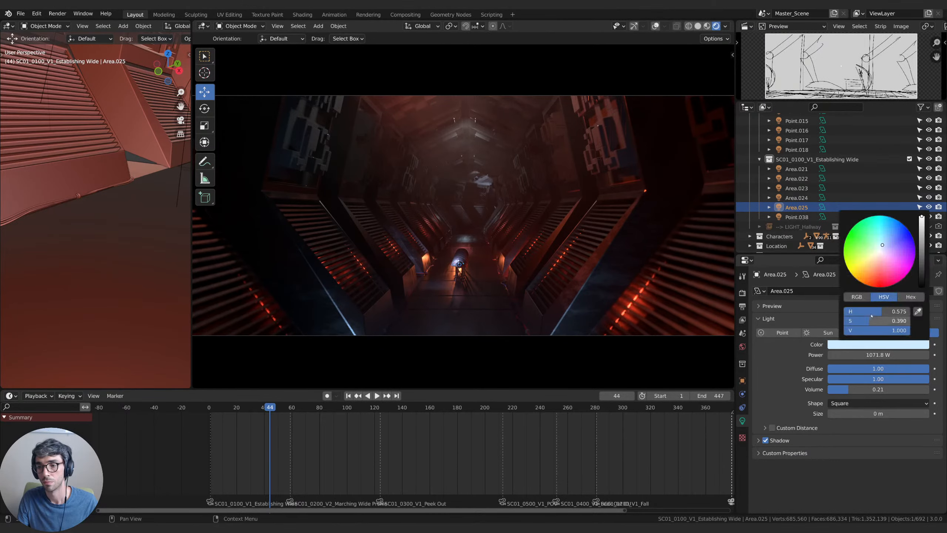
left_click_drag(878, 264, 872, 272)
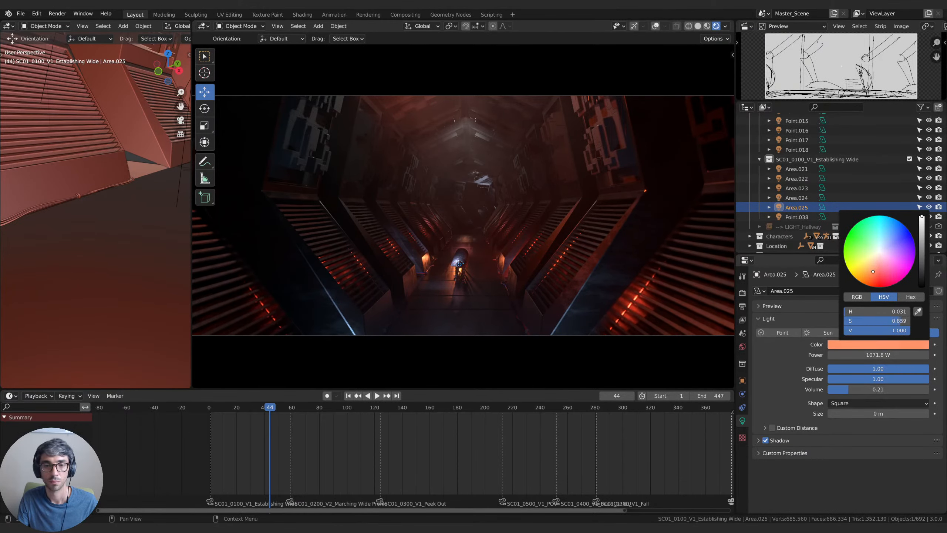
Replay the establishing shot from near its first frame to review the recoloured lights, stopping at frame 38.
key("space")
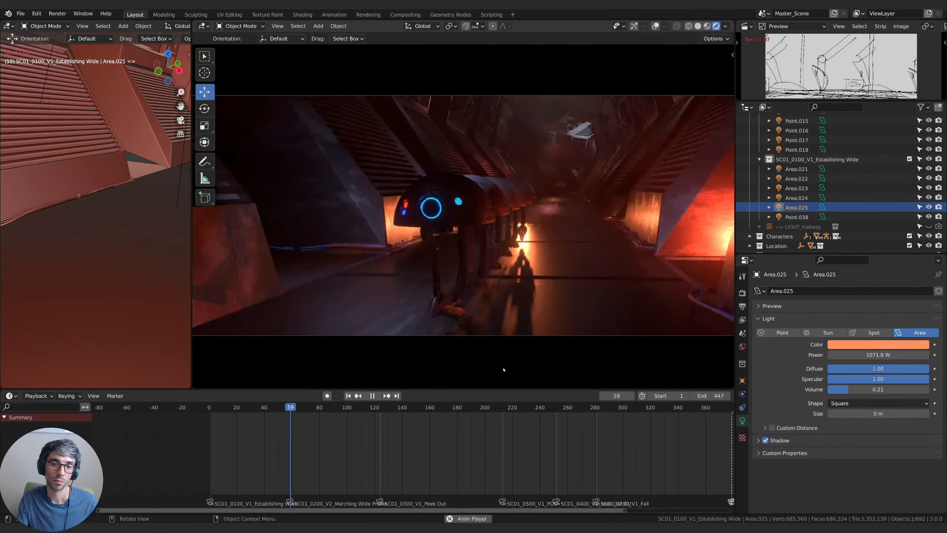
key("space")
left_click(198, 411)
key("space")
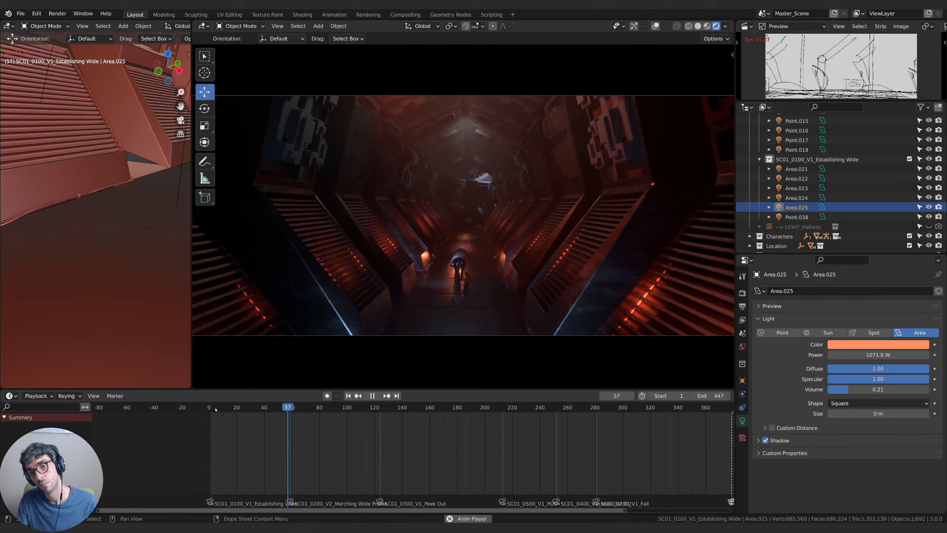
key("space")
left_click(215, 407)
key("space")
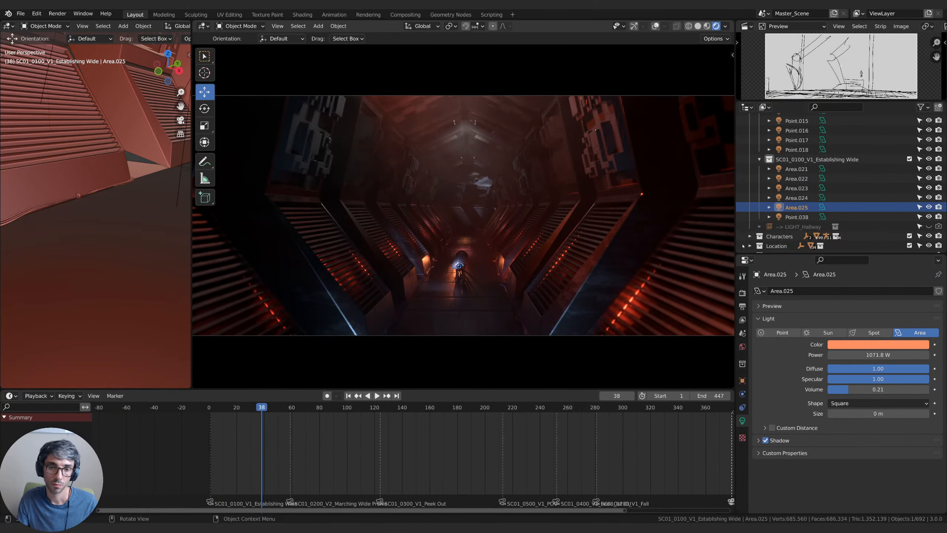
Check the settings of the Area.024 to Area.021 lights in turn, and set the size of Area.021 to 0.41 m.
left_click(797, 197)
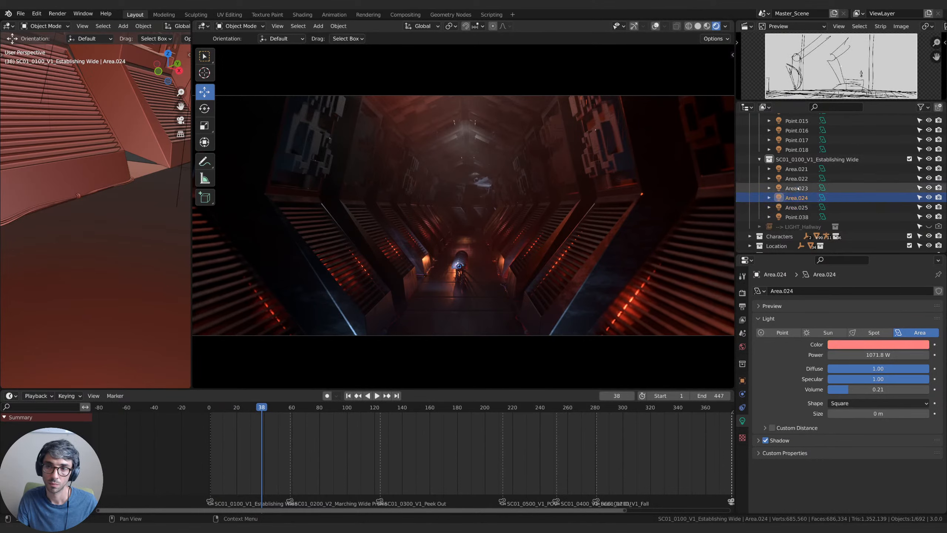
left_click(798, 188)
left_click(799, 179)
left_click(797, 170)
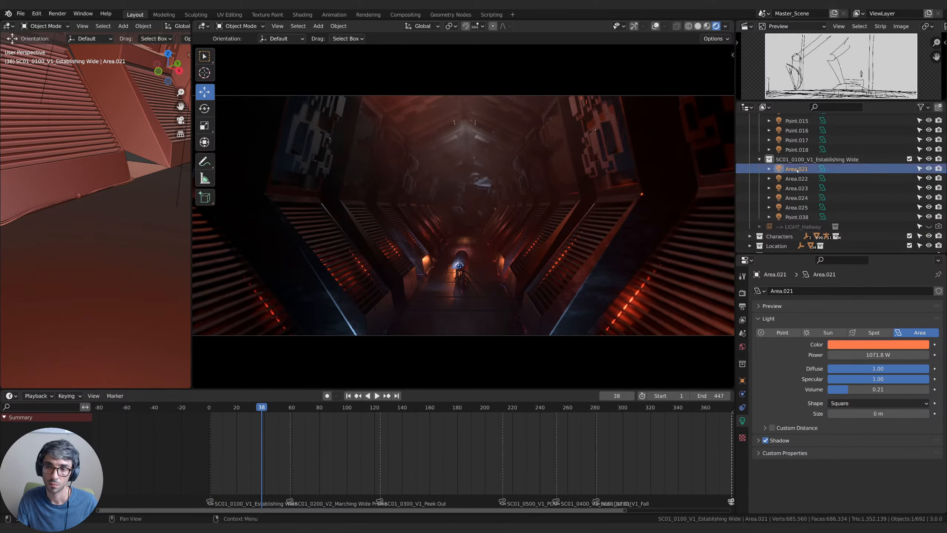
left_click(594, 252)
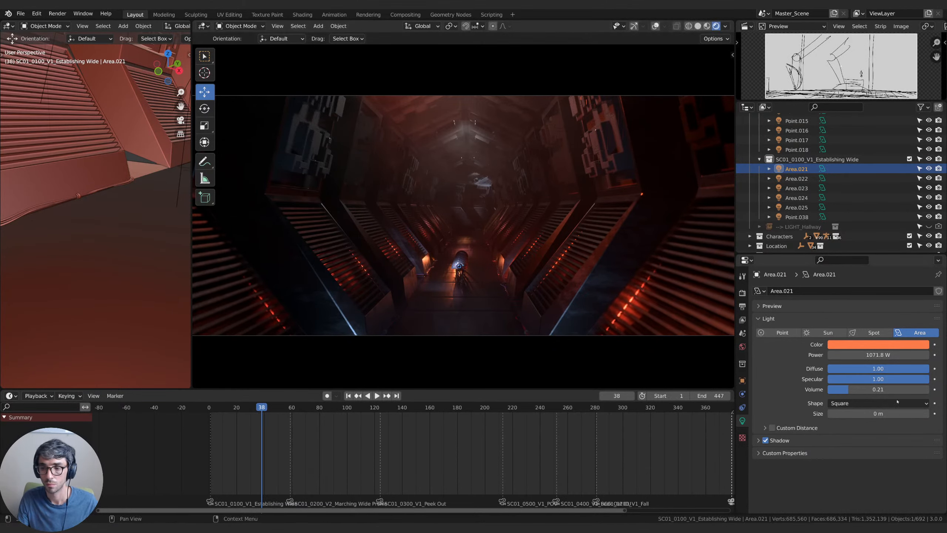
mouse_move(891, 413)
left_mouse_down()
mouse_move(844, 413)
mouse_move(890, 413)
left_mouse_up()
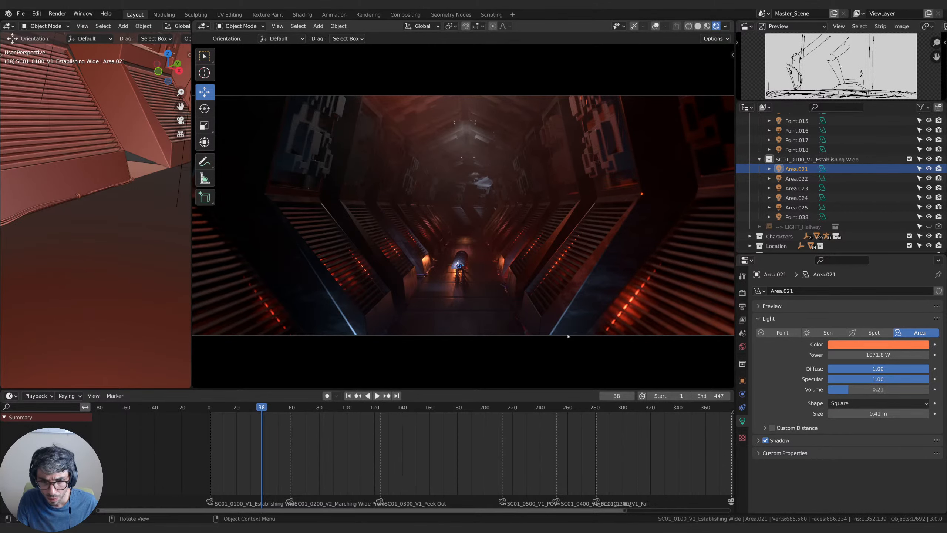
Replay the establishing shot from its first frame to check the hallway lighting, stopping at frame 27.
key("space")
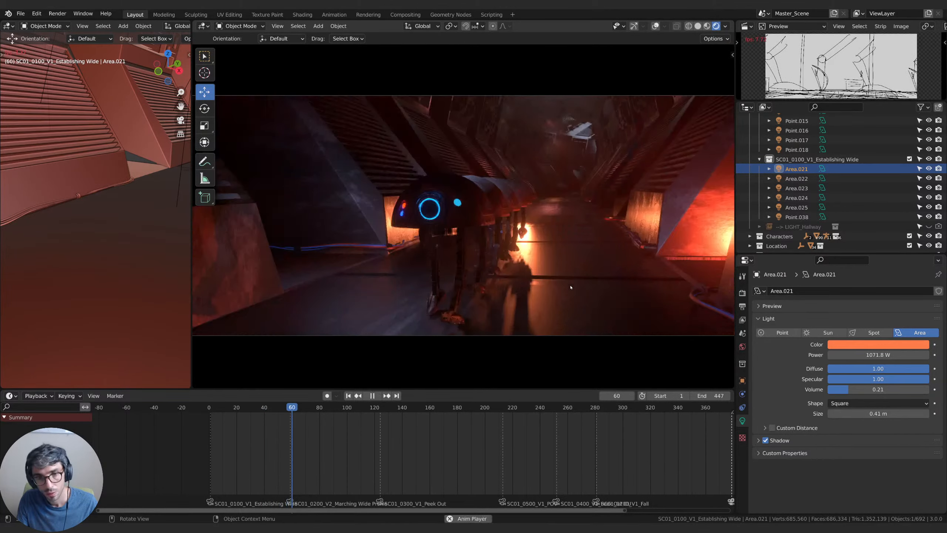
key("space")
left_click(210, 407)
key("space")
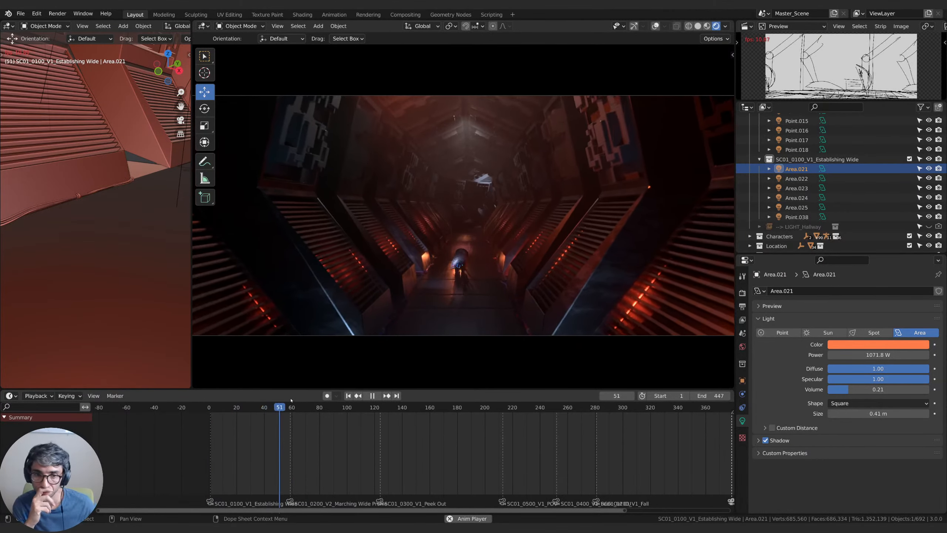
key("space")
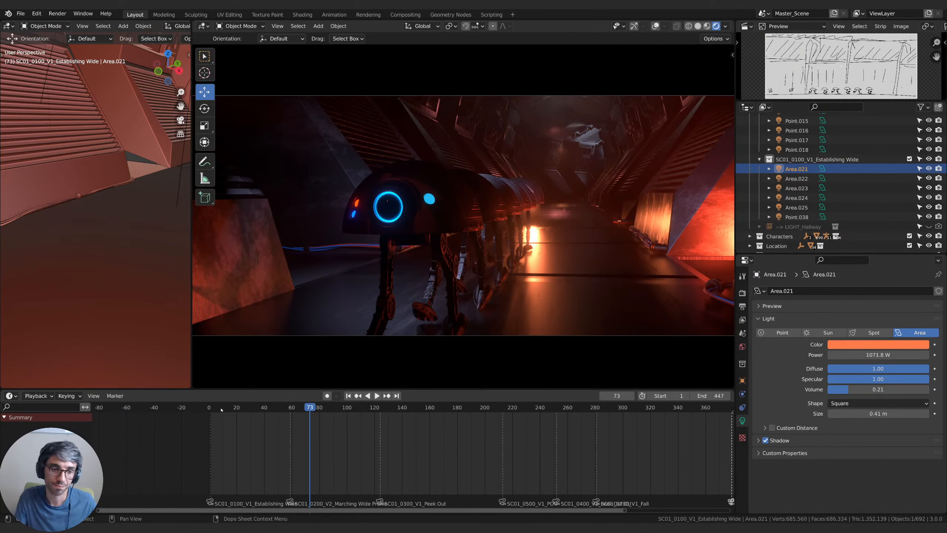
left_click(210, 408)
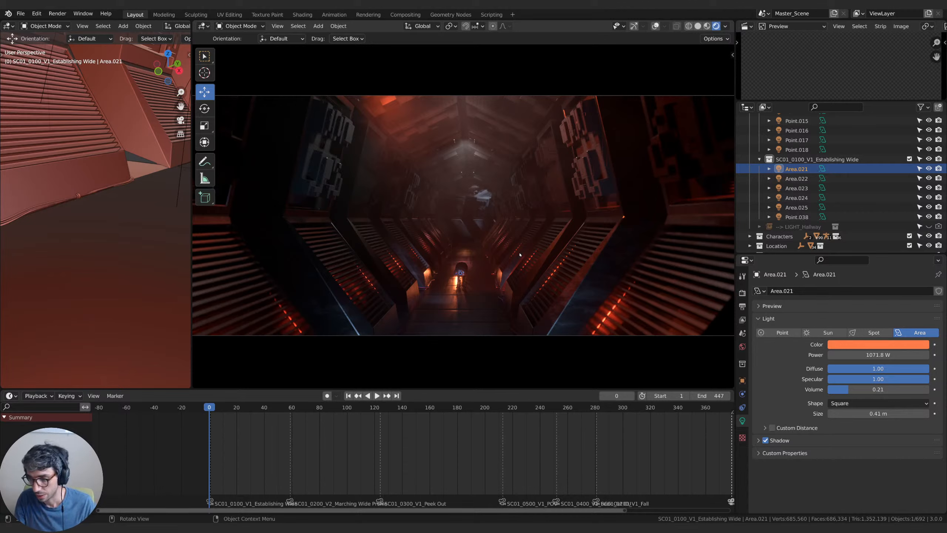
key("space")
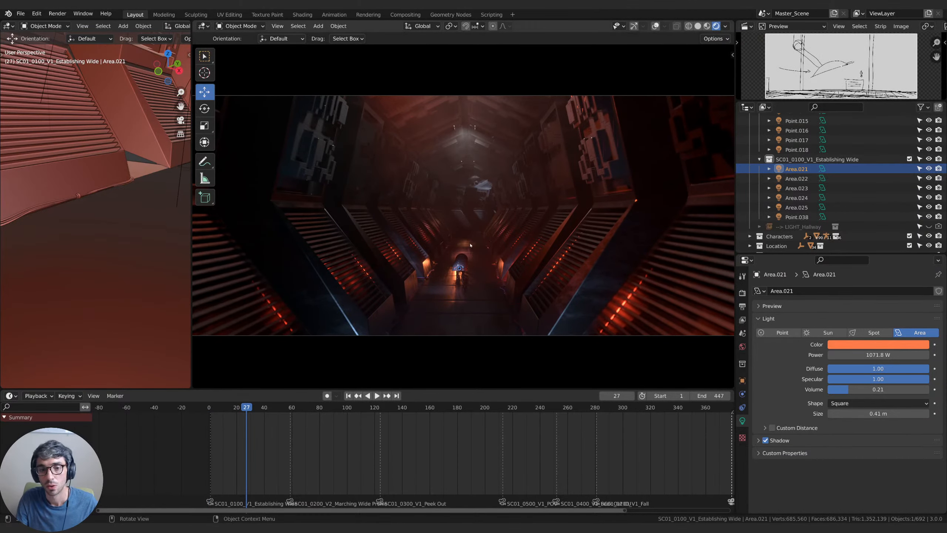
Add a point light to the establishing shot's collection and move it about -1.9 m along the global Y axis.
key("shift+a")
mouse_move(447, 243)
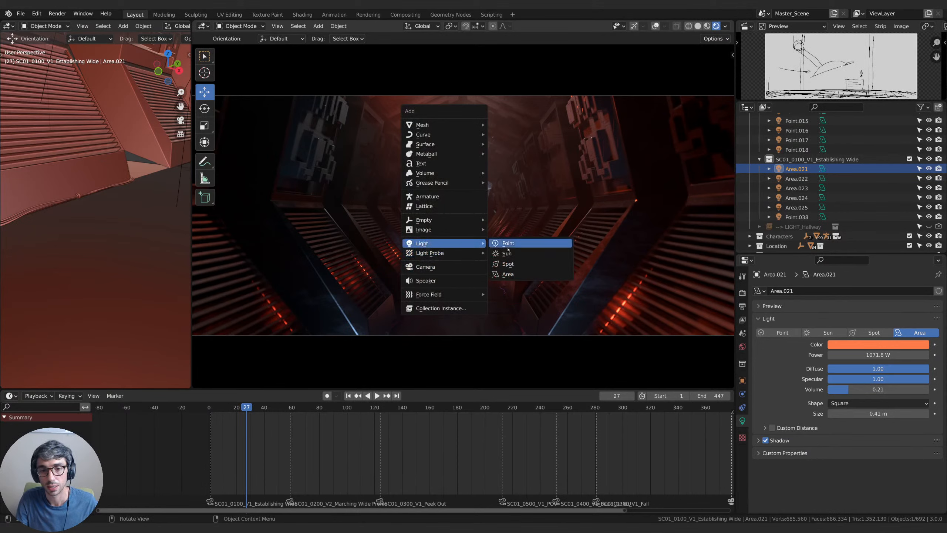
left_click(511, 244)
key("g")
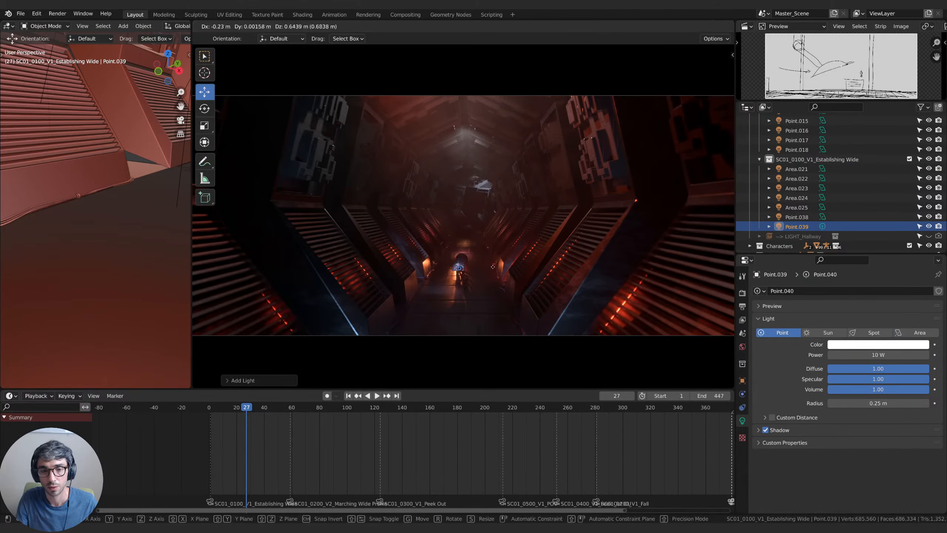
key("y")
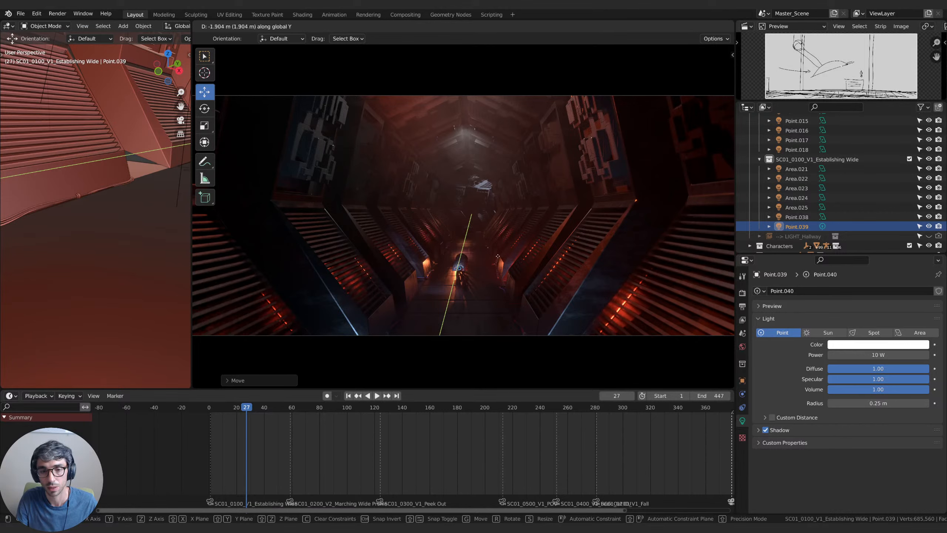
left_click(500, 259)
Set the new point light's power to 39.7 W and shift it in the positive direction along global Y.
left_click_drag(857, 351, 888, 352)
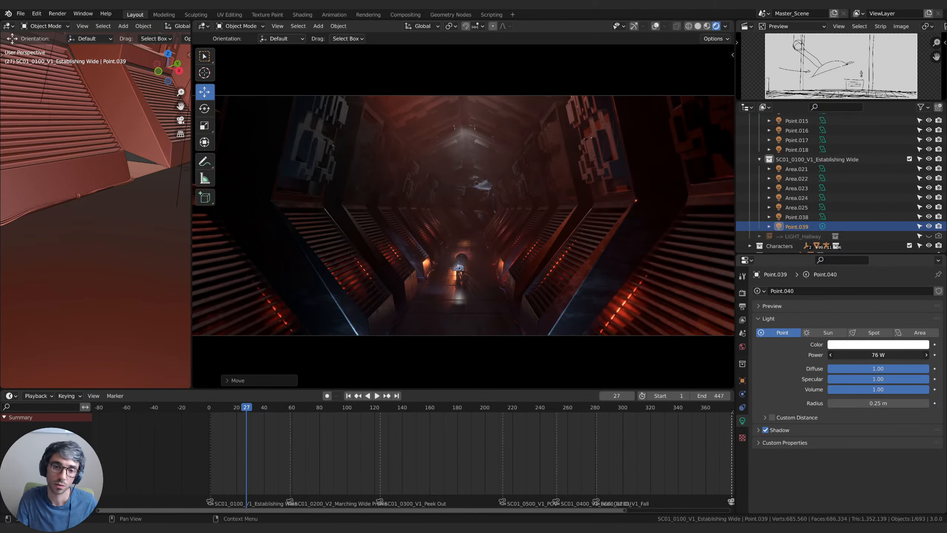
left_click_drag(878, 354, 884, 354)
key("g")
key("y")
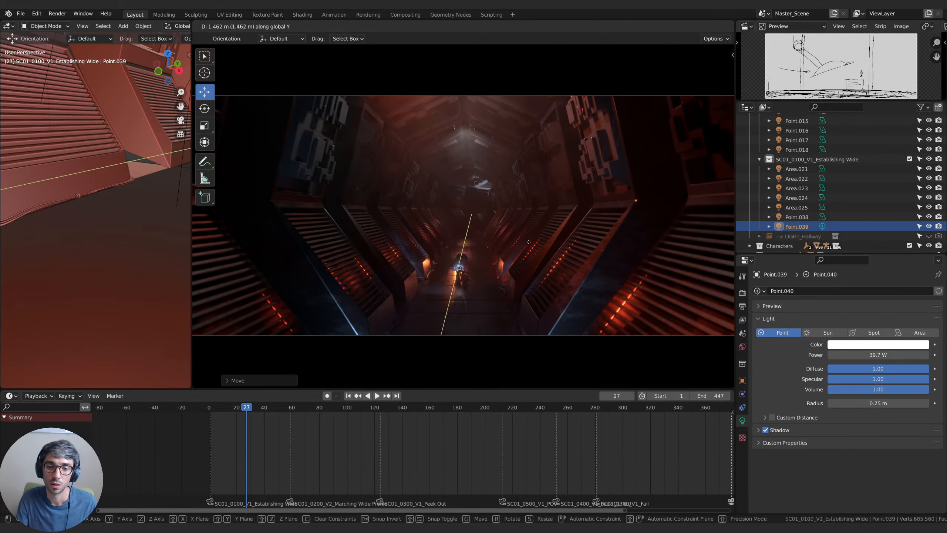
left_click(529, 222)
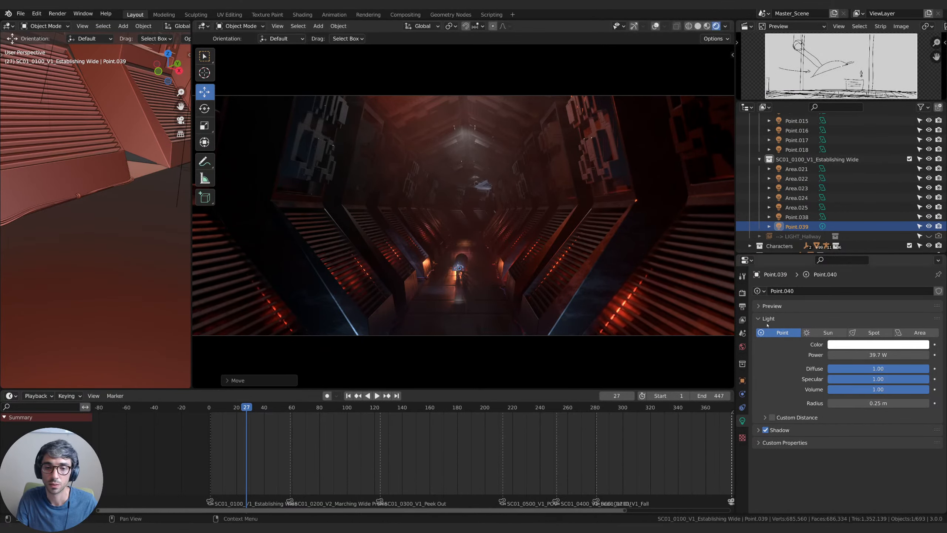
Recolour the new point light to a saturated blue and move it further along global Y near the walking character.
left_click(860, 345)
left_click(894, 223)
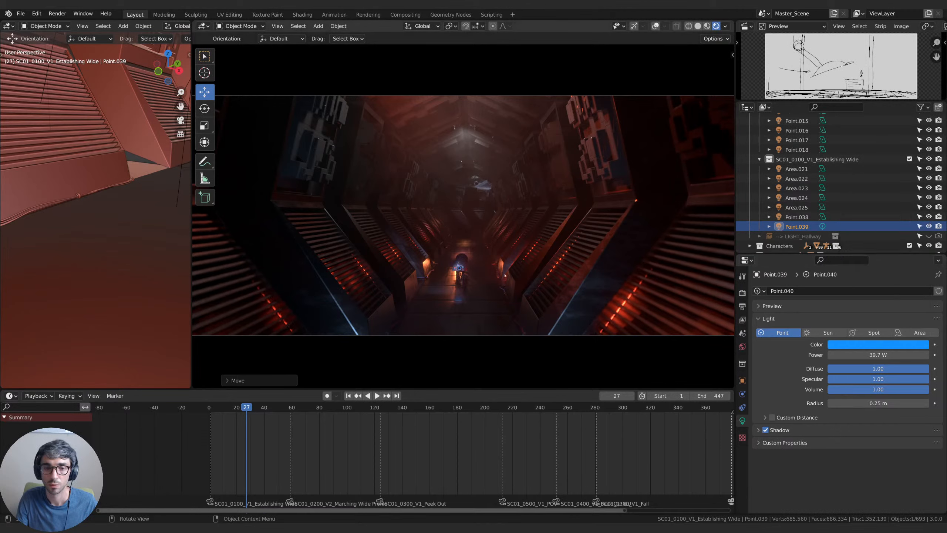
key("g")
key("y")
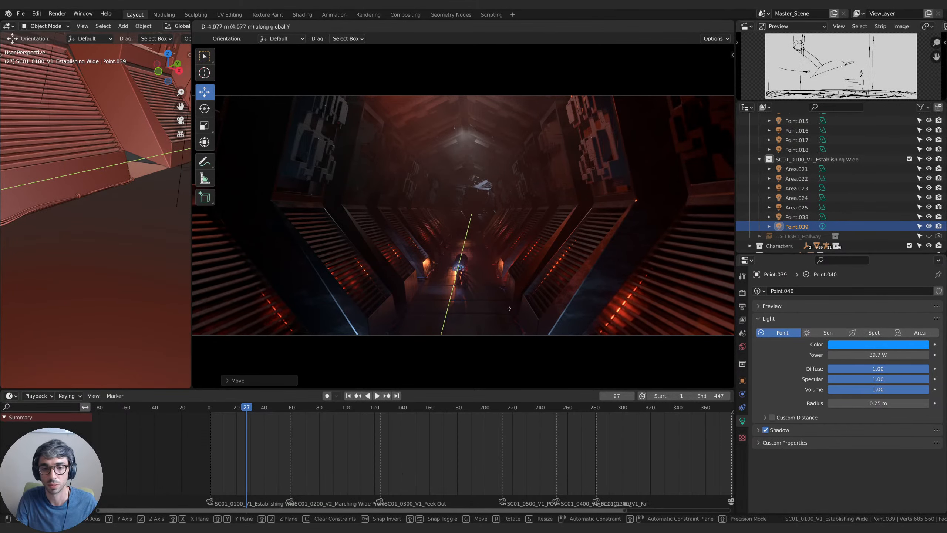
left_click(506, 303)
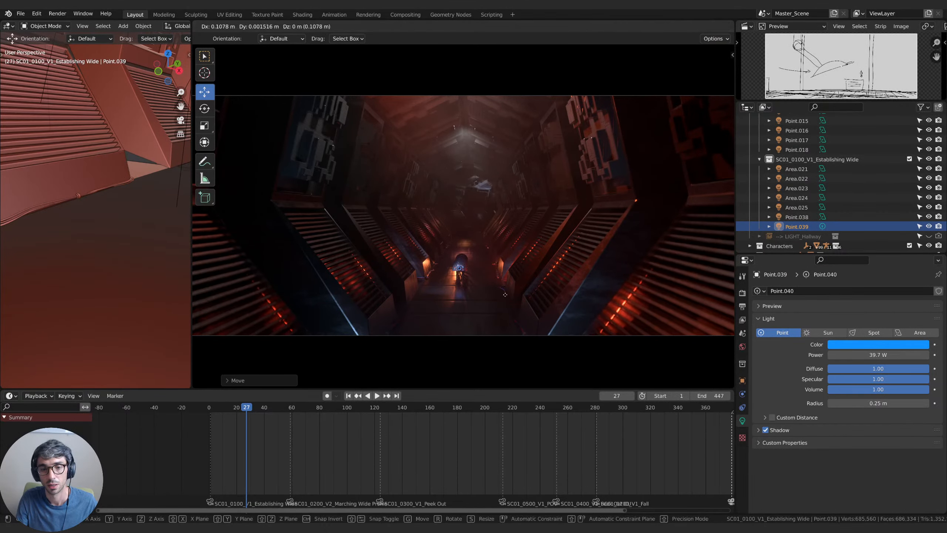
Raise the blue point light's power to 295.5 W and move it about -28 m along global Y.
mouse_move(879, 354)
left_mouse_down()
mouse_move(902, 354)
mouse_move(877, 355)
left_mouse_up()
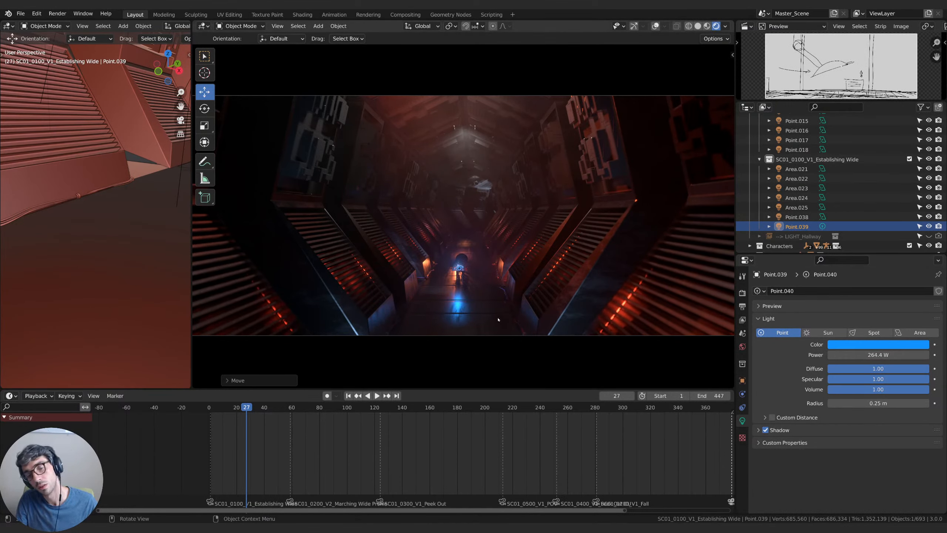
mouse_move(919, 354)
left_mouse_down()
mouse_move(873, 354)
mouse_move(914, 355)
left_mouse_up()
key("g")
key("y")
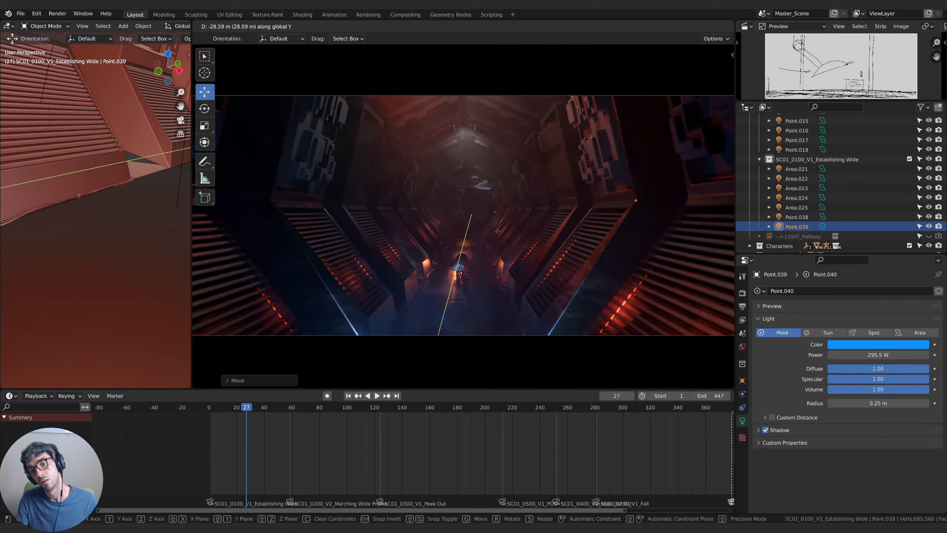
left_click(495, 238)
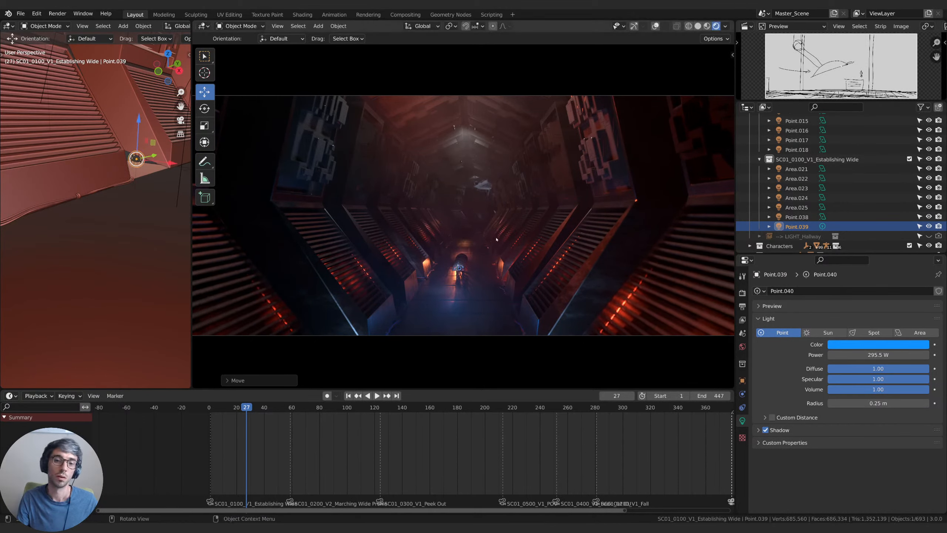
Play the establishing shot with the blue point light and go to frame 57.
key("space")
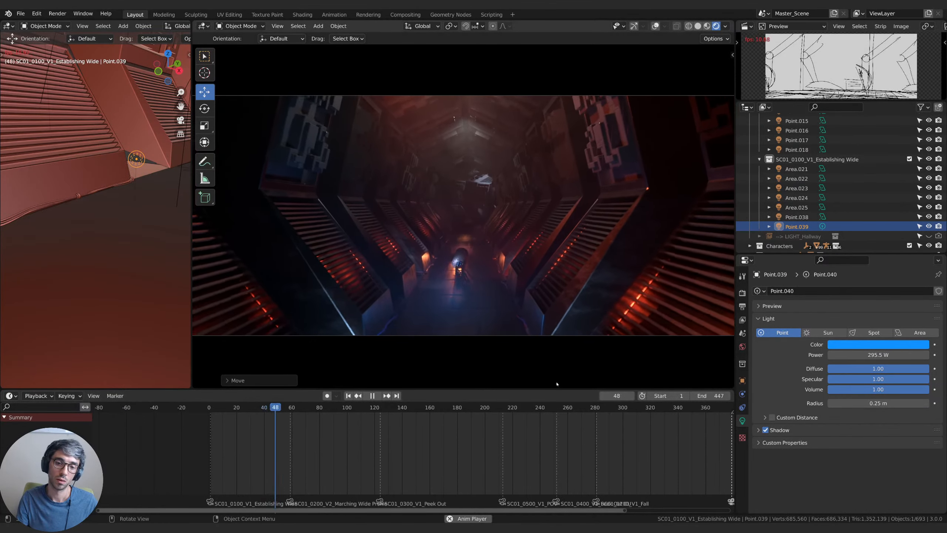
key("space")
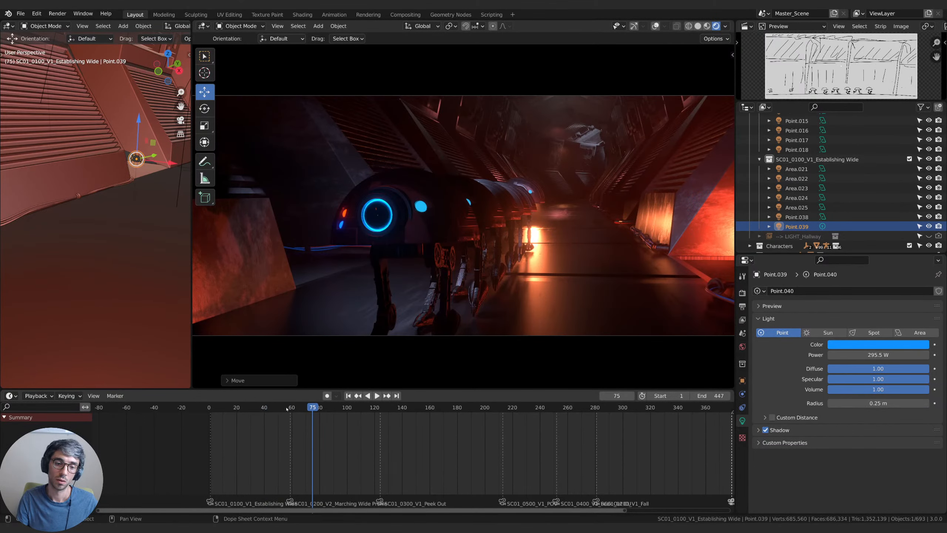
left_click_drag(287, 409, 288, 409)
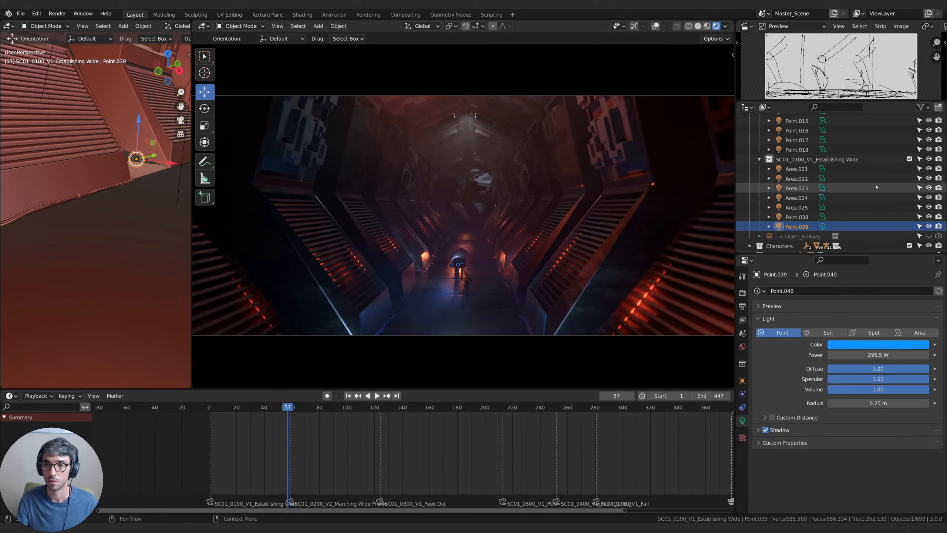
Toggle Area.022 and Area.023 off and on to compare their effect, and move Area.023 about -1.34 m along global Y.
left_click(929, 179)
left_click(929, 178)
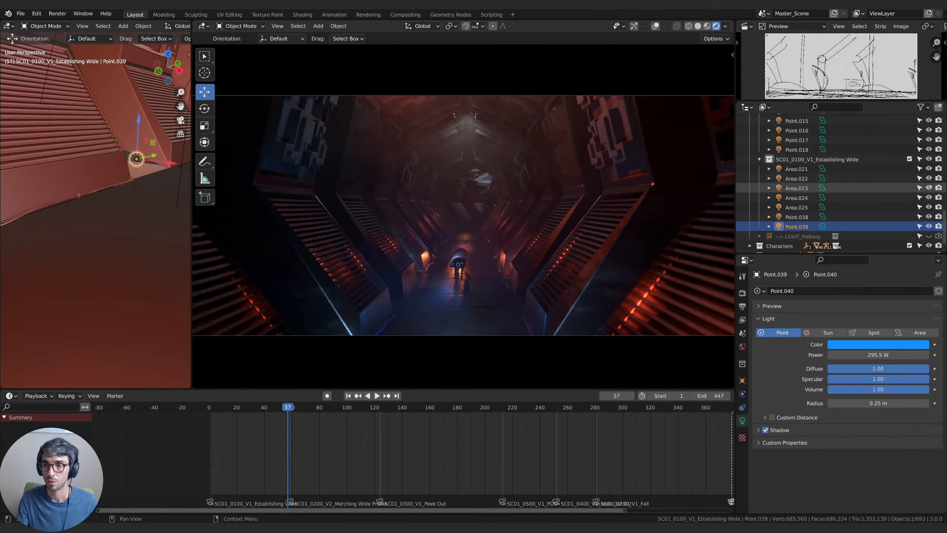
left_click(929, 188)
left_click(929, 188)
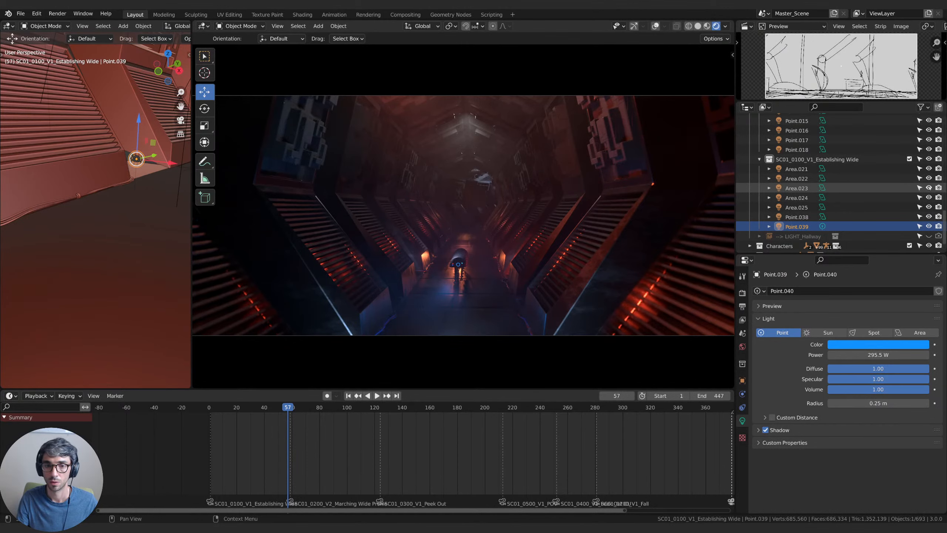
left_click(804, 190)
key("g")
key("y")
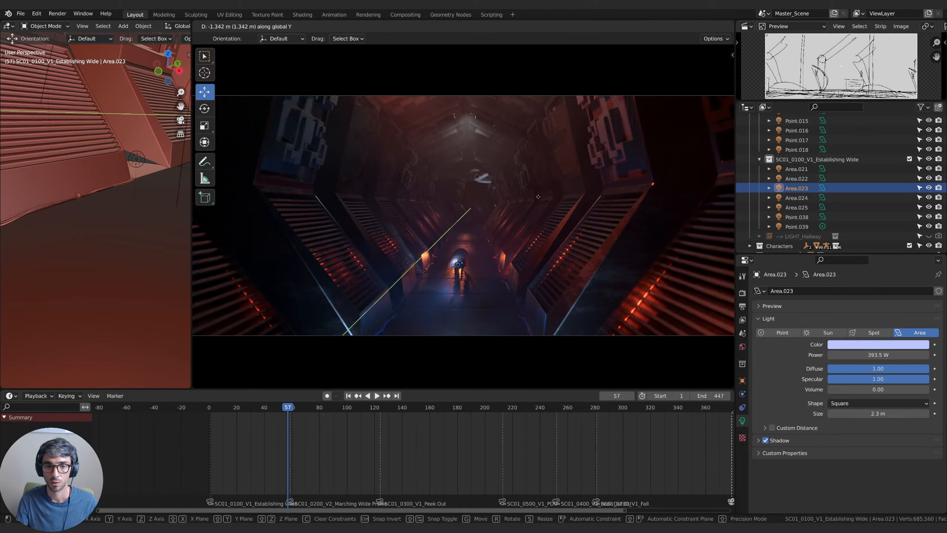
left_click(537, 197)
Replay the establishing shot repeatedly from its start to judge the moved Area.023 light, stopping at frame 40.
key("space")
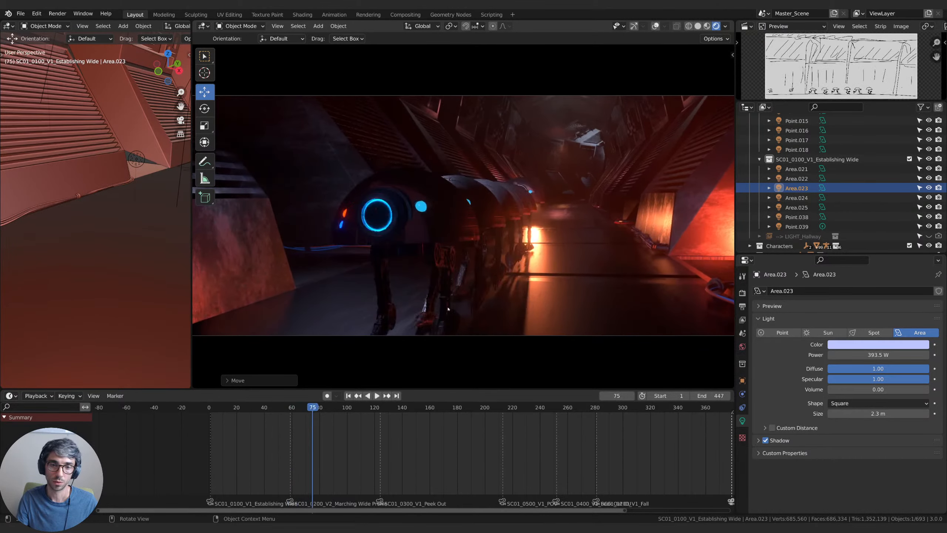
left_click(210, 409)
key("space")
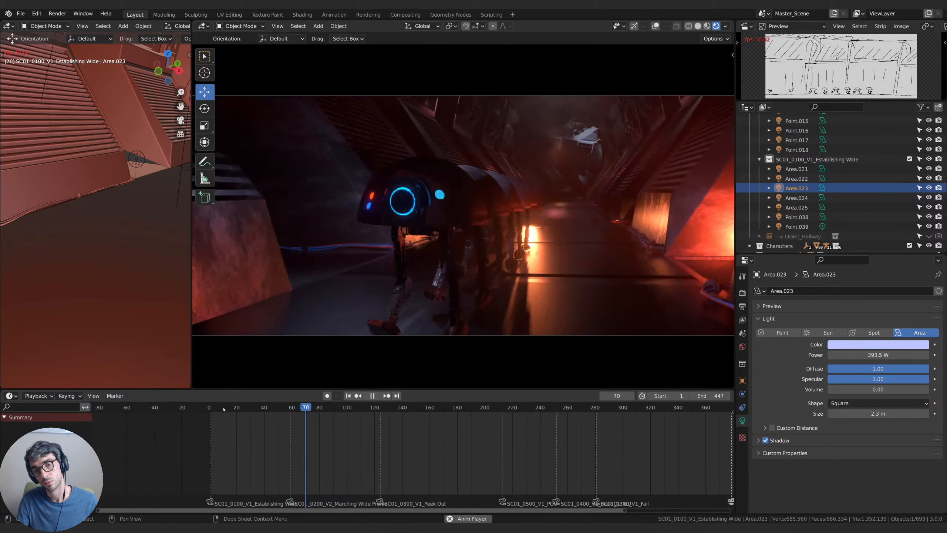
key("space")
left_click(209, 407)
key("space")
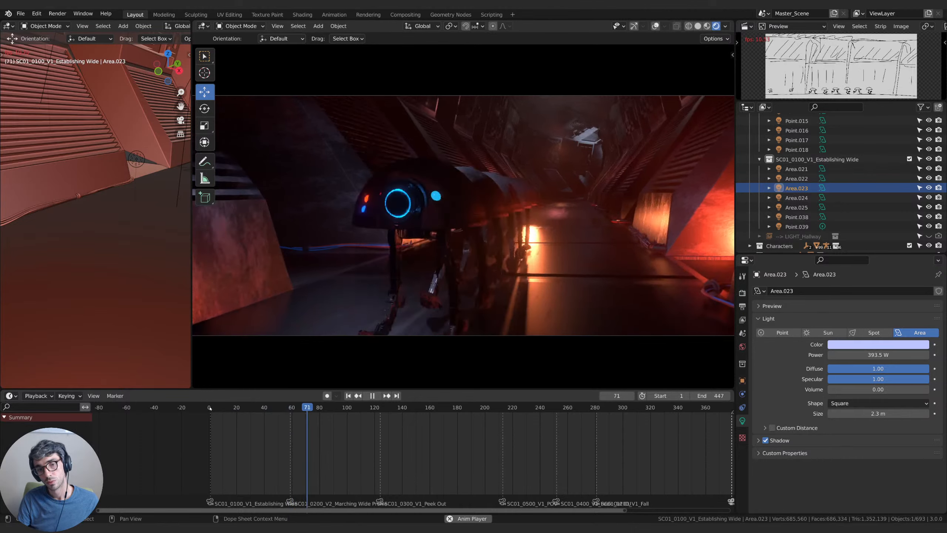
left_click(210, 408)
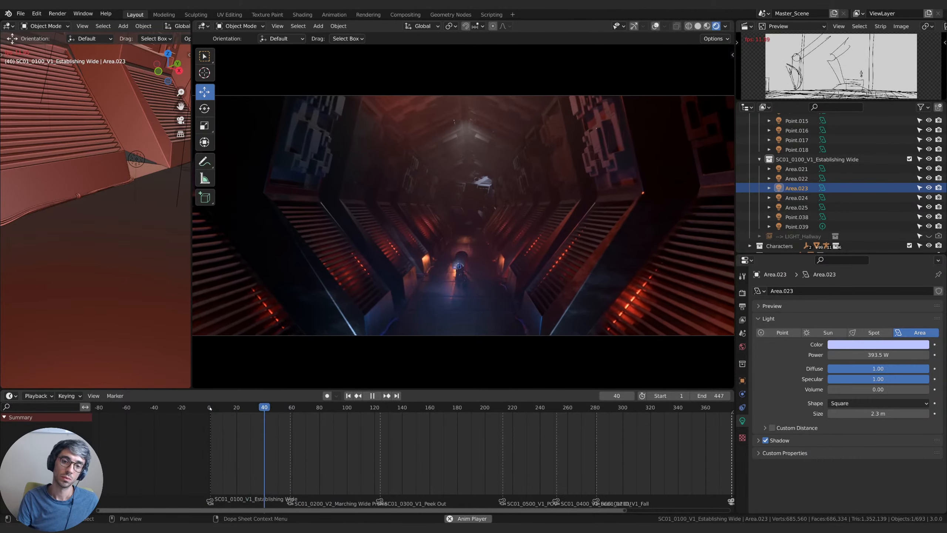
key("space")
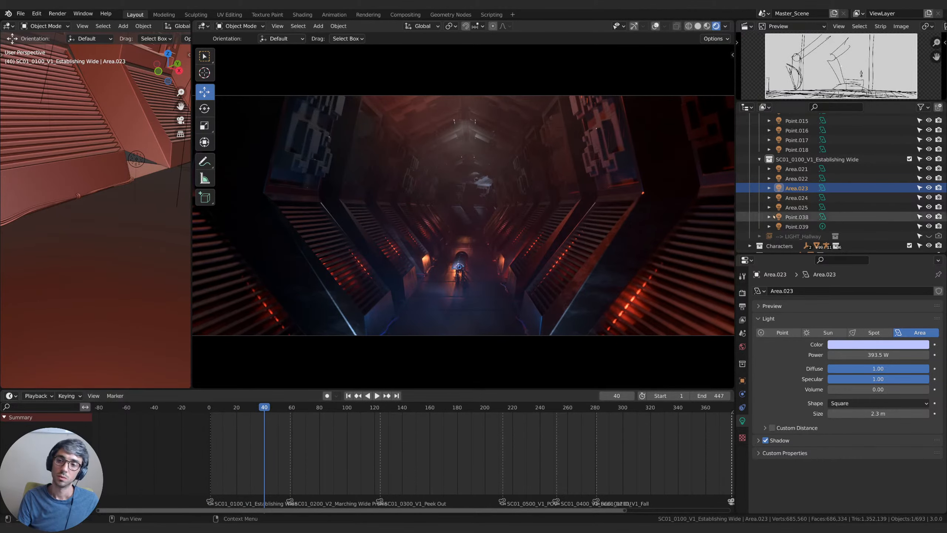
Toggle the blue Point.039 light off and on to check its effect, and set its power to 148 W.
left_click(801, 227)
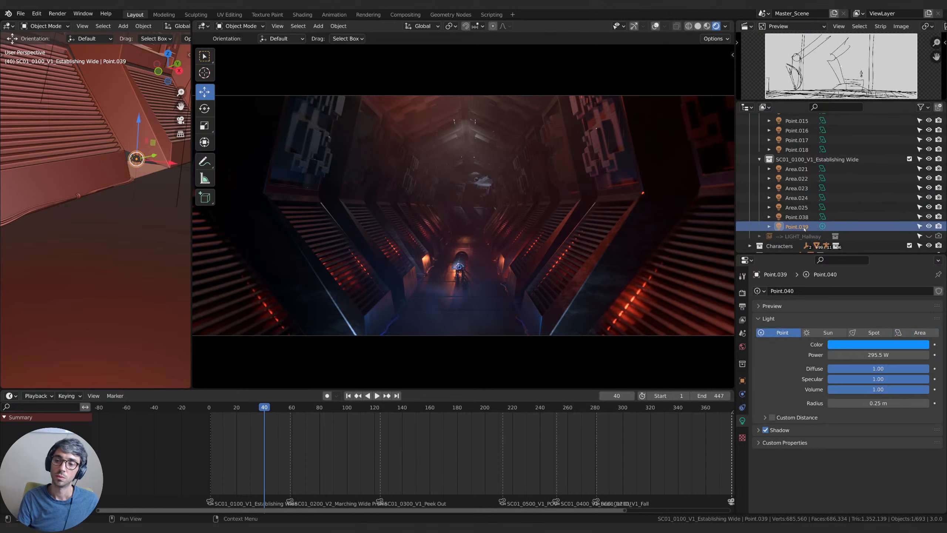
left_click(930, 226)
left_click(930, 226)
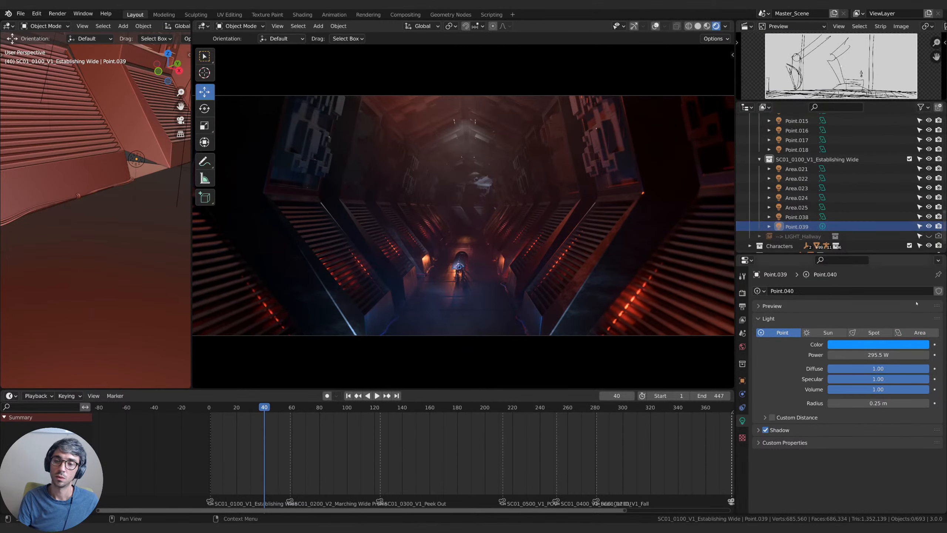
left_click_drag(895, 355, 869, 355)
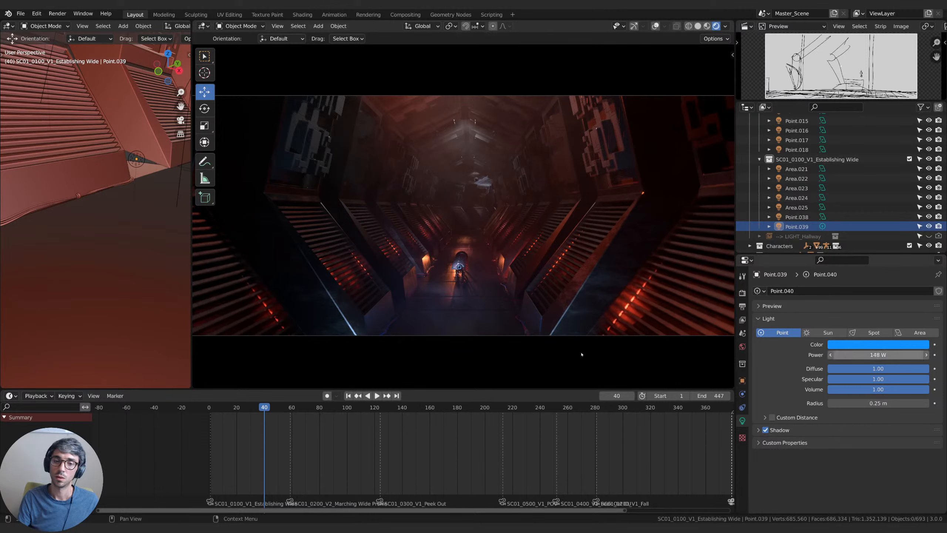
Lower Point.039 by about 0.8 m and shift it along global Y to light the floor in front of the character.
left_click(798, 226)
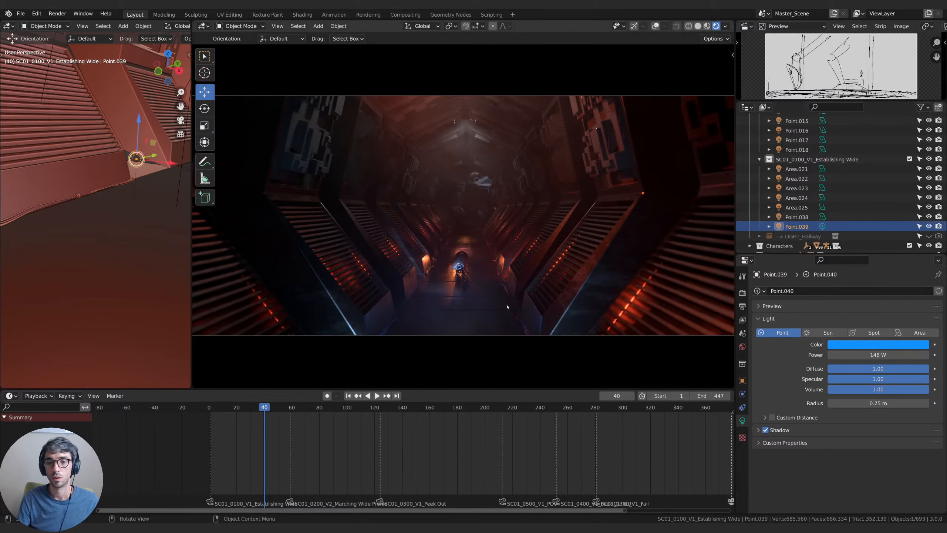
key("g")
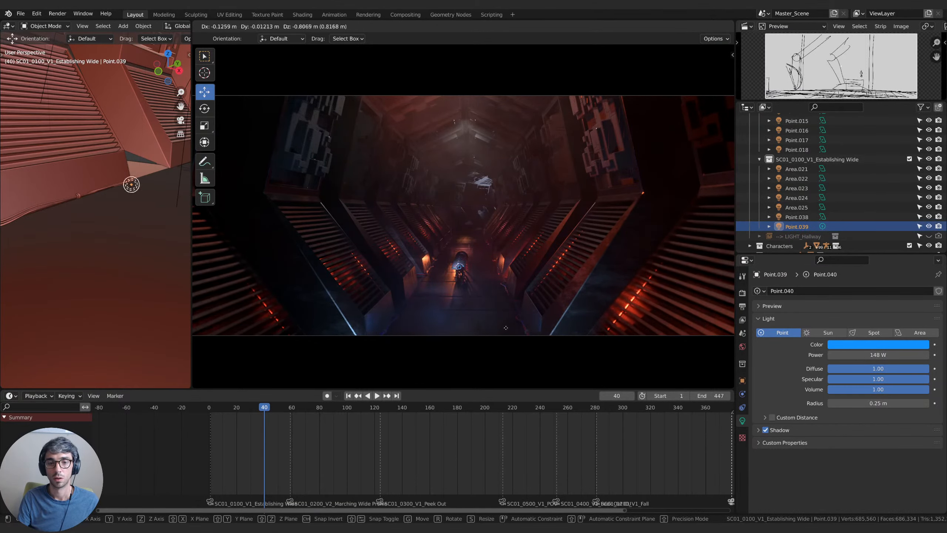
left_click(519, 336)
key("g")
key("y")
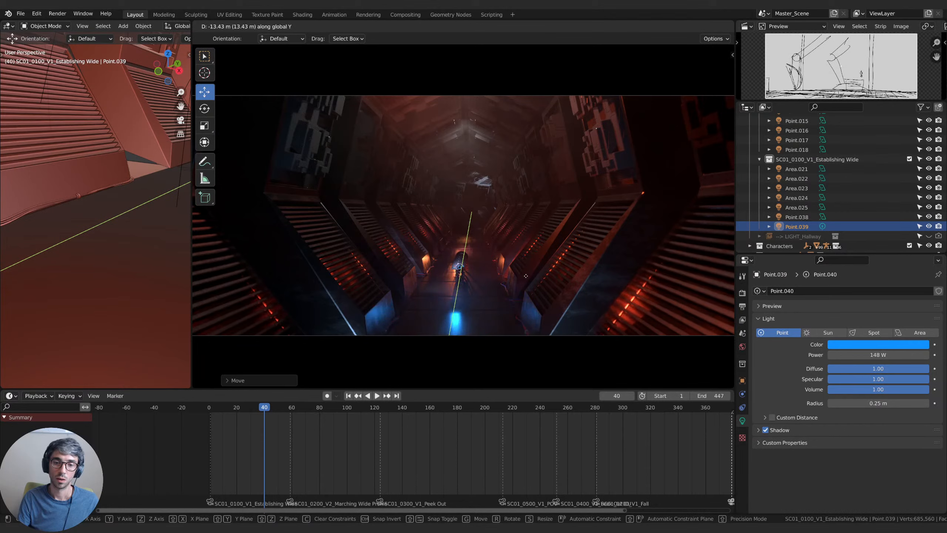
left_click(526, 300)
Set Point.039's radius to 2 m and raise the light about 4.3 m, checking it in playback and stopping at frame 55.
left_click_drag(834, 404, 854, 404)
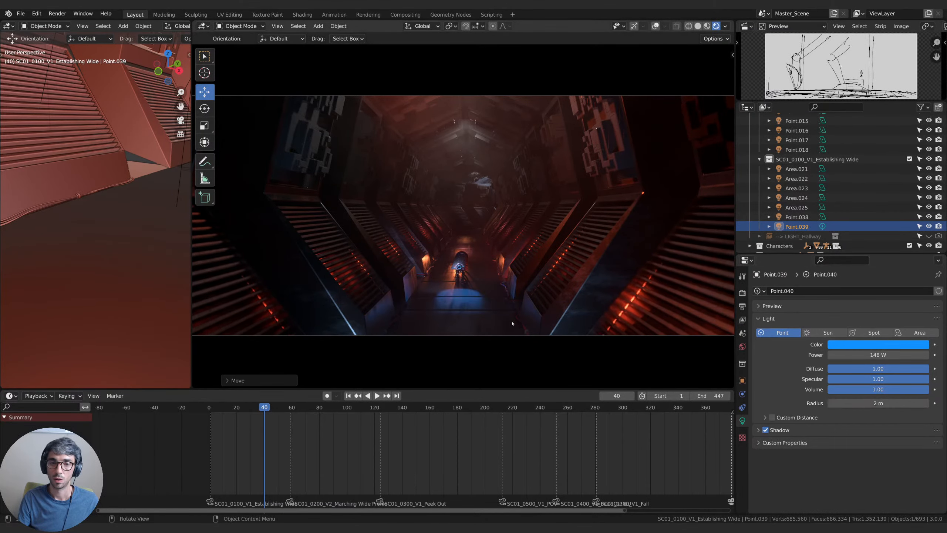
key("g")
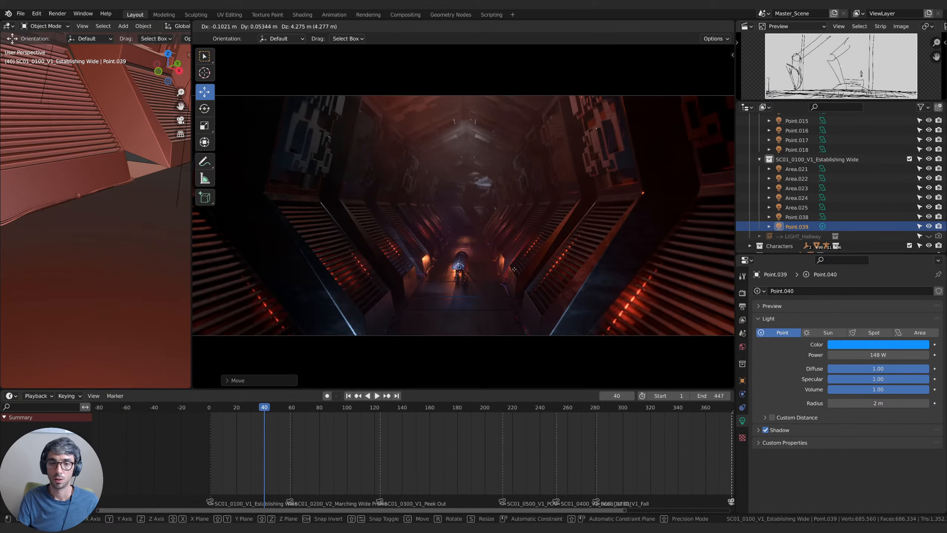
left_click(514, 269)
key("space")
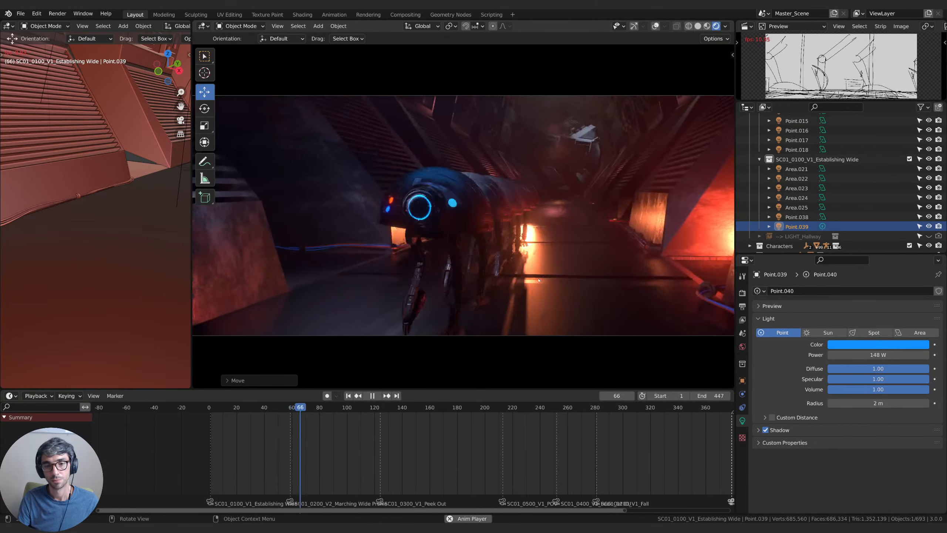
key("Escape")
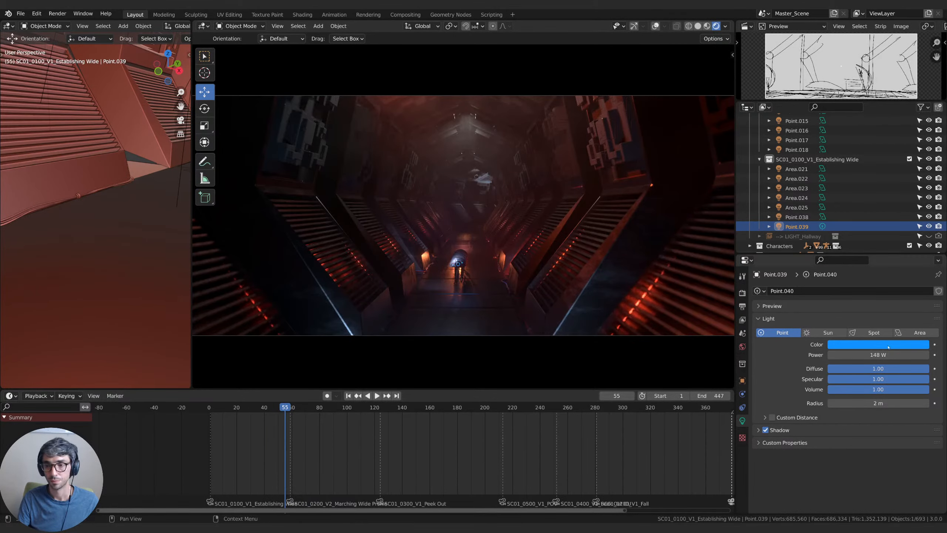
Set Point.039's power to 230.7 W and adjust its height along global Z.
left_click_drag(888, 354, 885, 354)
key("g")
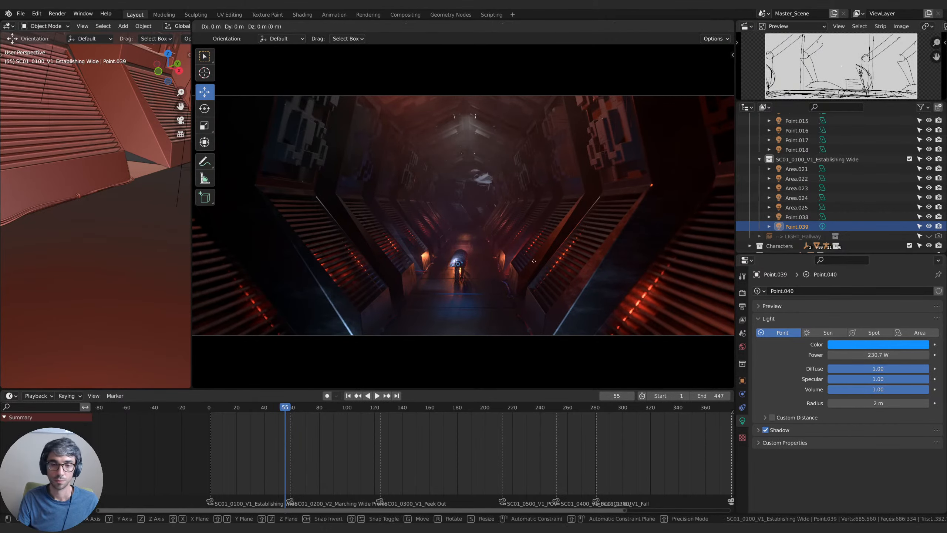
key("z")
left_click(531, 267)
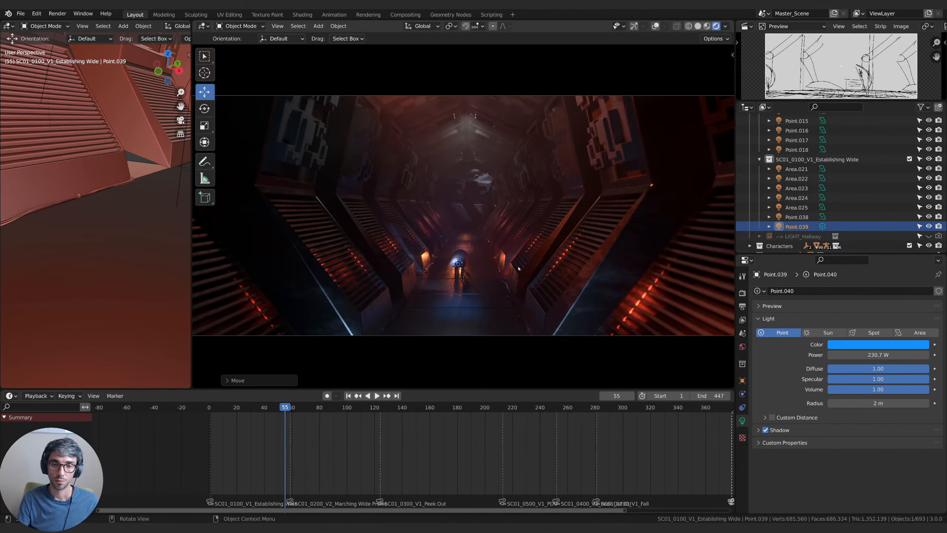
Reposition Point.039 along global Y in two moves so its blue light falls on the slanted side panels.
key("g")
key("y")
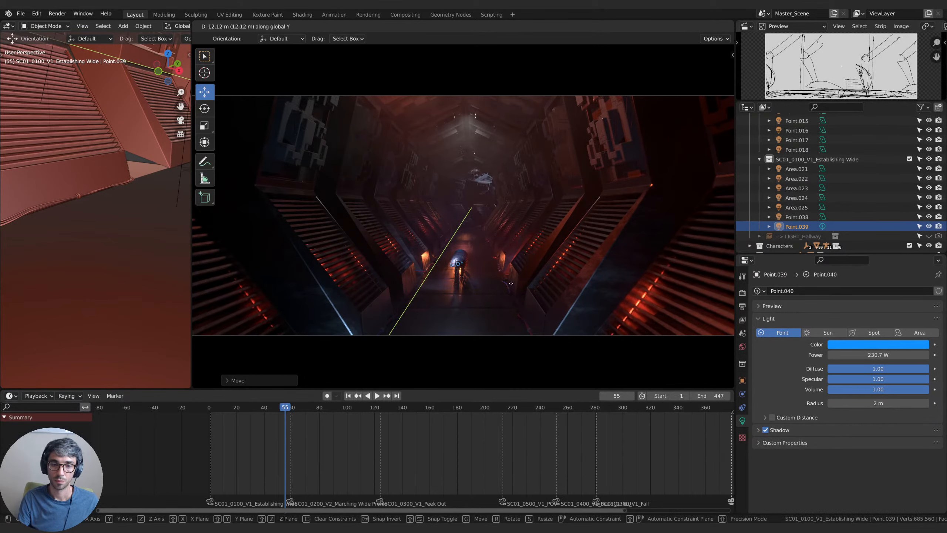
left_click(522, 251)
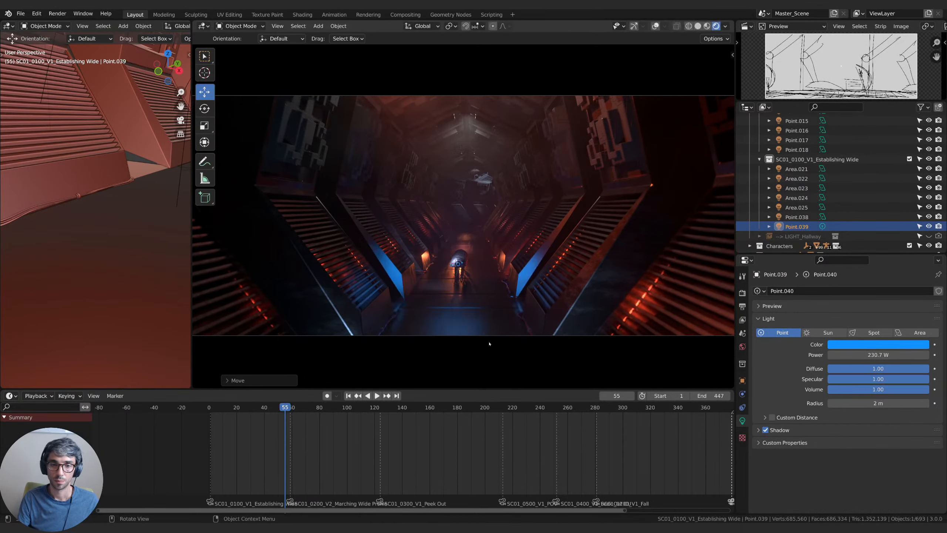
key("g")
key("y")
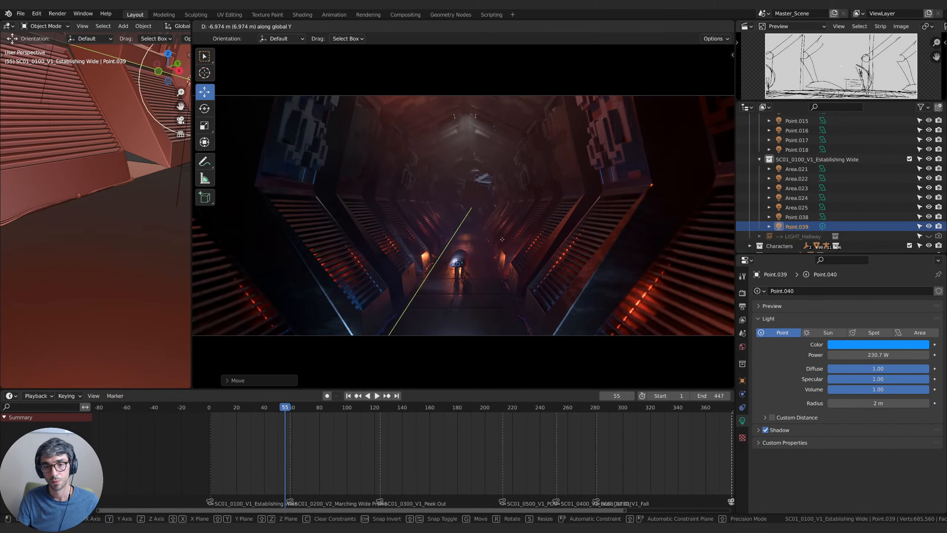
left_click(340, 333)
Replay the establishing shot to judge the repositioned Point.039 light, stopping at frame 47.
key("space")
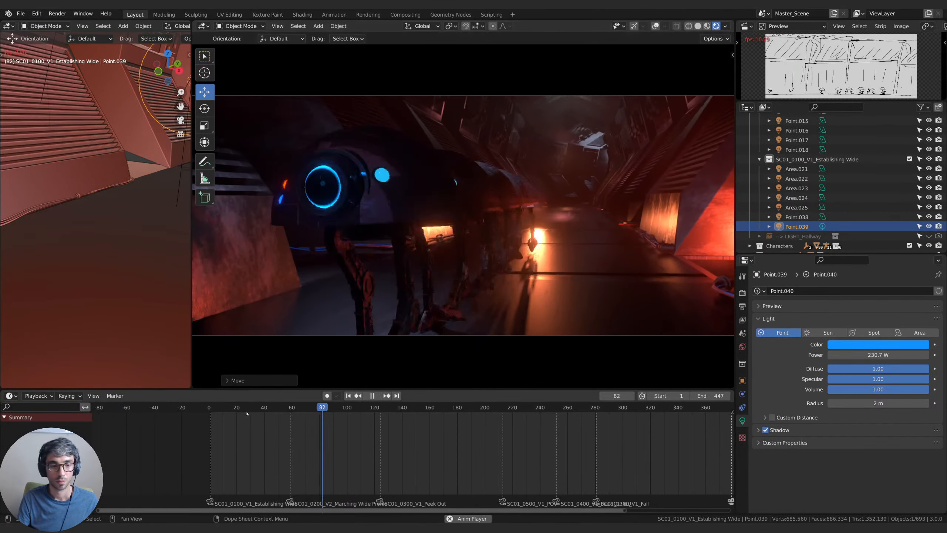
left_click(231, 408)
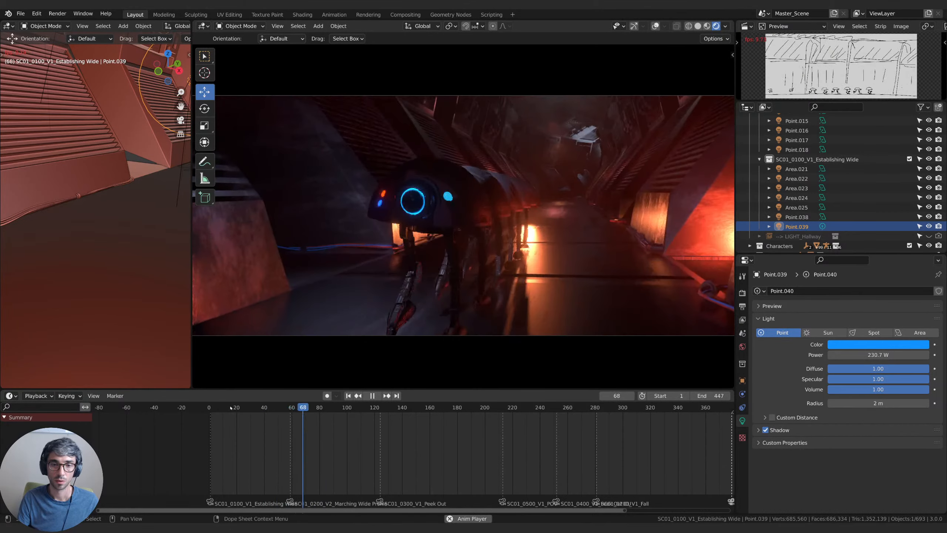
left_click(230, 407)
key("space")
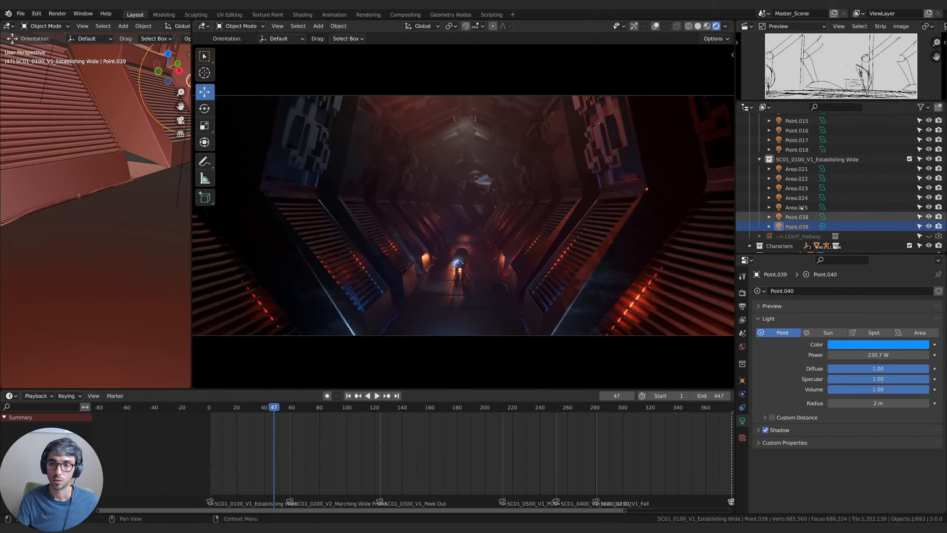
Go through the shot's lights to Area.023 and change its colour to a light red with hue 0.007 and saturation 0.637.
left_click(797, 217)
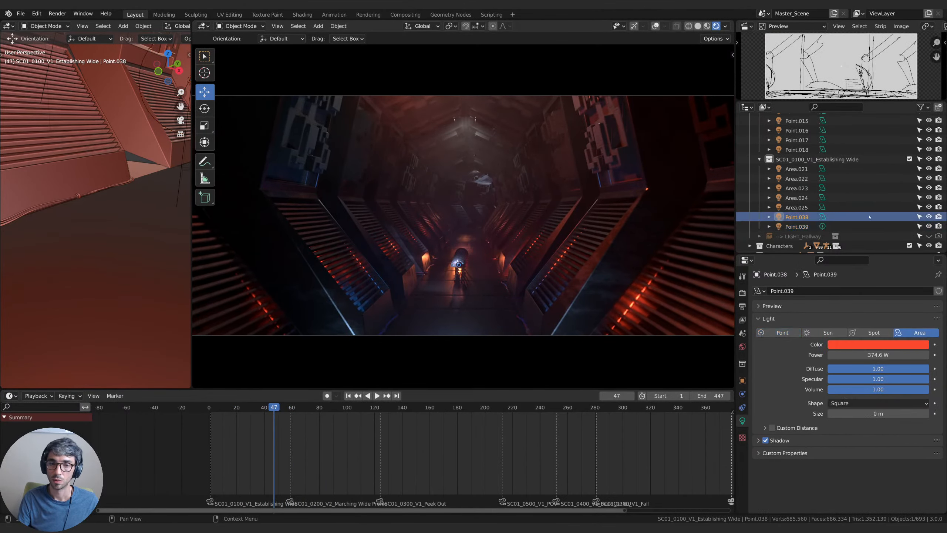
left_click(787, 208)
left_click(792, 198)
left_click(795, 188)
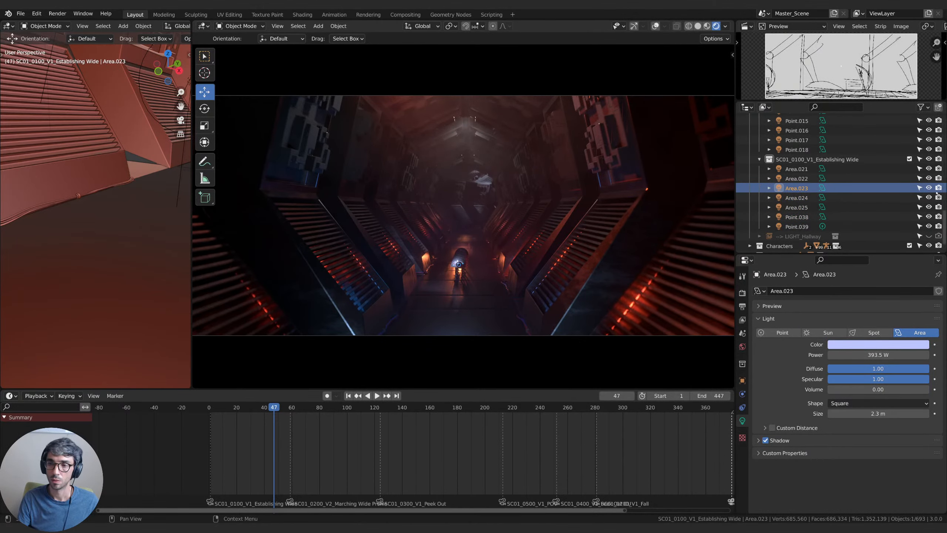
left_click(891, 344)
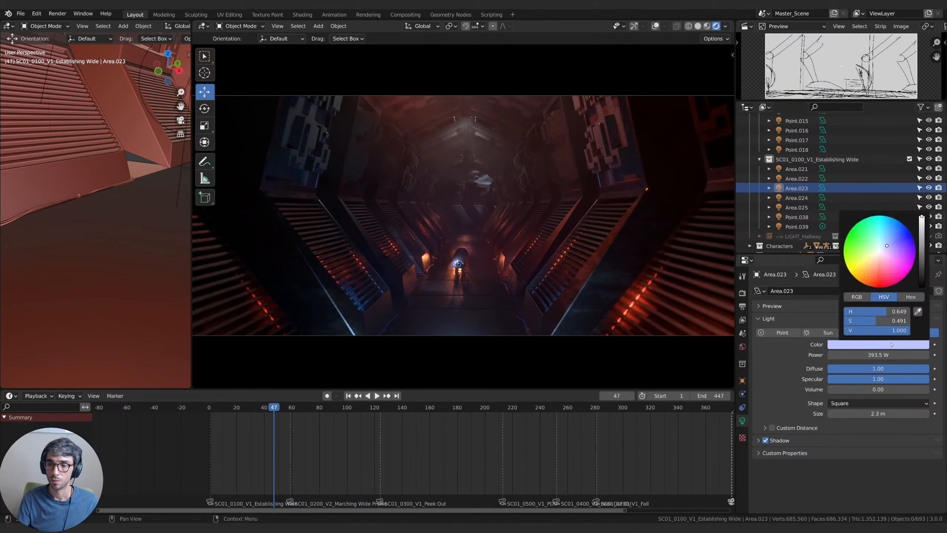
left_click_drag(882, 257, 879, 265)
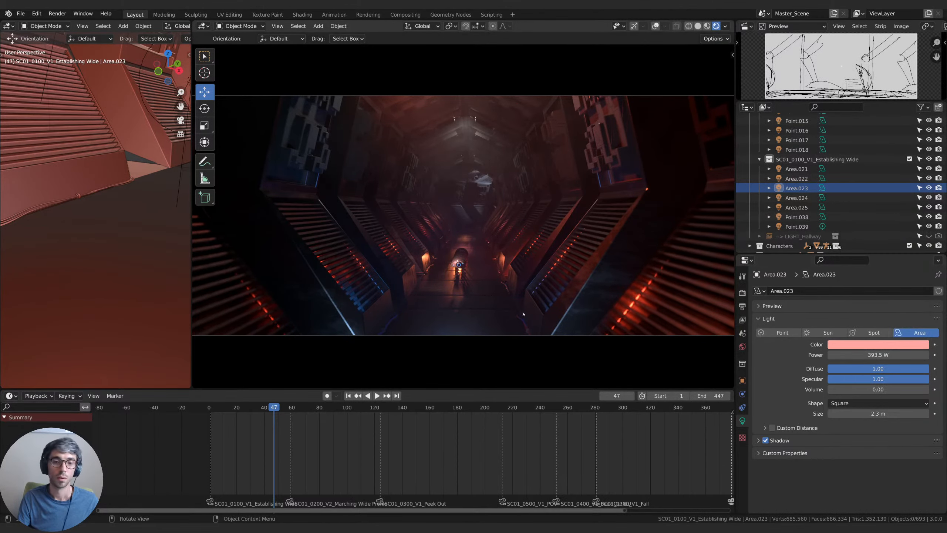
Play the establishing shot from its start to judge Area.023's light red colour, stopping at frame 28.
key("space")
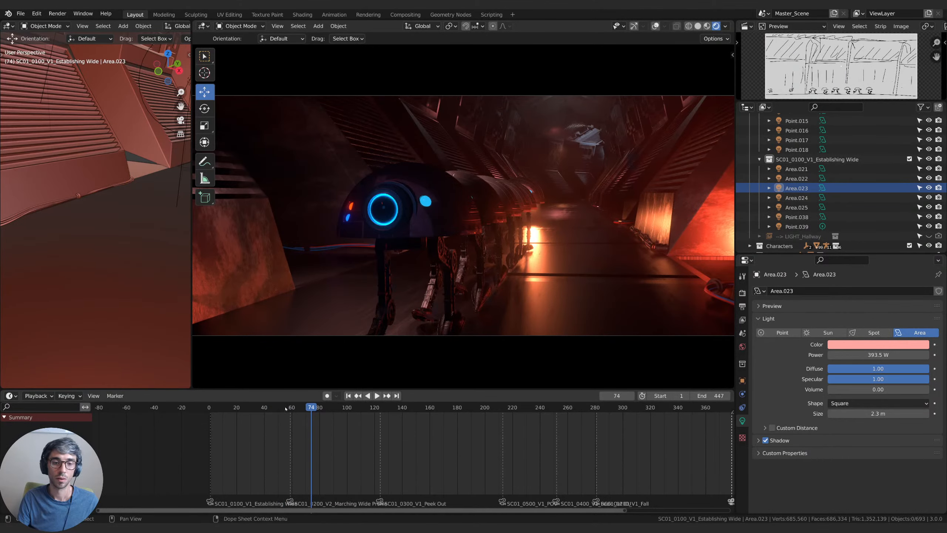
left_click_drag(286, 410, 215, 416)
key("space")
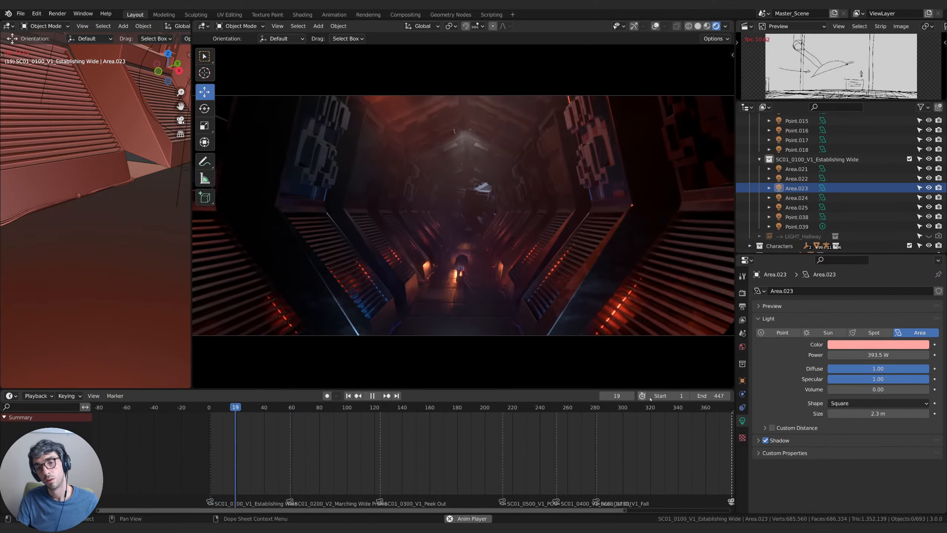
key("space")
Set Area.023's volume to 1.00, preview it in playback, and change the light's colour to orange.
left_click_drag(856, 391, 919, 390)
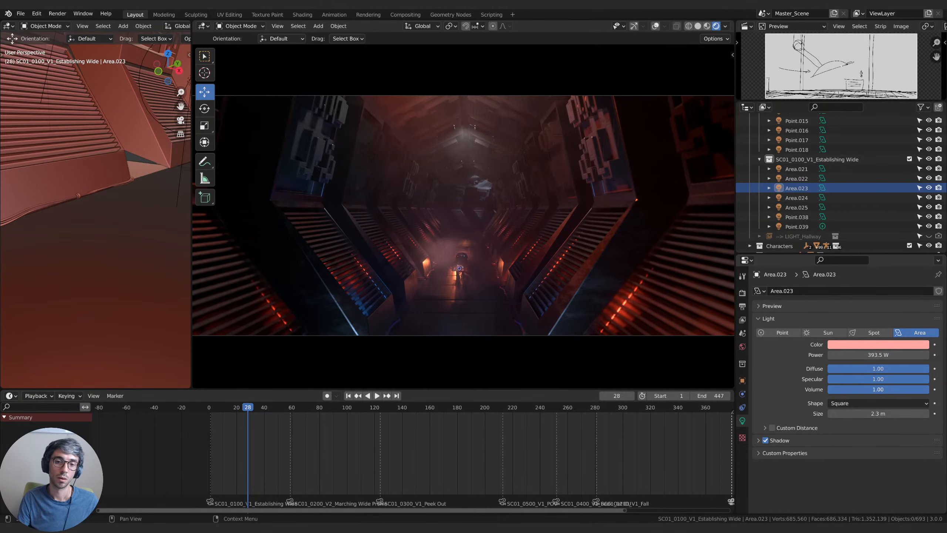
key("space")
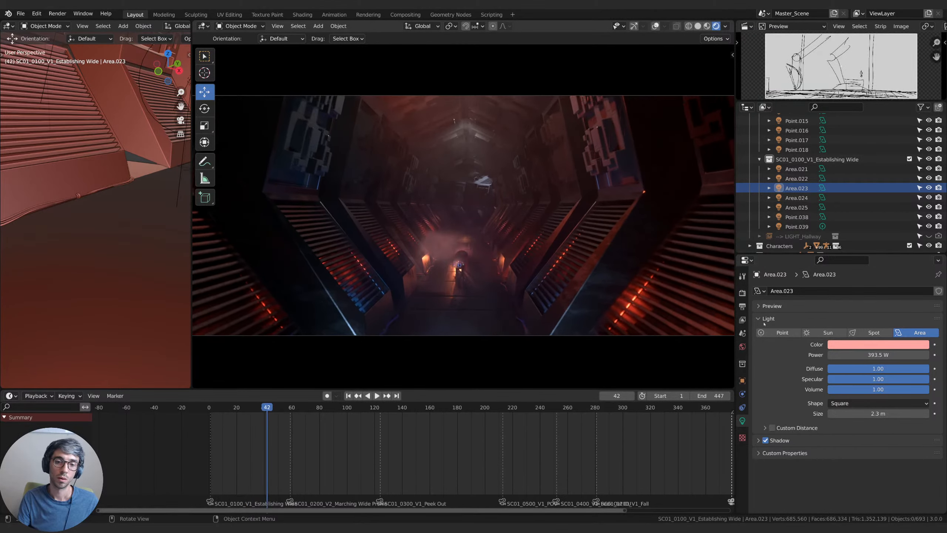
left_click(856, 343)
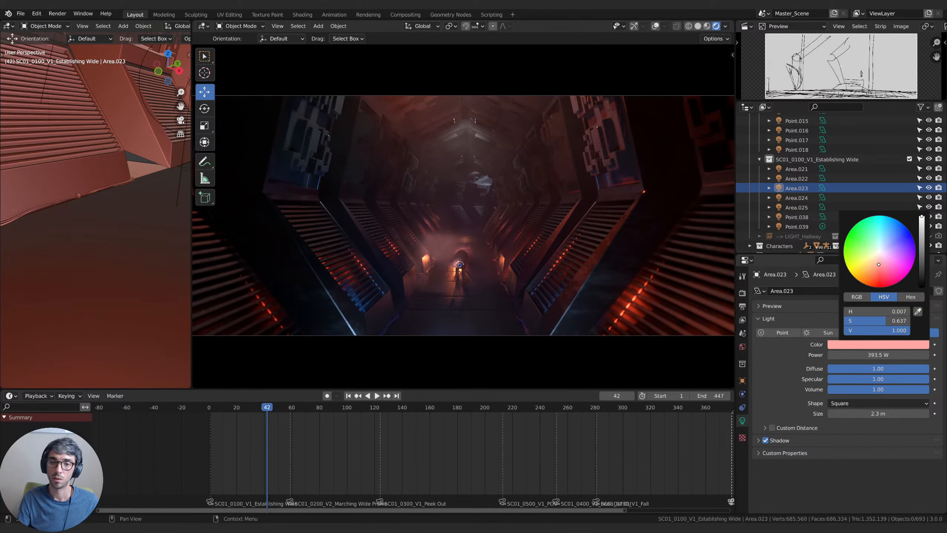
left_click_drag(879, 264, 873, 275)
Replay the establishing shot from its start to judge Area.023's orange haze, stopping at frame 51.
left_click_drag(256, 410, 210, 408)
key("space")
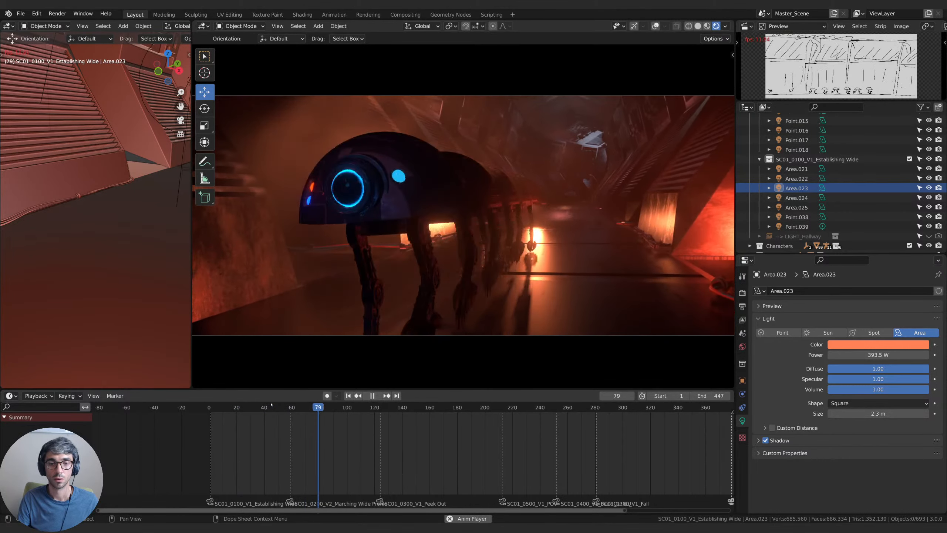
left_click(211, 406)
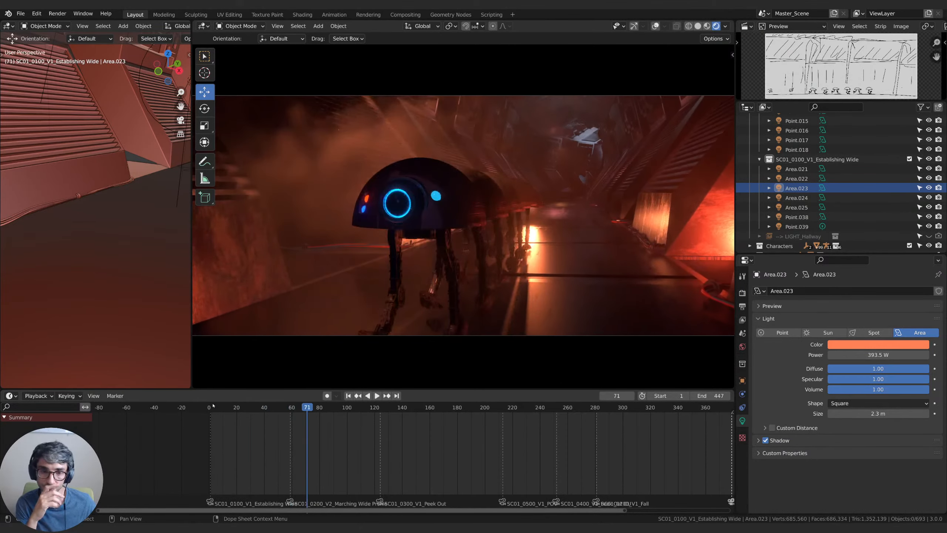
left_click(212, 406)
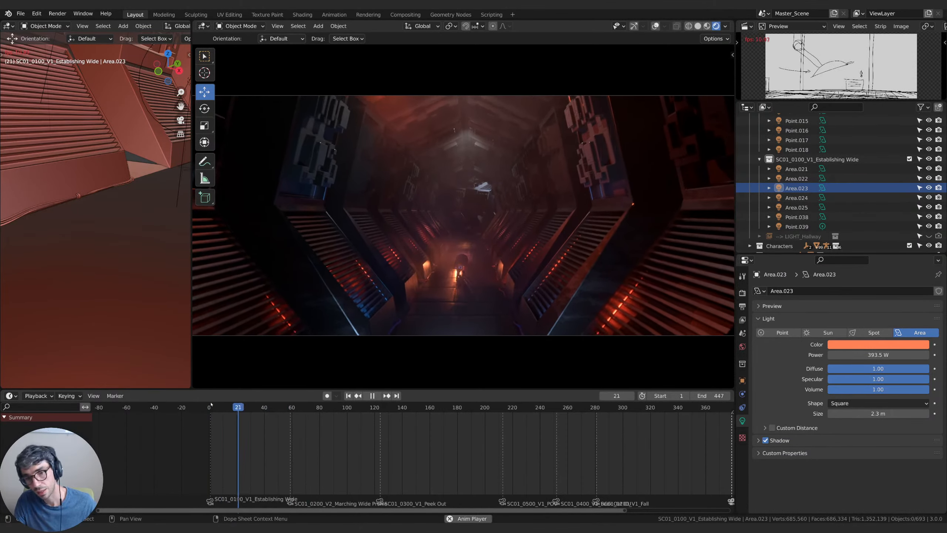
key("space")
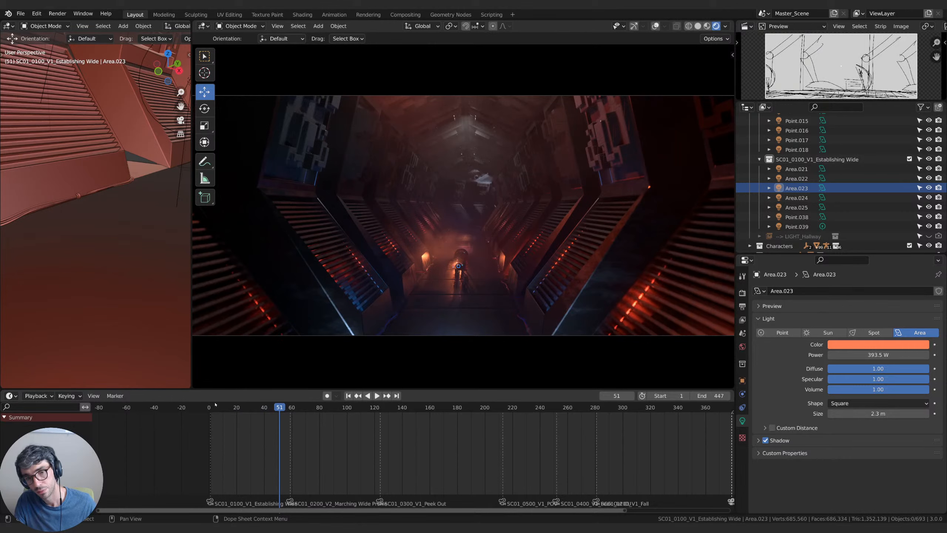
Move Point.039 about 9 m along global Y and replay the establishing shot to check the blue floor light.
left_click(797, 226)
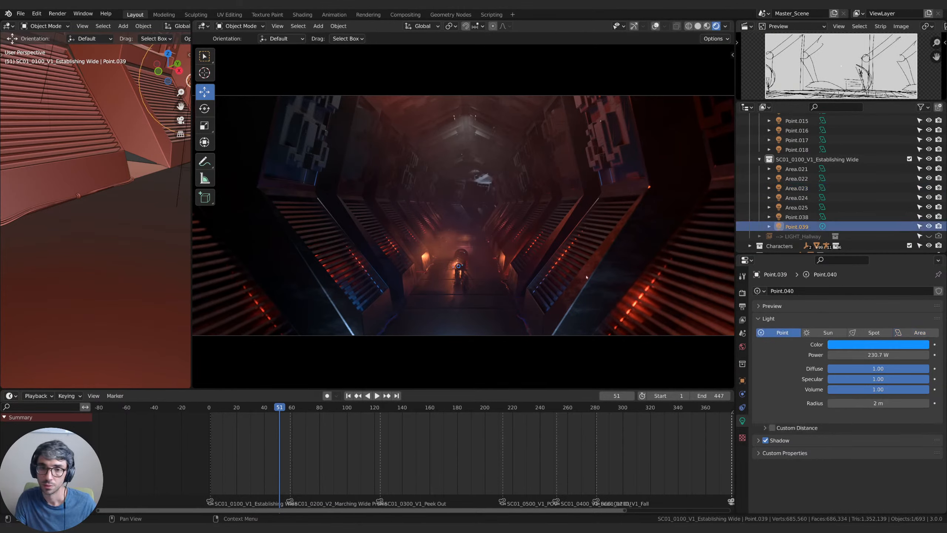
key("g")
key("y")
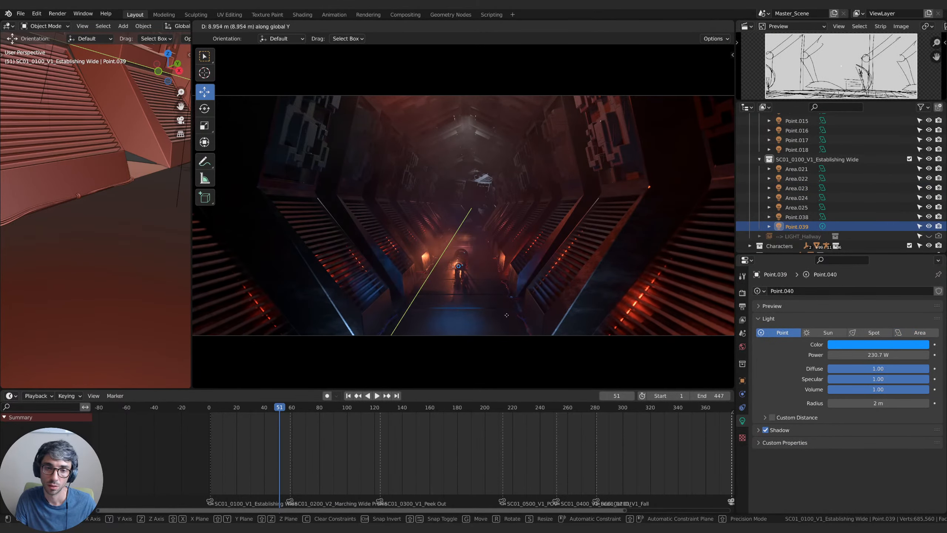
left_click(524, 308)
key("space")
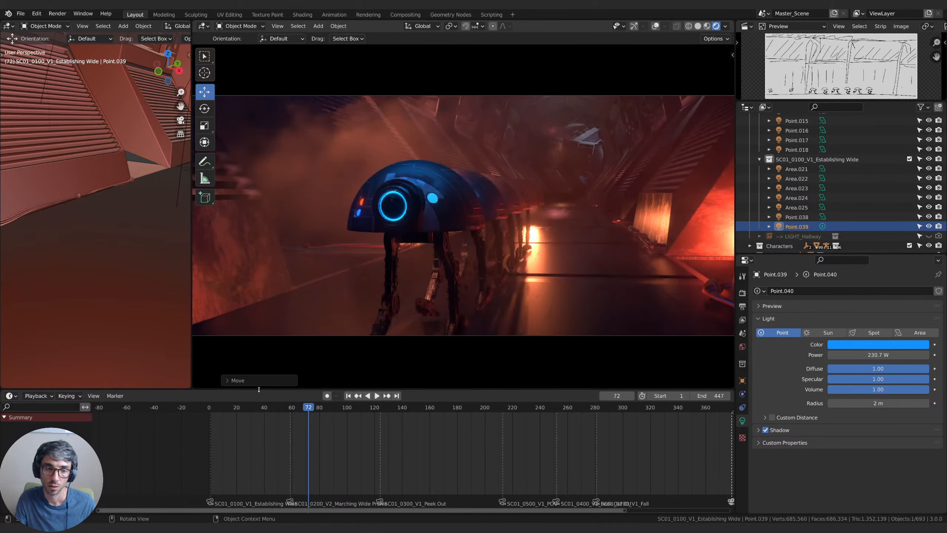
key("shift+Left")
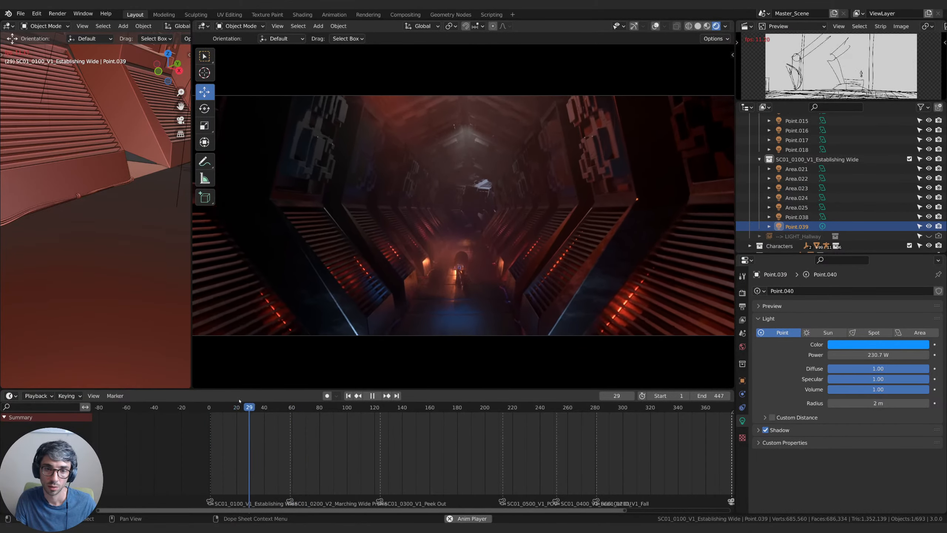
Move Point.039 further along global Y and play the shot to check its blue floor light.
key("space")
key("g")
key("y")
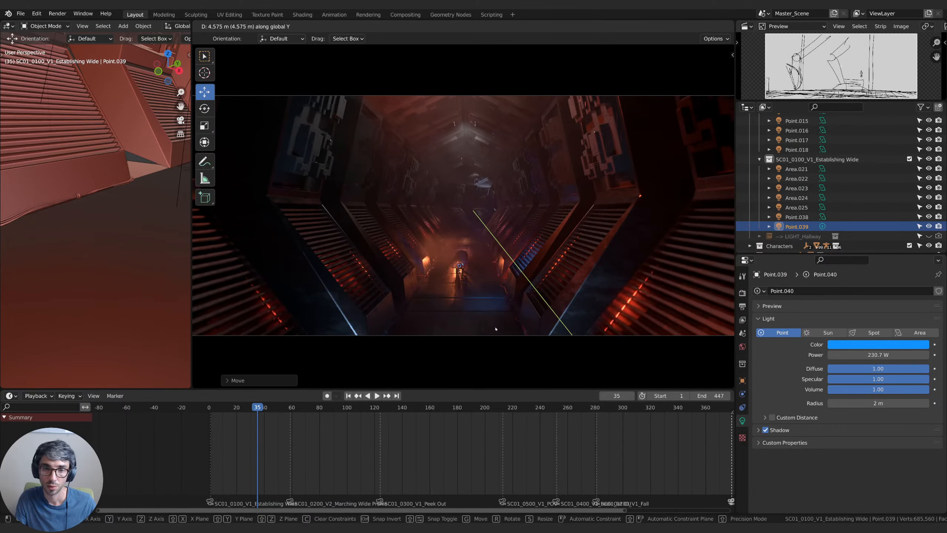
left_click(519, 328)
key("space")
key("space")
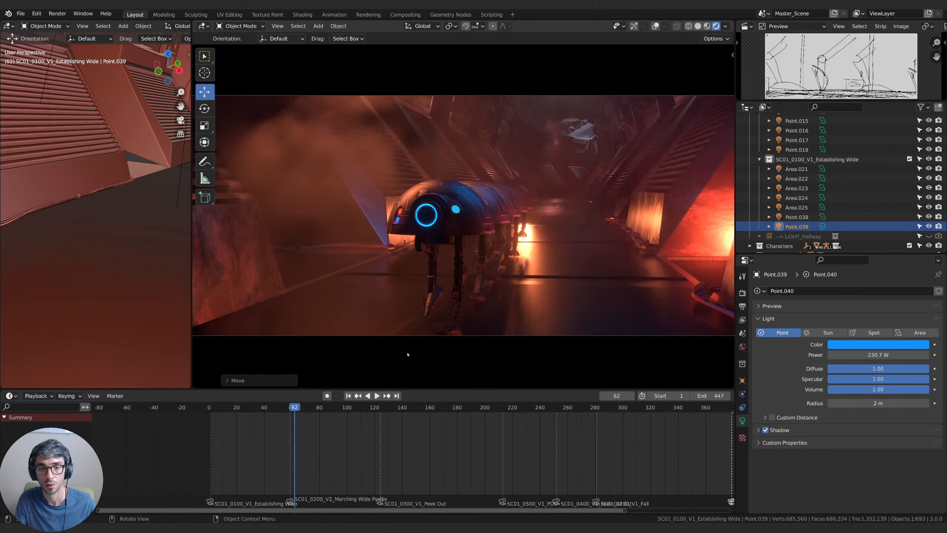
At frame 31, lower Point.039 along global Z and set its radius to 6.79 m.
left_click(252, 407)
key("g")
key("z")
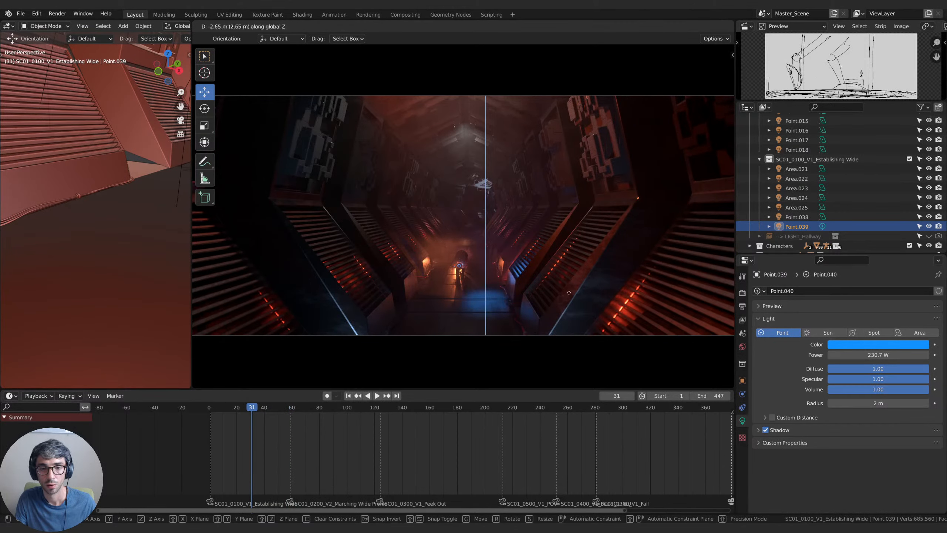
left_click(564, 299)
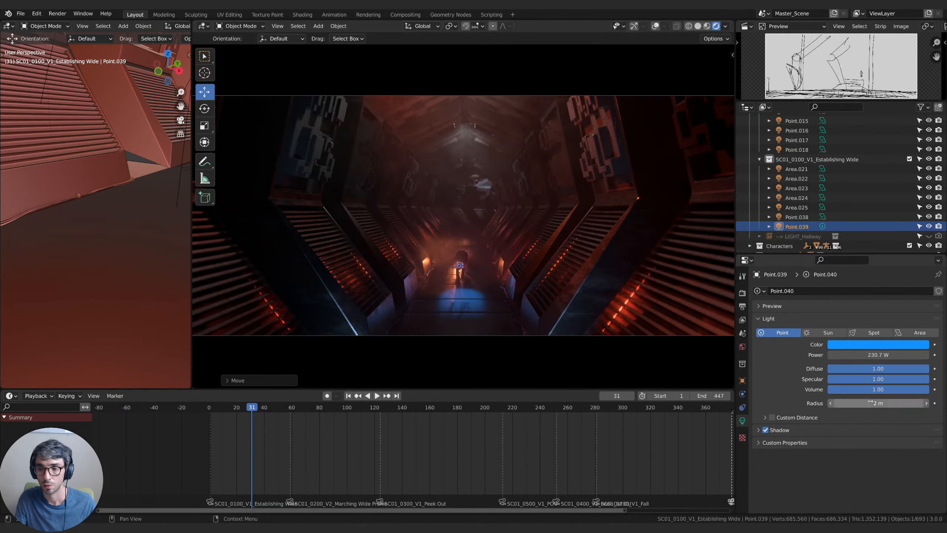
left_click_drag(878, 403, 903, 403)
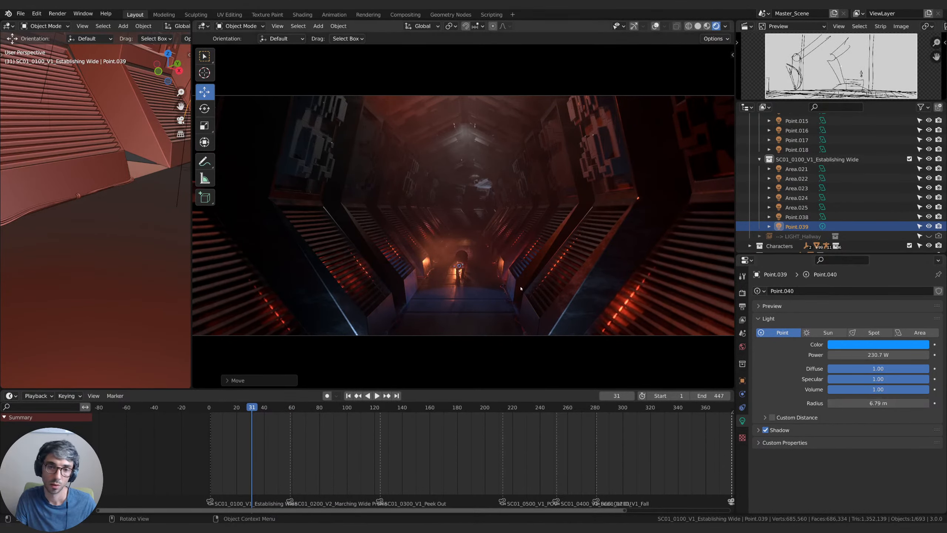
Shift Point.039 along global Y, set its power to 463.5 W, and preview the result in playback.
key("g")
key("y")
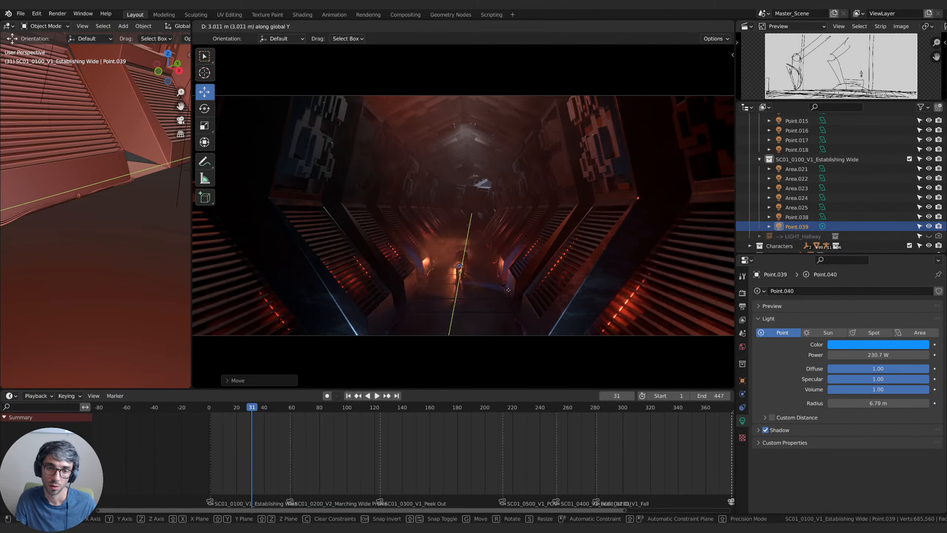
left_click(509, 303)
left_click_drag(879, 355, 903, 355)
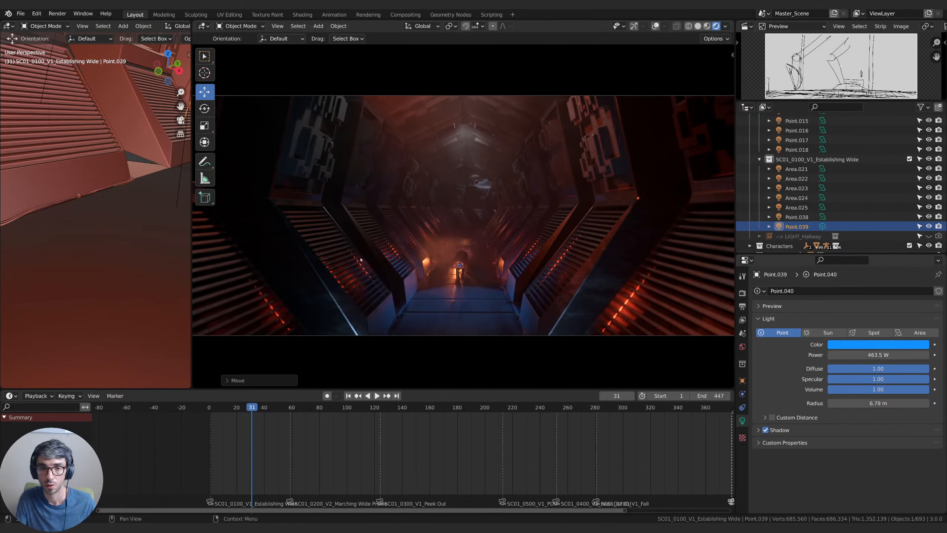
key("space")
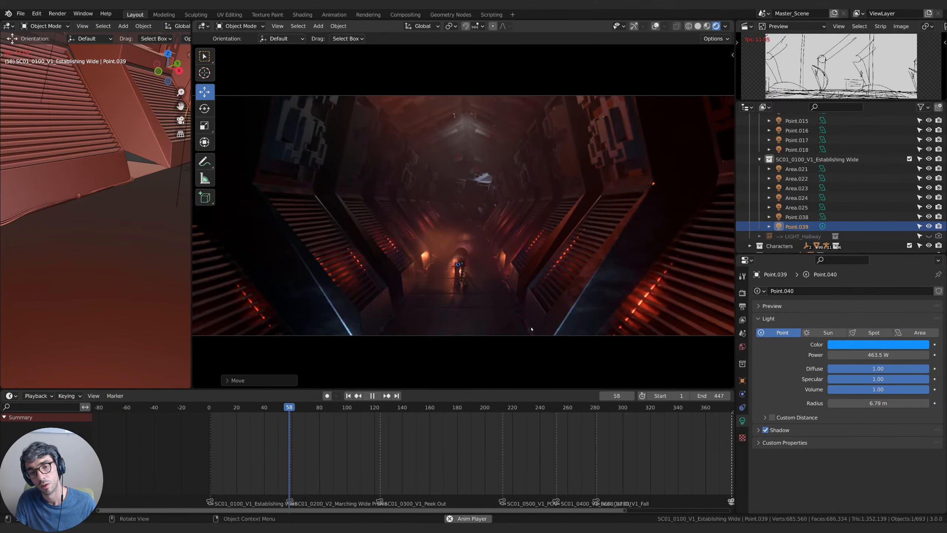
left_click(264, 408)
key("Escape")
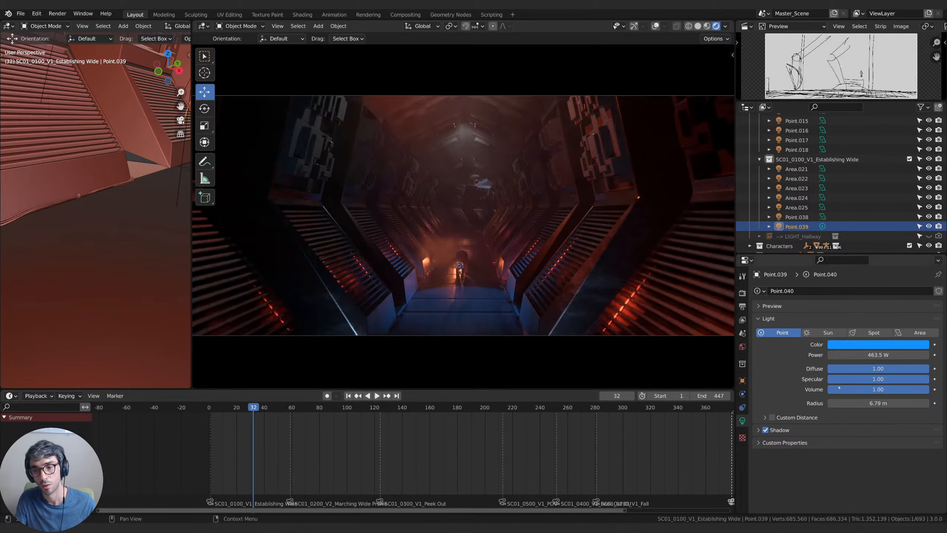
Try Point.039 in a new position with its radius at 0 m, volume at 0.00 and power at 0 W.
key("g")
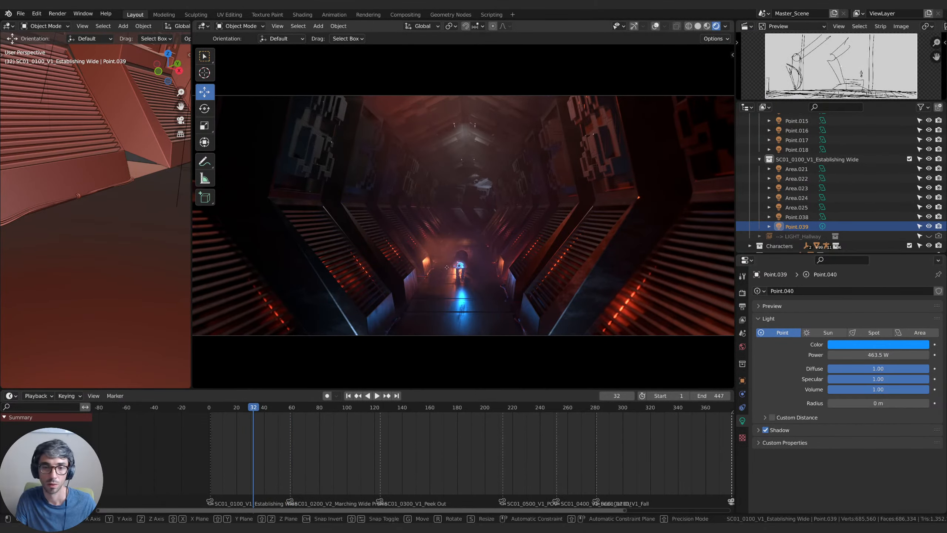
left_click(859, 341)
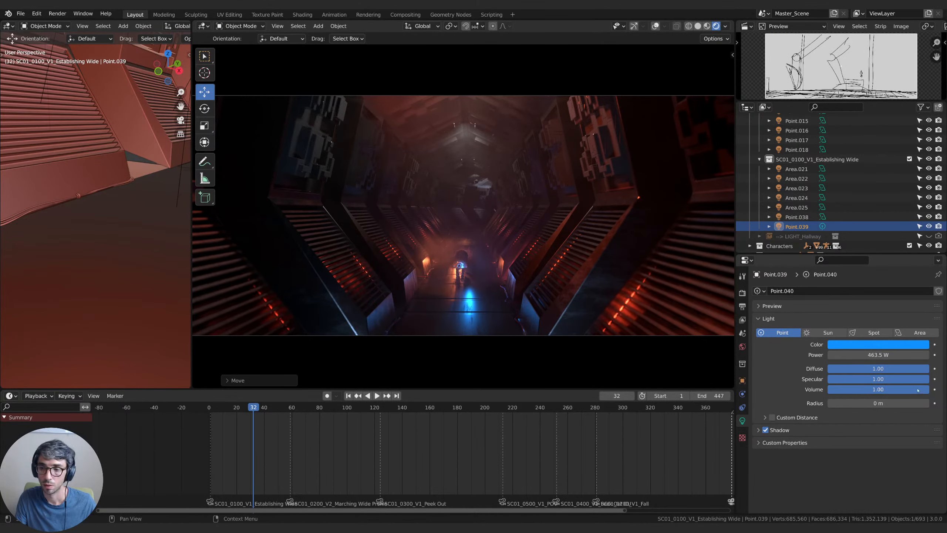
left_click_drag(918, 390, 857, 390)
left_click_drag(868, 355, 832, 355)
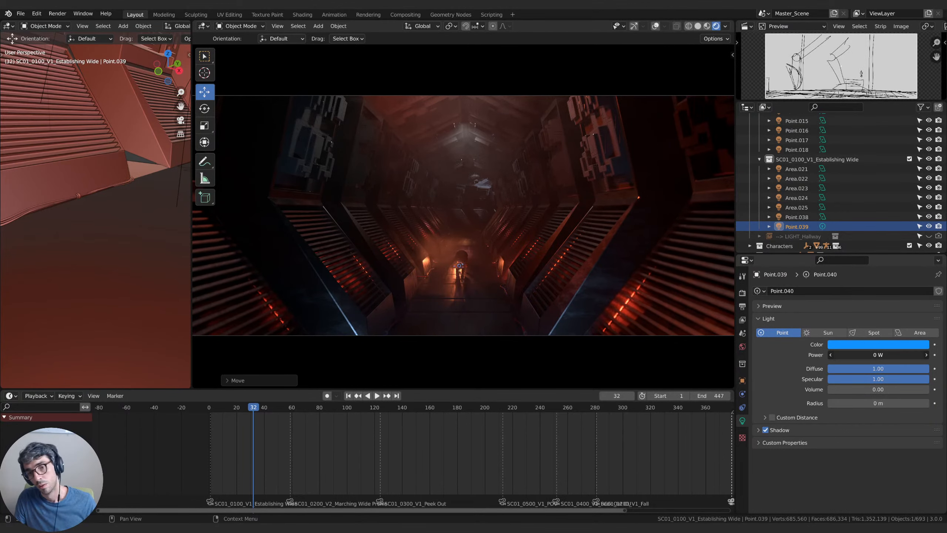
Delete the Point.039 light and replay the establishing shot from its start, stopping at frame 40.
key("x")
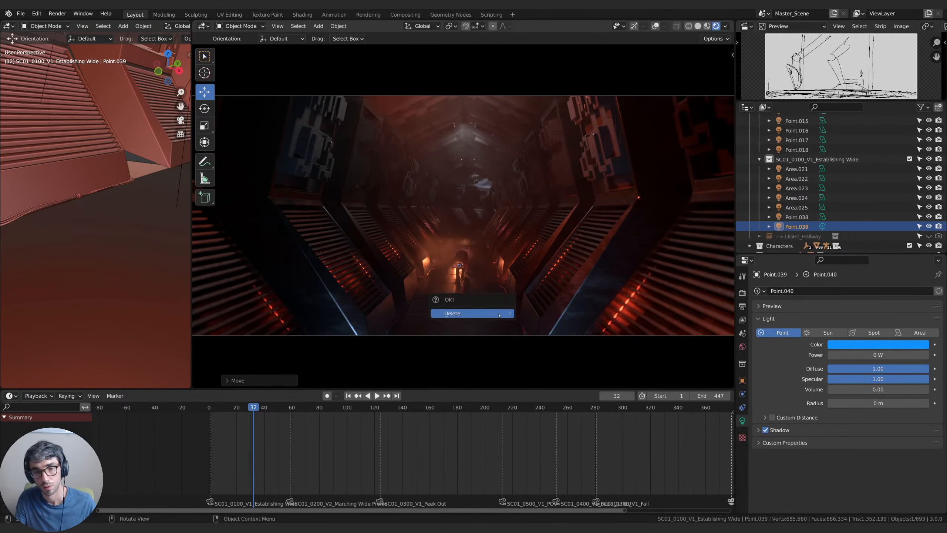
left_click(499, 314)
key("space")
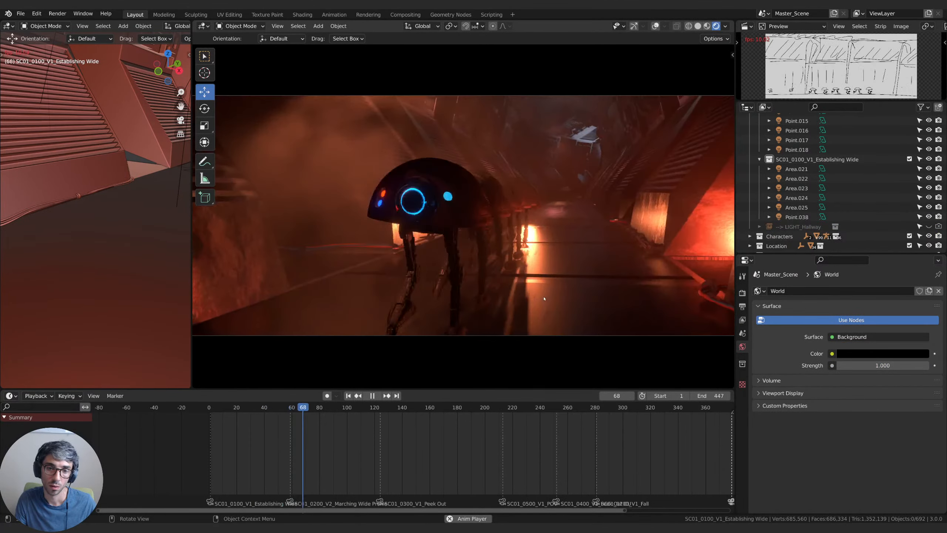
left_click(211, 408)
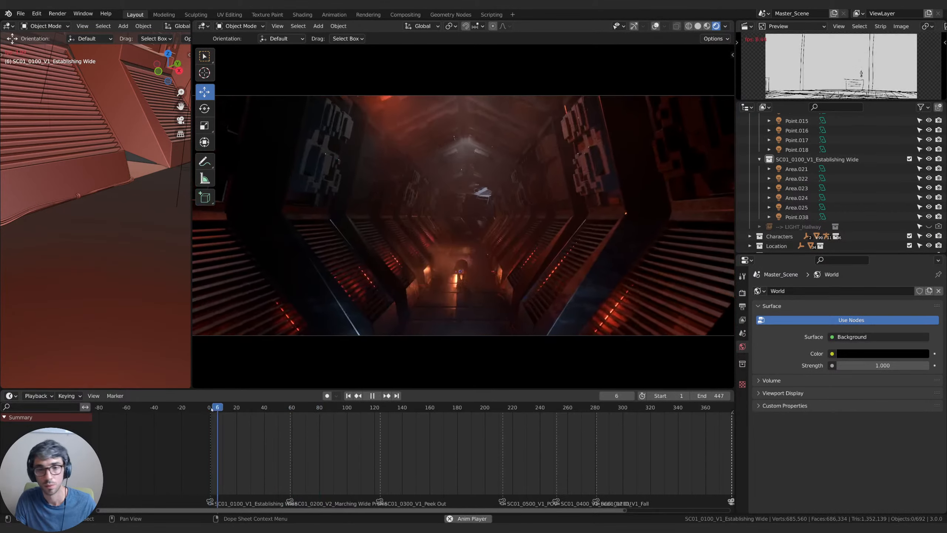
key("space")
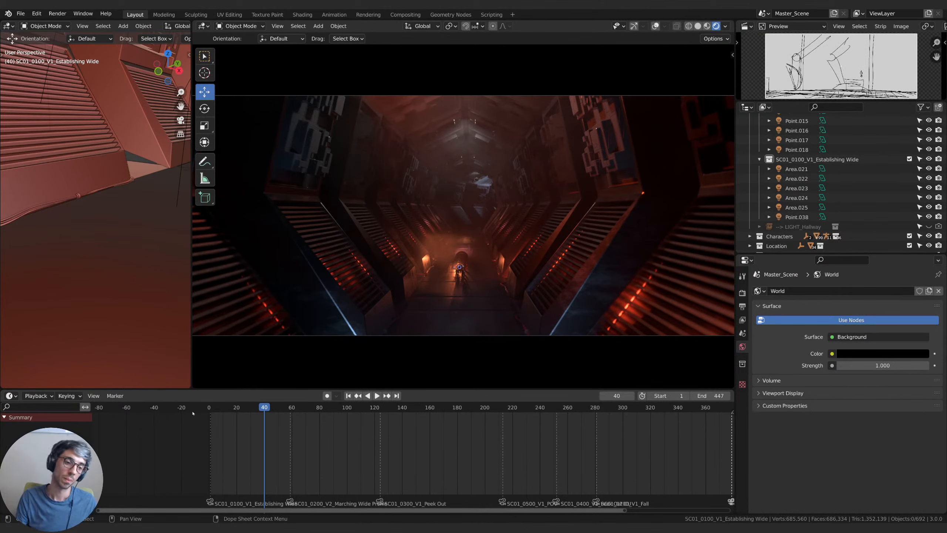
Replay the establishing shot from its start to judge the hallway lighting, stopping at frame 34.
left_click(202, 408)
key("space")
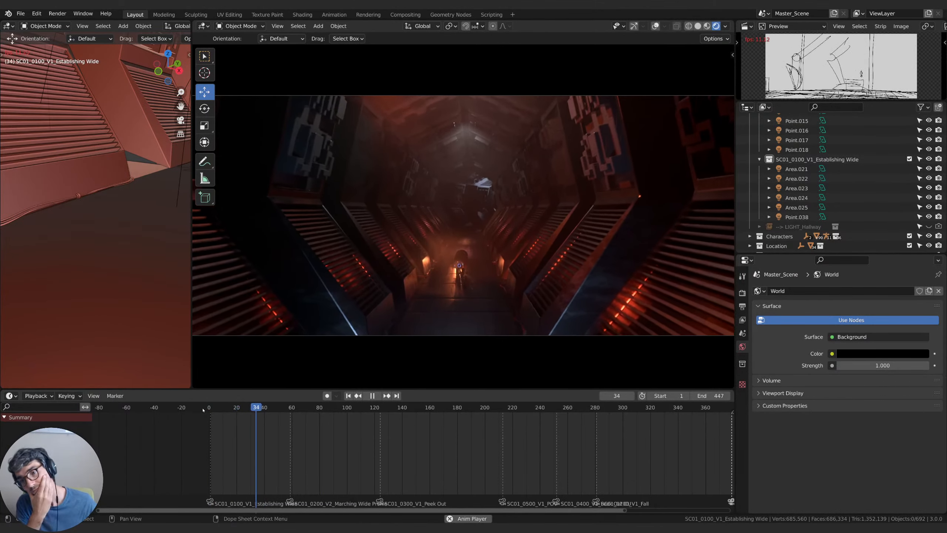
key("space")
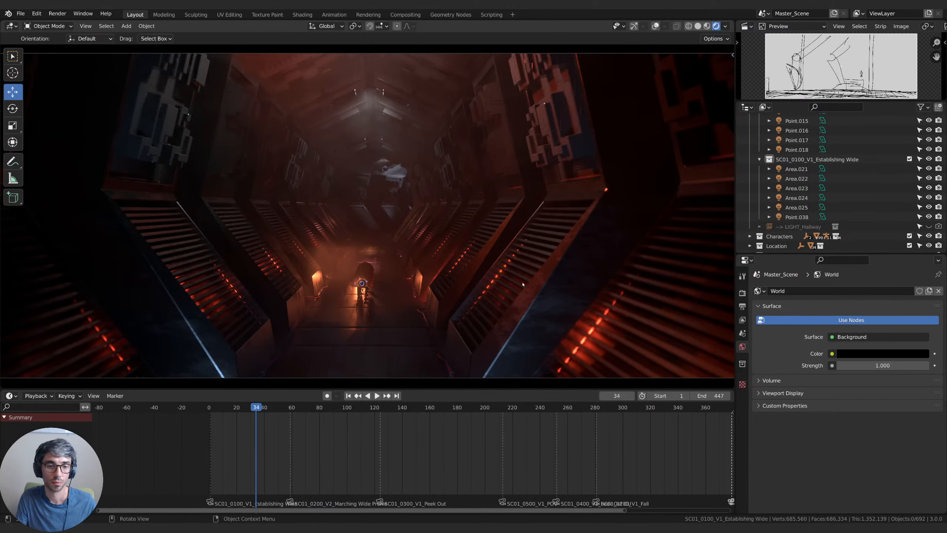
Fit the whole camera frame in the enlarged viewport and replay the establishing shot repeatedly from its start, stopping at frame 58.
scroll(522, 284, "down", 4)
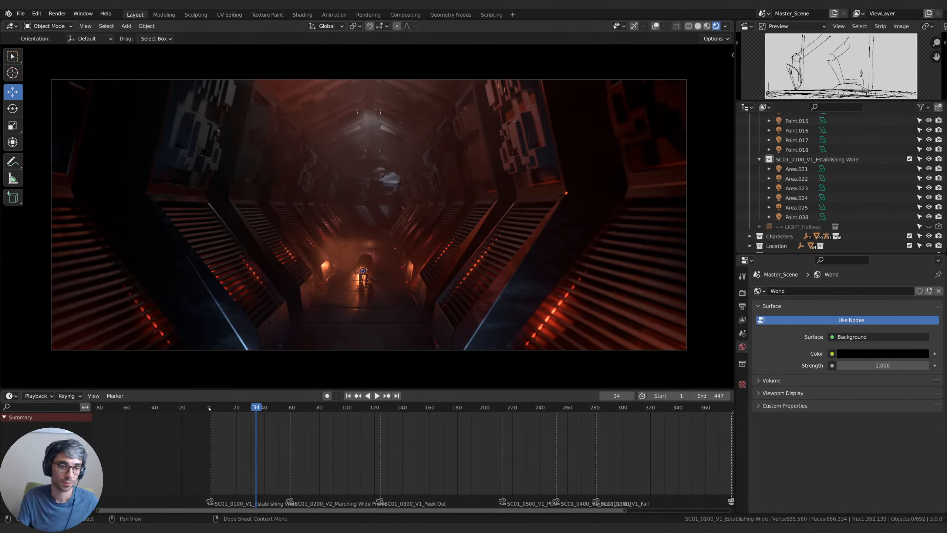
key("space")
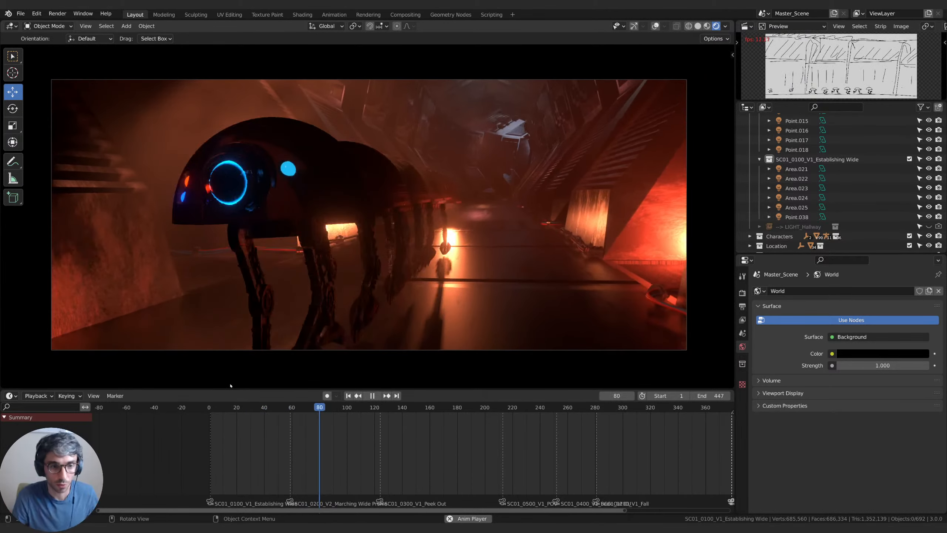
left_click(207, 403)
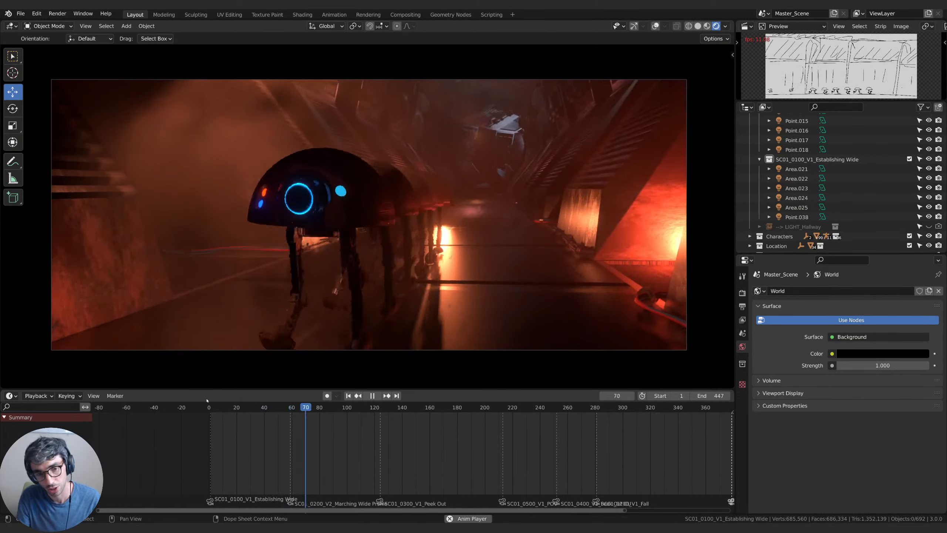
left_click(208, 406)
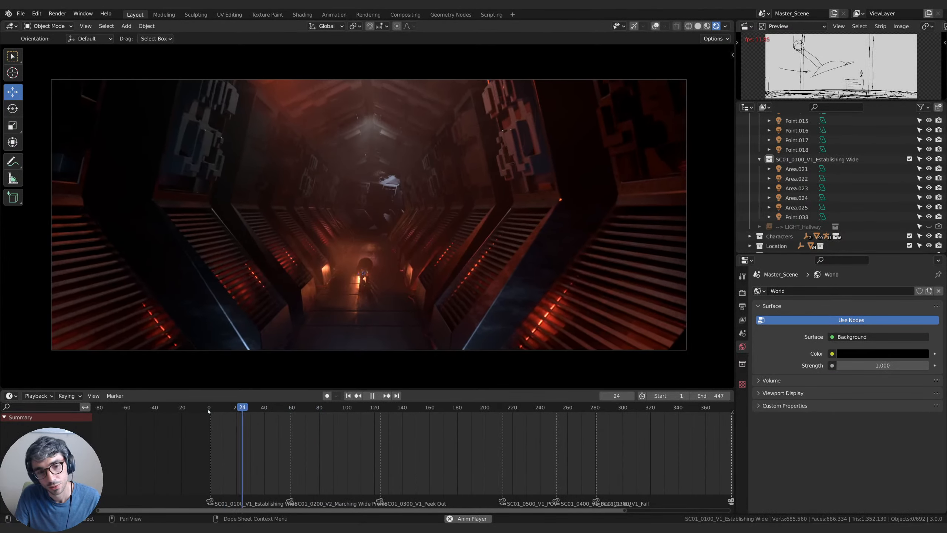
left_click(208, 408)
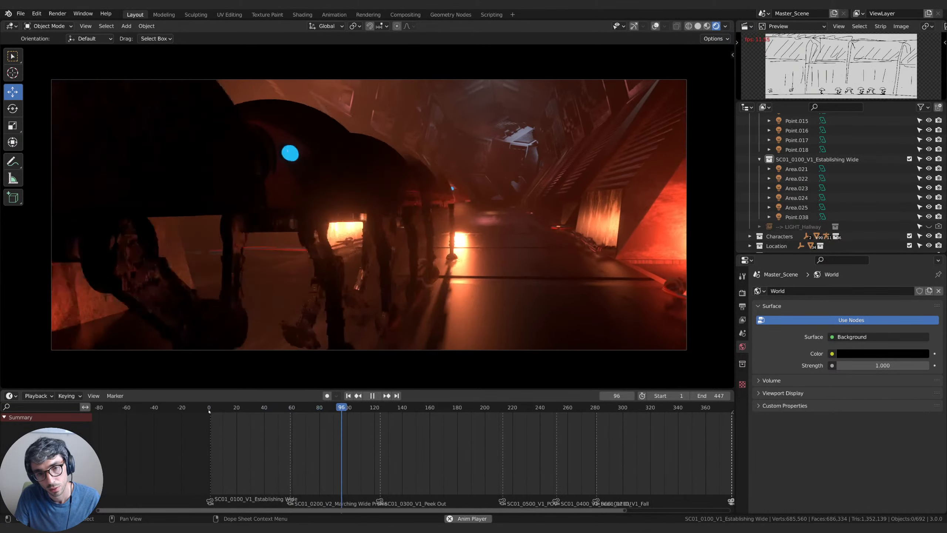
left_click(209, 409)
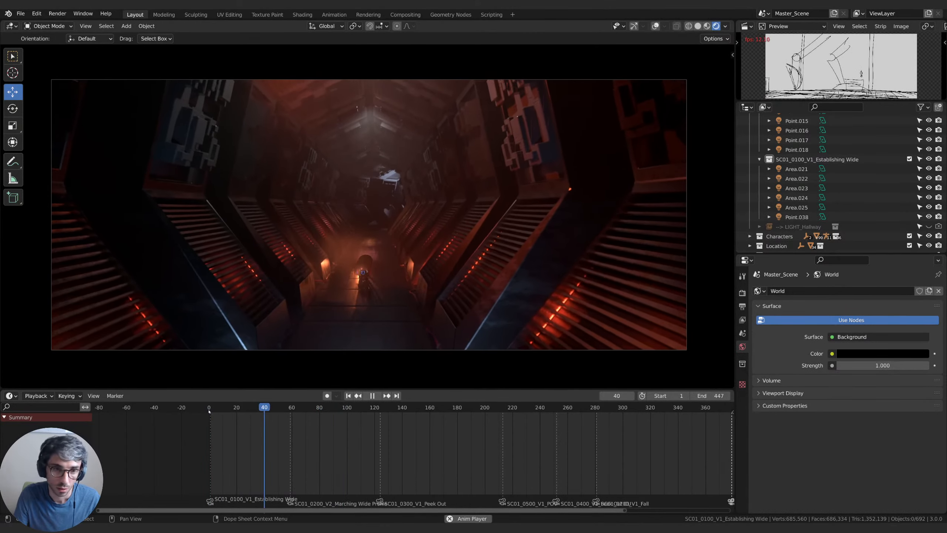
left_click(208, 409)
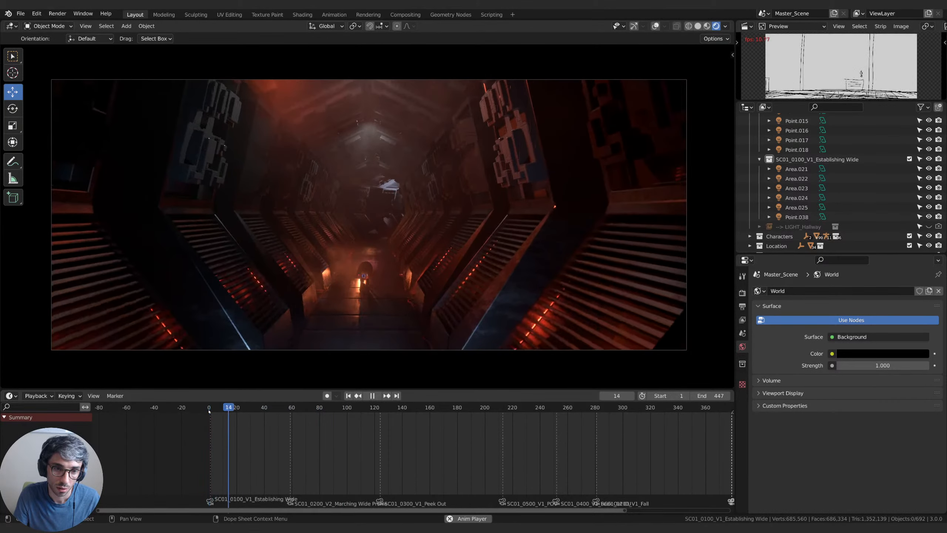
left_click(209, 410)
left_click(209, 410)
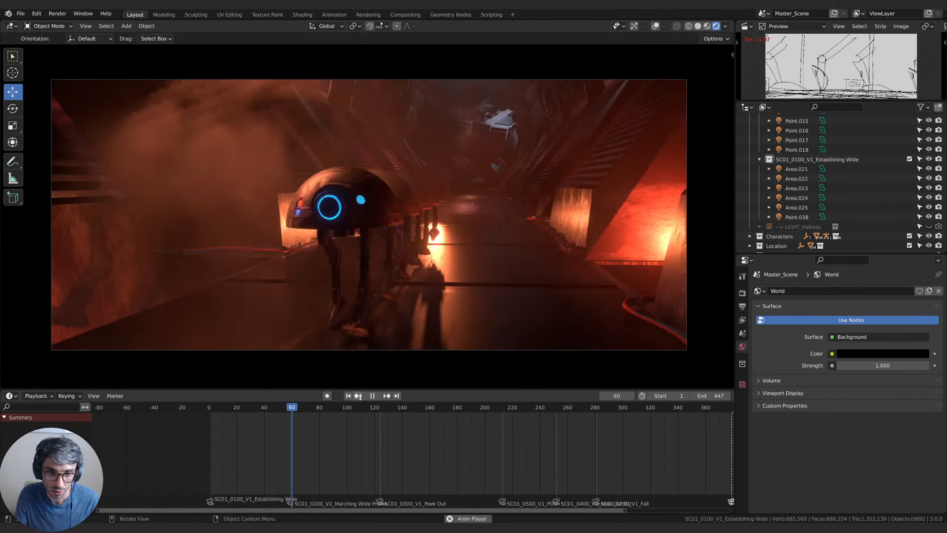
left_click(210, 409)
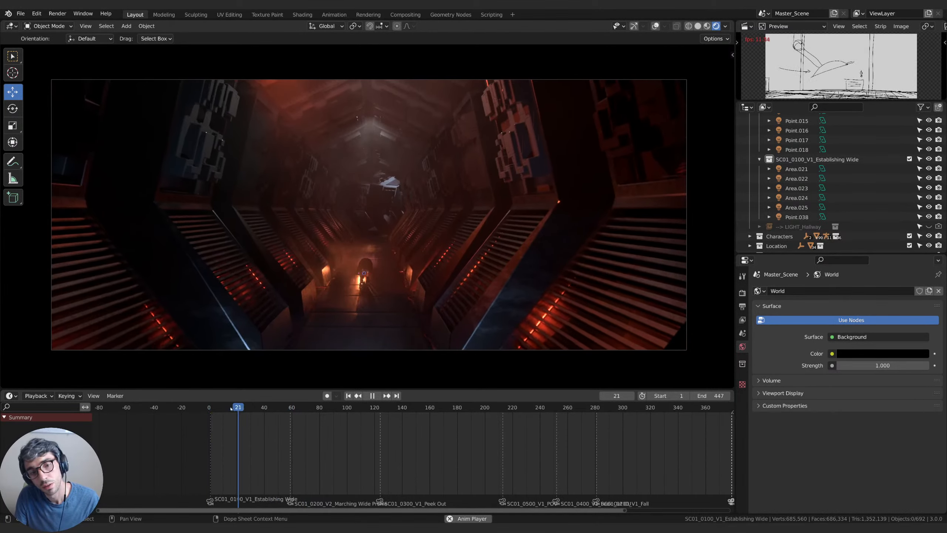
key("space")
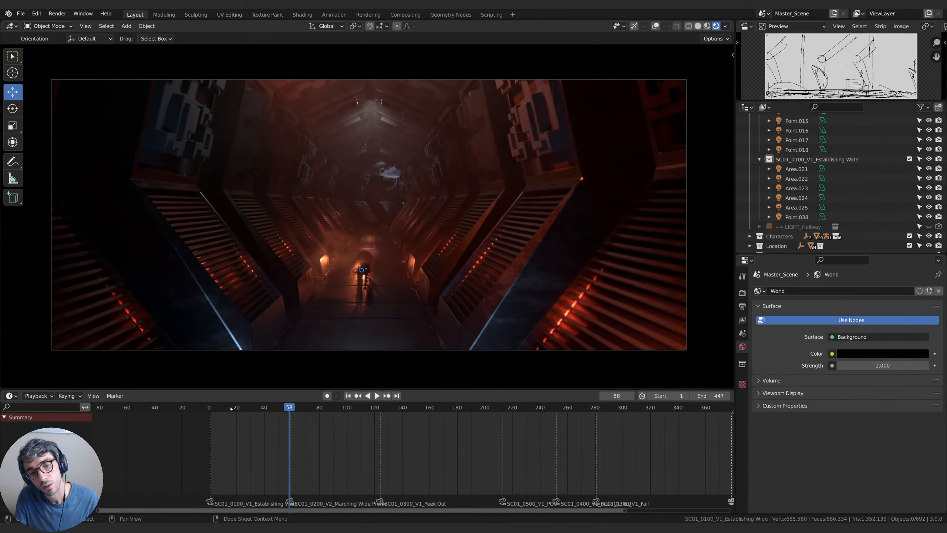
Replay the establishing shot from about frame 16 and stop at frame 50.
left_click(231, 408)
key("space")
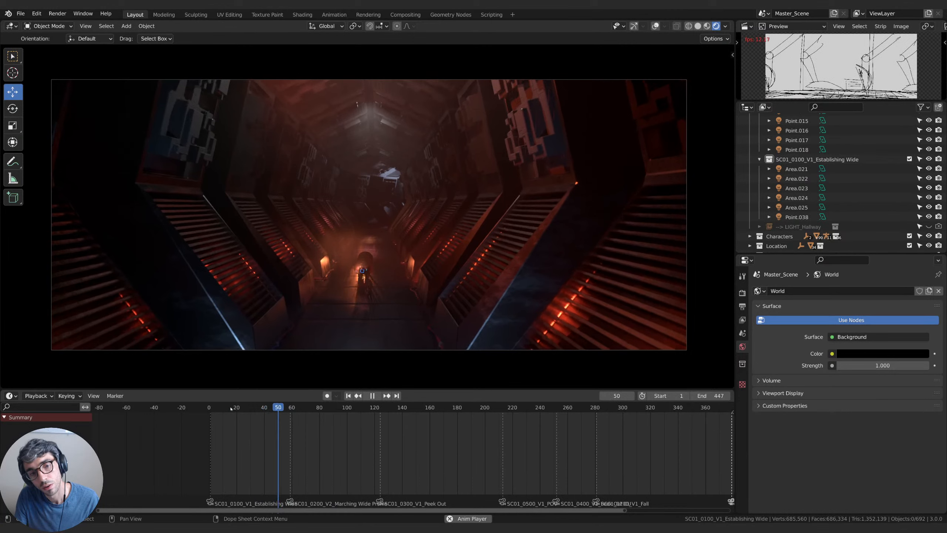
key("space")
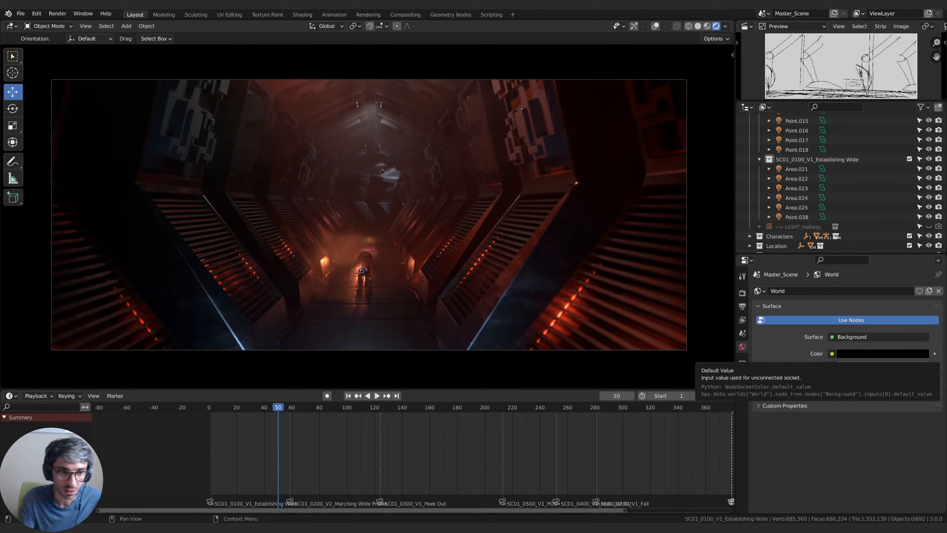
Exclude the SC01_0100_V1_Establishing Wide light collection and re-enable it to compare the shot with and without its lights.
left_click(909, 160)
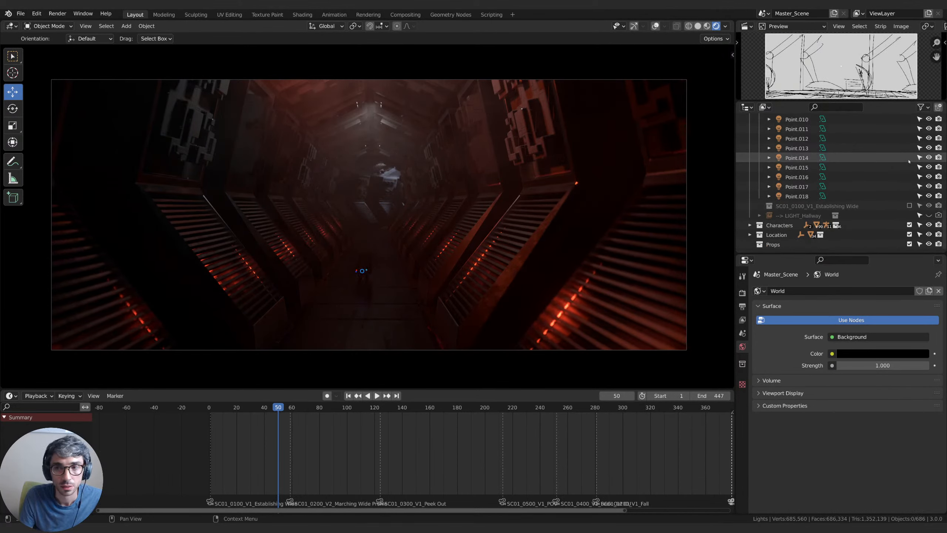
left_click(909, 205)
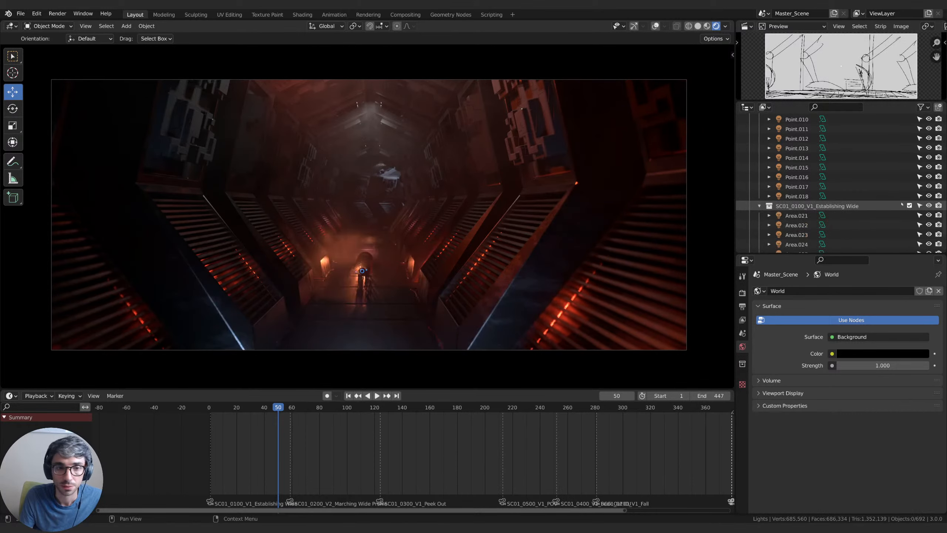
Exclude the Master_Light_Setup collection and play the establishing shot from its start with only its own lights, stopping at frame 60.
scroll(798, 137, "up", 8)
scroll(798, 137, "up", 5)
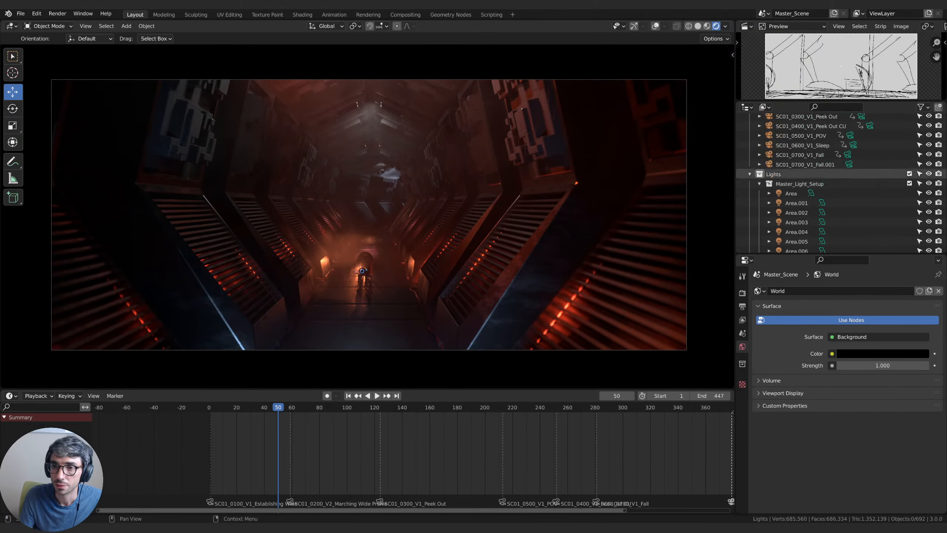
left_click(910, 184)
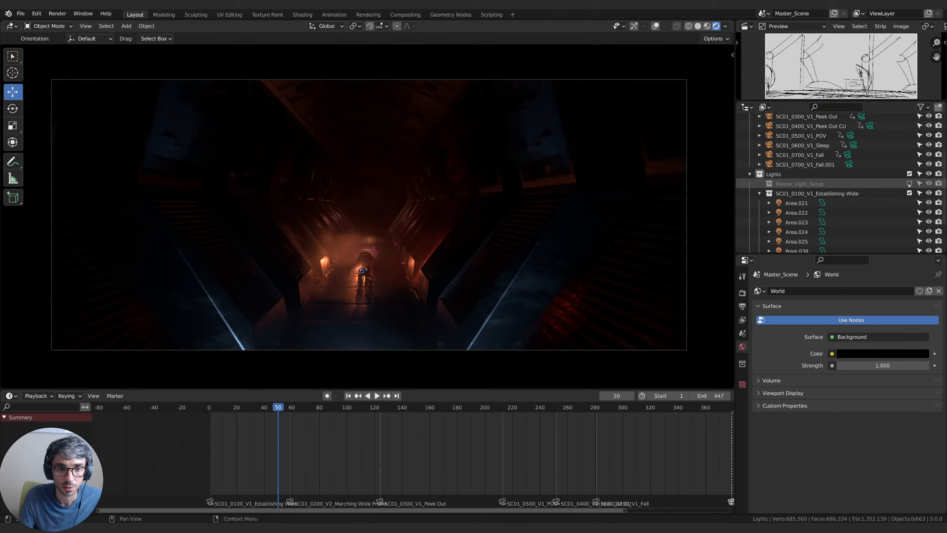
key("space")
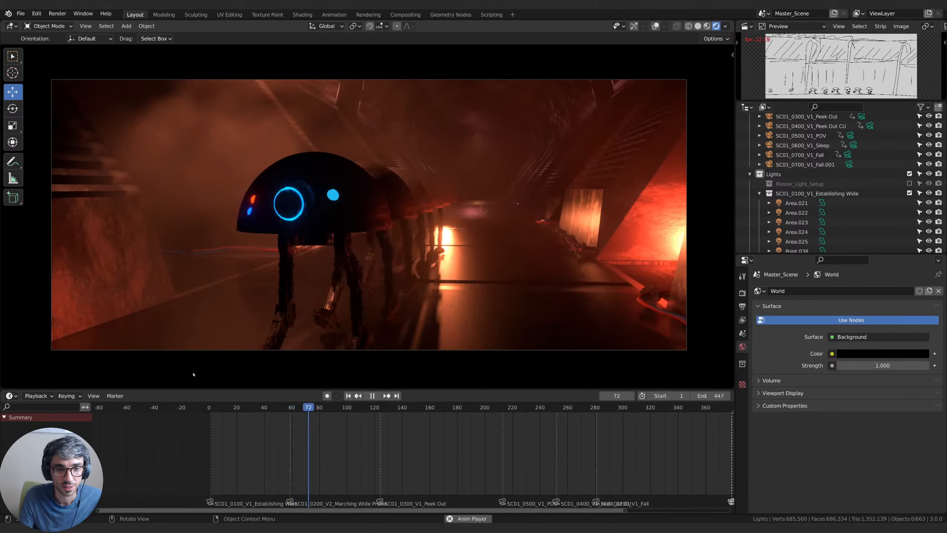
key("shift+Left")
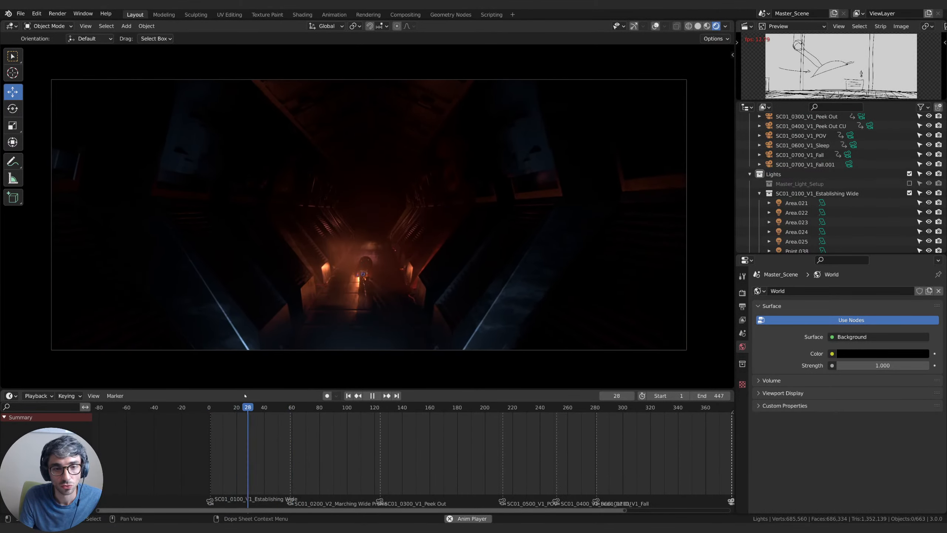
key("space")
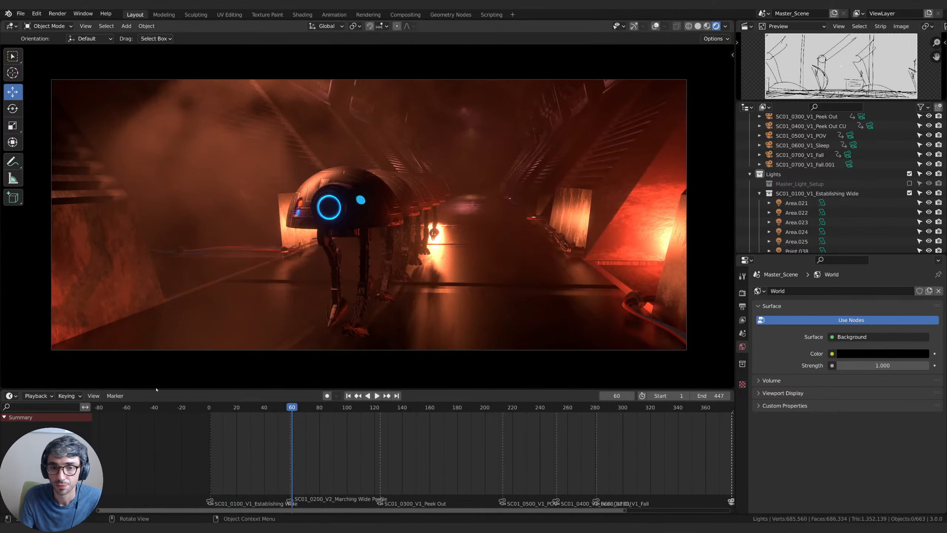
Re-enable Master_Light_Setup at frame 1 and collapse both the master and SC01_0100_V1_Establishing Wide light collections.
left_click(210, 410)
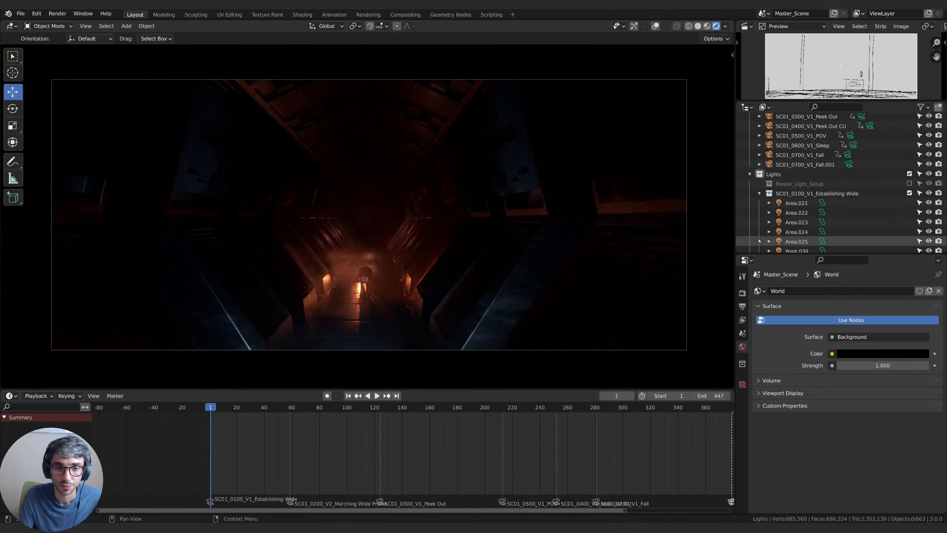
left_click(909, 183)
scroll(862, 207, "down", 3)
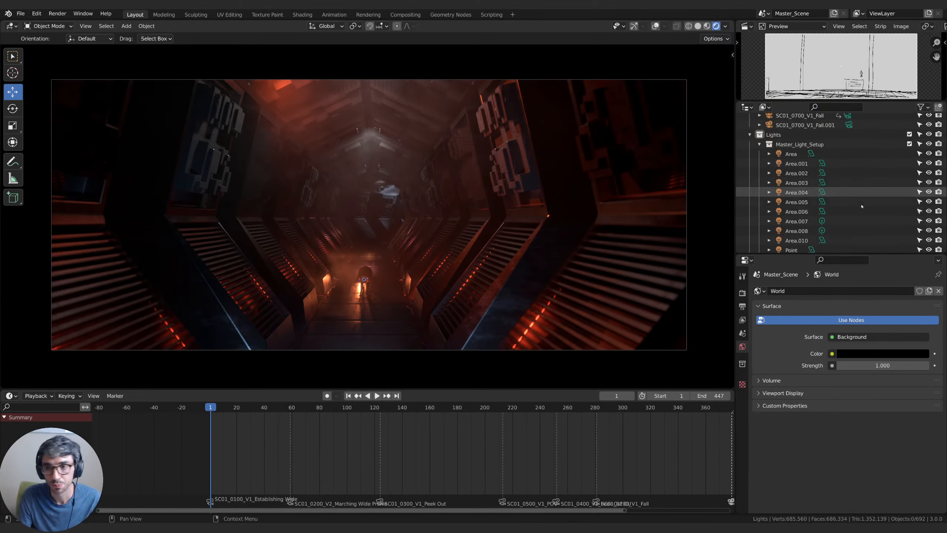
scroll(820, 197, "up", 4)
left_click(759, 194)
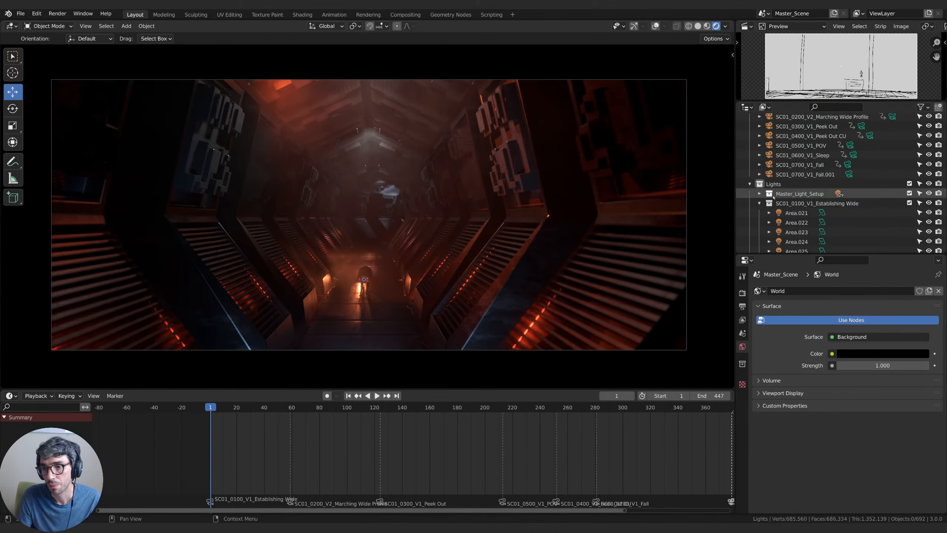
left_click(760, 203)
left_click(805, 196)
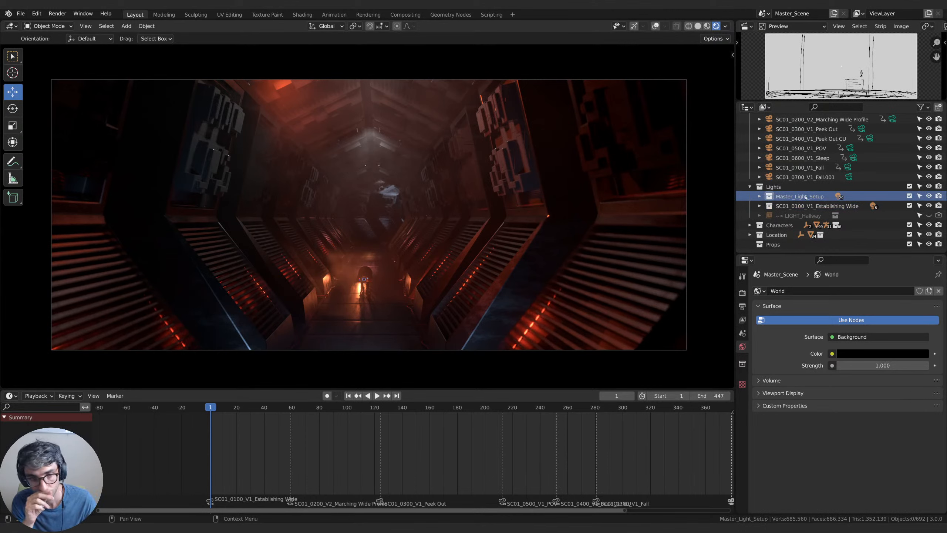
Go to frame 62 in the marching shot and toggle the SC01_0100_V1_Establishing Wide lights off and on to compare their effect.
left_click(294, 410)
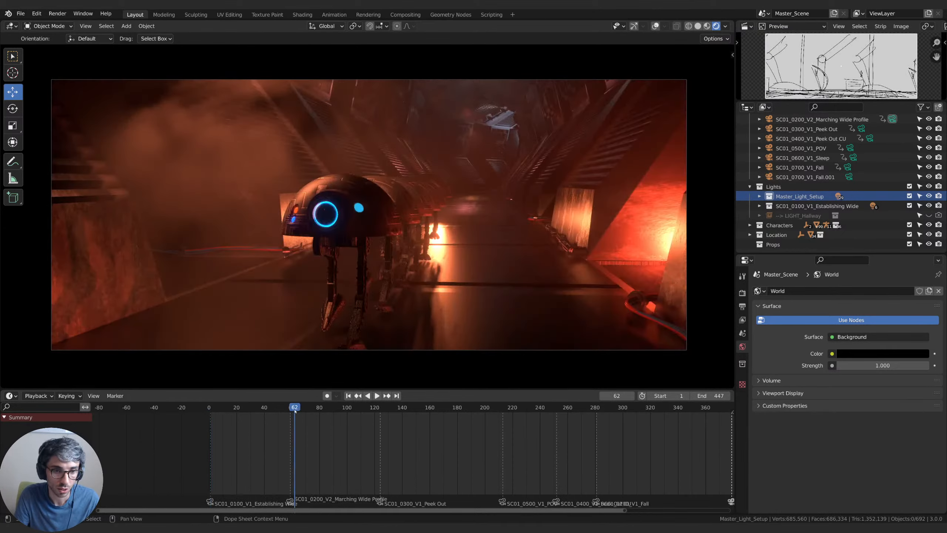
left_click(909, 206)
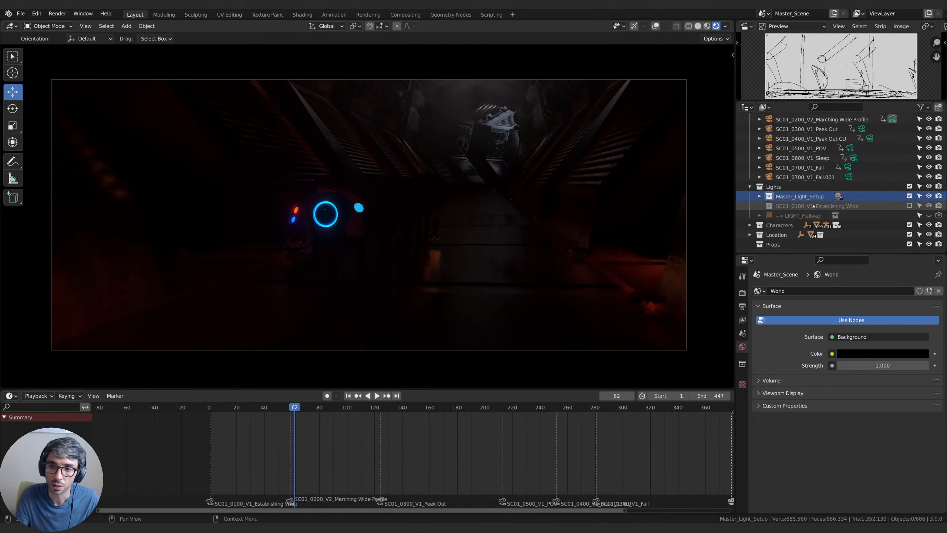
left_click(906, 206)
left_click(909, 205)
left_click(909, 206)
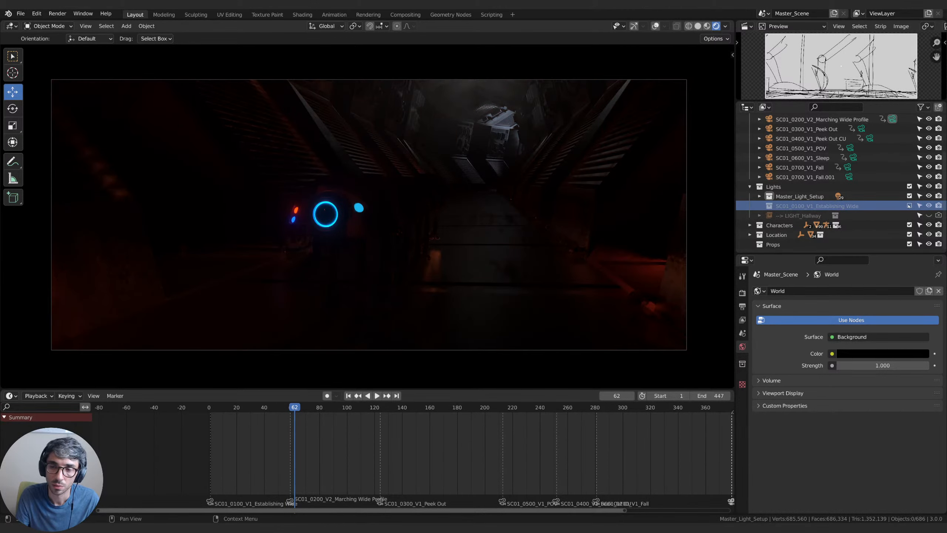
left_click(909, 206)
Return to the establishing shot at frame 43 and render that frame as a still image.
key("shift+ctrl+space")
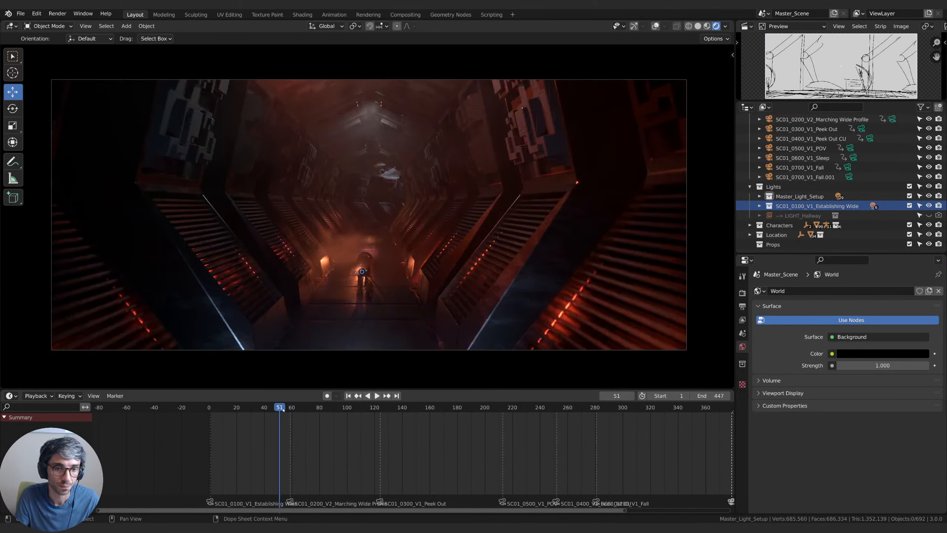
key("Escape")
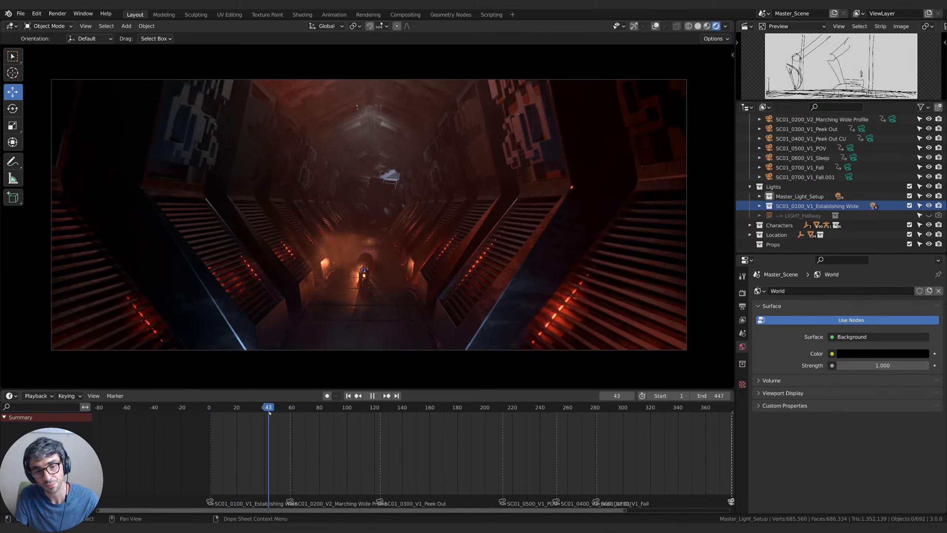
left_click(58, 13)
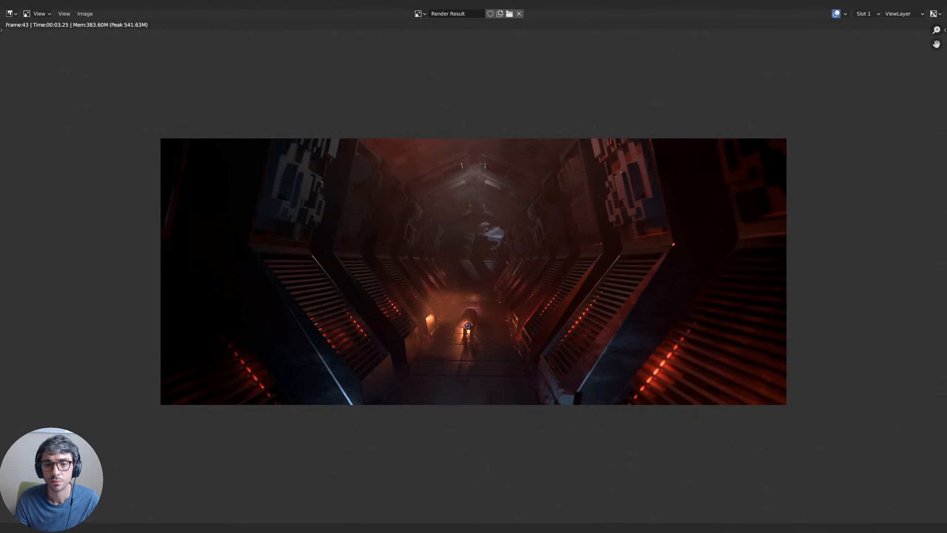
Examine the rendered frame 43 at different magnifications to judge the lighting on the character, walls and hallway depth.
scroll(605, 234, "up", 2)
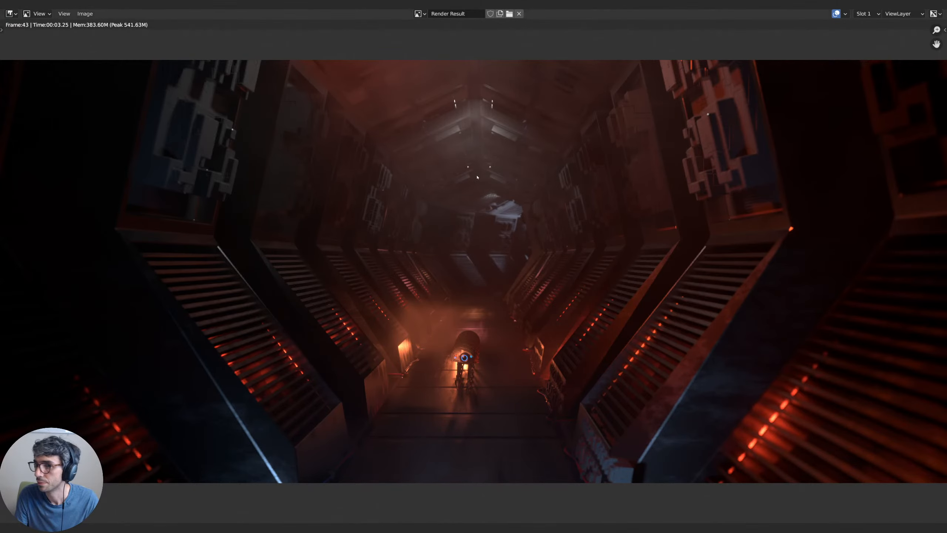
scroll(477, 177, "down", 1)
scroll(502, 178, "up", 1)
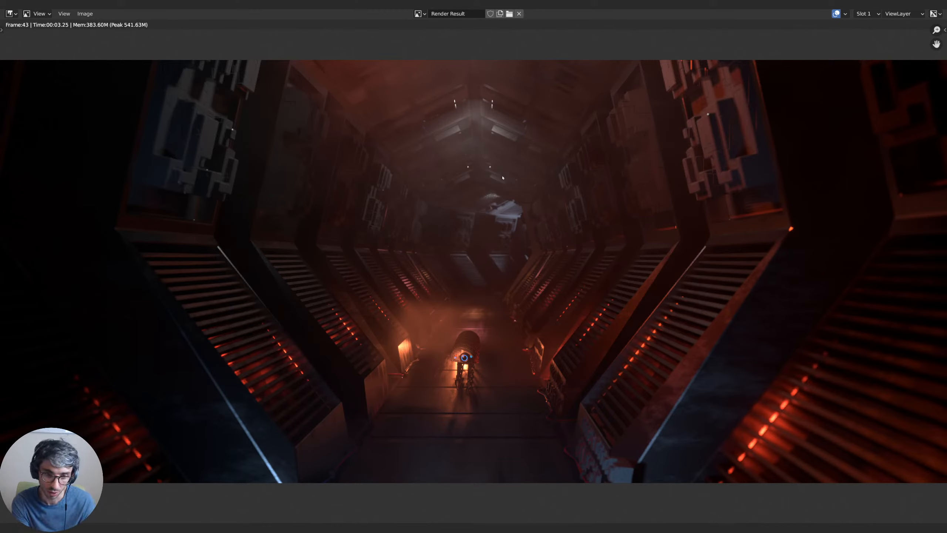
scroll(503, 178, "down", 2)
scroll(435, 239, "up", 1)
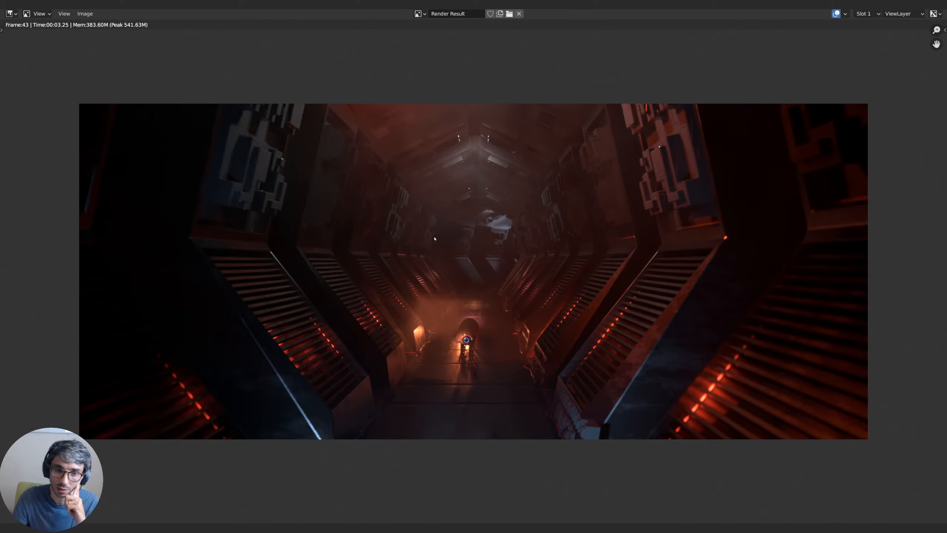
scroll(524, 254, "up", 1)
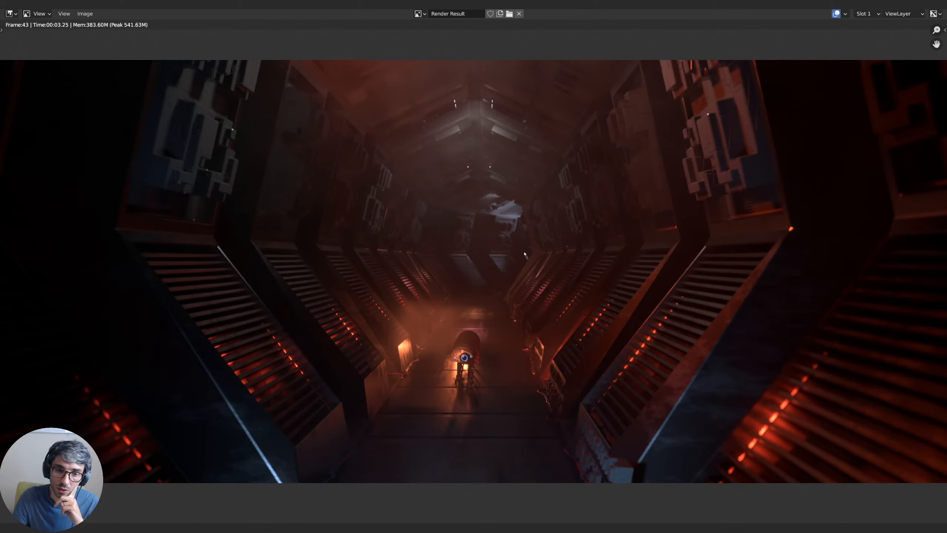
scroll(524, 254, "up", 1)
scroll(524, 254, "up", 1)
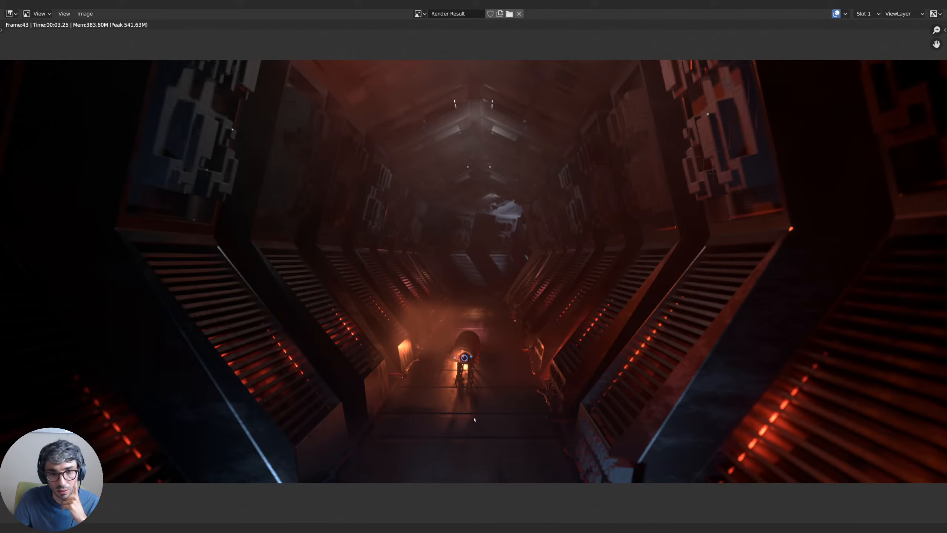
scroll(475, 420, "down", 2)
scroll(474, 419, "up", 2)
scroll(470, 379, "down", 1)
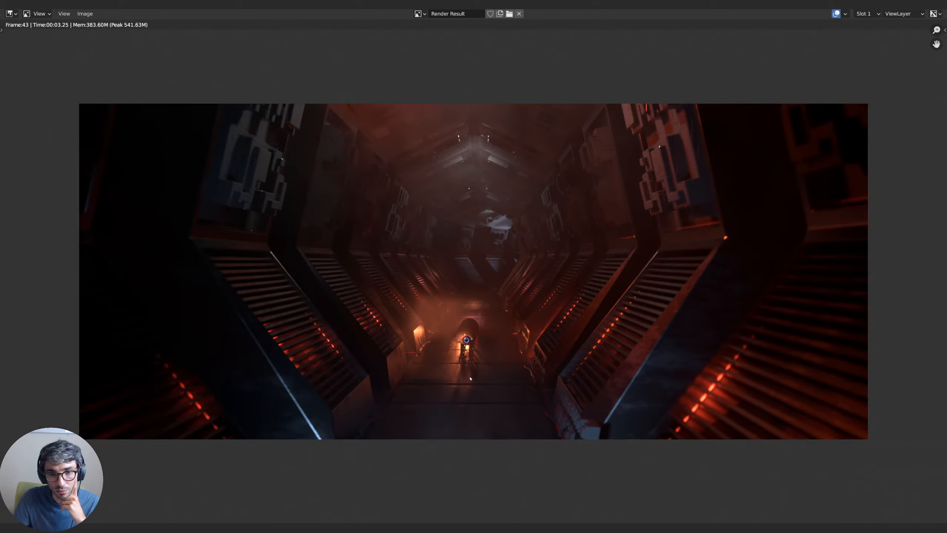